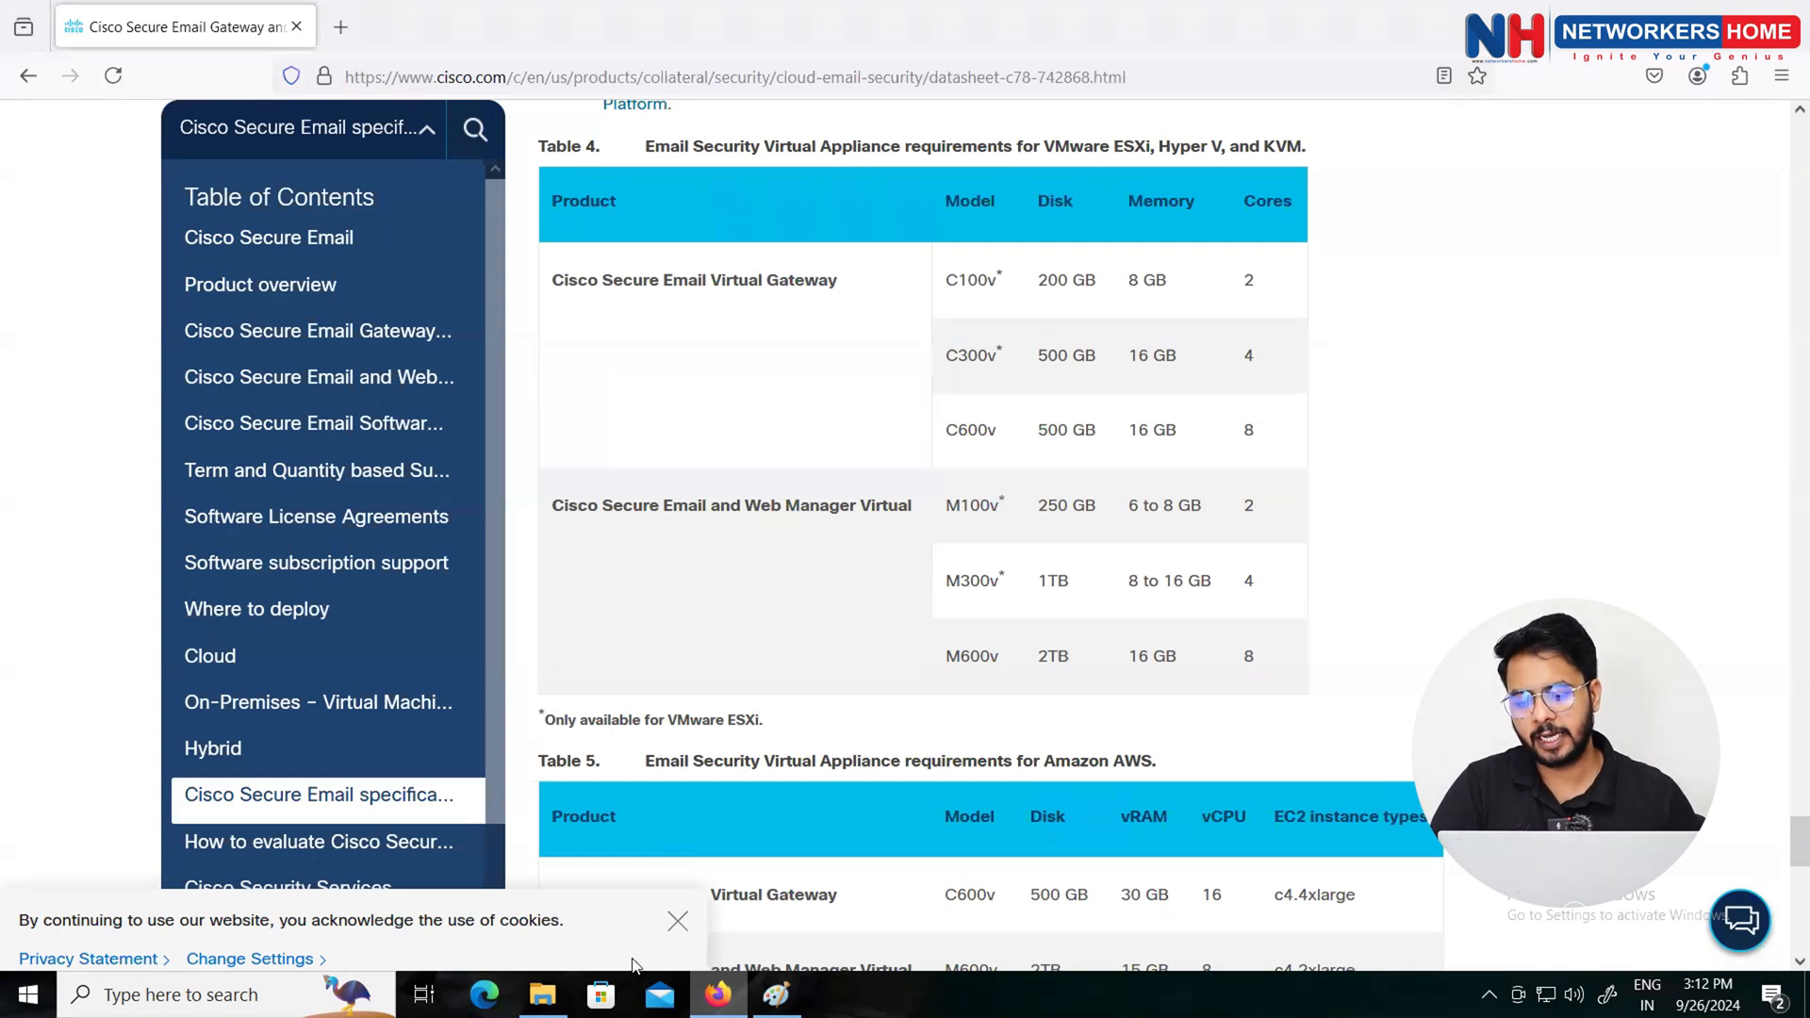
Step: Browse the Downloads > ESA phoebe-11-0-3-238-C300V and IPORT folders, then minimize File Explorer
click(542, 994)
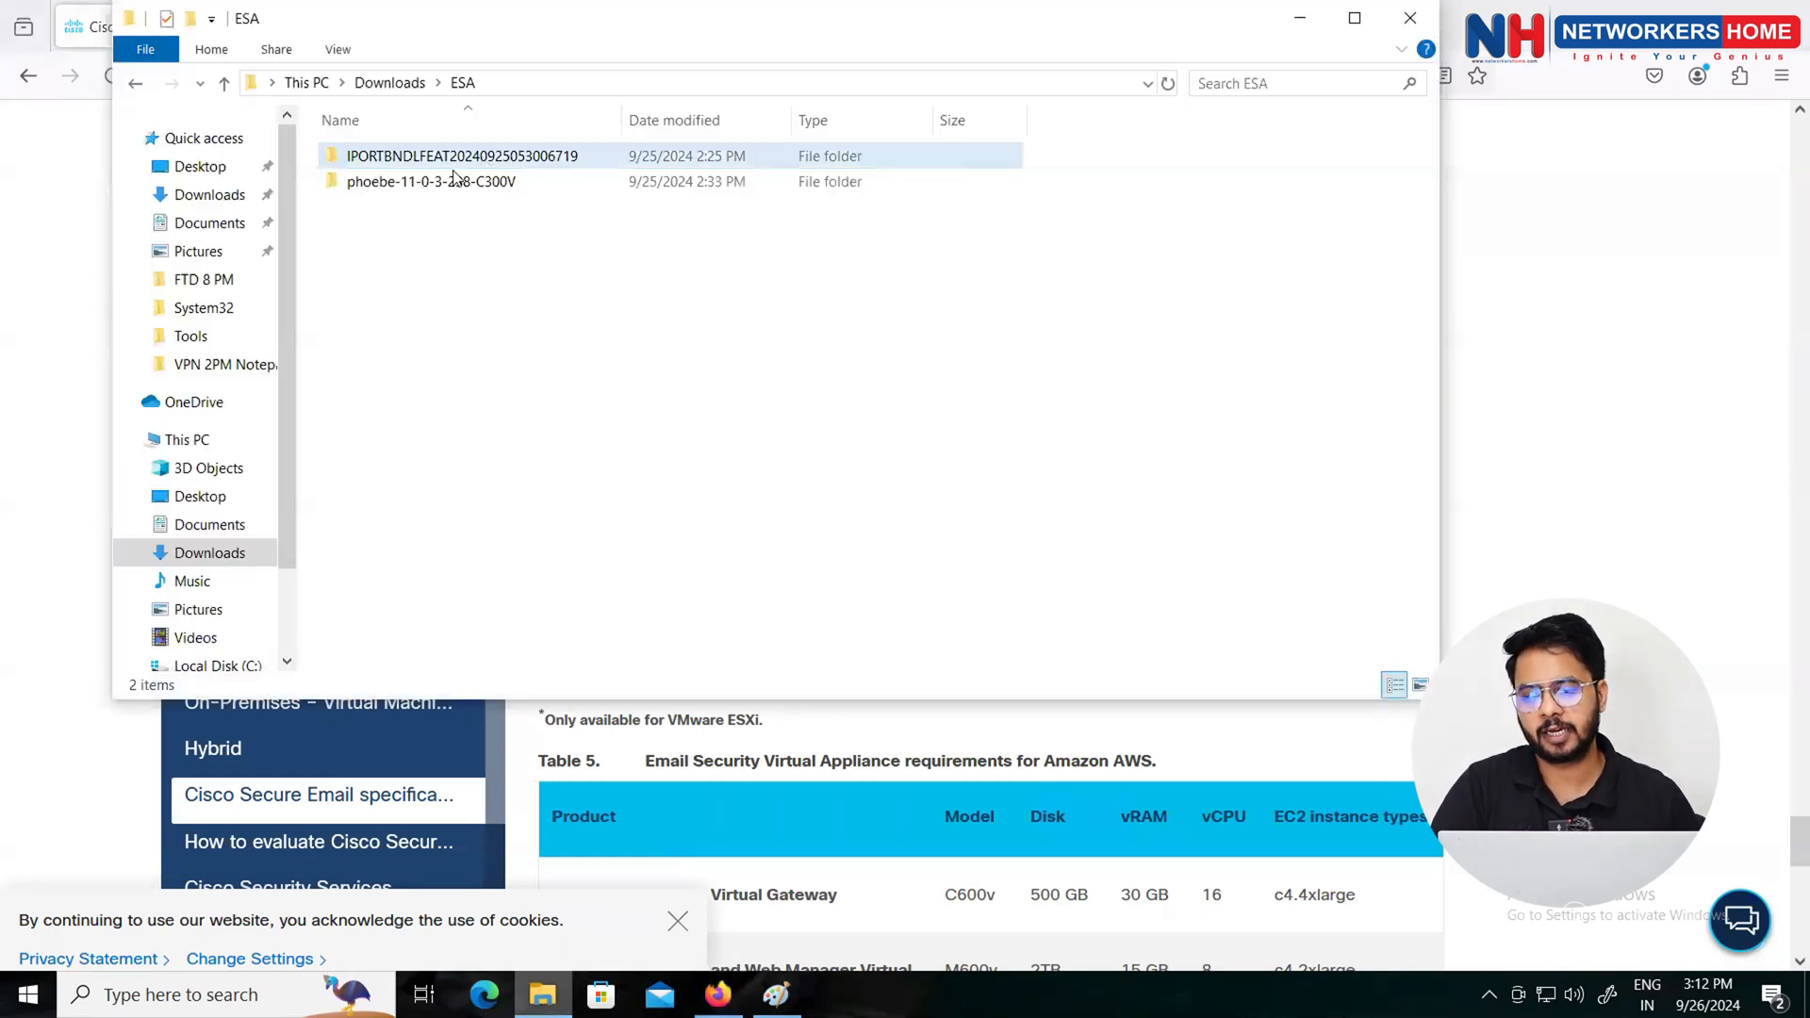
click(420, 188)
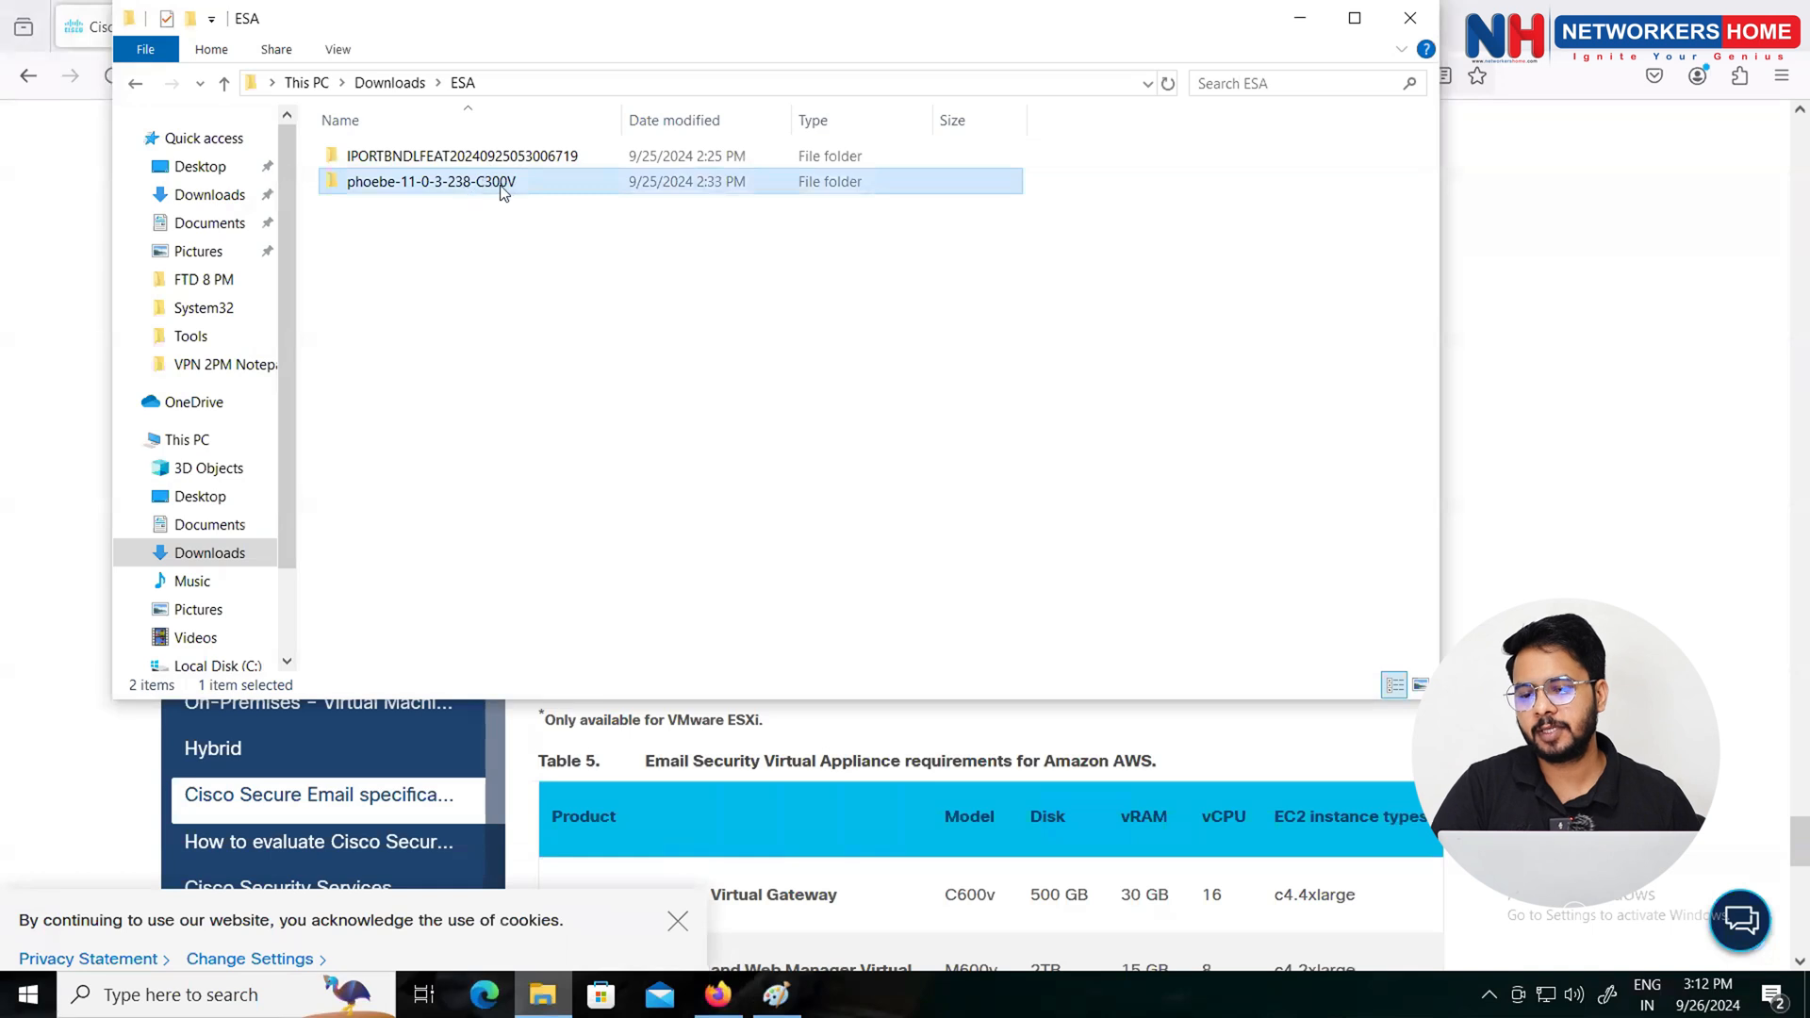
click(472, 158)
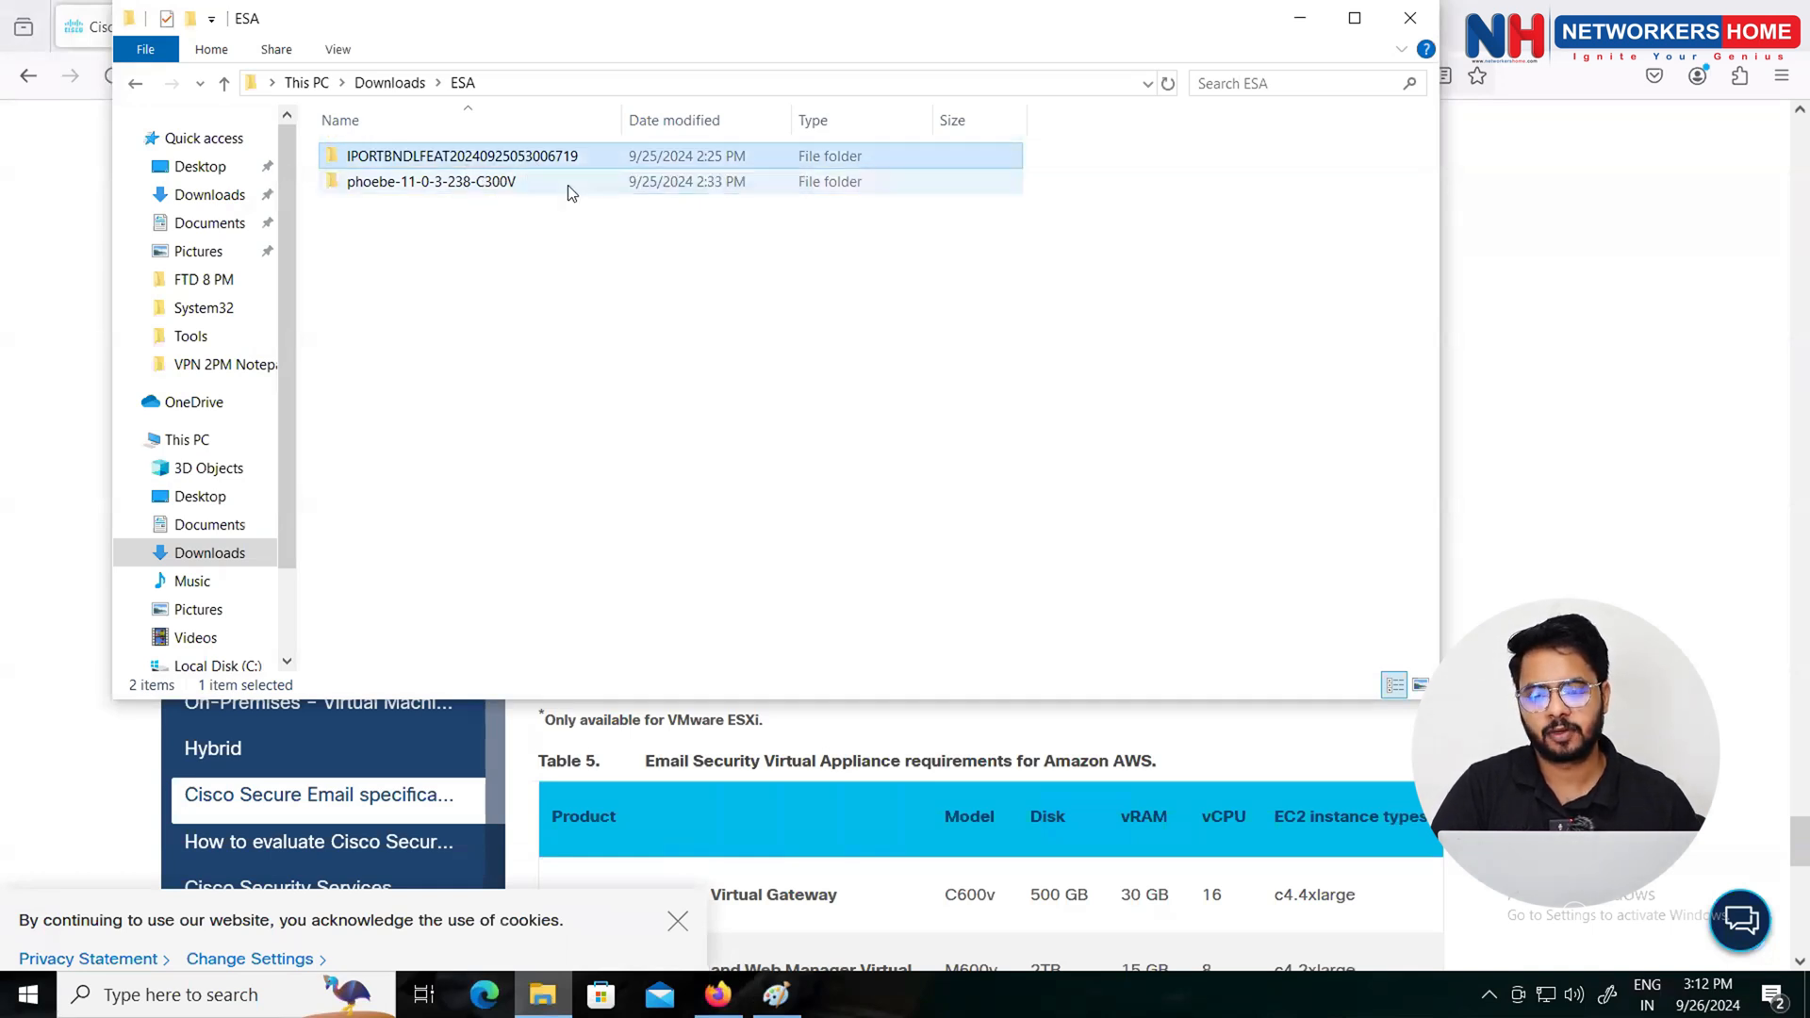
click(1277, 34)
Step: Load 128.1.1.202 in a new tab, sign in to the ESXi host and list its virtual machines
key(ctrl+t)
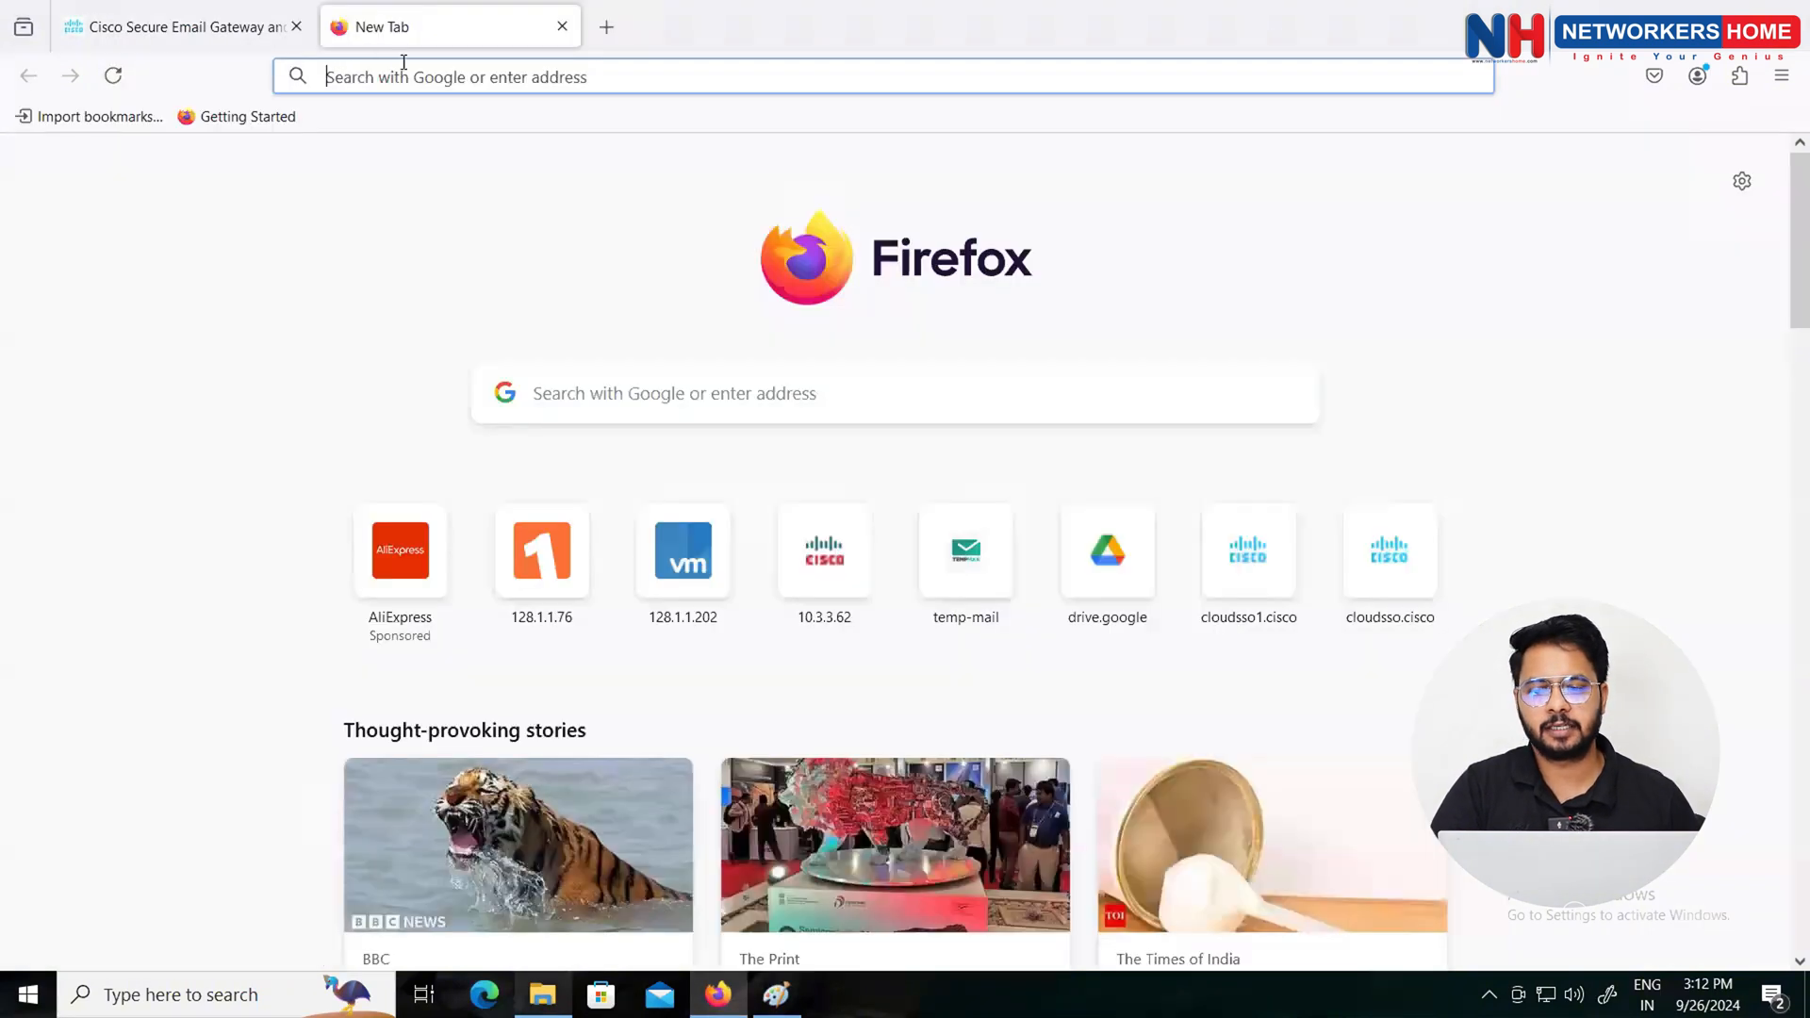
click(421, 76)
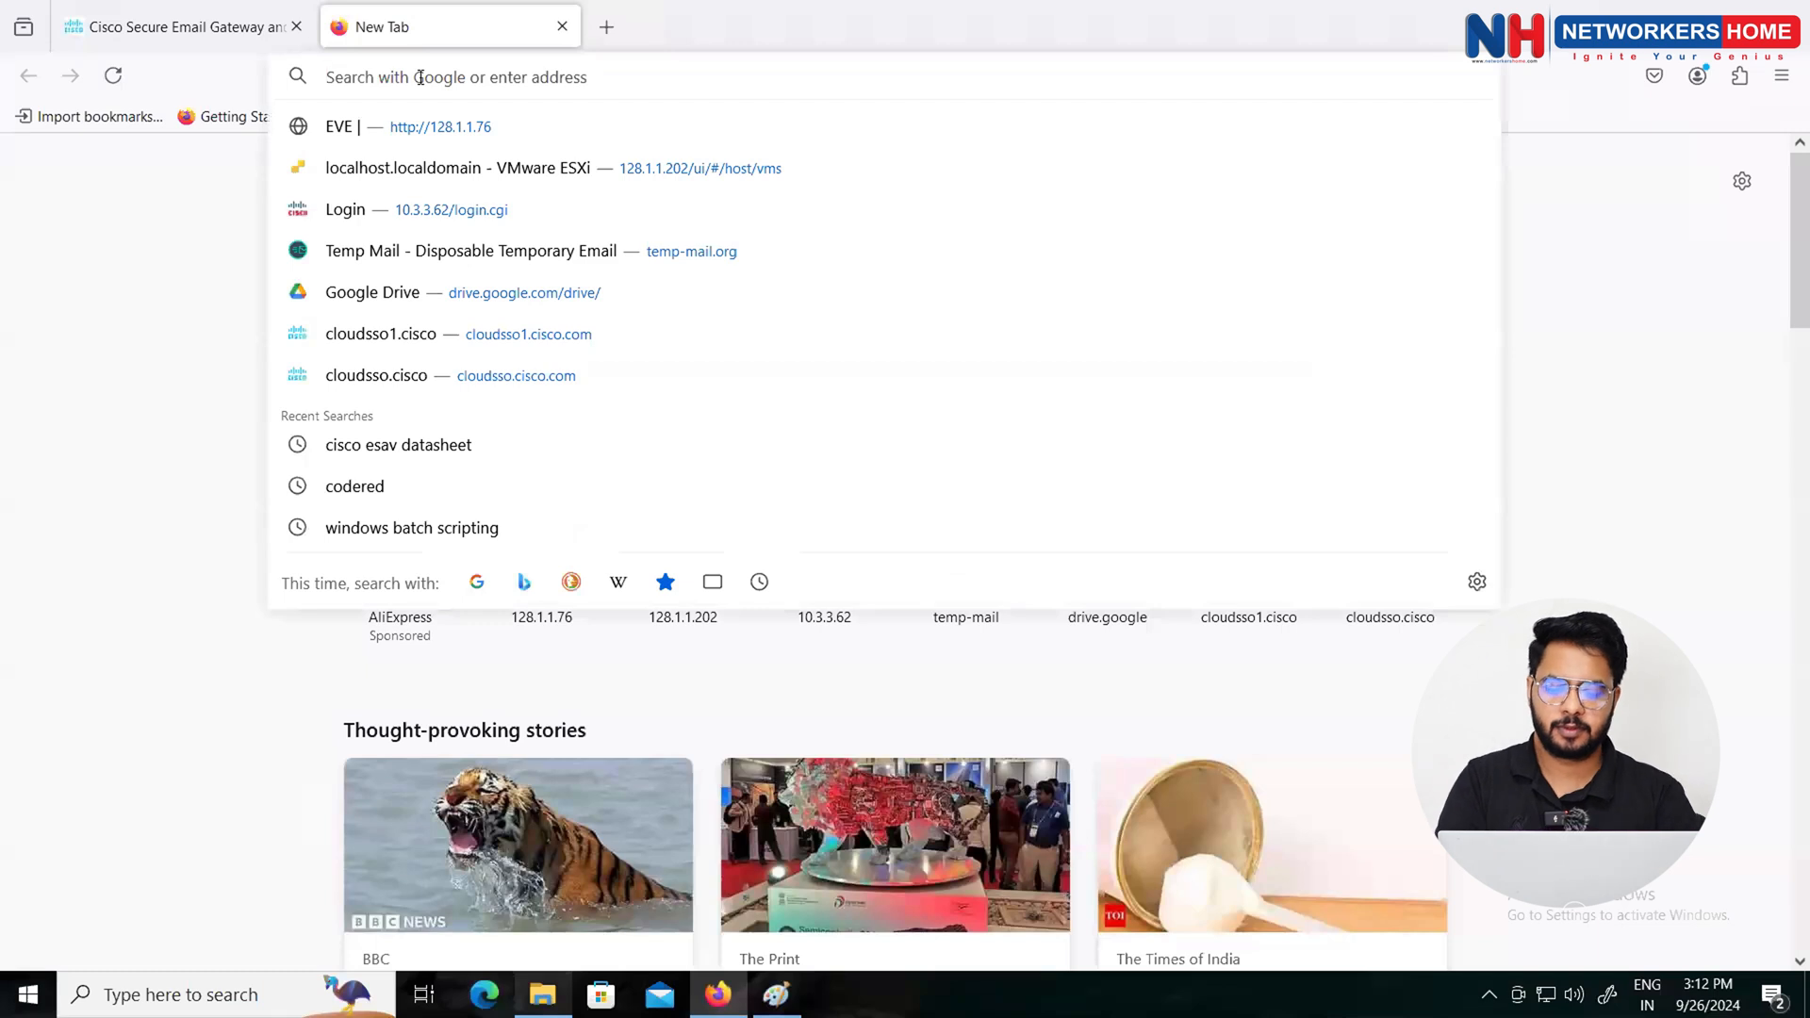
text(128.1.1.)
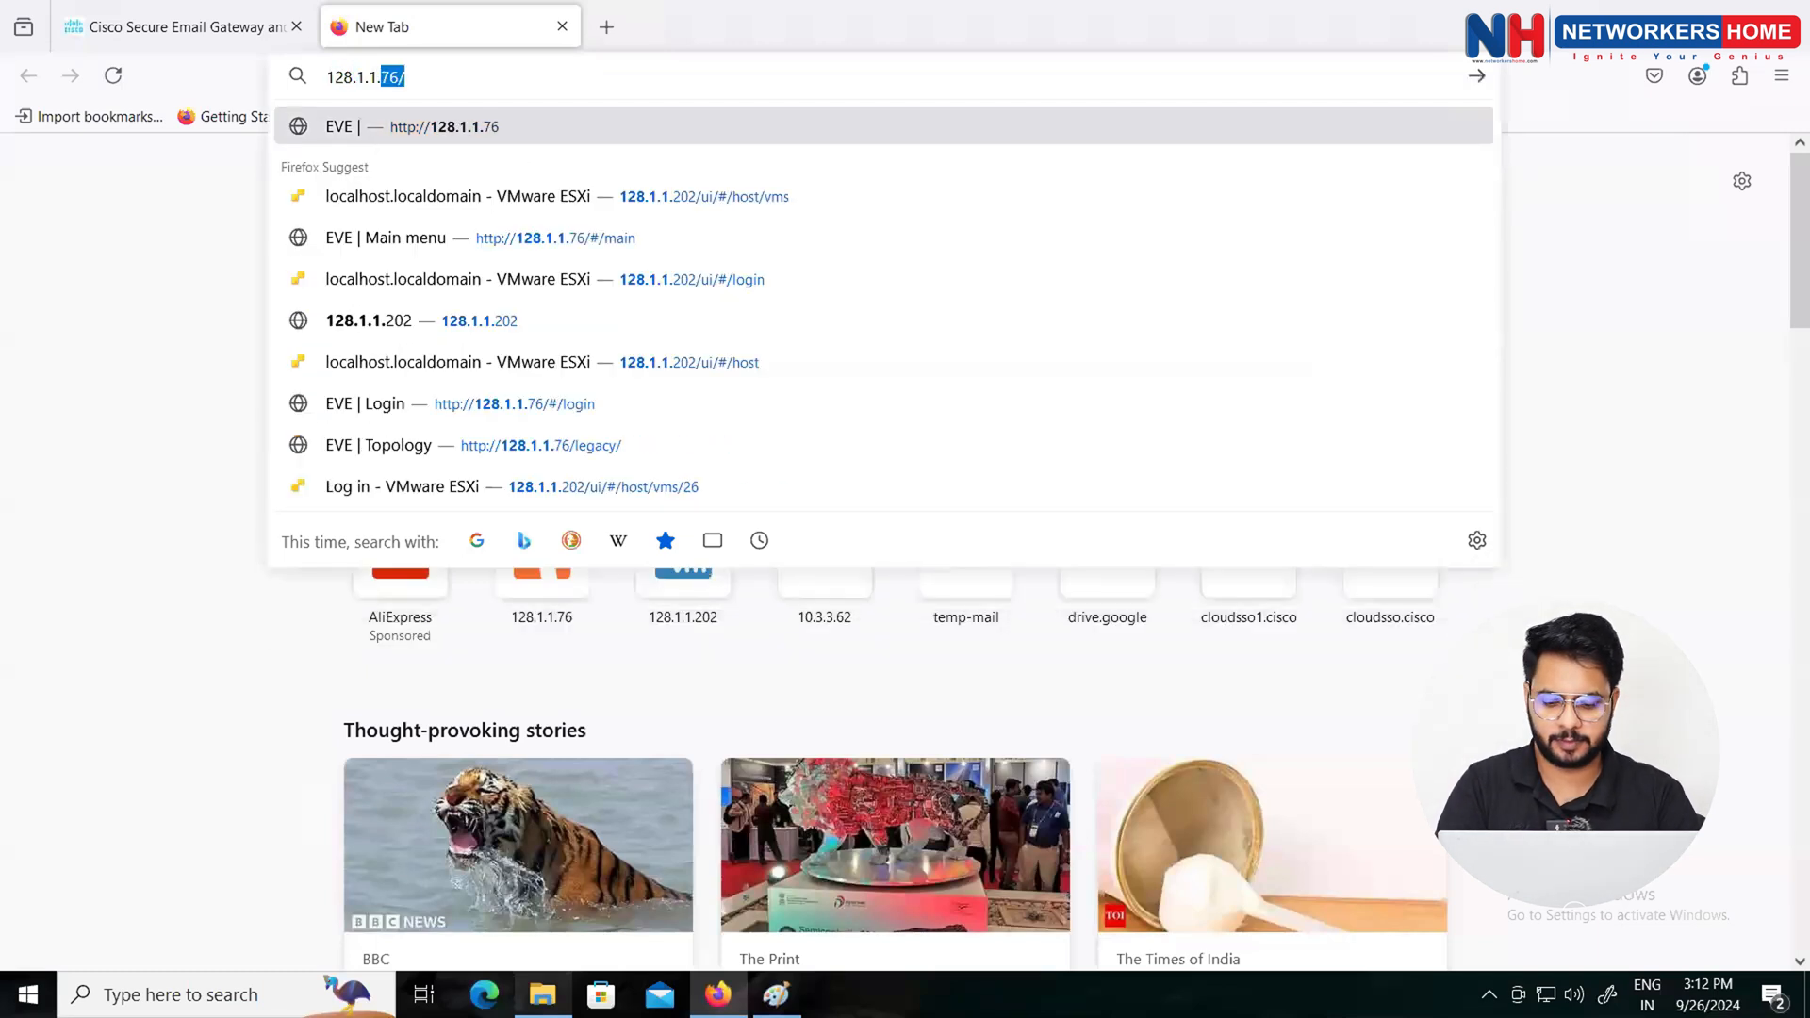
text(202)
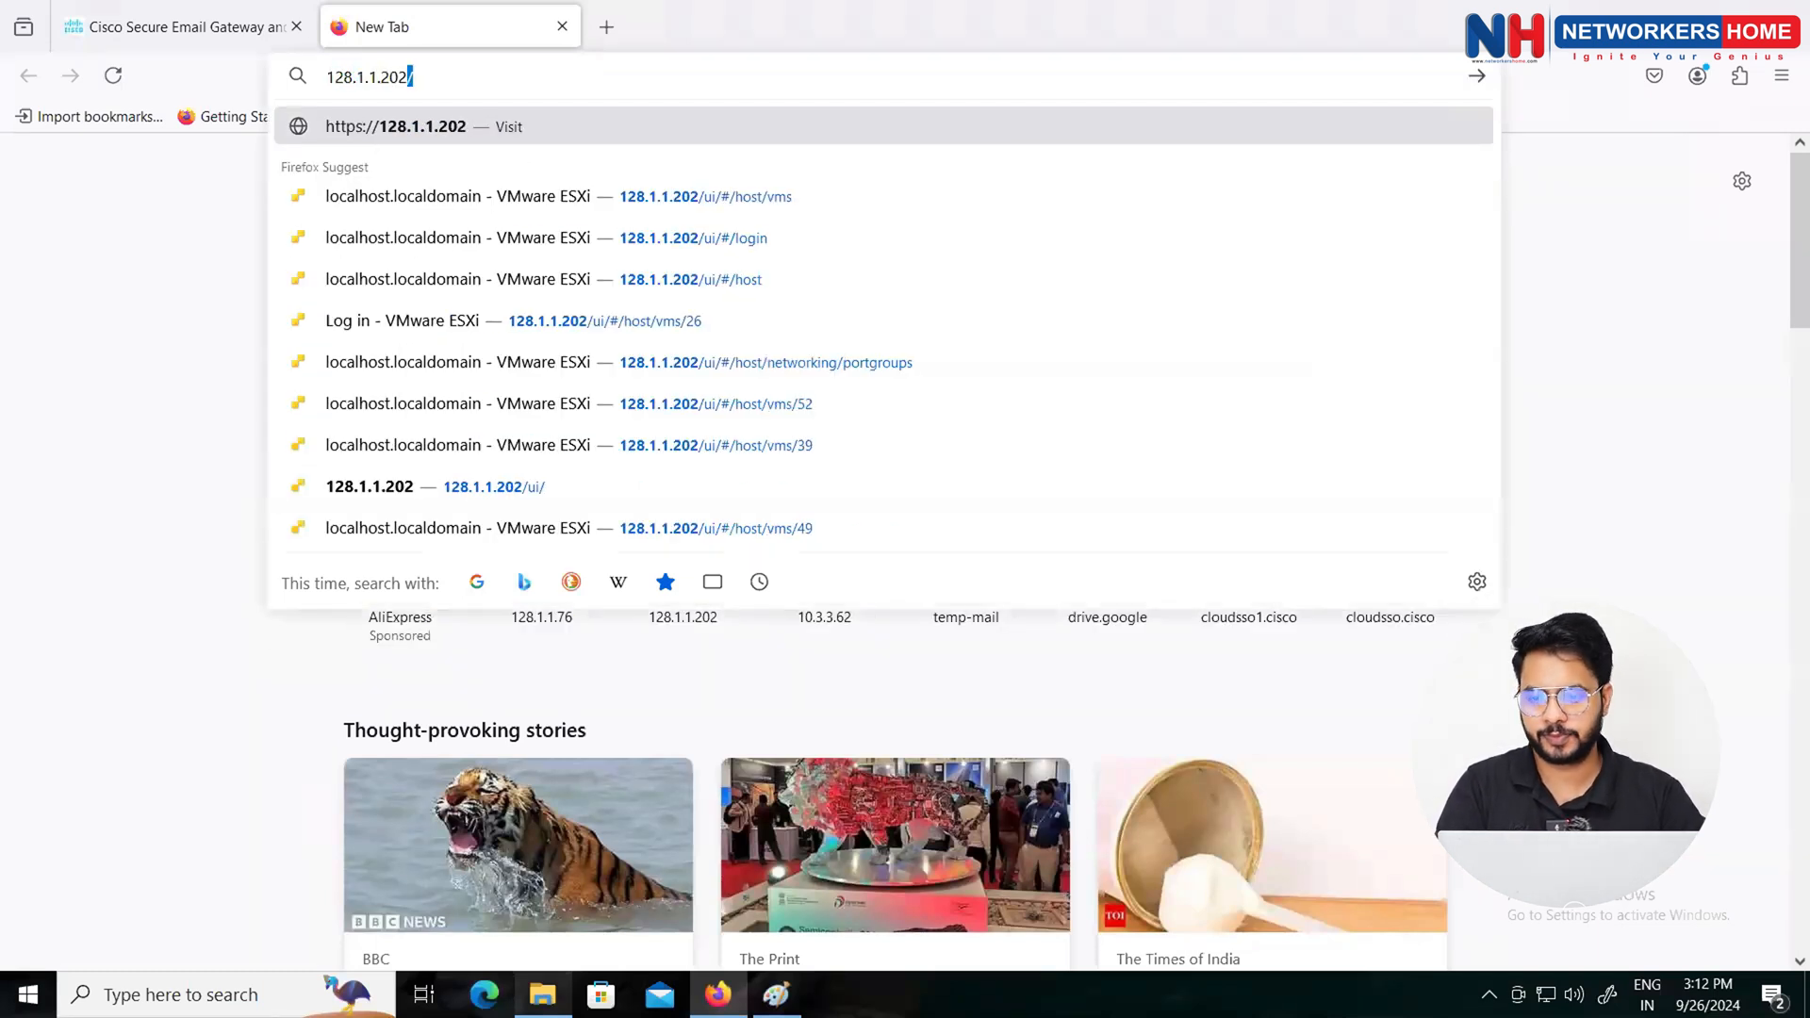
key(Return)
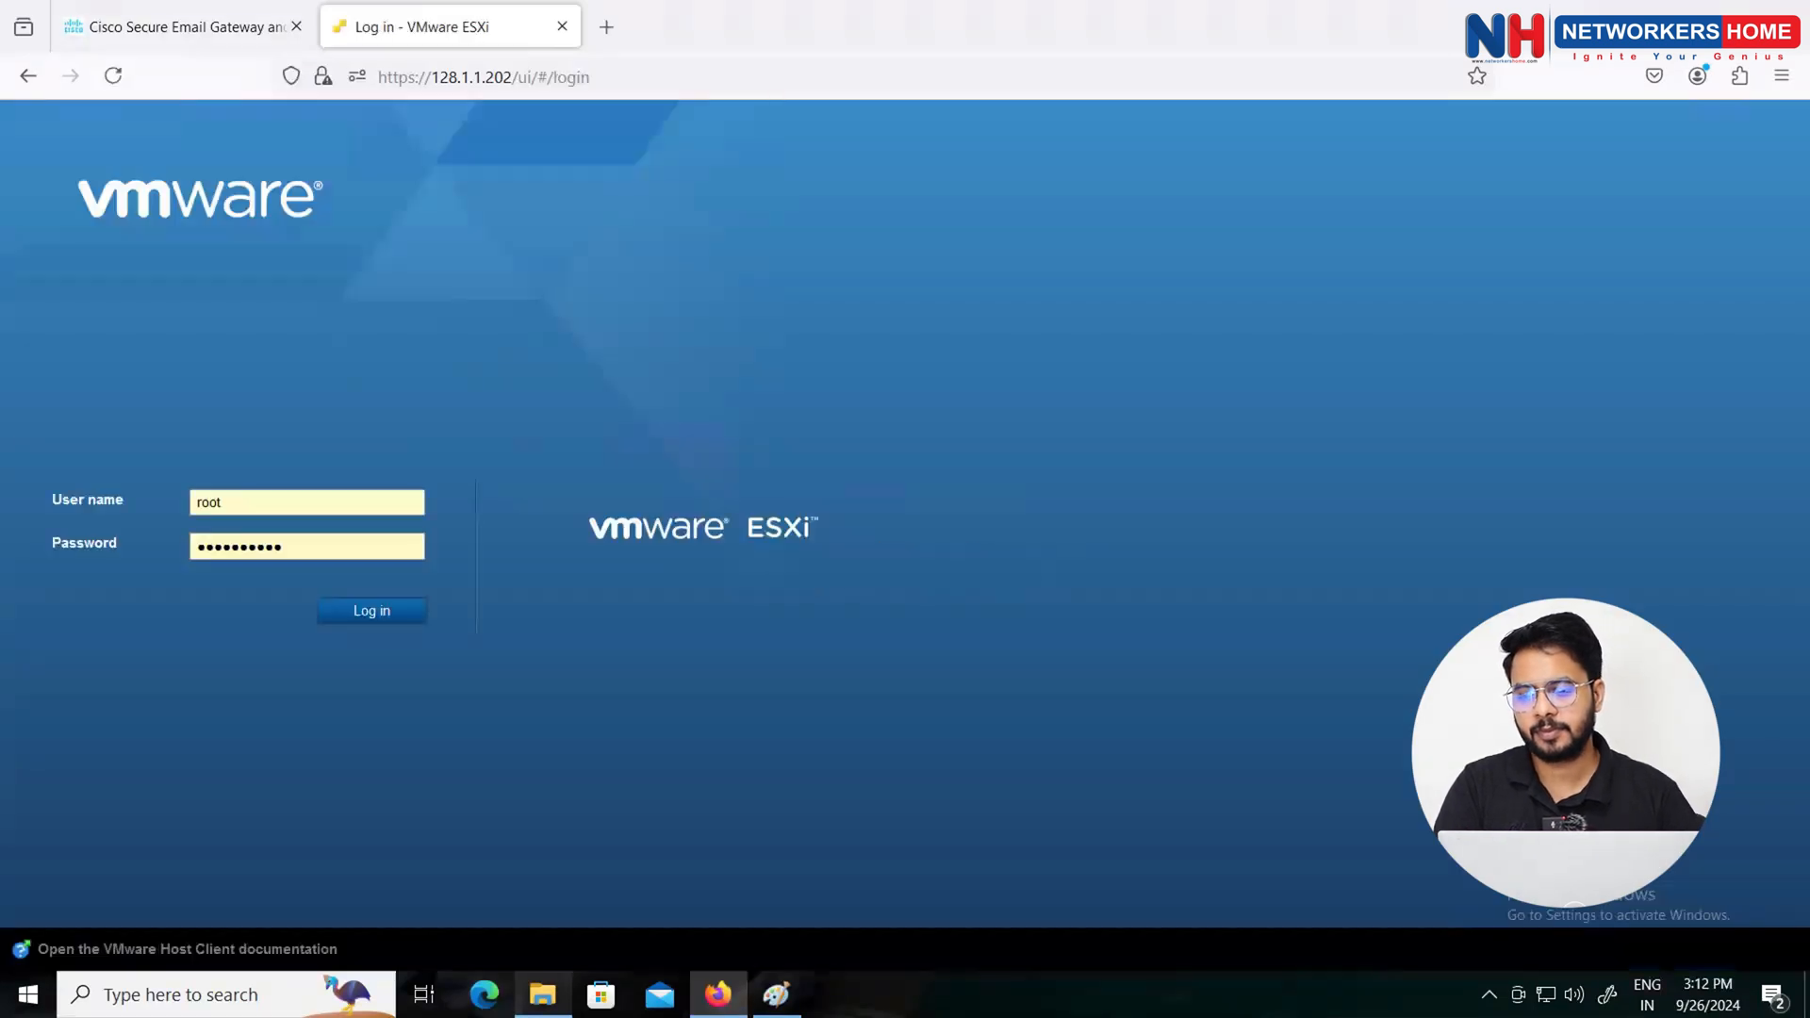
click(365, 611)
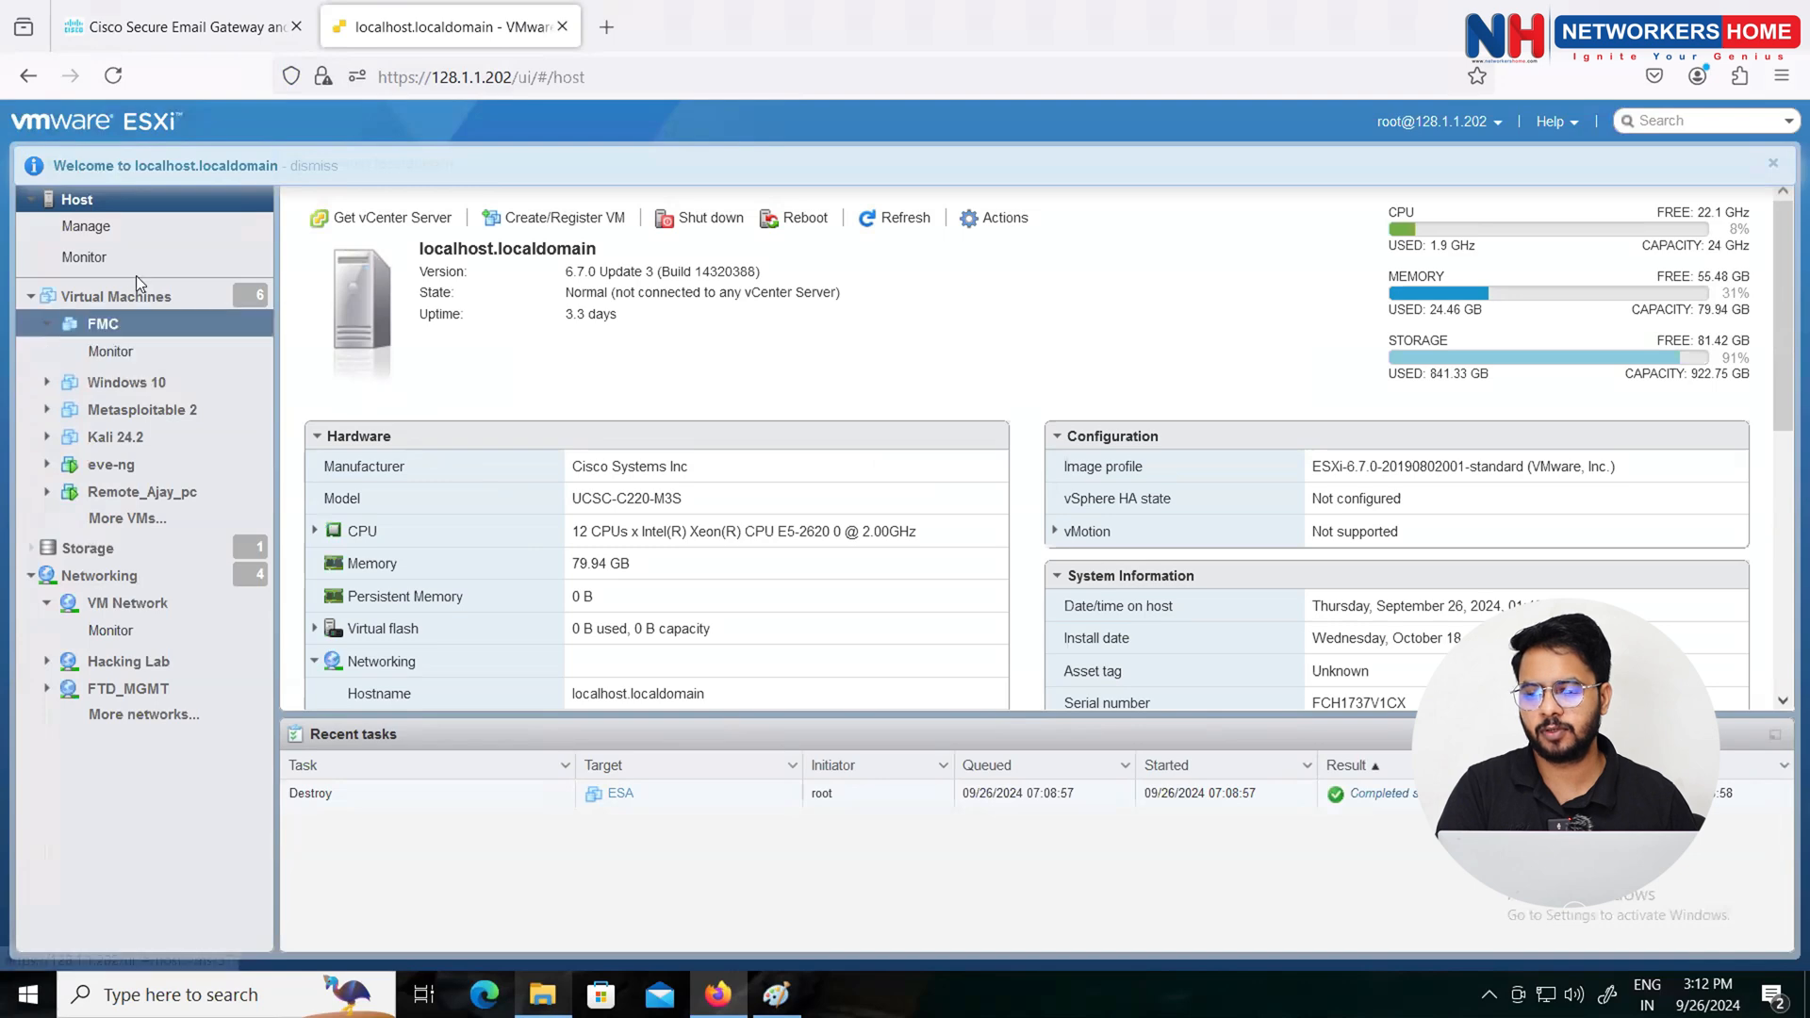
click(117, 297)
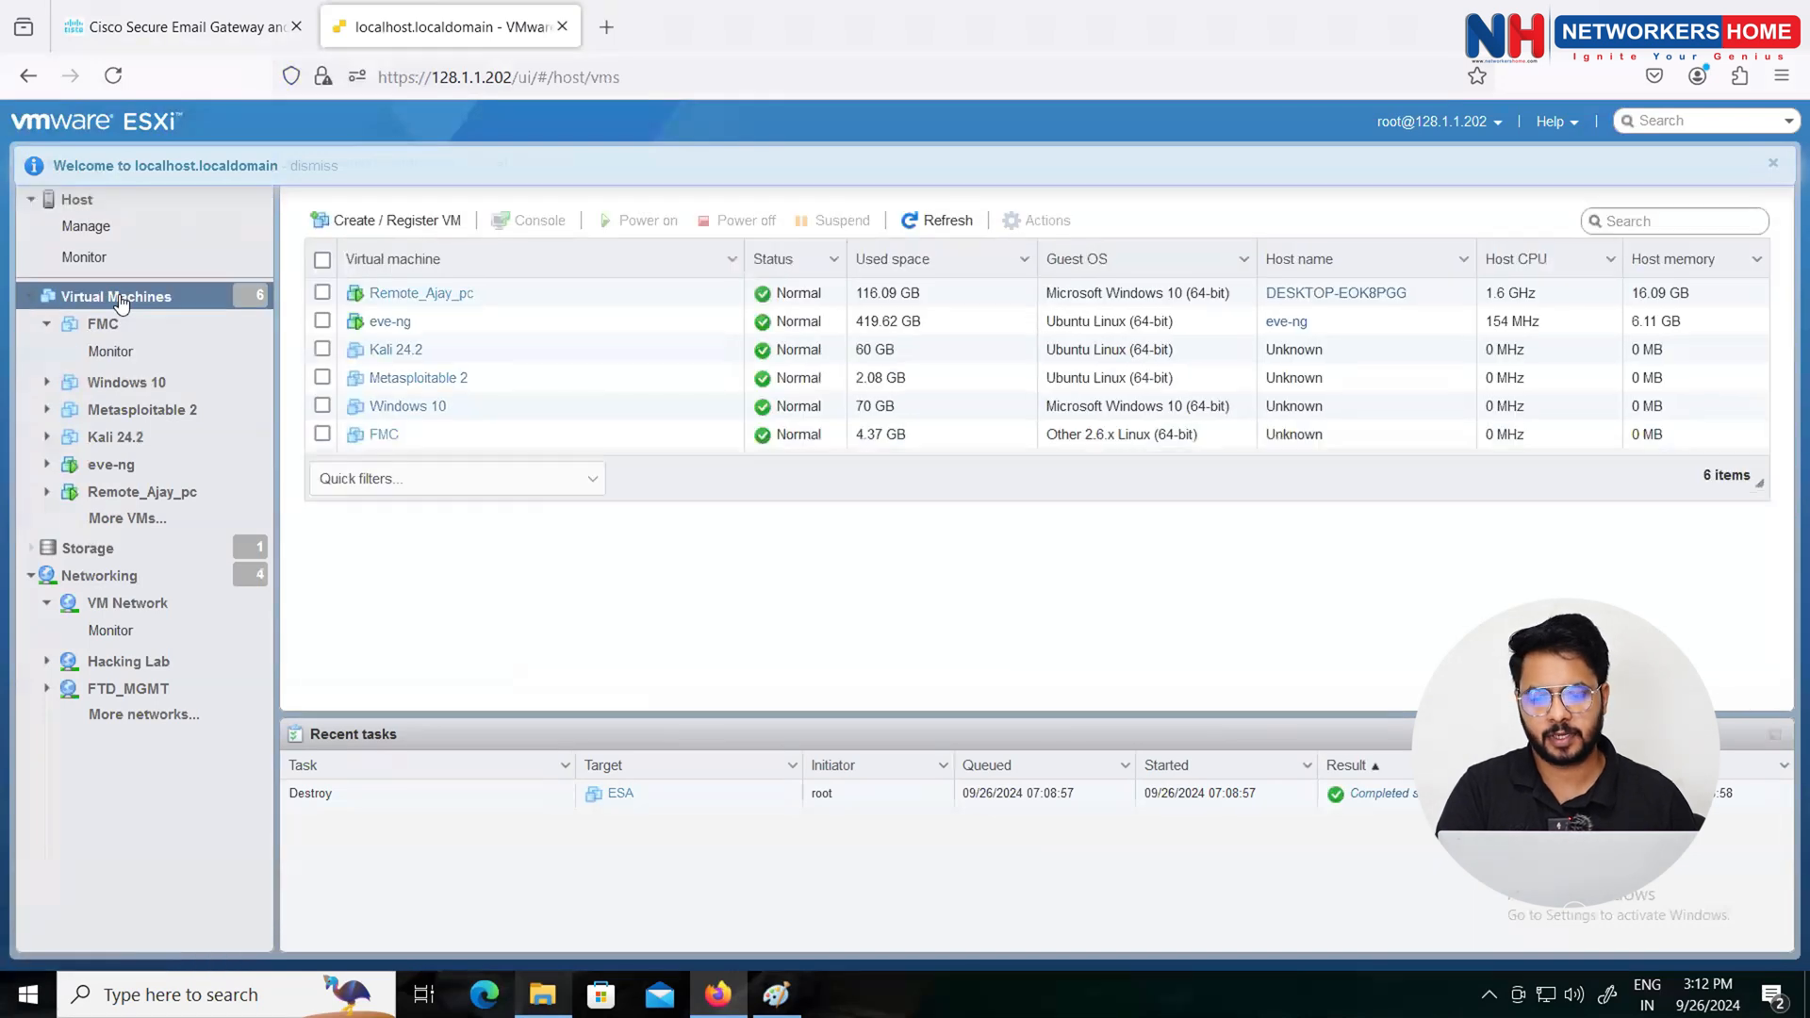
Step: Start a new VM deployed from an OVF or OVA file
click(399, 224)
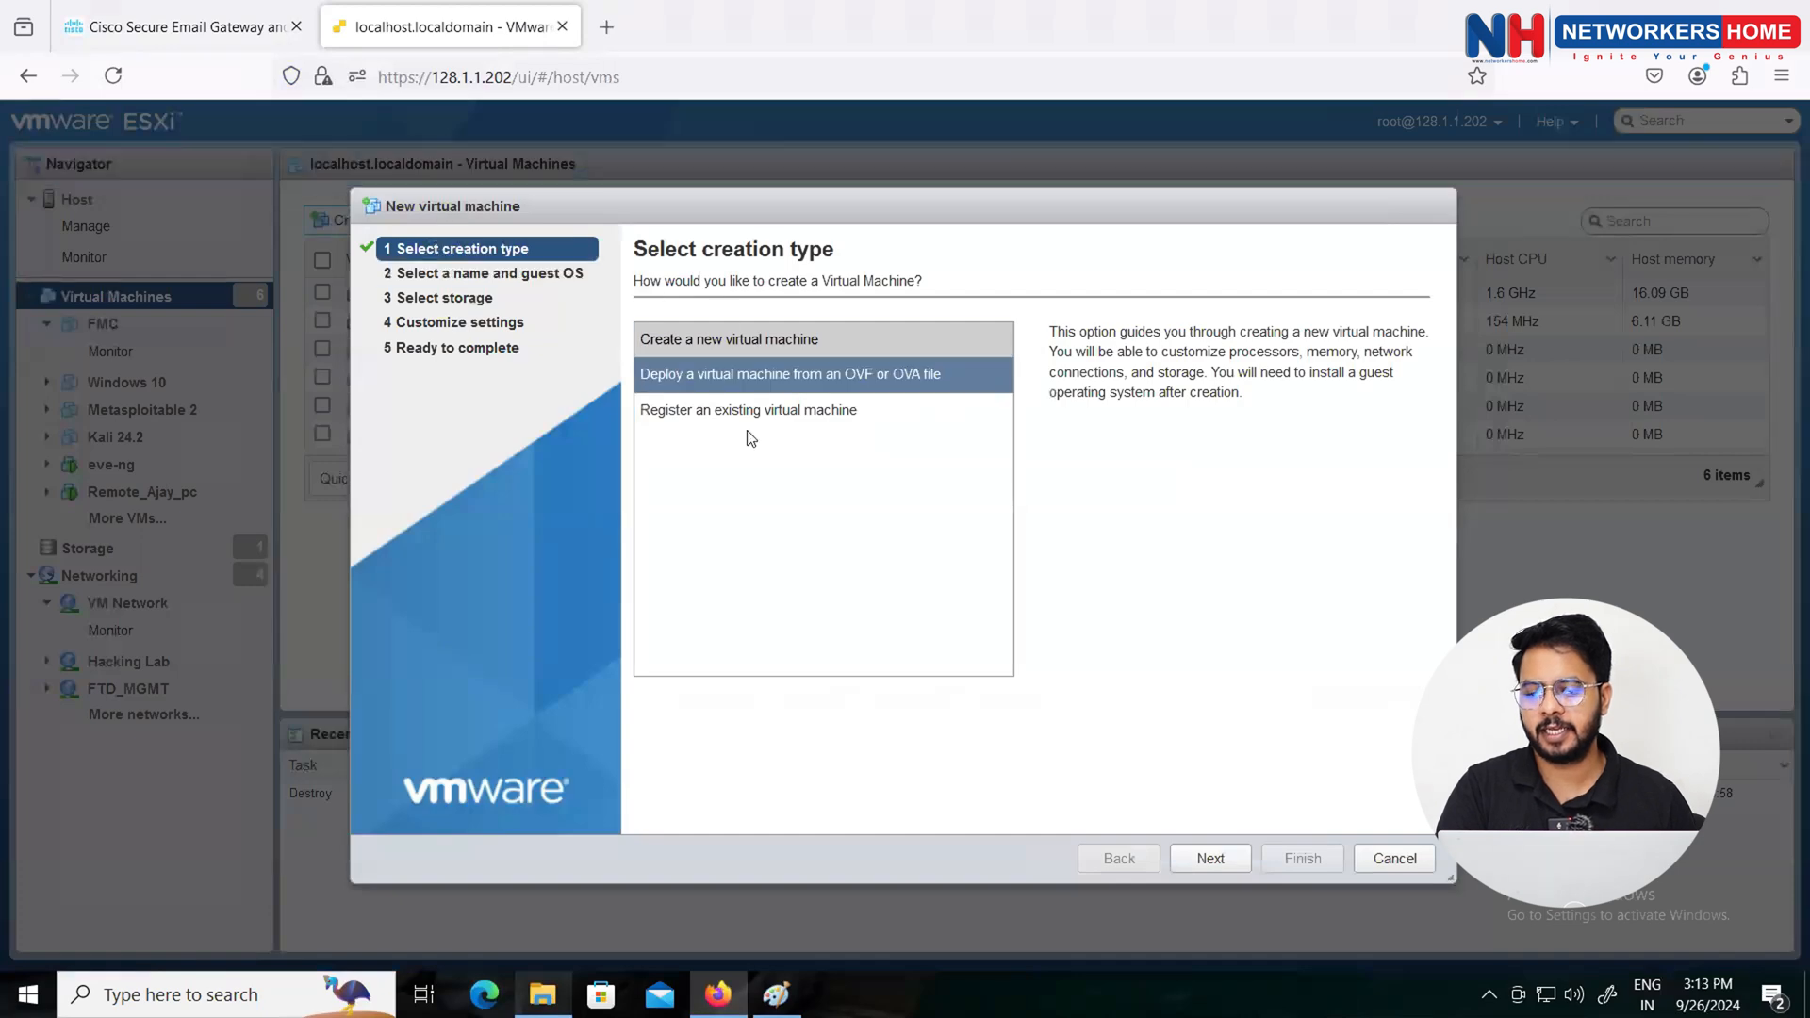
click(844, 377)
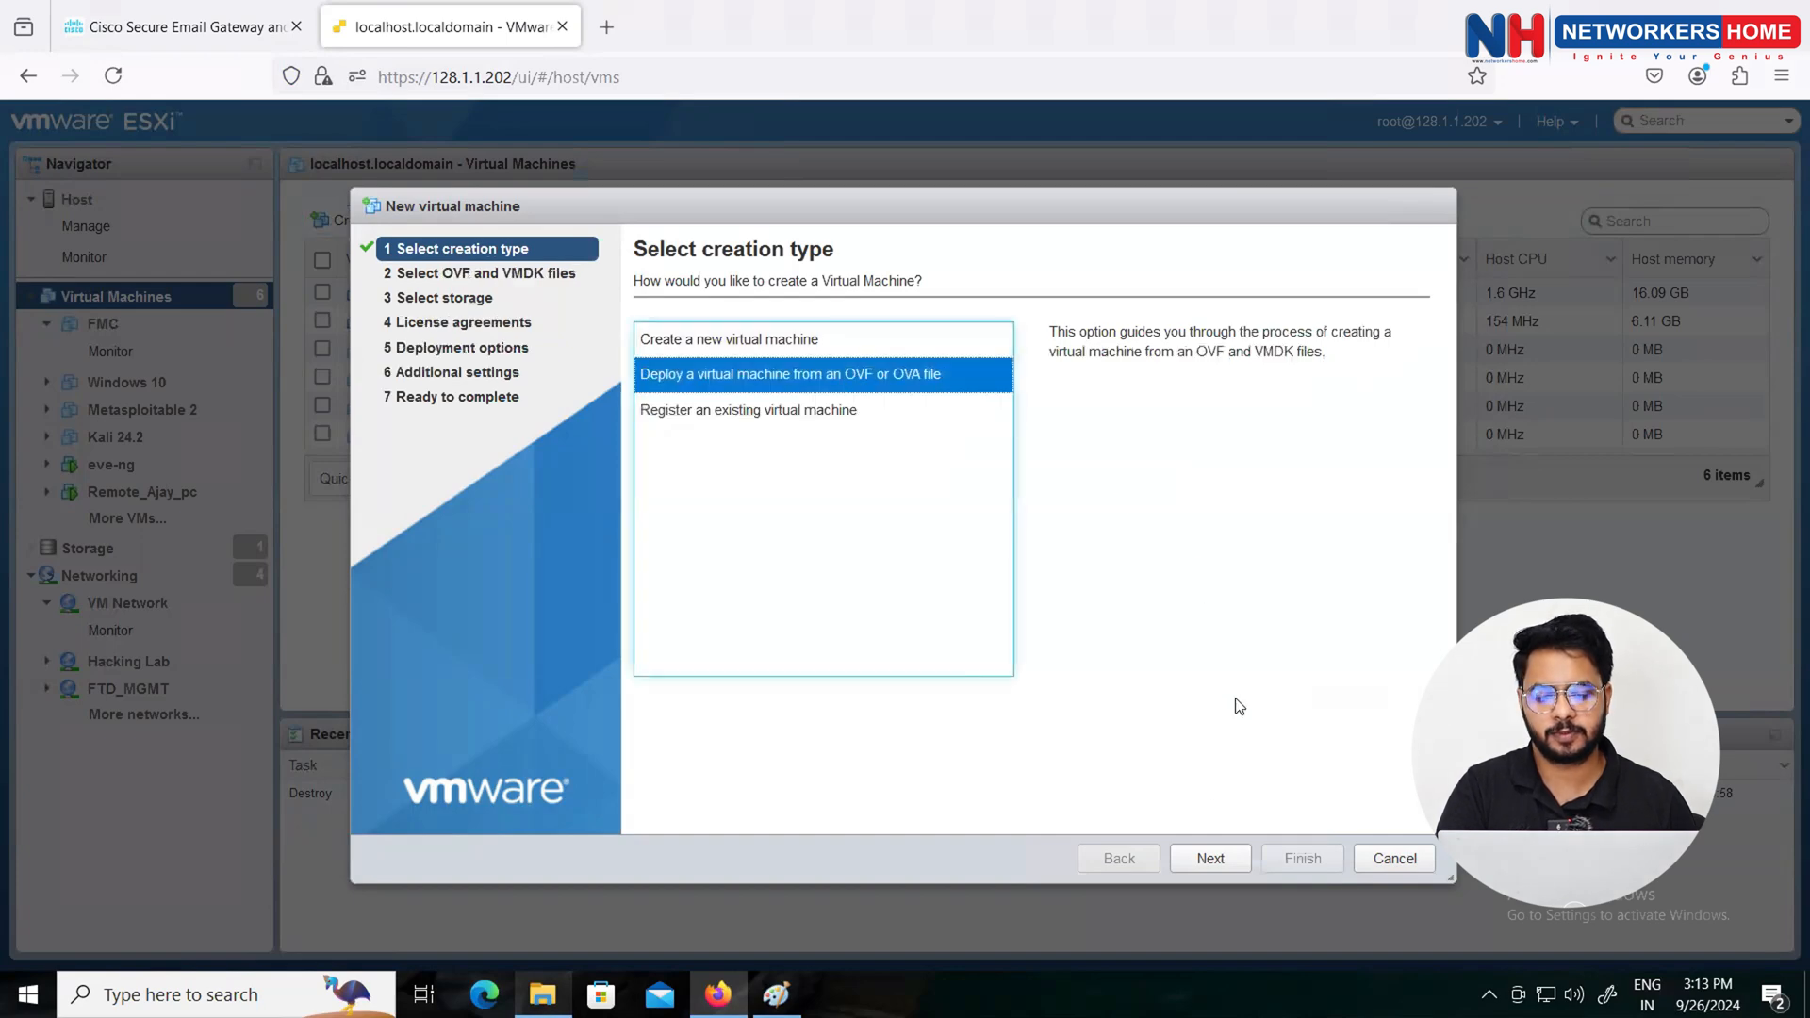
click(1213, 860)
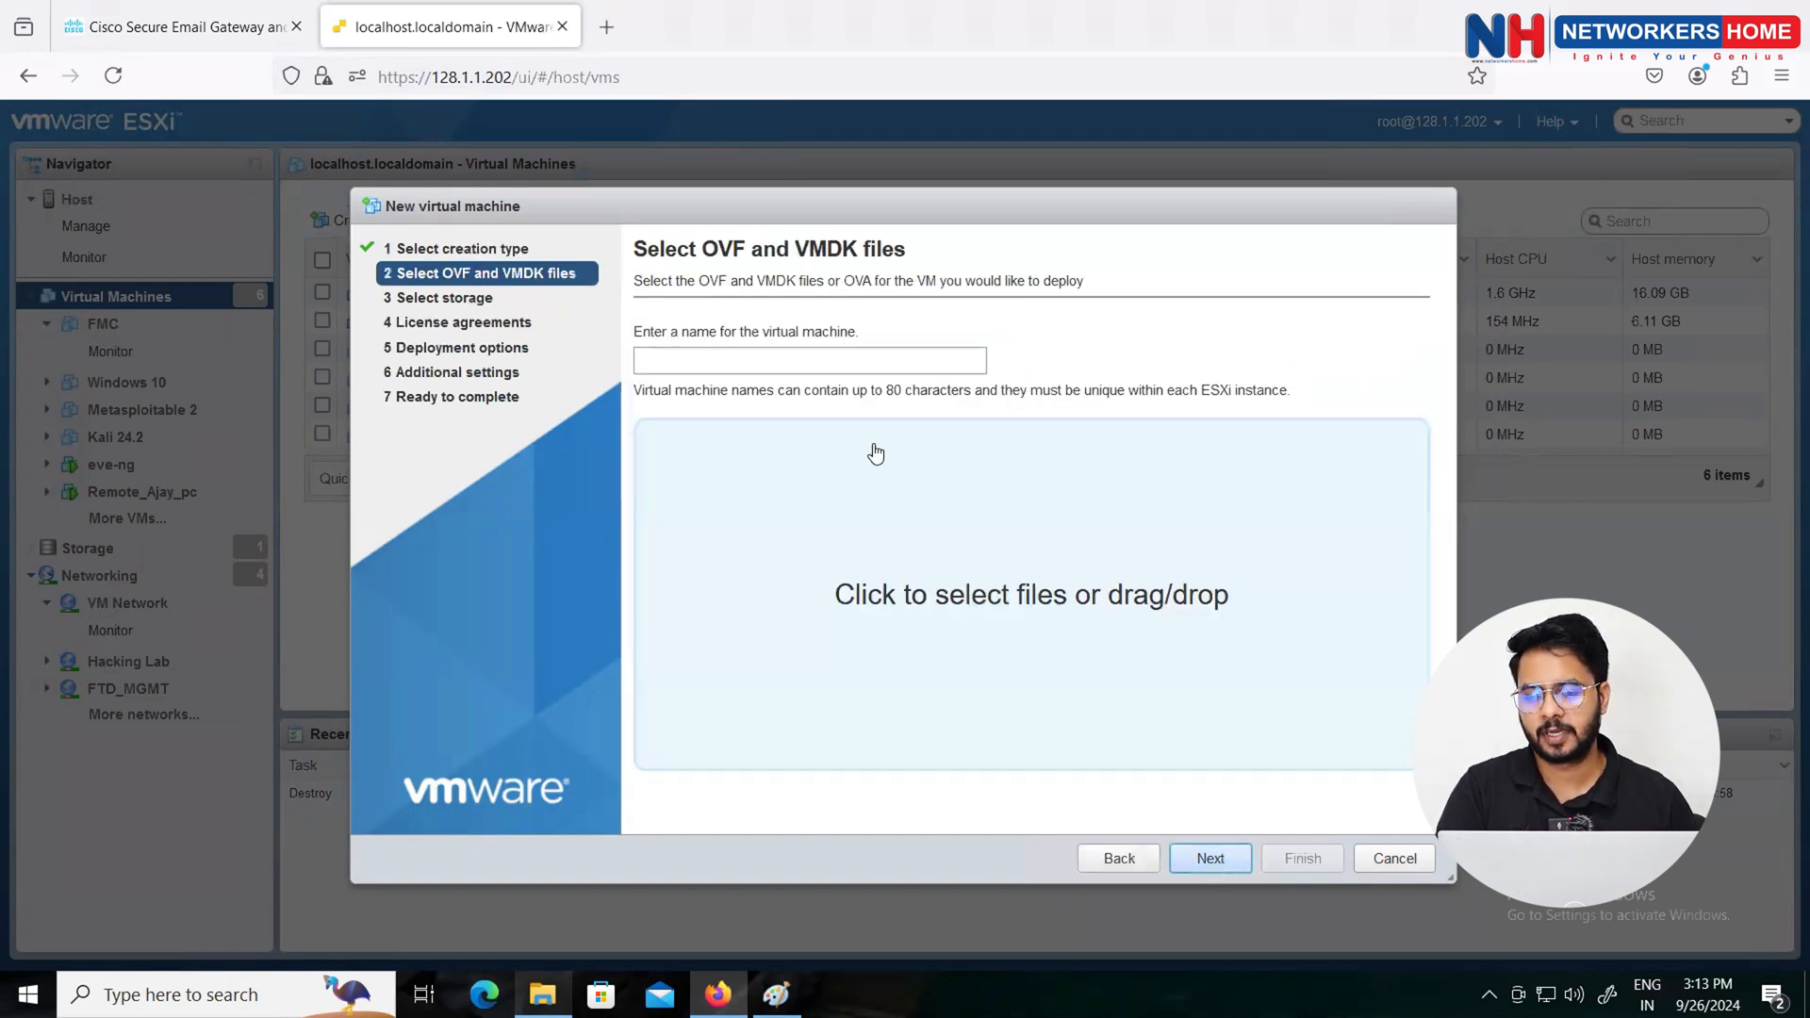
Step: Name the new virtual machine ESA C300v
click(837, 368)
text(W)
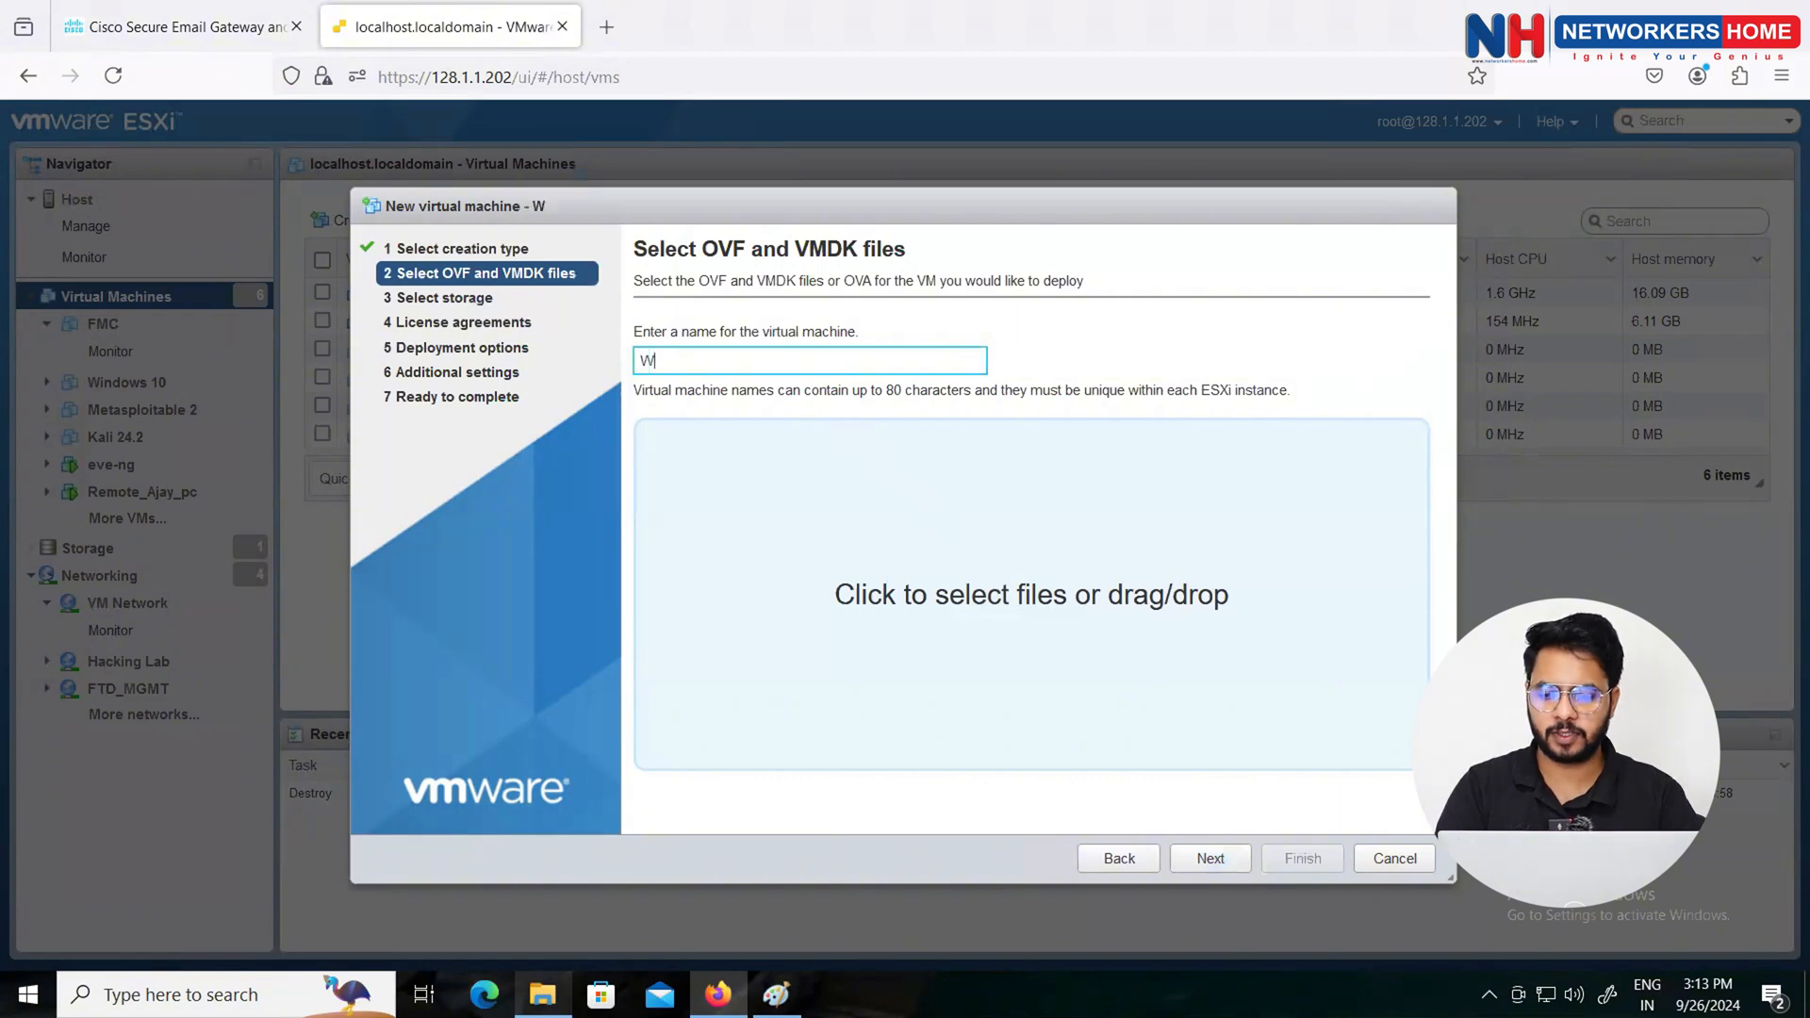
key(BackSpace)
text(esa)
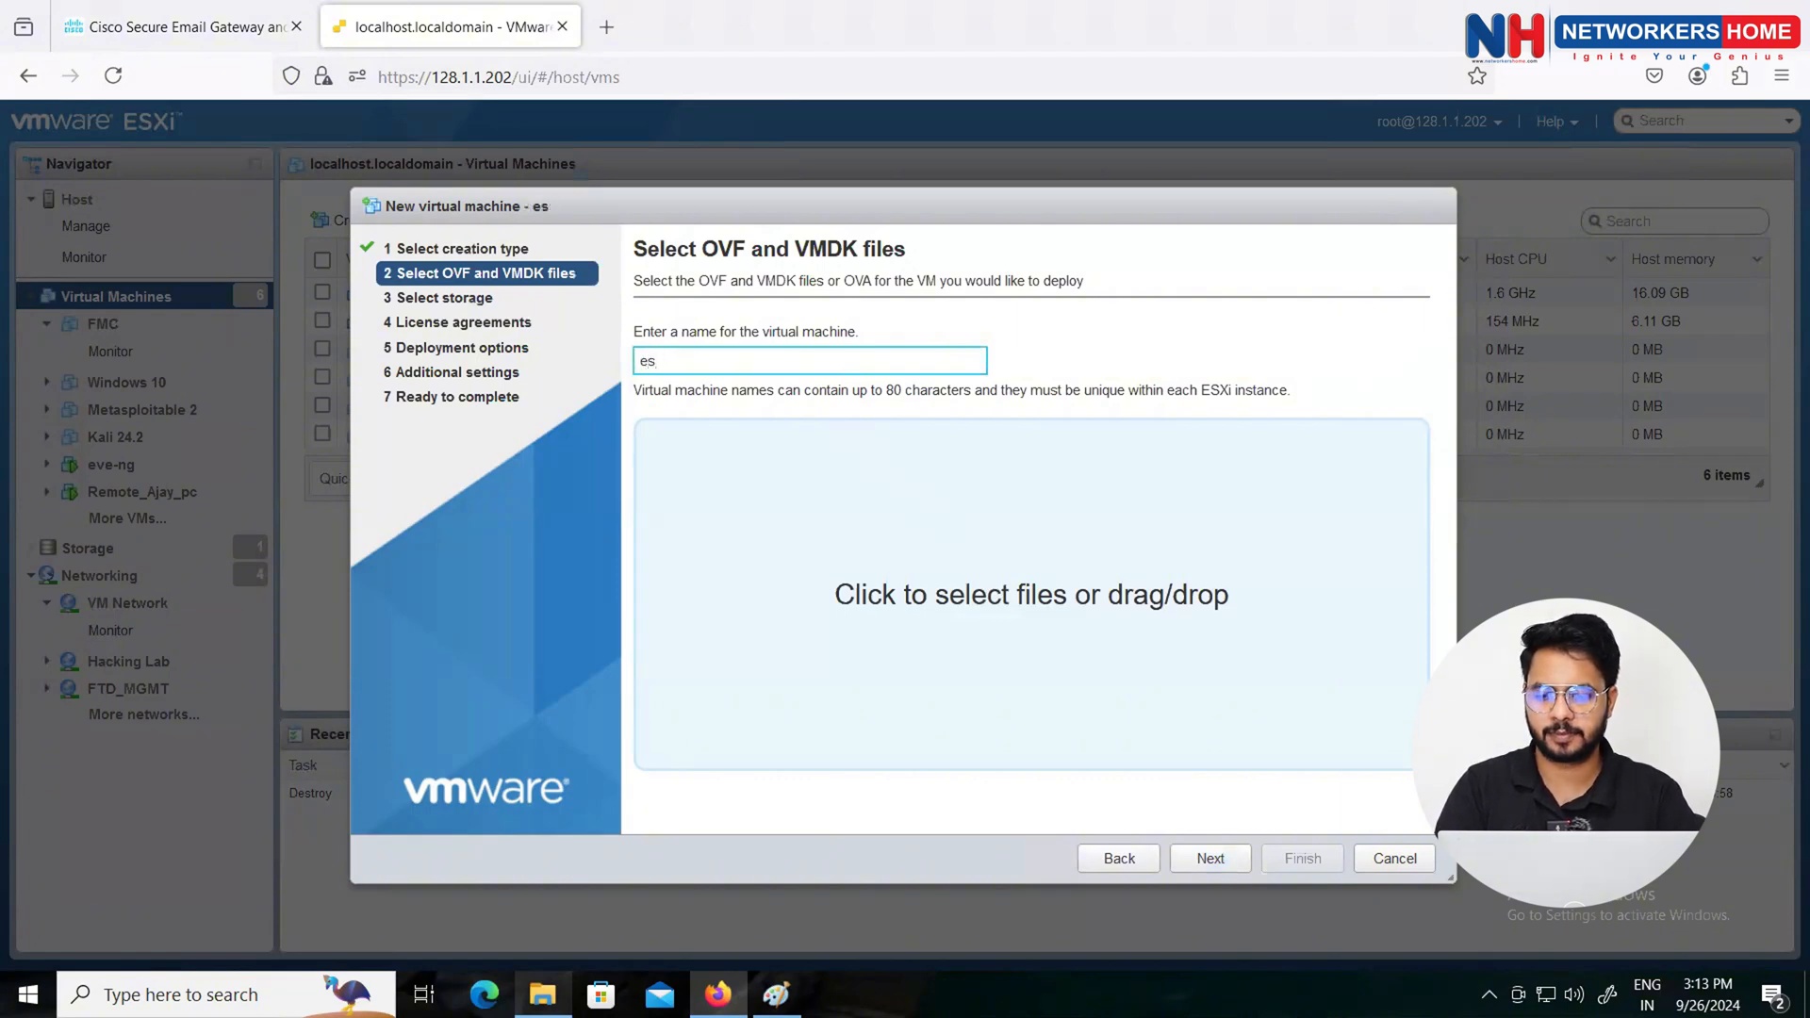
key(BackSpace)
key(BackSpace)
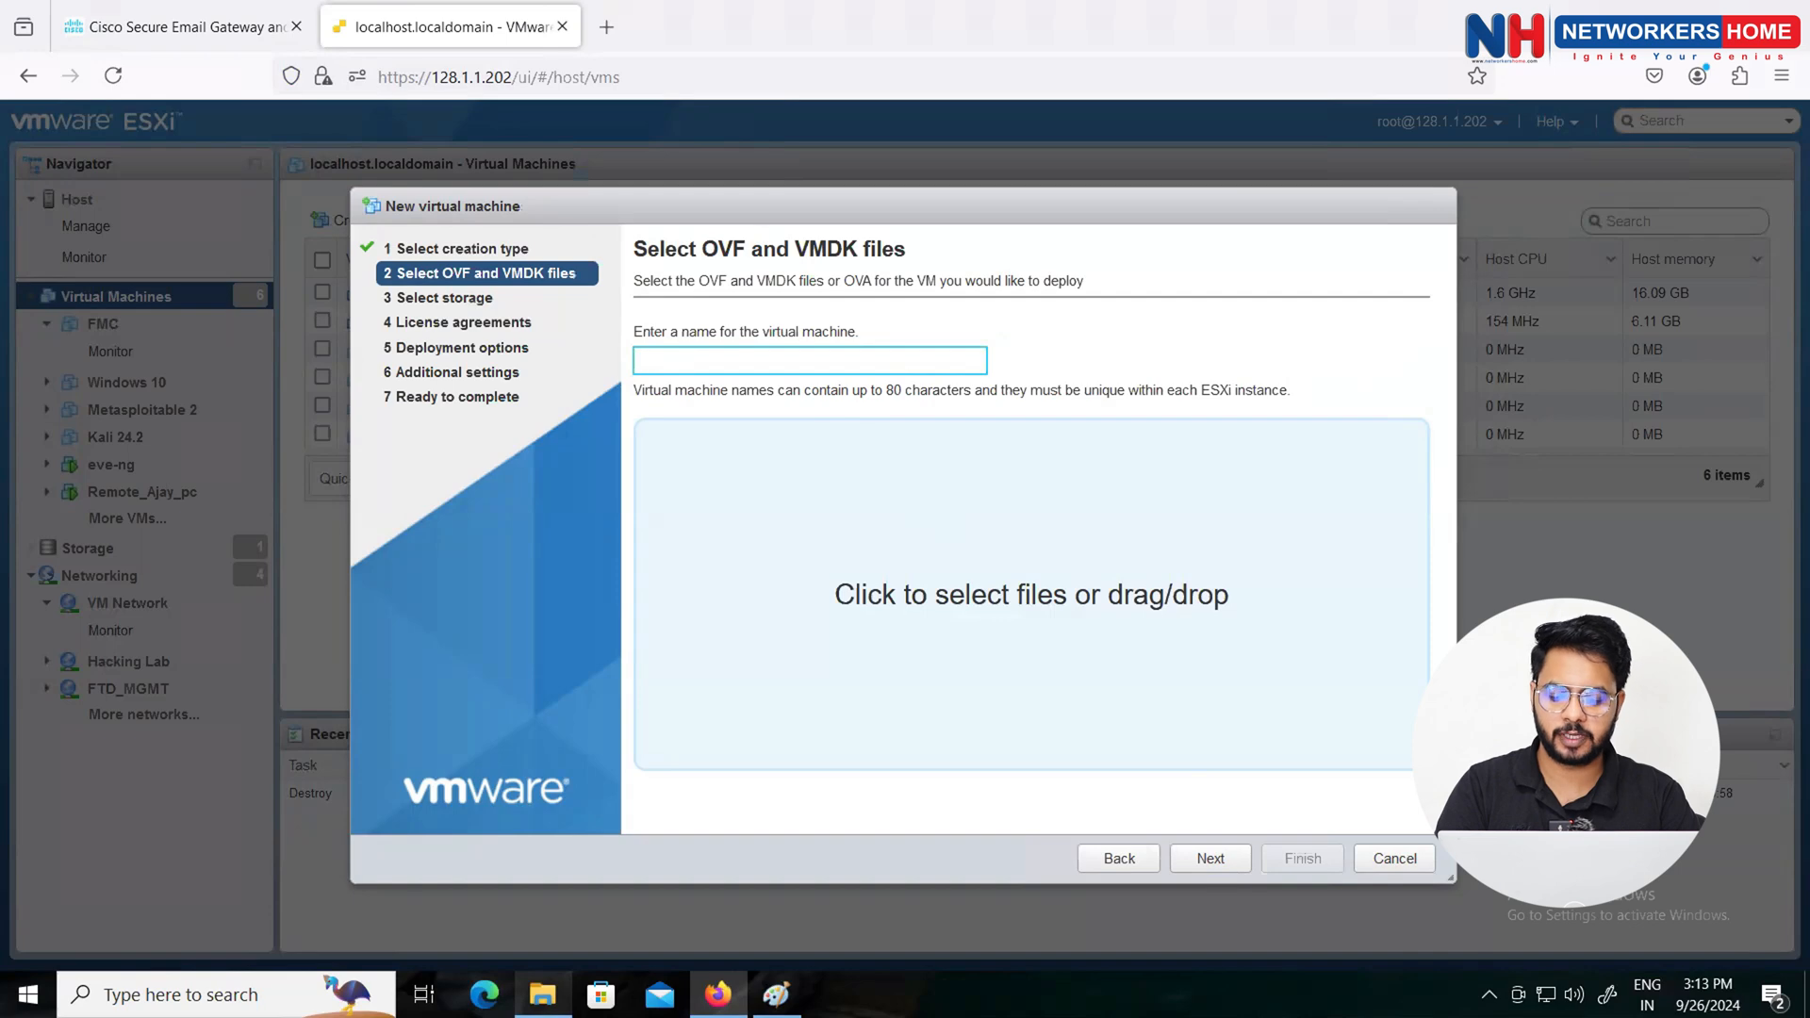
text(ESA)
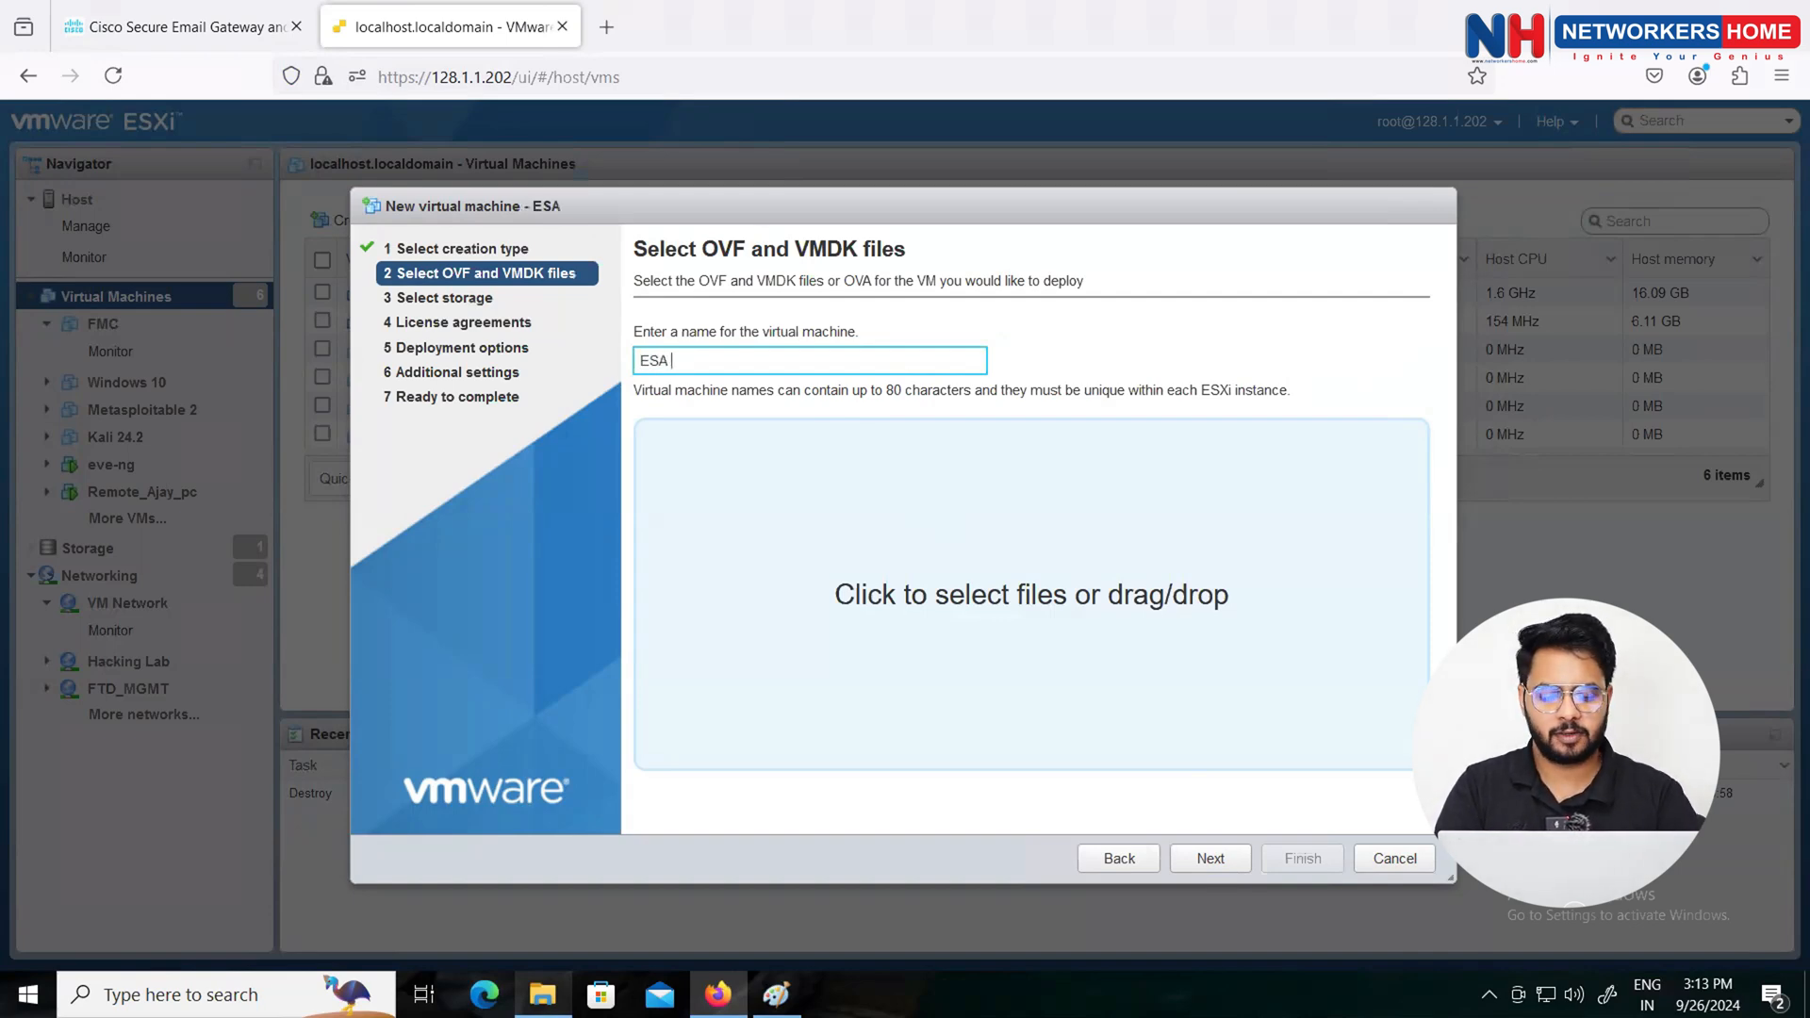
text( 300v)
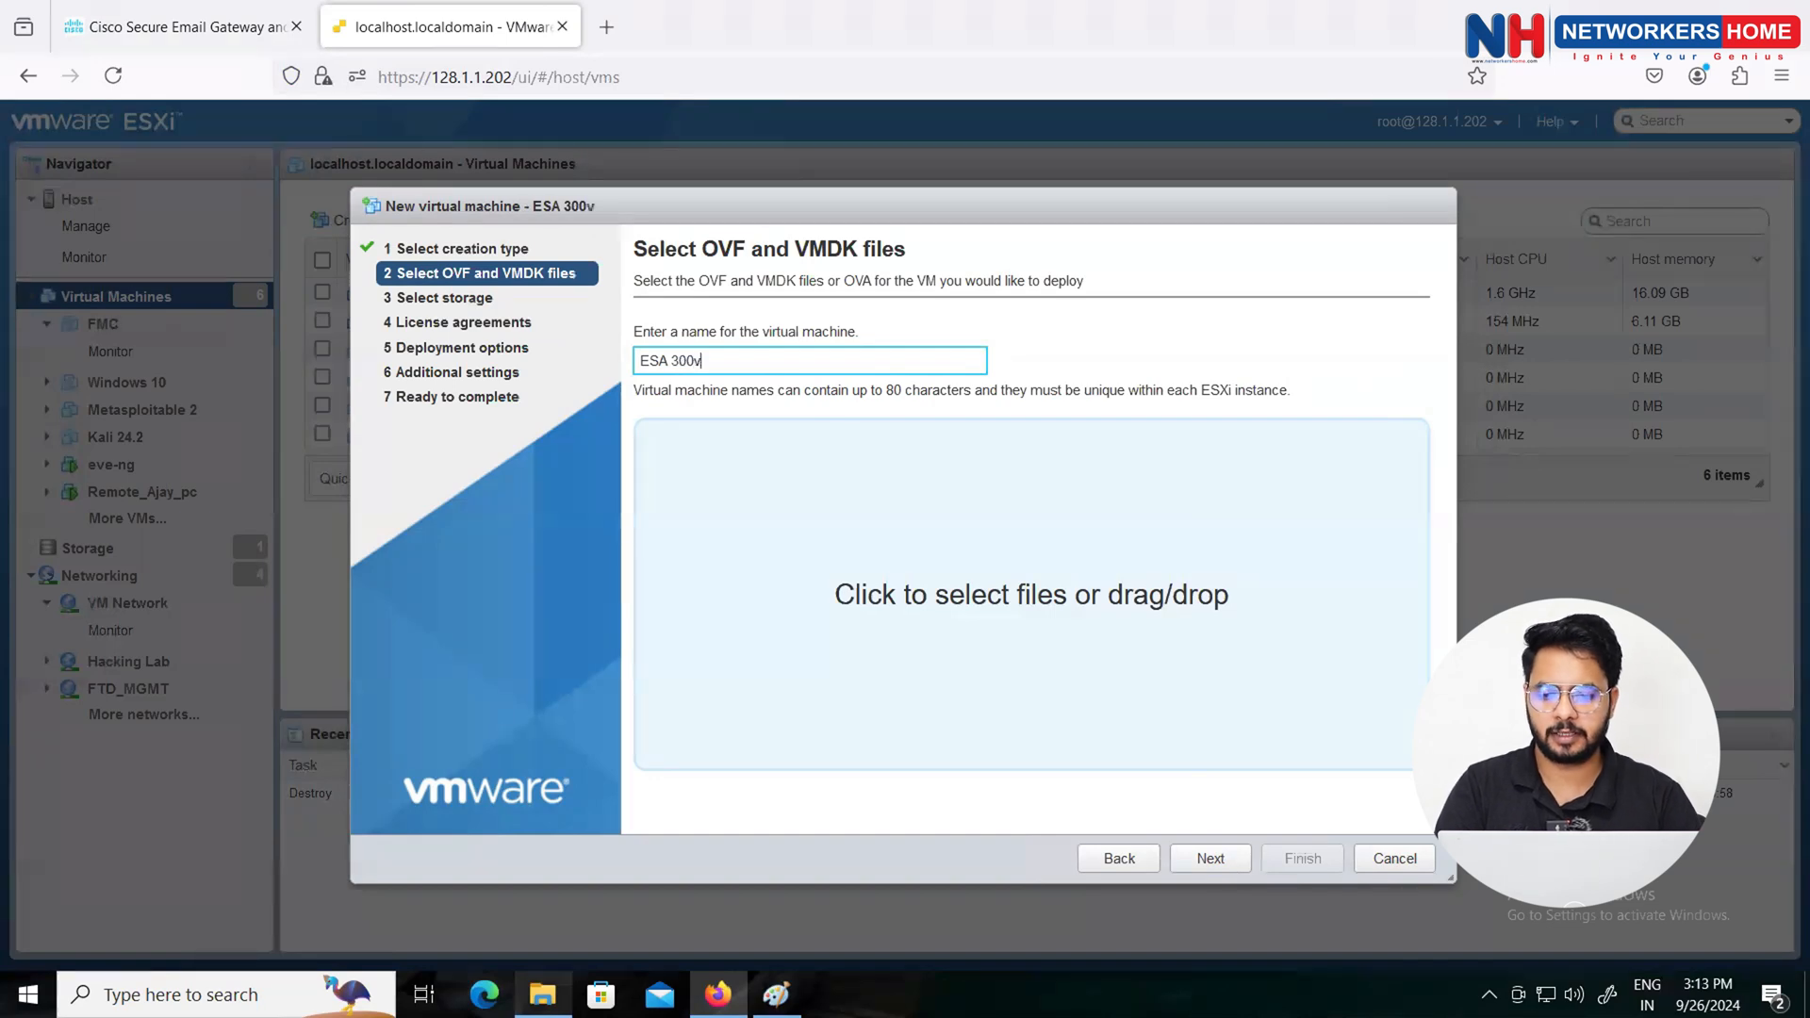
text(C)
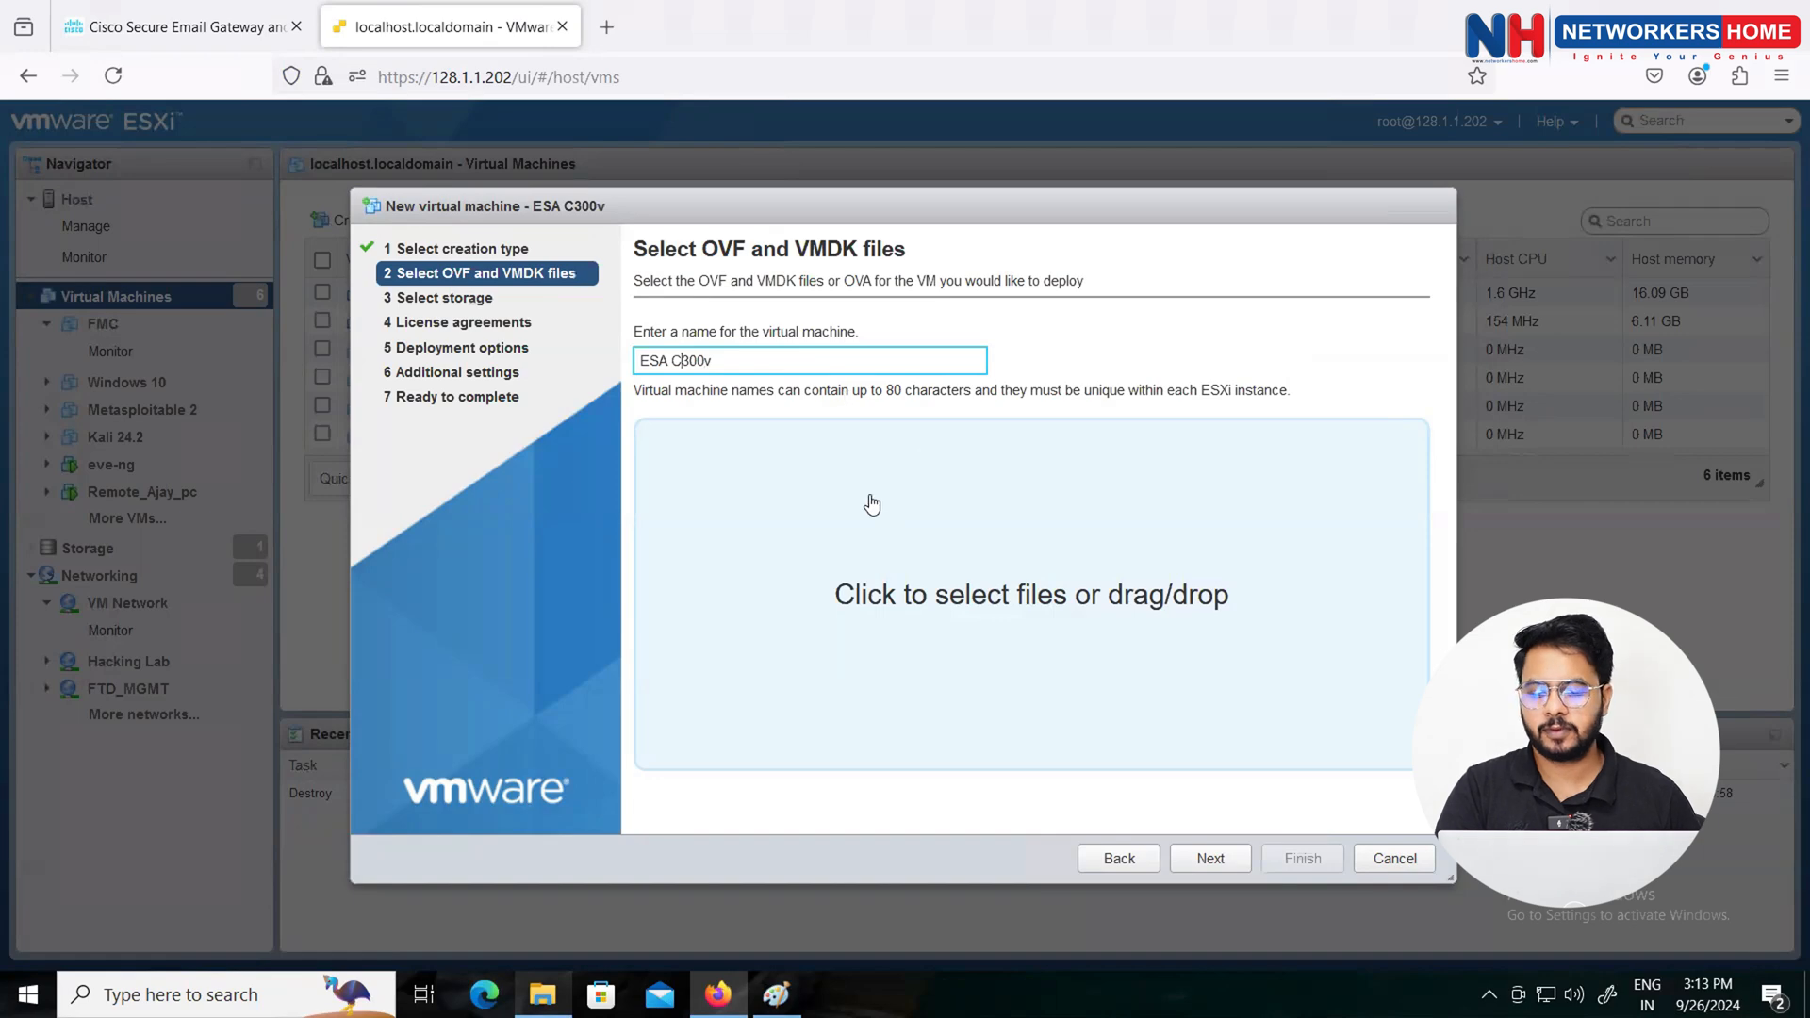
Step: Copy the ESA folder path from File Explorer's address bar
click(819, 583)
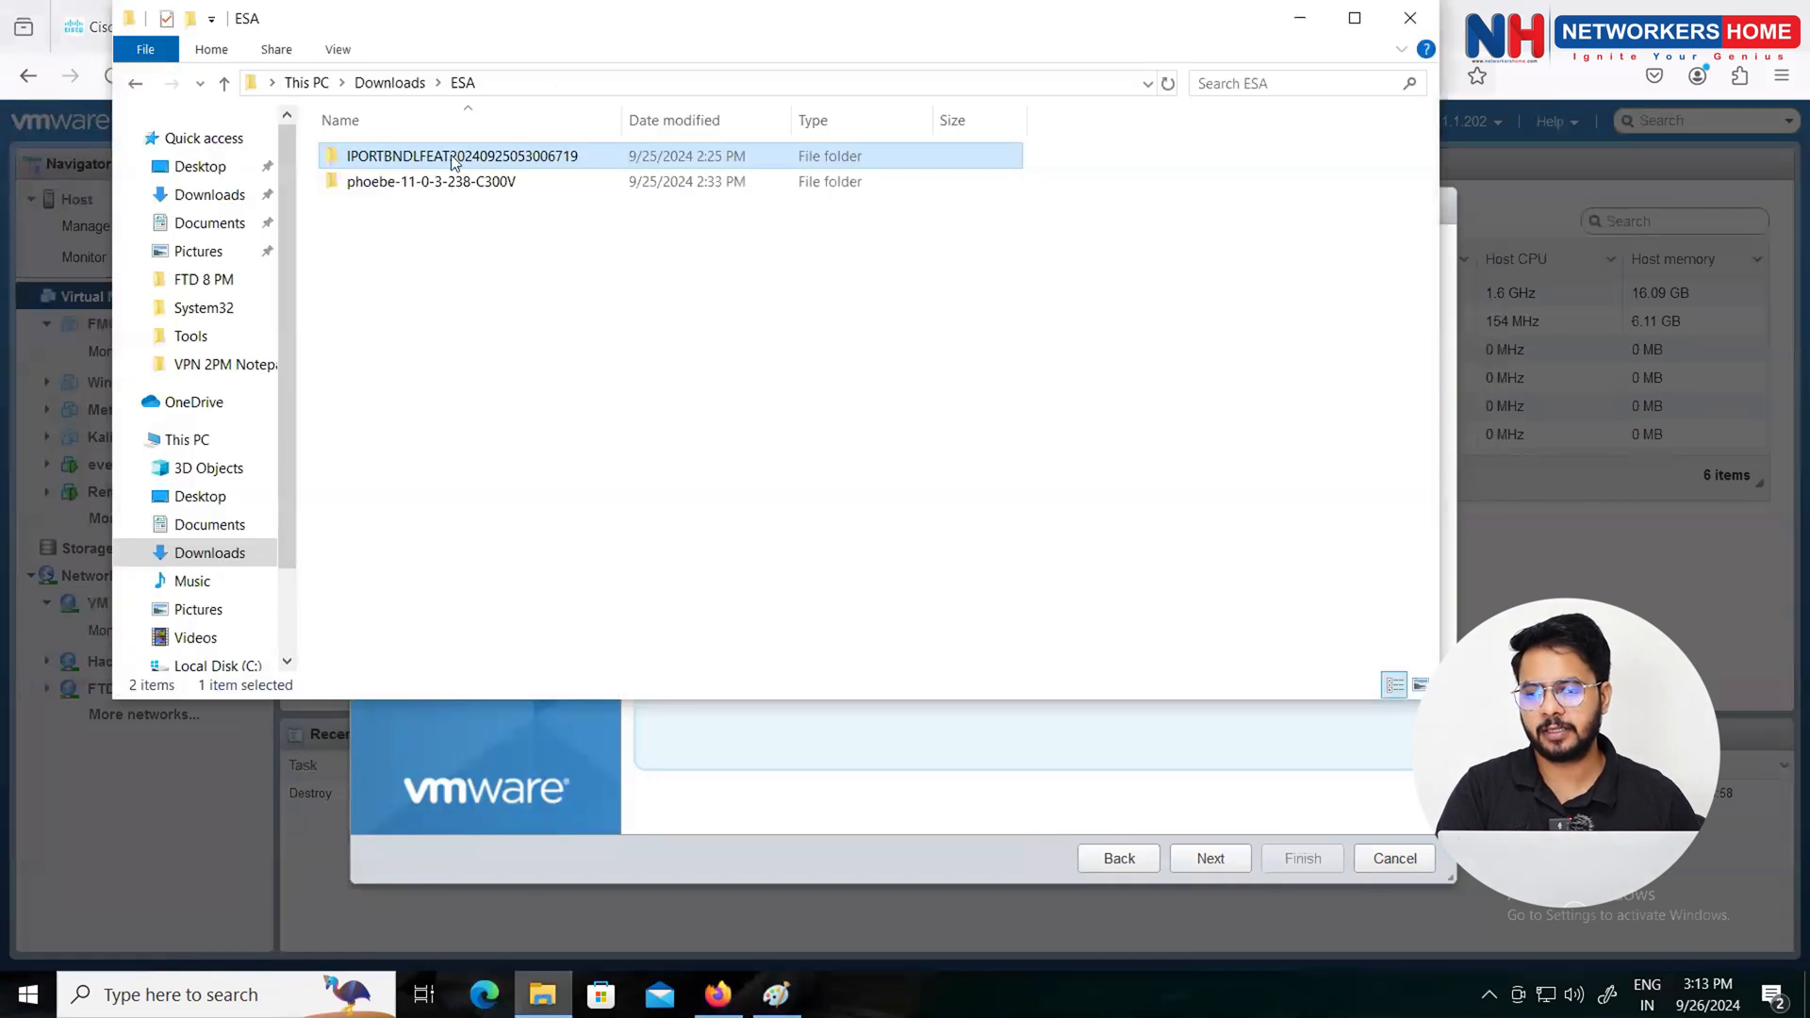
click(509, 82)
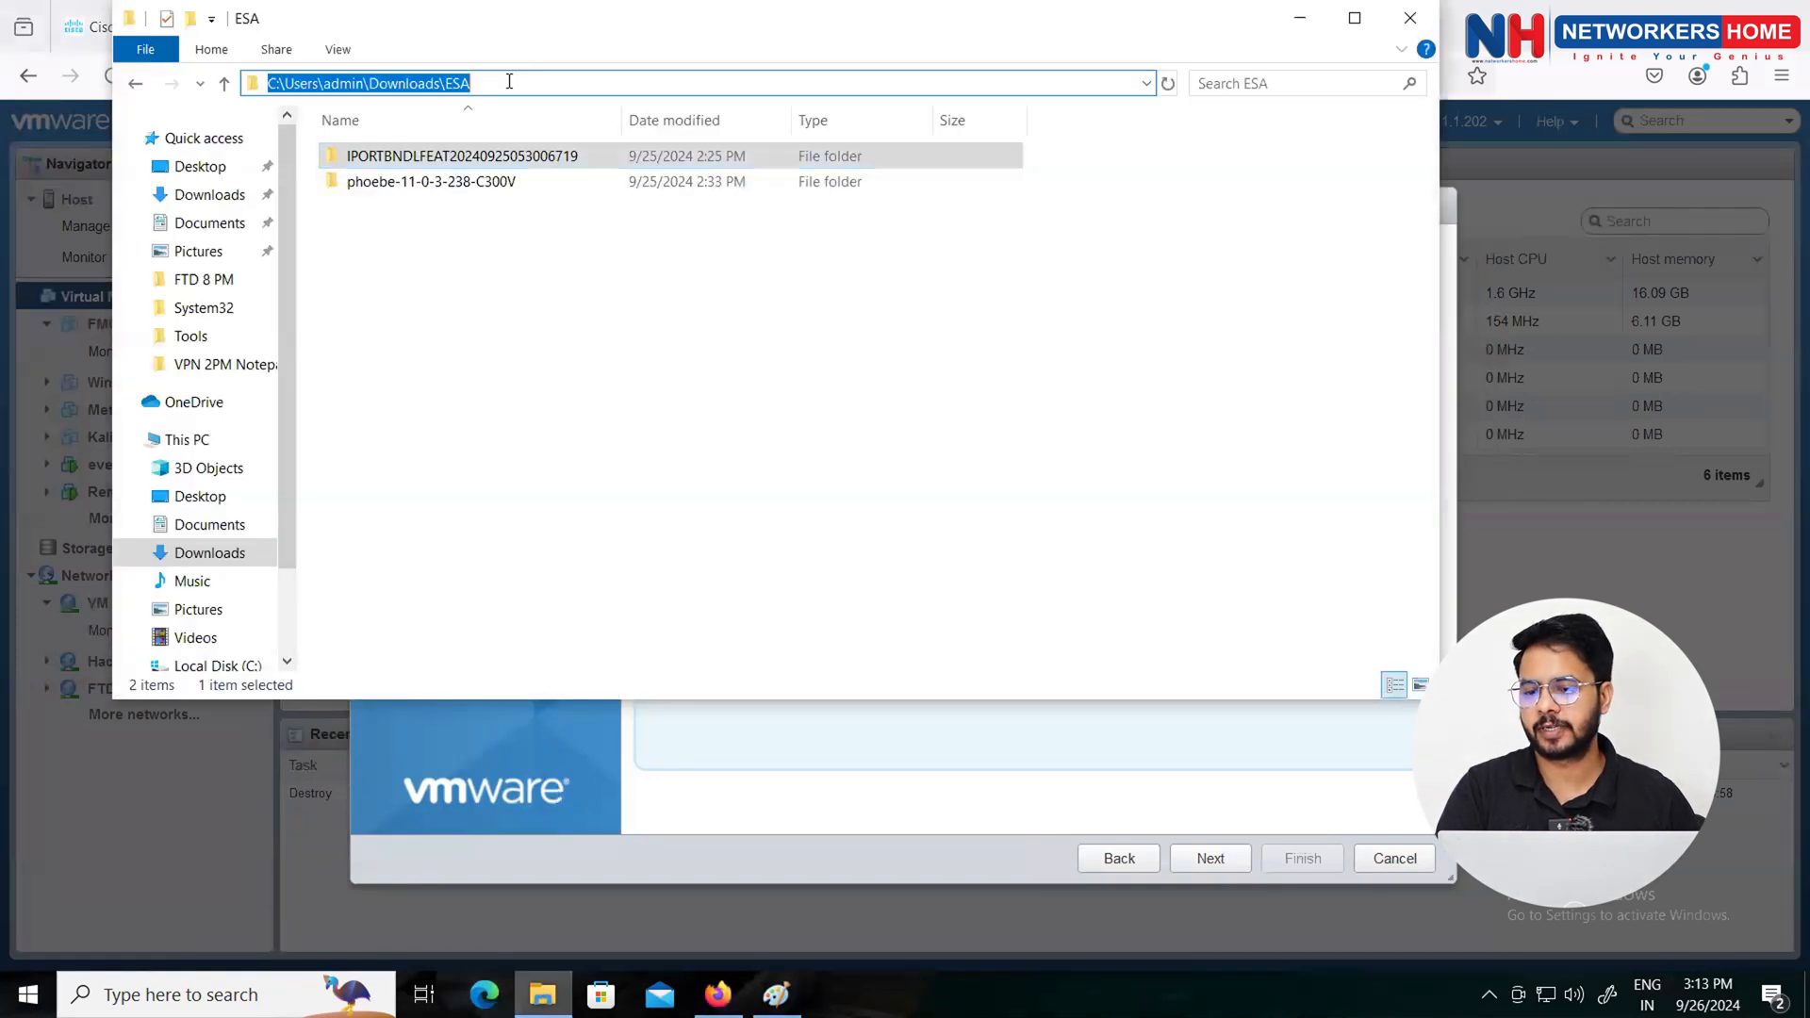
right_click(451, 83)
click(535, 201)
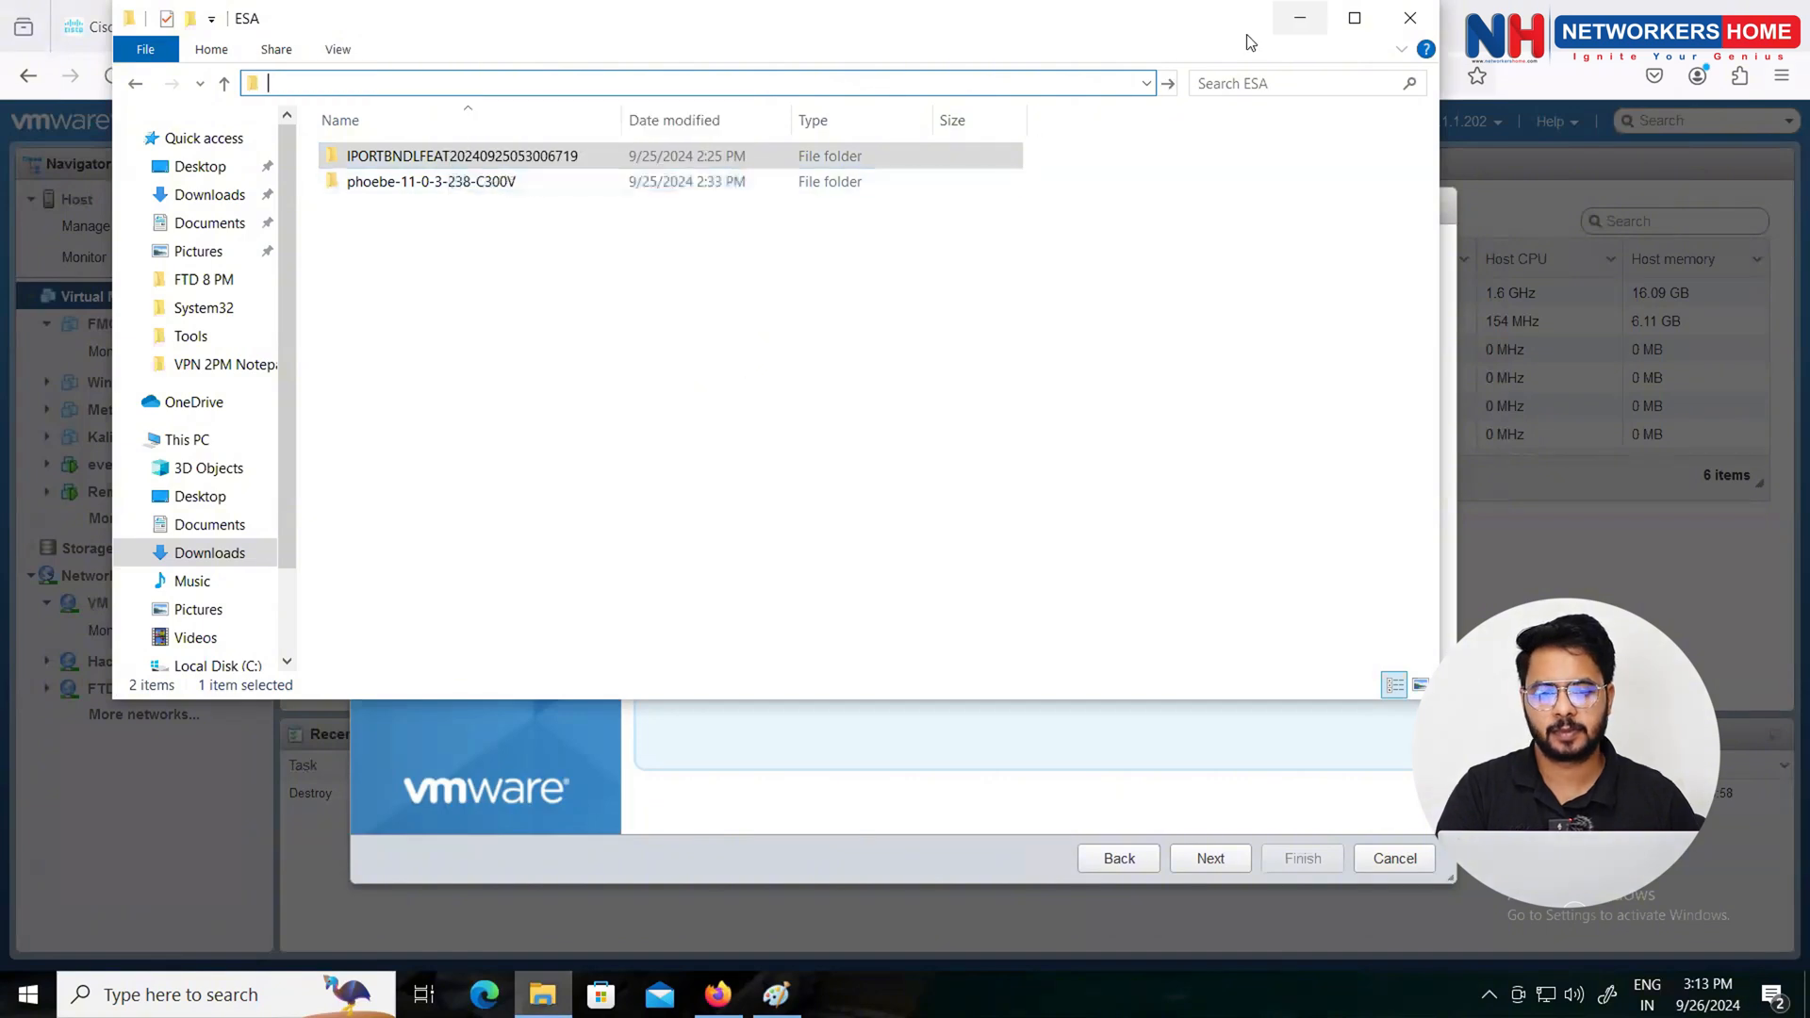
click(1300, 18)
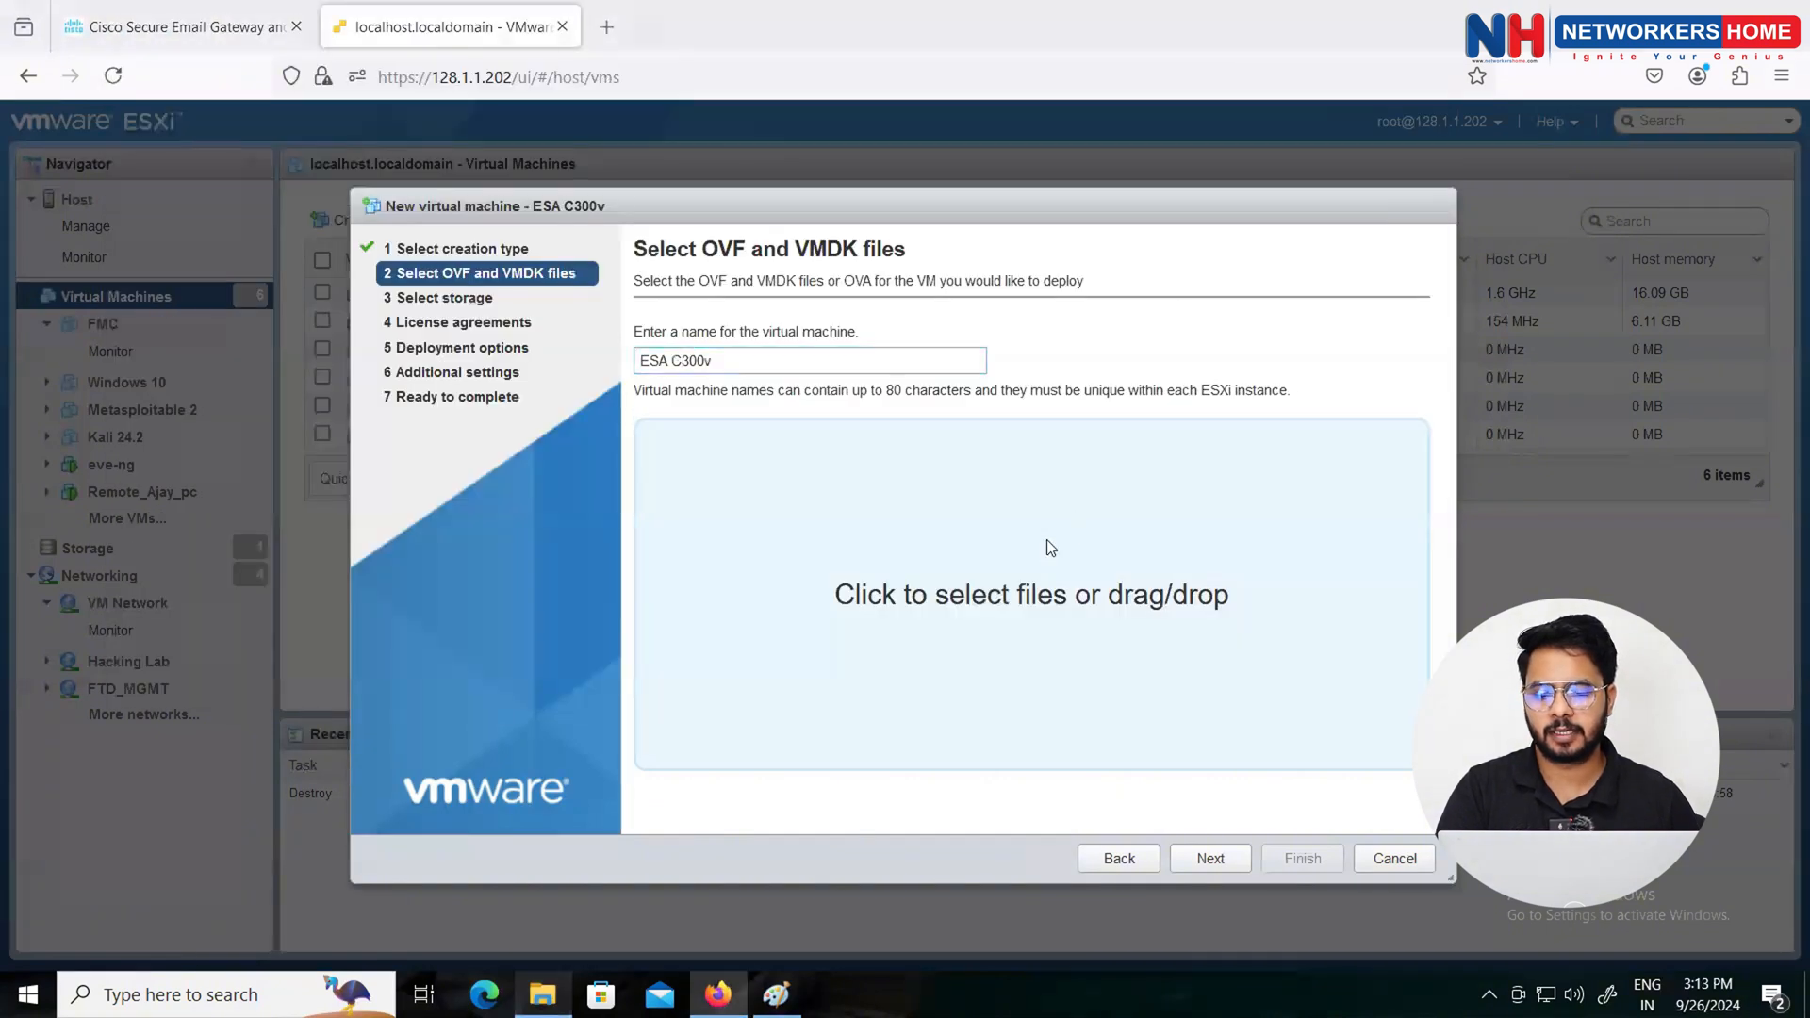
Step: Bring up the OVF file picker and copy the ESA folder path again from File Explorer
click(1048, 547)
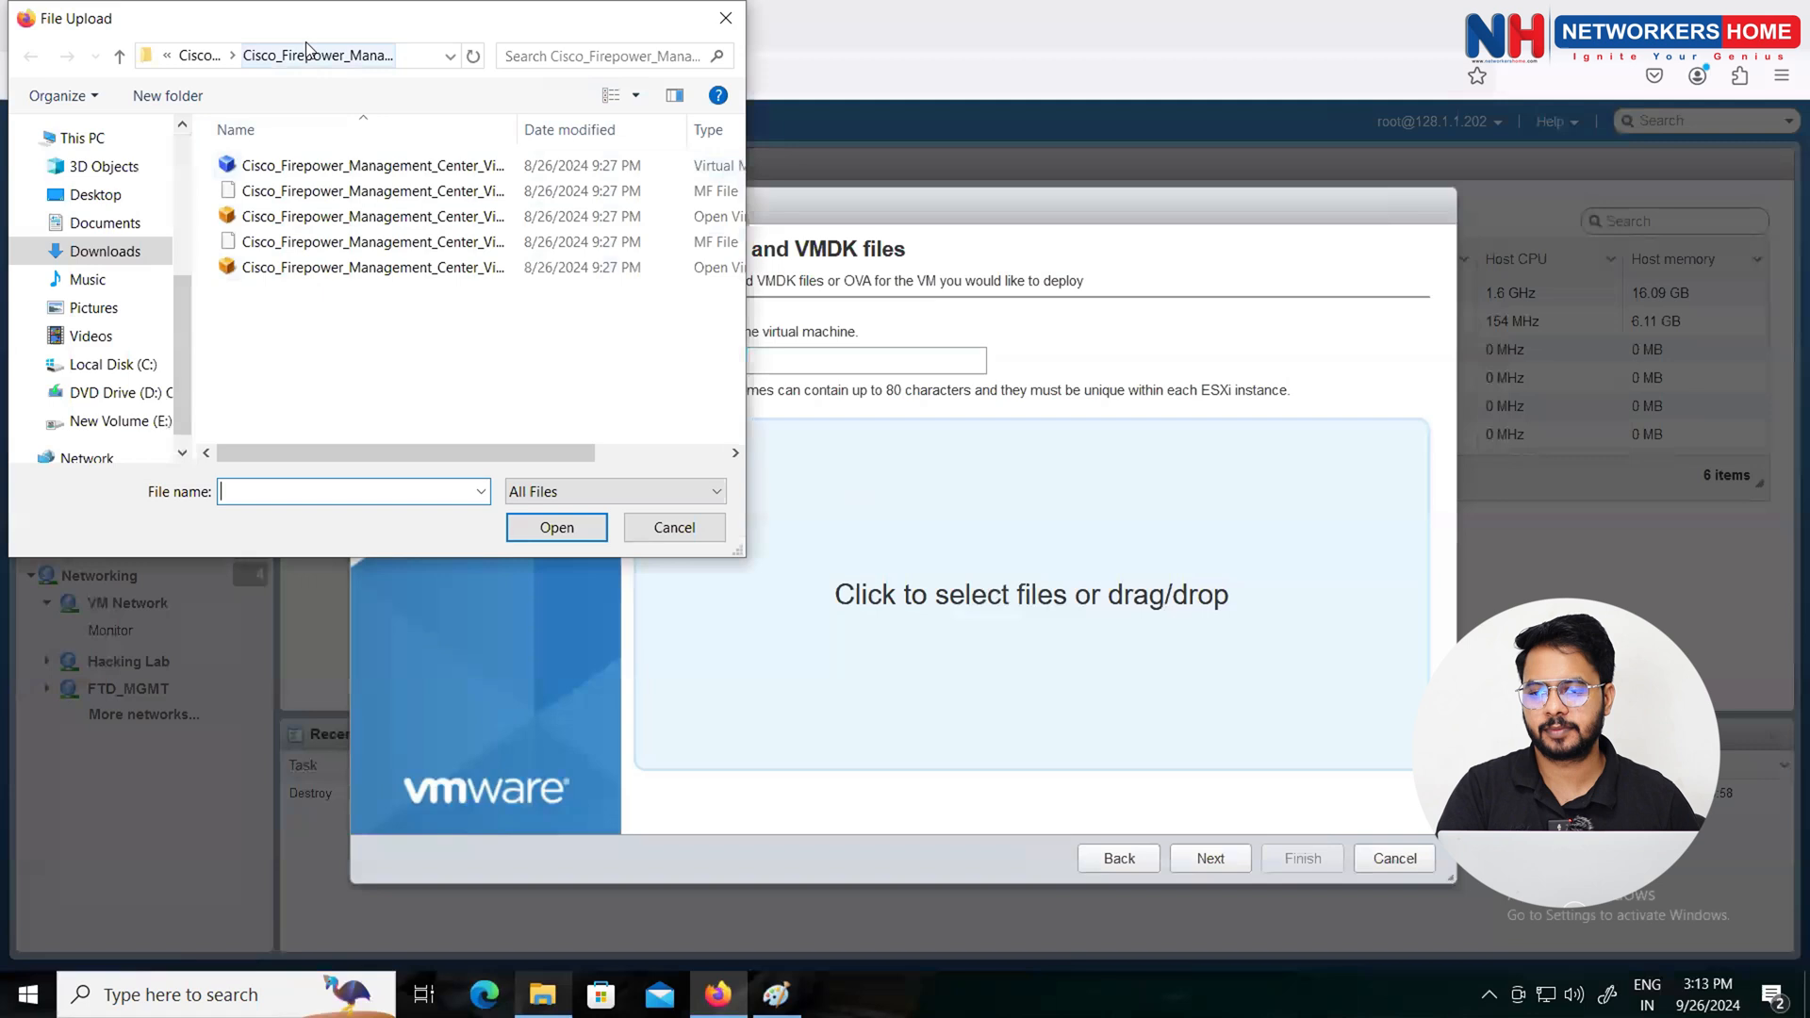
click(407, 54)
key(BackSpace)
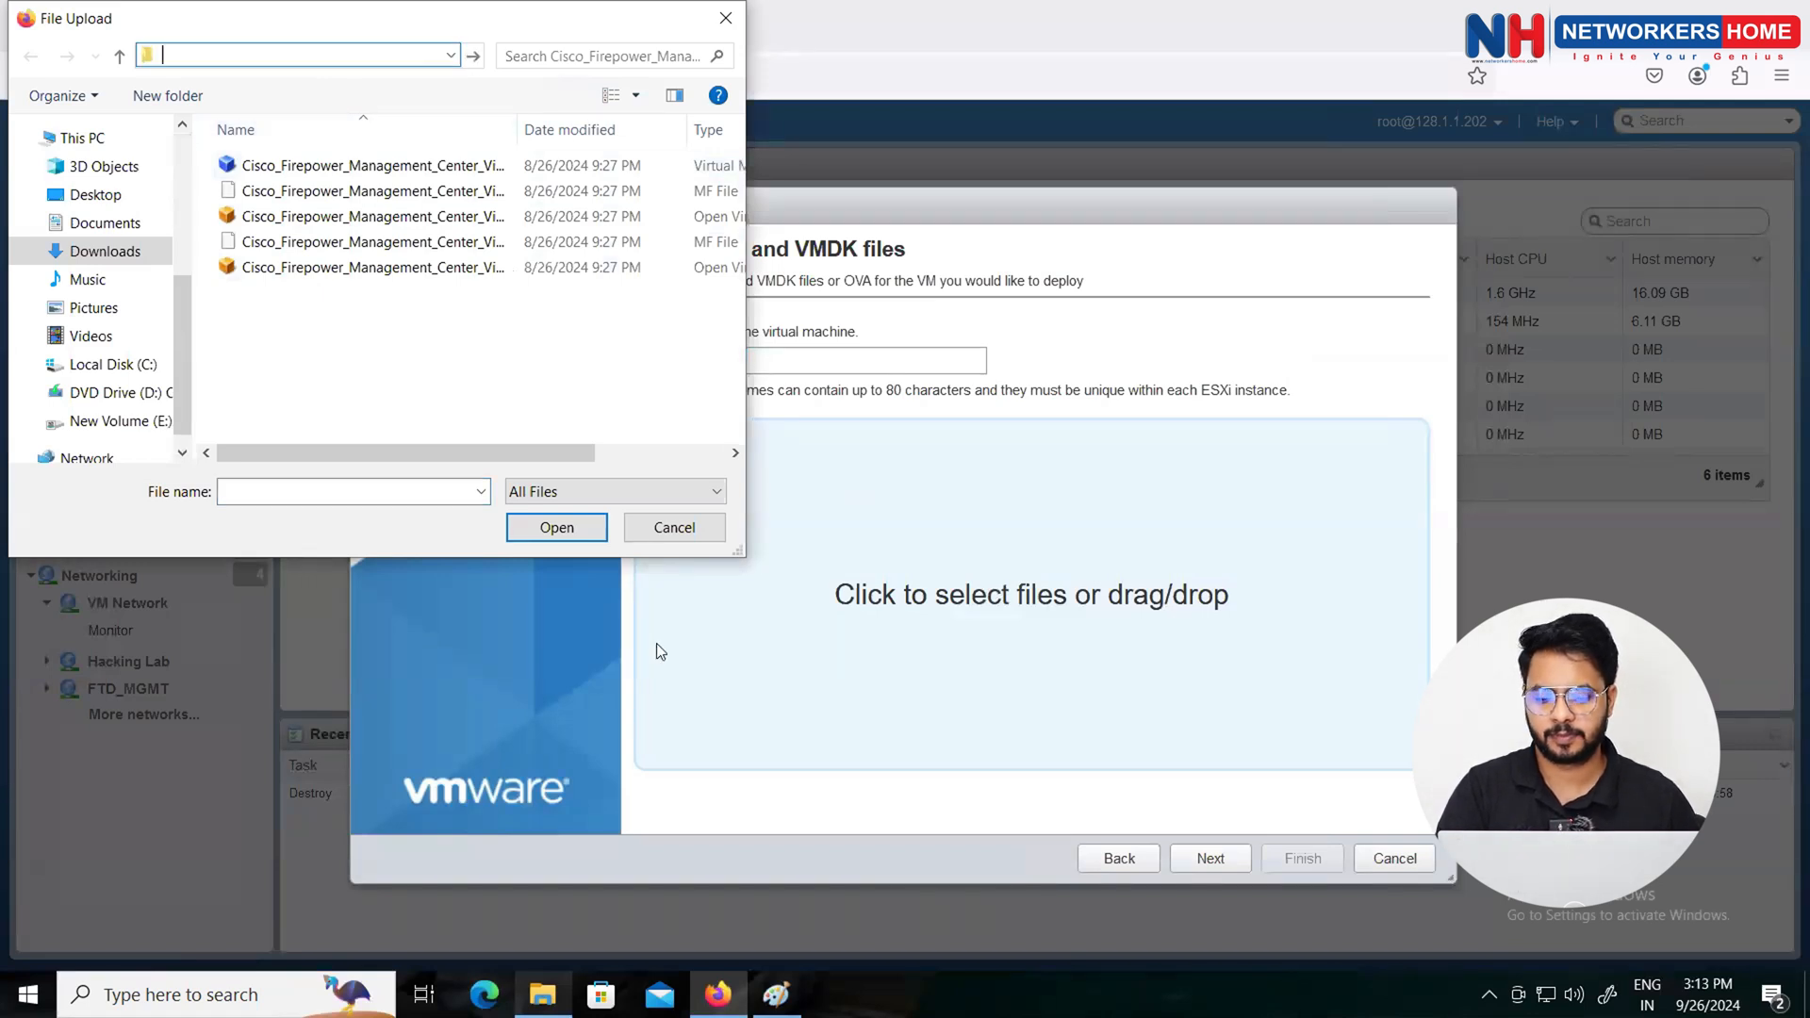
click(542, 995)
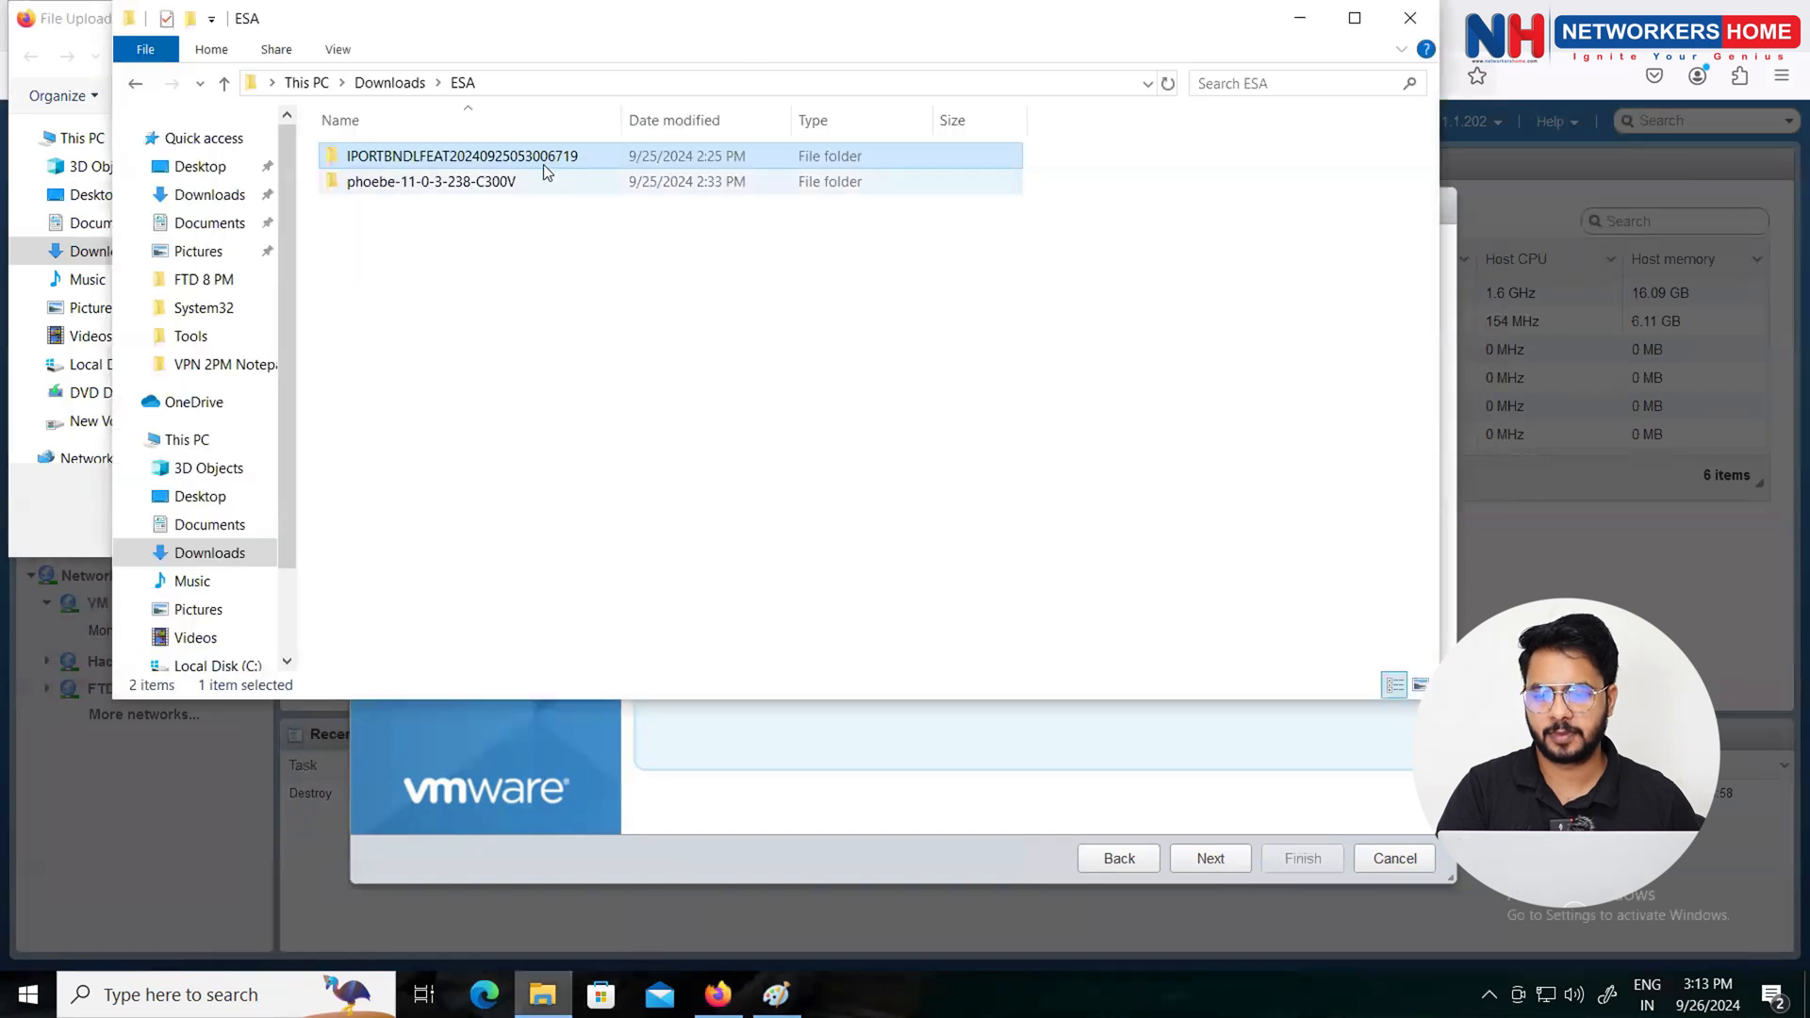
click(533, 85)
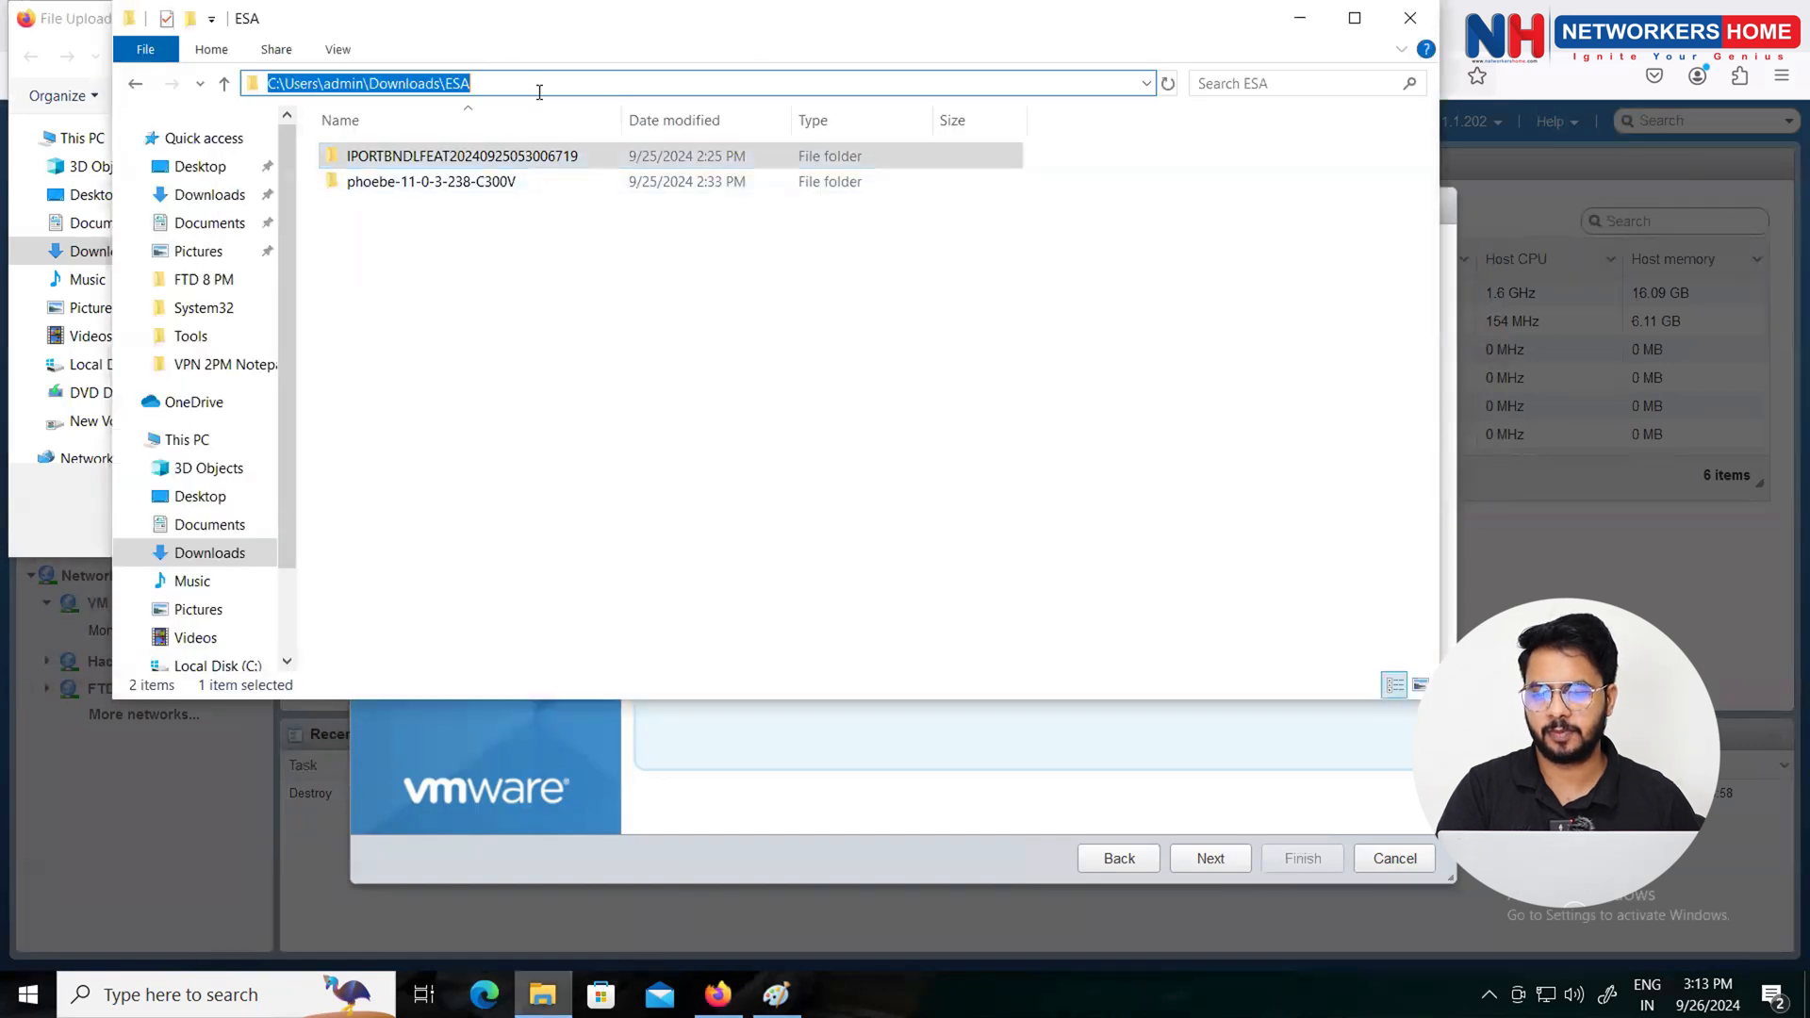
right_click(477, 83)
click(541, 151)
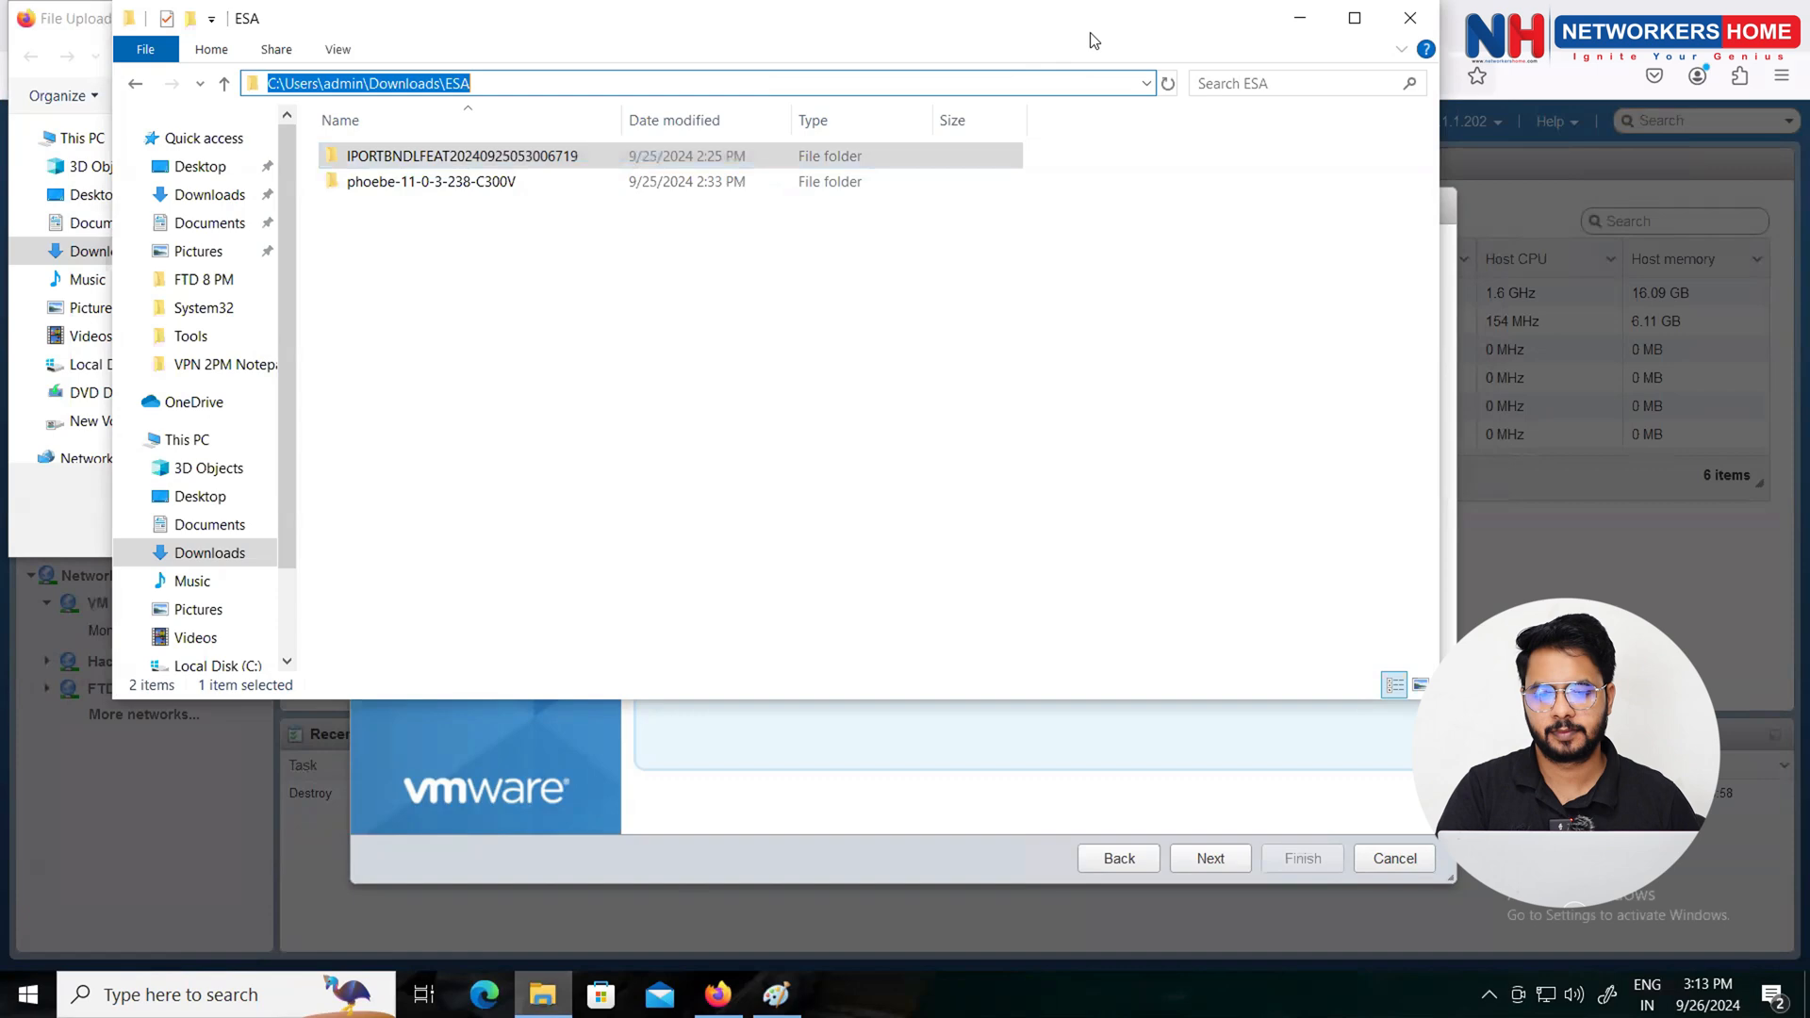
click(1297, 21)
Step: Paste the ESA folder path into the upload dialog and go to that folder
click(418, 56)
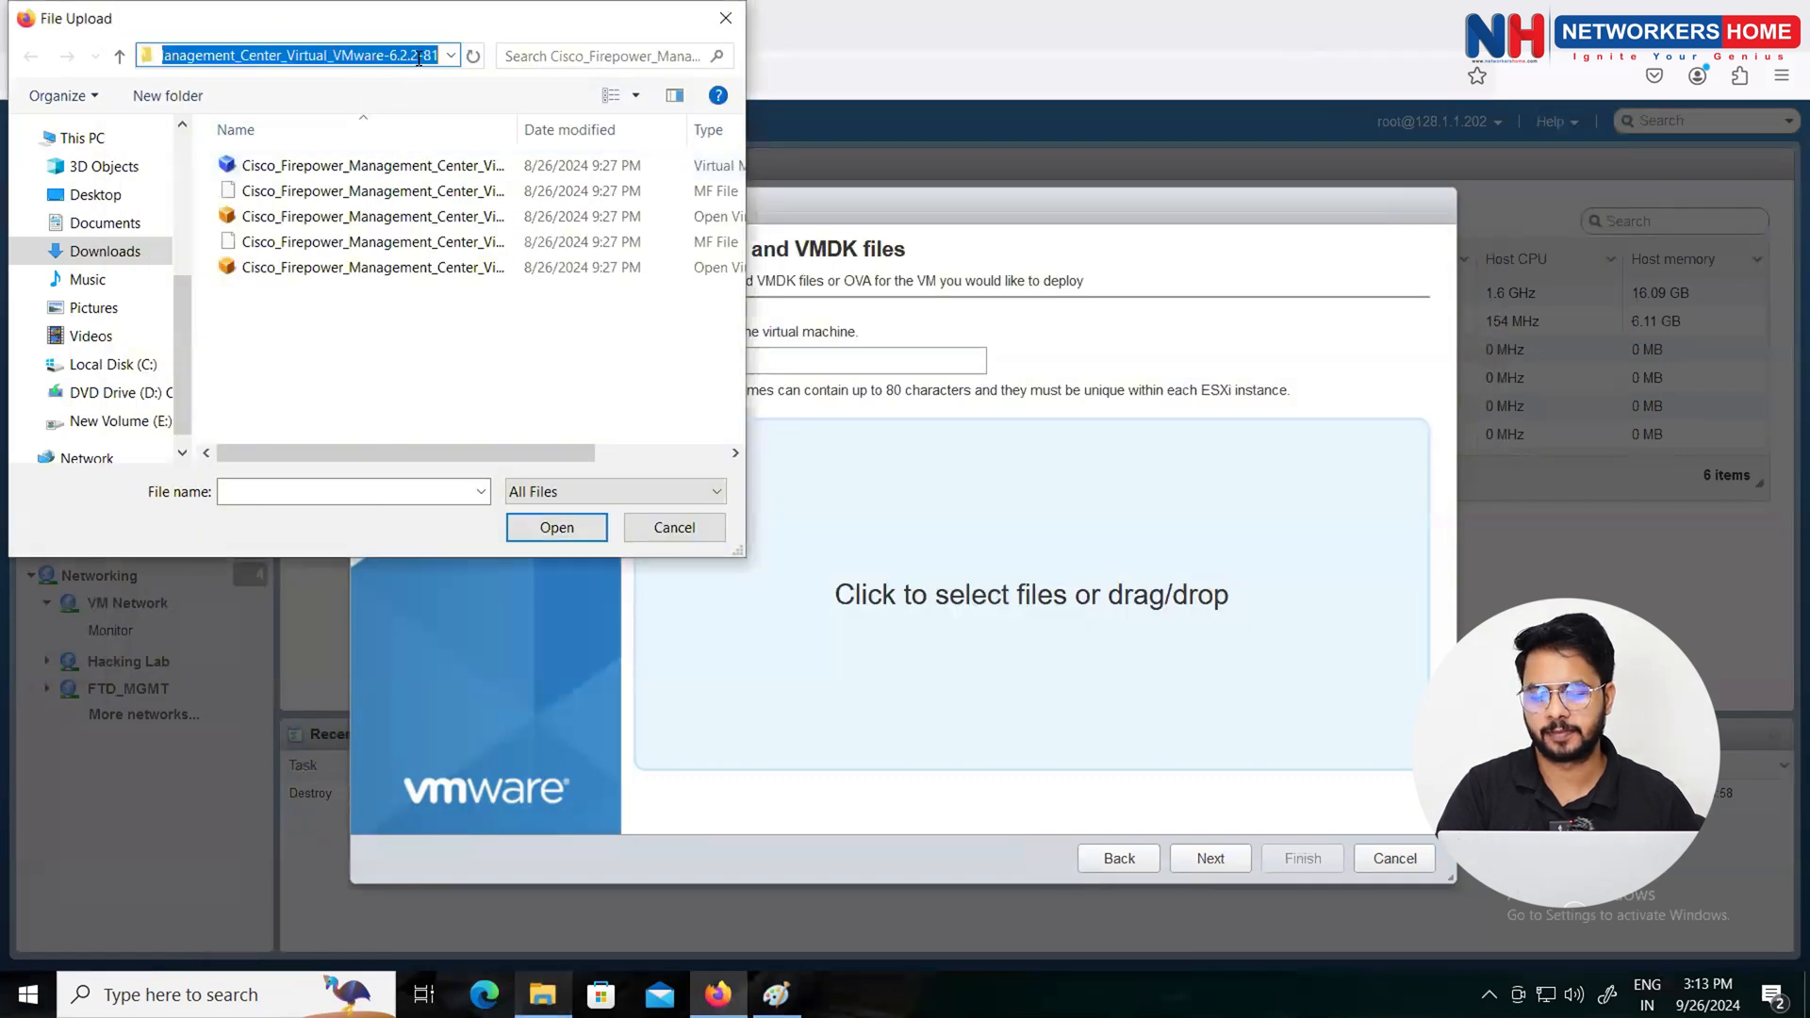
key(BackSpace)
right_click(381, 52)
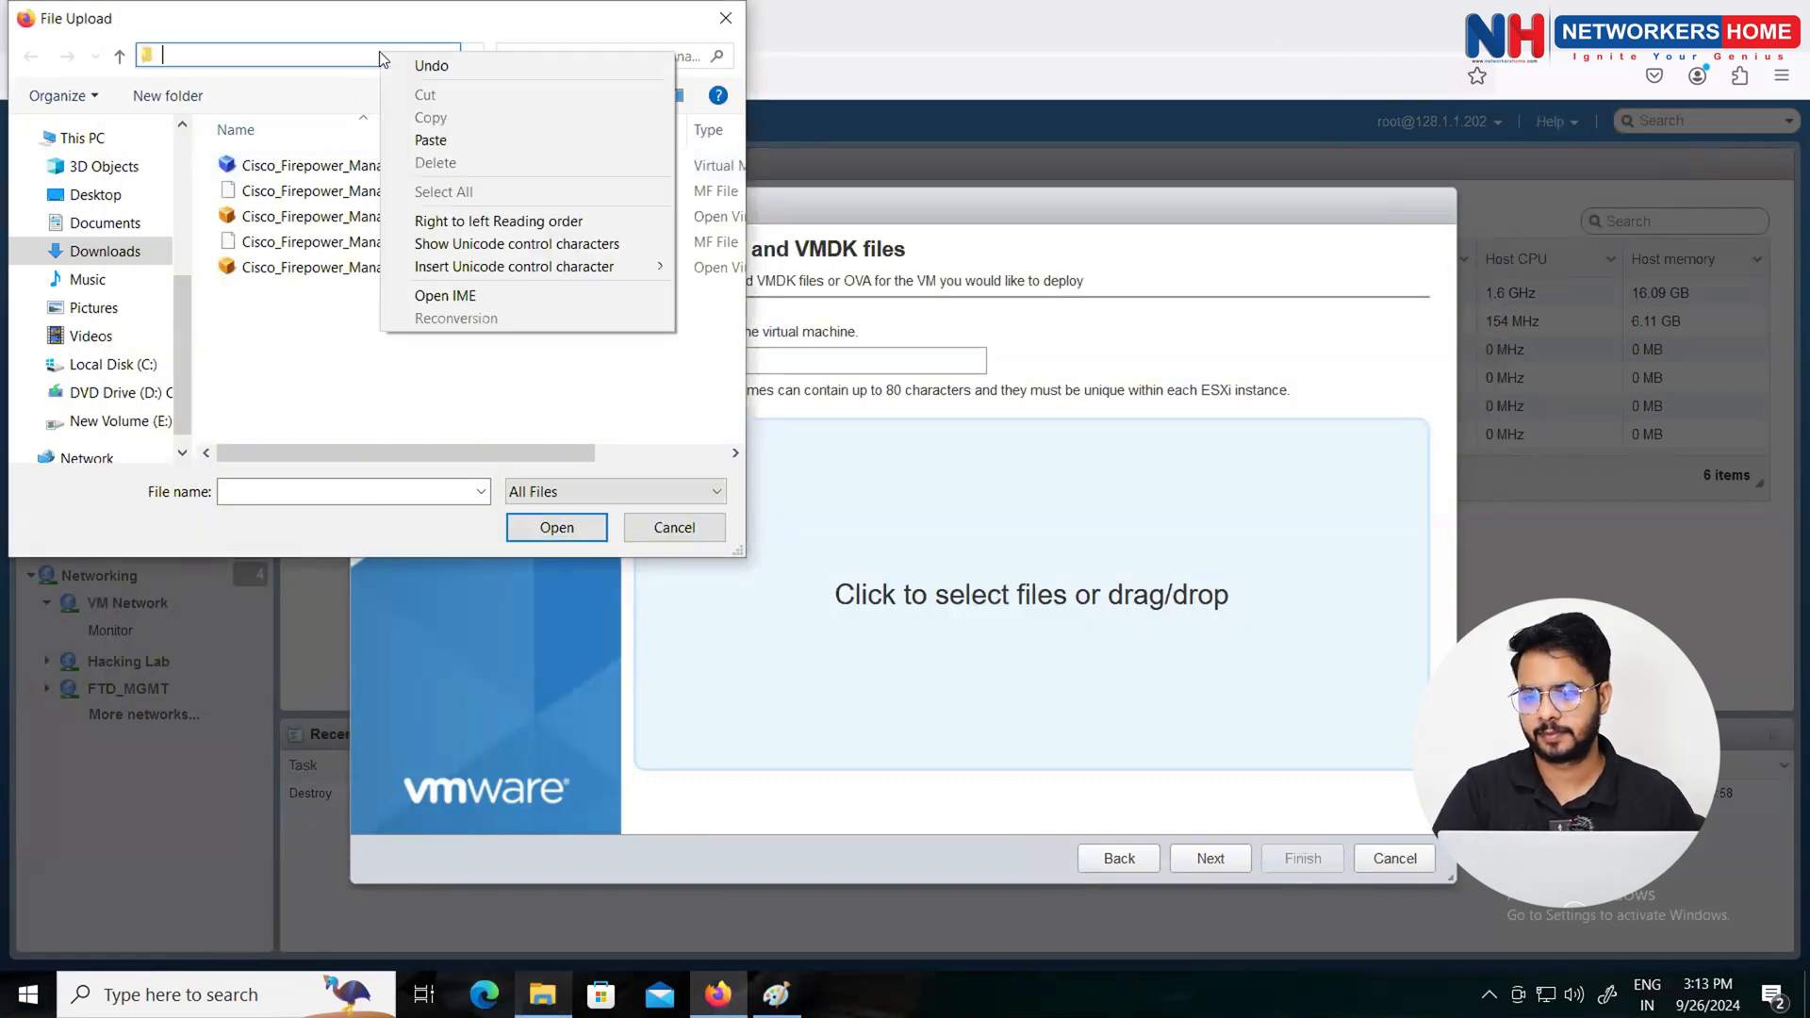
click(461, 137)
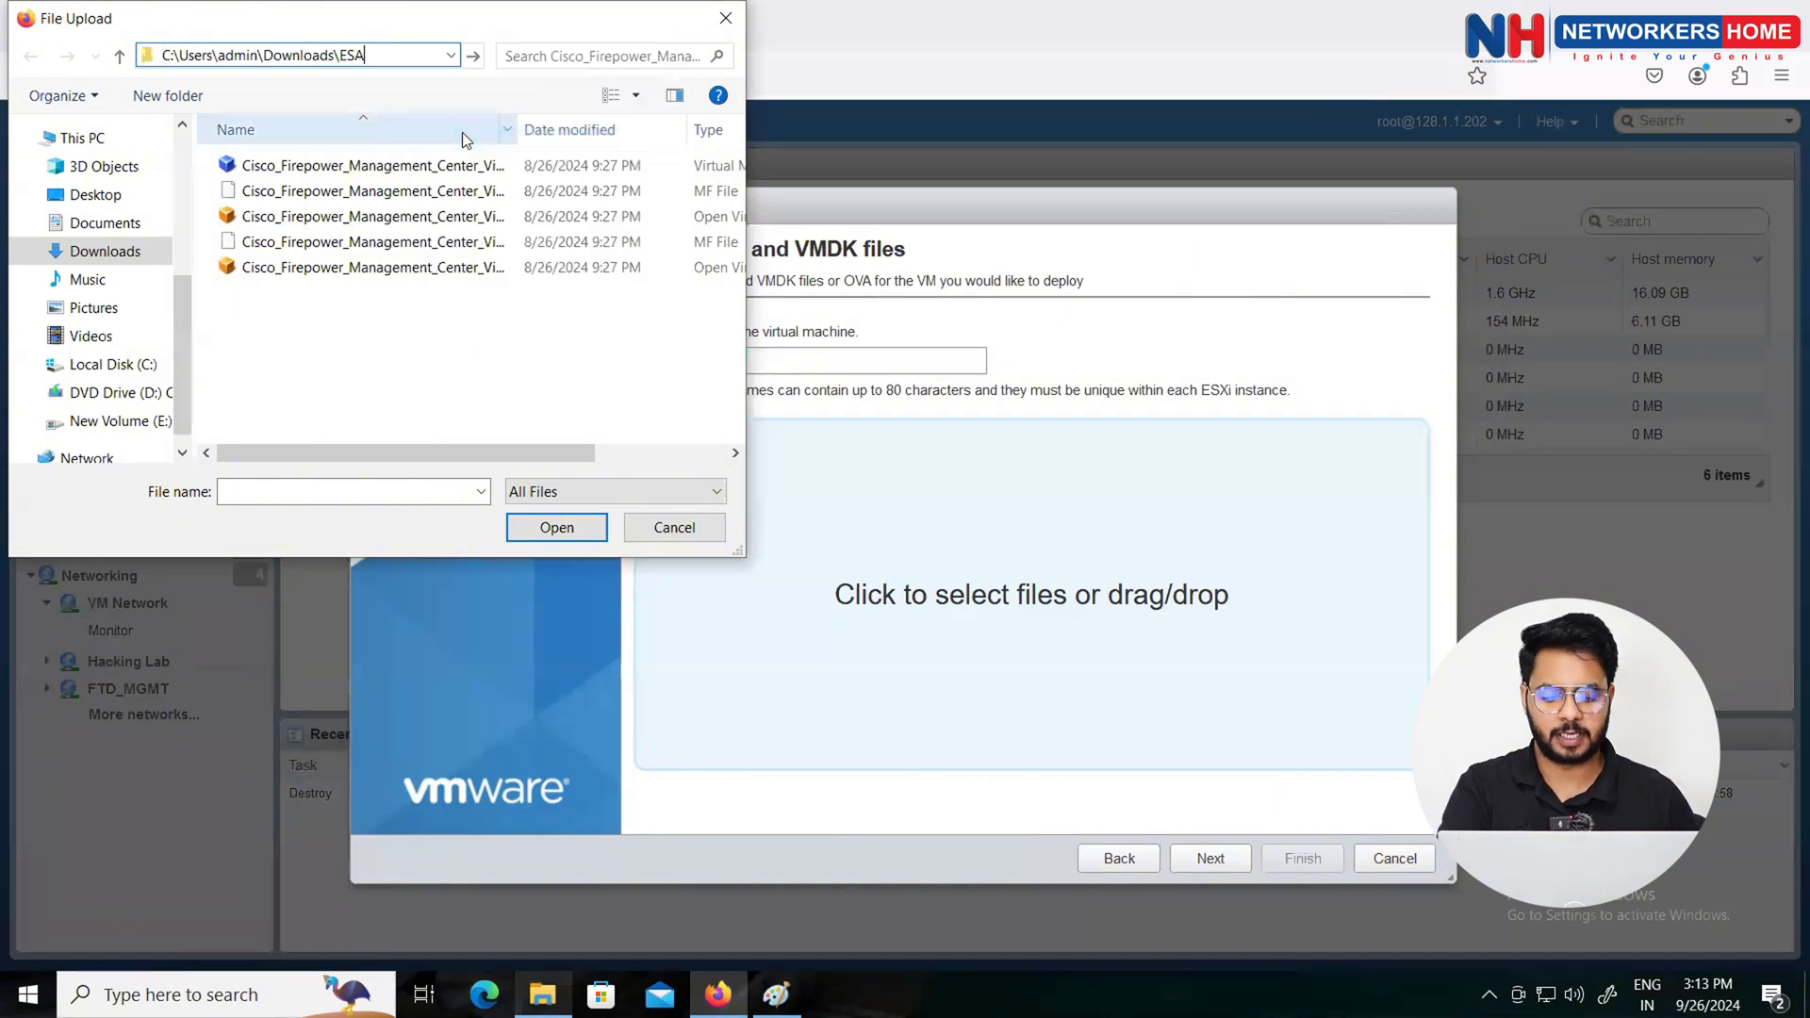
key(Return)
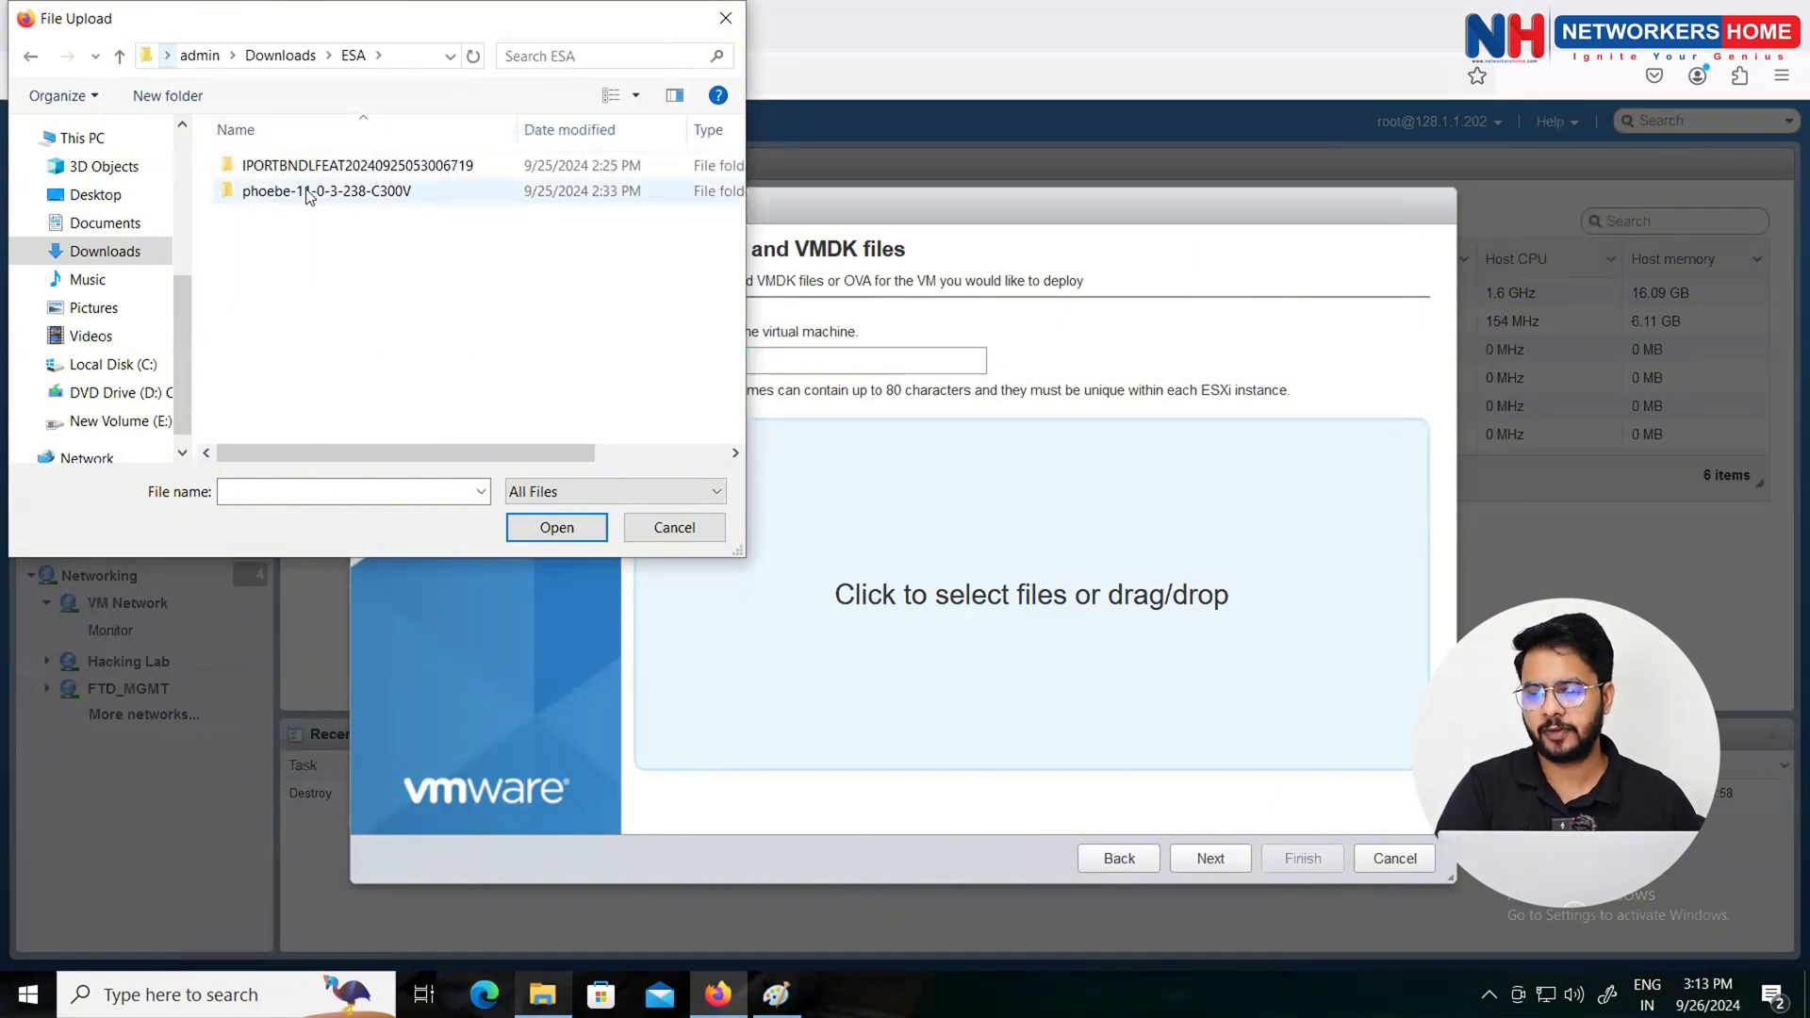
Step: Select the phoebe-11-0-3-238-C300V OVF, disk1 VMDK and related files for upload
double_click(308, 193)
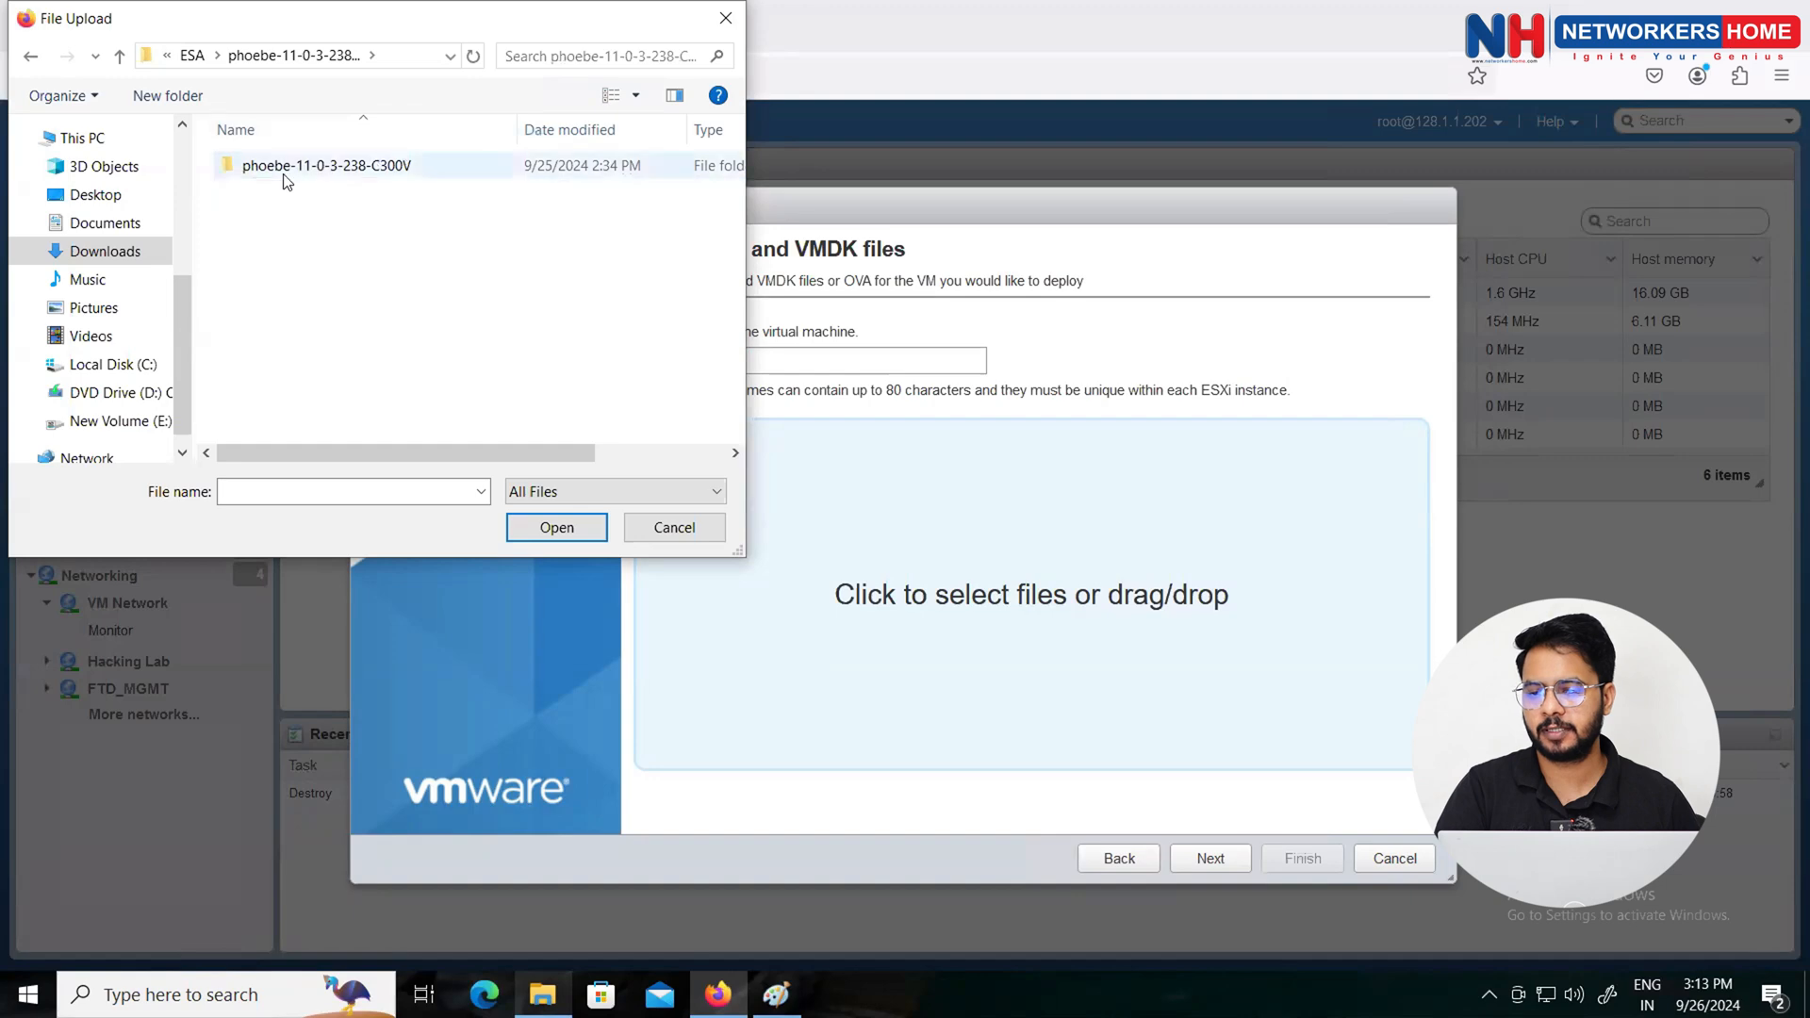
click(287, 175)
double_click(284, 177)
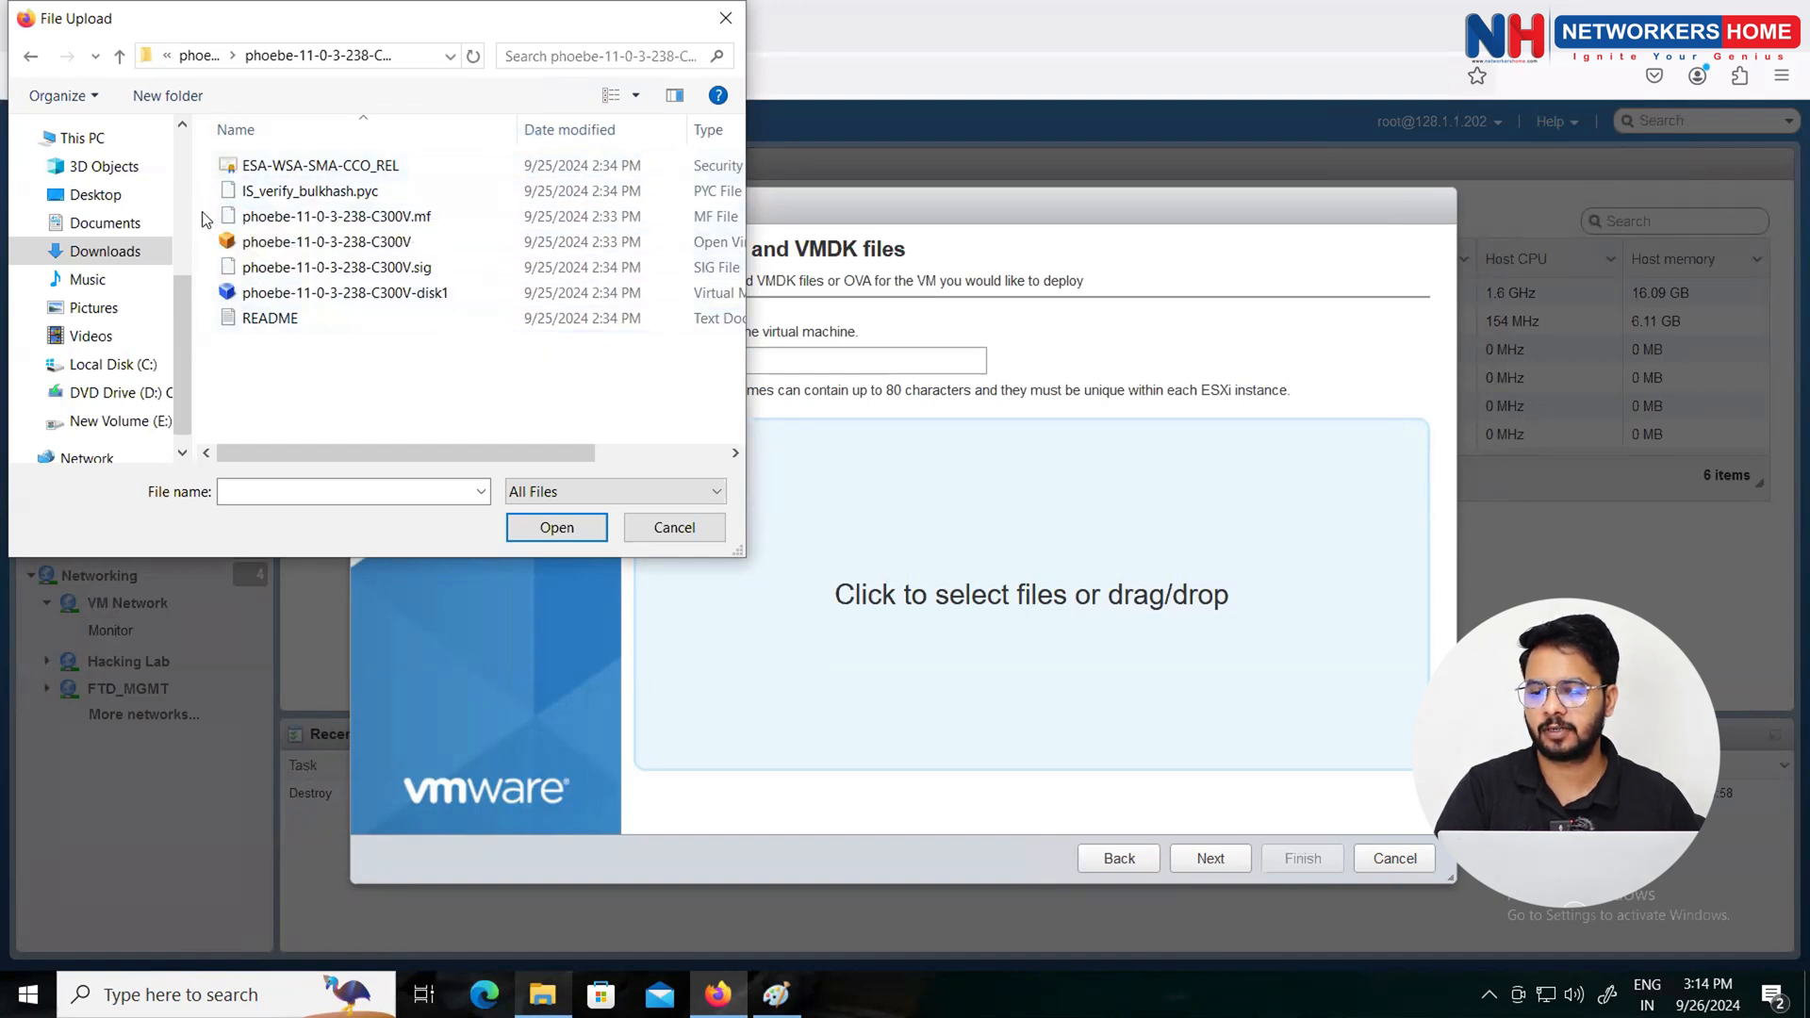
drag(205, 179, 345, 298)
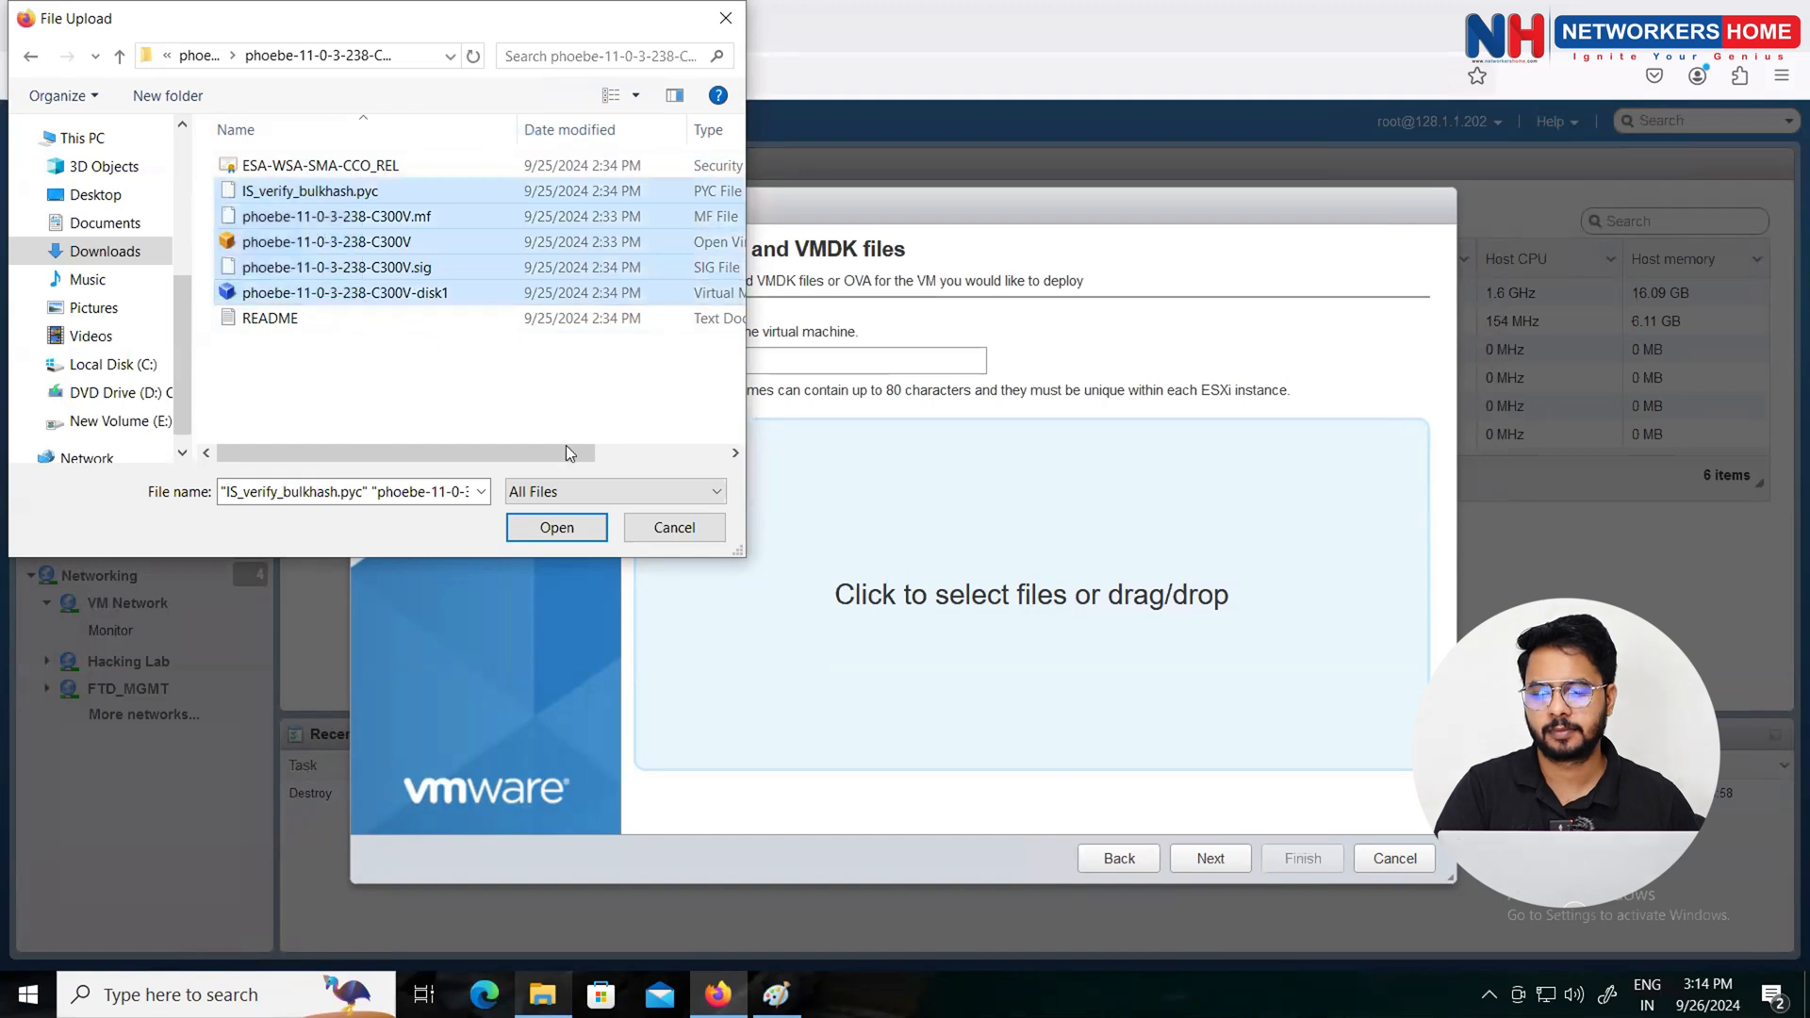
click(570, 530)
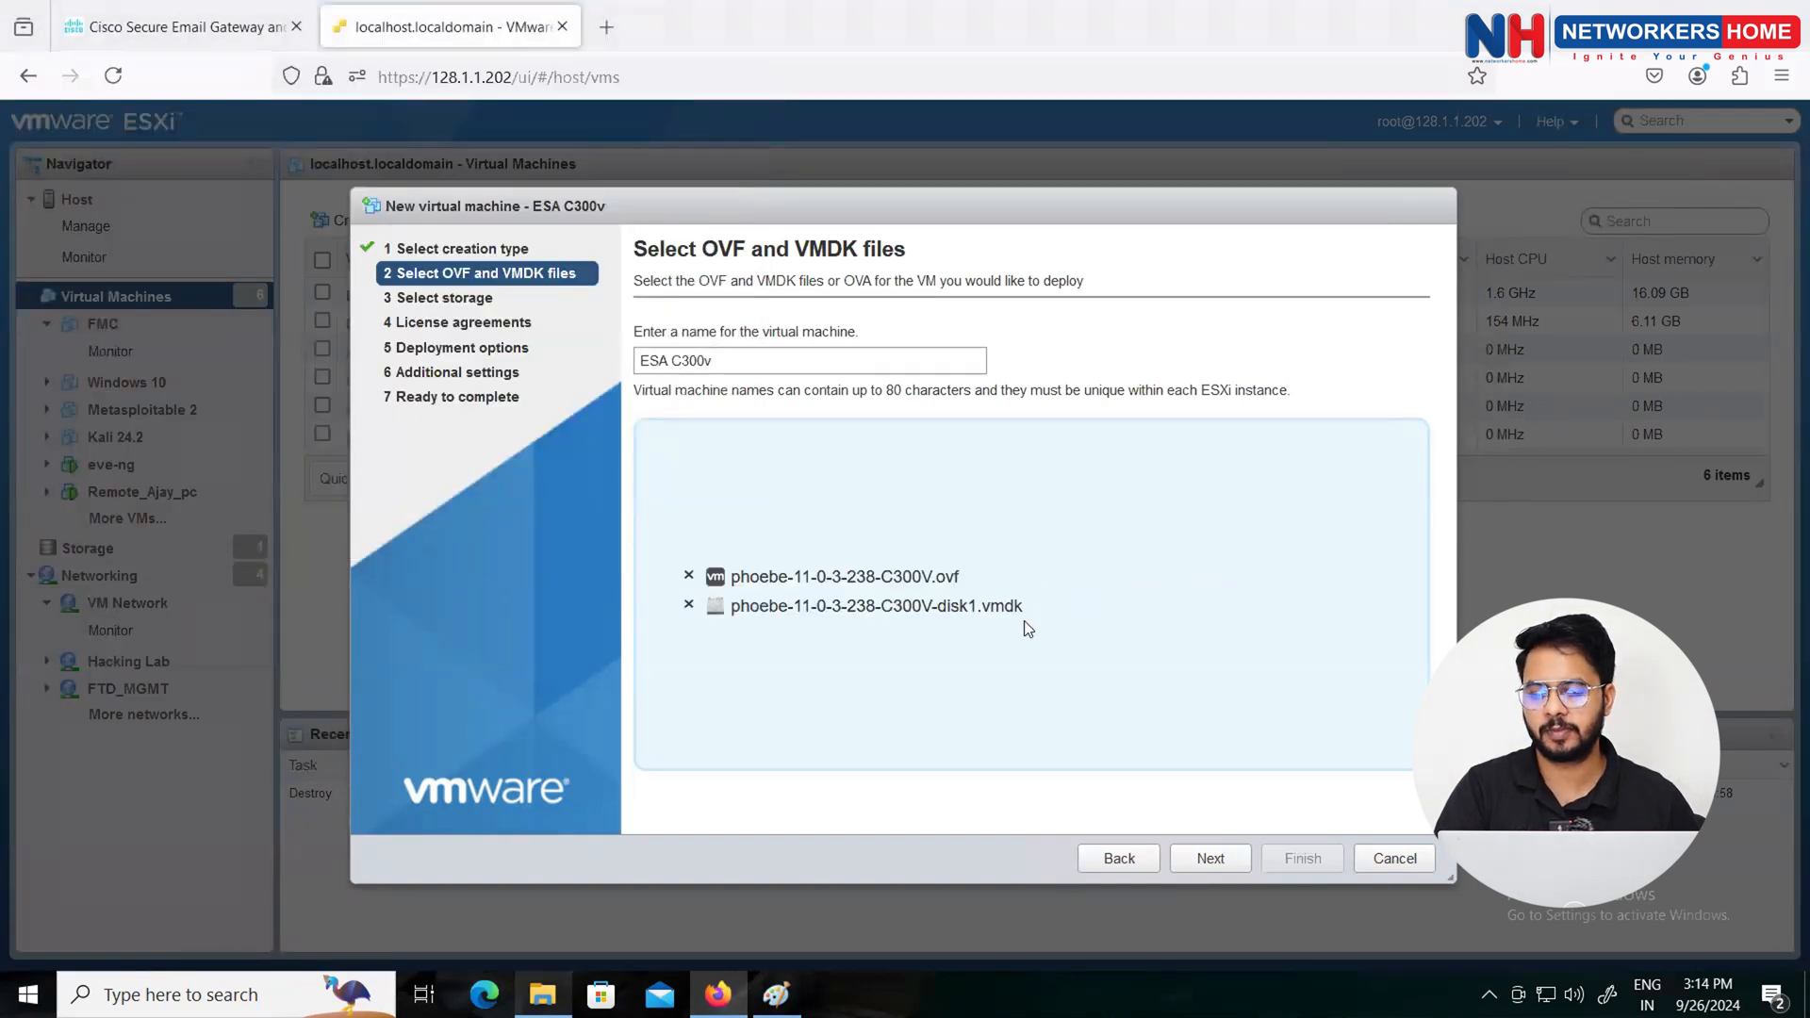
Step: Keep the default storage, map the Management network to VM Network and continue to review
click(1213, 862)
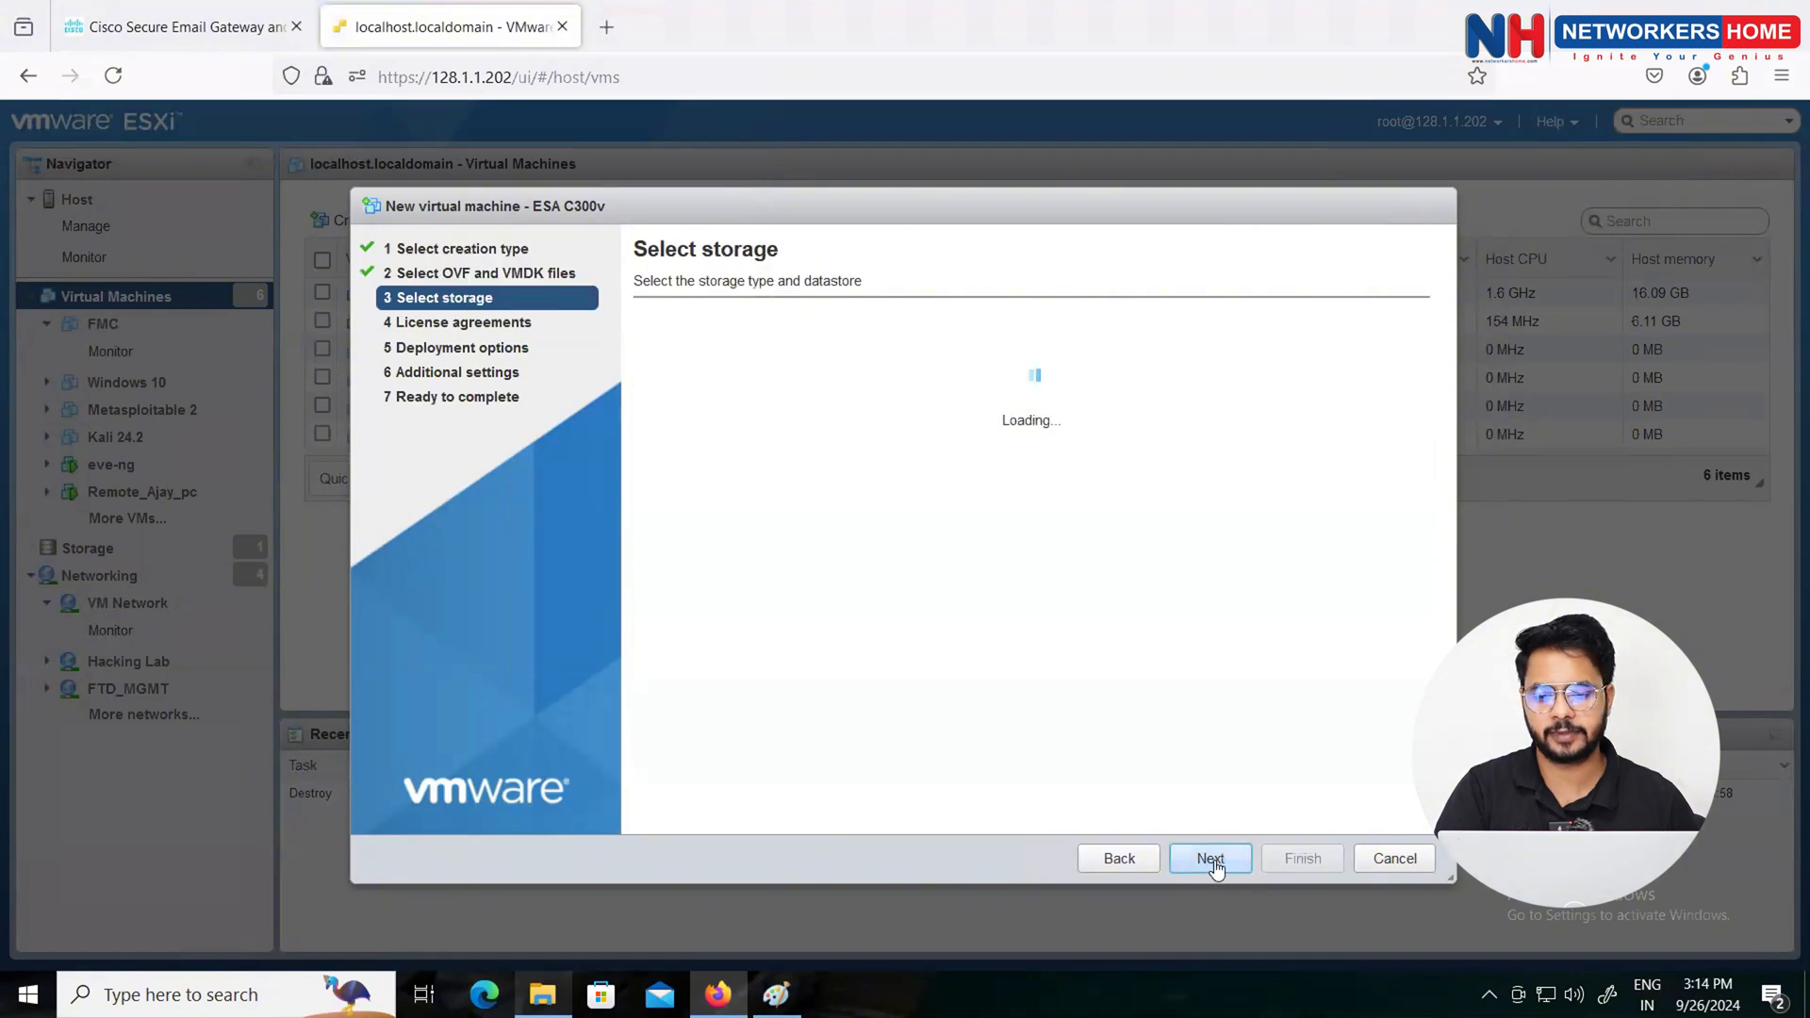
click(1213, 860)
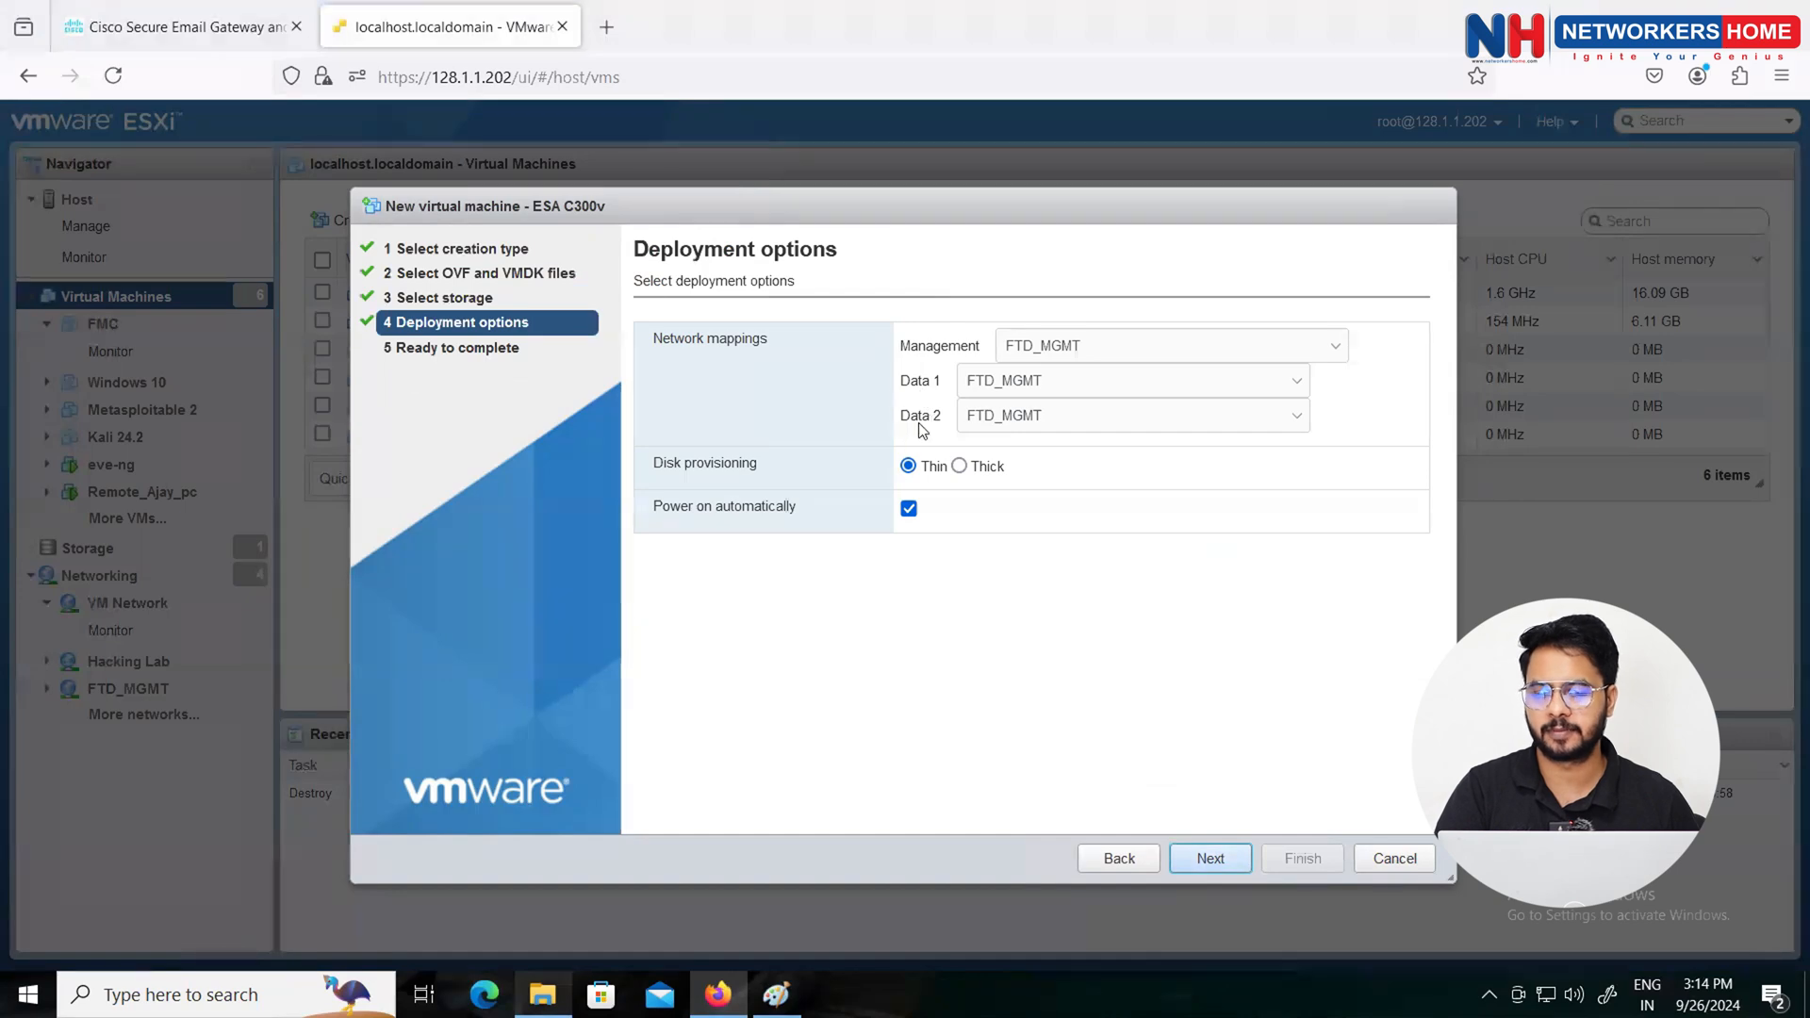
click(1082, 348)
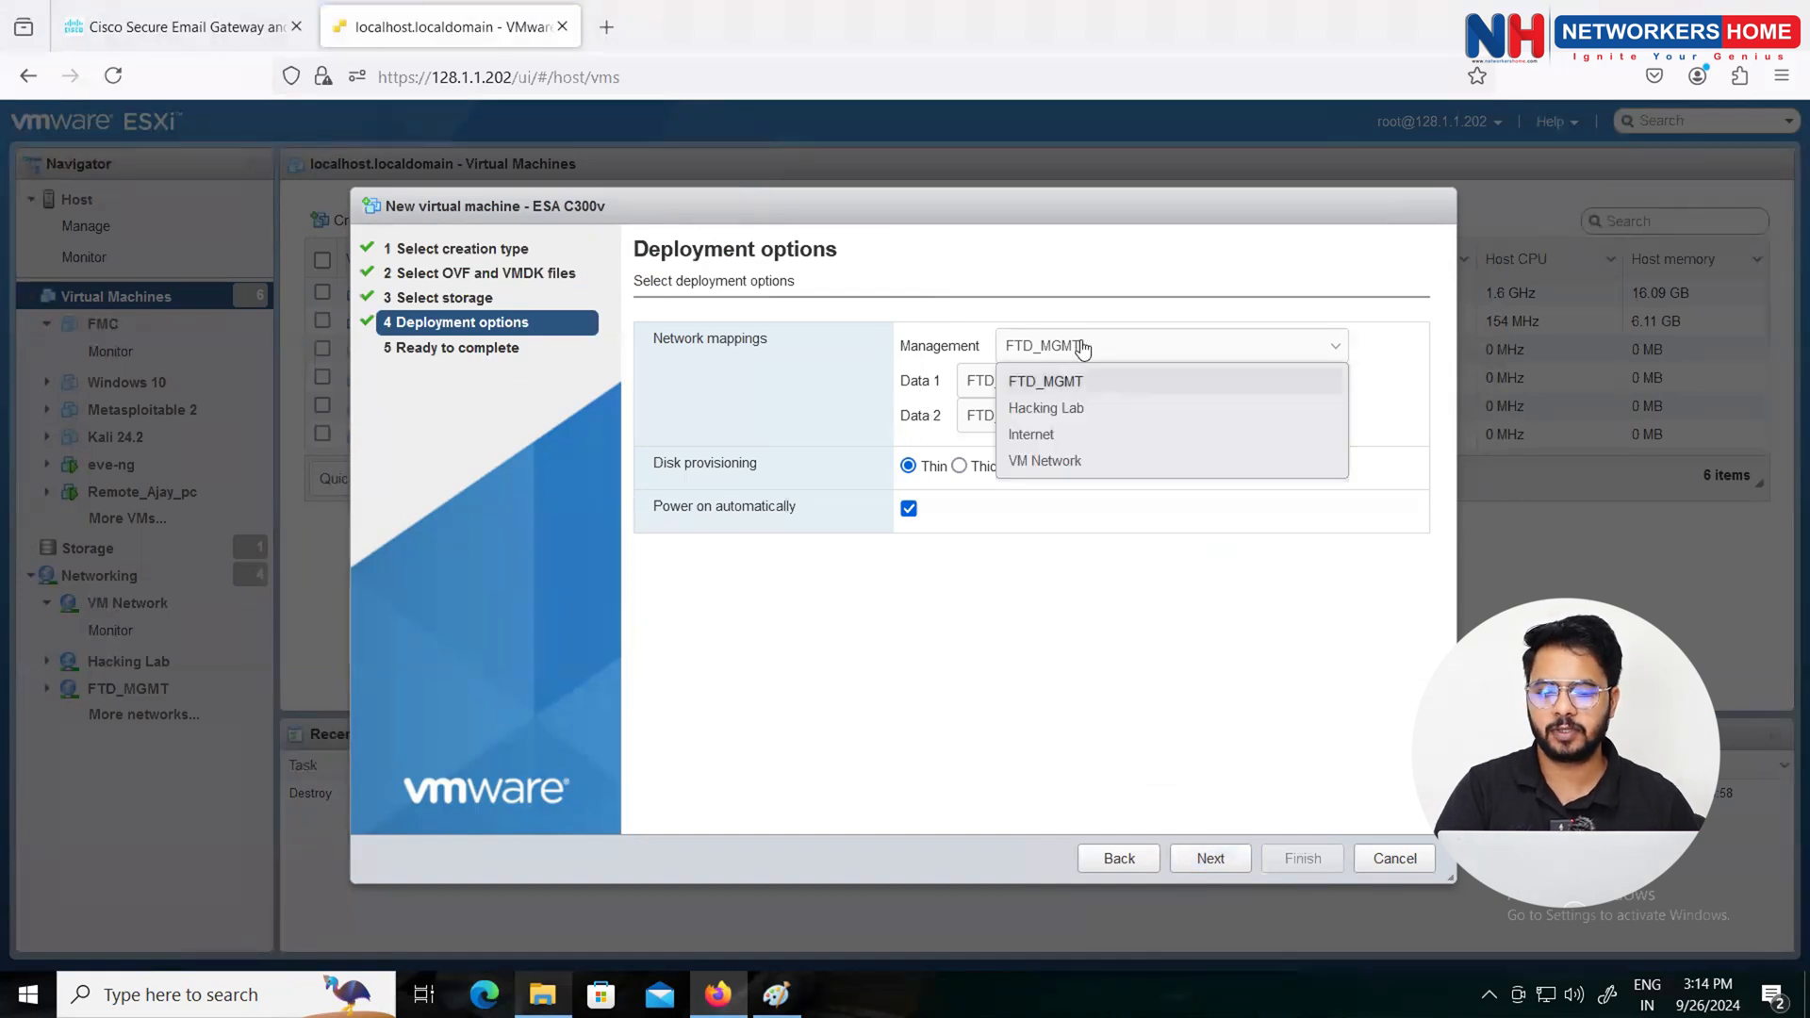
click(1050, 461)
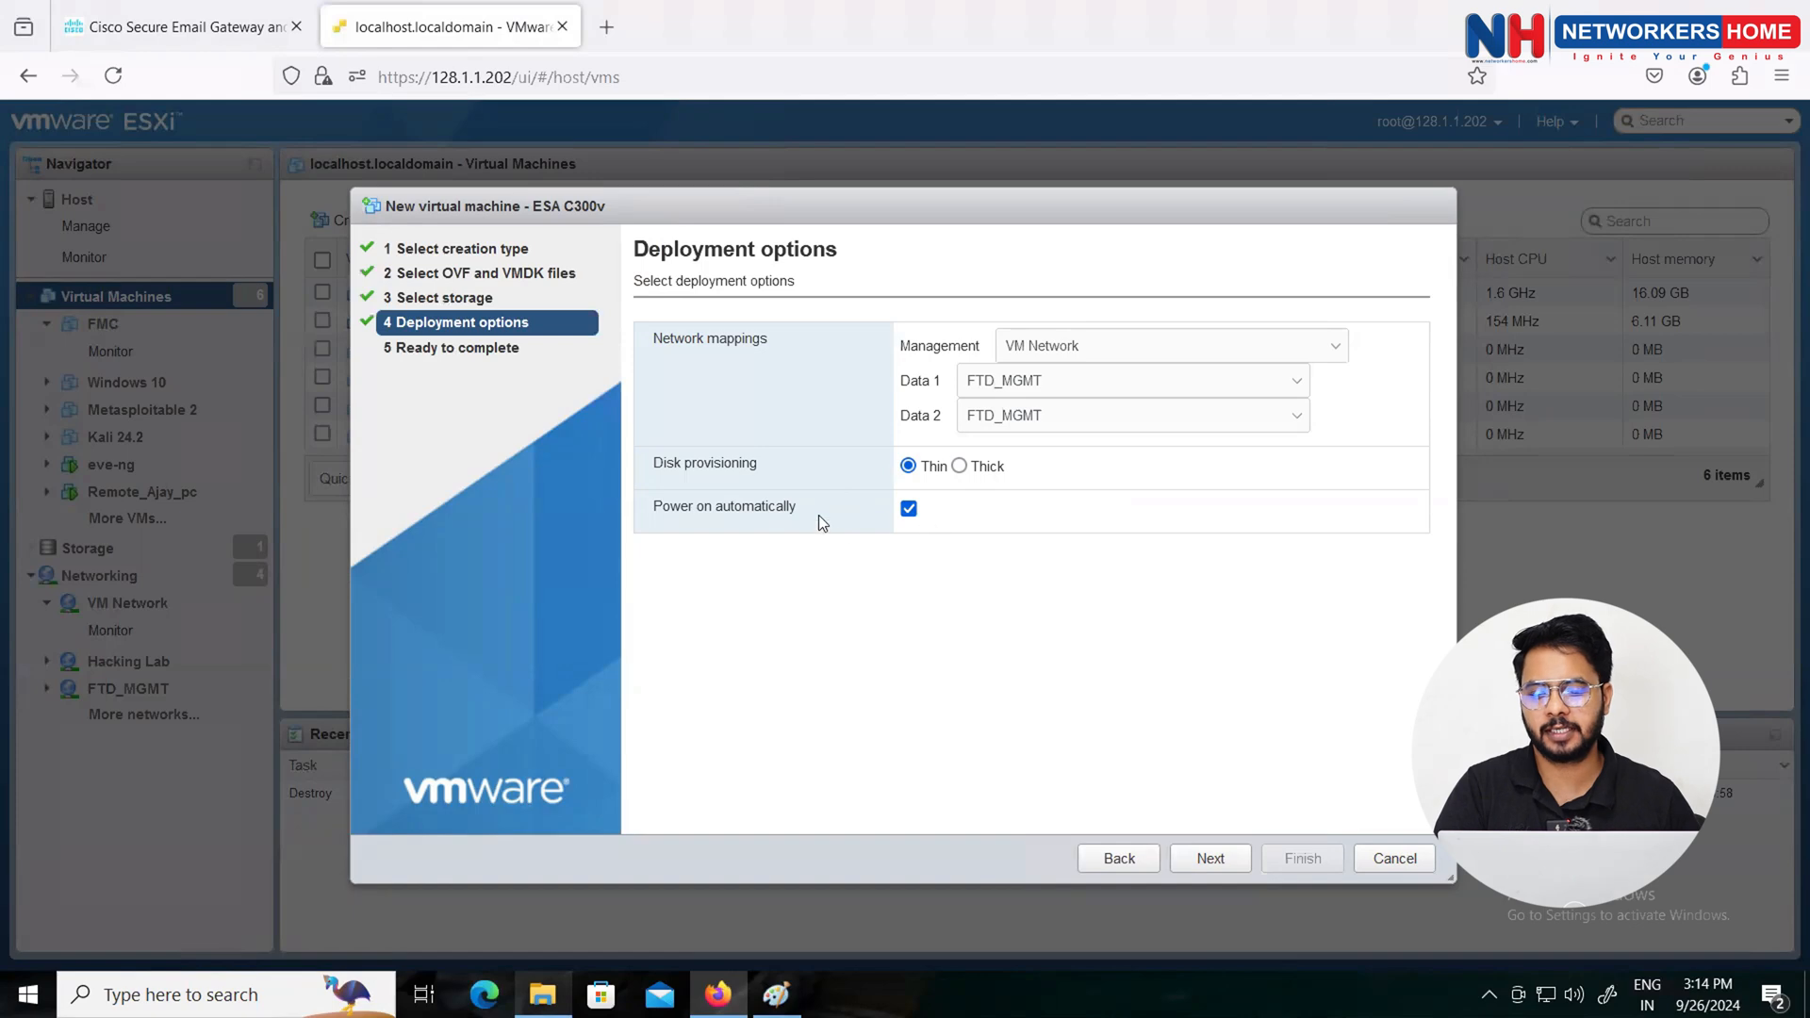
click(1212, 860)
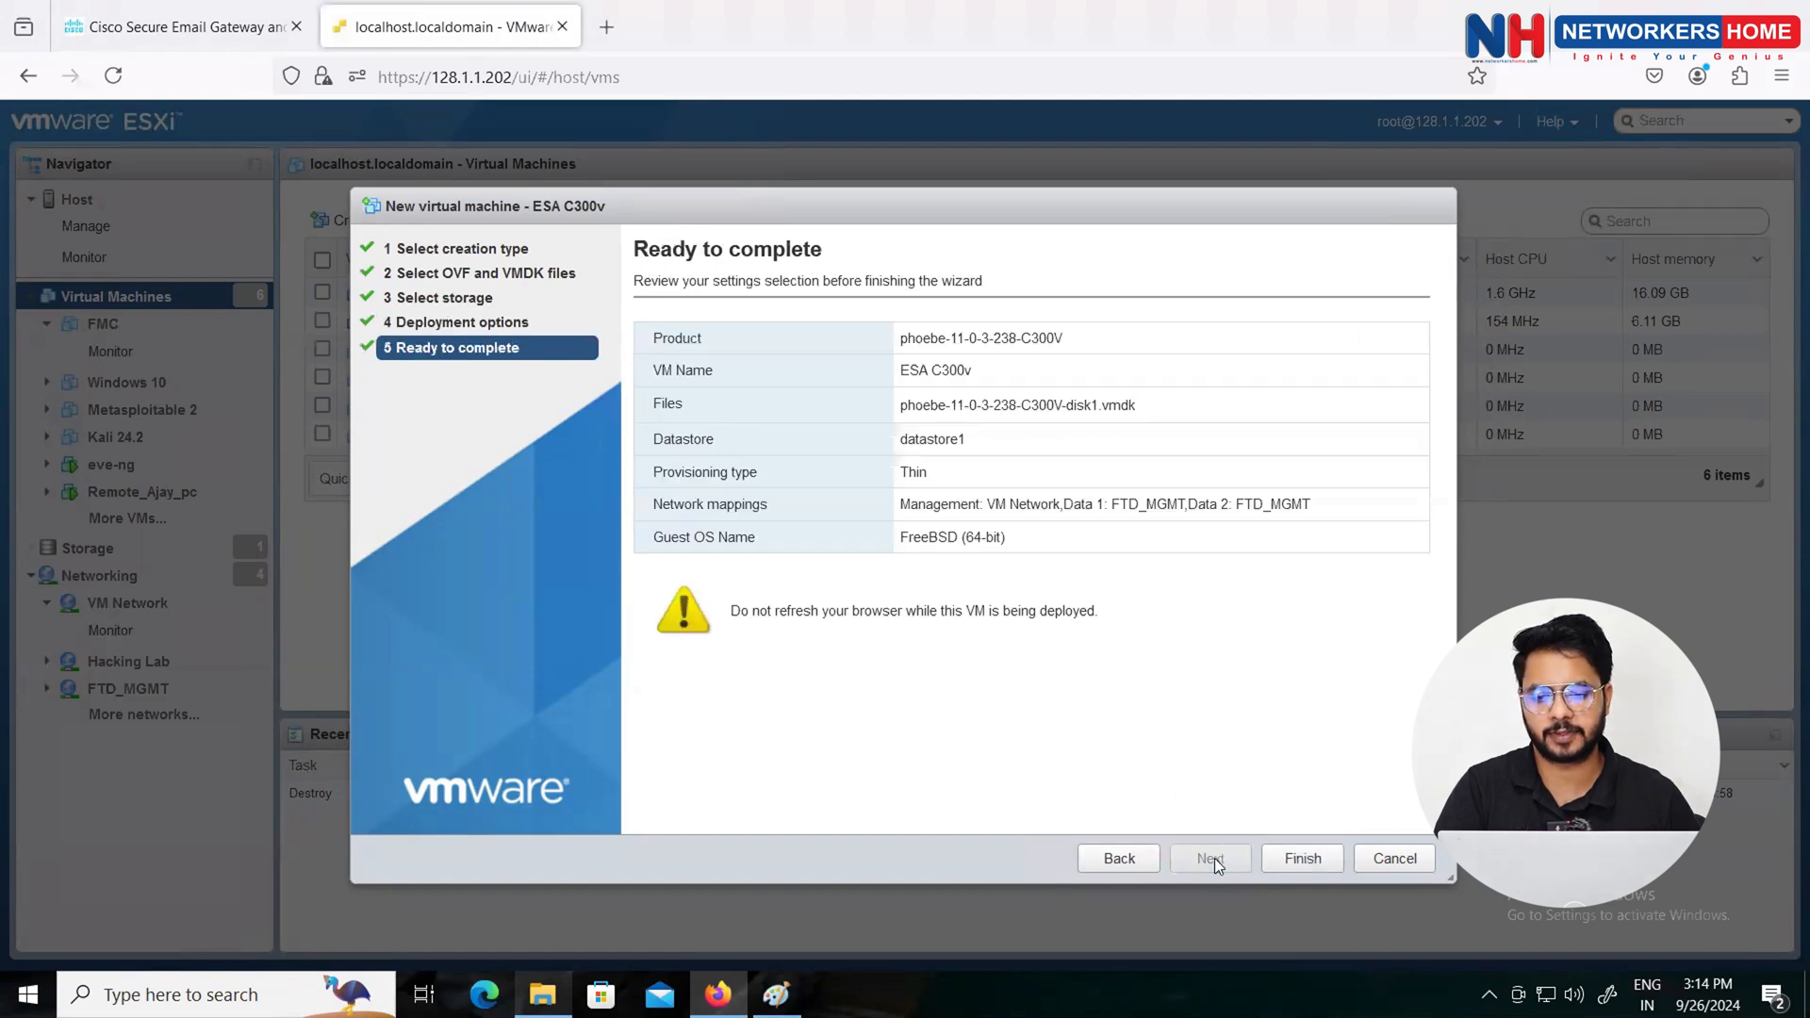
Step: Finish the import, then open ESA C300v's overview (4 vCPUs, 8 GB memory, 500 GB disk)
click(1305, 858)
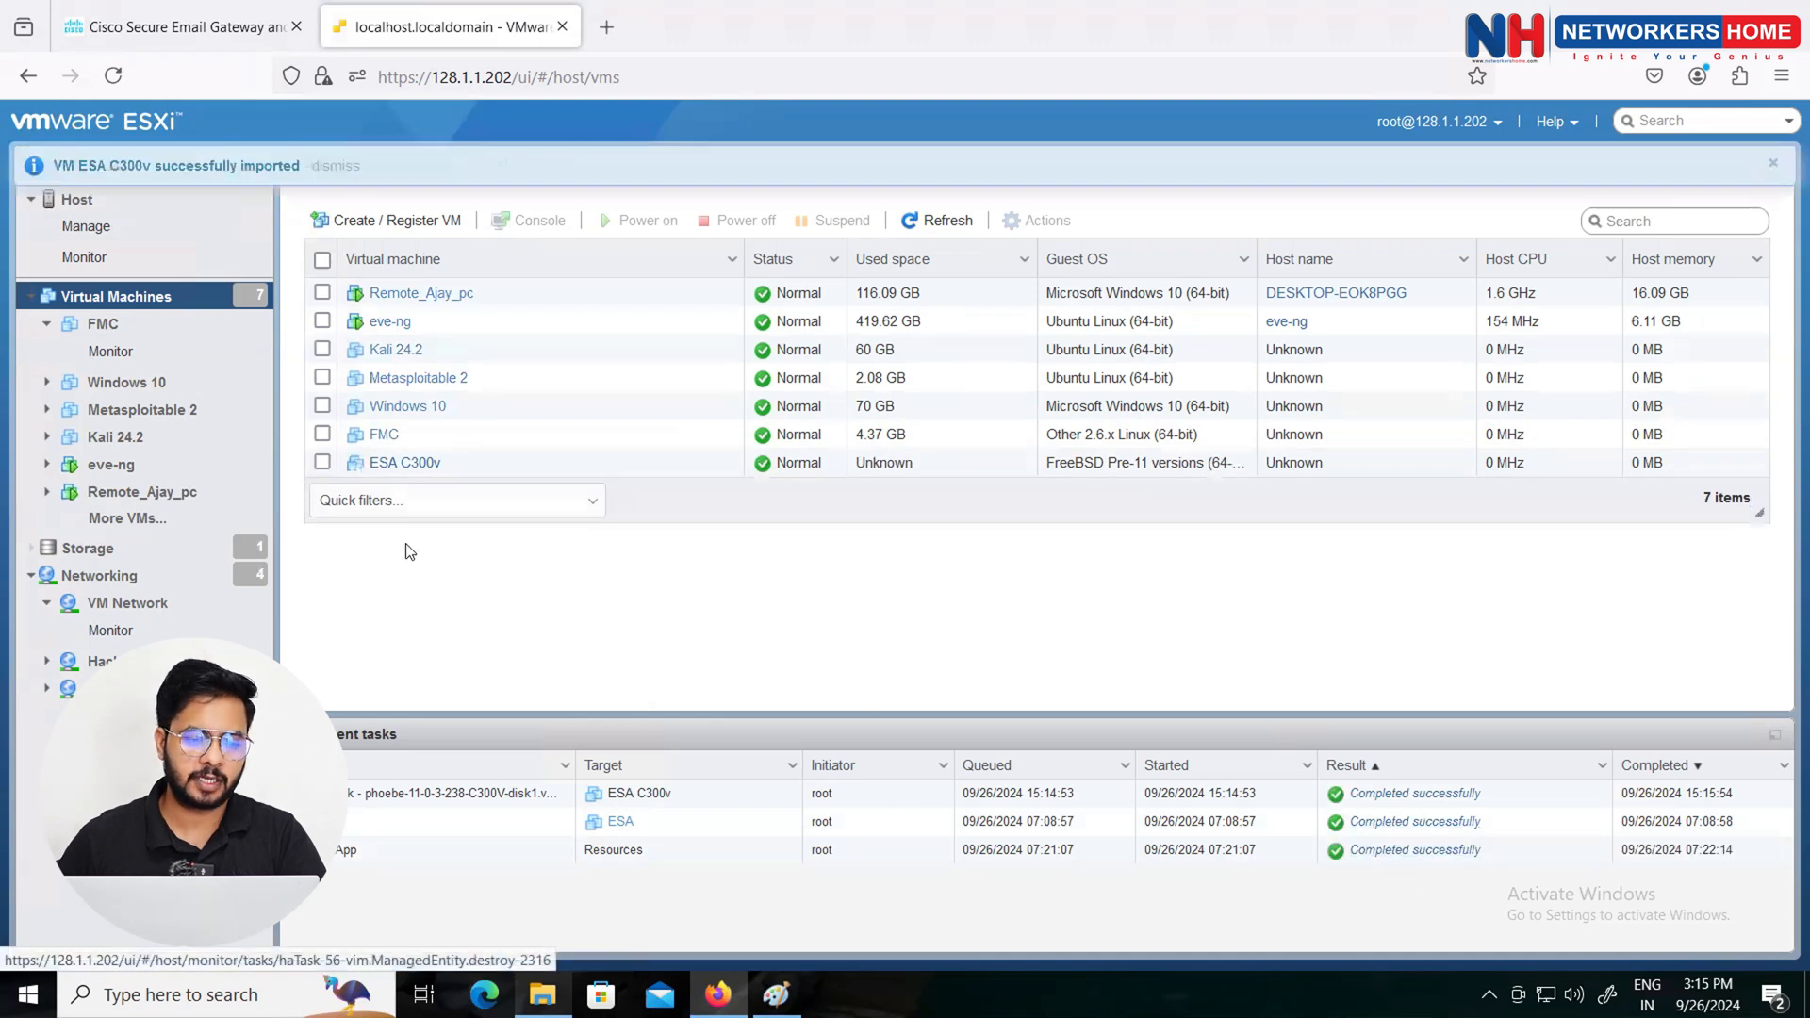
click(382, 466)
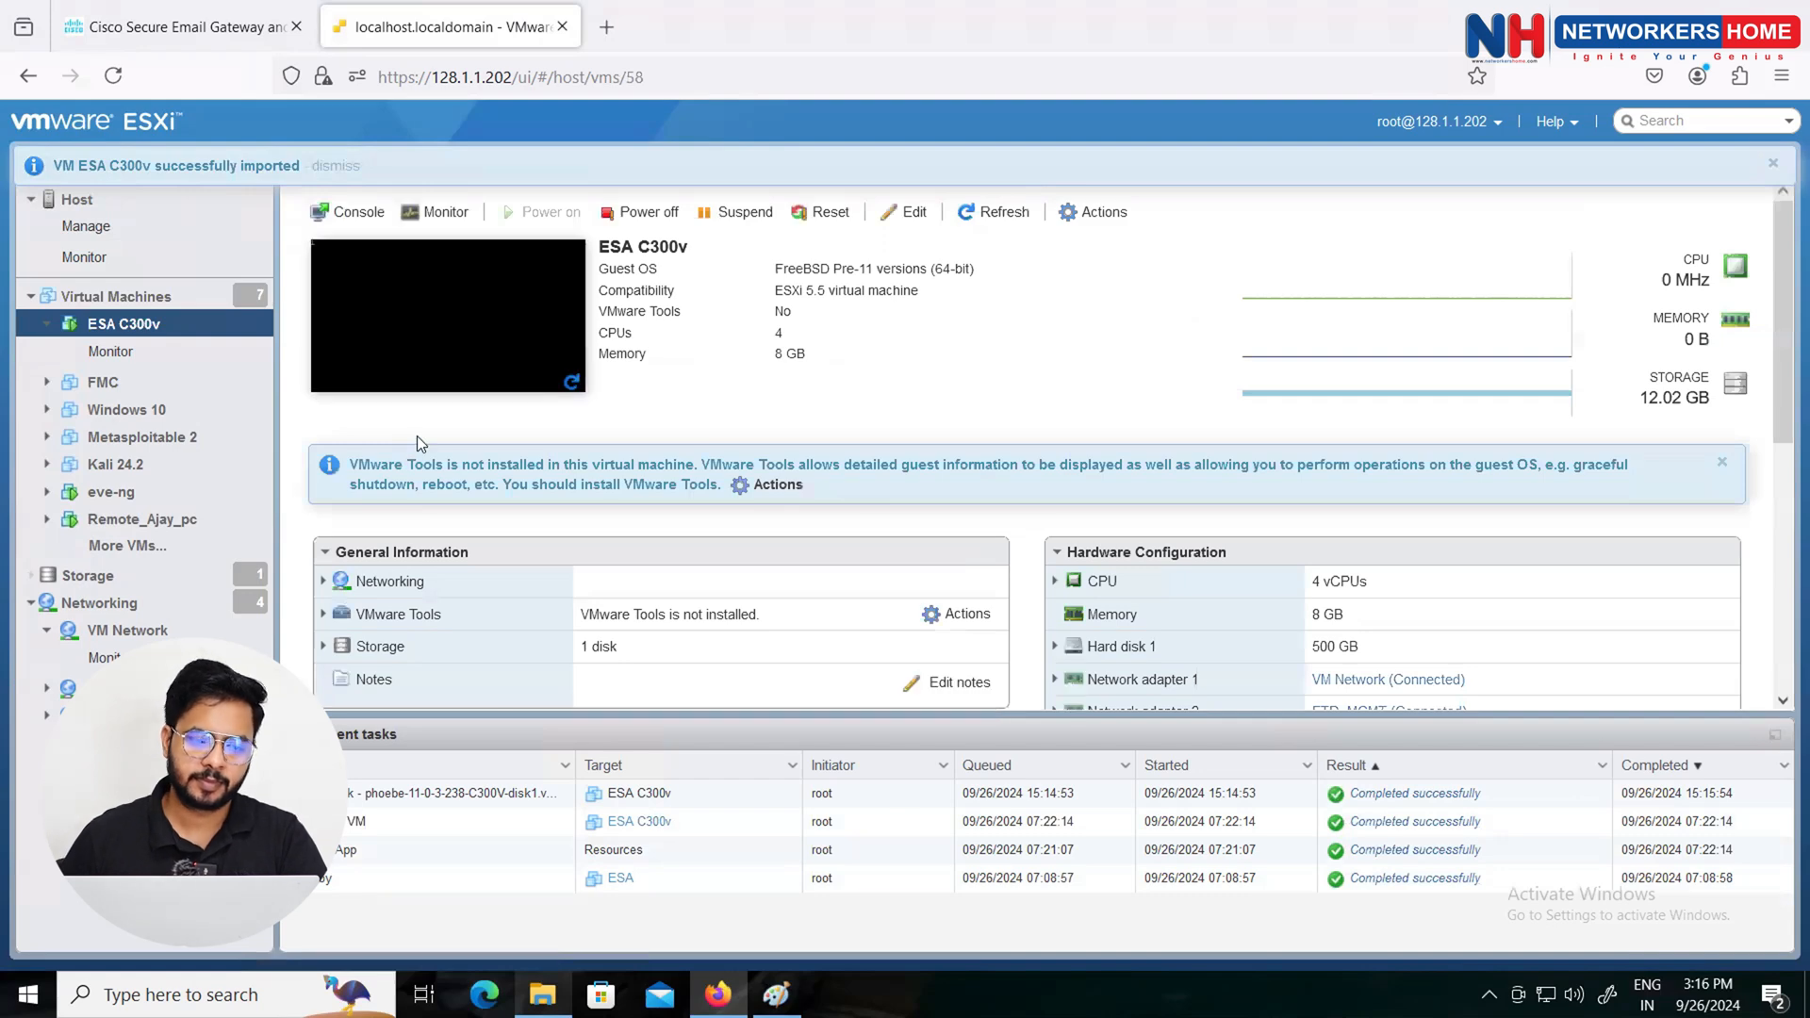
Step: Launch a VMware Remote Console for ESA C300v from its Console menu
right_click(348, 215)
click(349, 215)
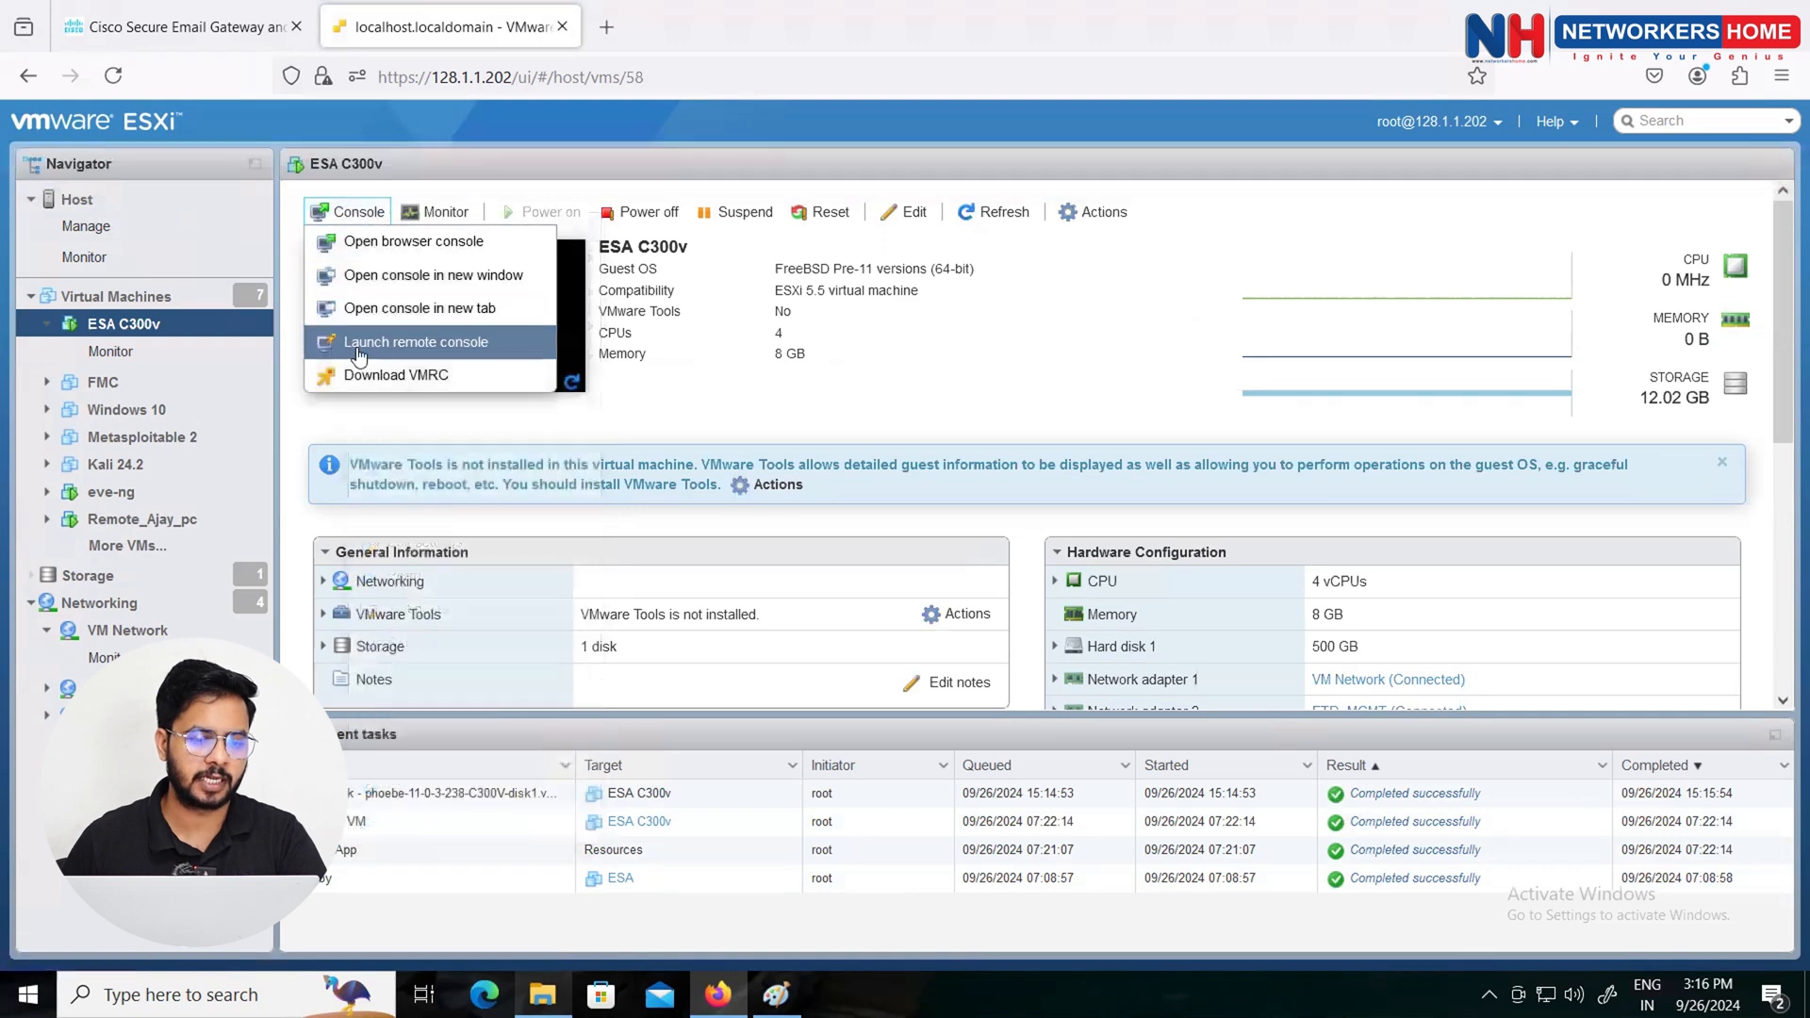
click(422, 341)
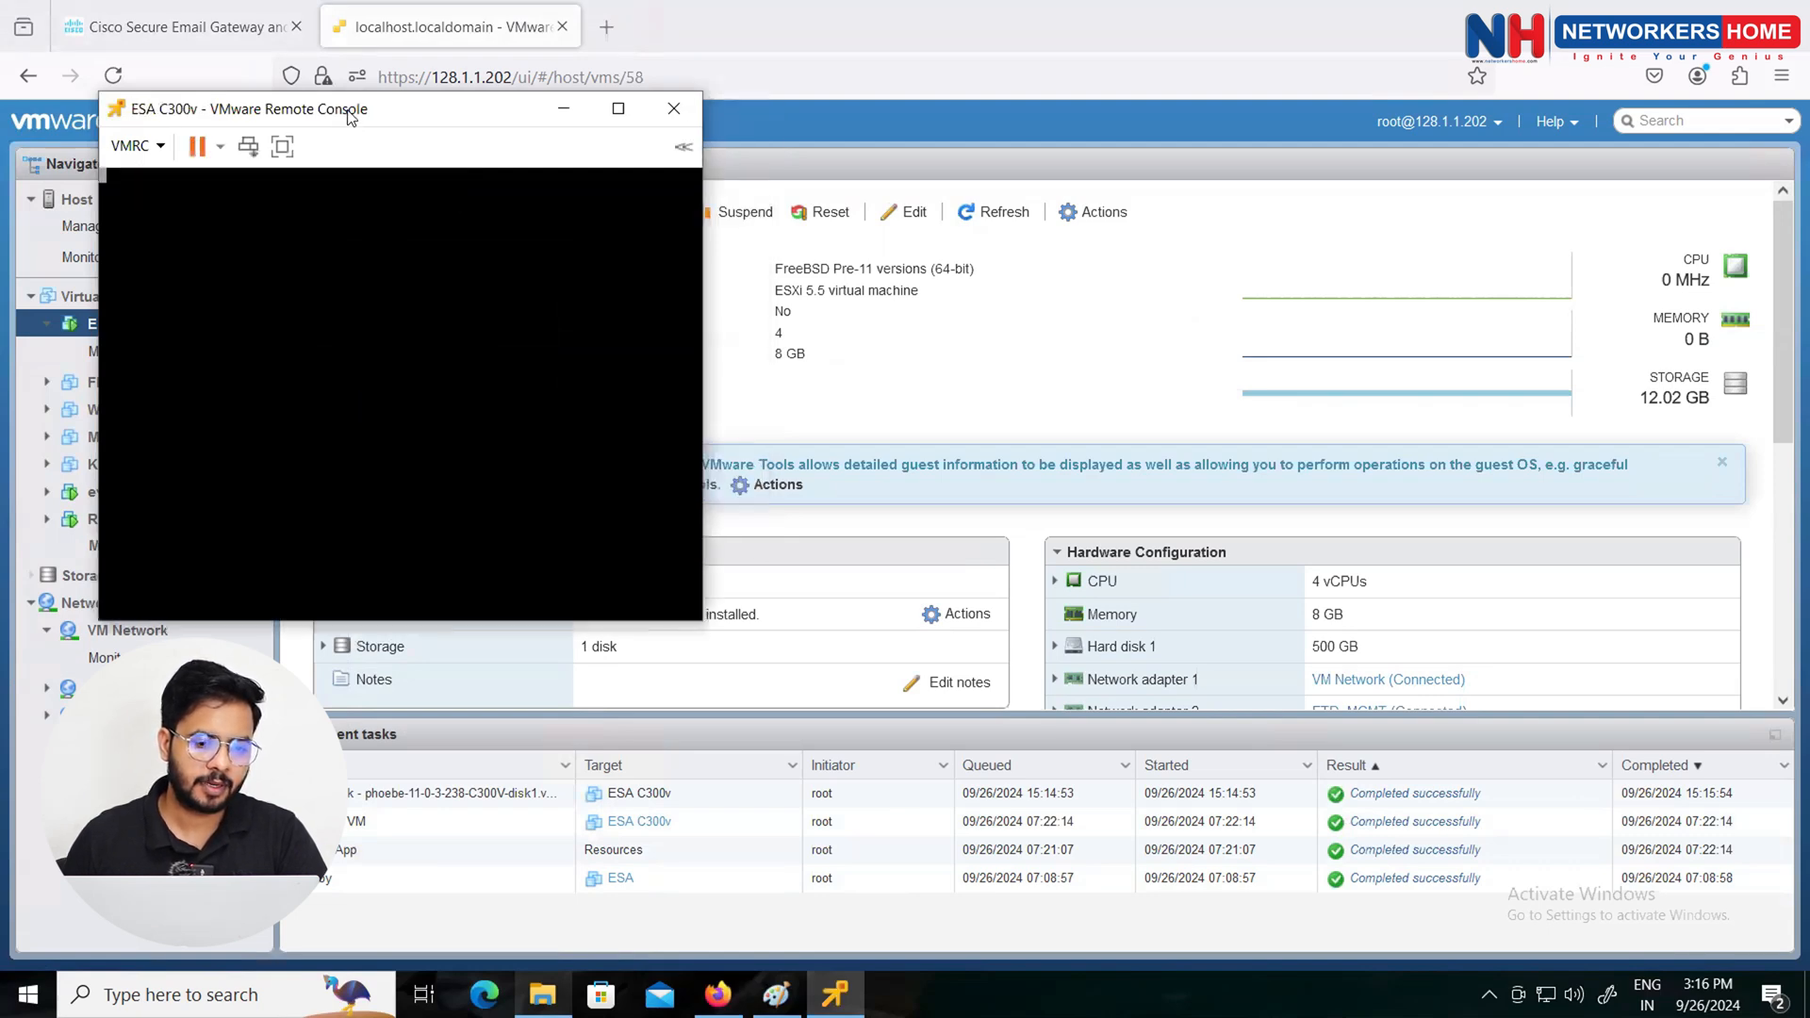
Step: Maximize the console and set VM Window Resize to stretch the virtual machine in the window
drag(436, 115, 1001, 142)
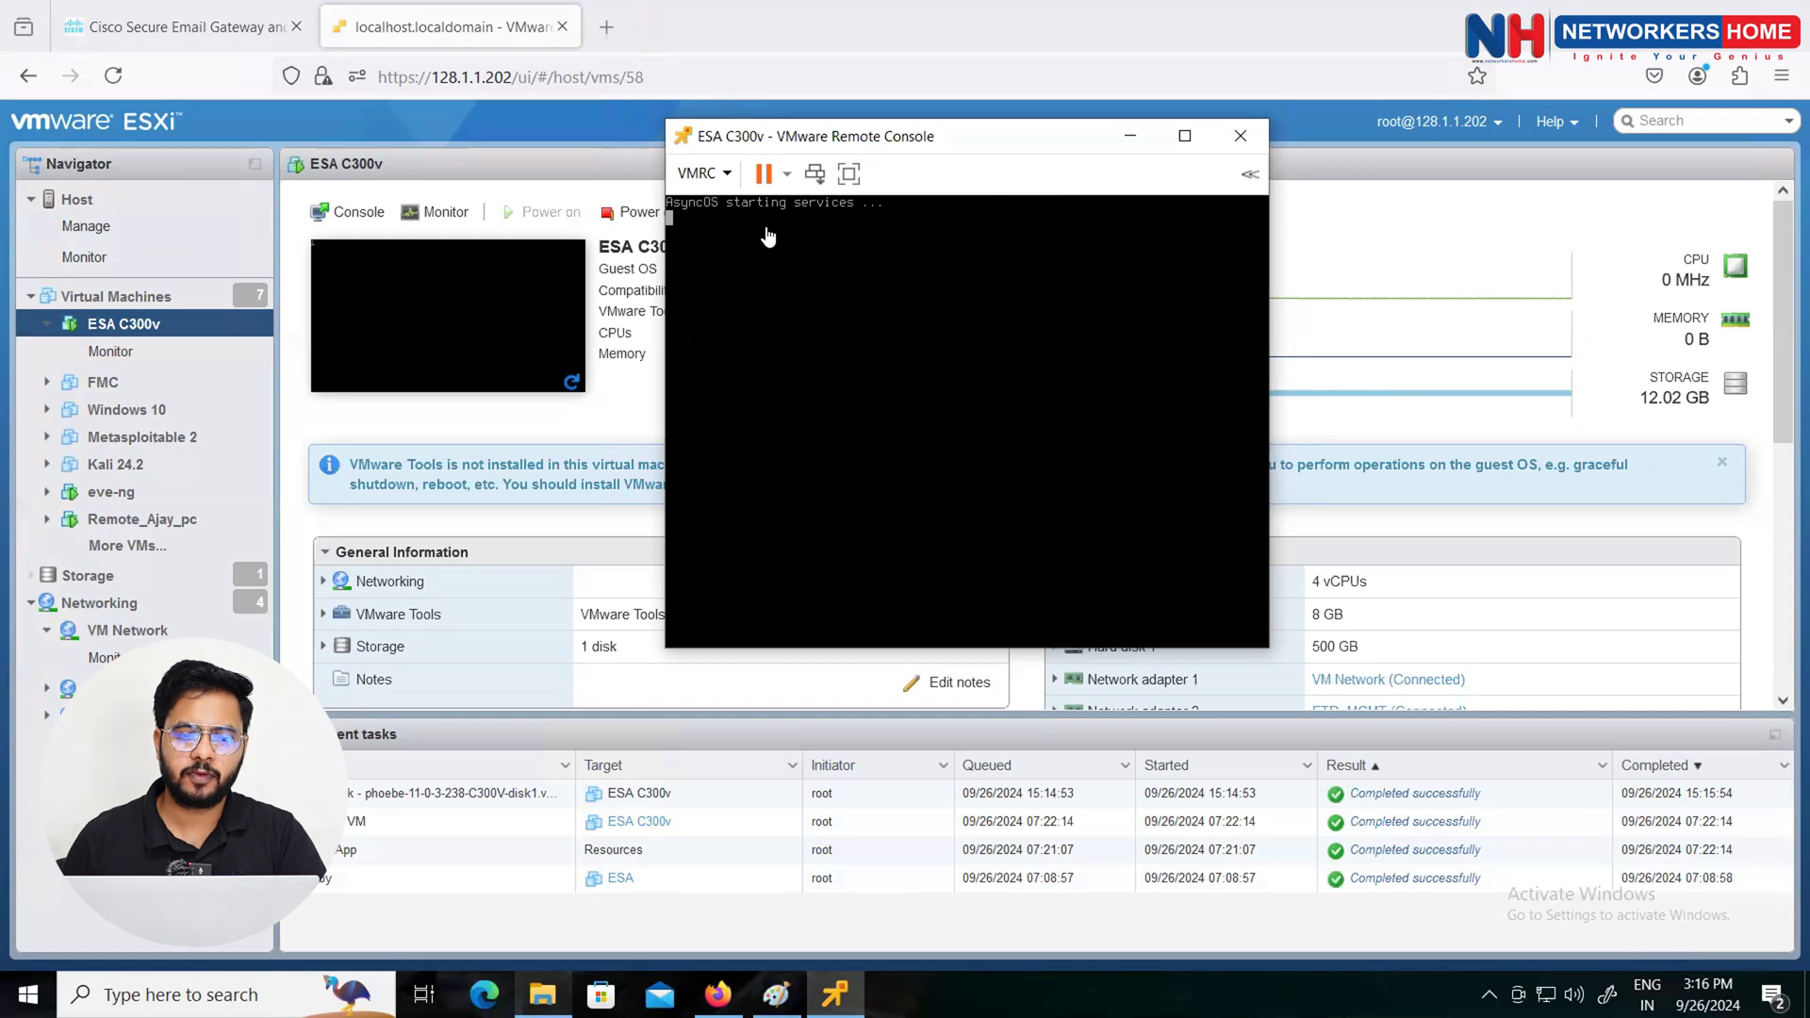
double_click(963, 142)
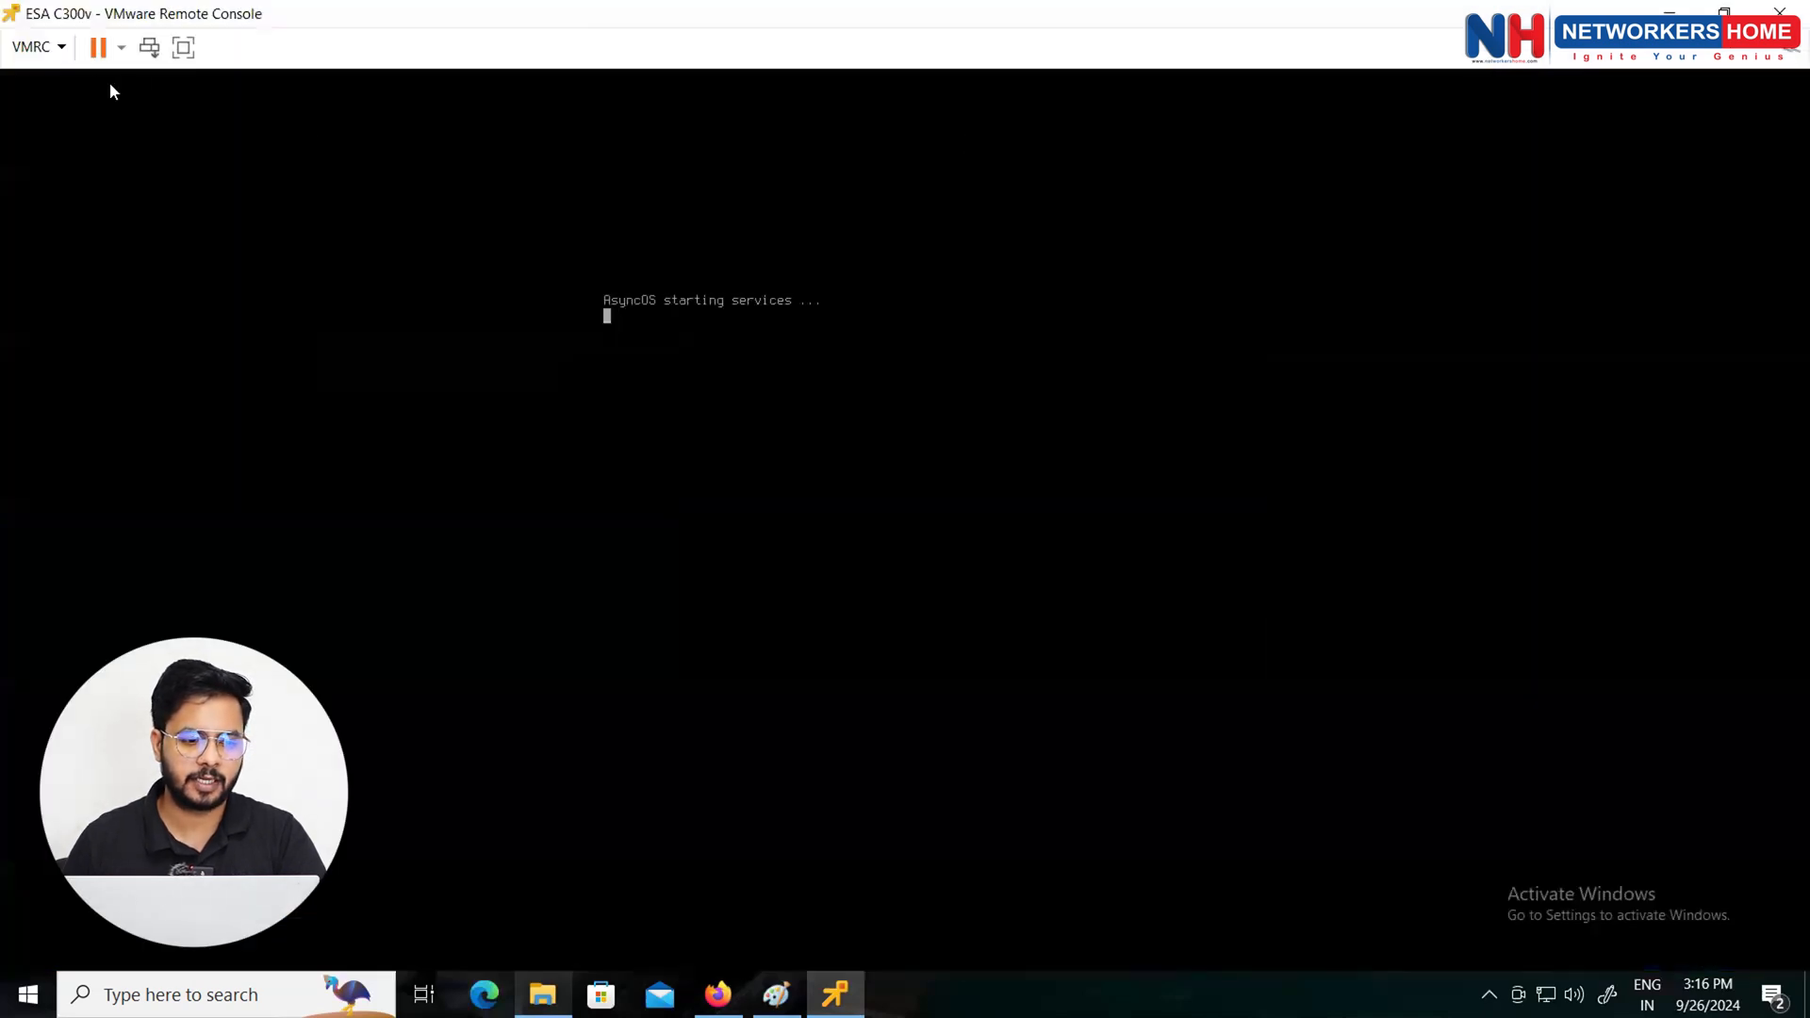
click(57, 51)
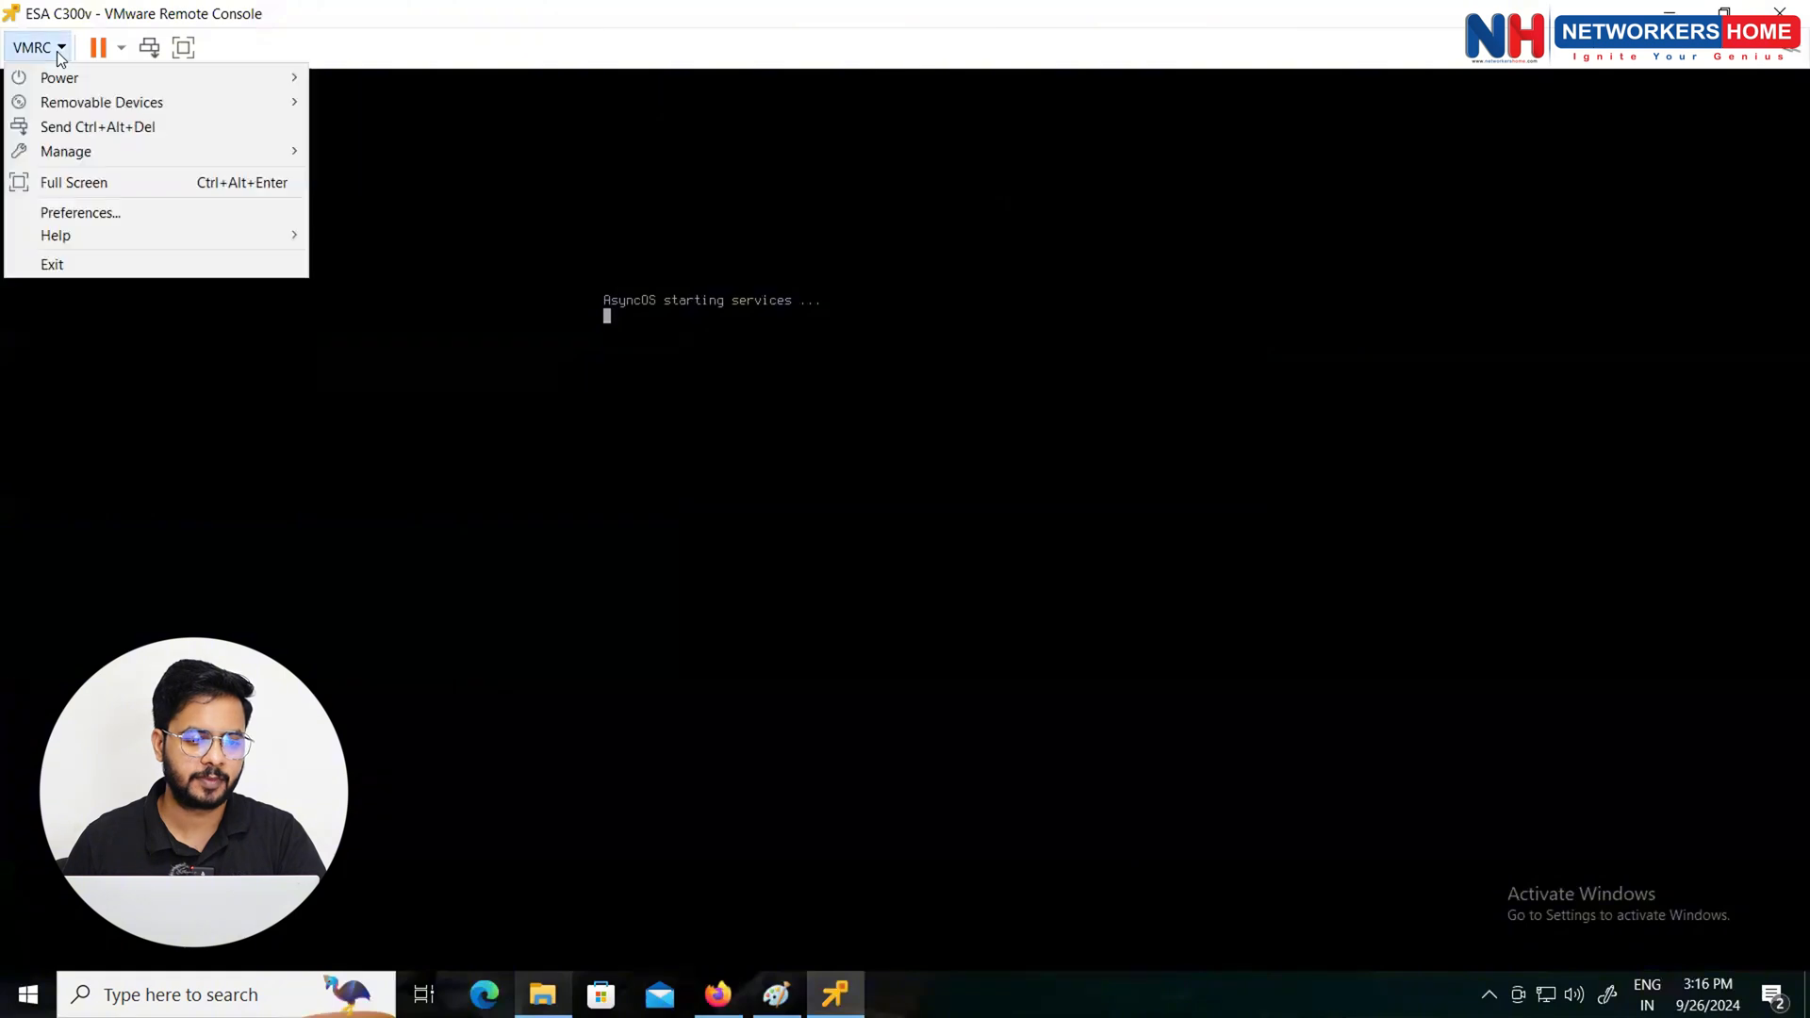
click(134, 213)
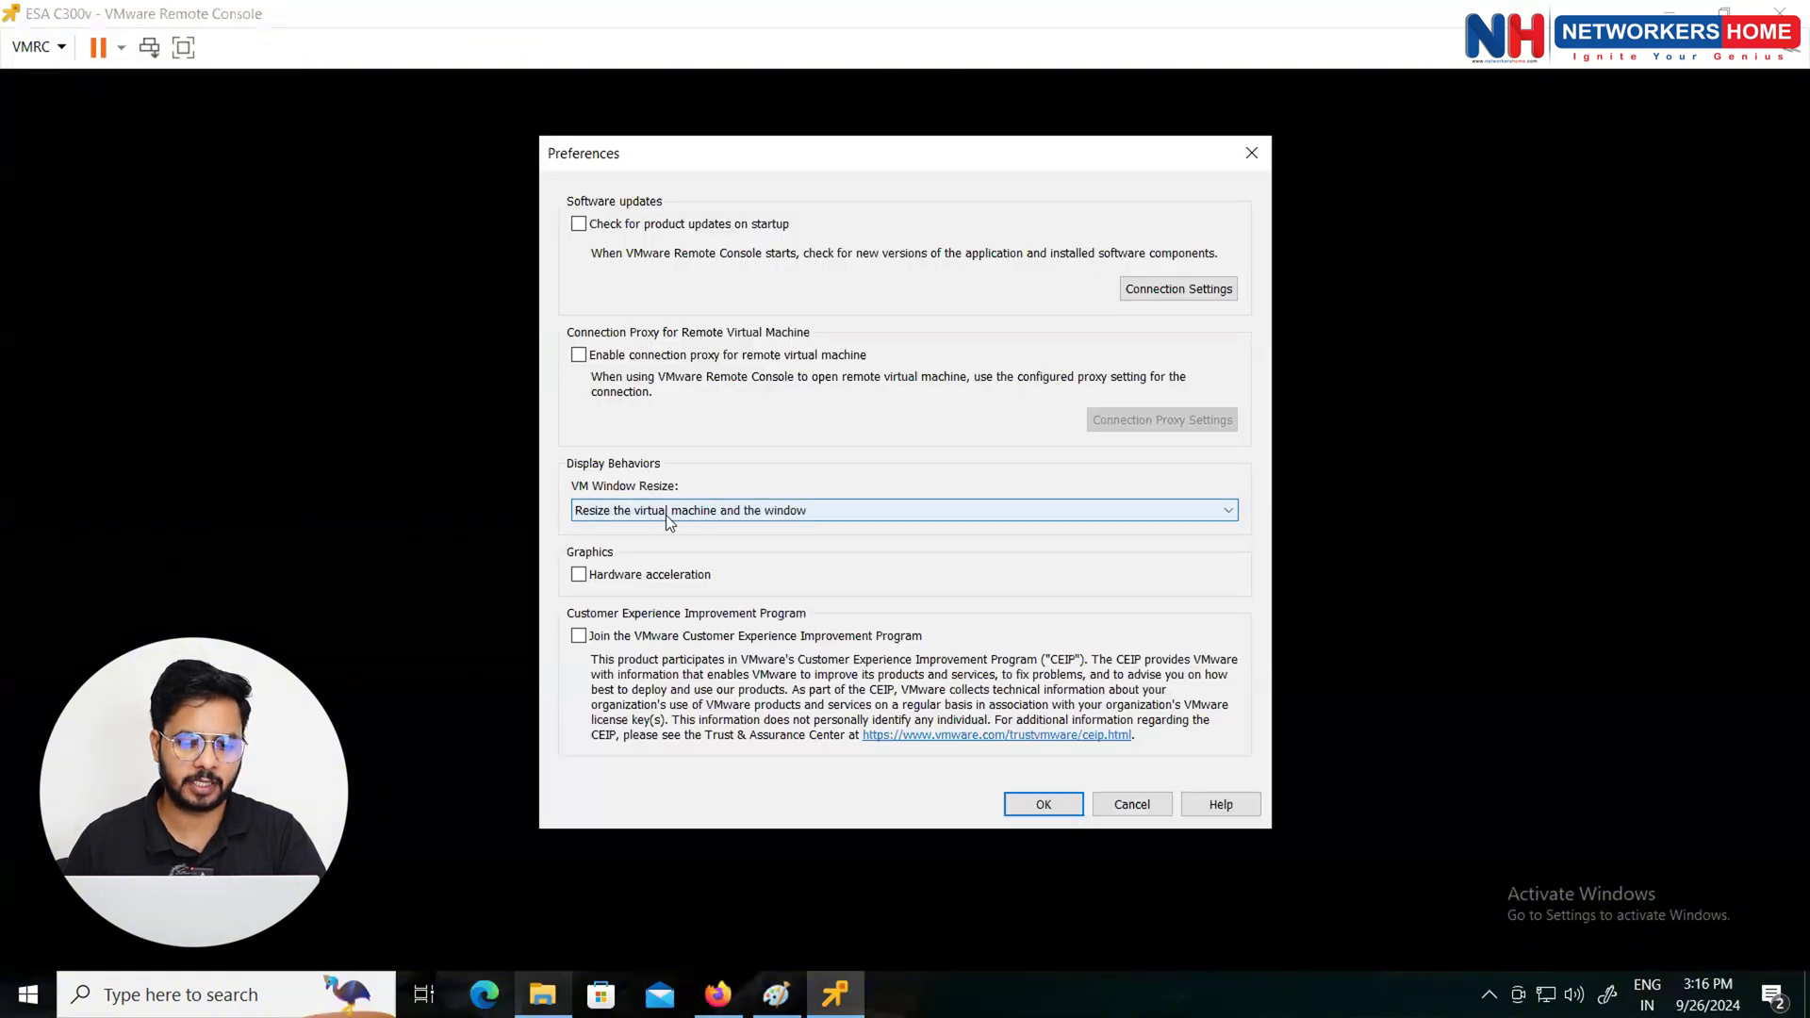
click(665, 515)
click(632, 535)
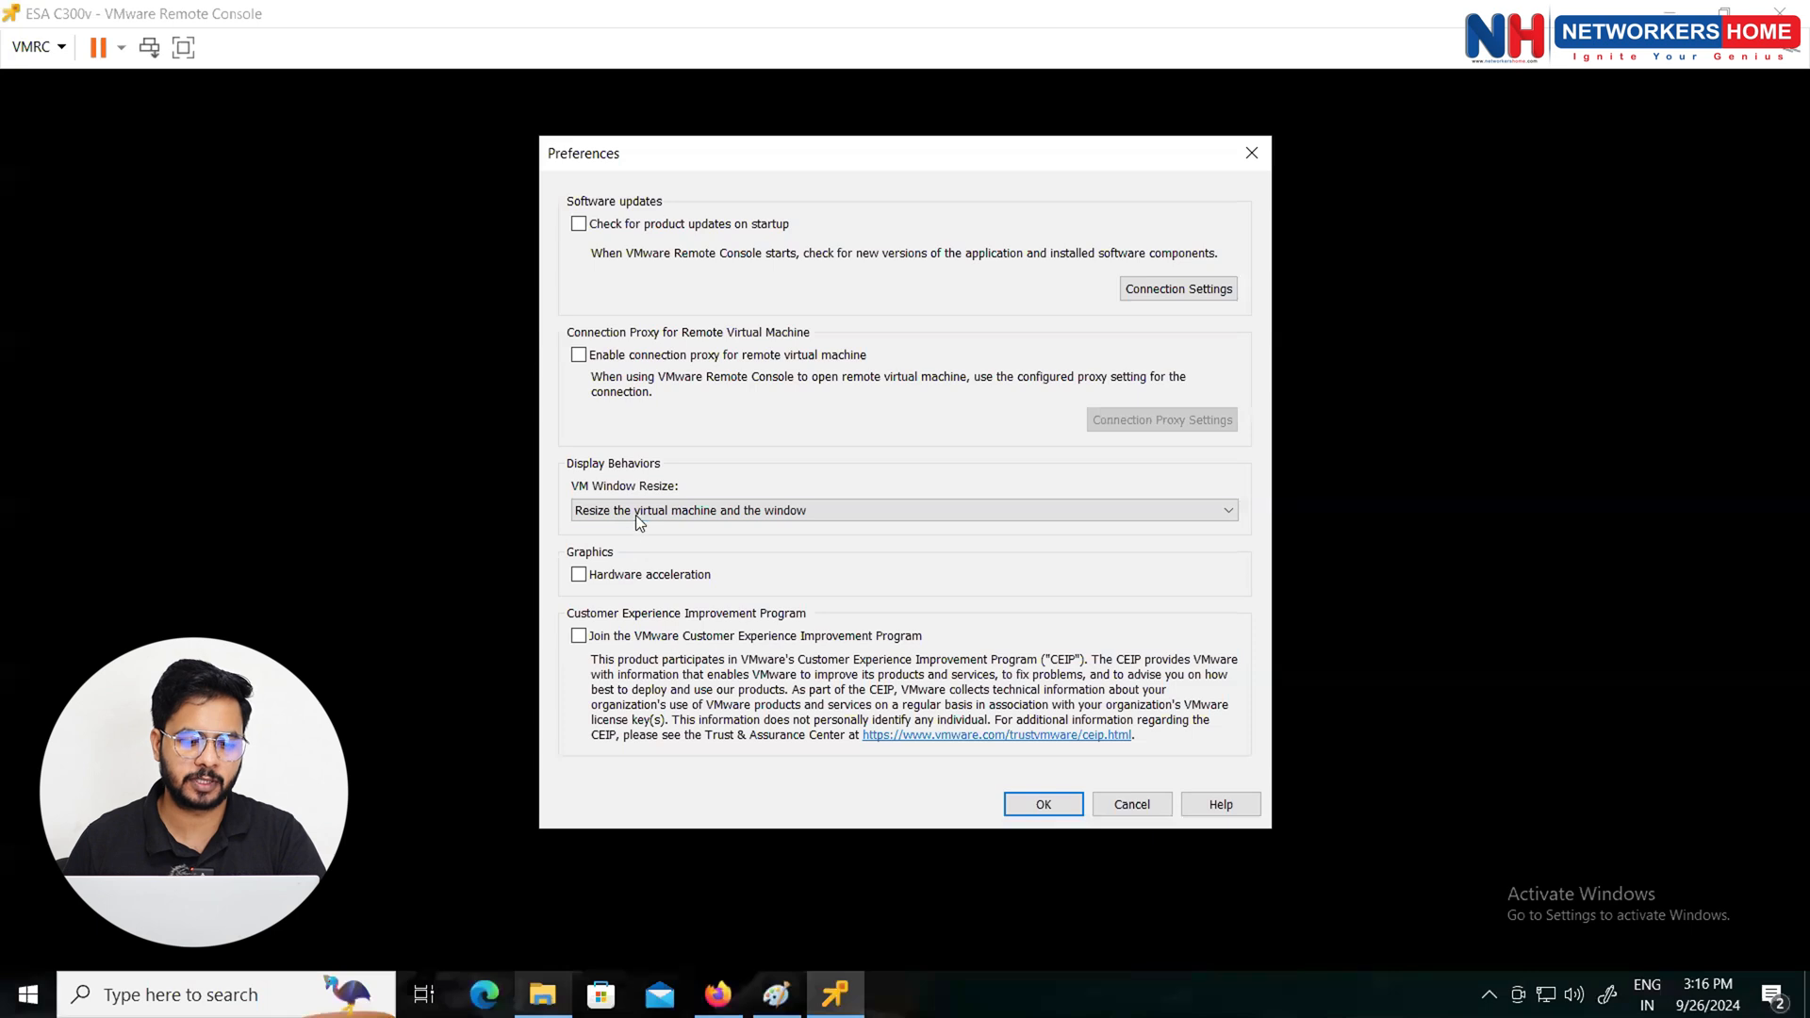
click(635, 514)
click(624, 546)
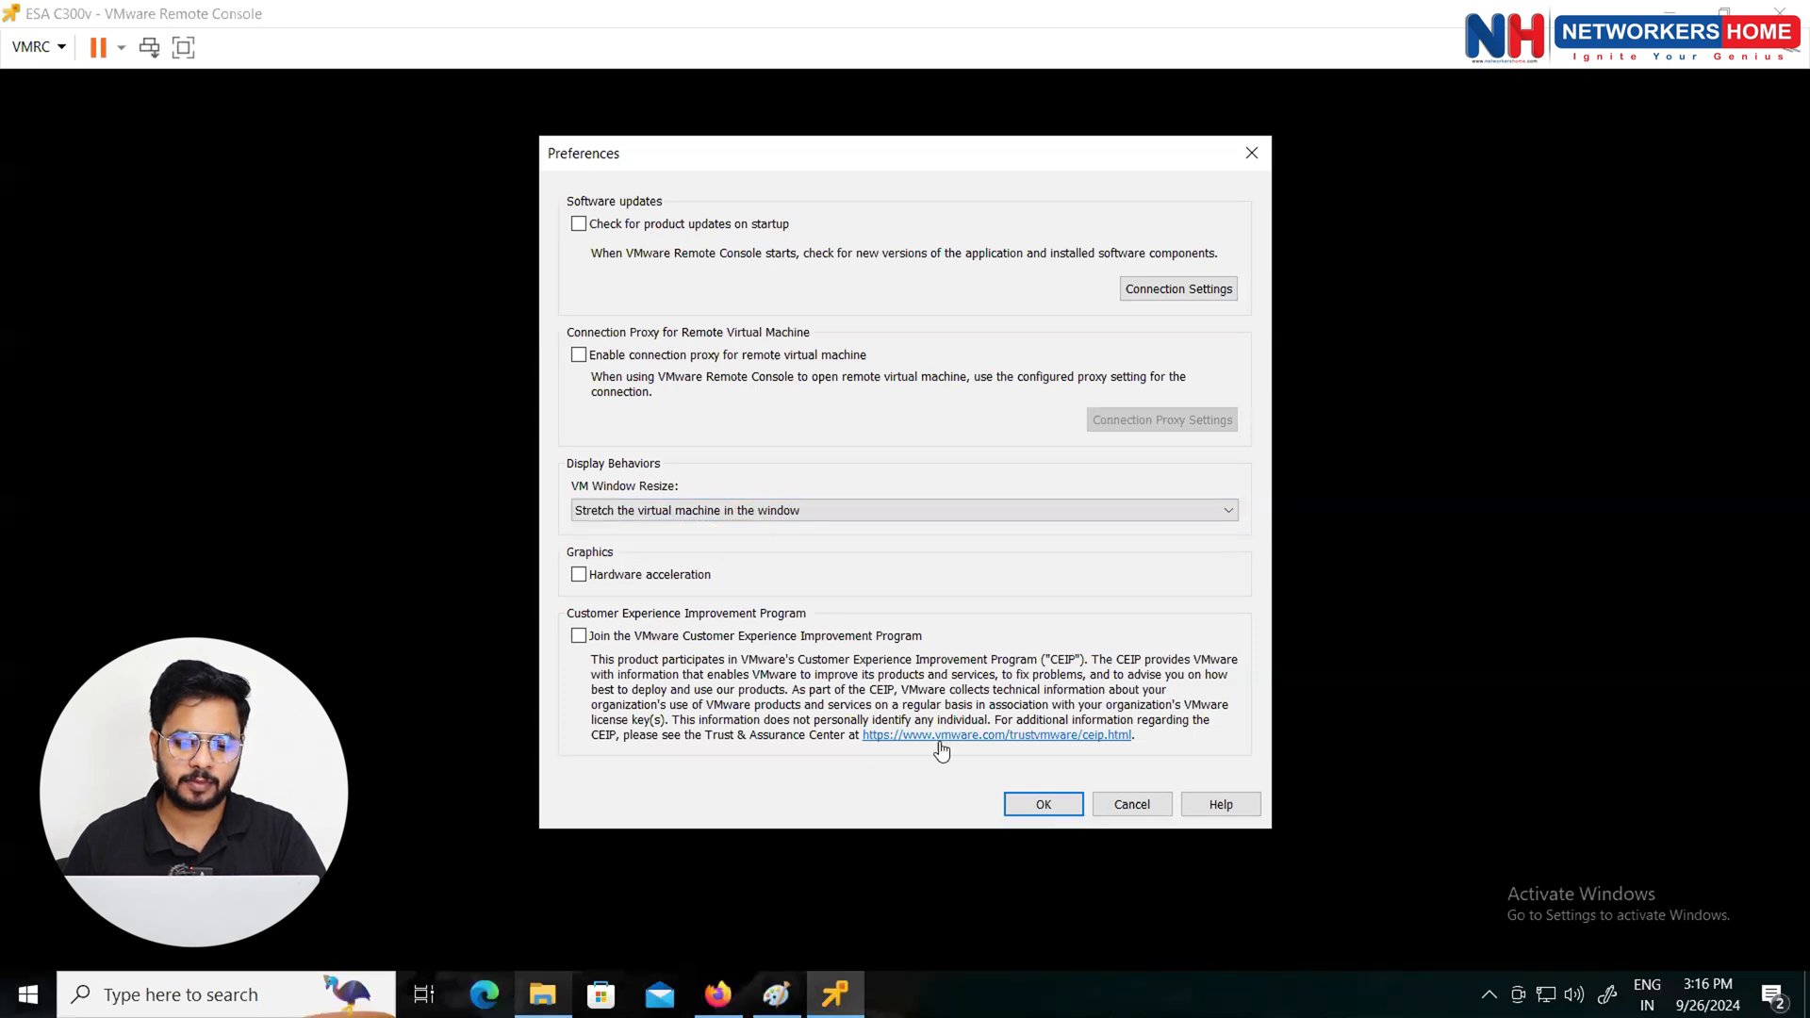
click(1016, 805)
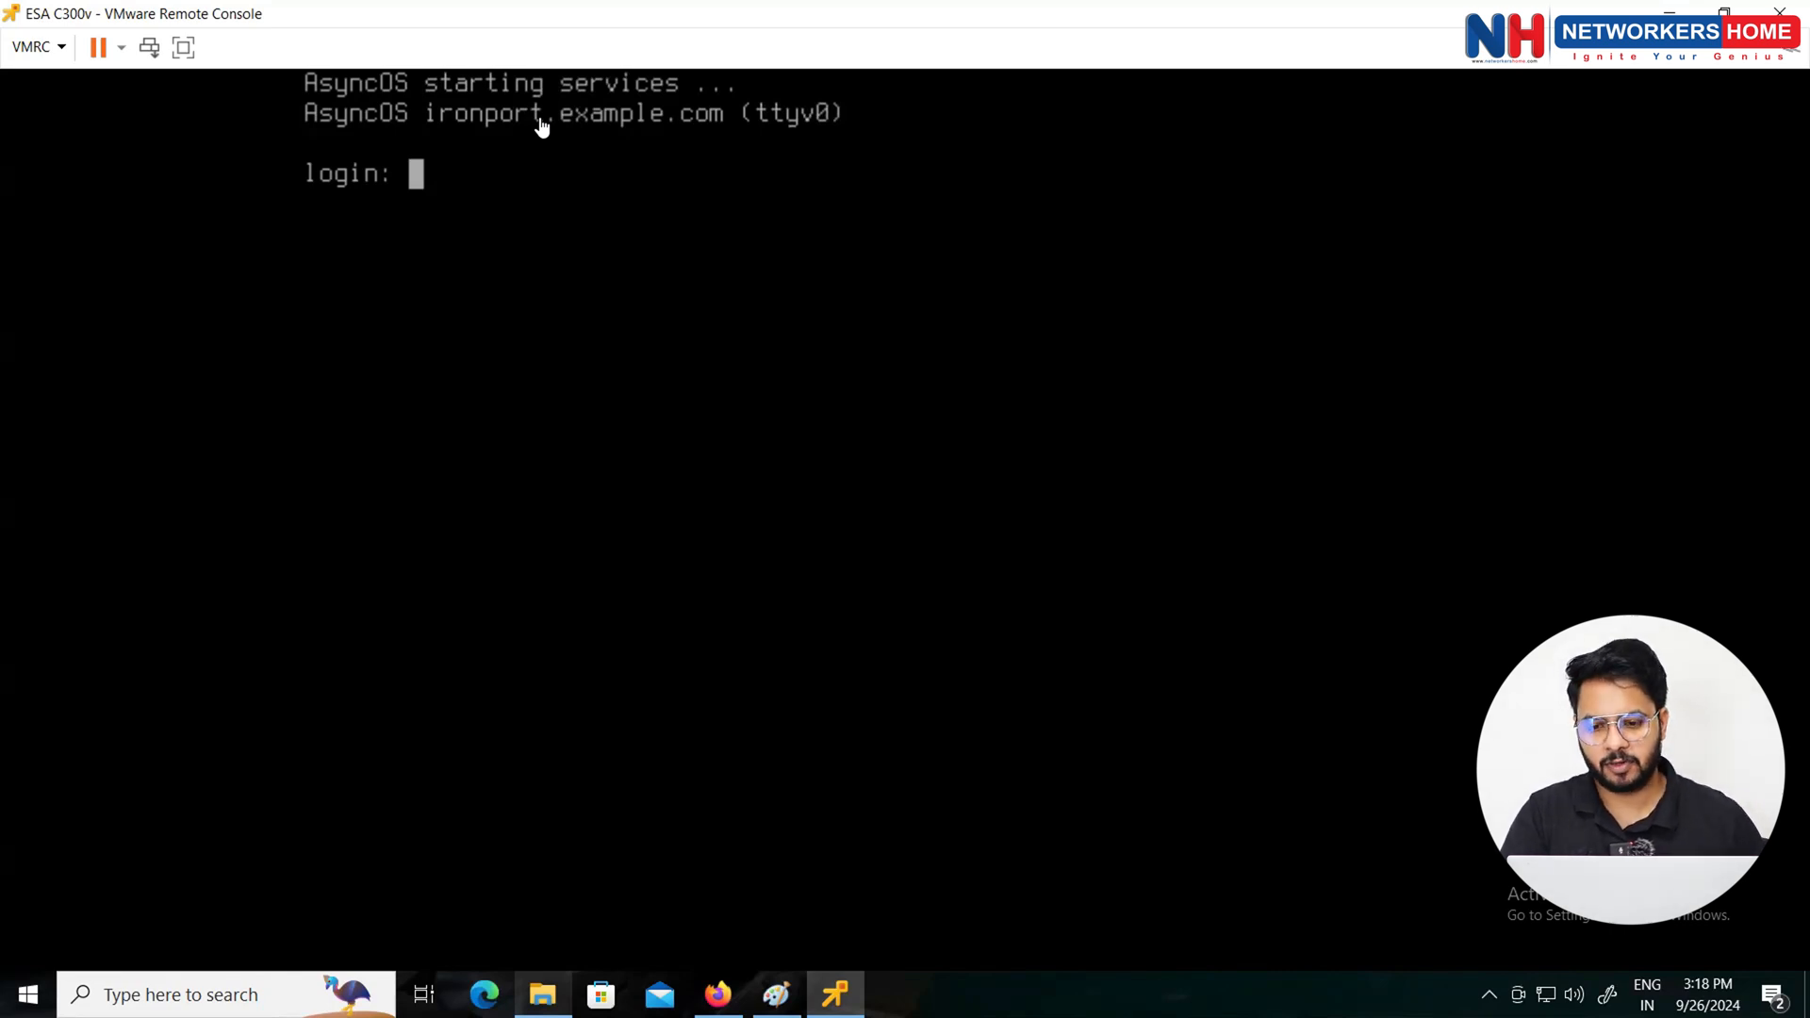
Step: Focus the console at the AsyncOS login prompt, then release input back to the desktop
click(462, 242)
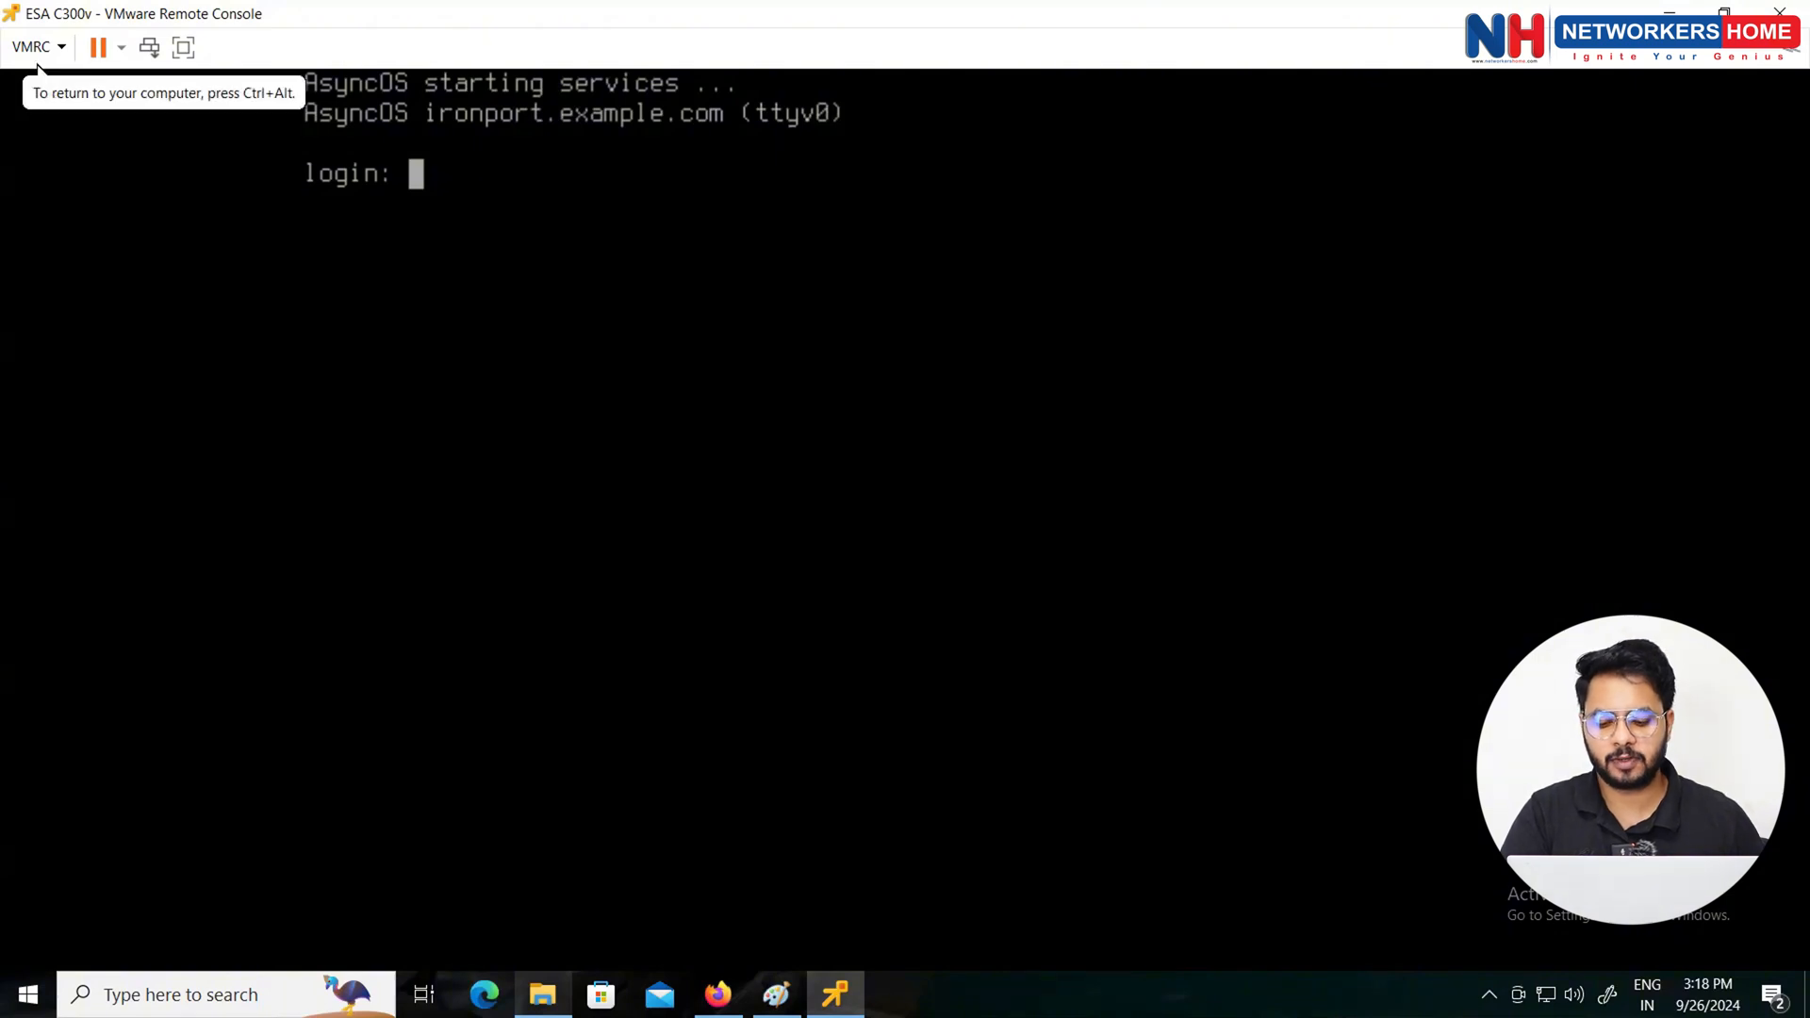
key(ctrl+alt)
click(776, 994)
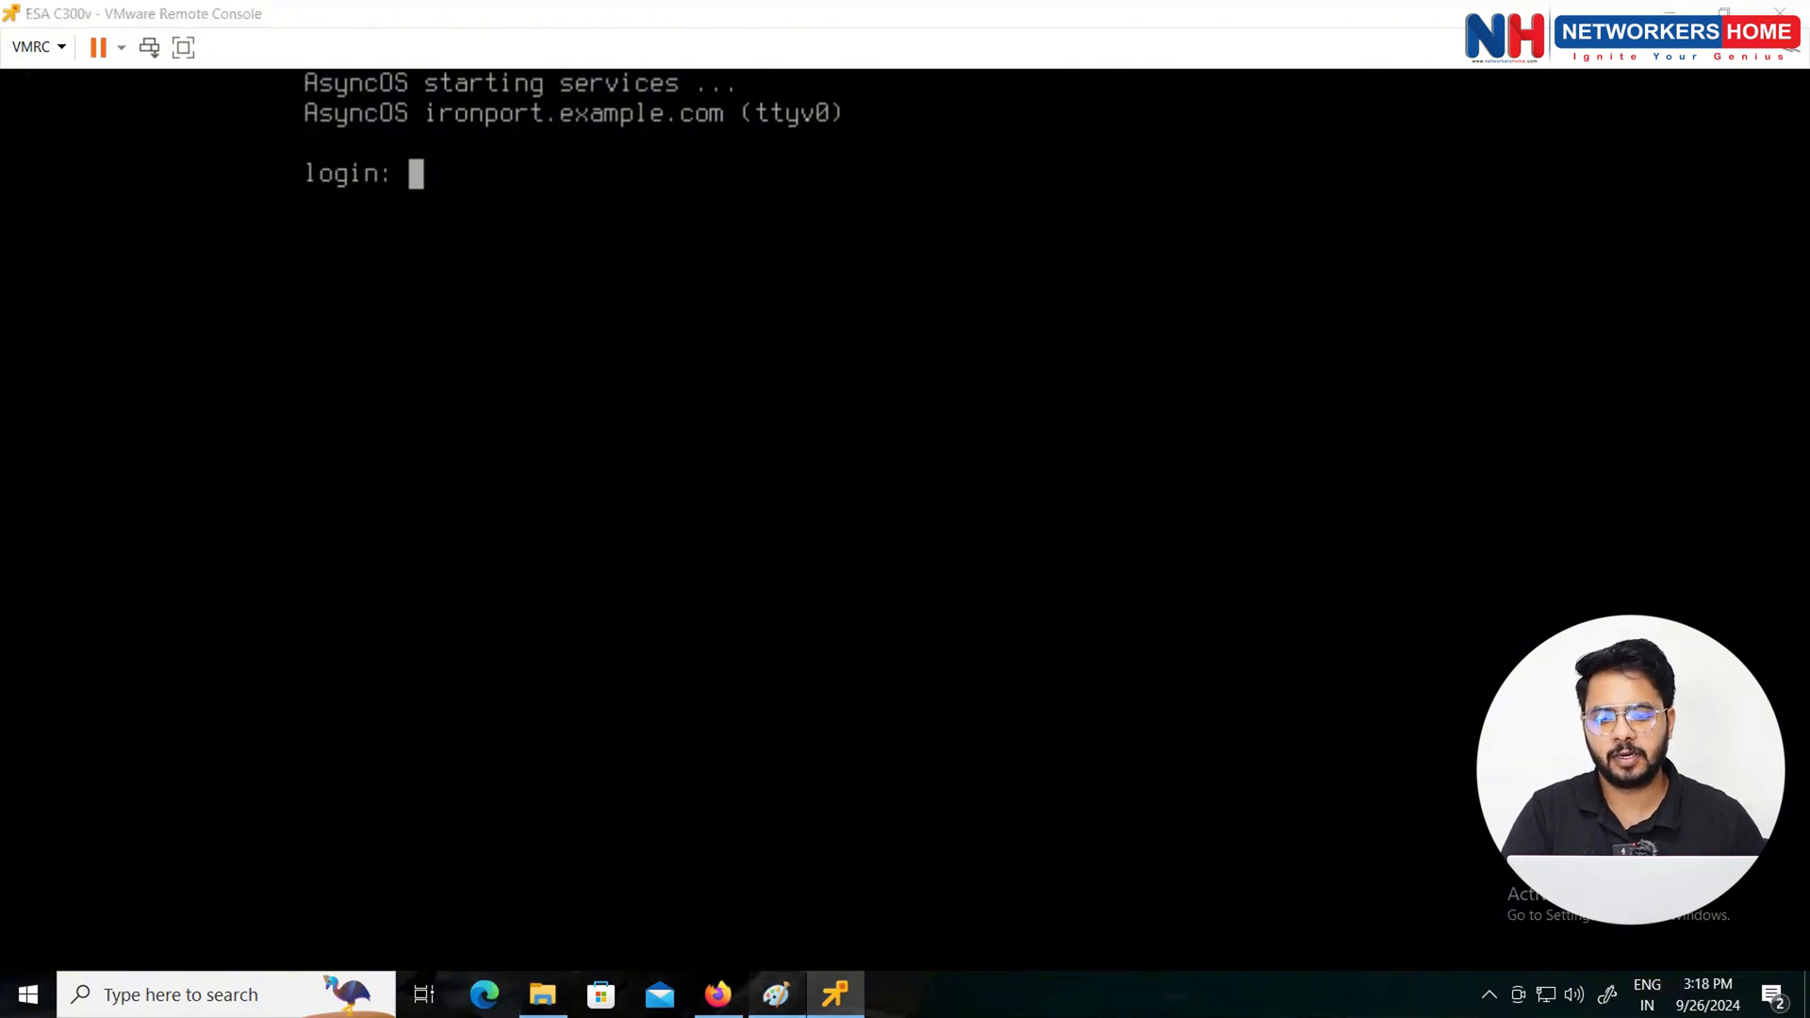
Step: Add a Paint text box noting the default username admin and the default password
click(1135, 368)
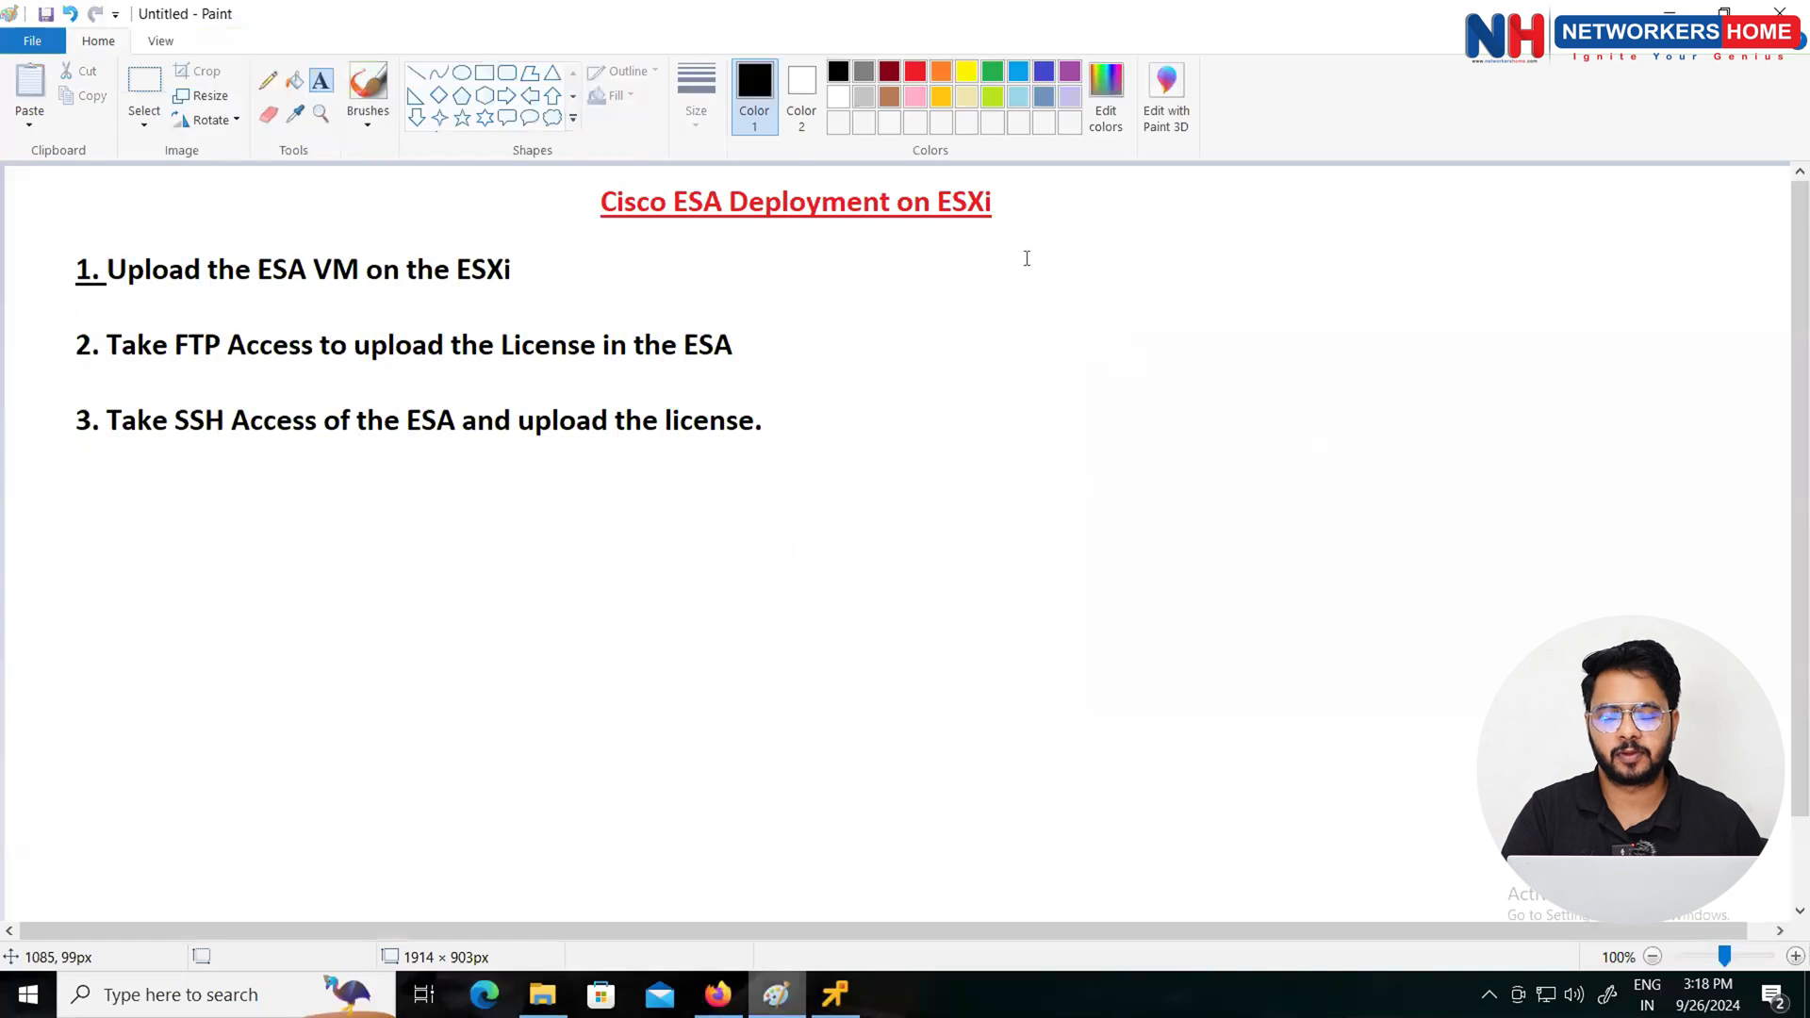
drag(1028, 259, 1462, 513)
drag(1526, 584, 1545, 611)
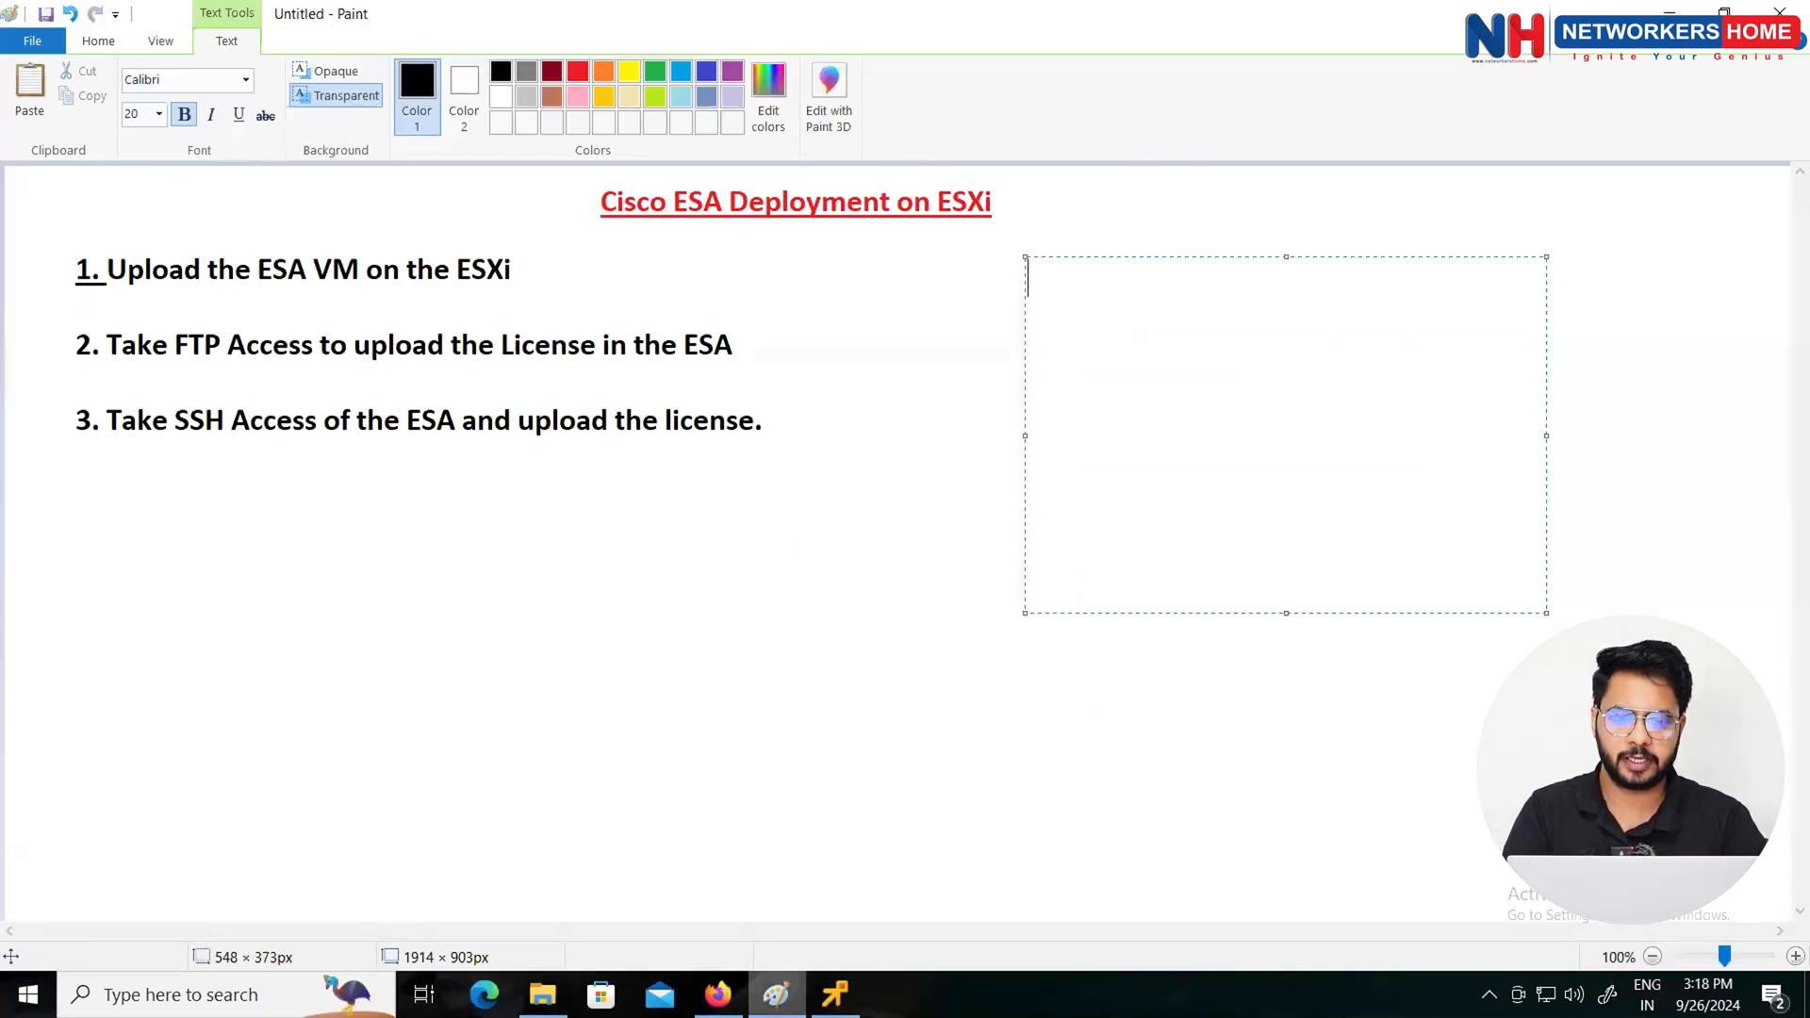
text(username : admin)
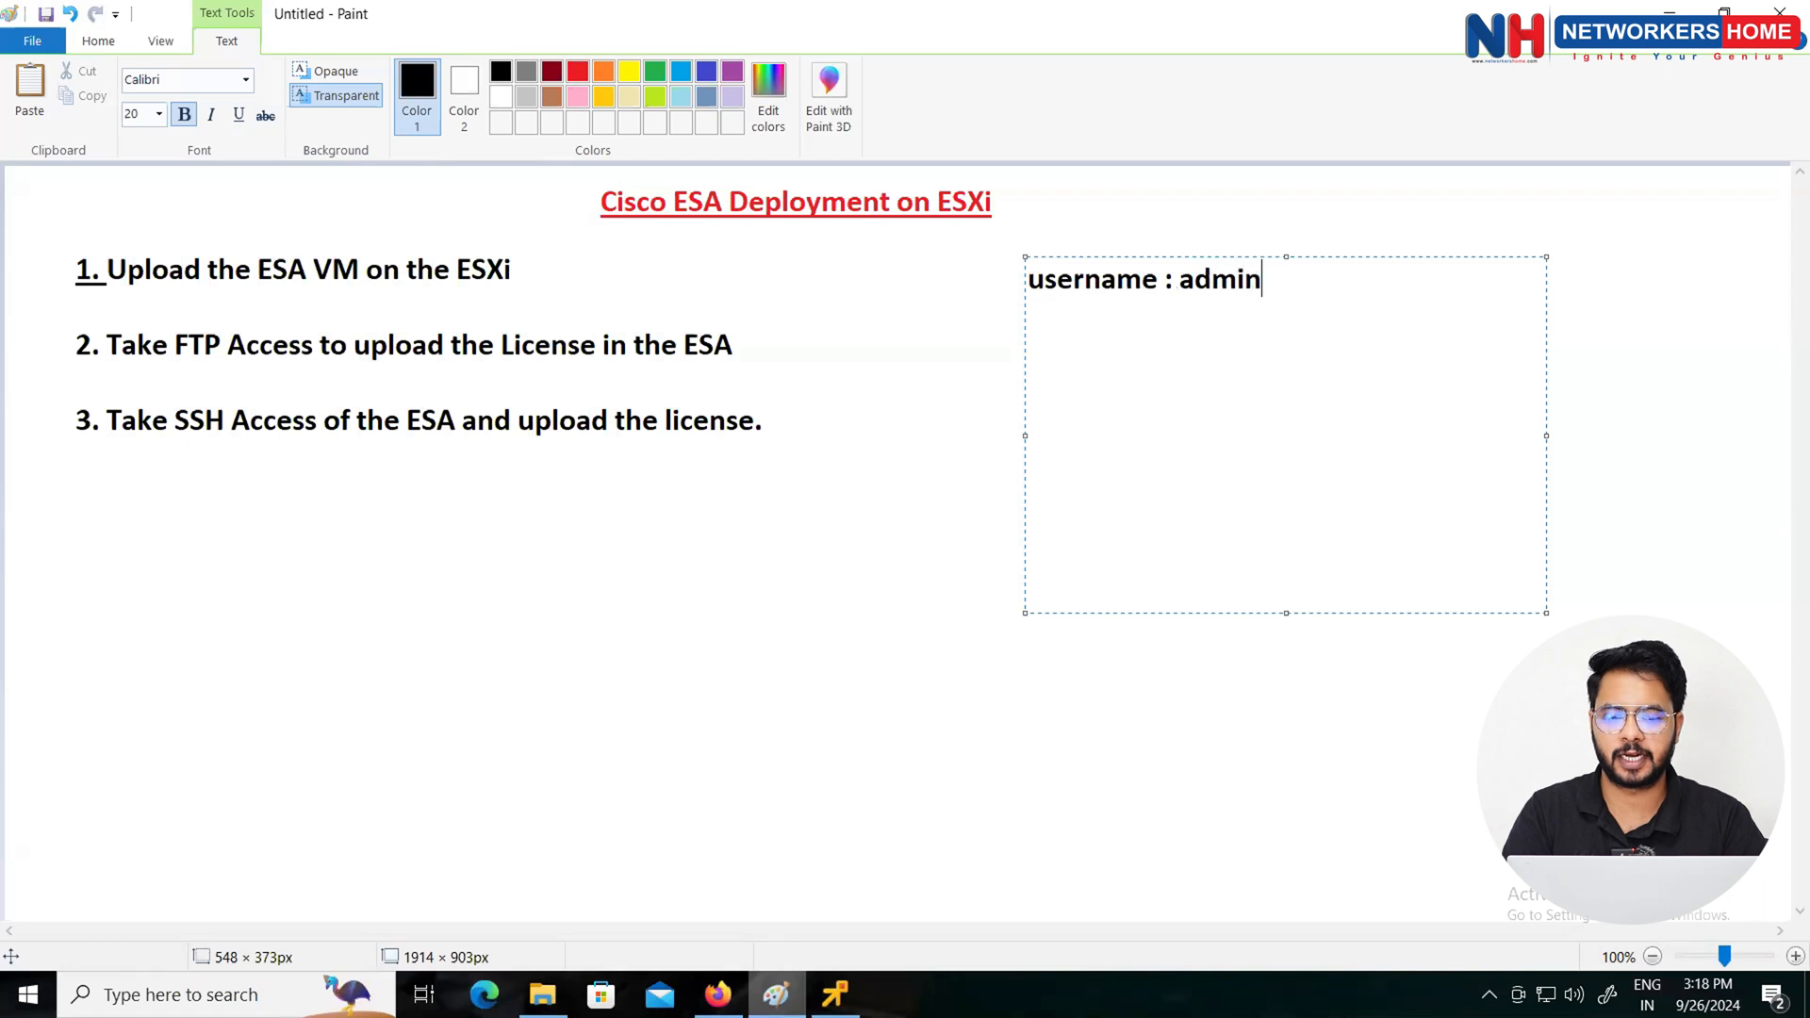
key(Return)
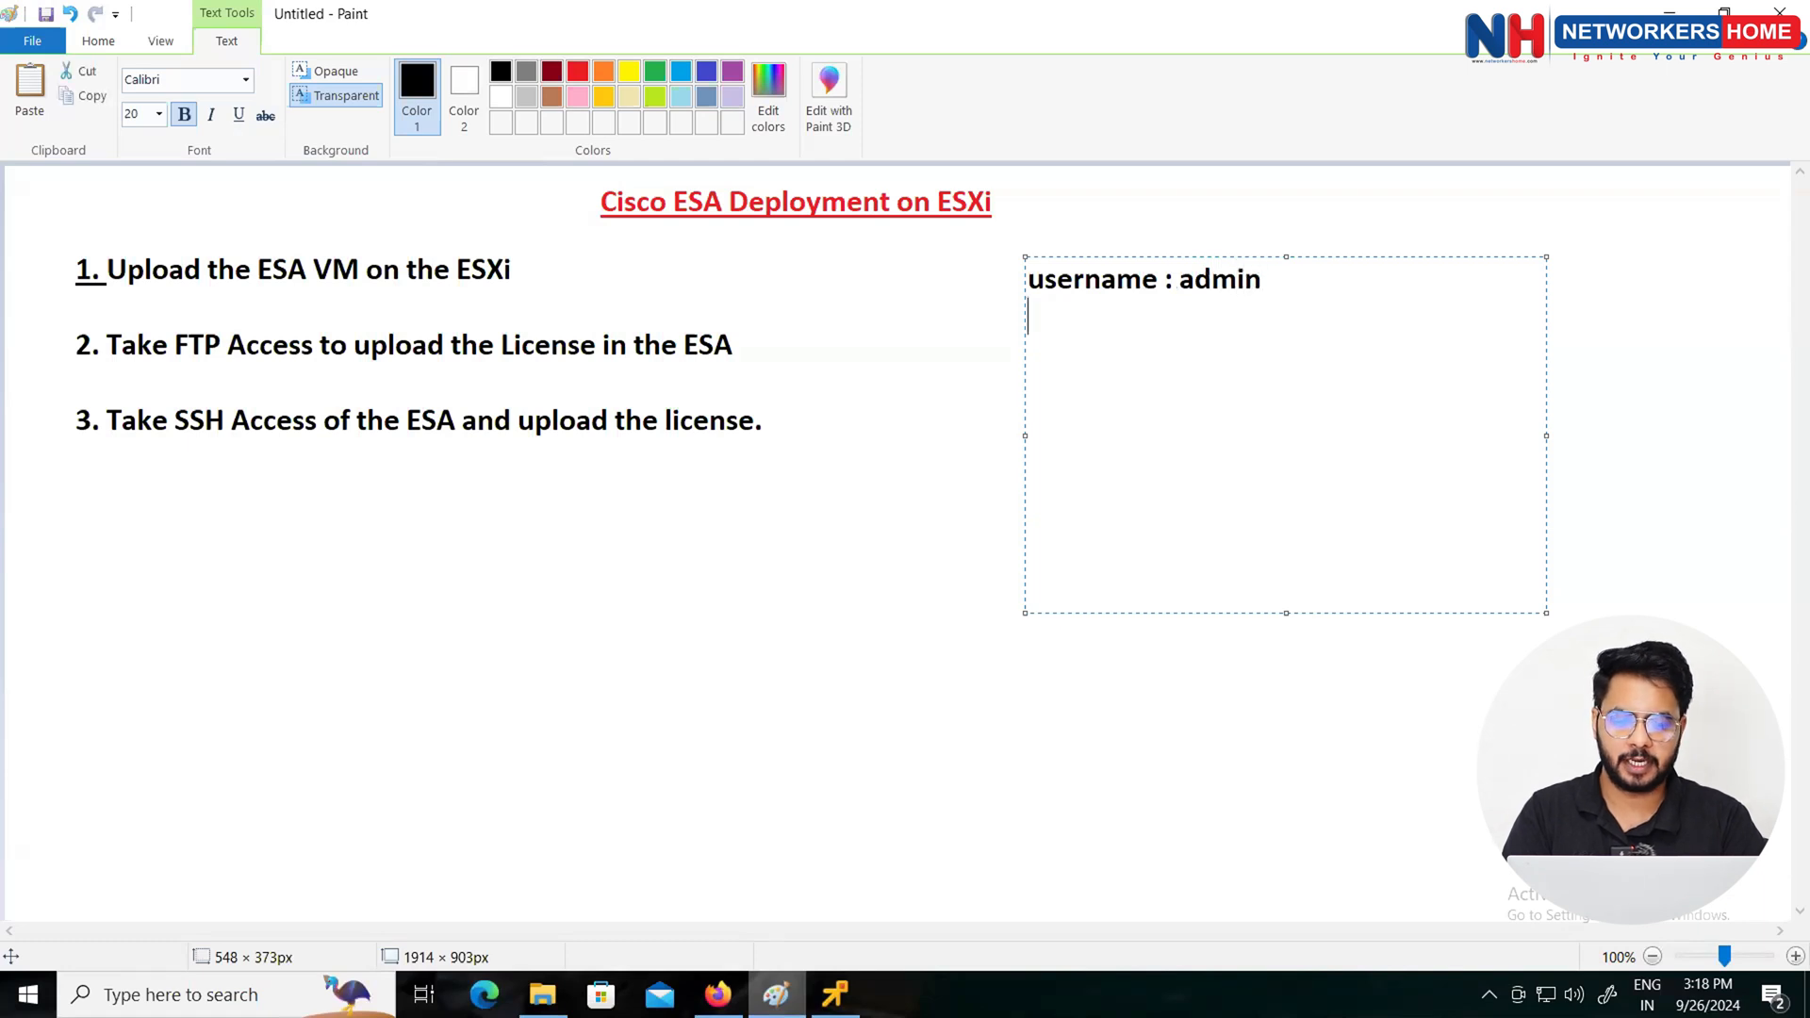
text(password )
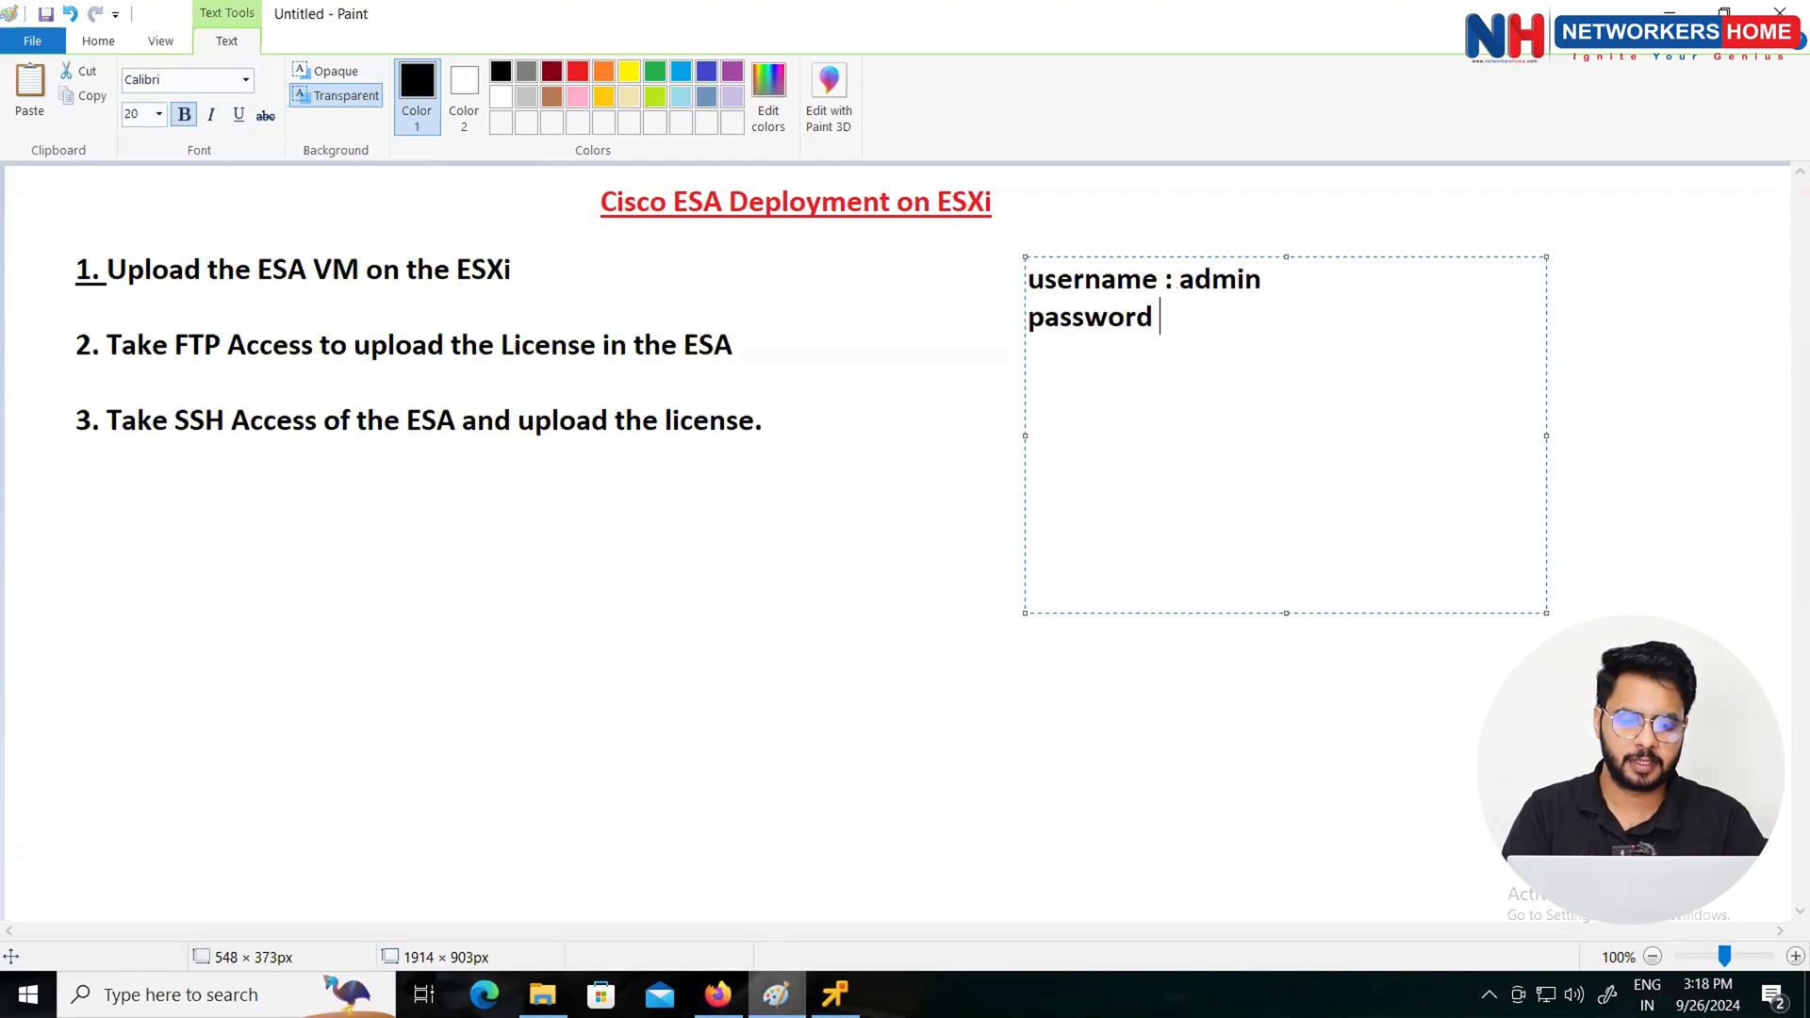
text(: )
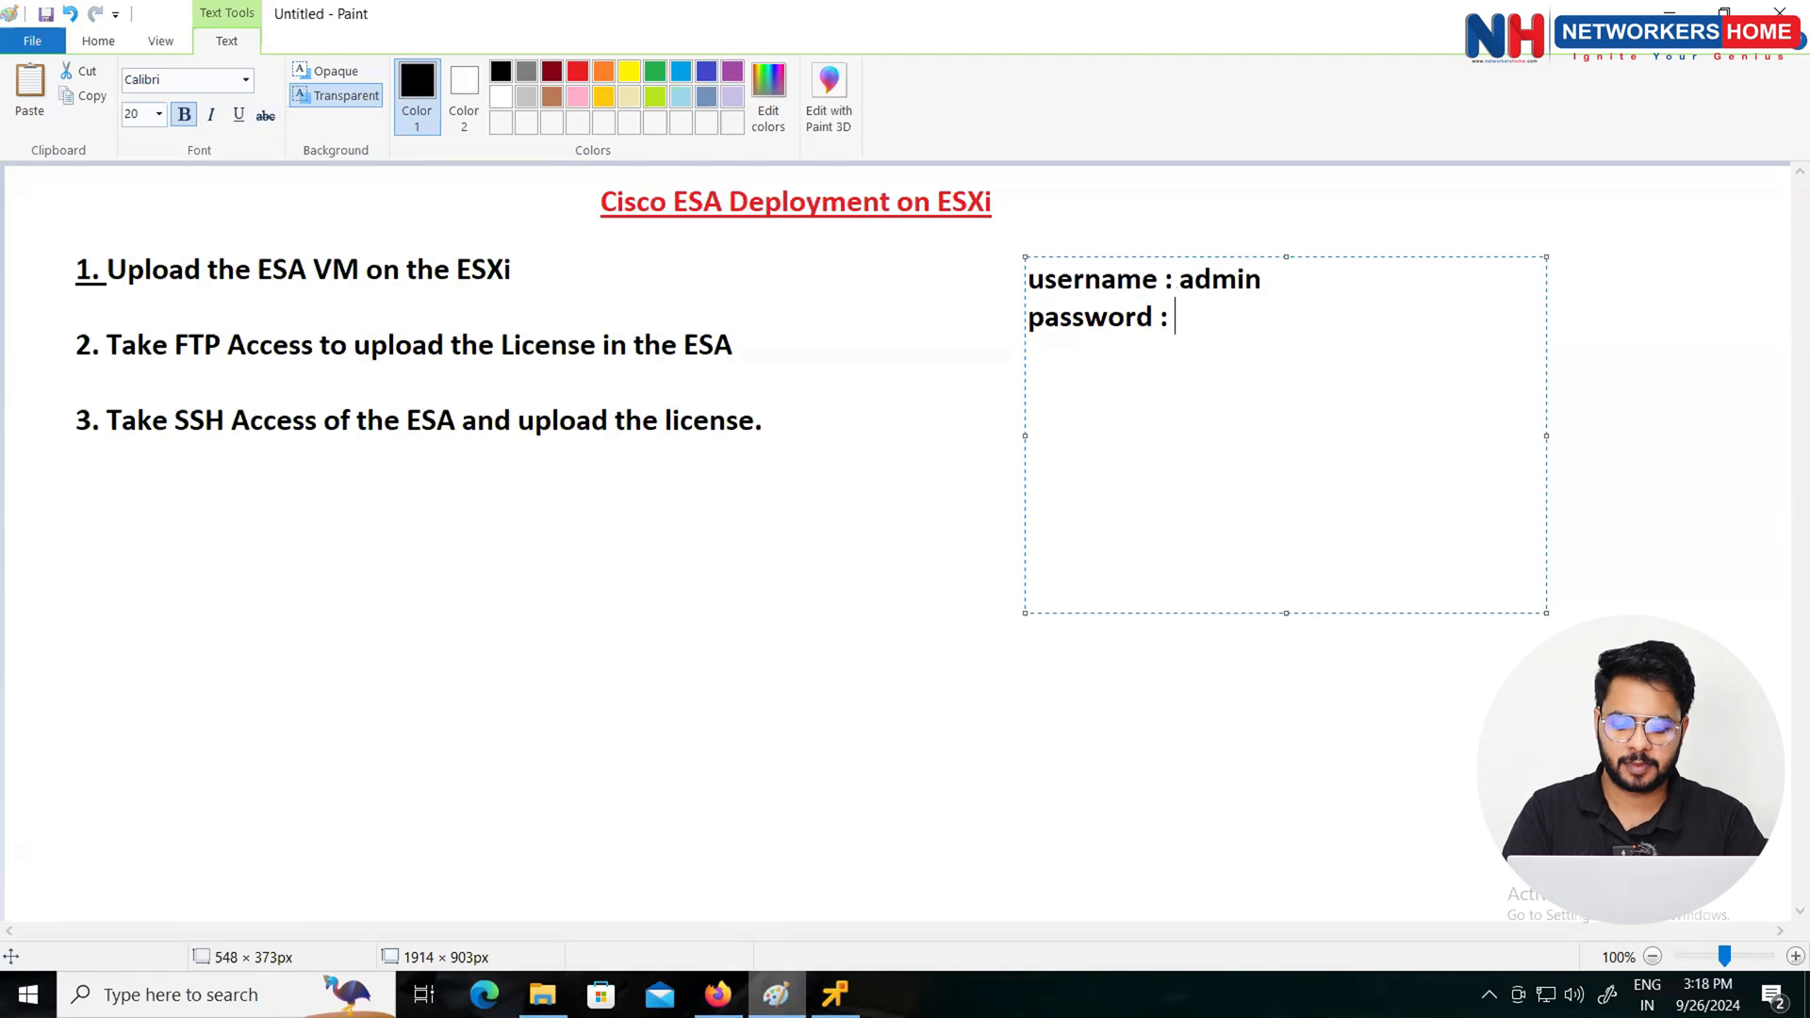
text(ironport)
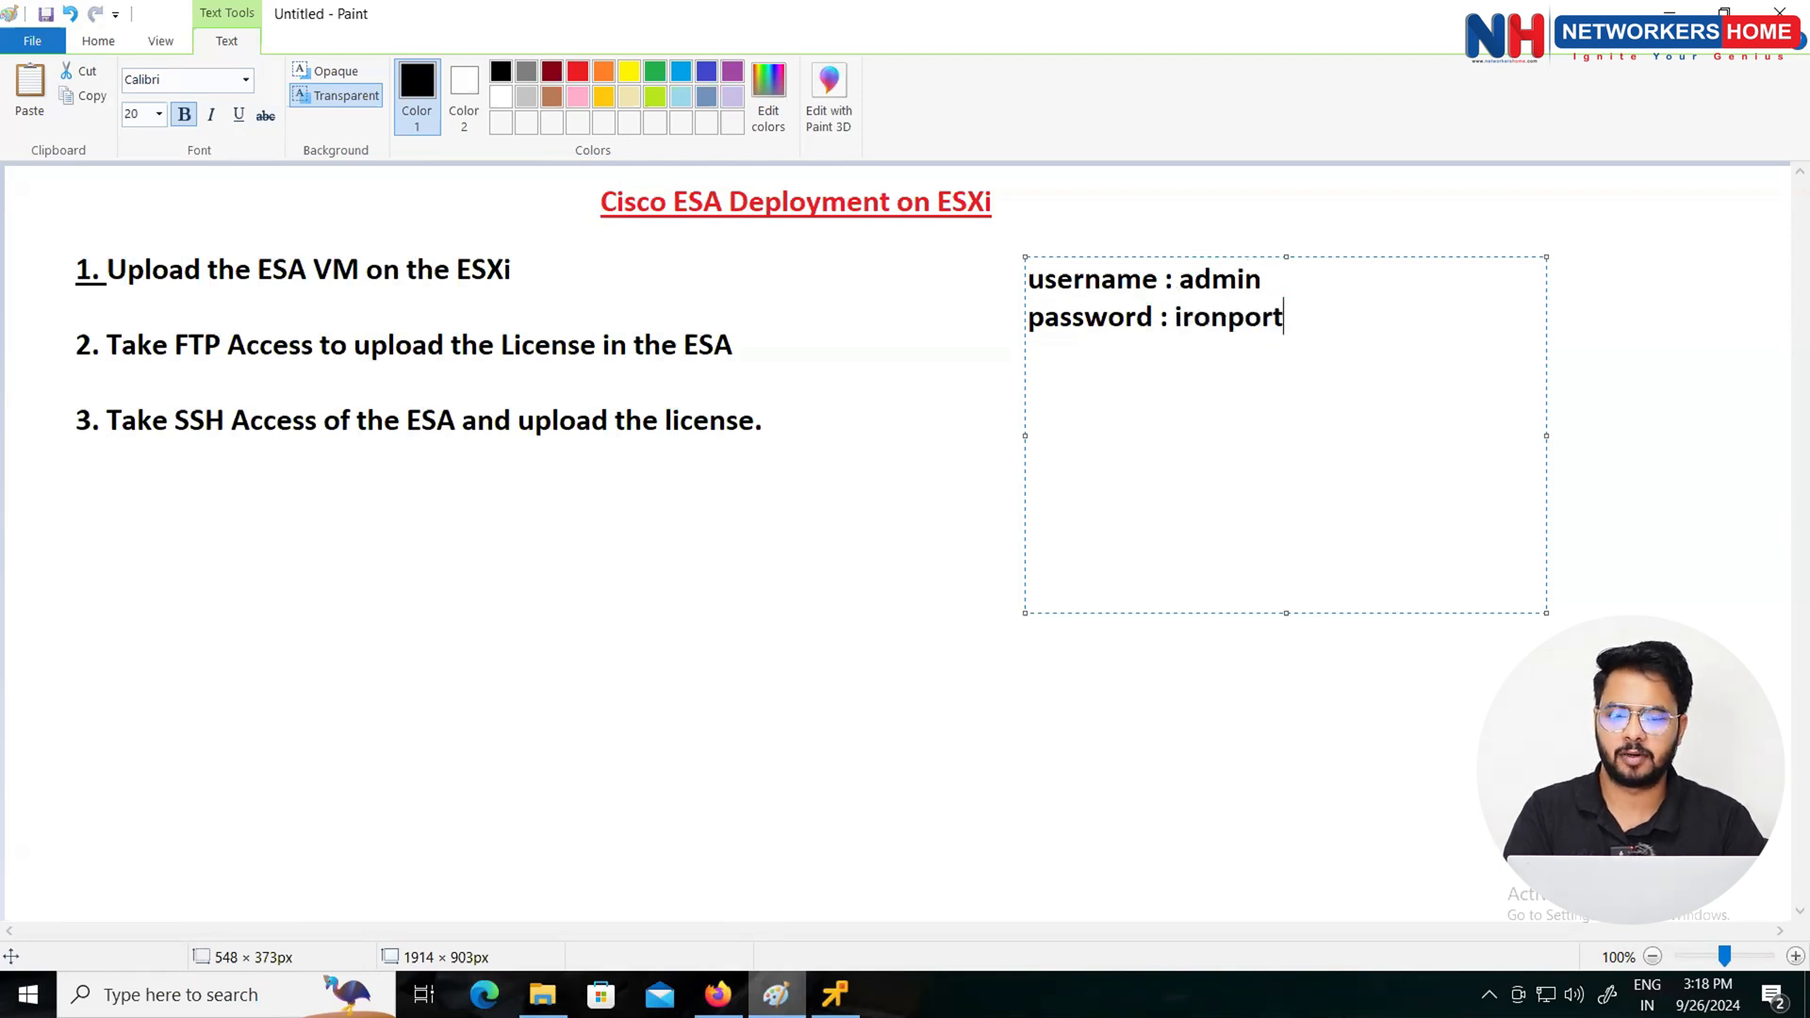
click(885, 626)
Step: Log in to the console as admin with the default password and pass the serial number notice
key(alt+Tab)
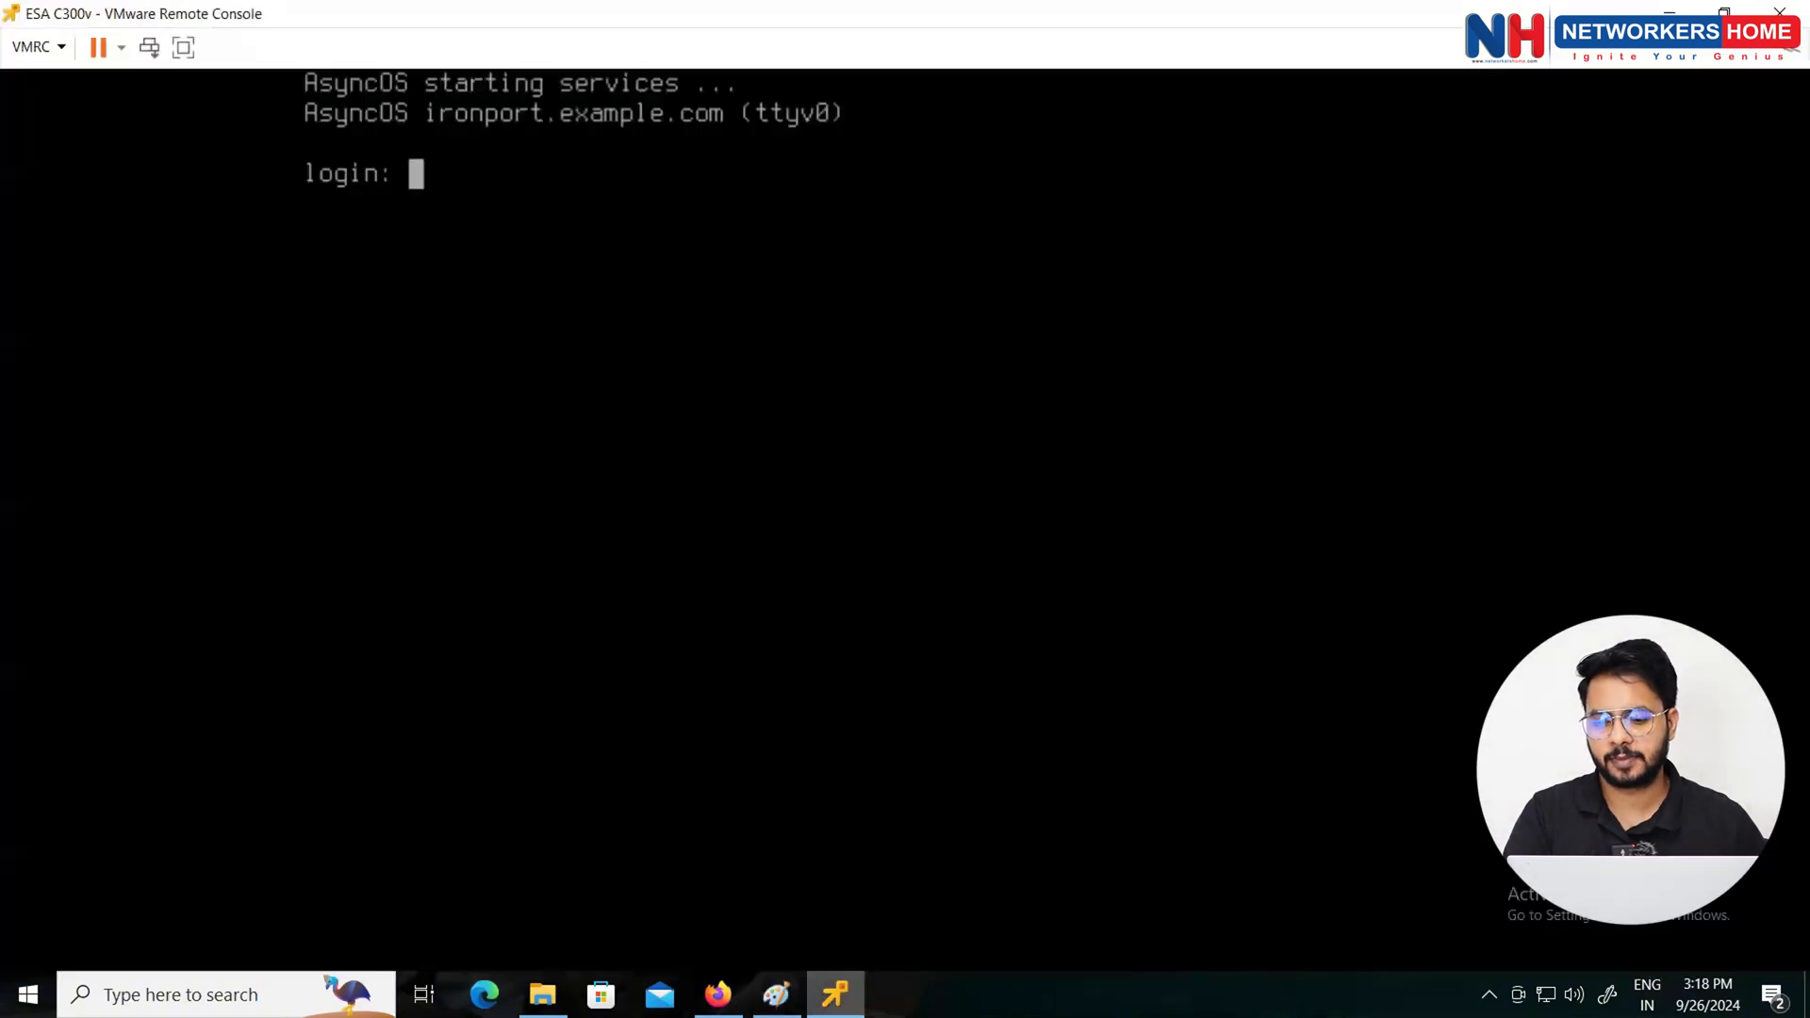
text(admin)
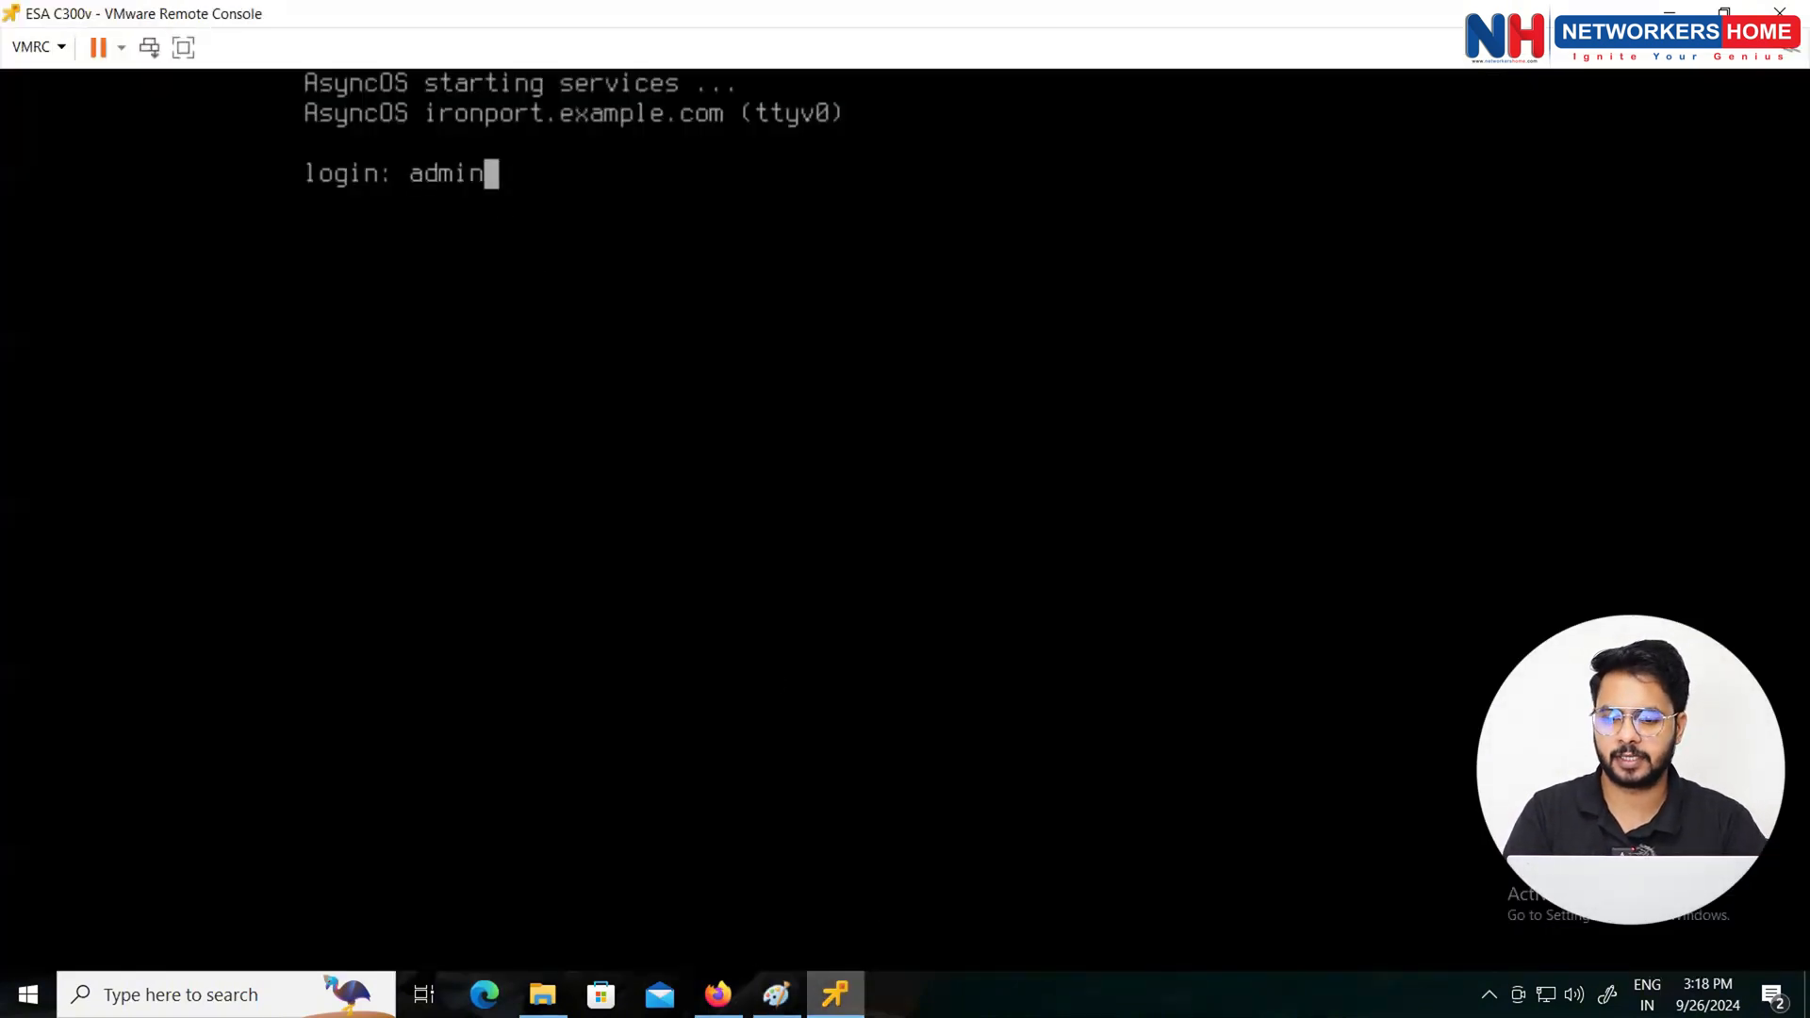
key(Return)
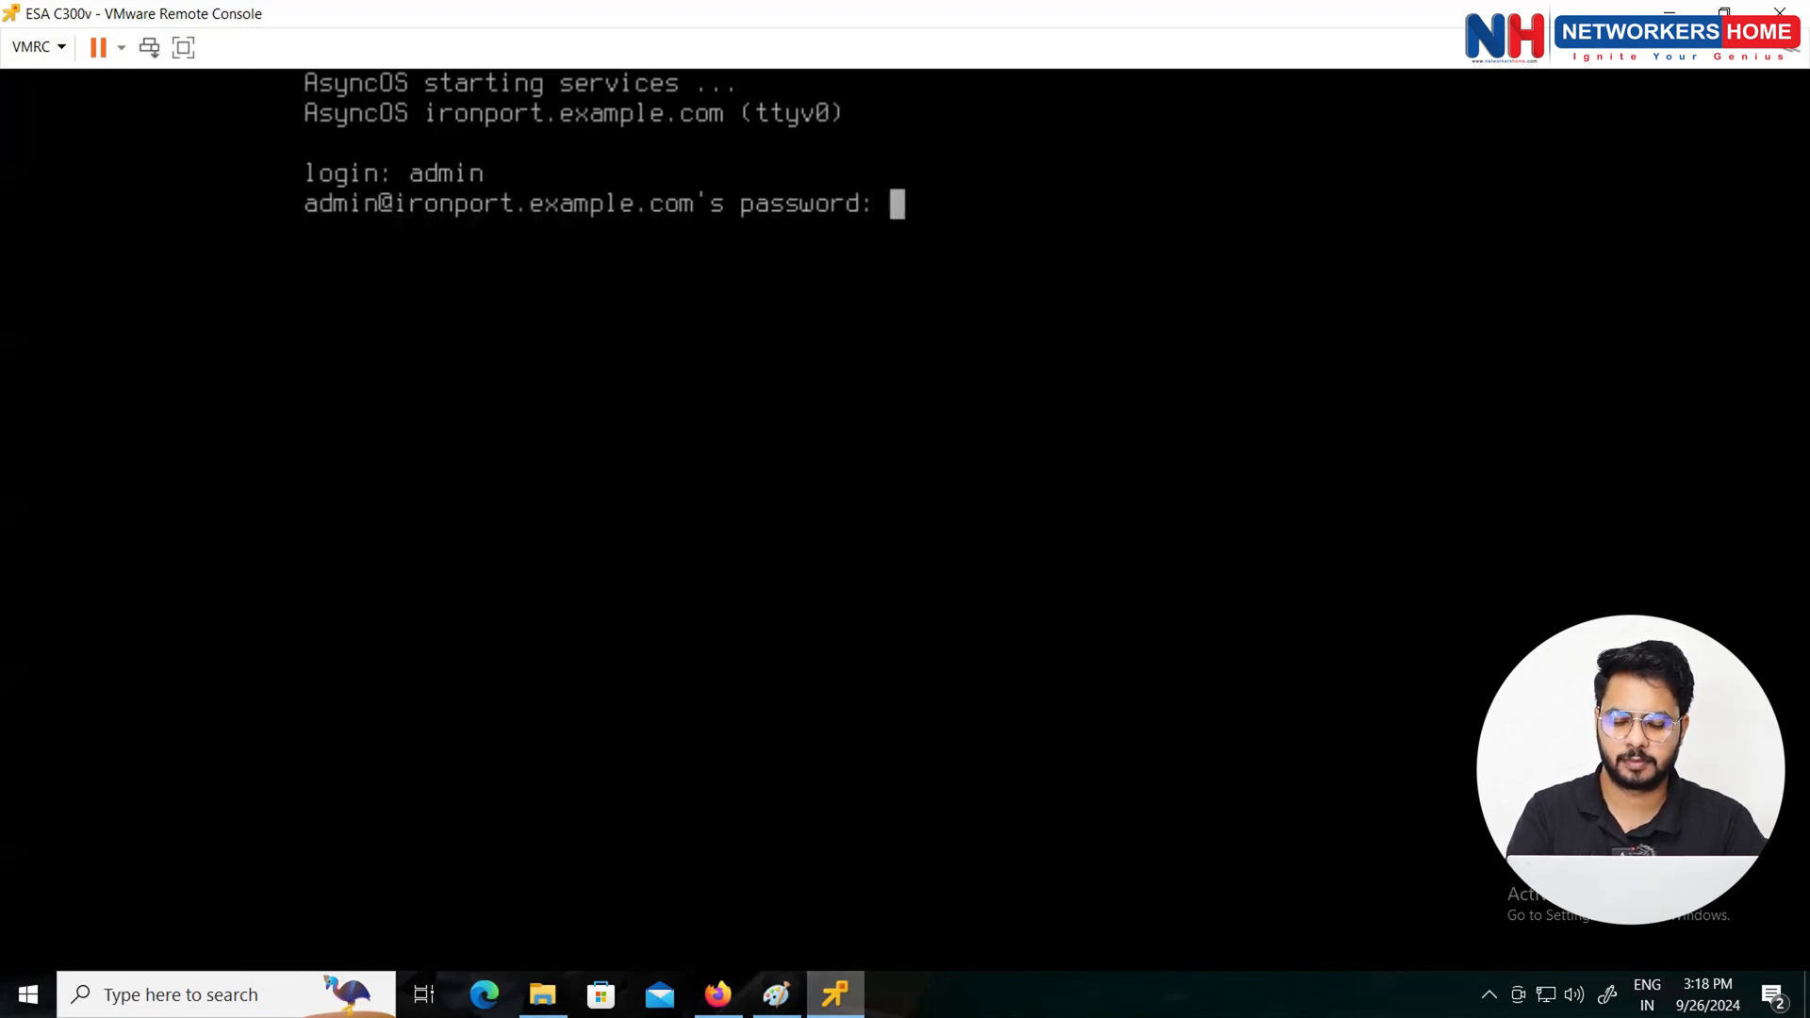
key(Return)
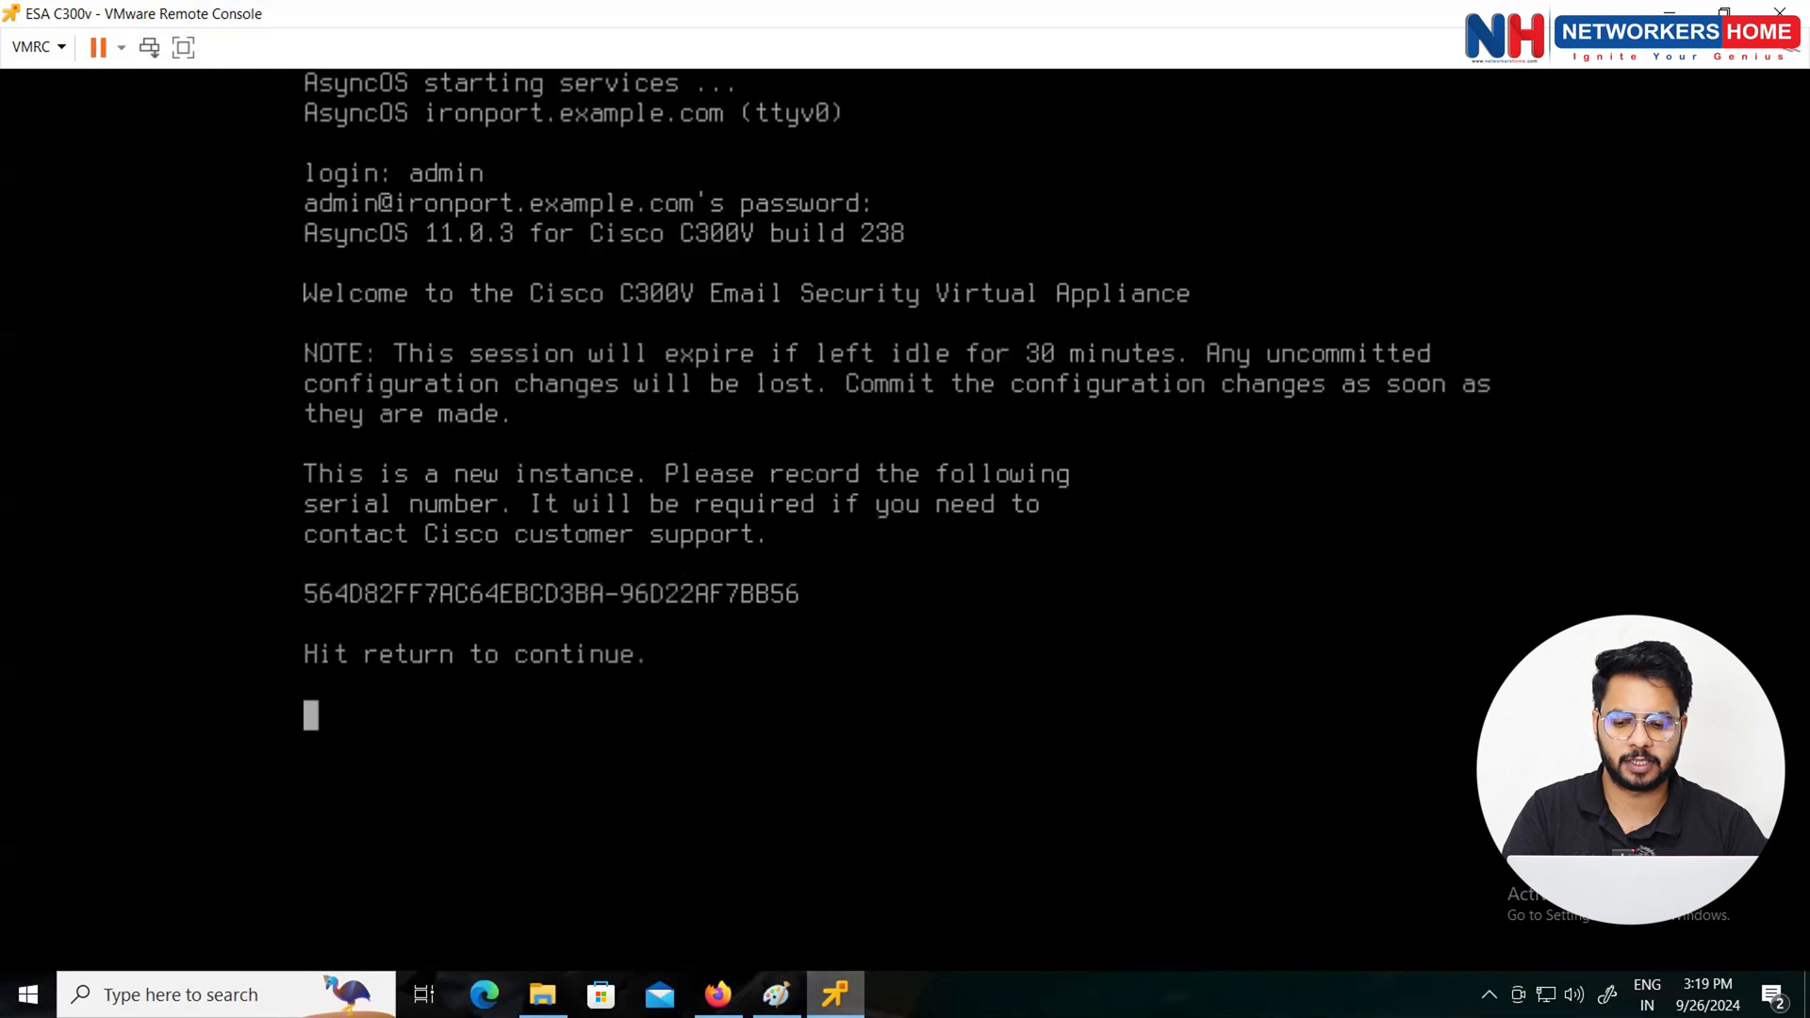
key(Return)
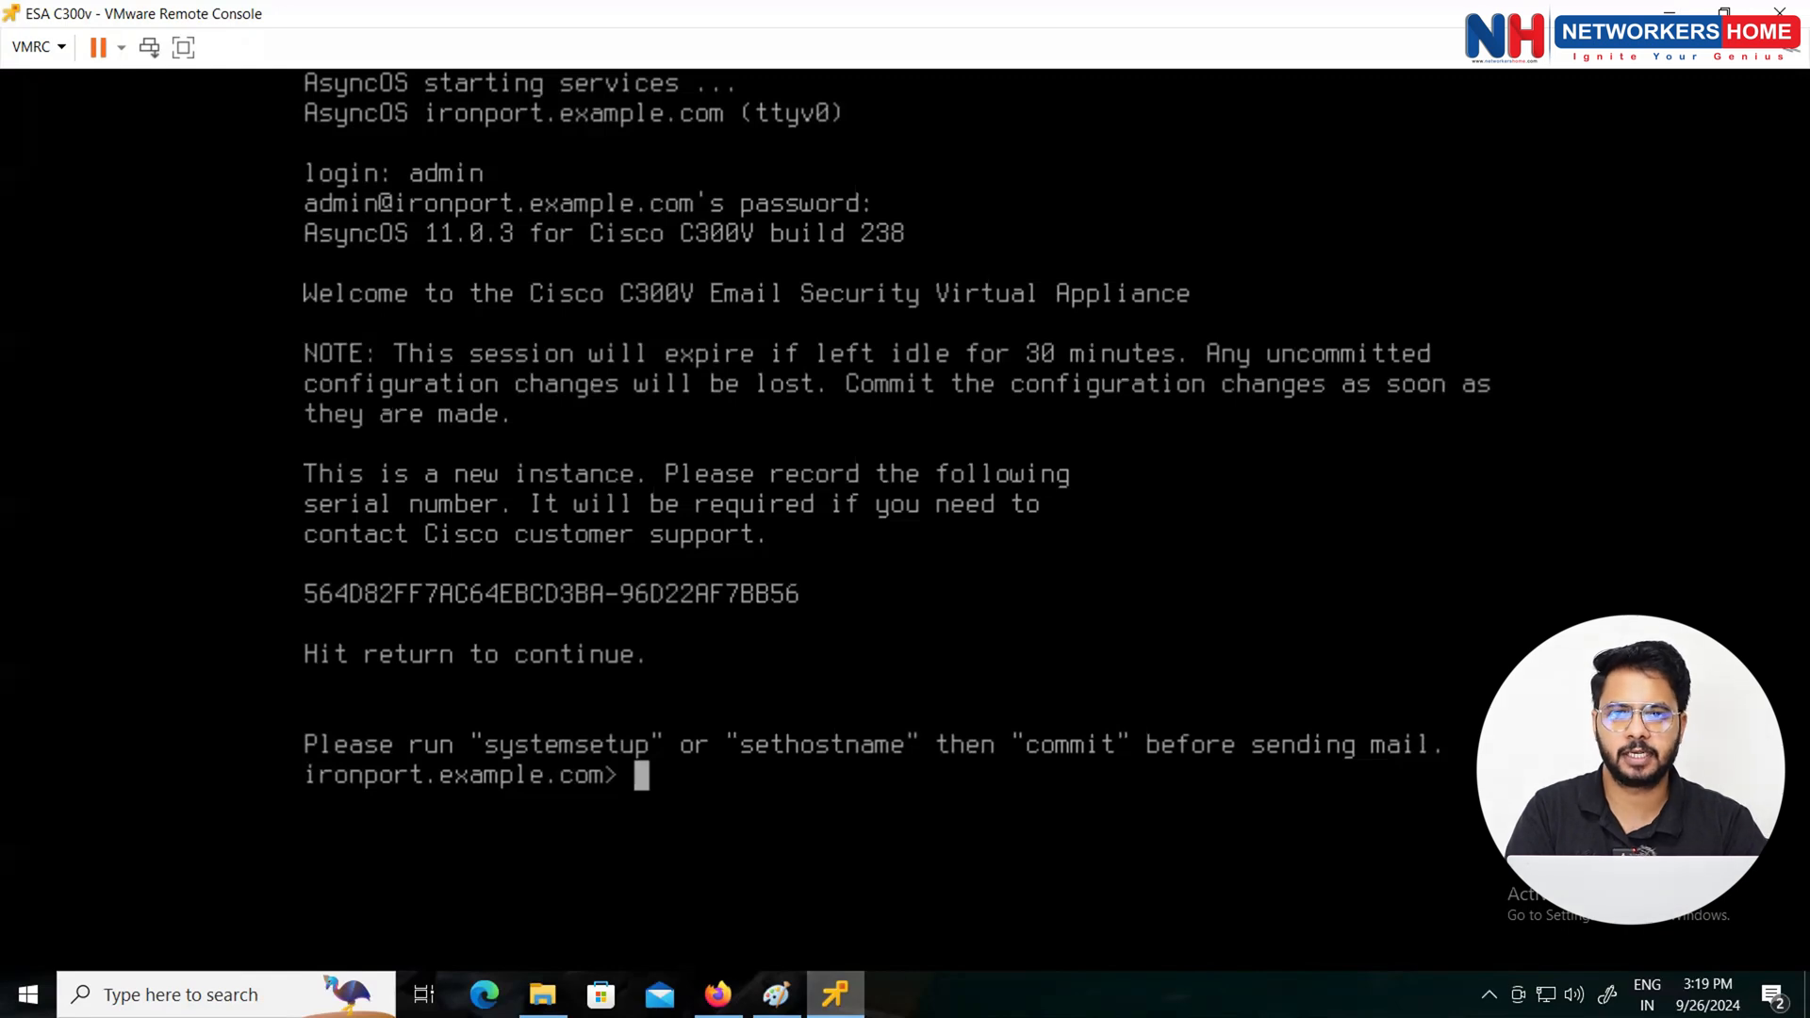
Step: Run interfaceconfig and choose to edit interface 1, Management
text(interfa)
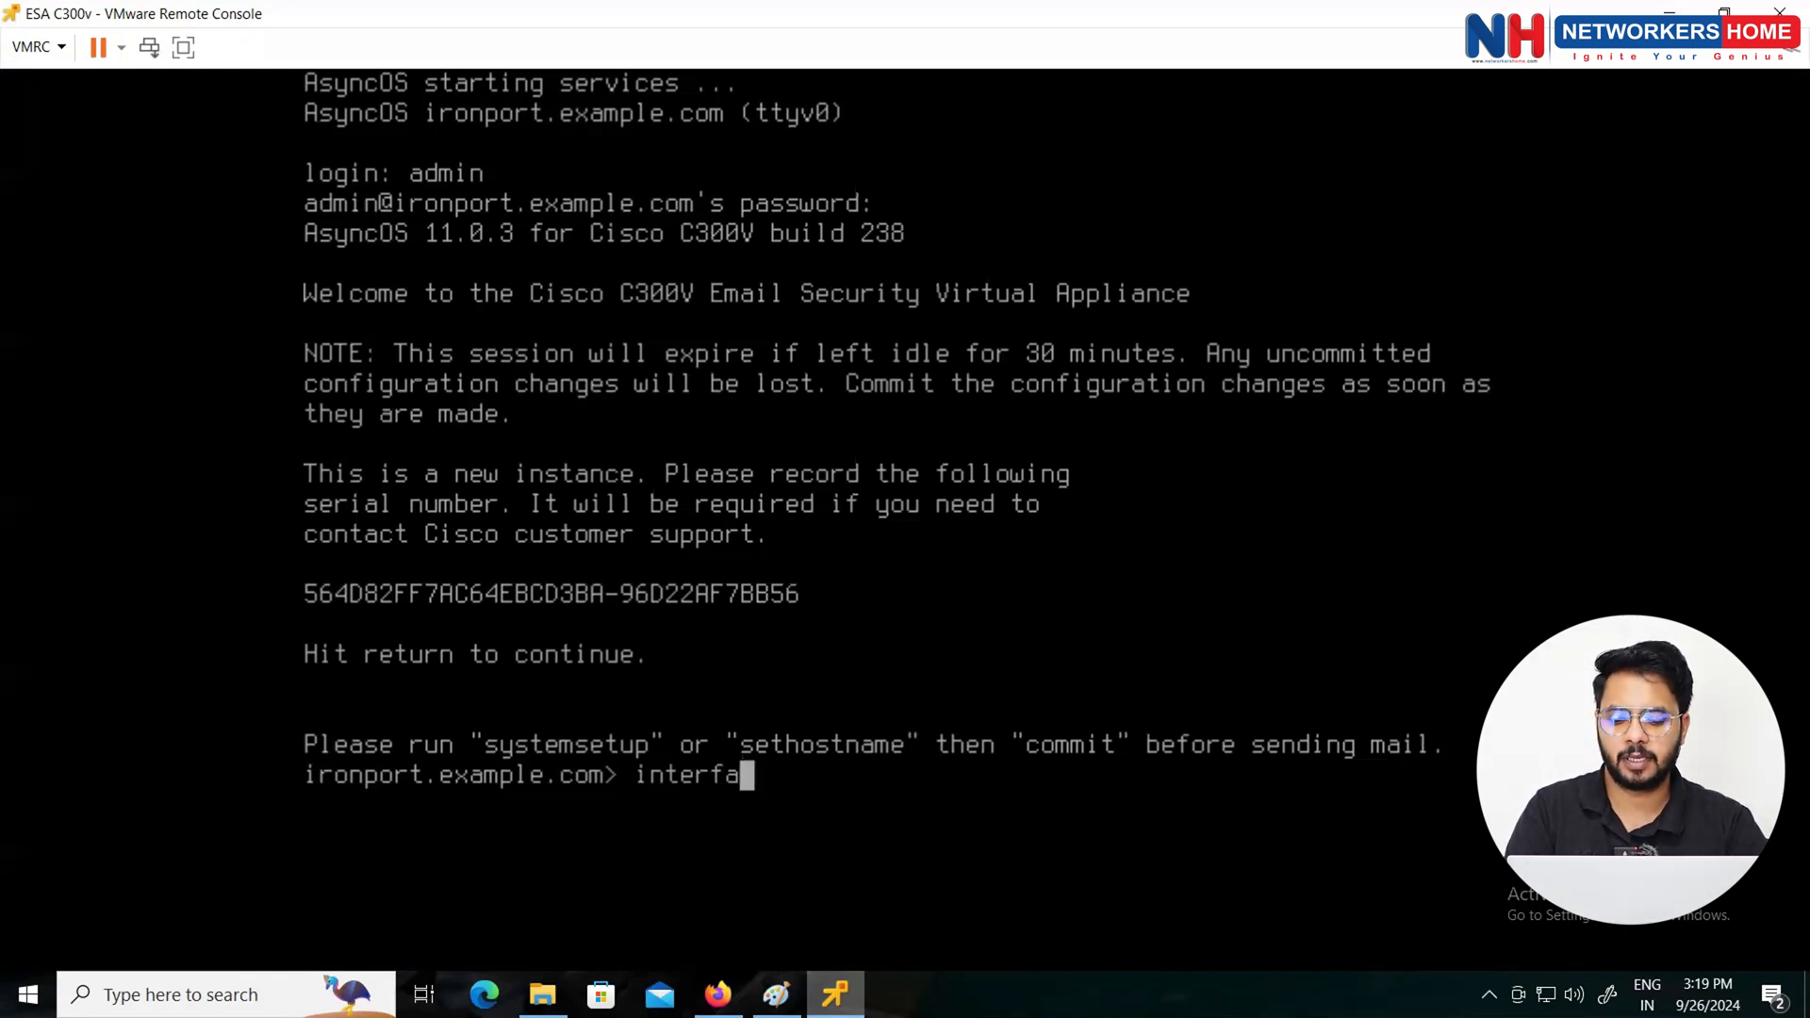
text(ceconfig)
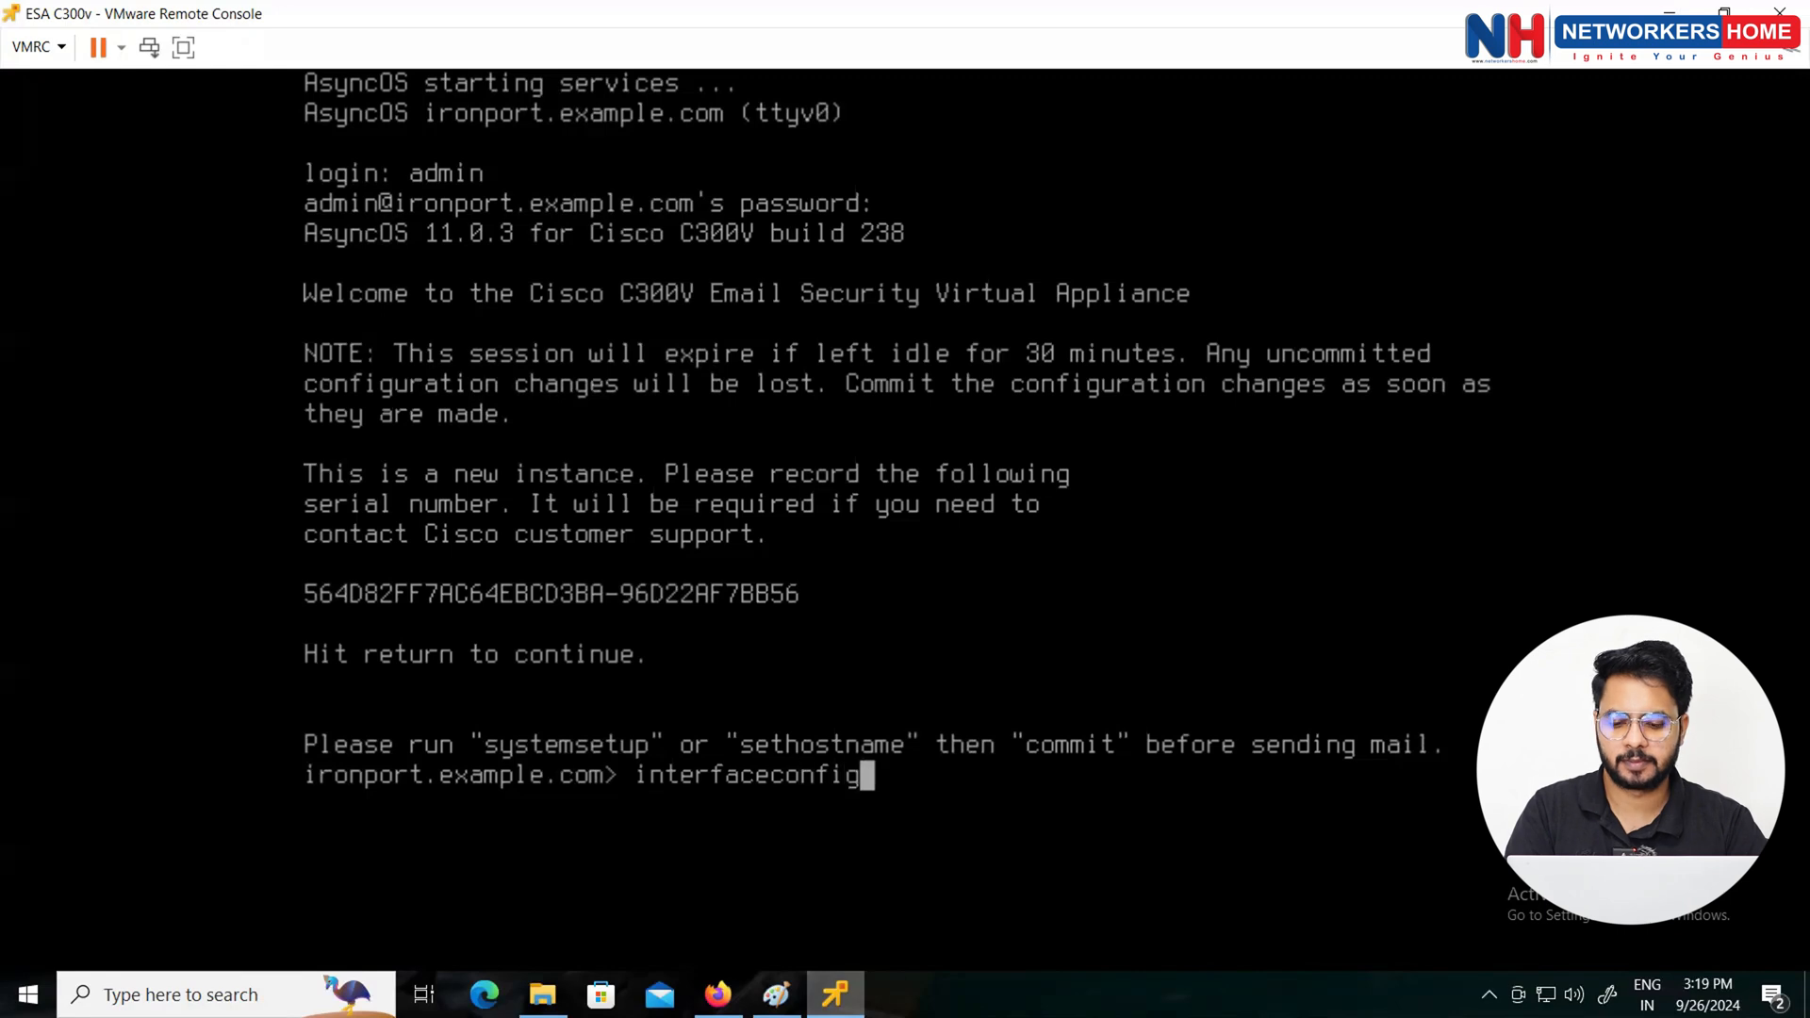
key(Return)
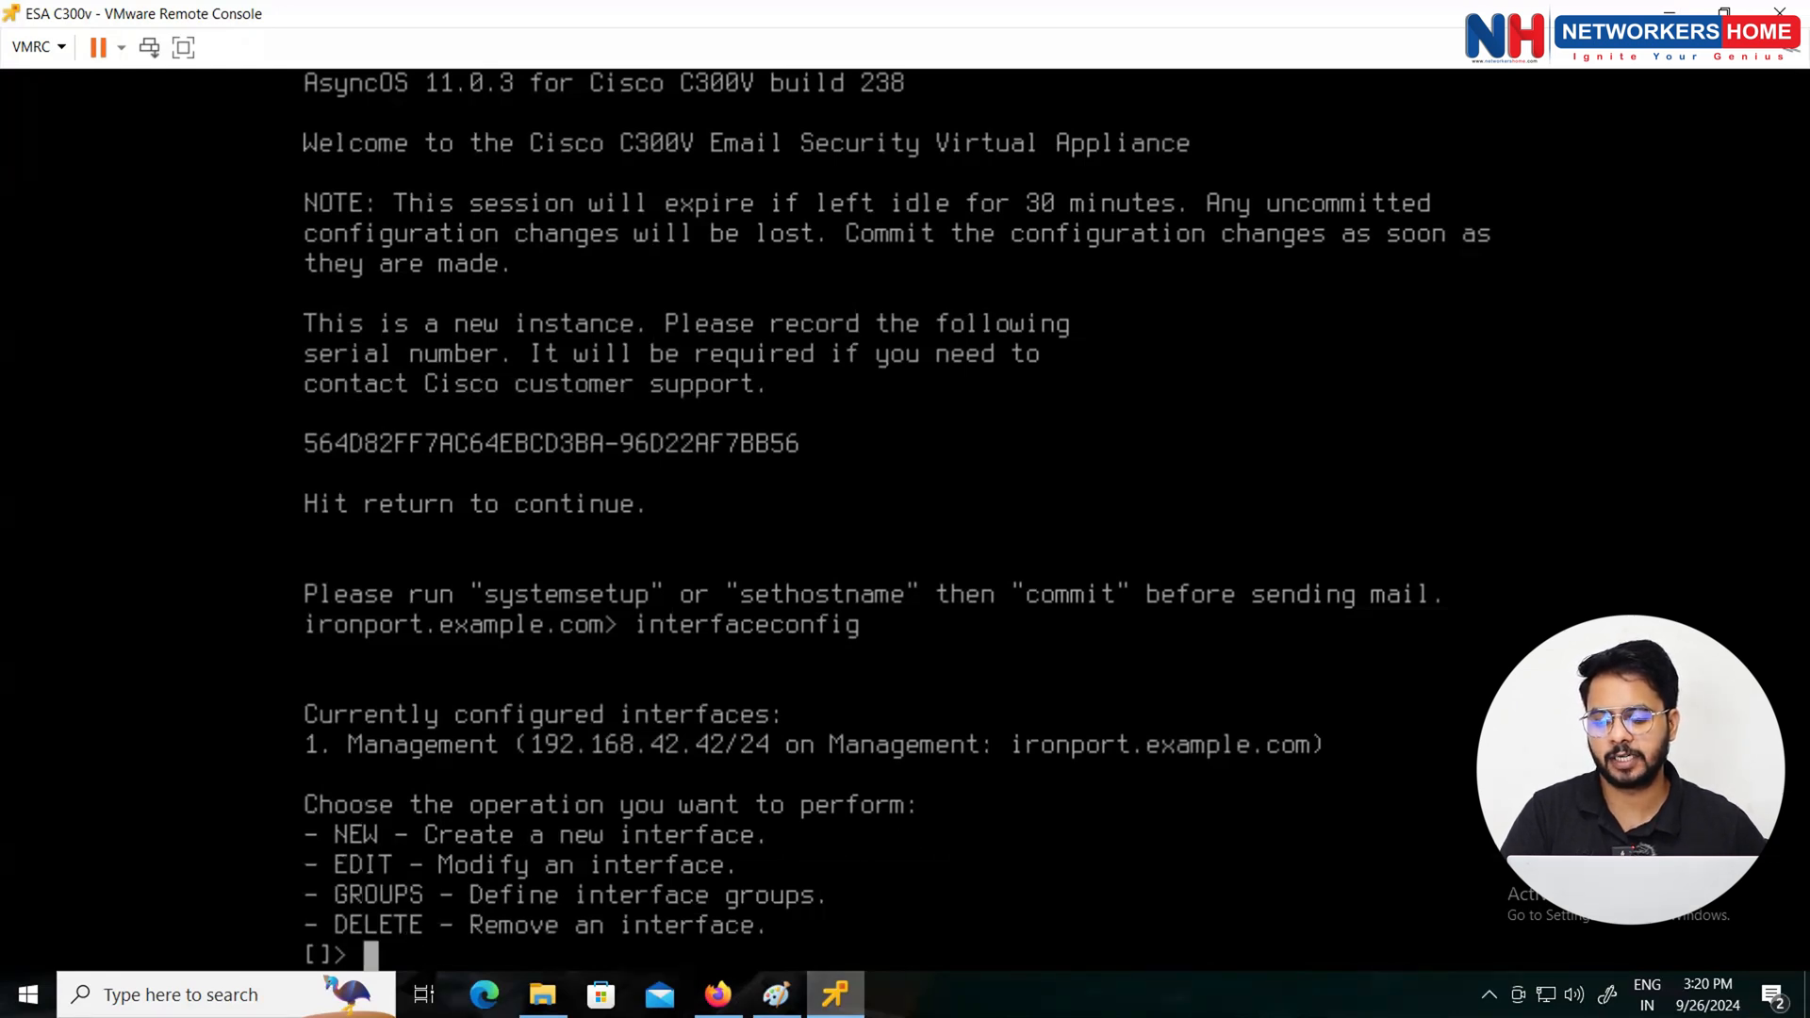
text(edit)
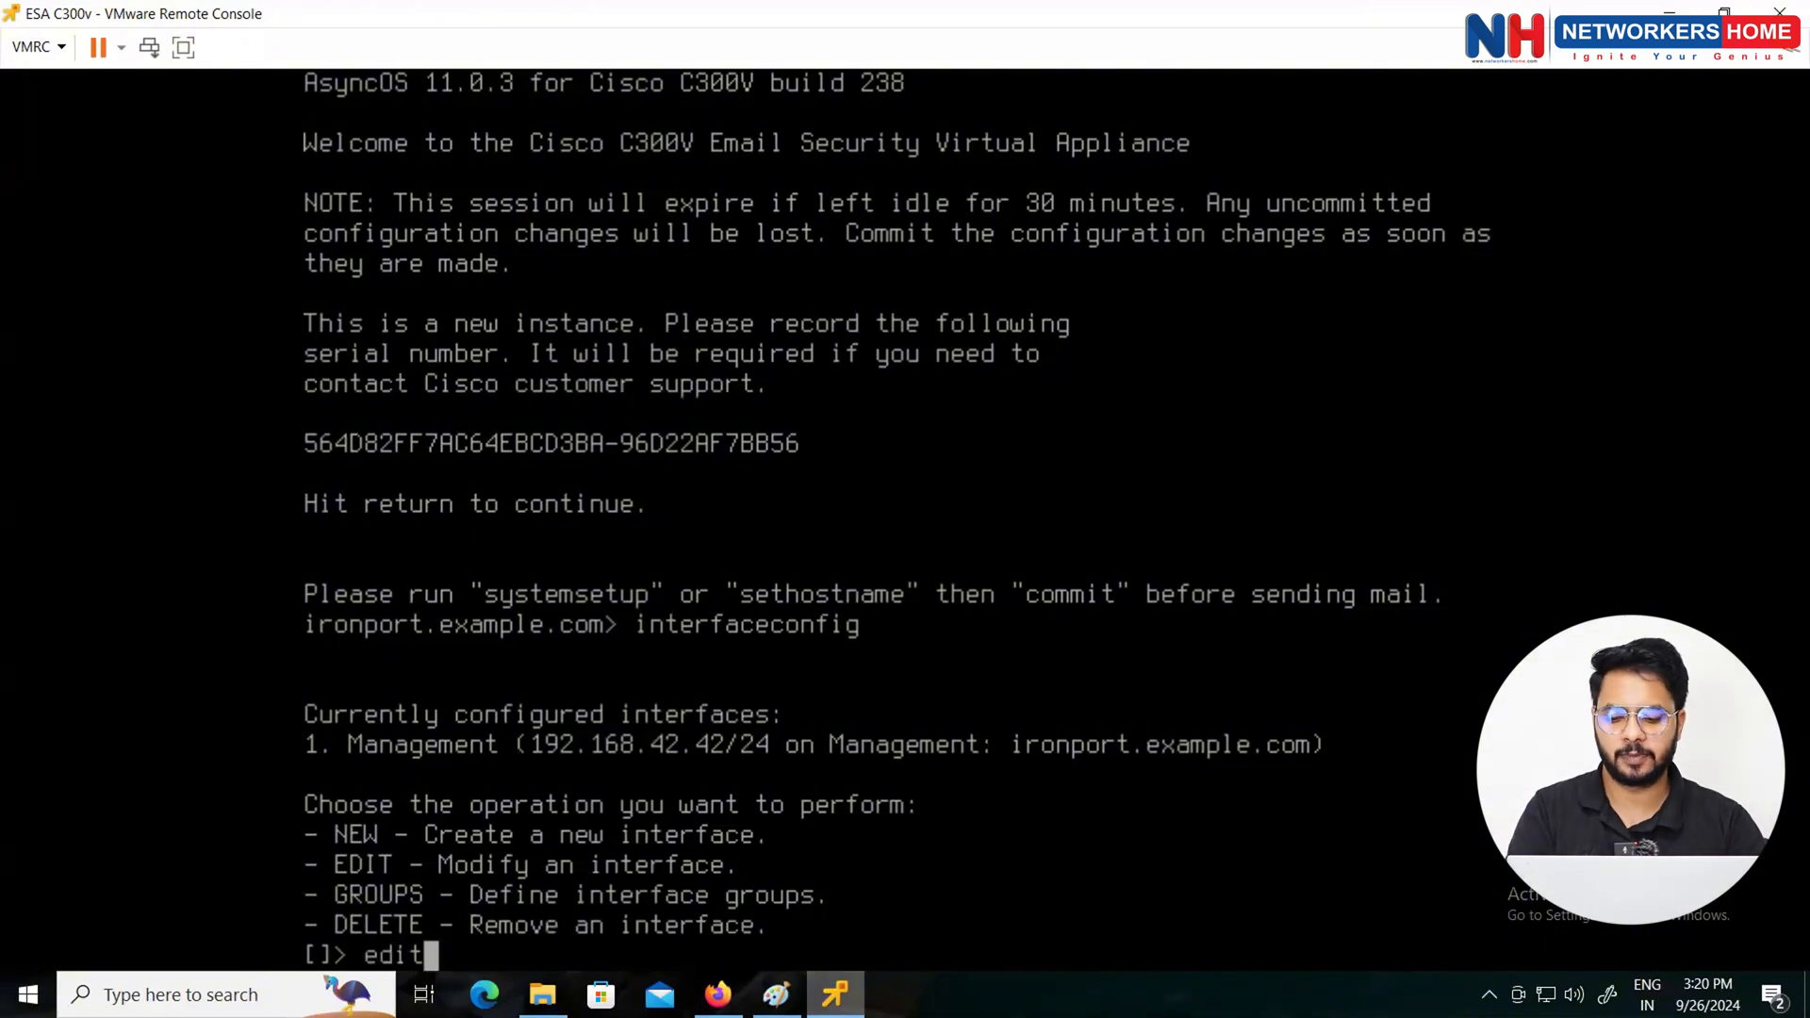
key(Return)
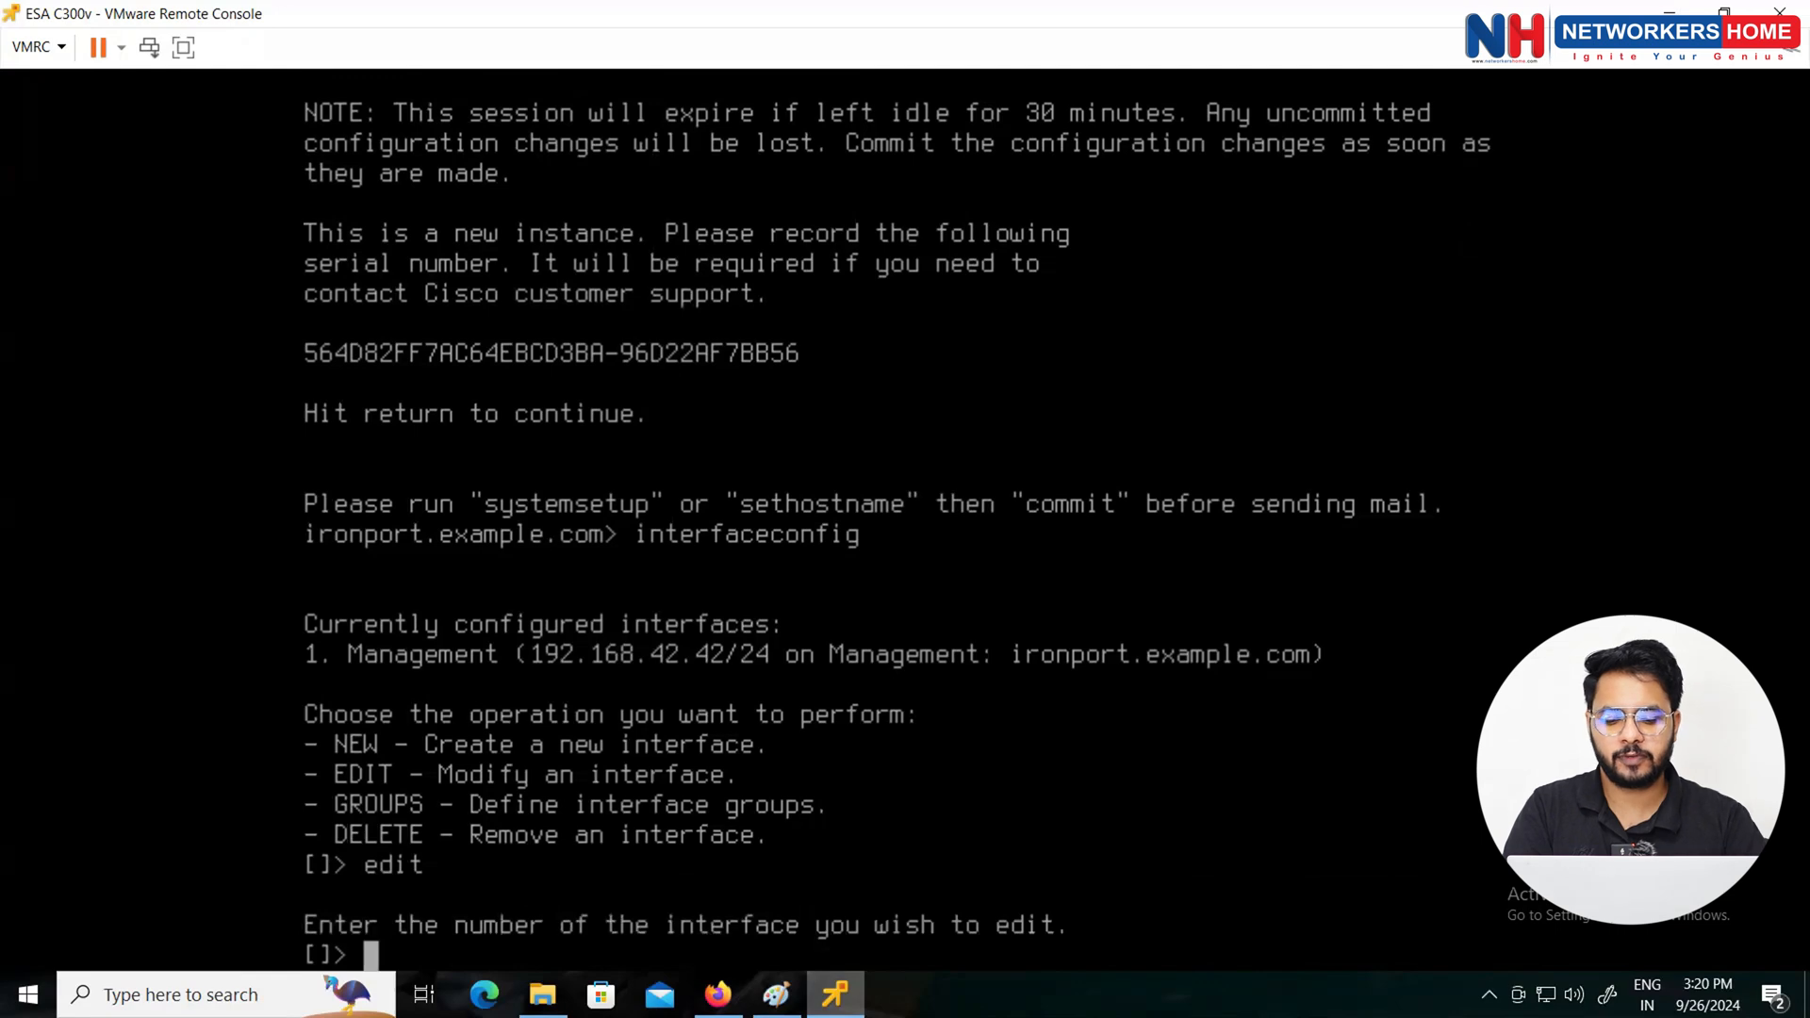
text(1)
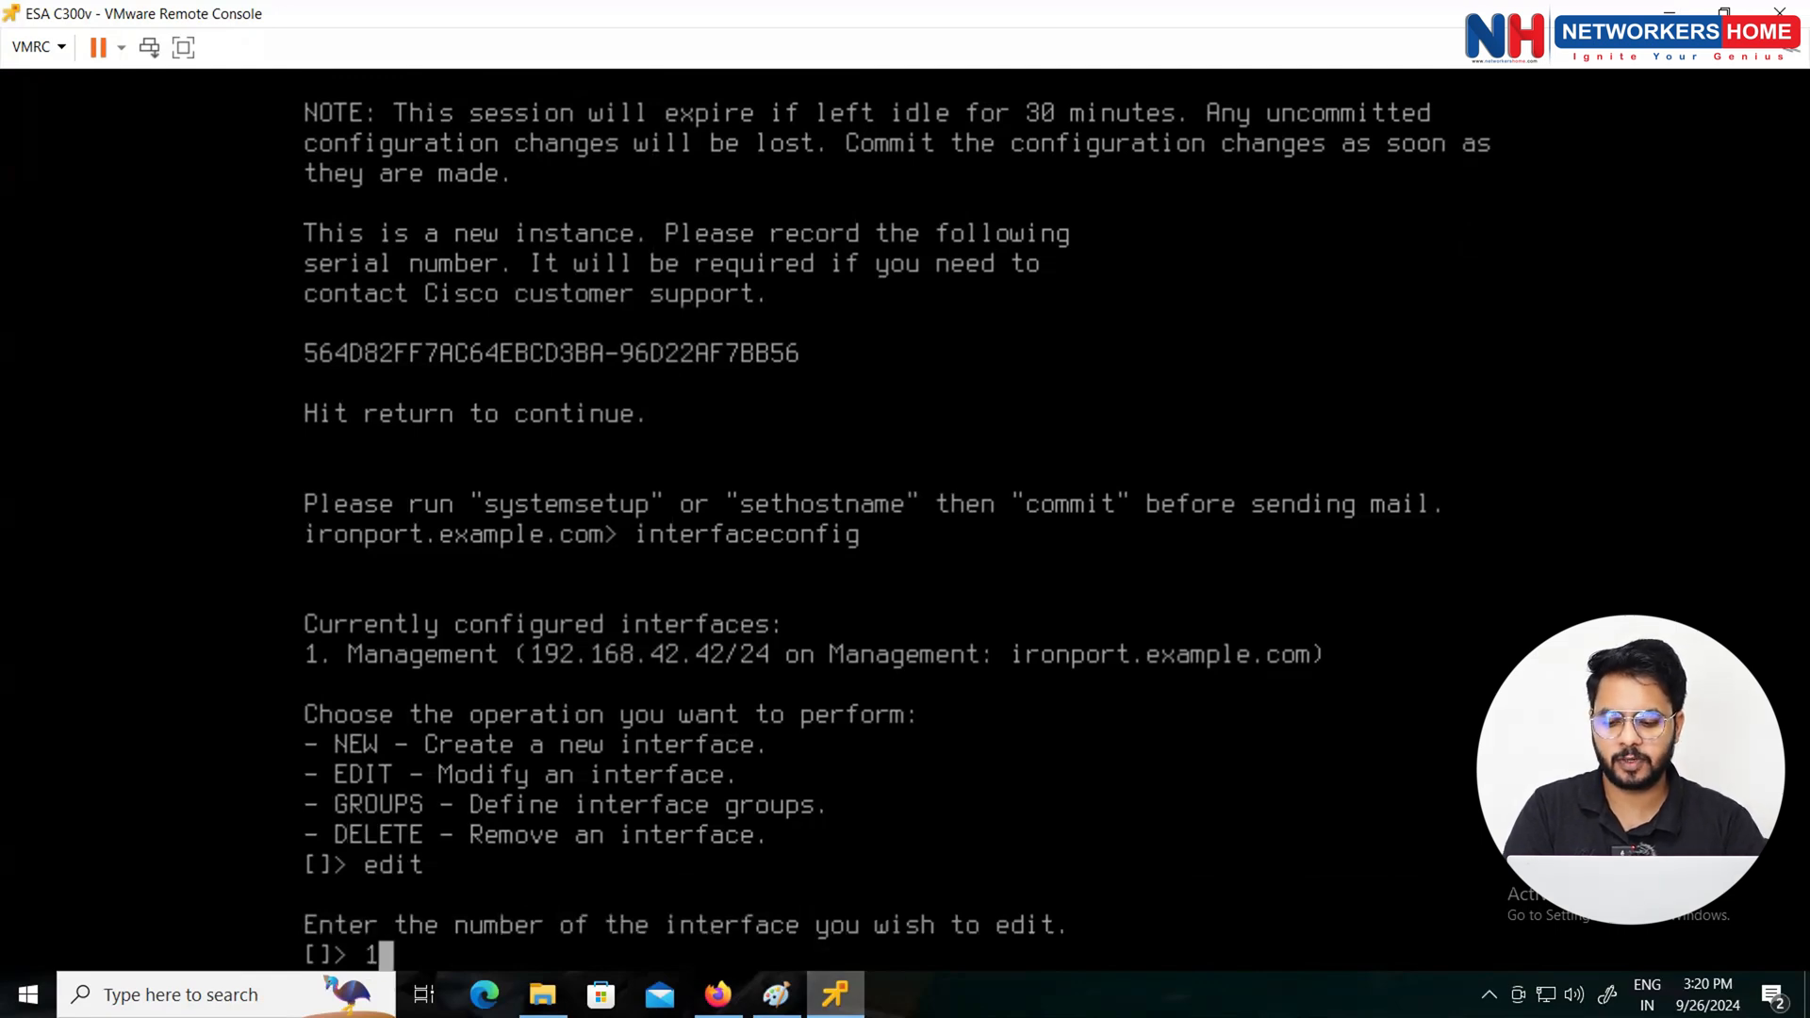
key(Return)
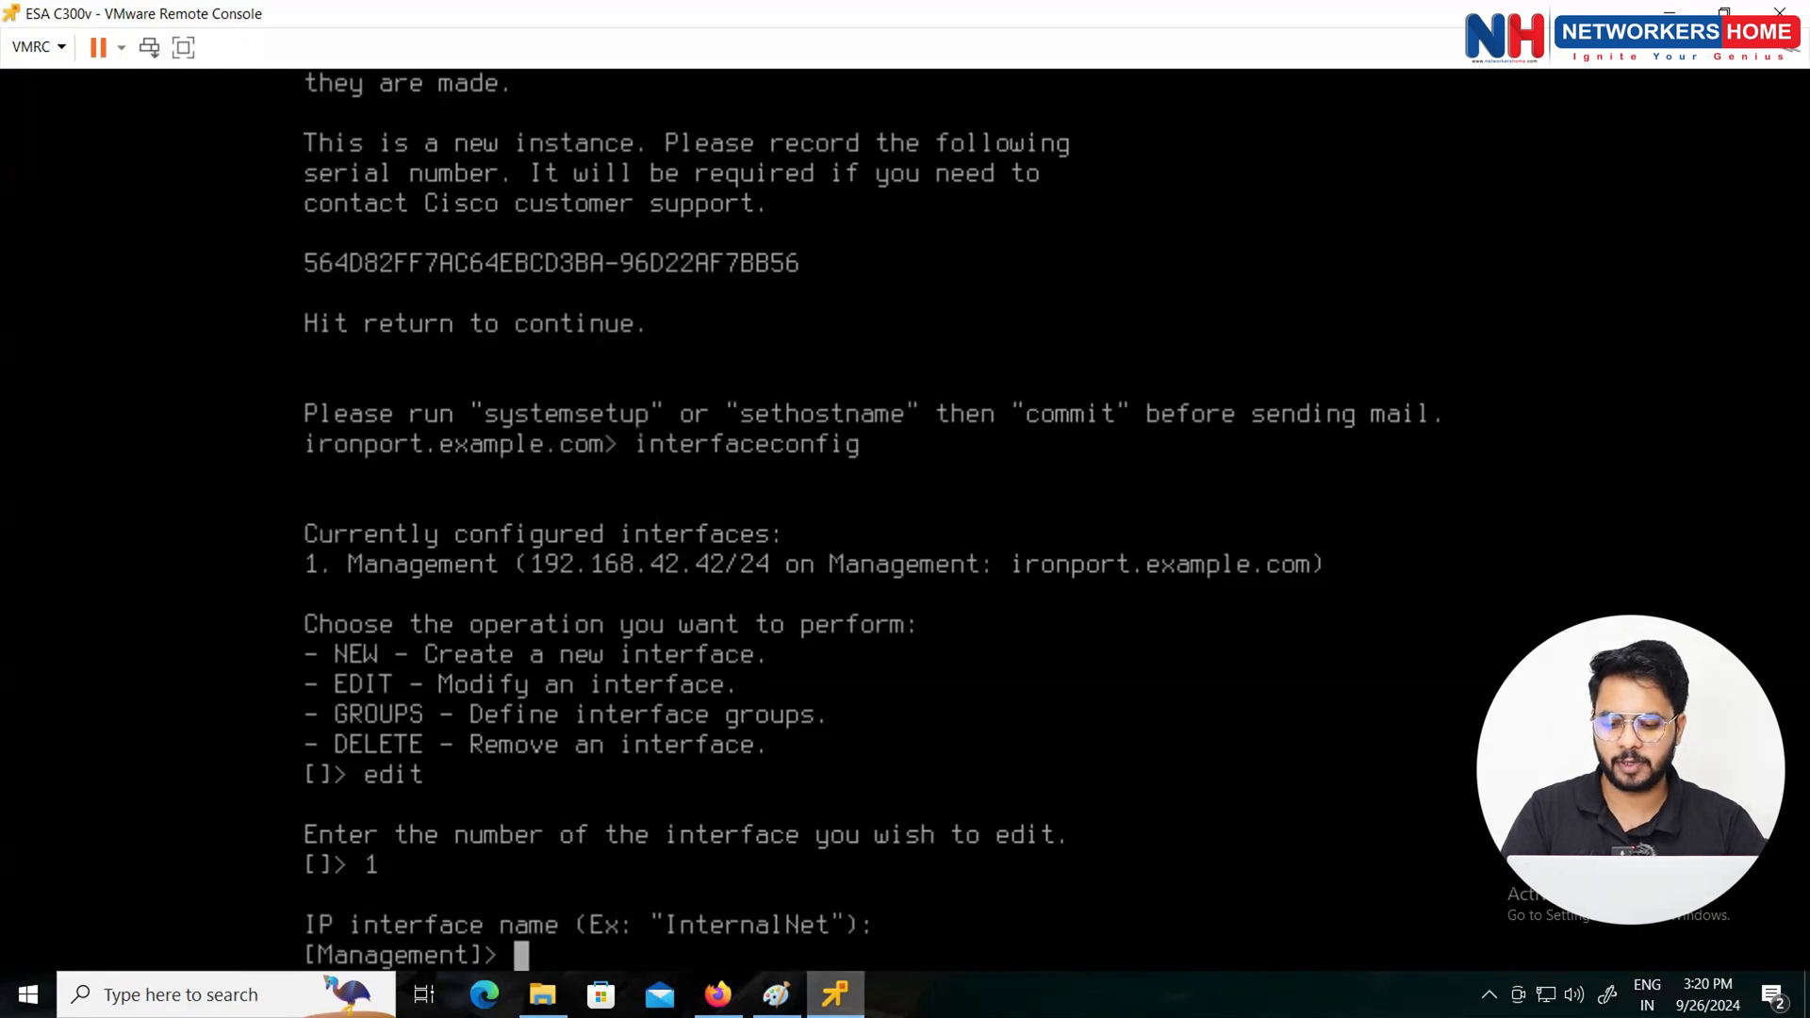
Step: Keep the name Management and set IPv4 10.1.1.10/24, Management port, hostname esa.cisco.com
key(Return)
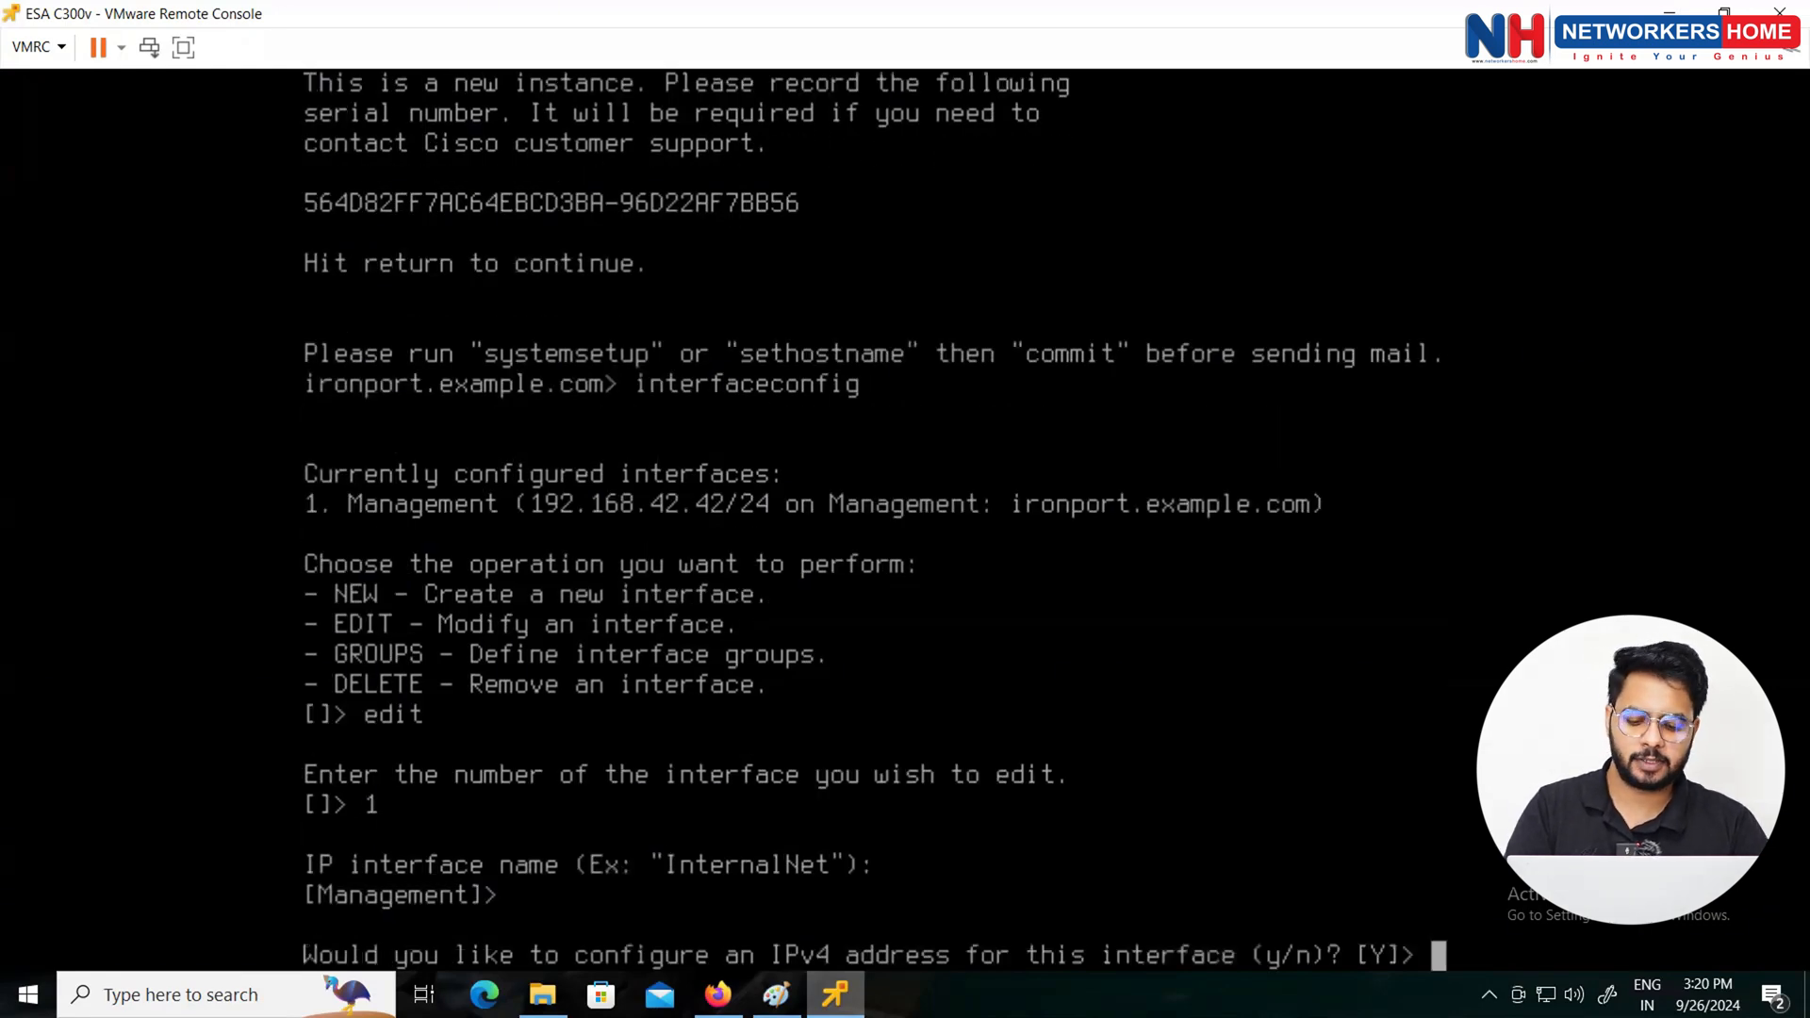
text(y)
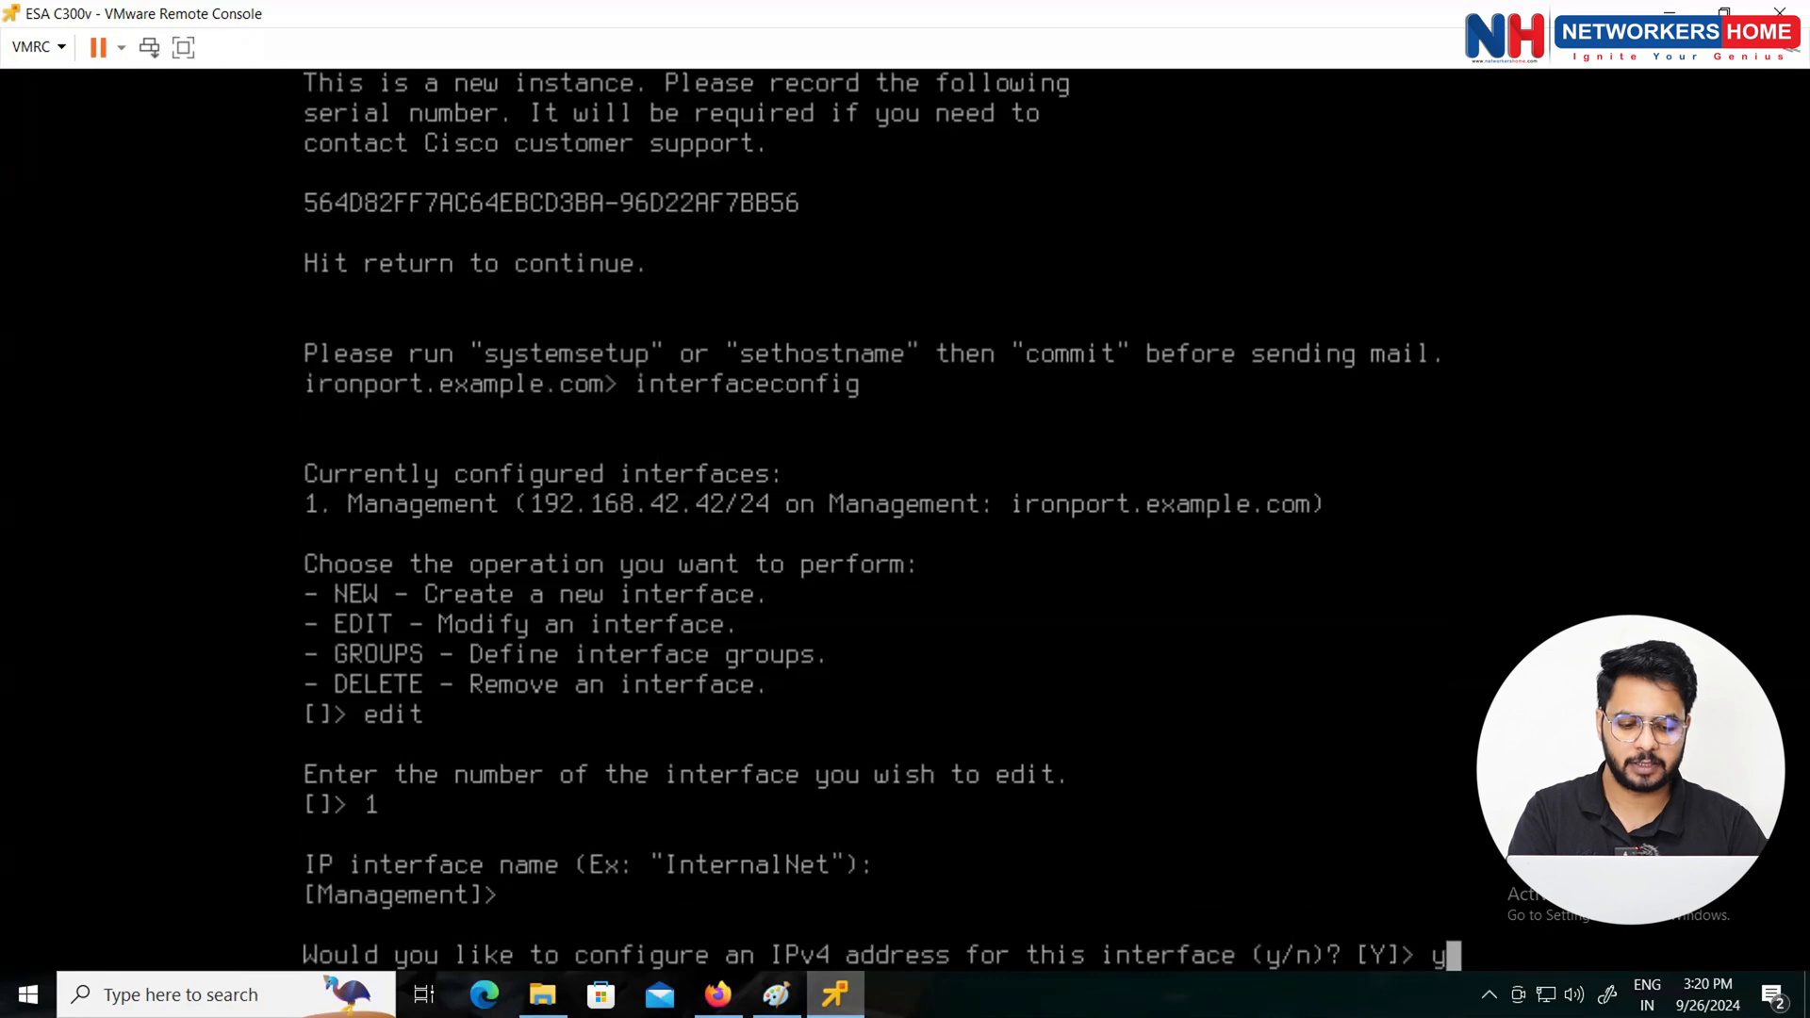
key(BackSpace)
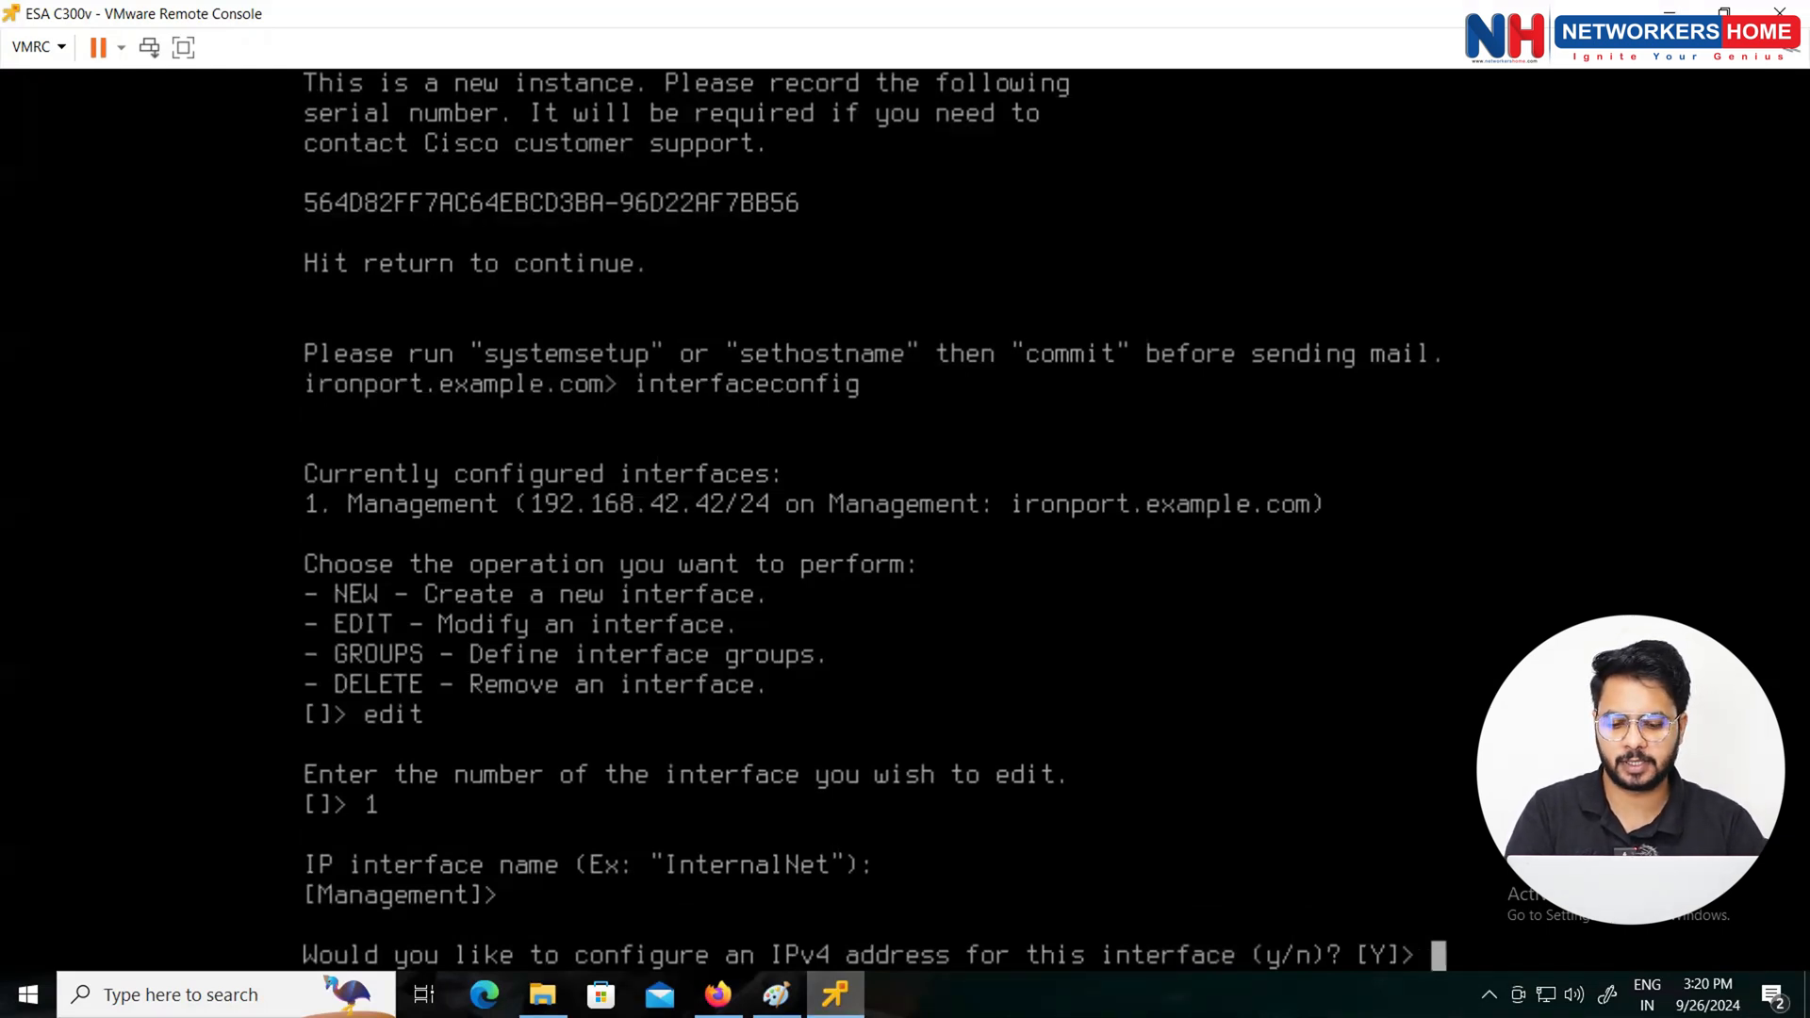
key(Return)
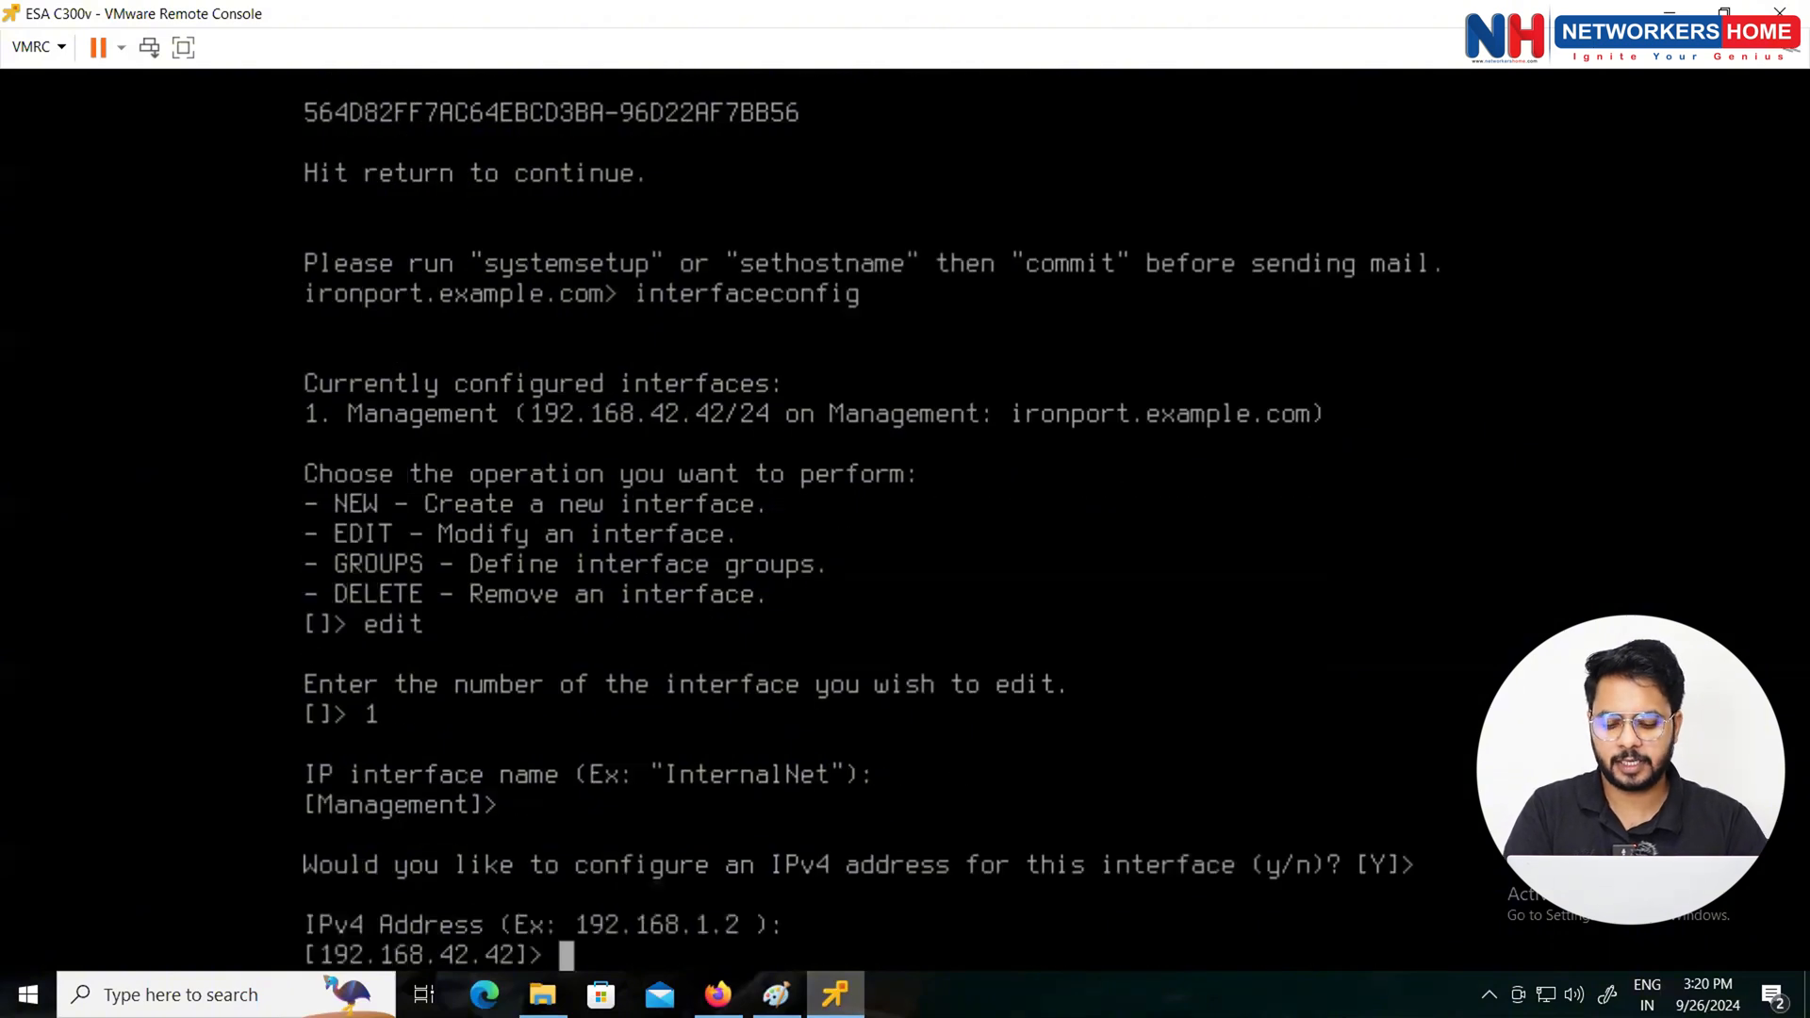
text(10.1)
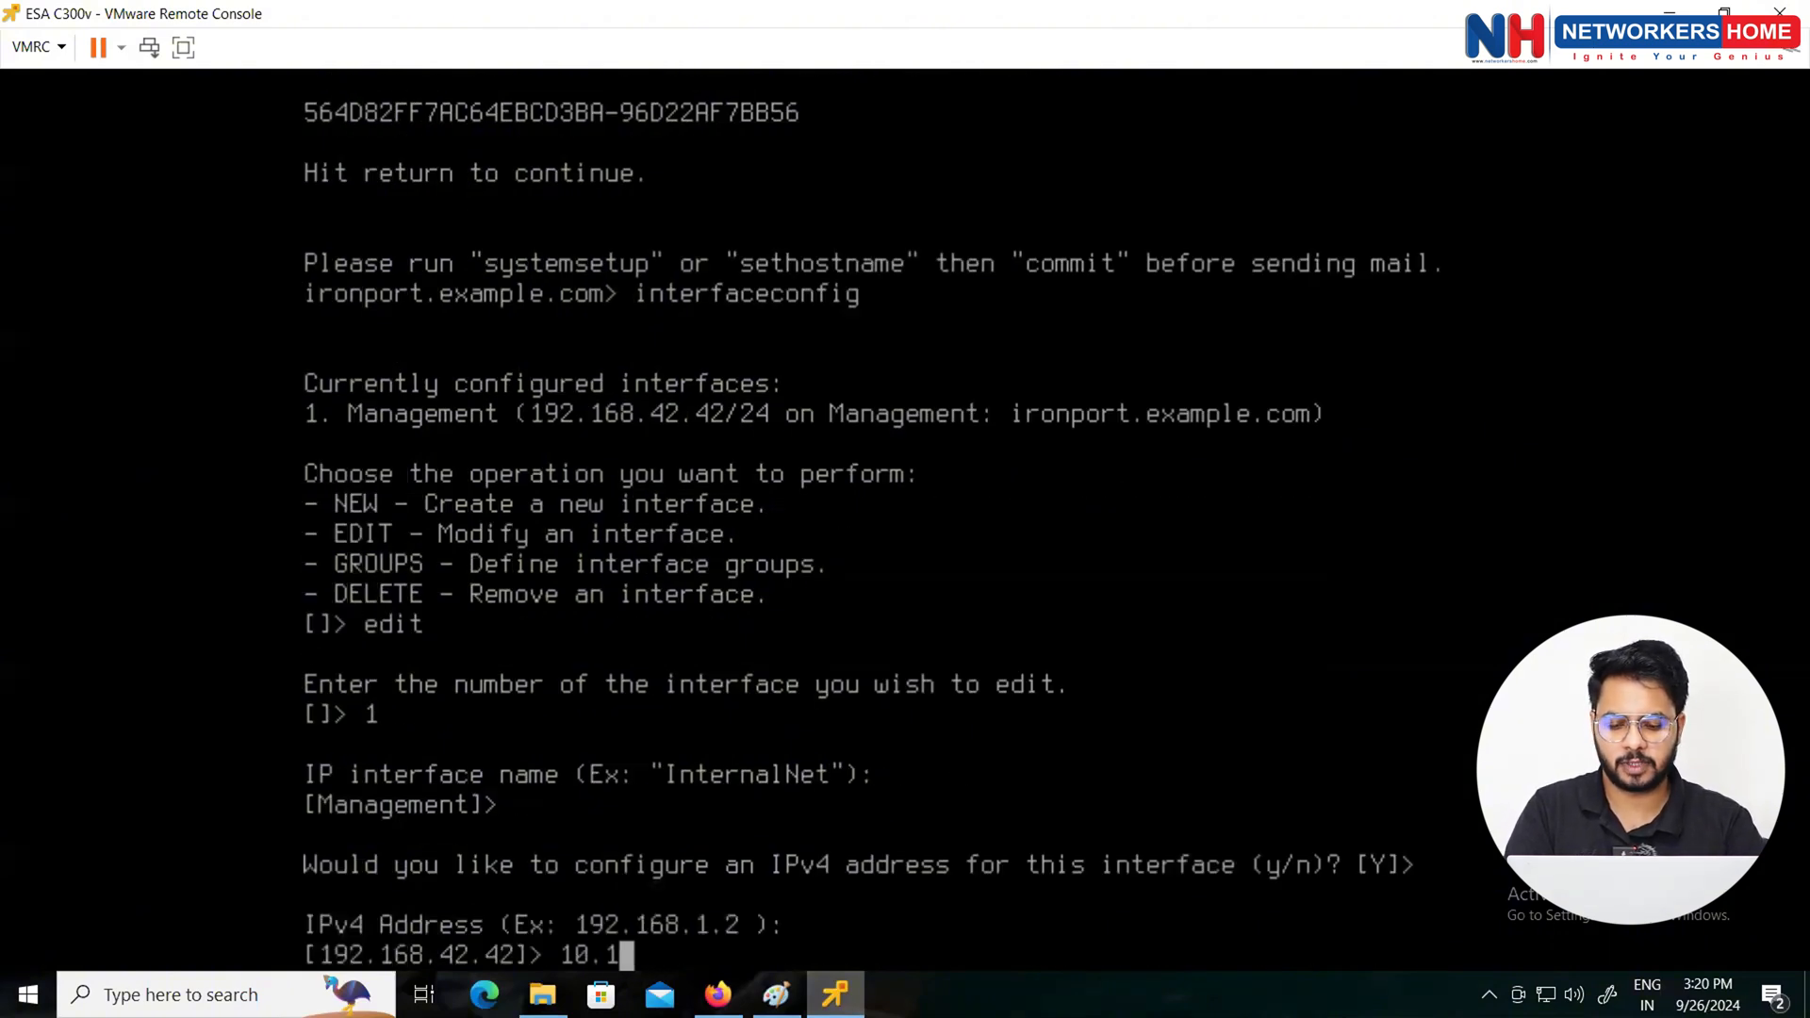
text(.1.10)
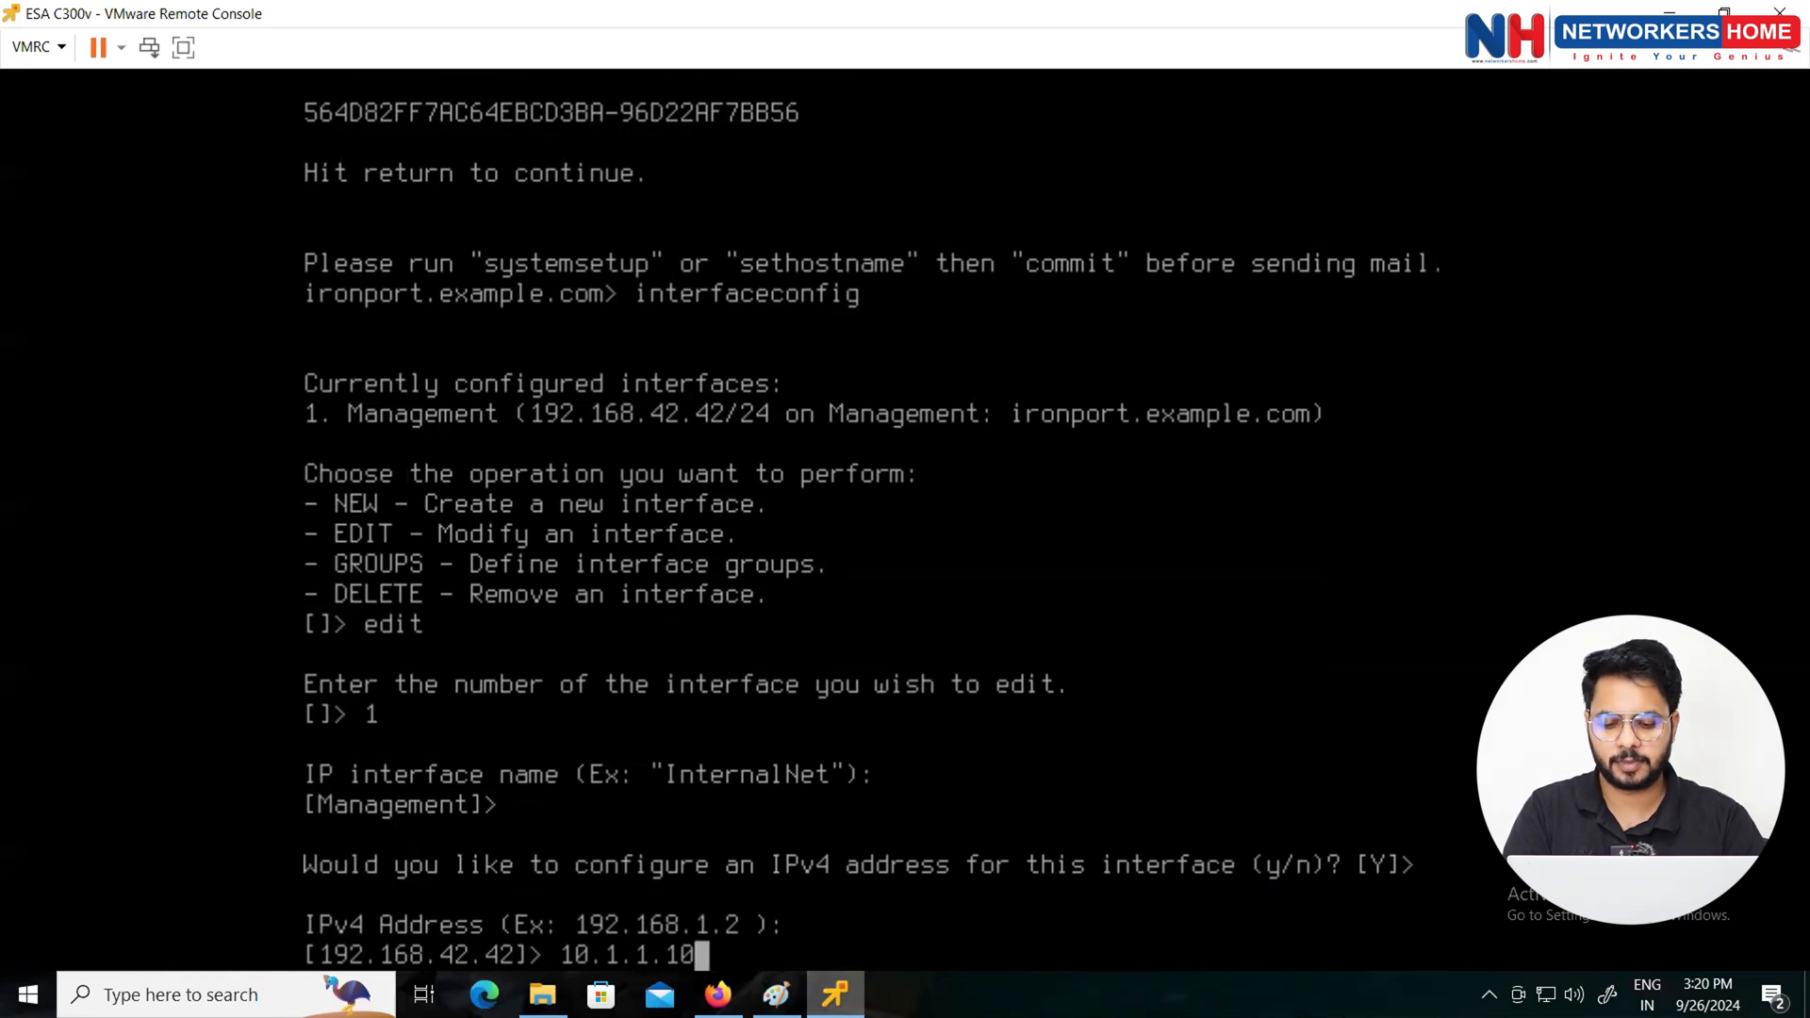
key(Return)
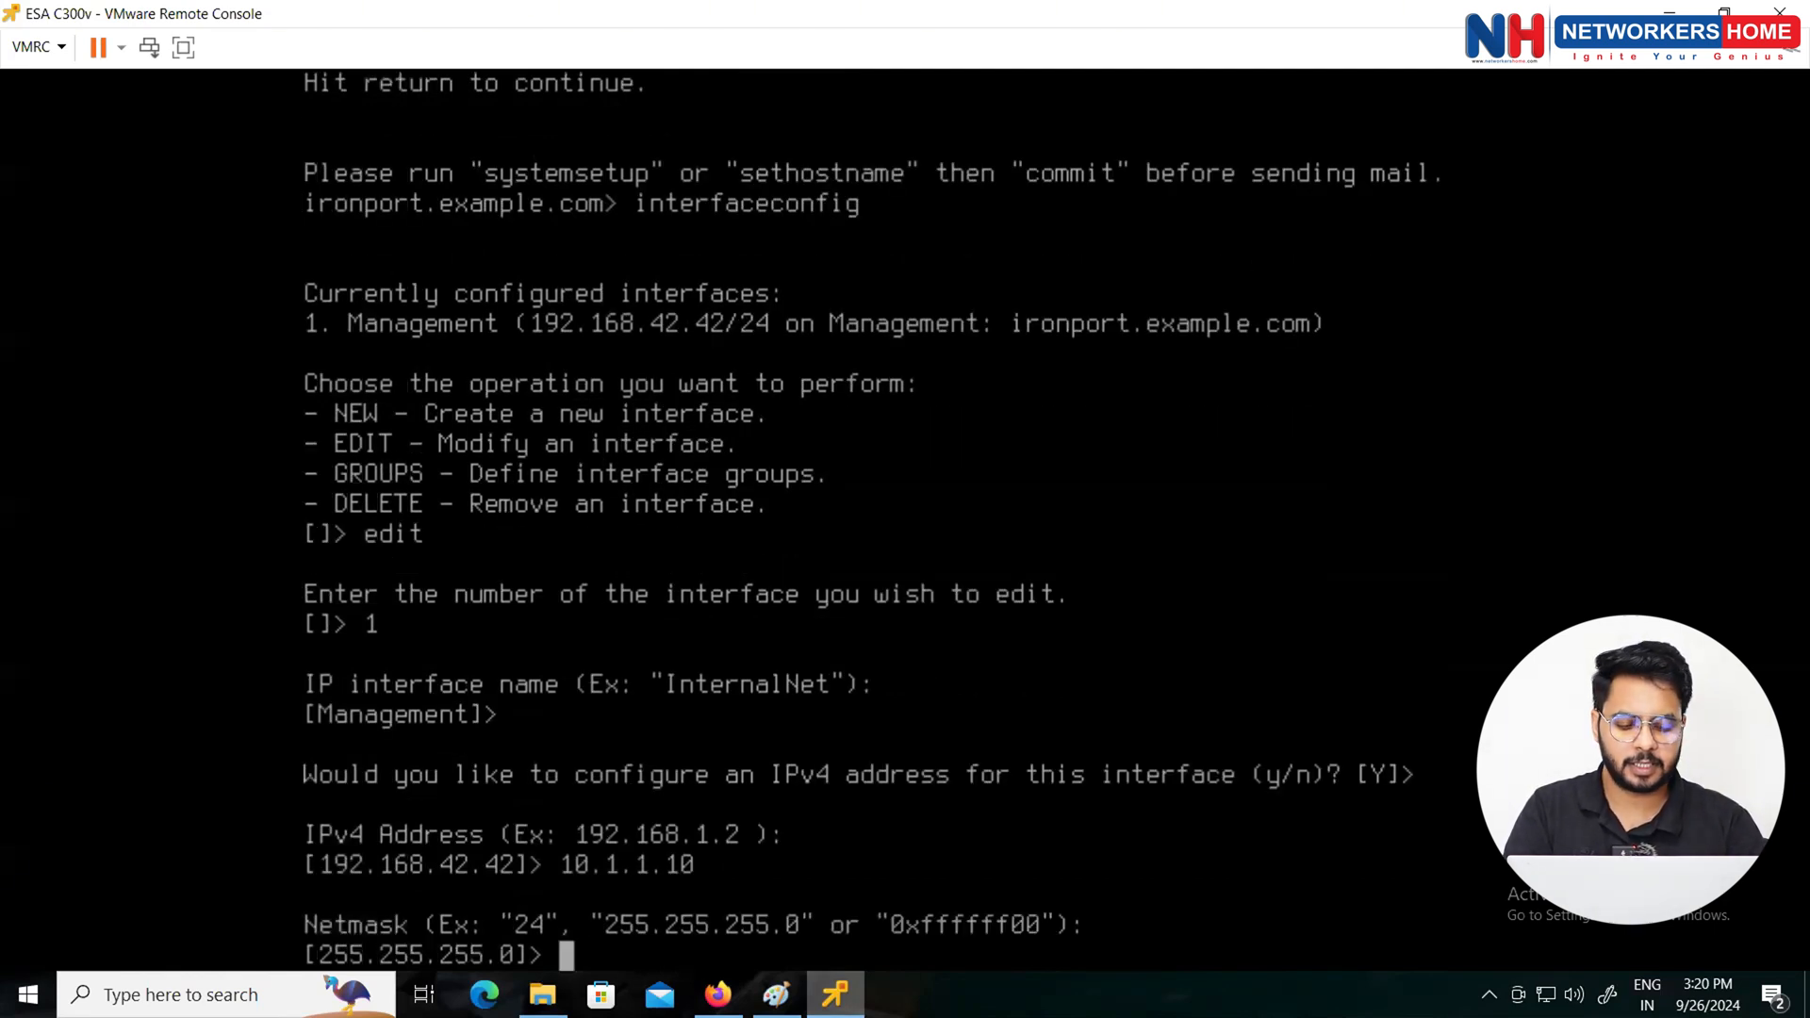
key(Return)
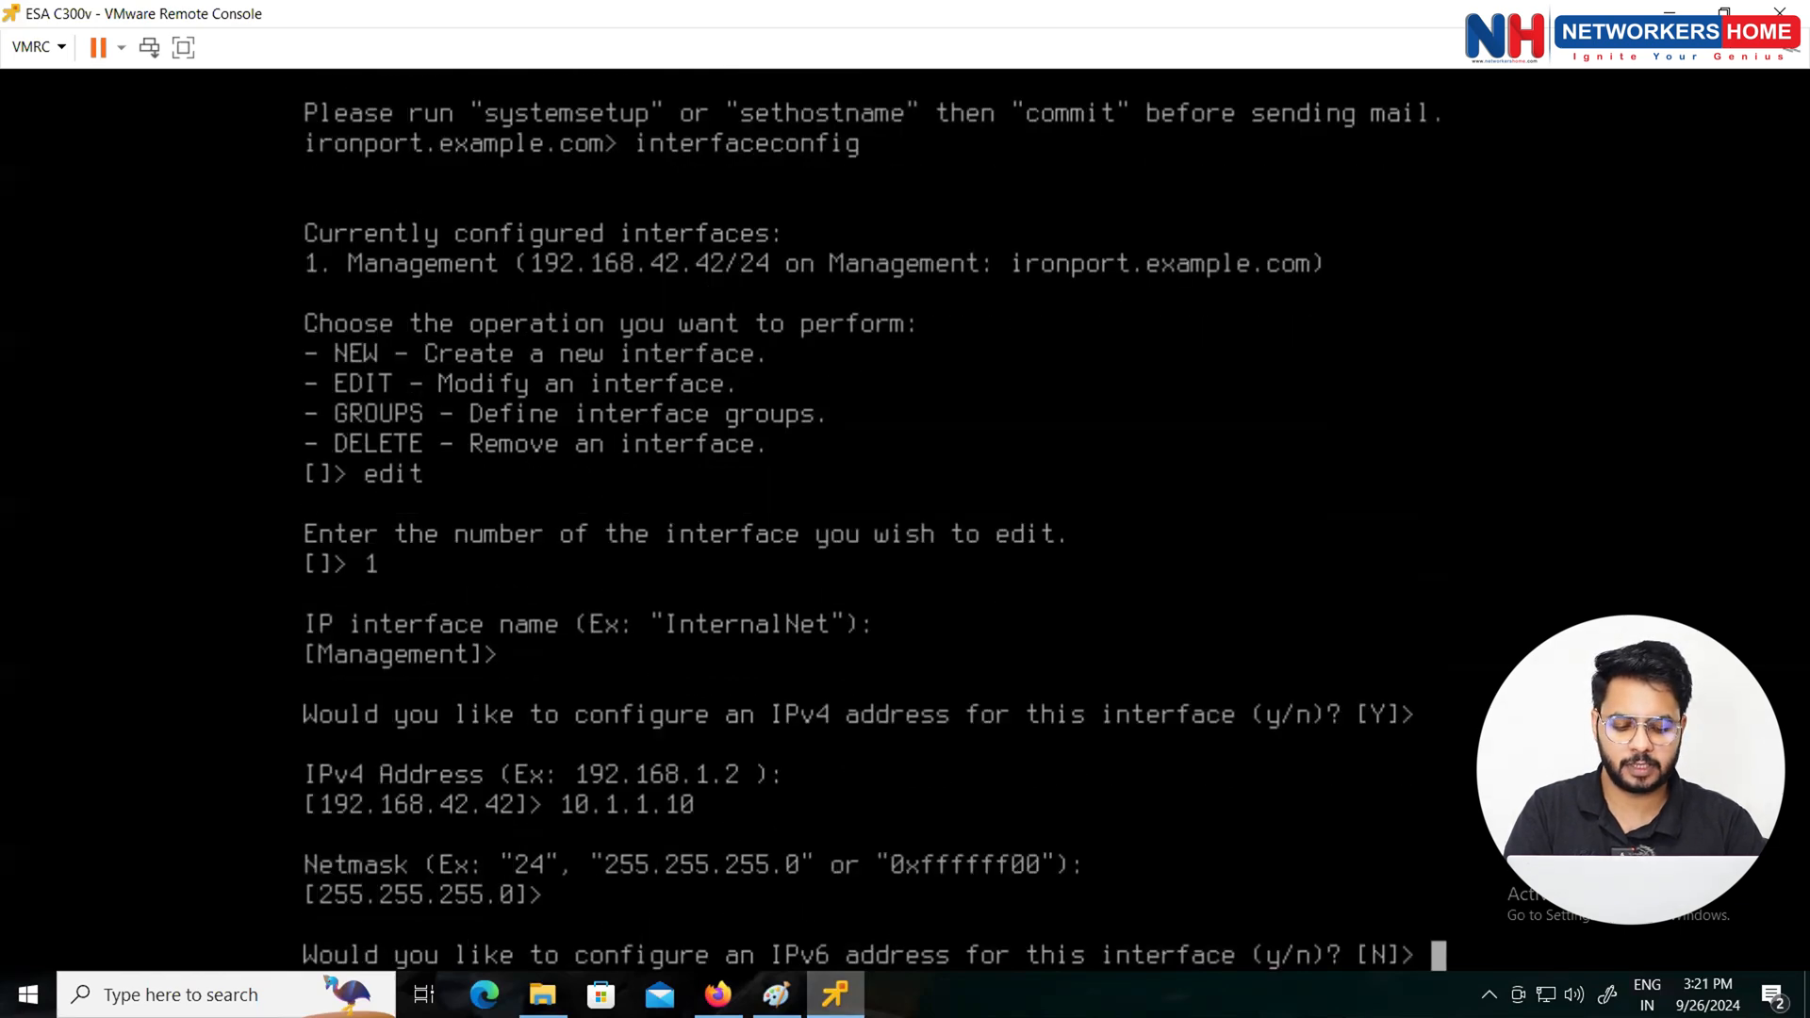
key(Return)
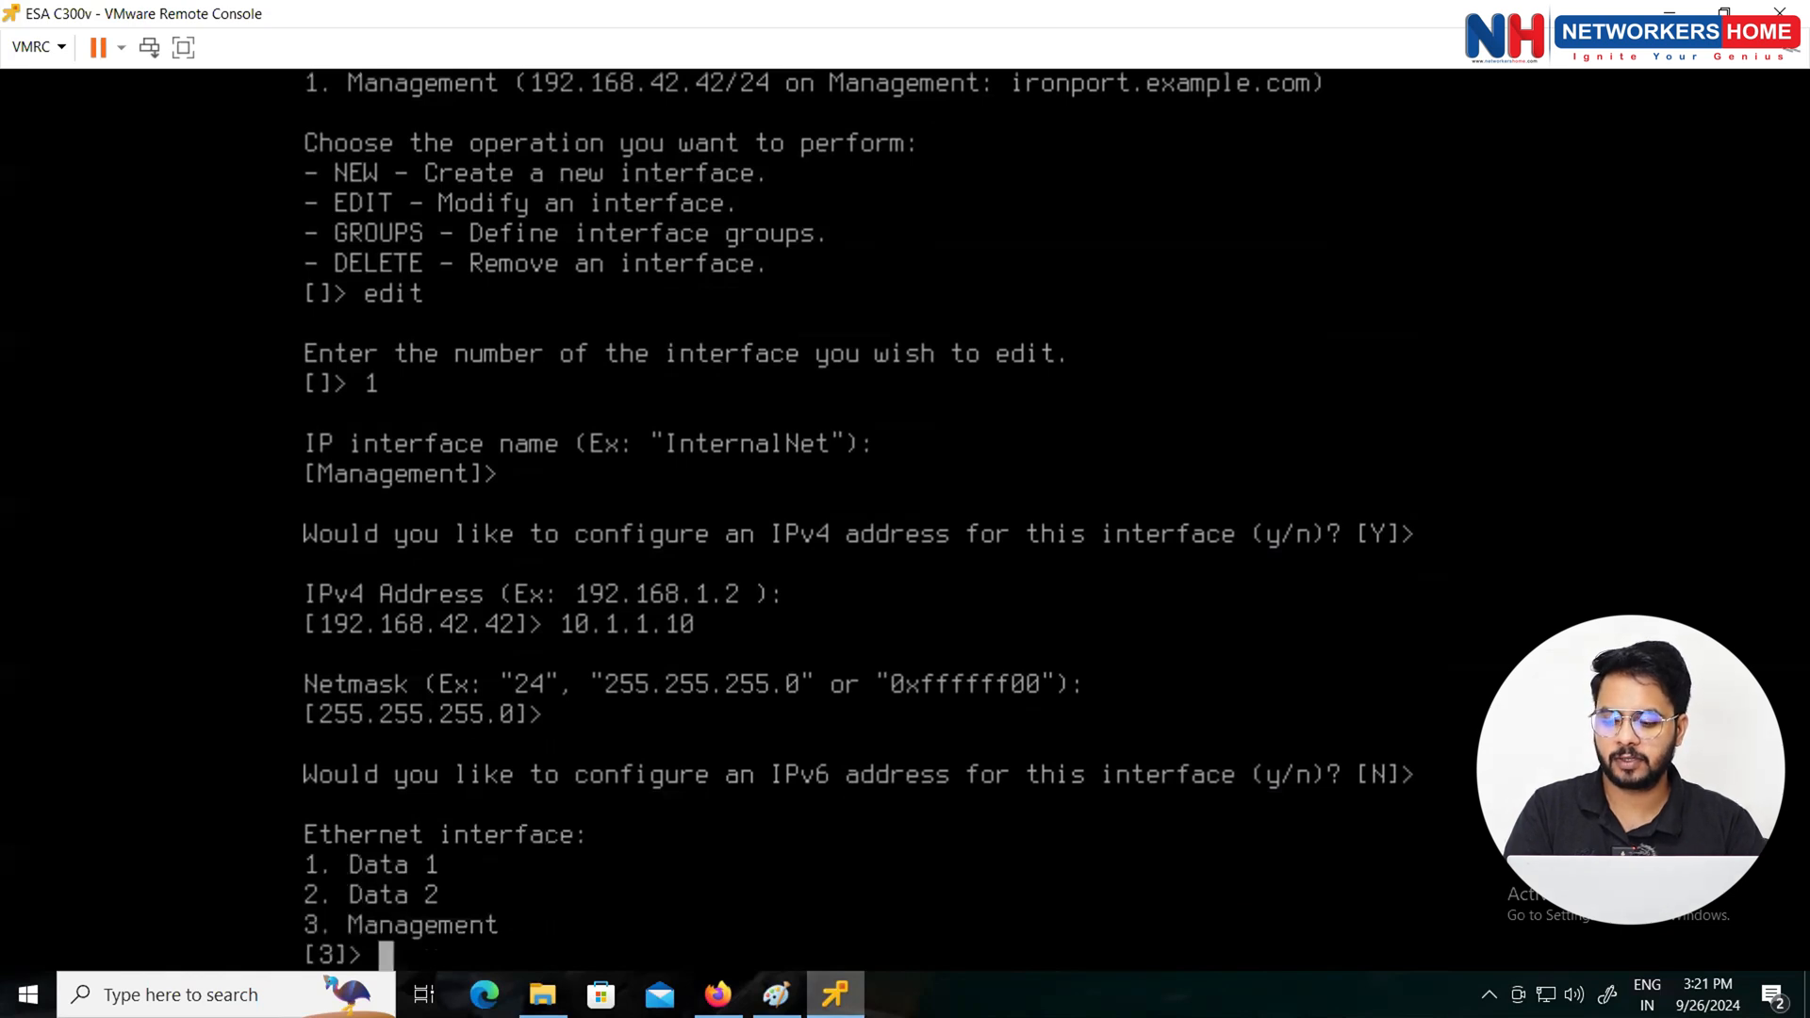
text(3)
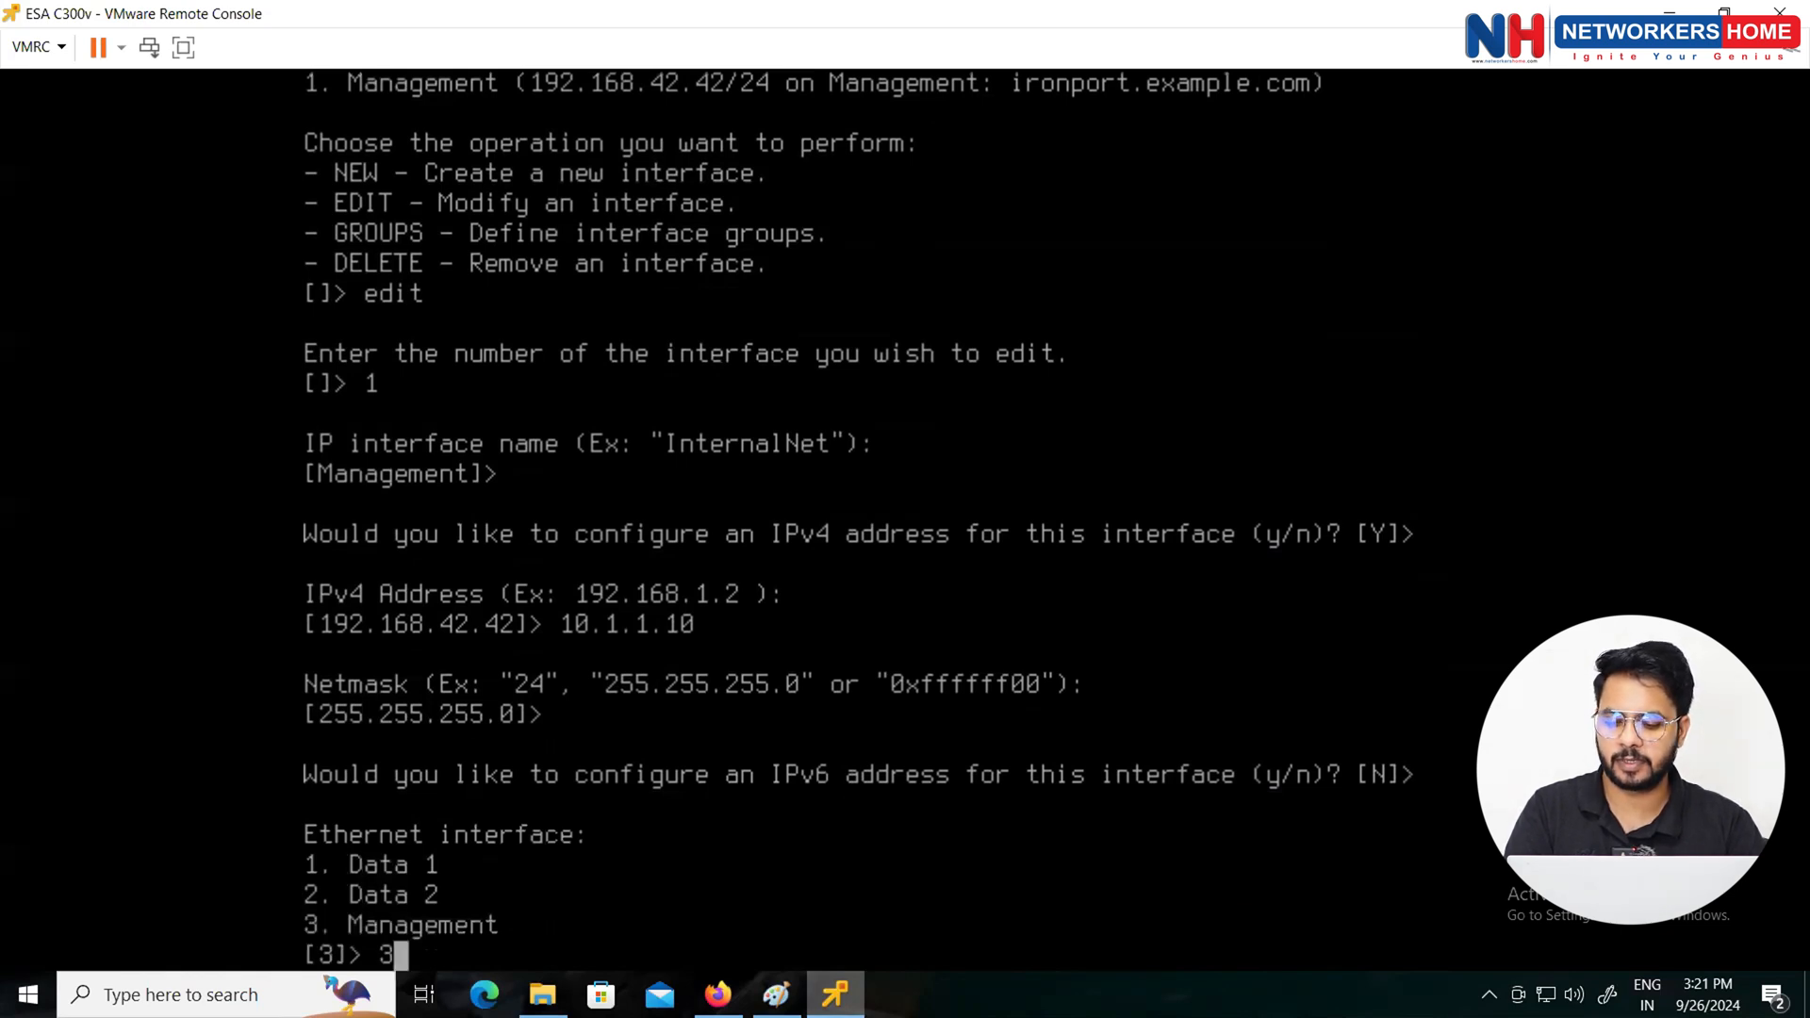
key(Return)
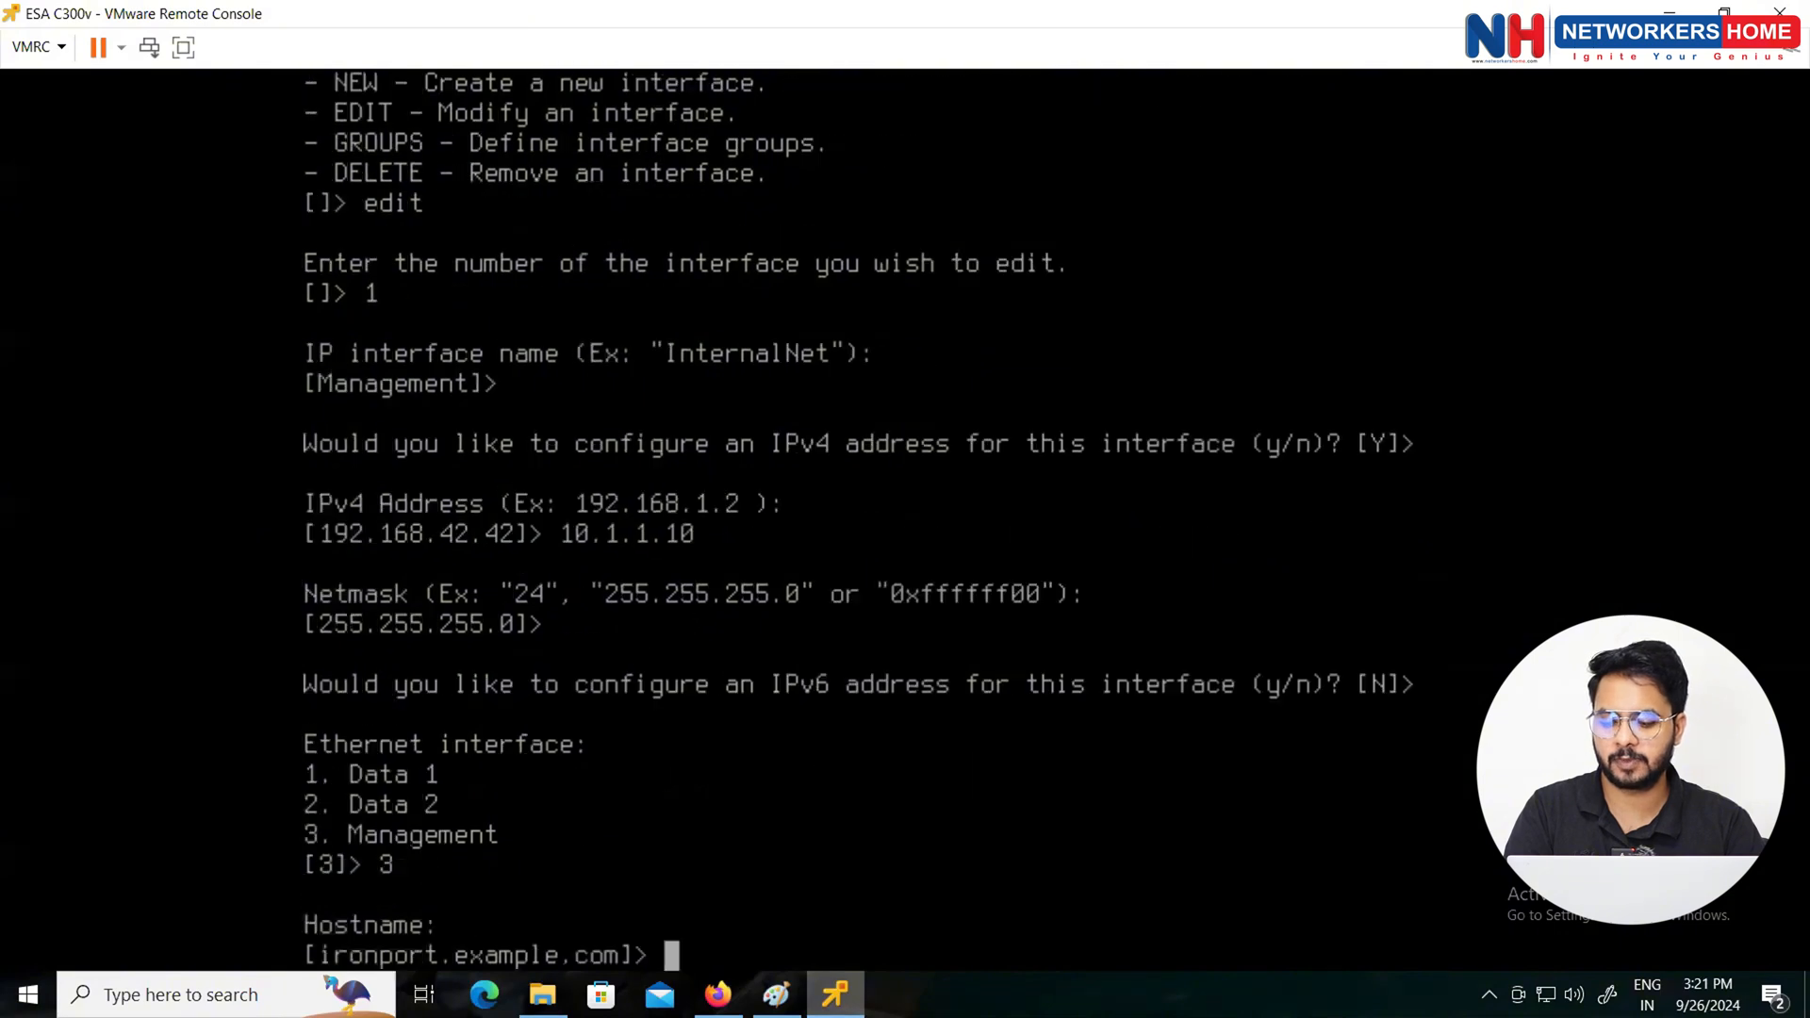
text(e)
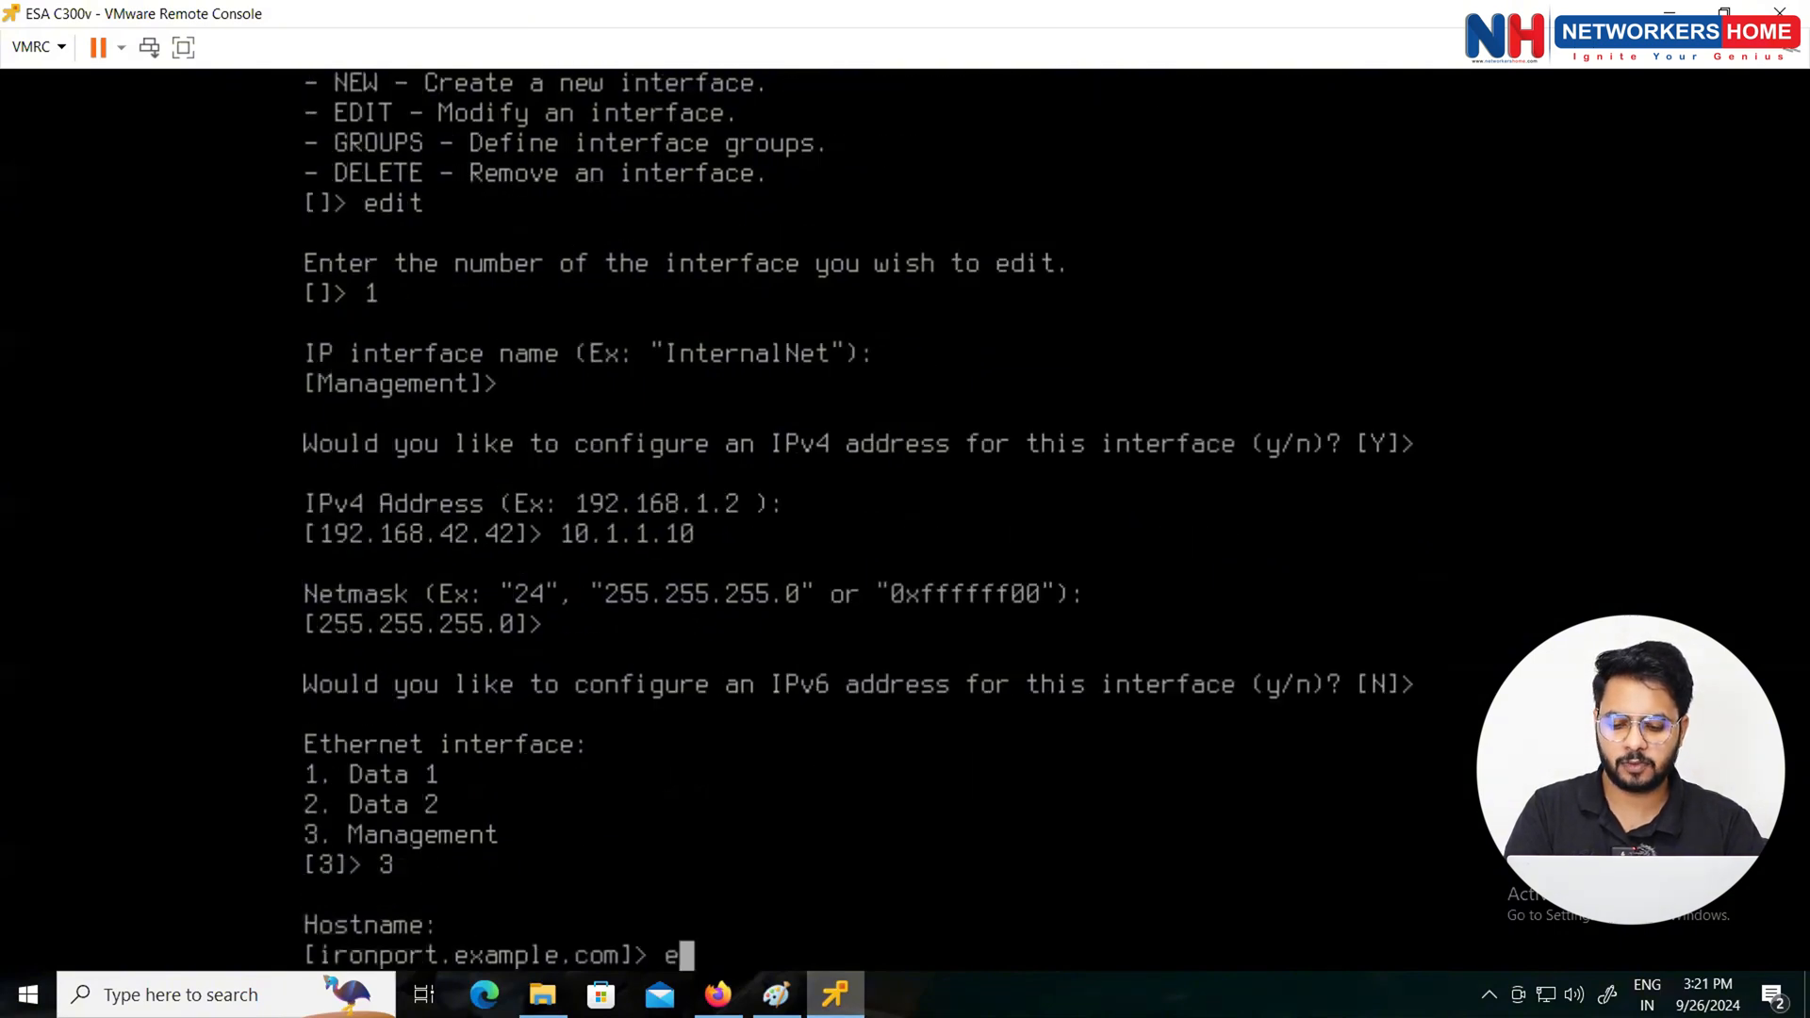
text(sa.cisc)
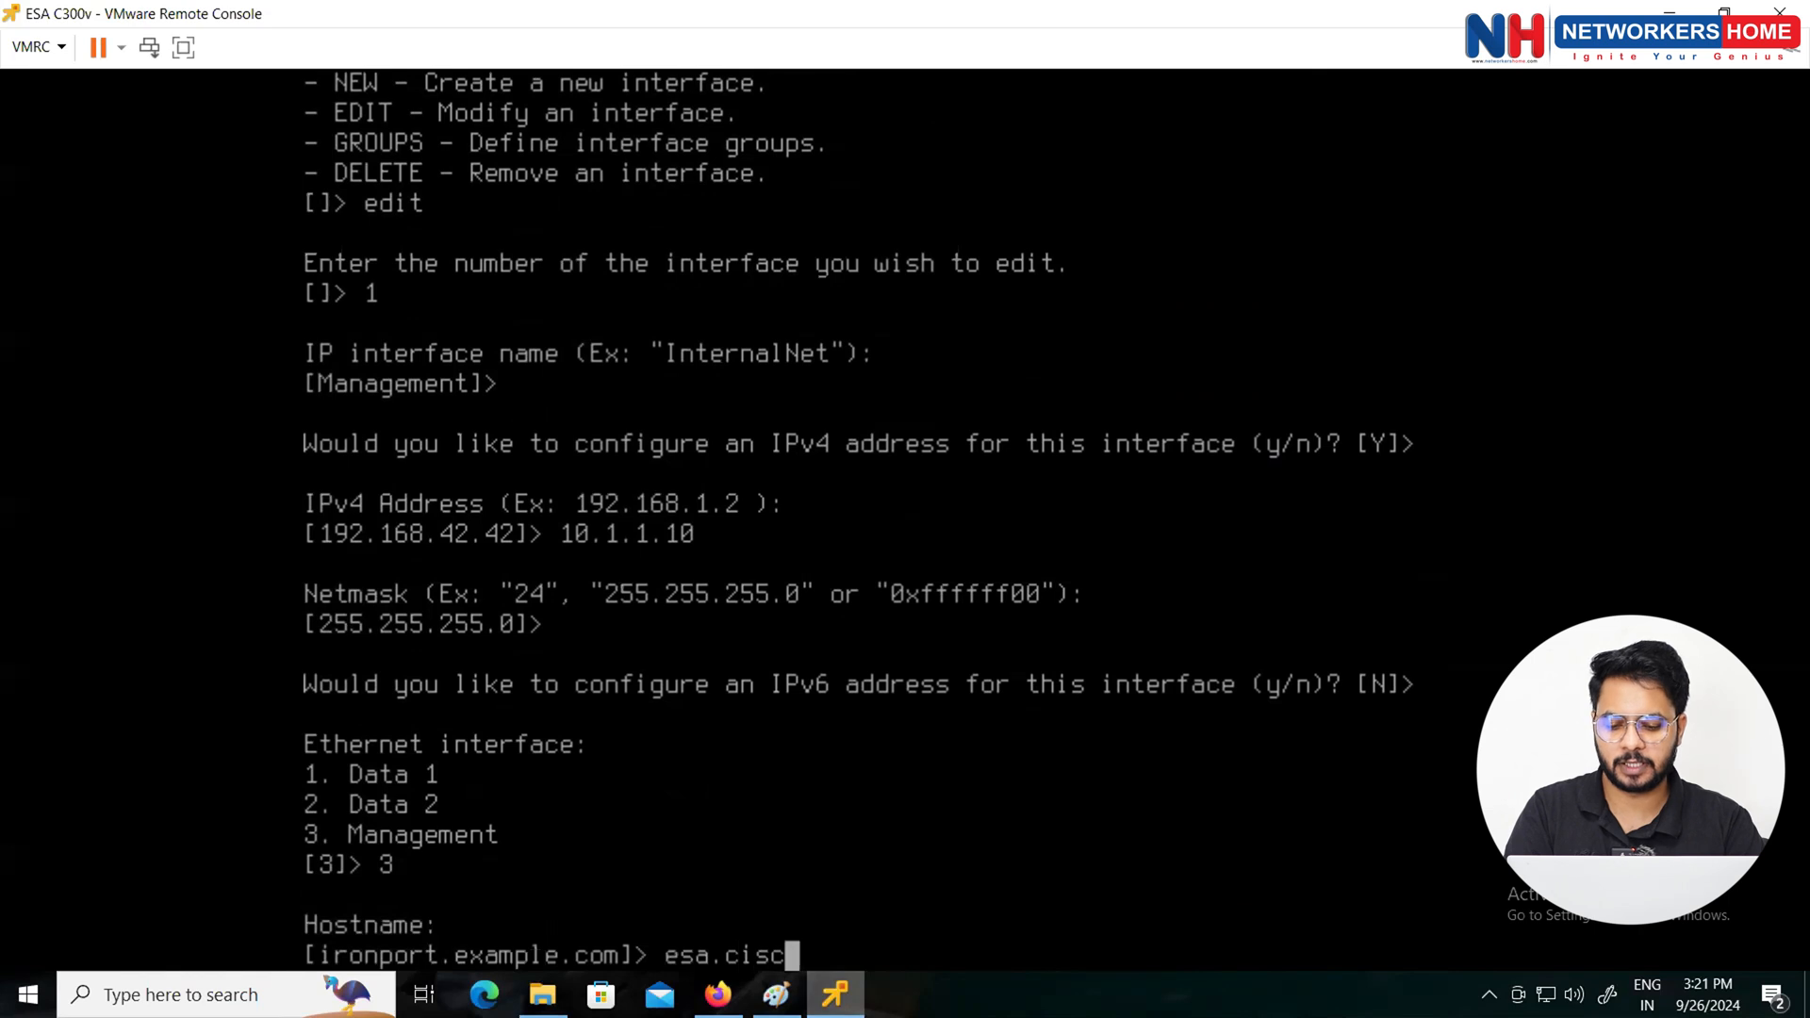
text(o.com)
key(Return)
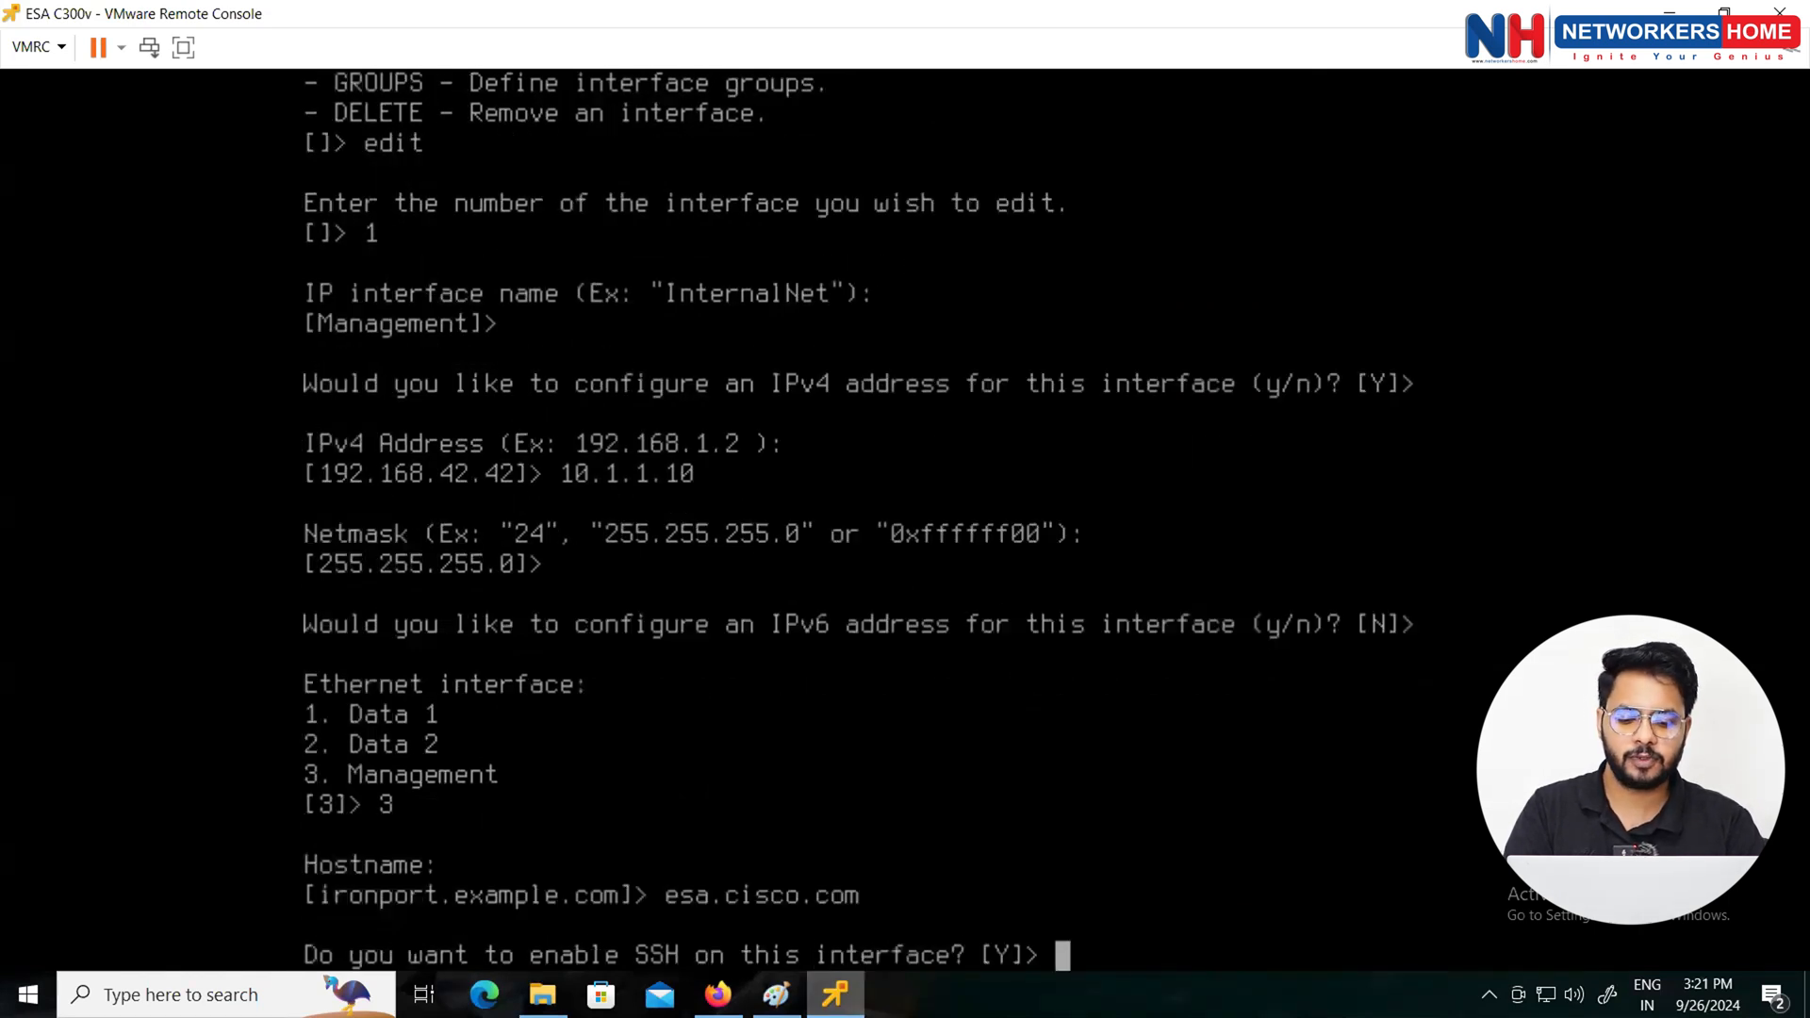
Step: Enable SSH on 22, FTP on 21, HTTP 80 and HTTPS 443; no quarantine, API or redirect
key(Return)
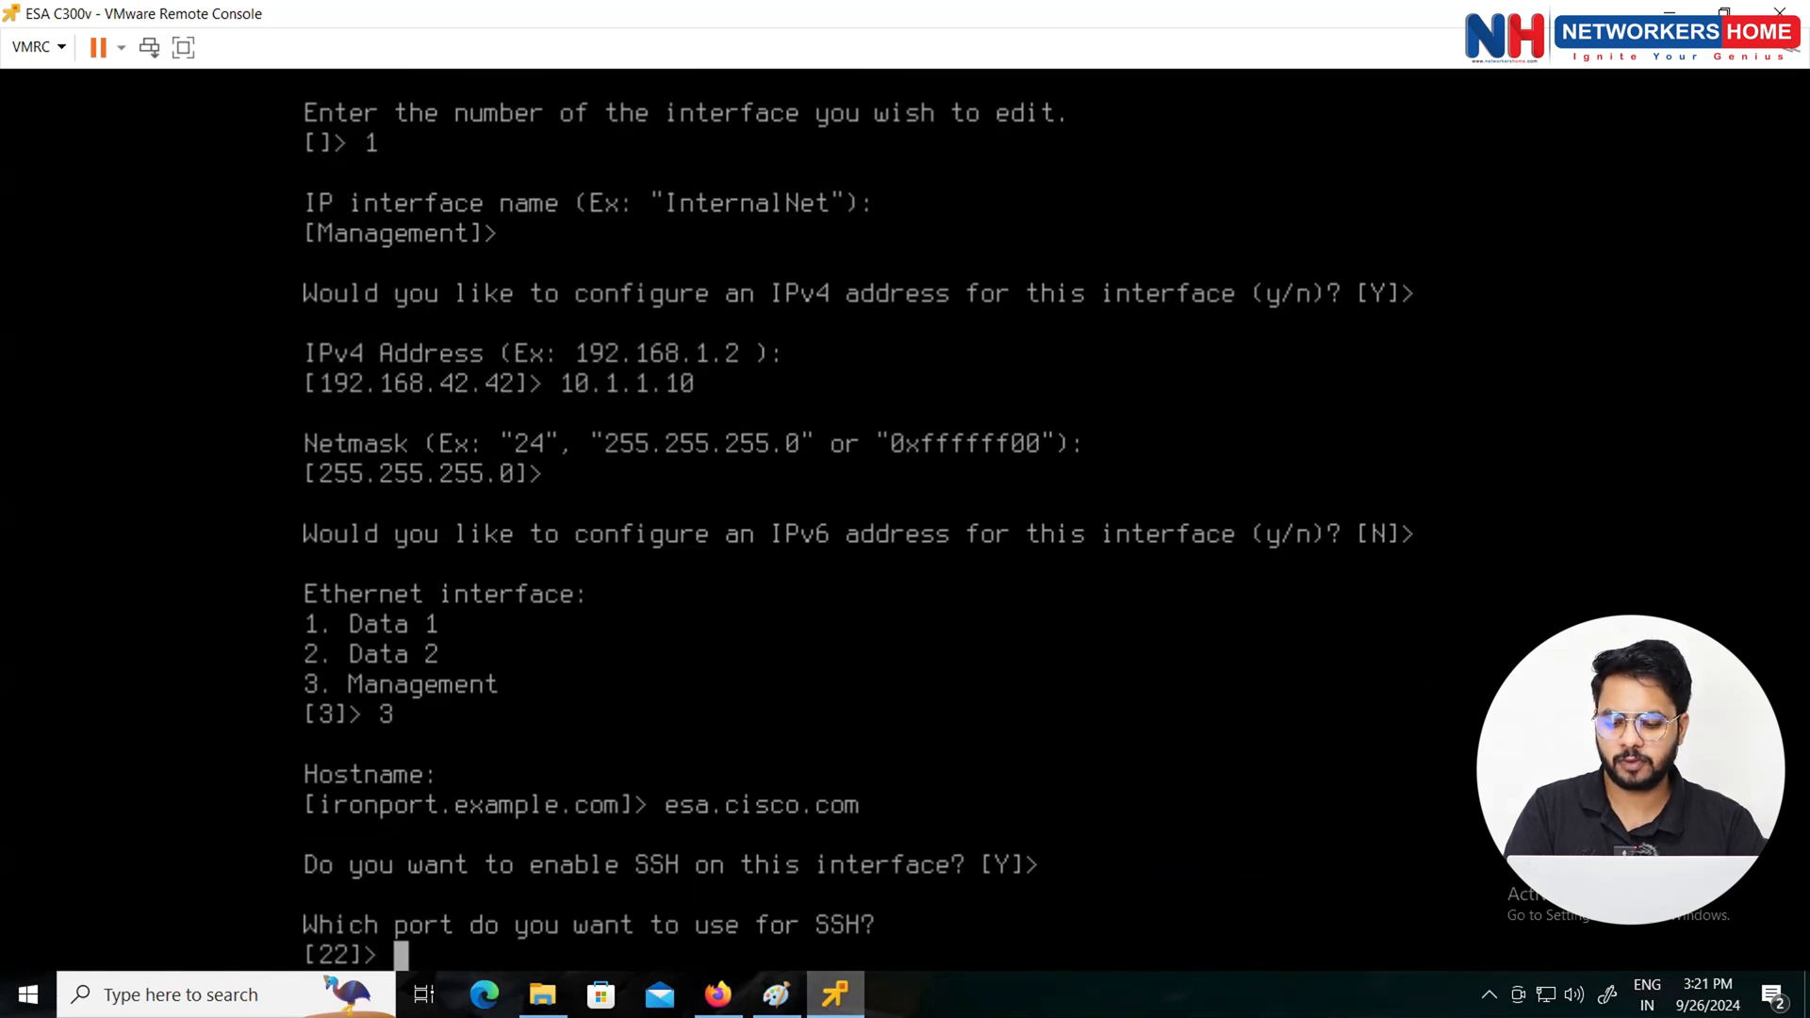
key(Return)
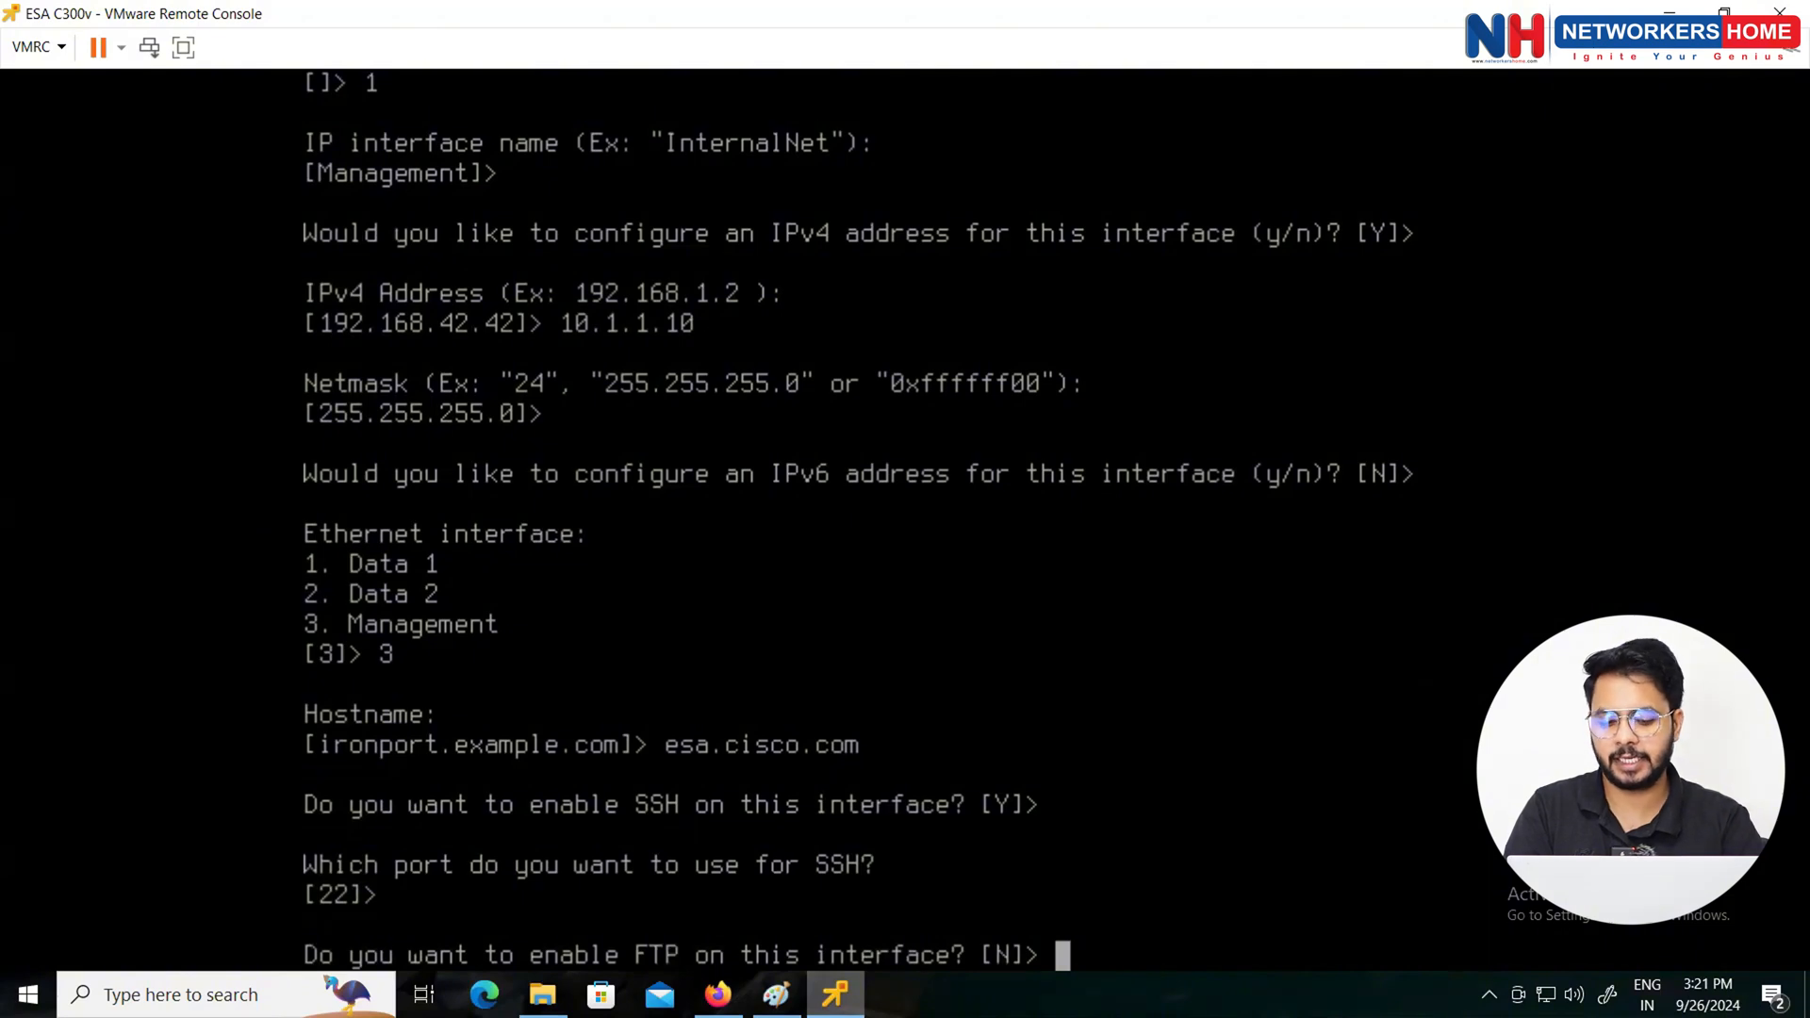
text(Y)
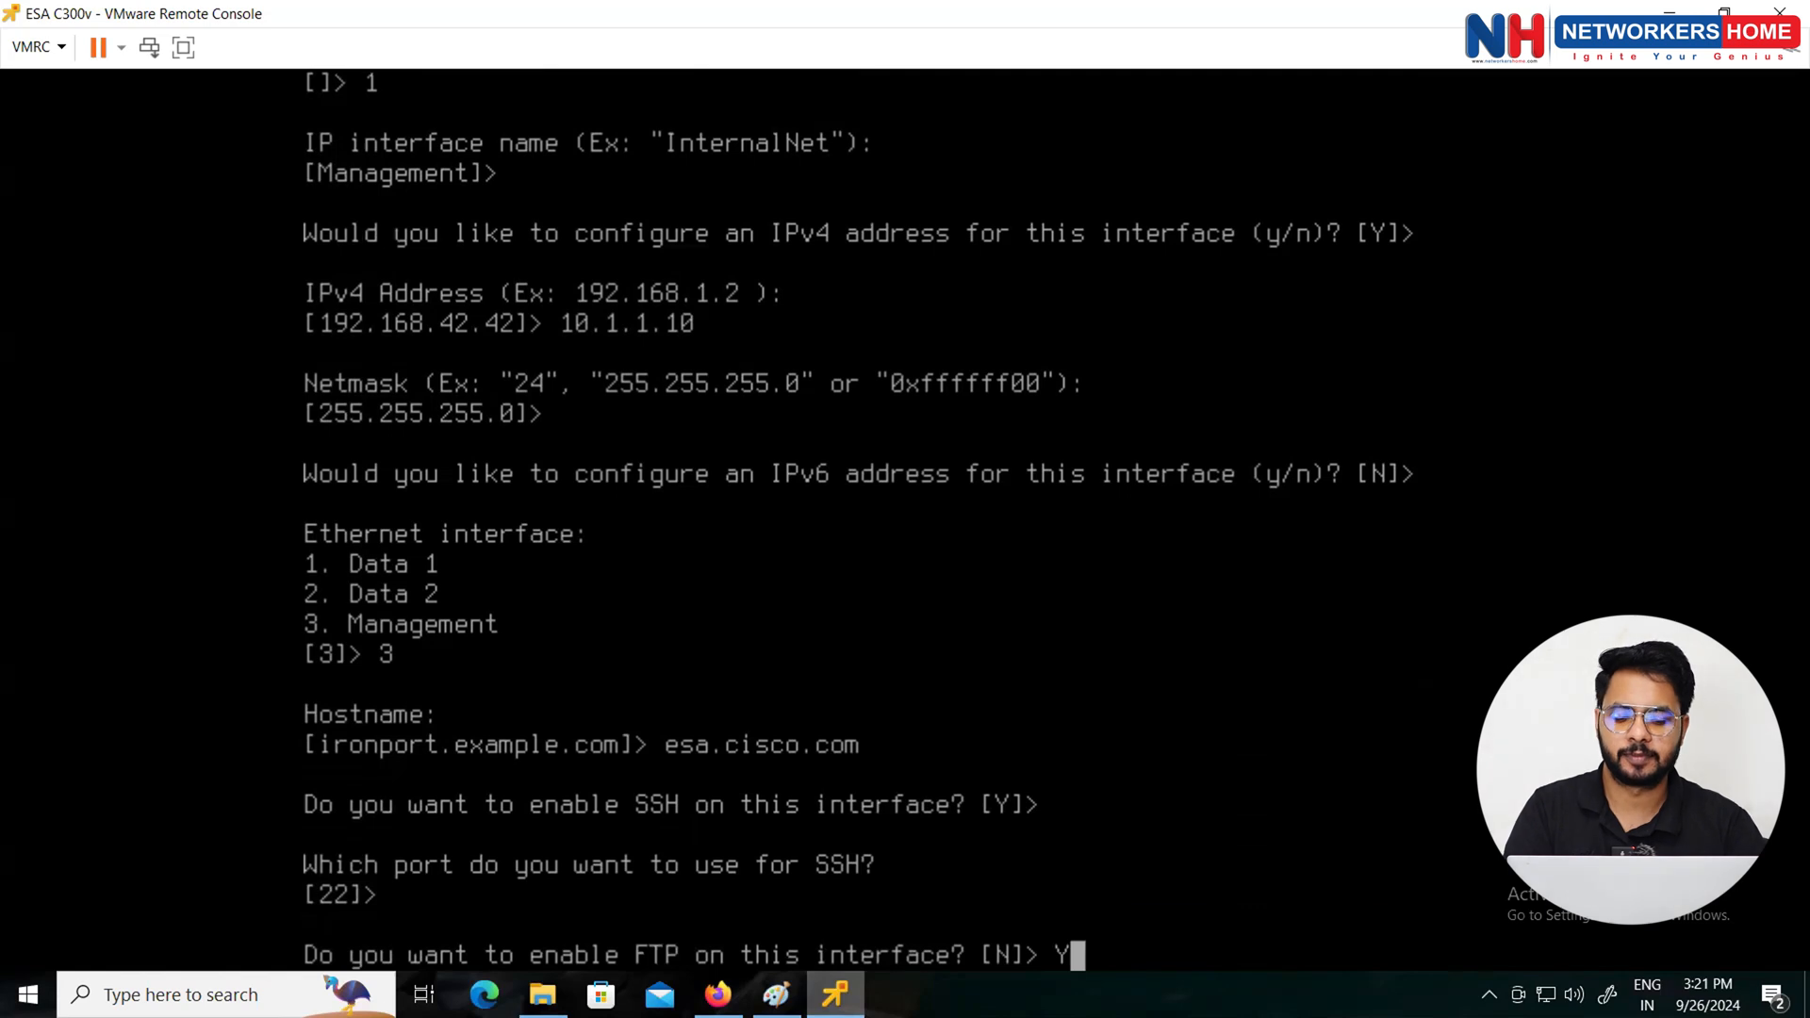
key(Return)
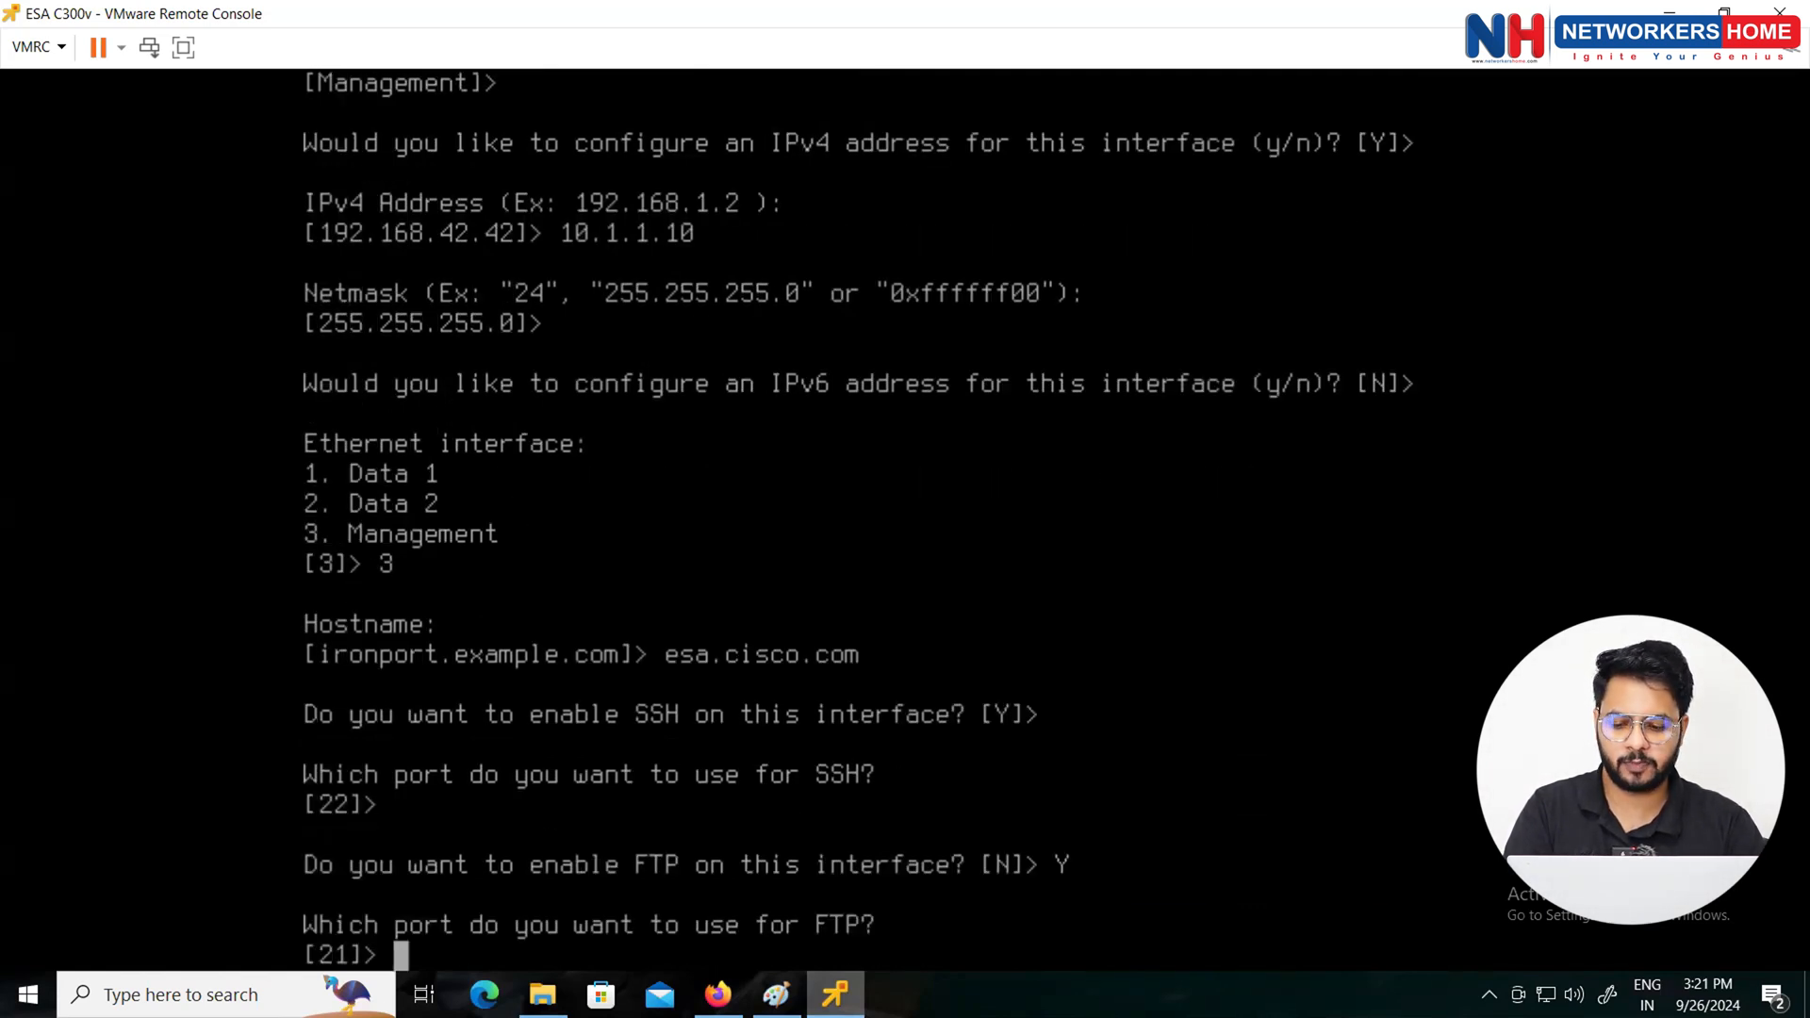
key(Return)
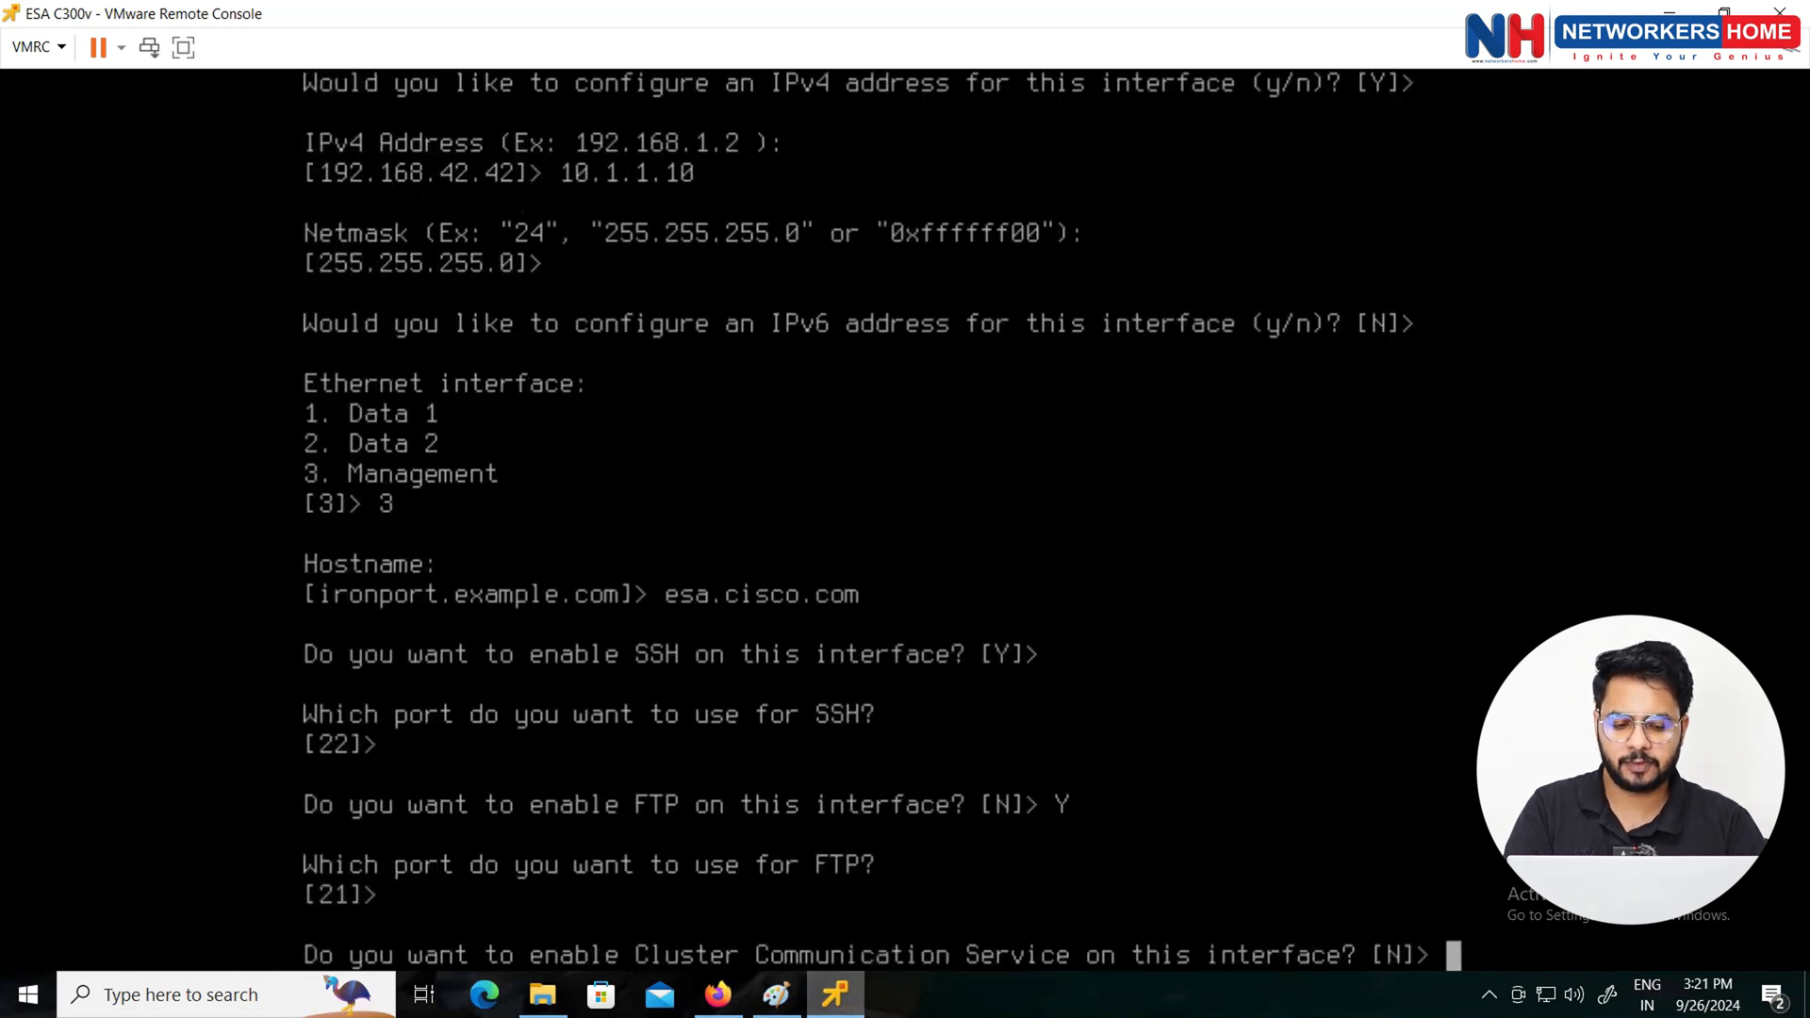
key(Return)
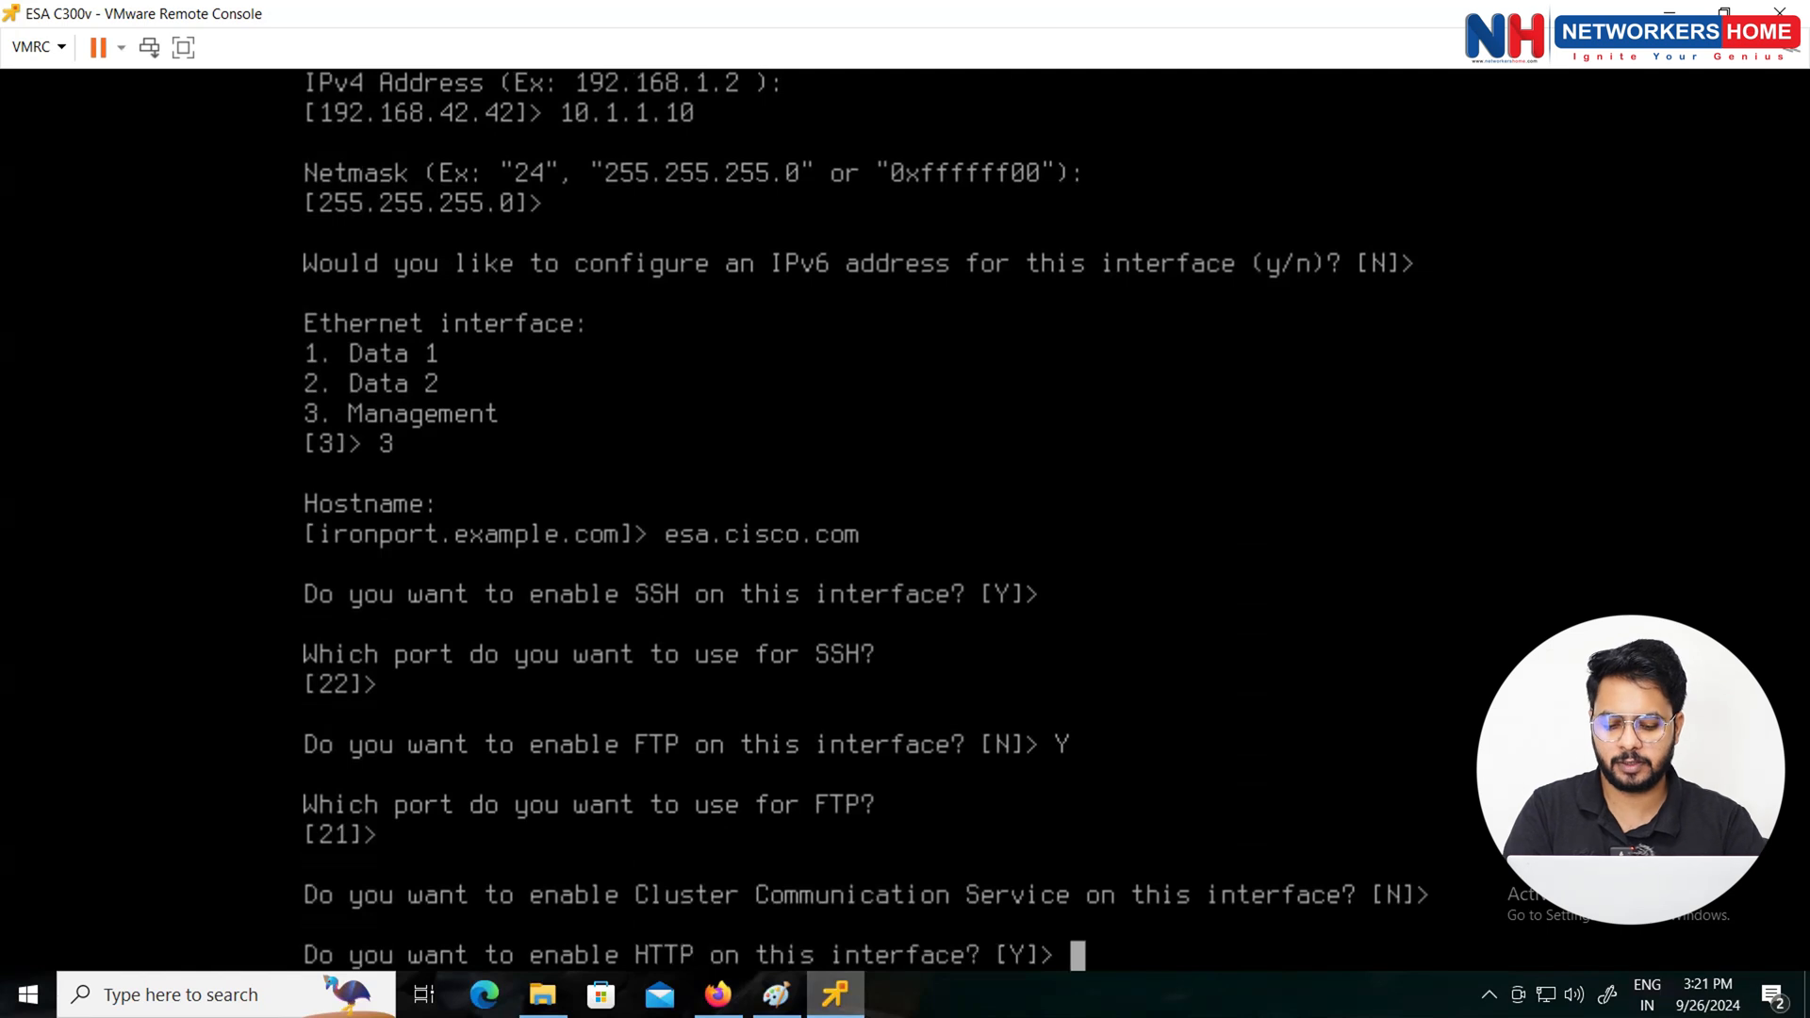
key(Return)
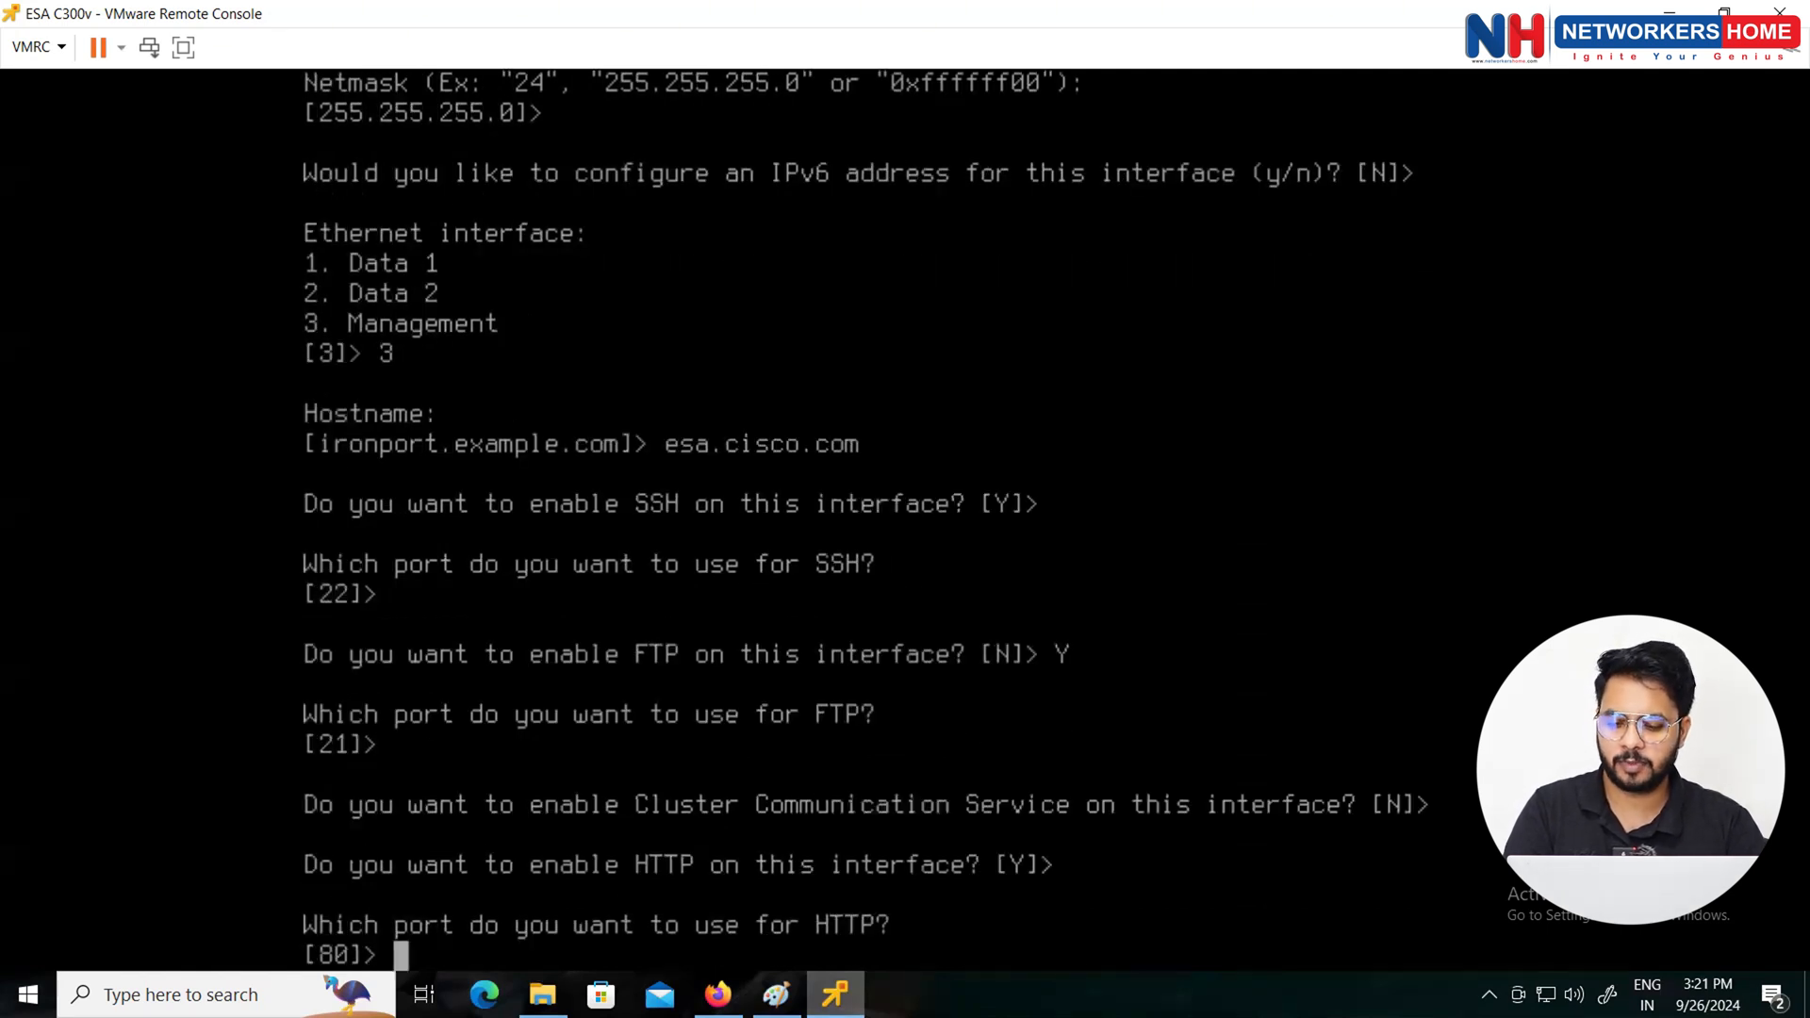
key(Return)
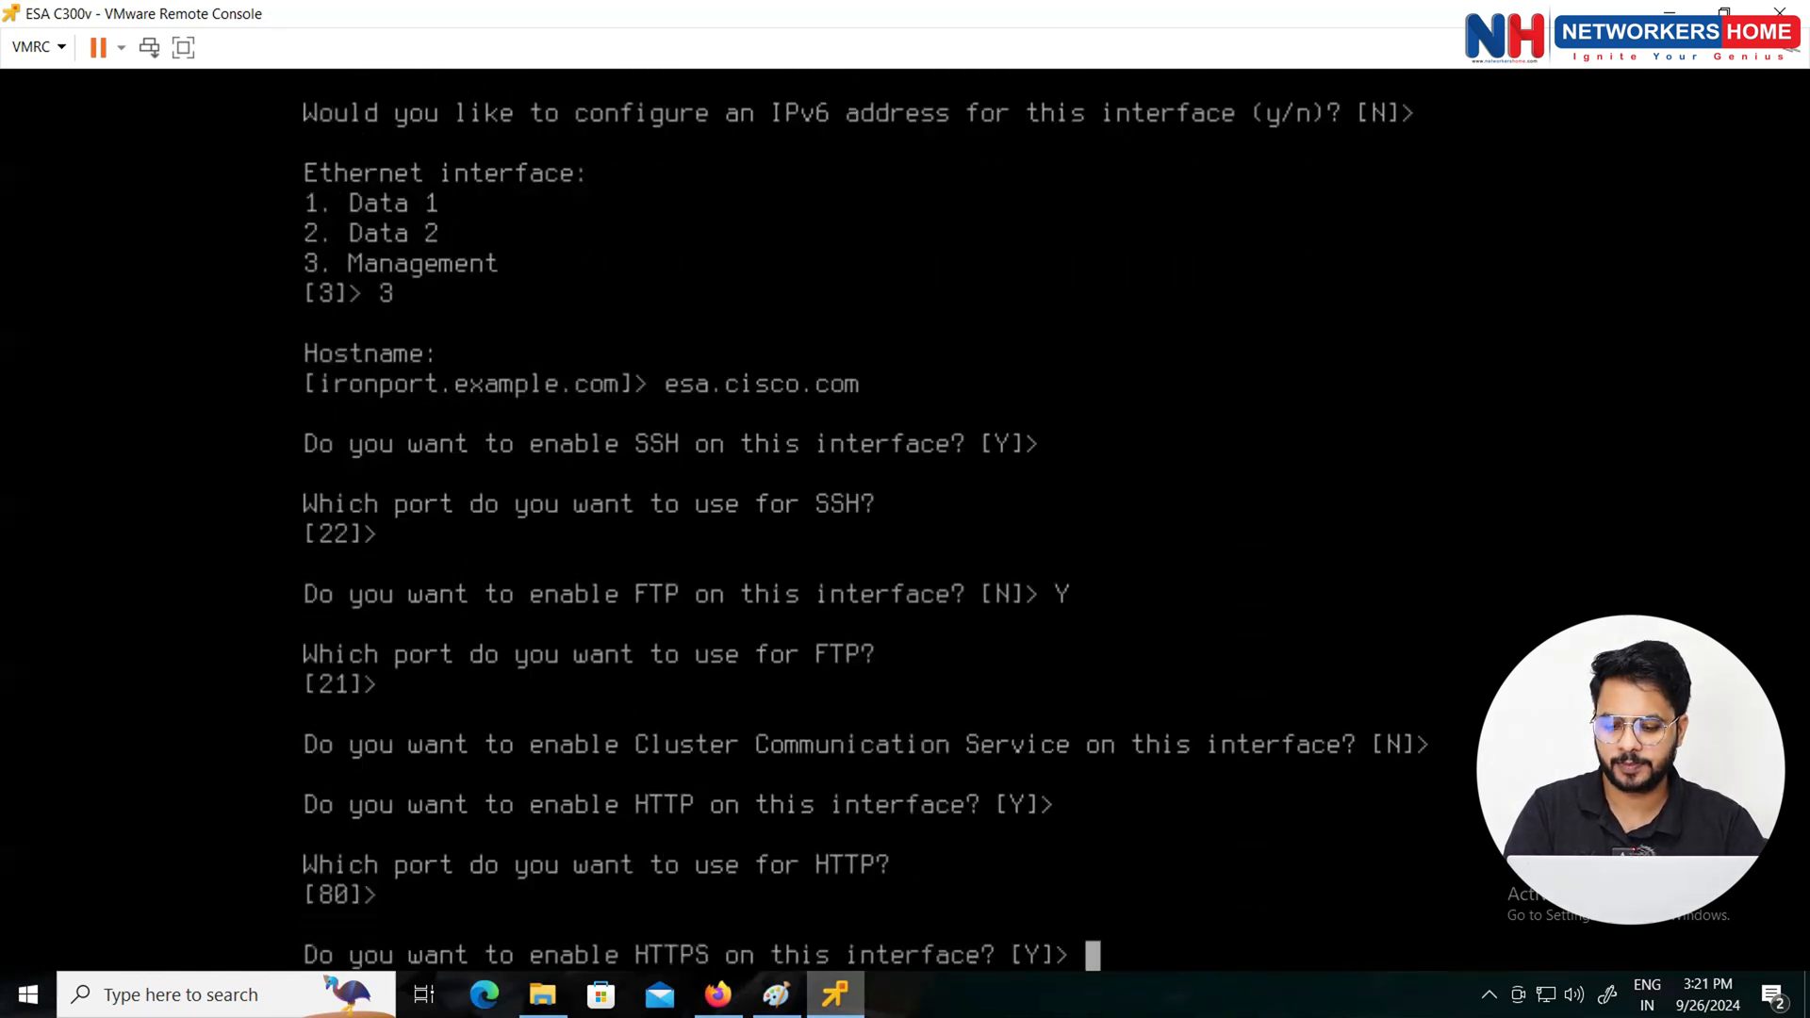
key(Return)
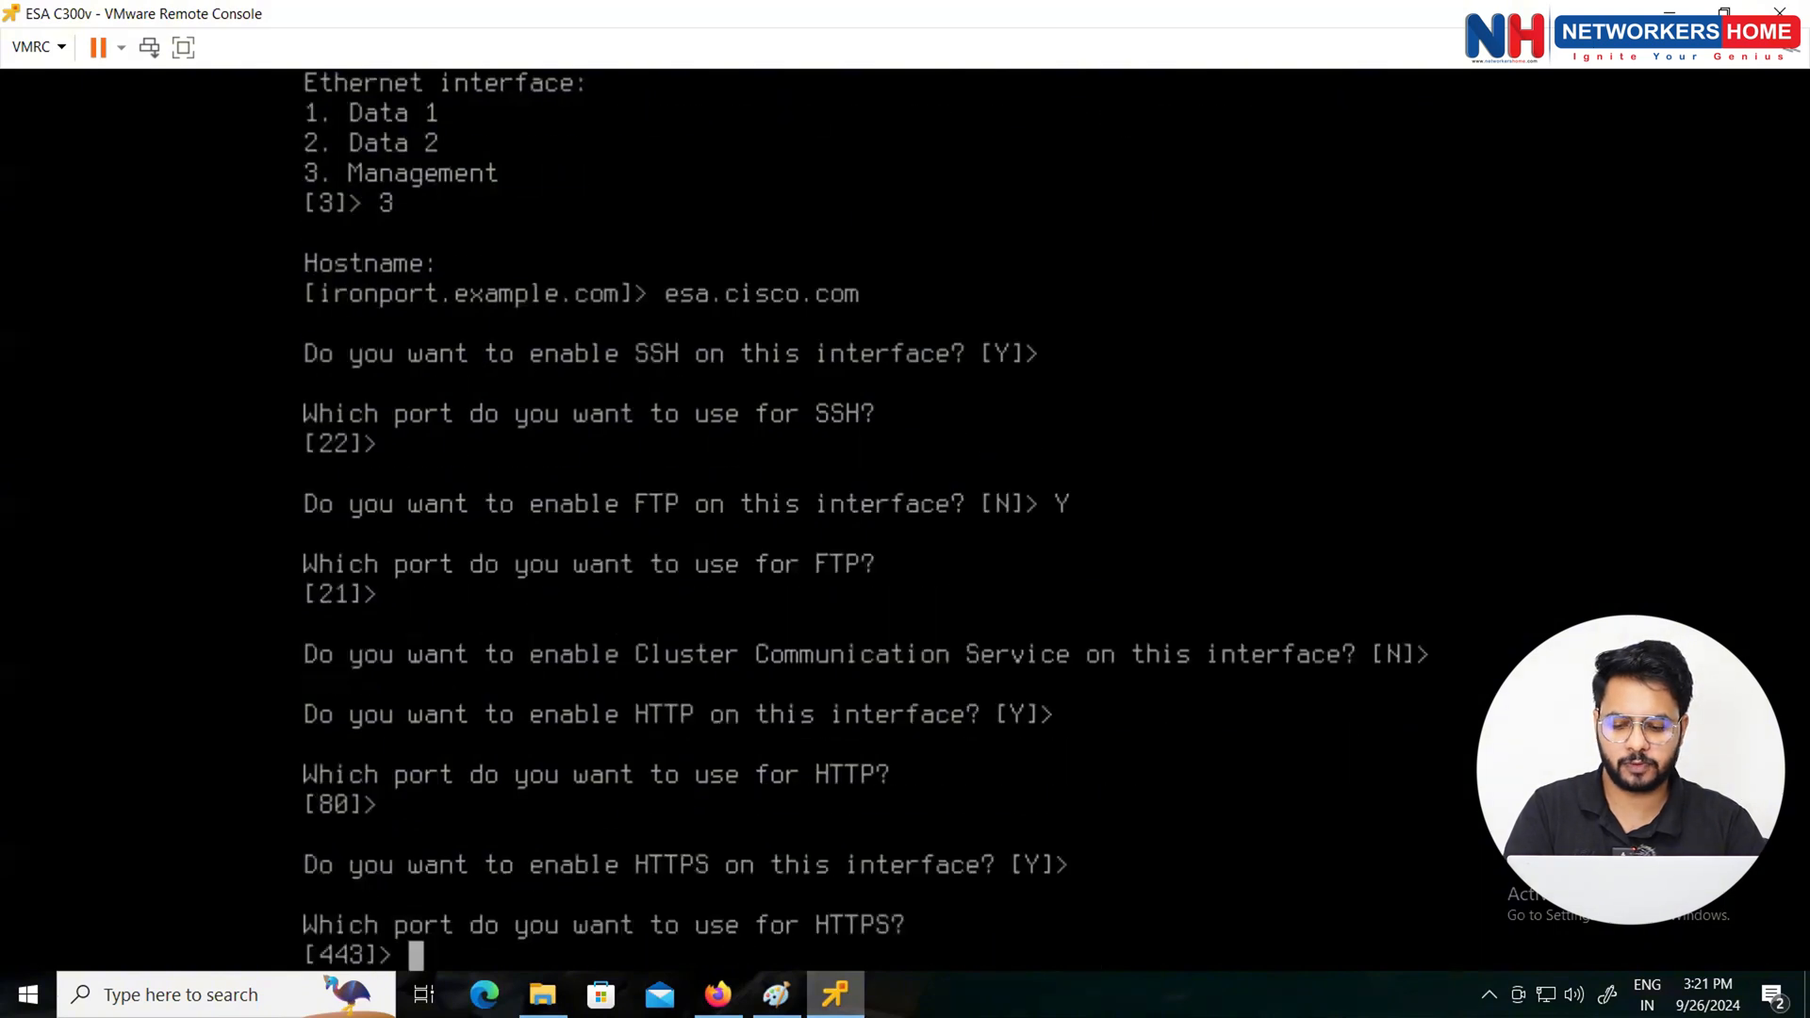
key(Return)
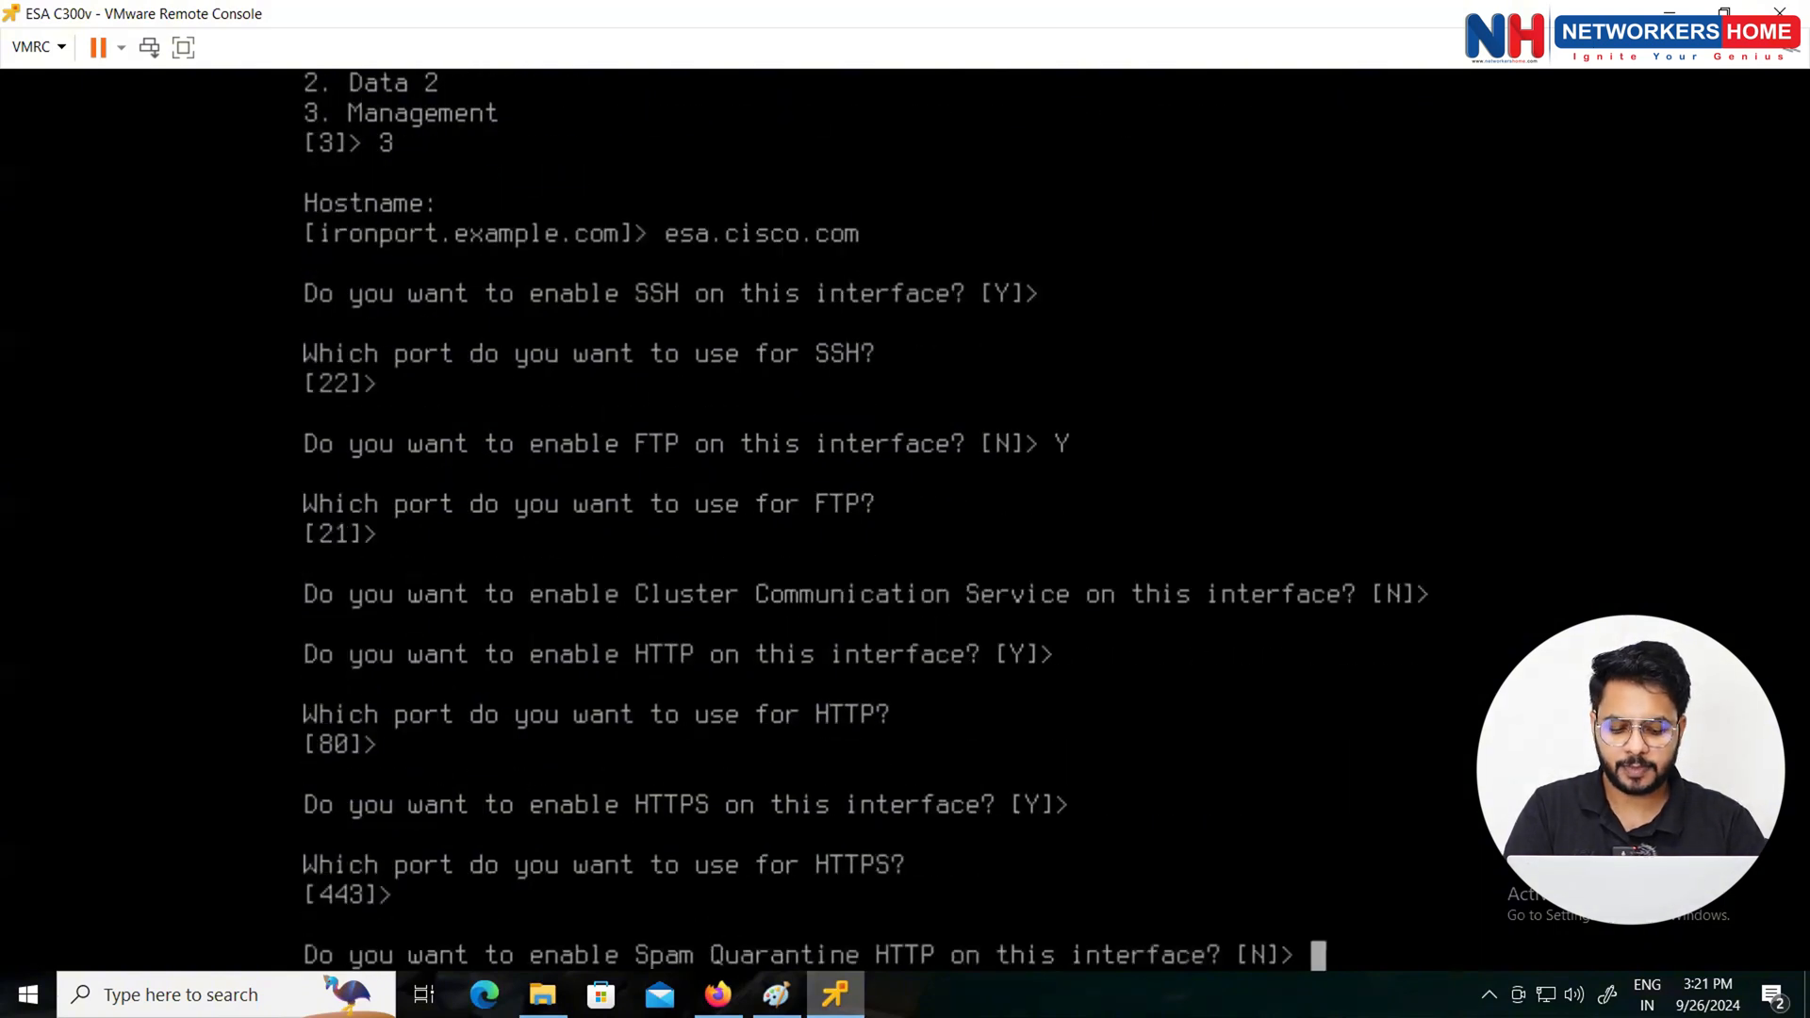
key(Return)
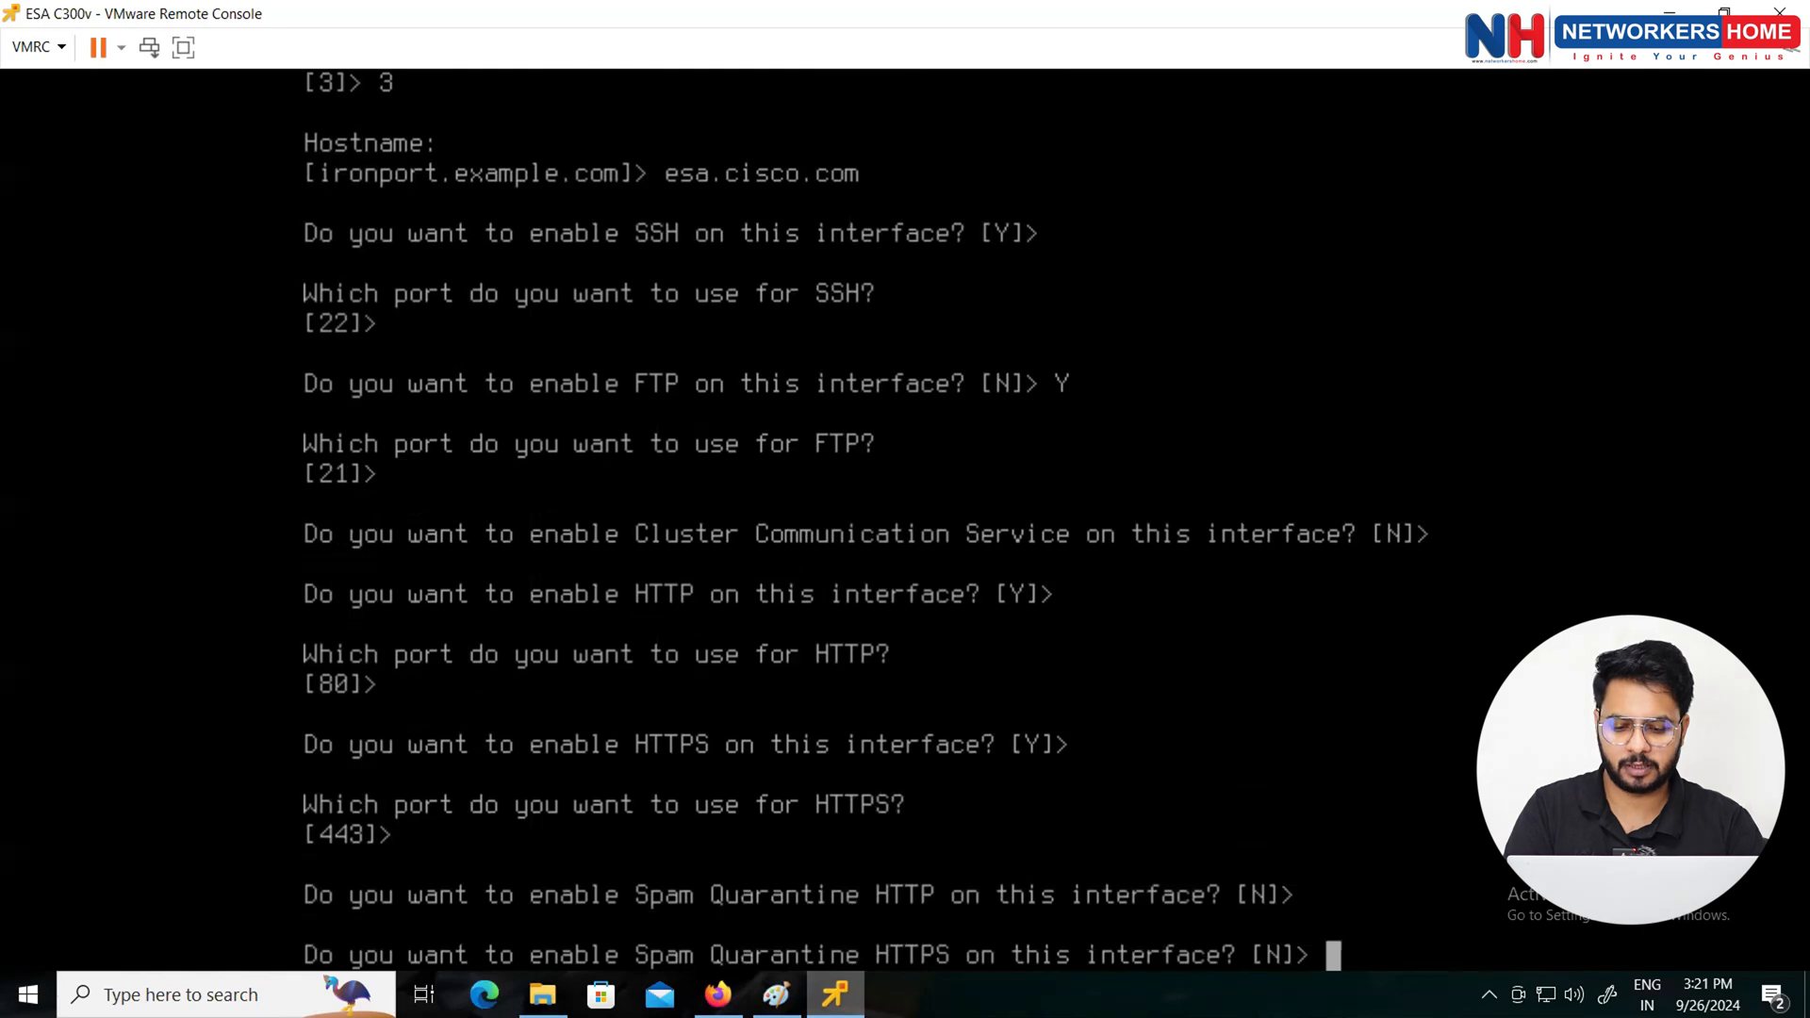
key(Return)
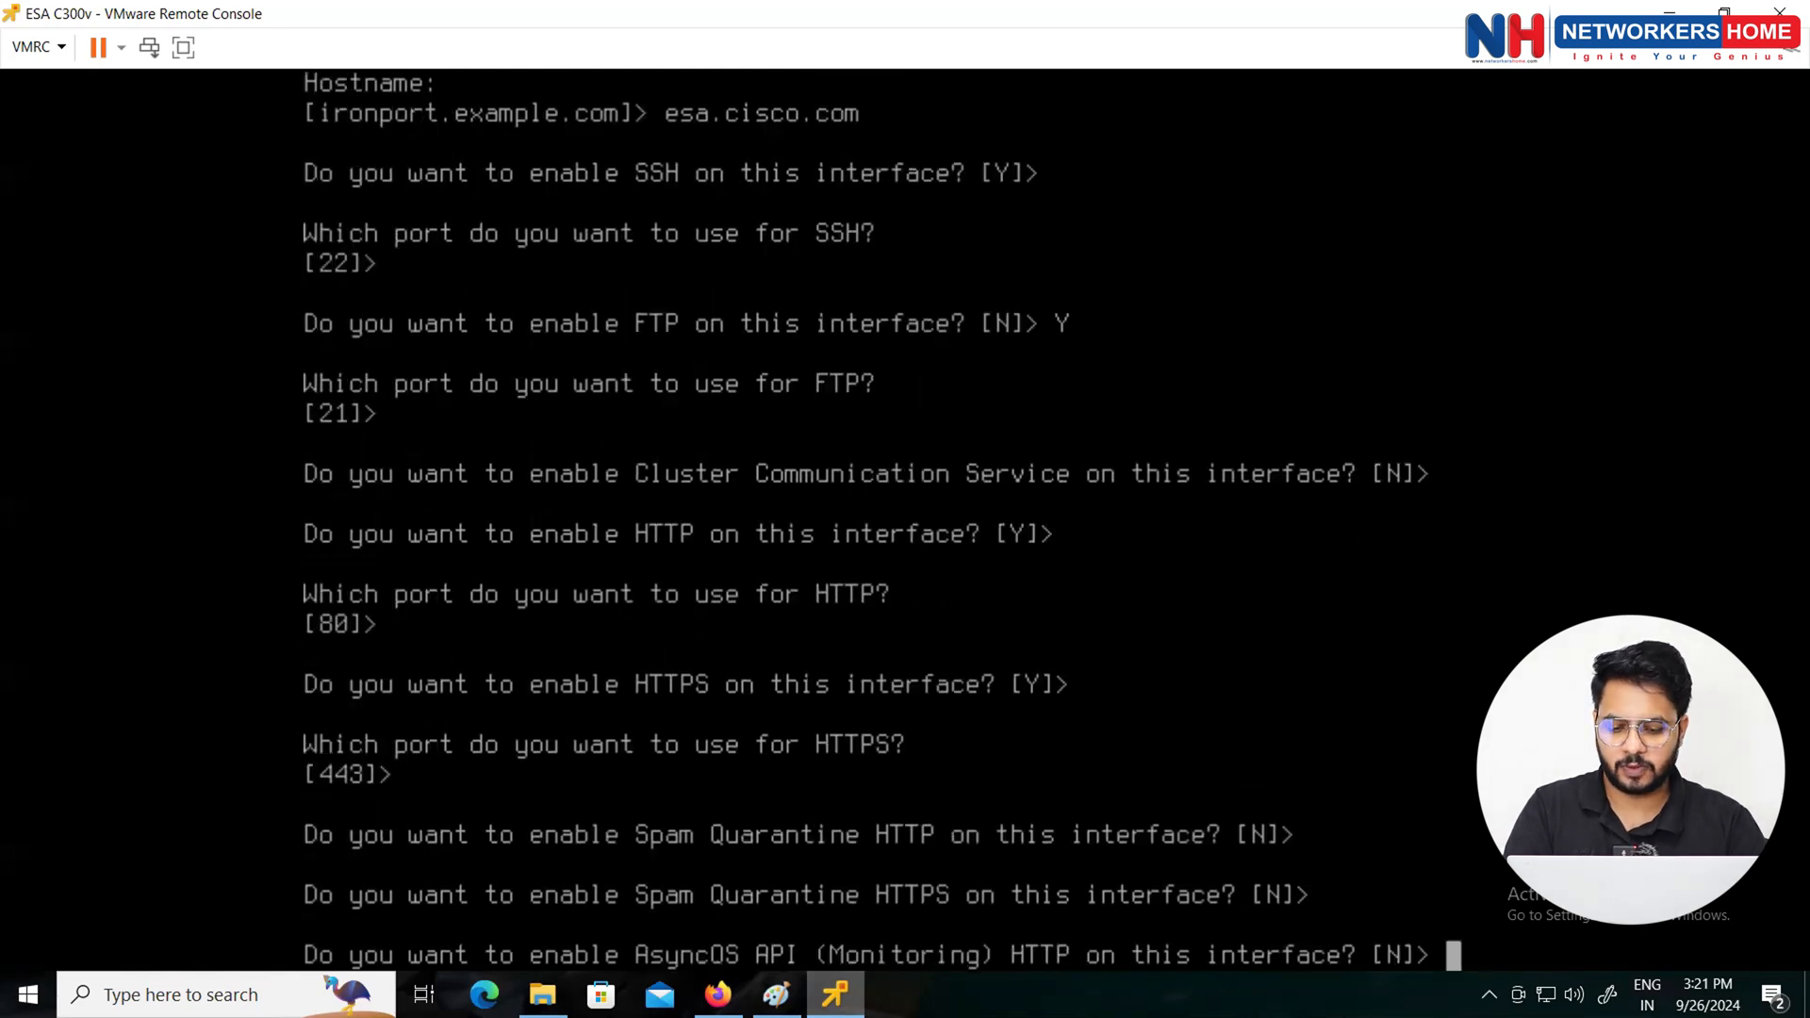
key(Return)
key(Return)
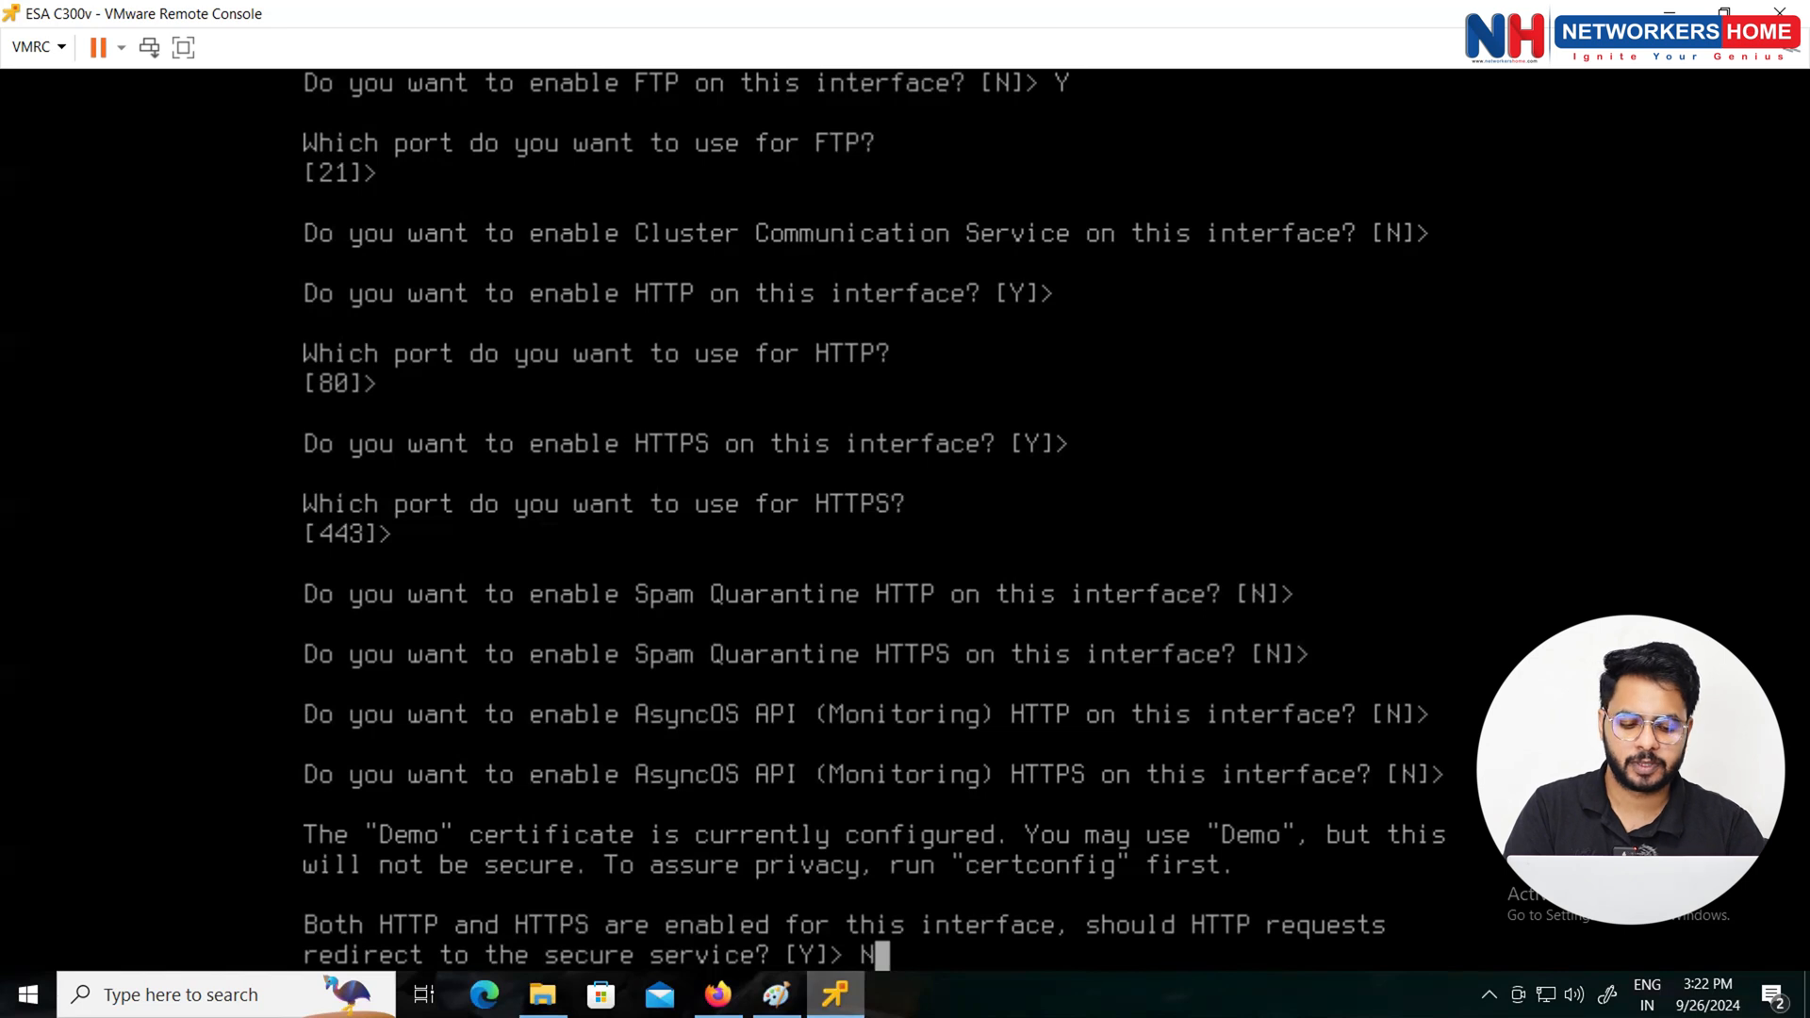
key(Return)
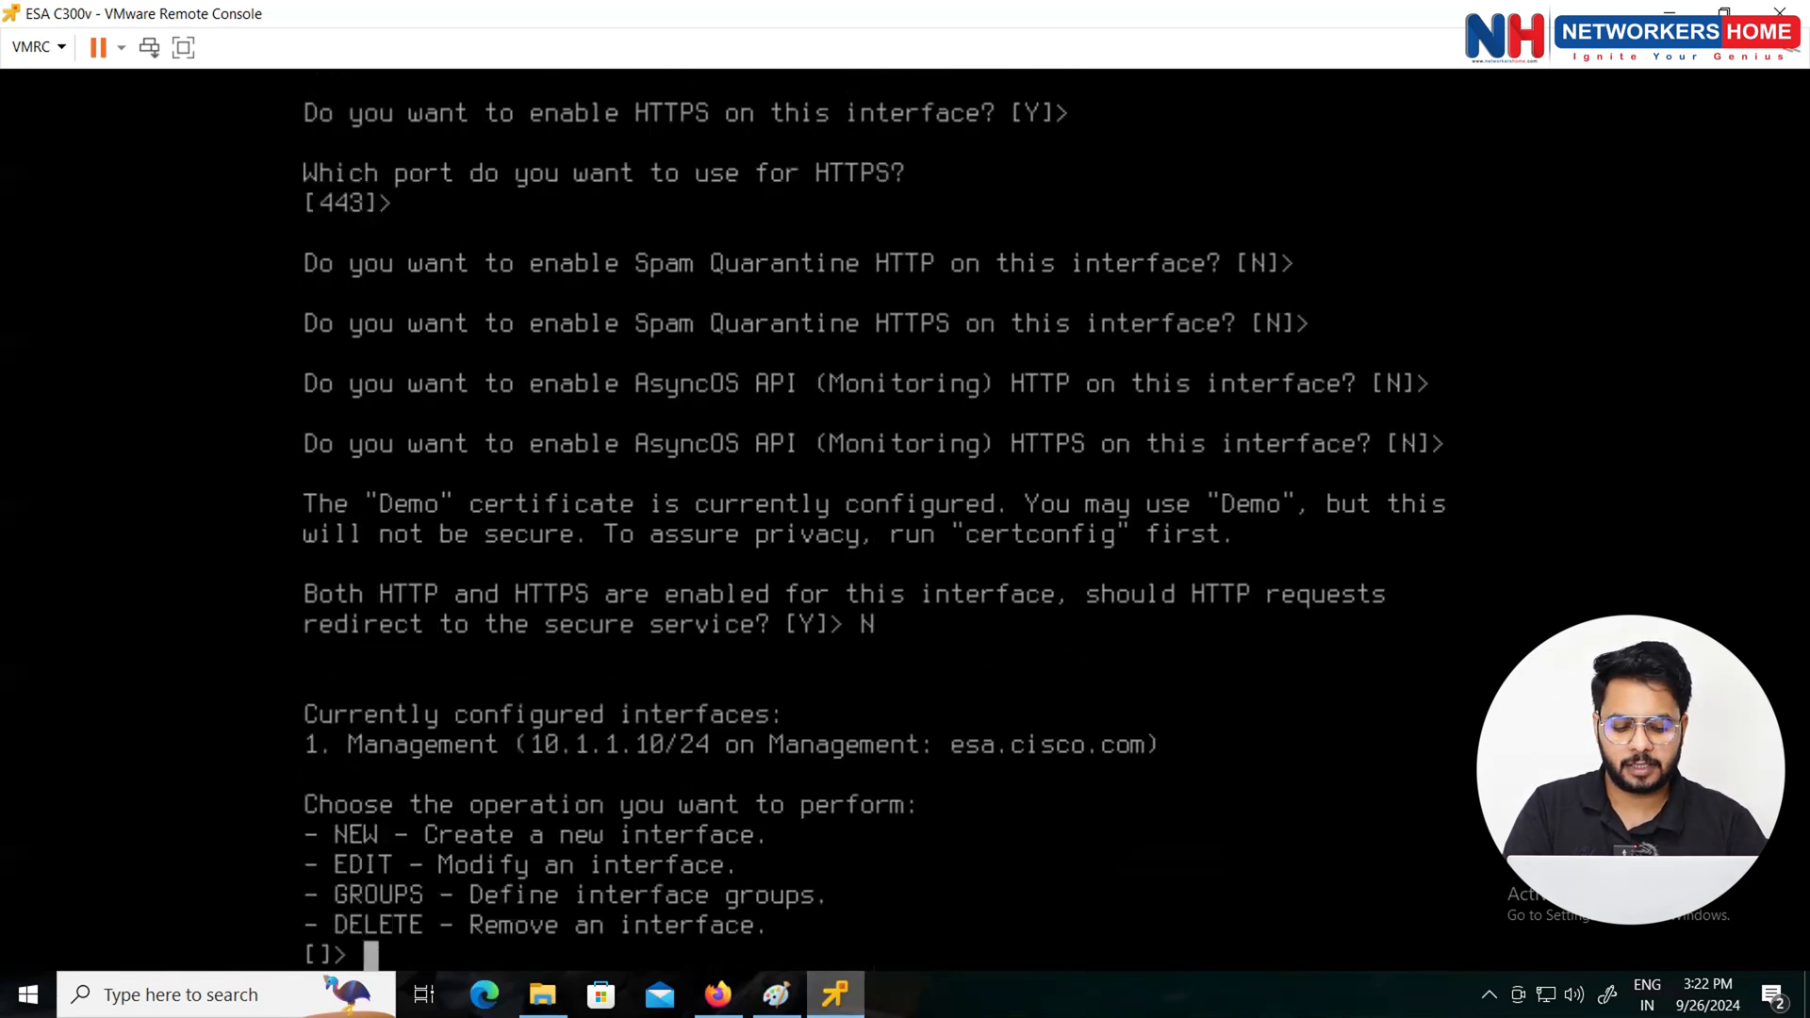
key(Return)
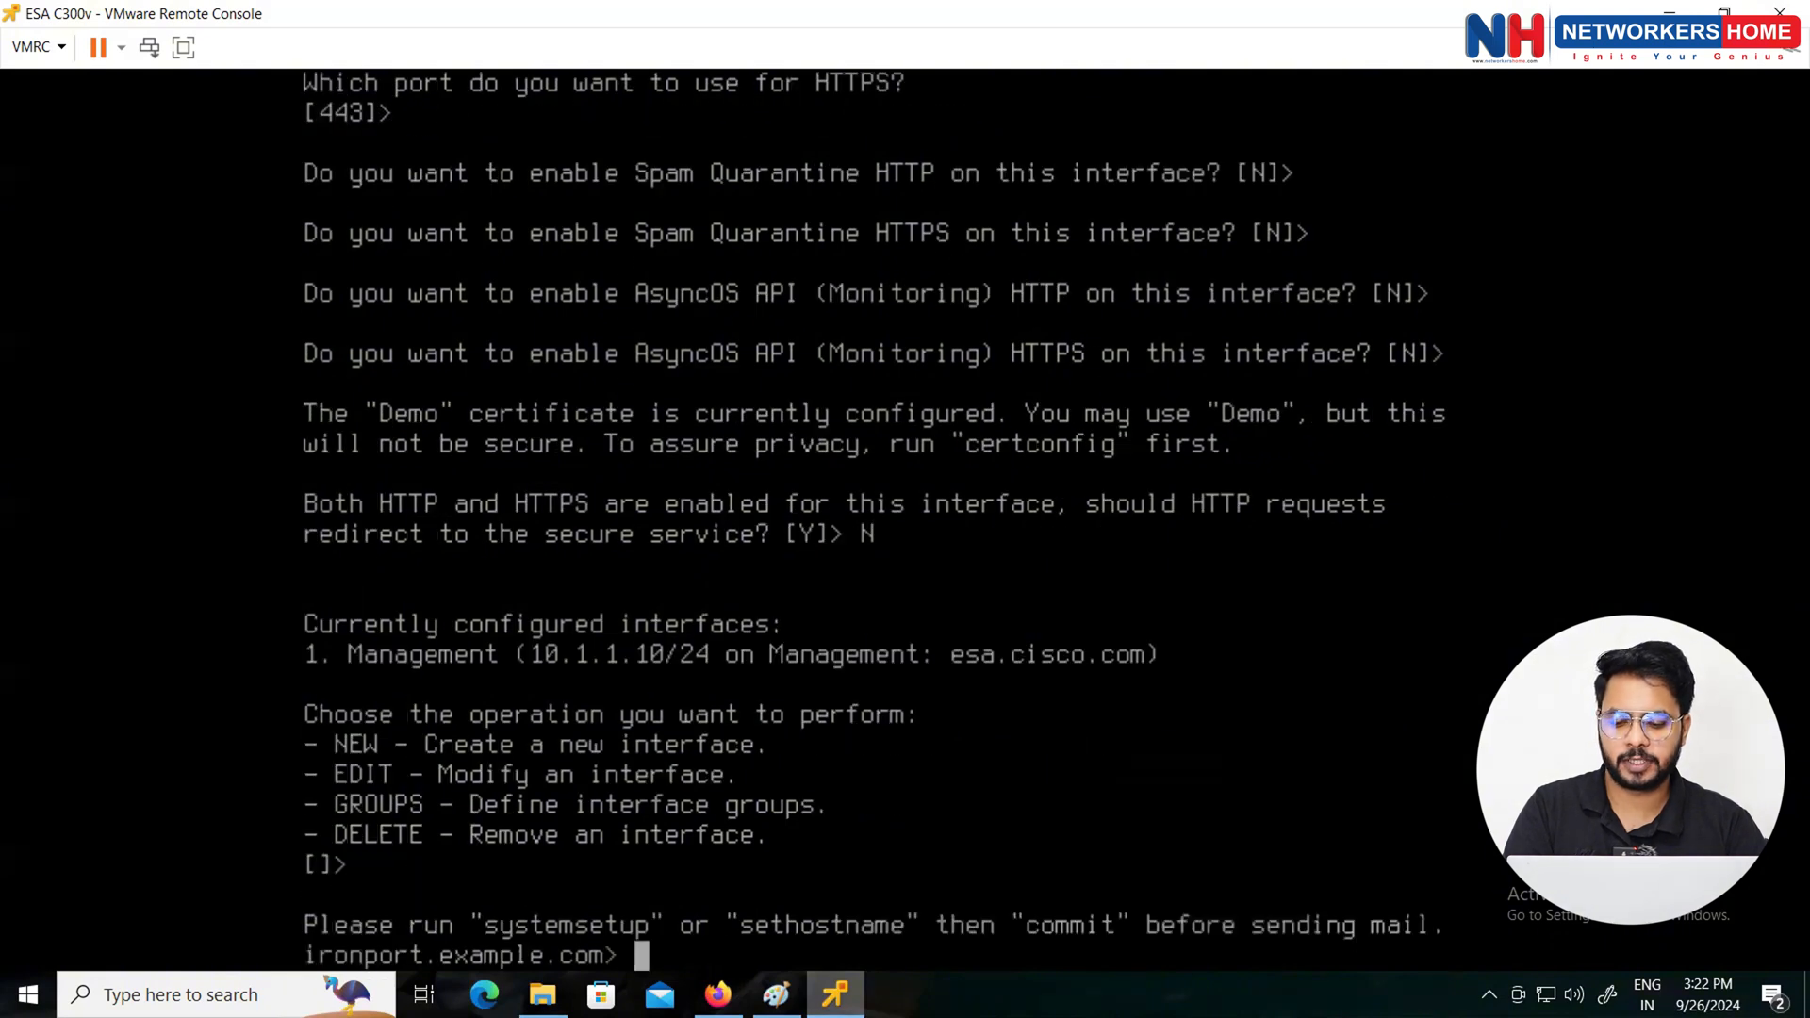
Step: Commit the interface changes with no comment and no rollback copy
text(commit)
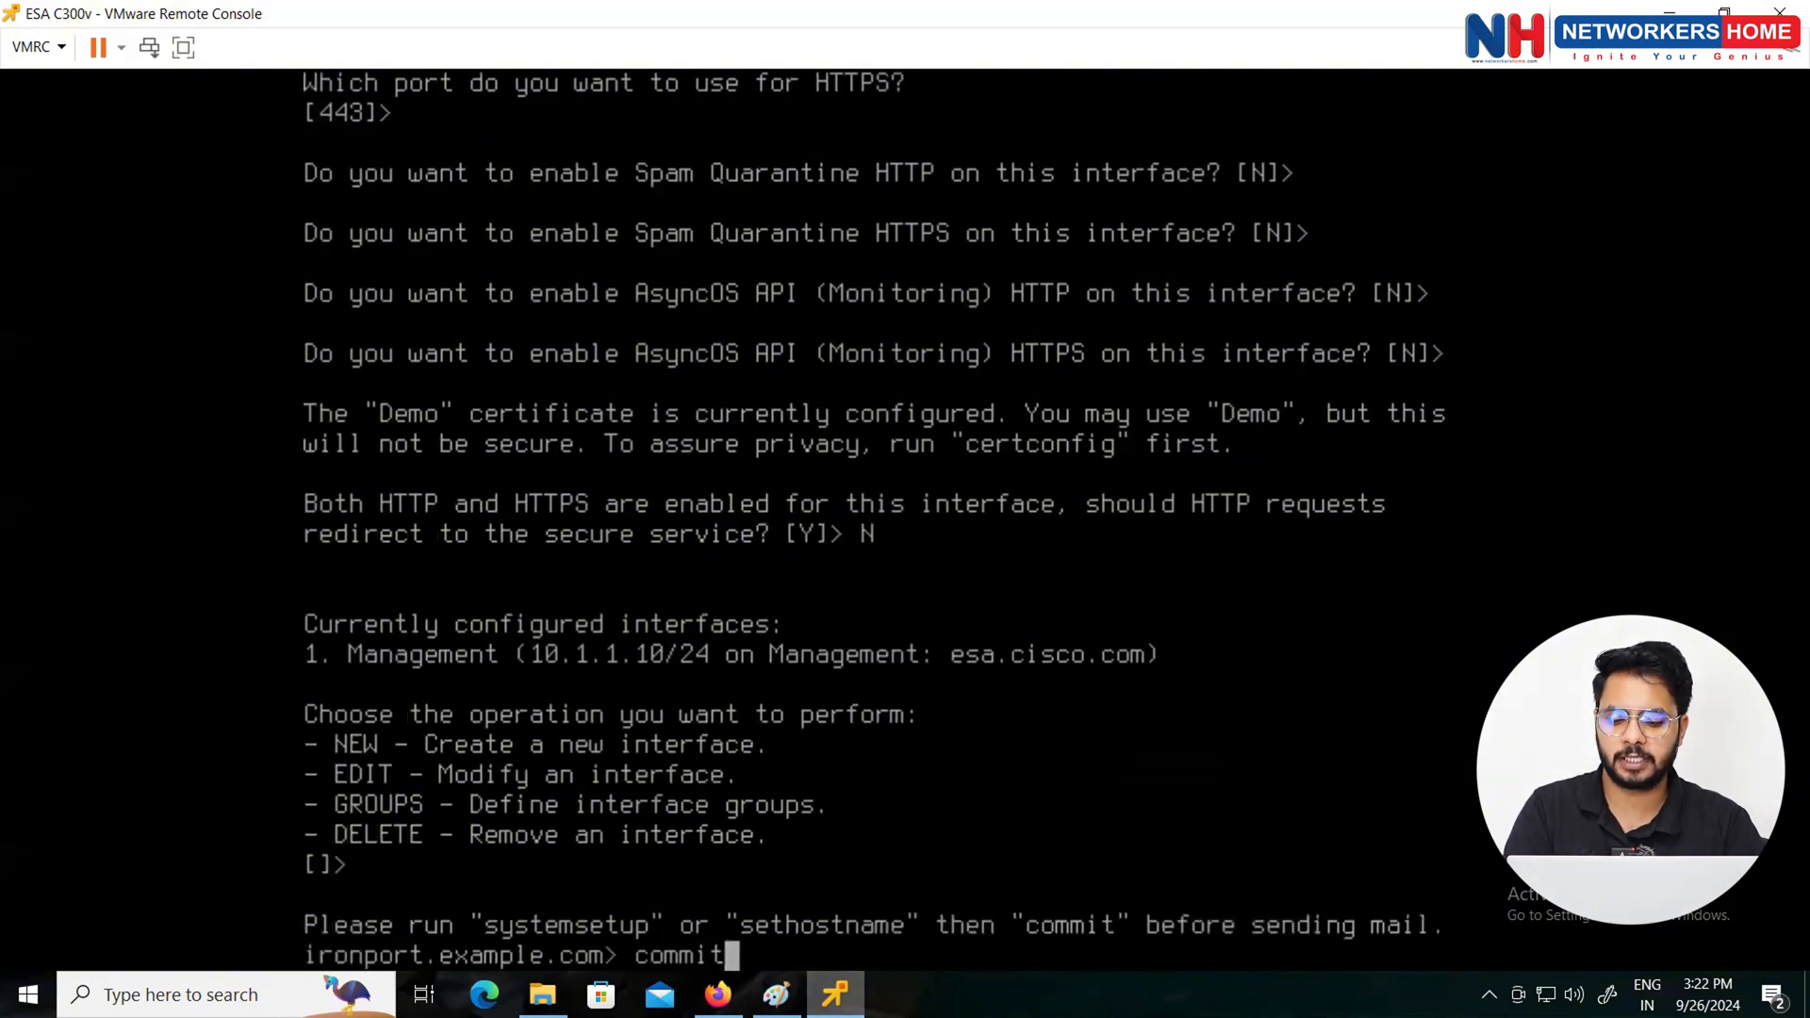
key(Return)
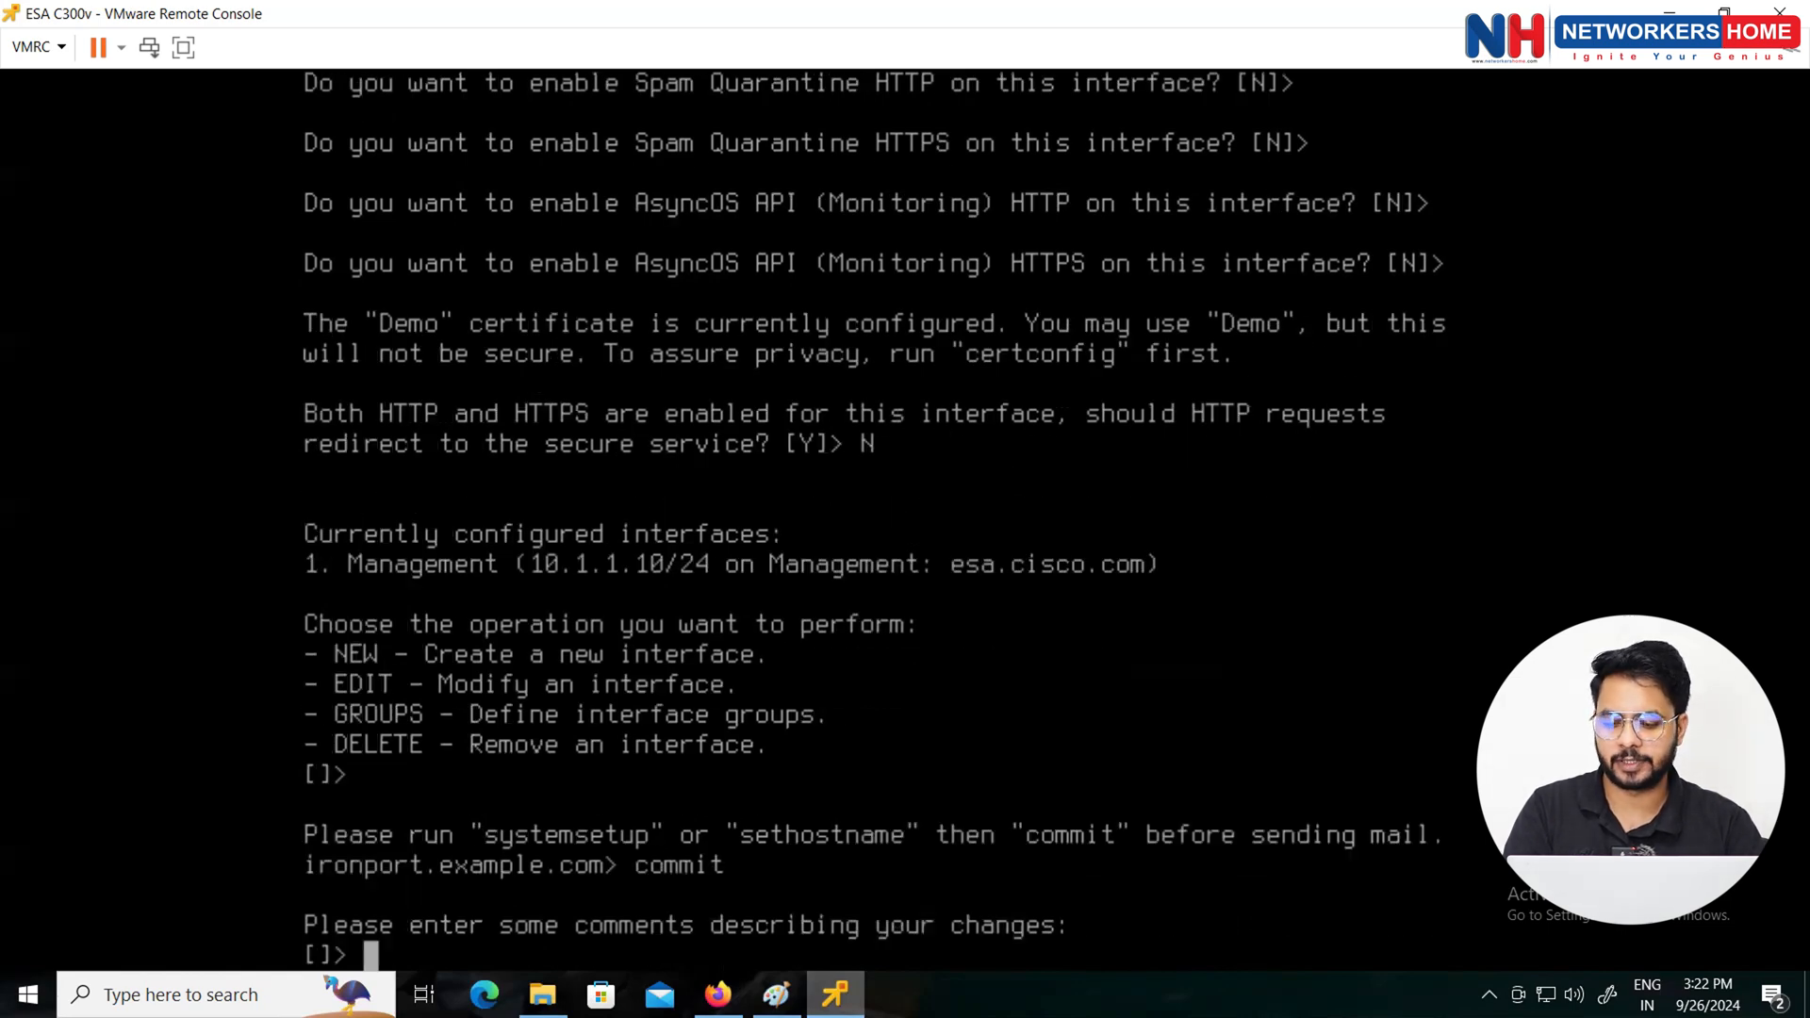
key(Return)
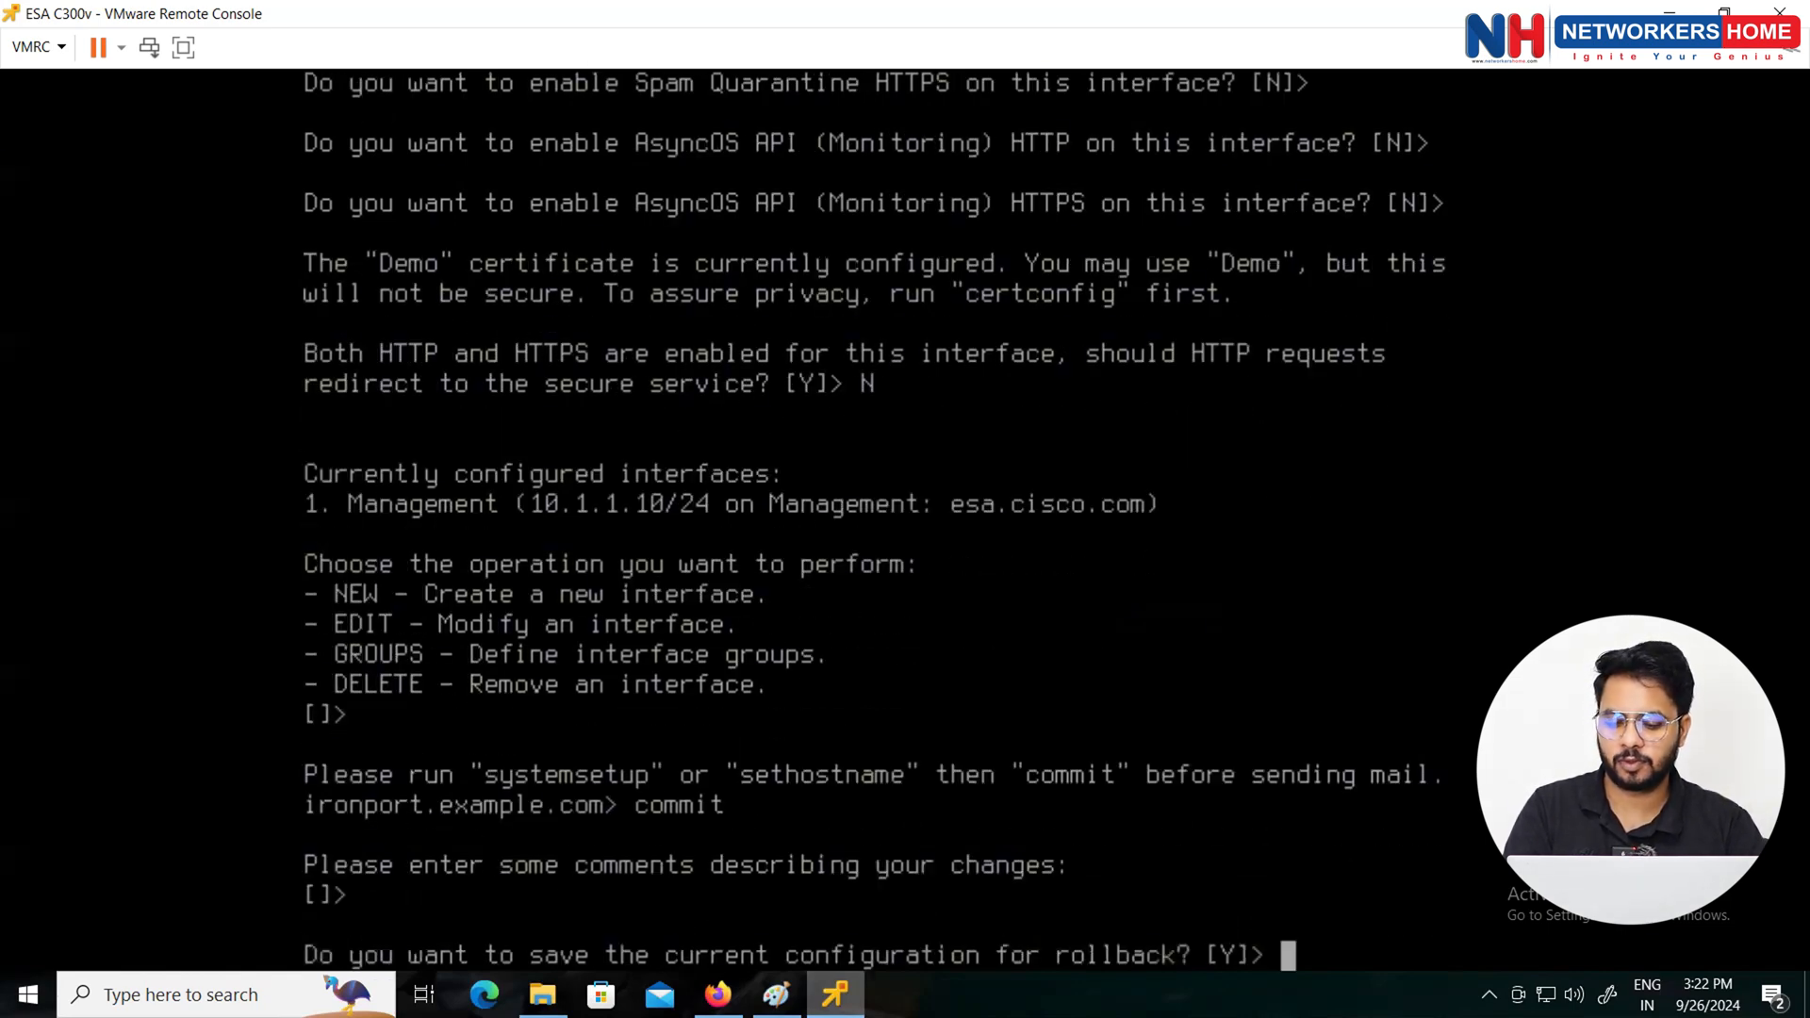
text(N)
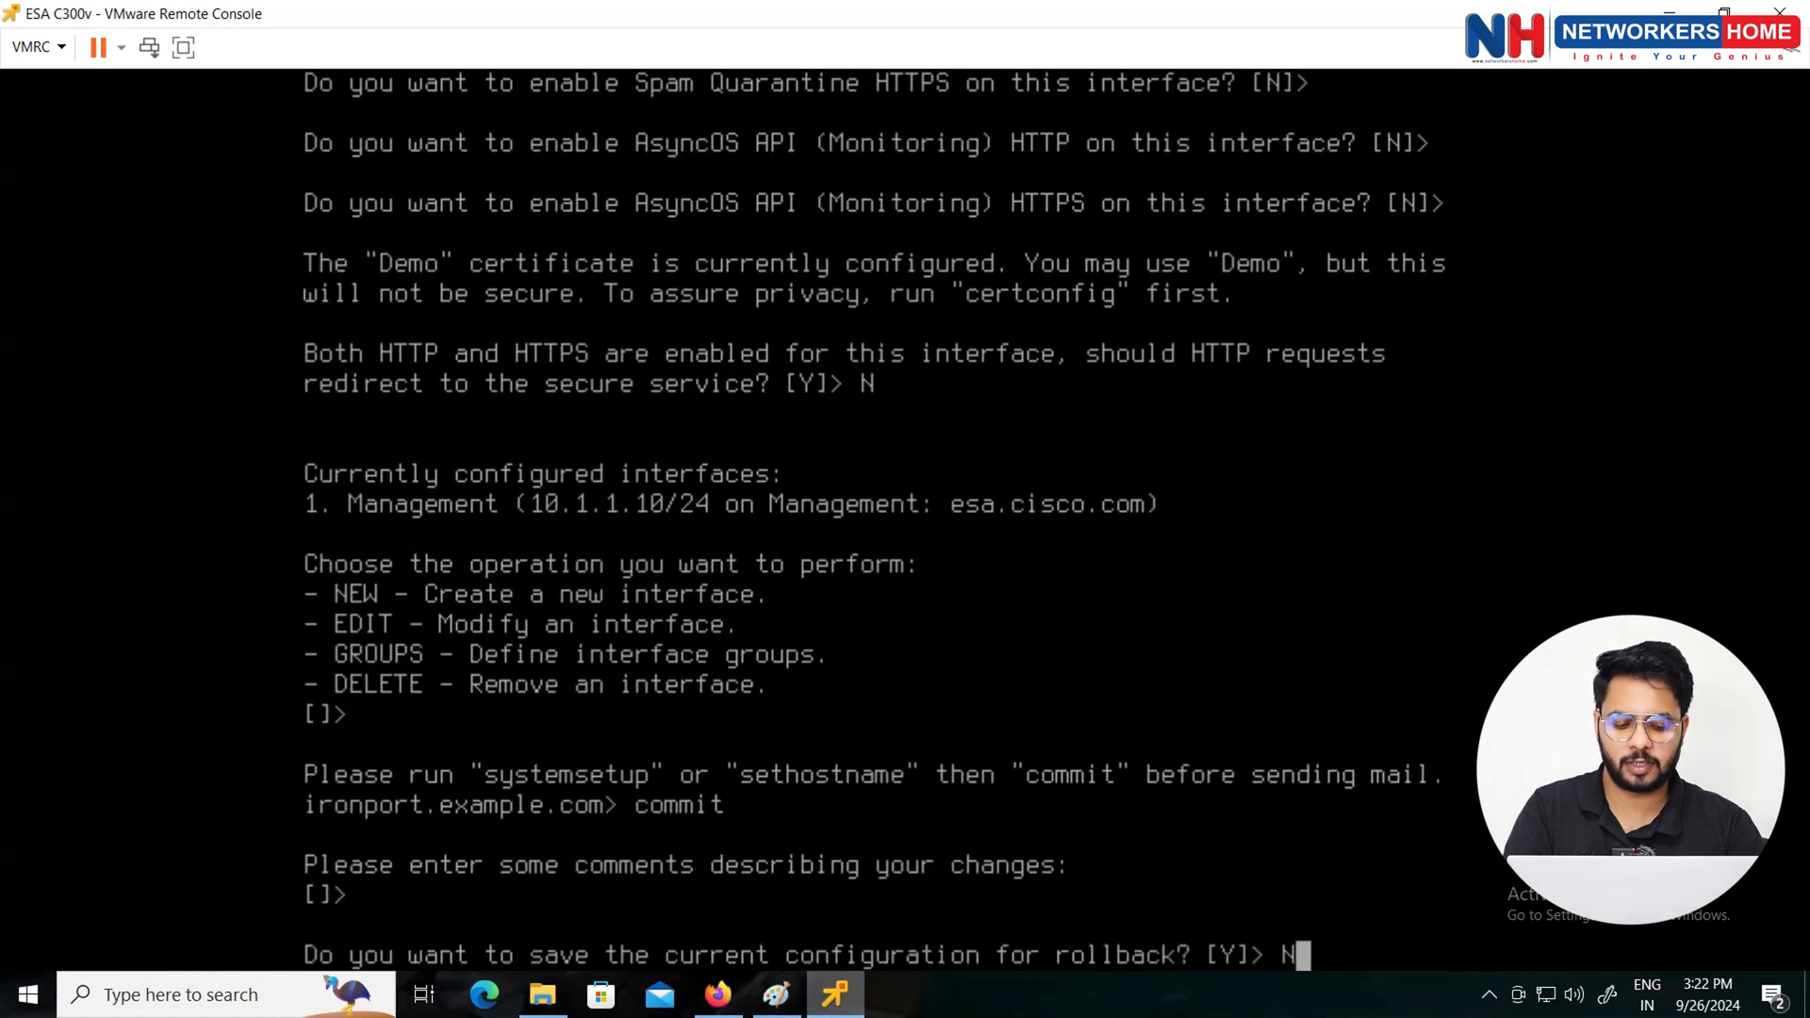
key(Return)
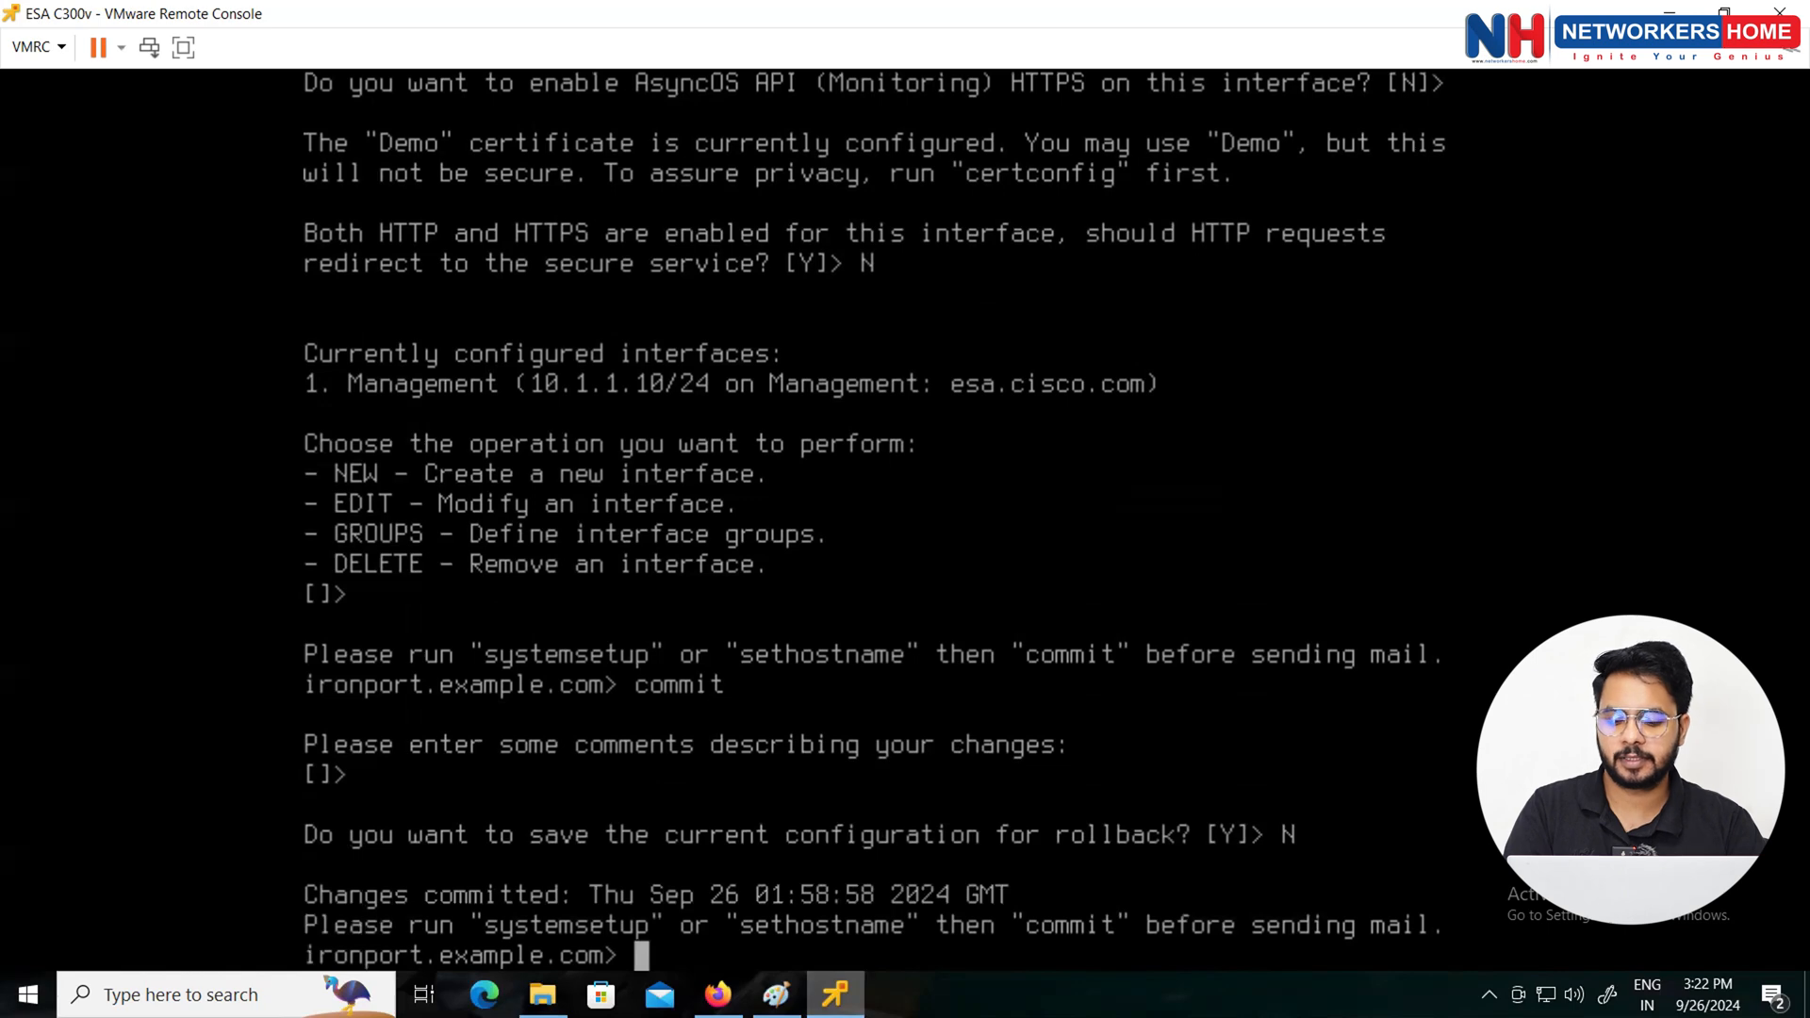
key(Return)
key(Return)
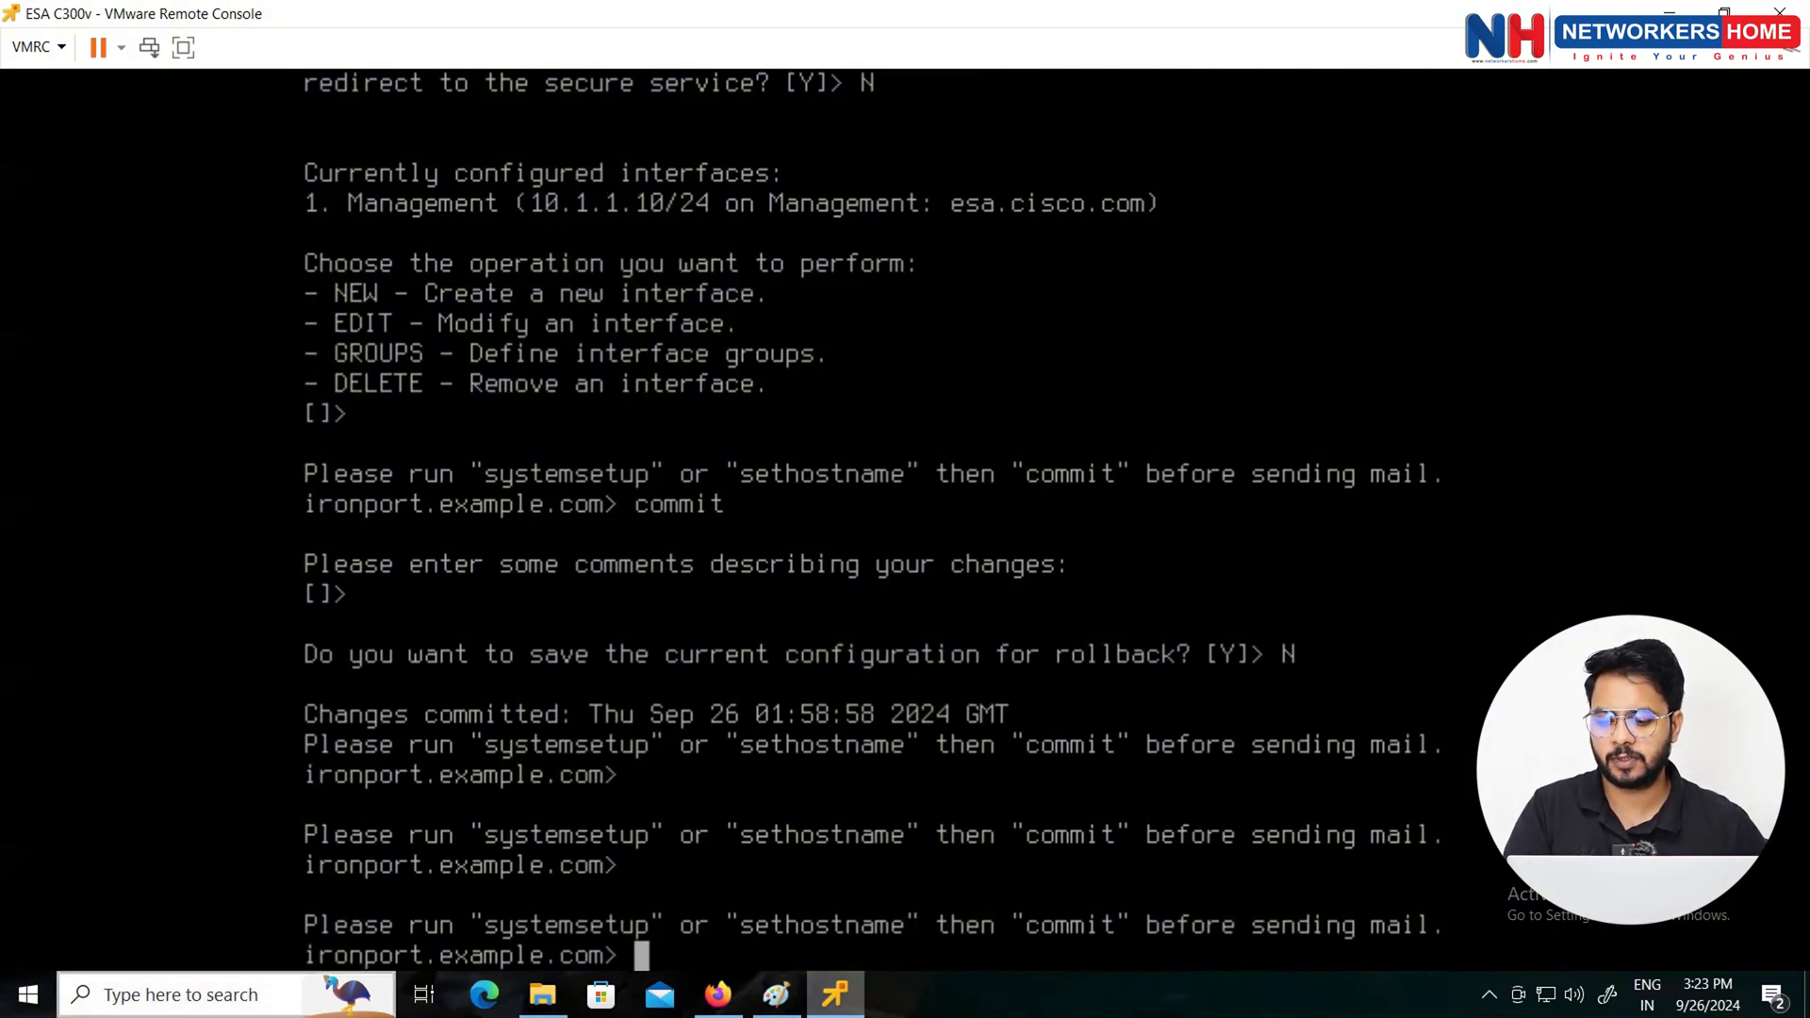
click(253, 994)
Step: Ping 10.1.1.10 from Command Prompt, getting 4 of 4 replies
text(cmd)
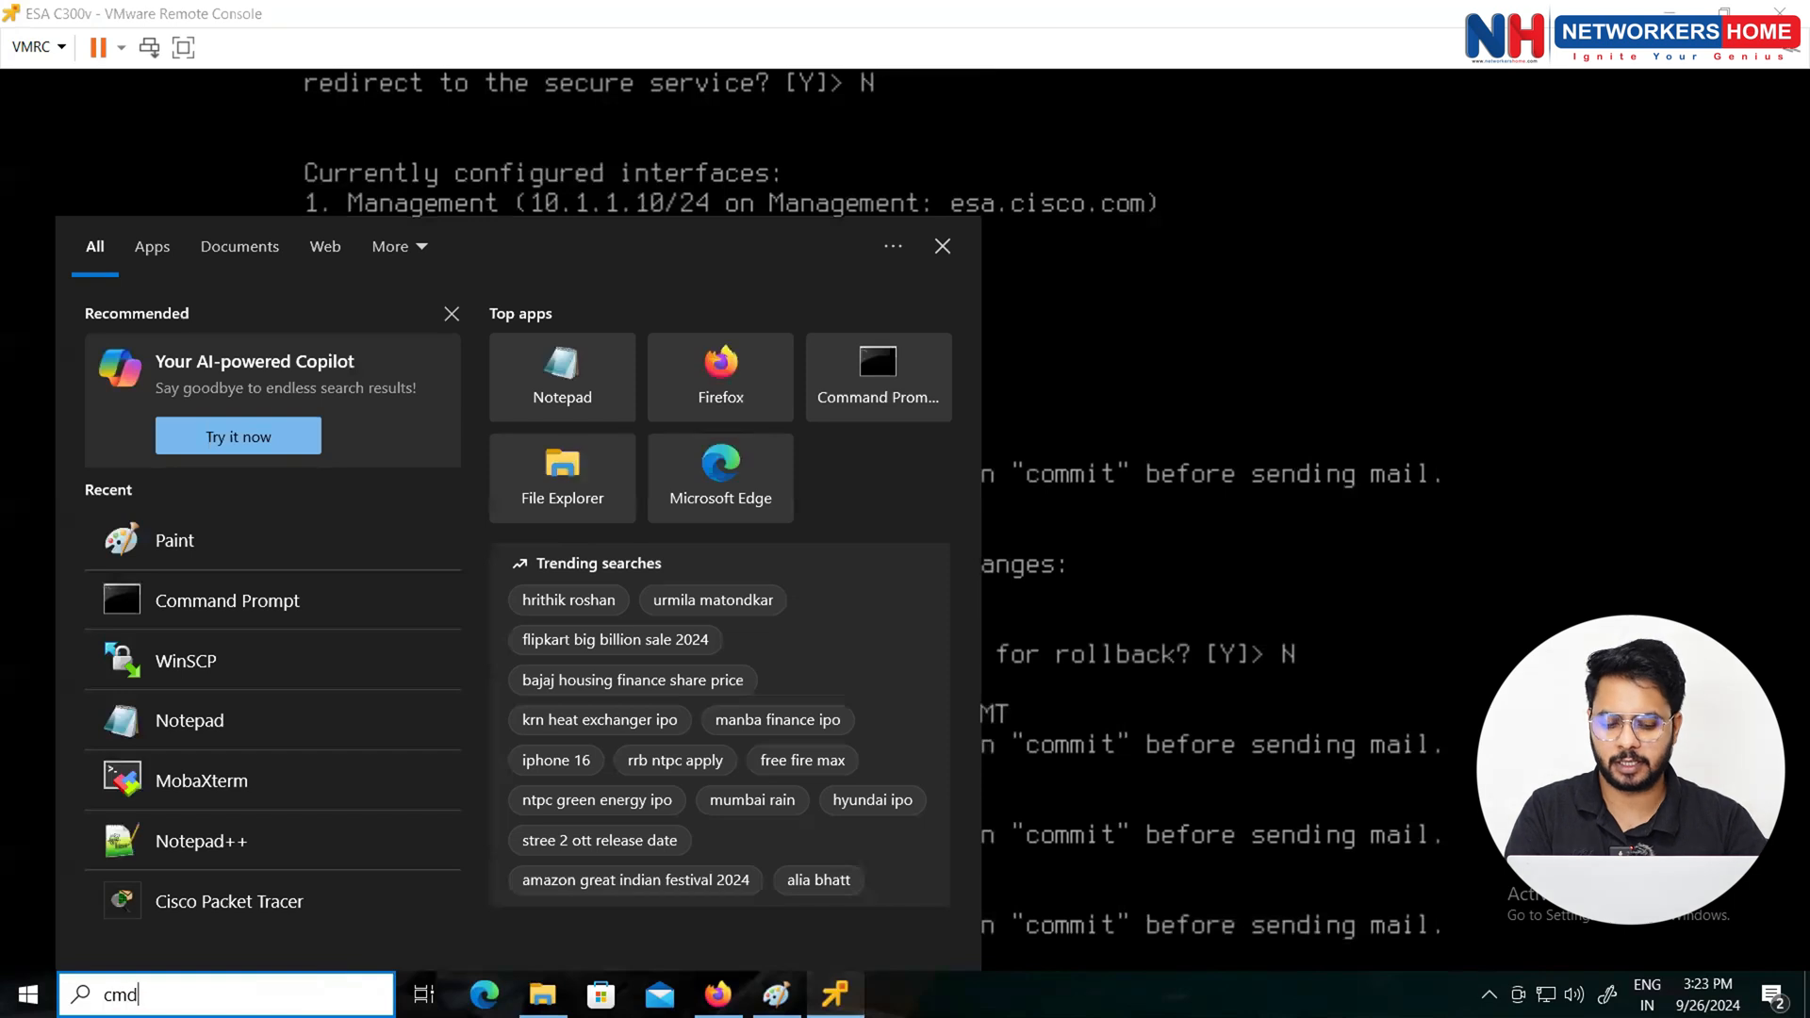
key(Return)
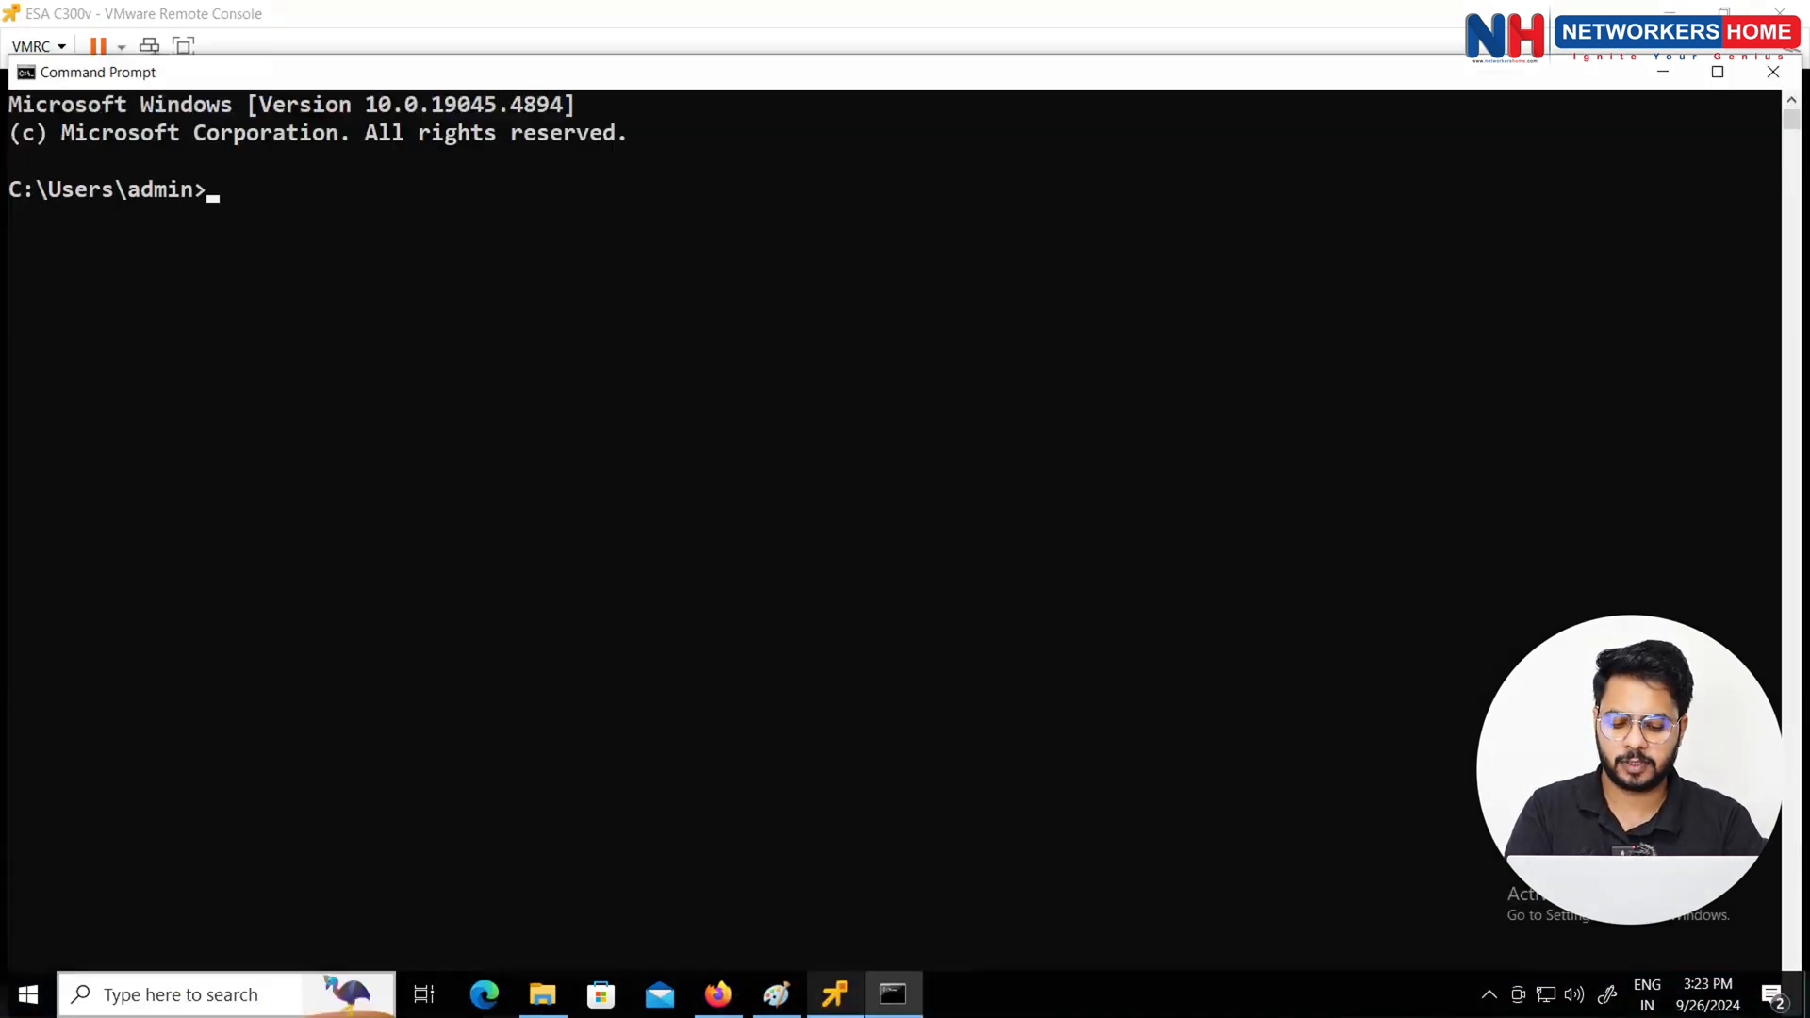
text(ping )
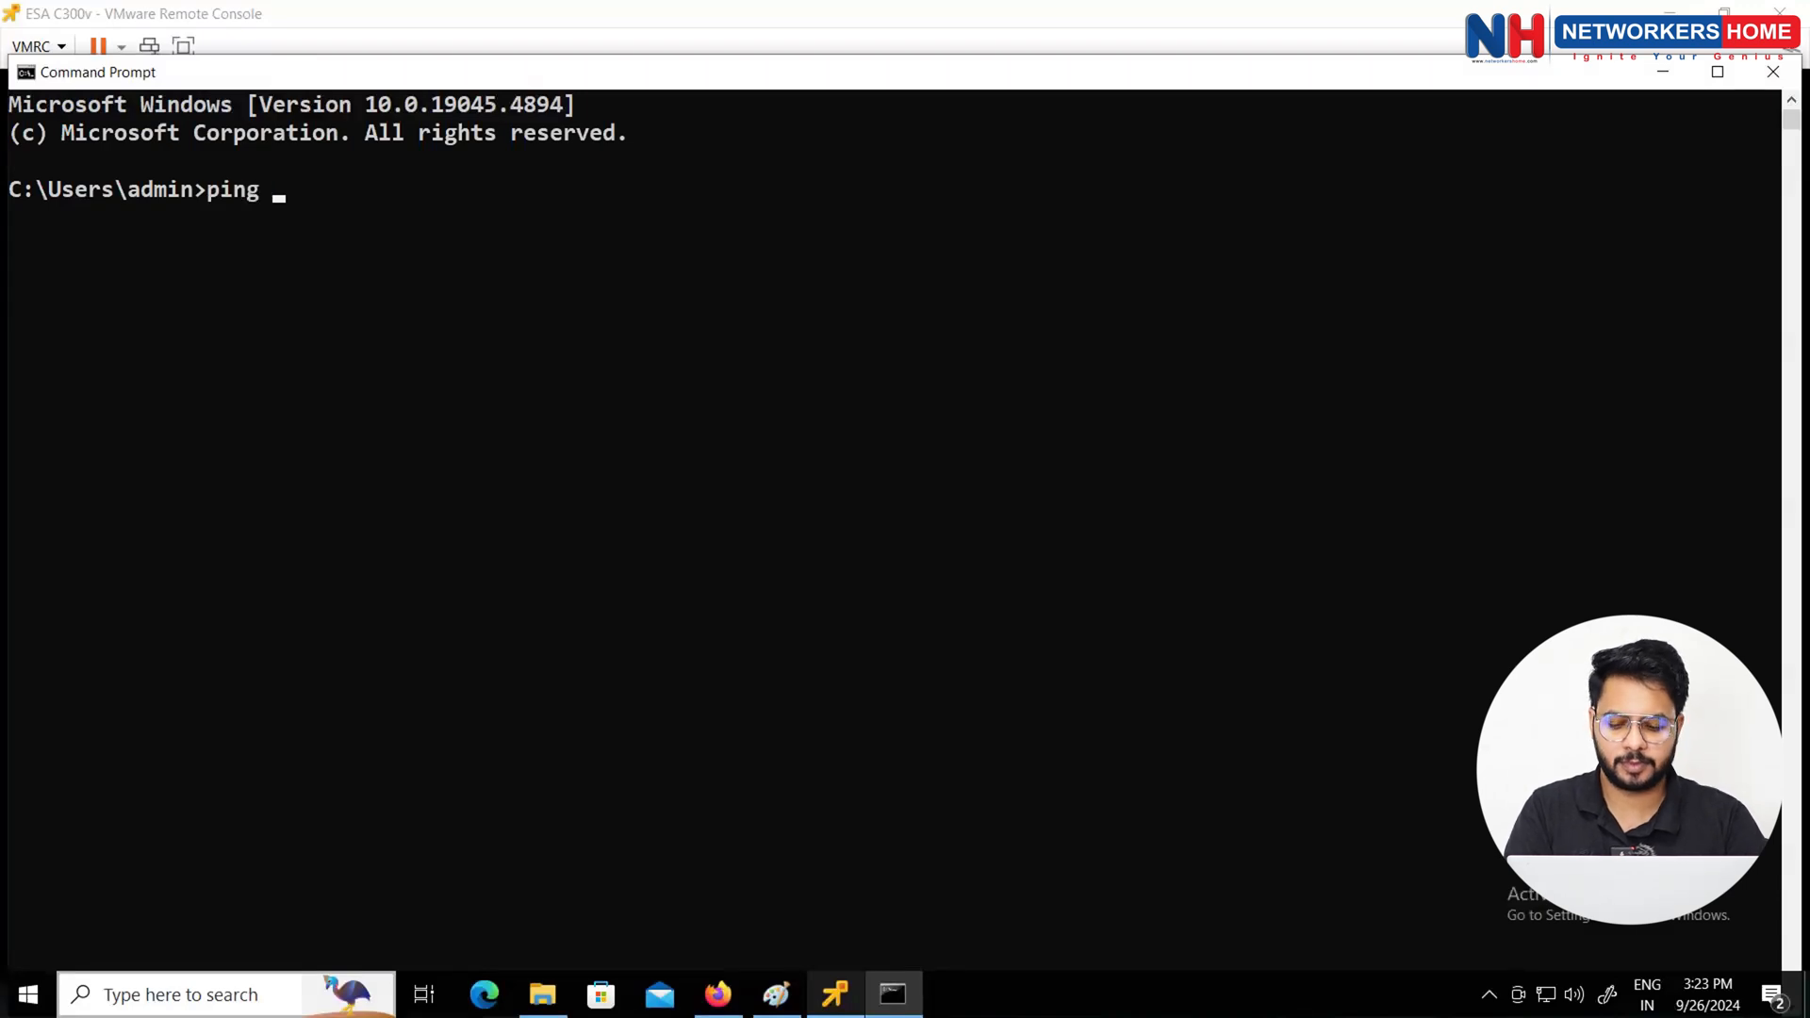
text(10.1.1.10)
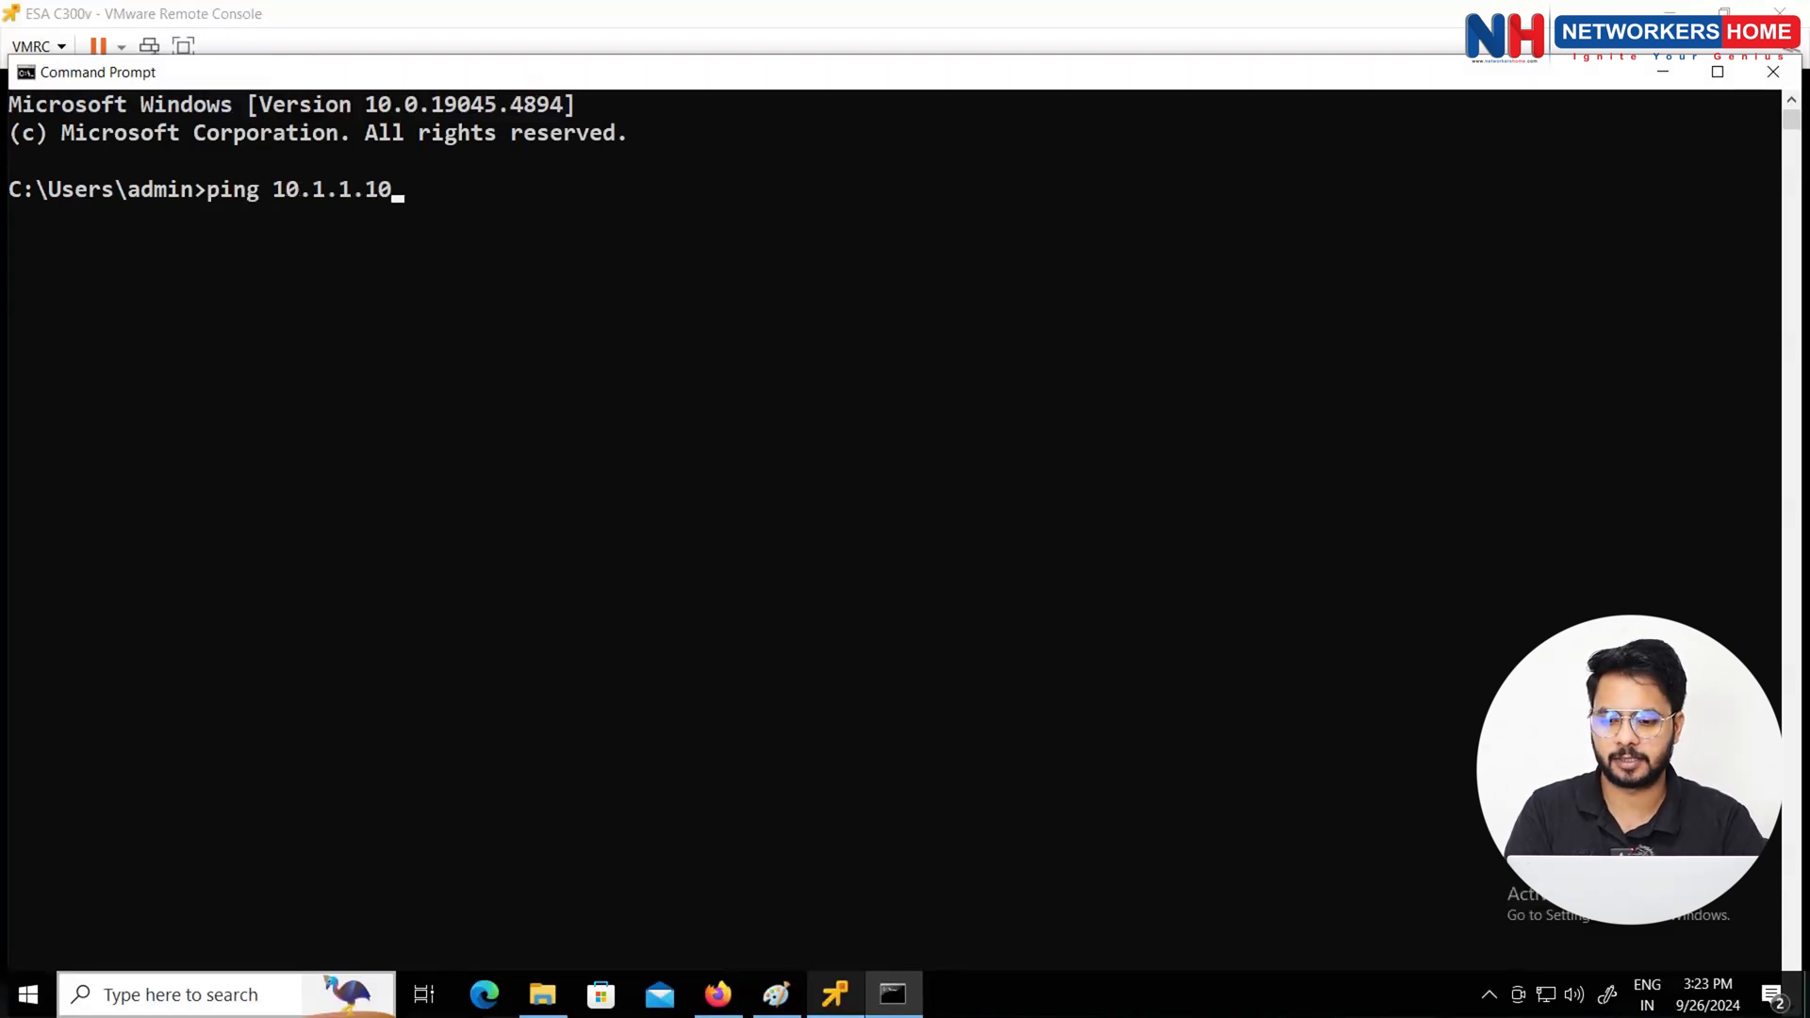
key(Return)
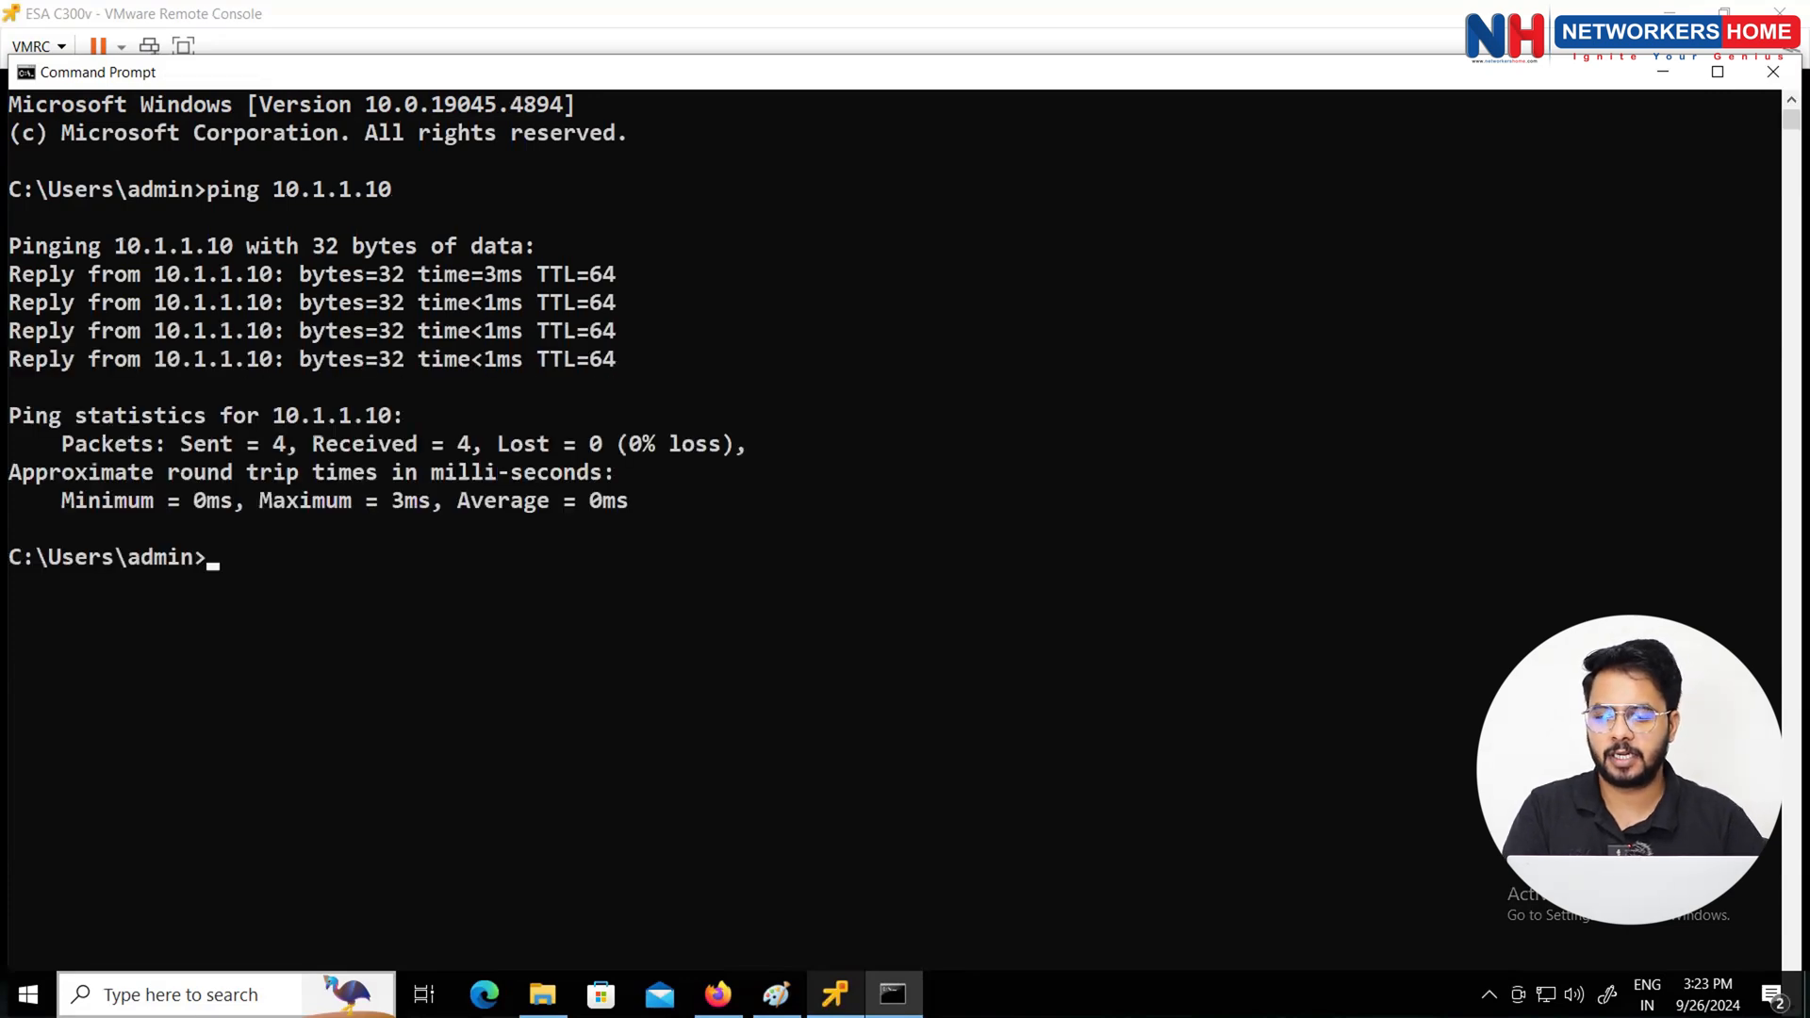
click(1661, 74)
click(718, 994)
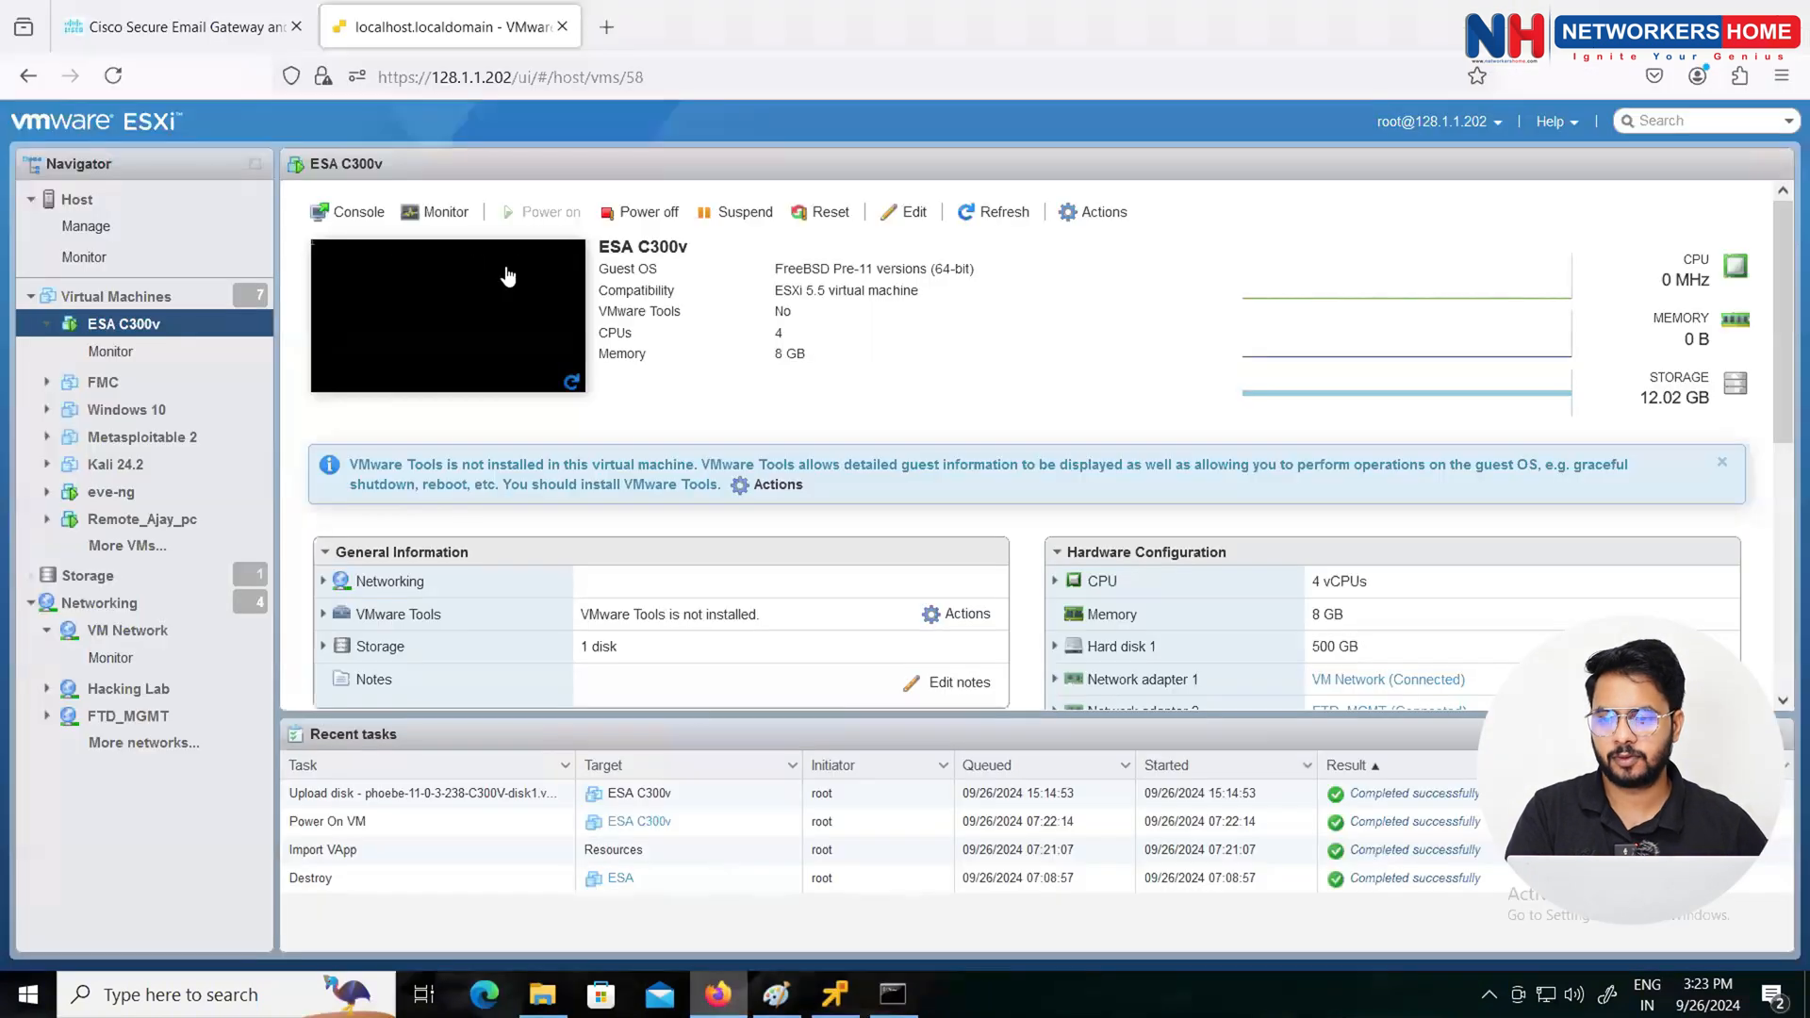
click(607, 36)
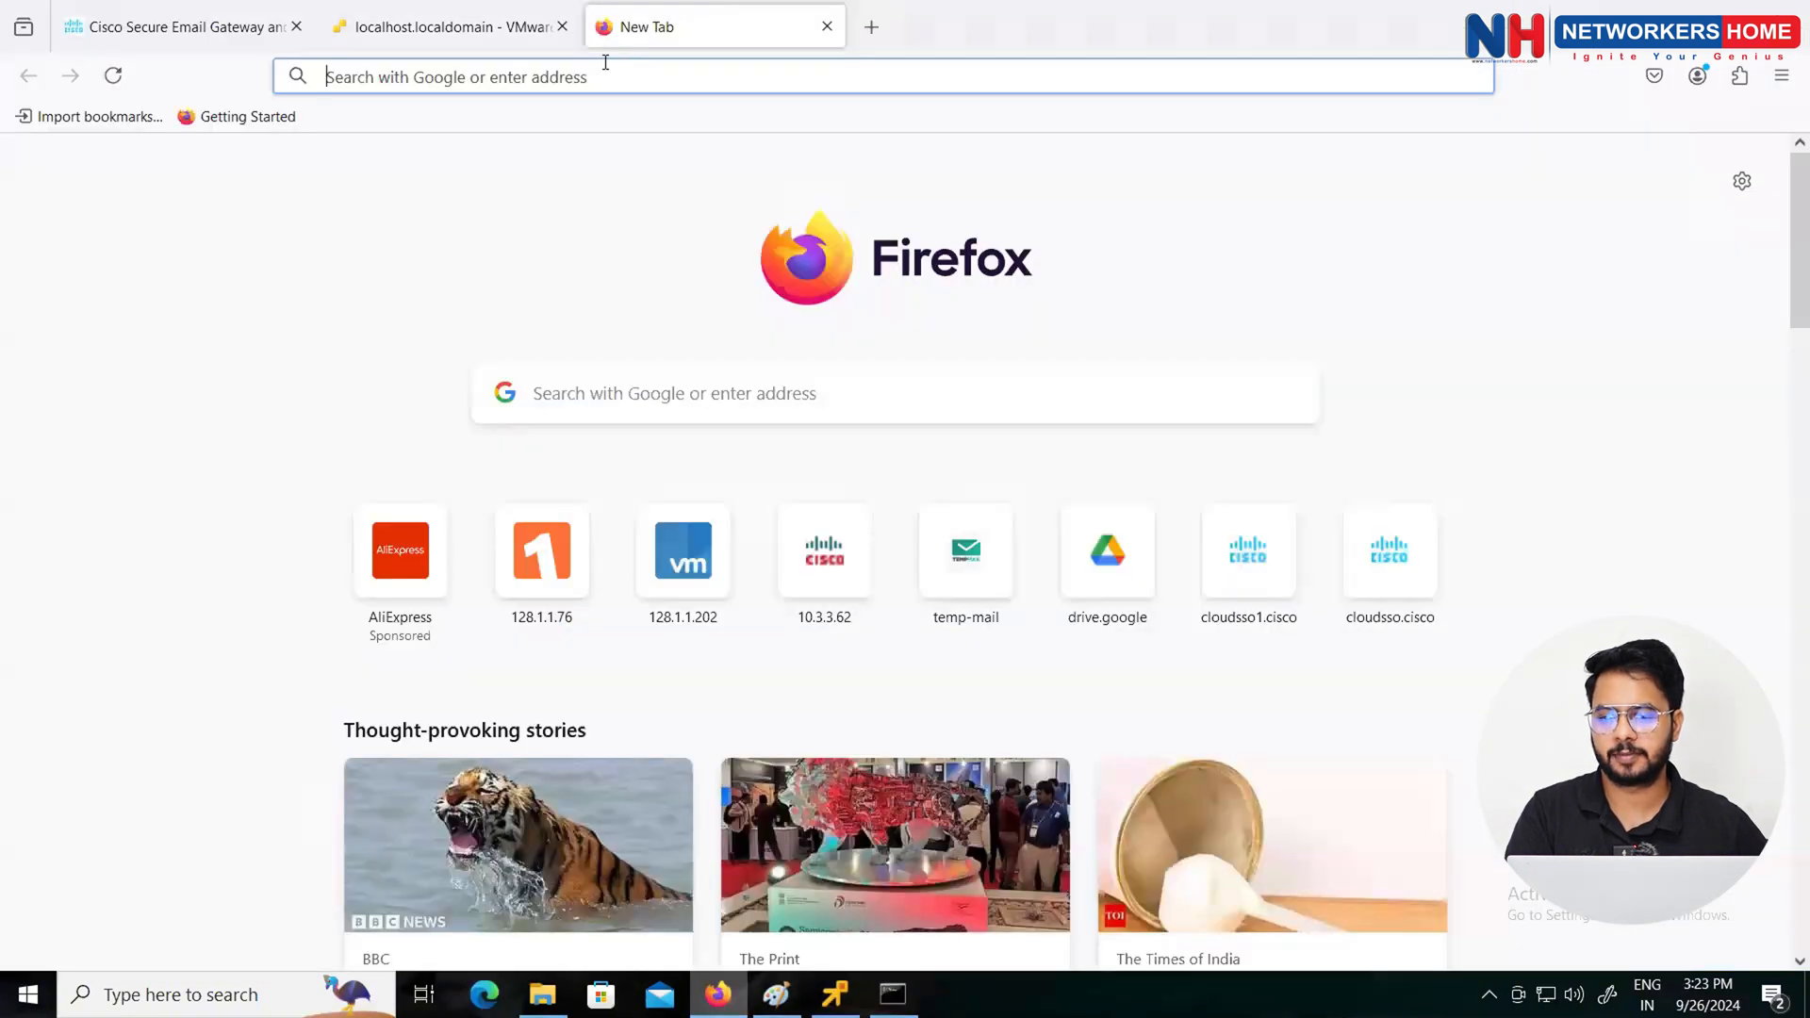
click(604, 64)
text(https)
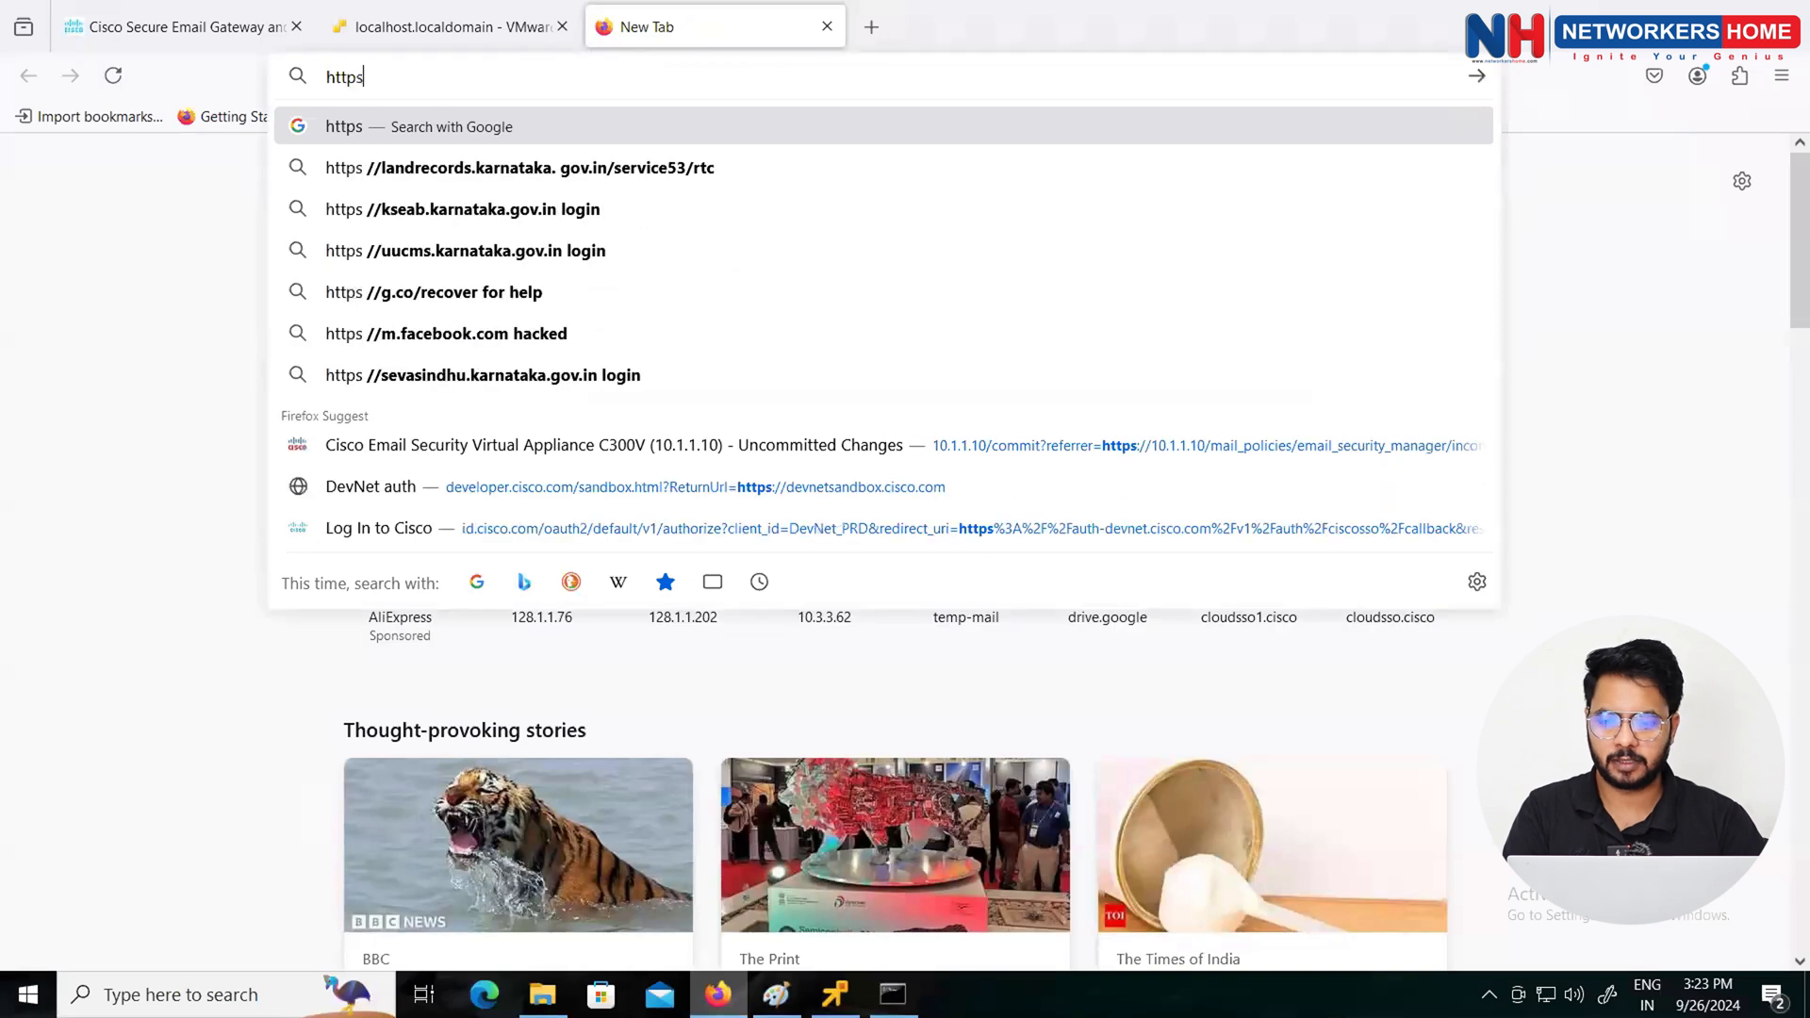
text(://10.1.1.0)
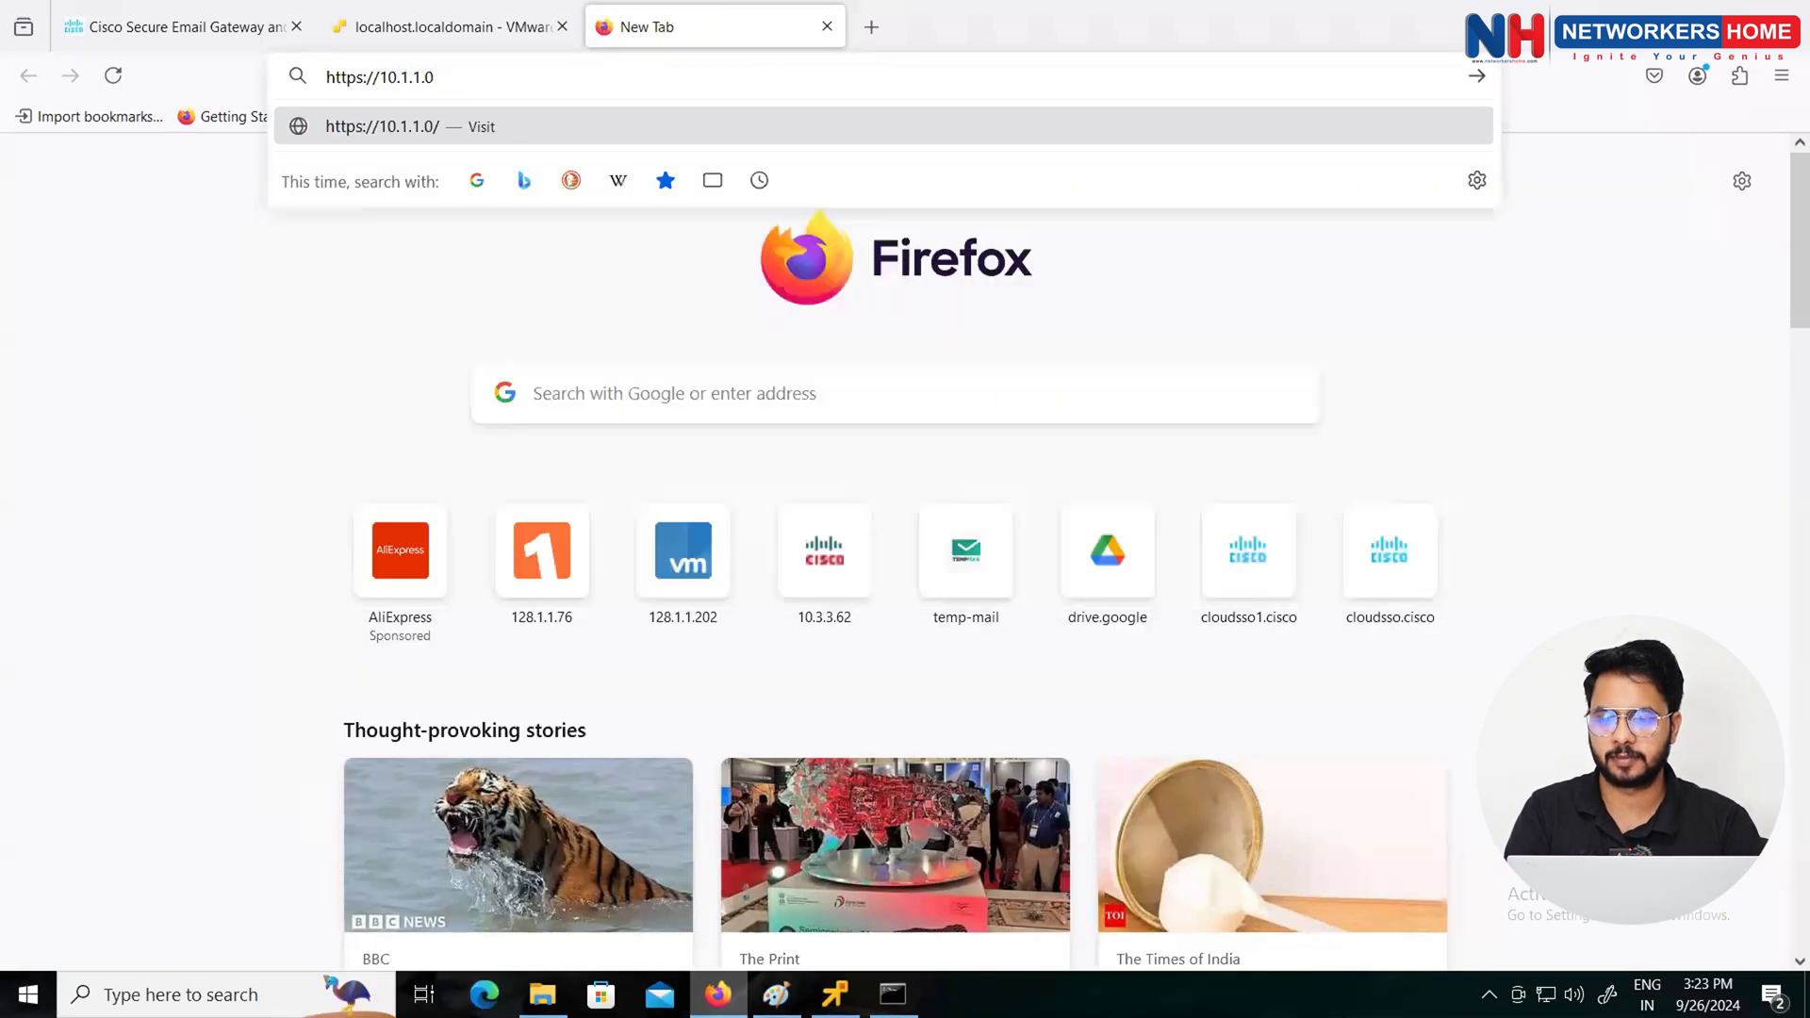
key(BackSpace)
text(10)
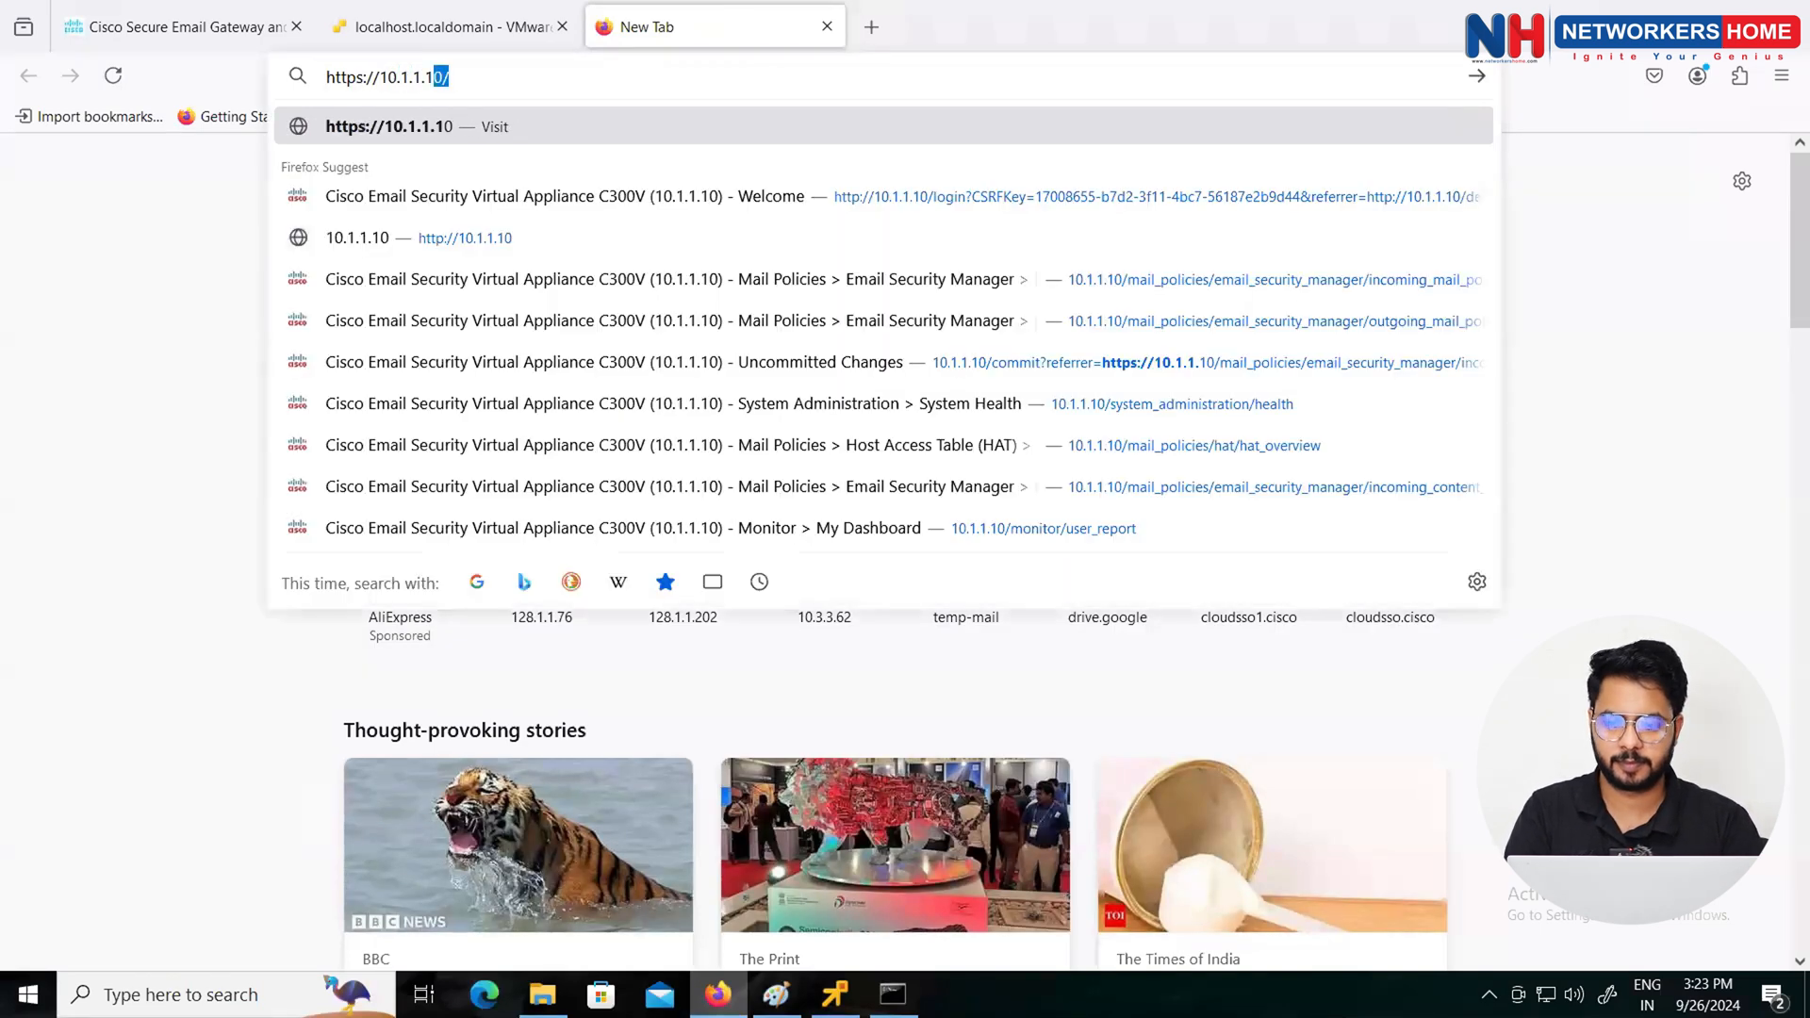
key(Return)
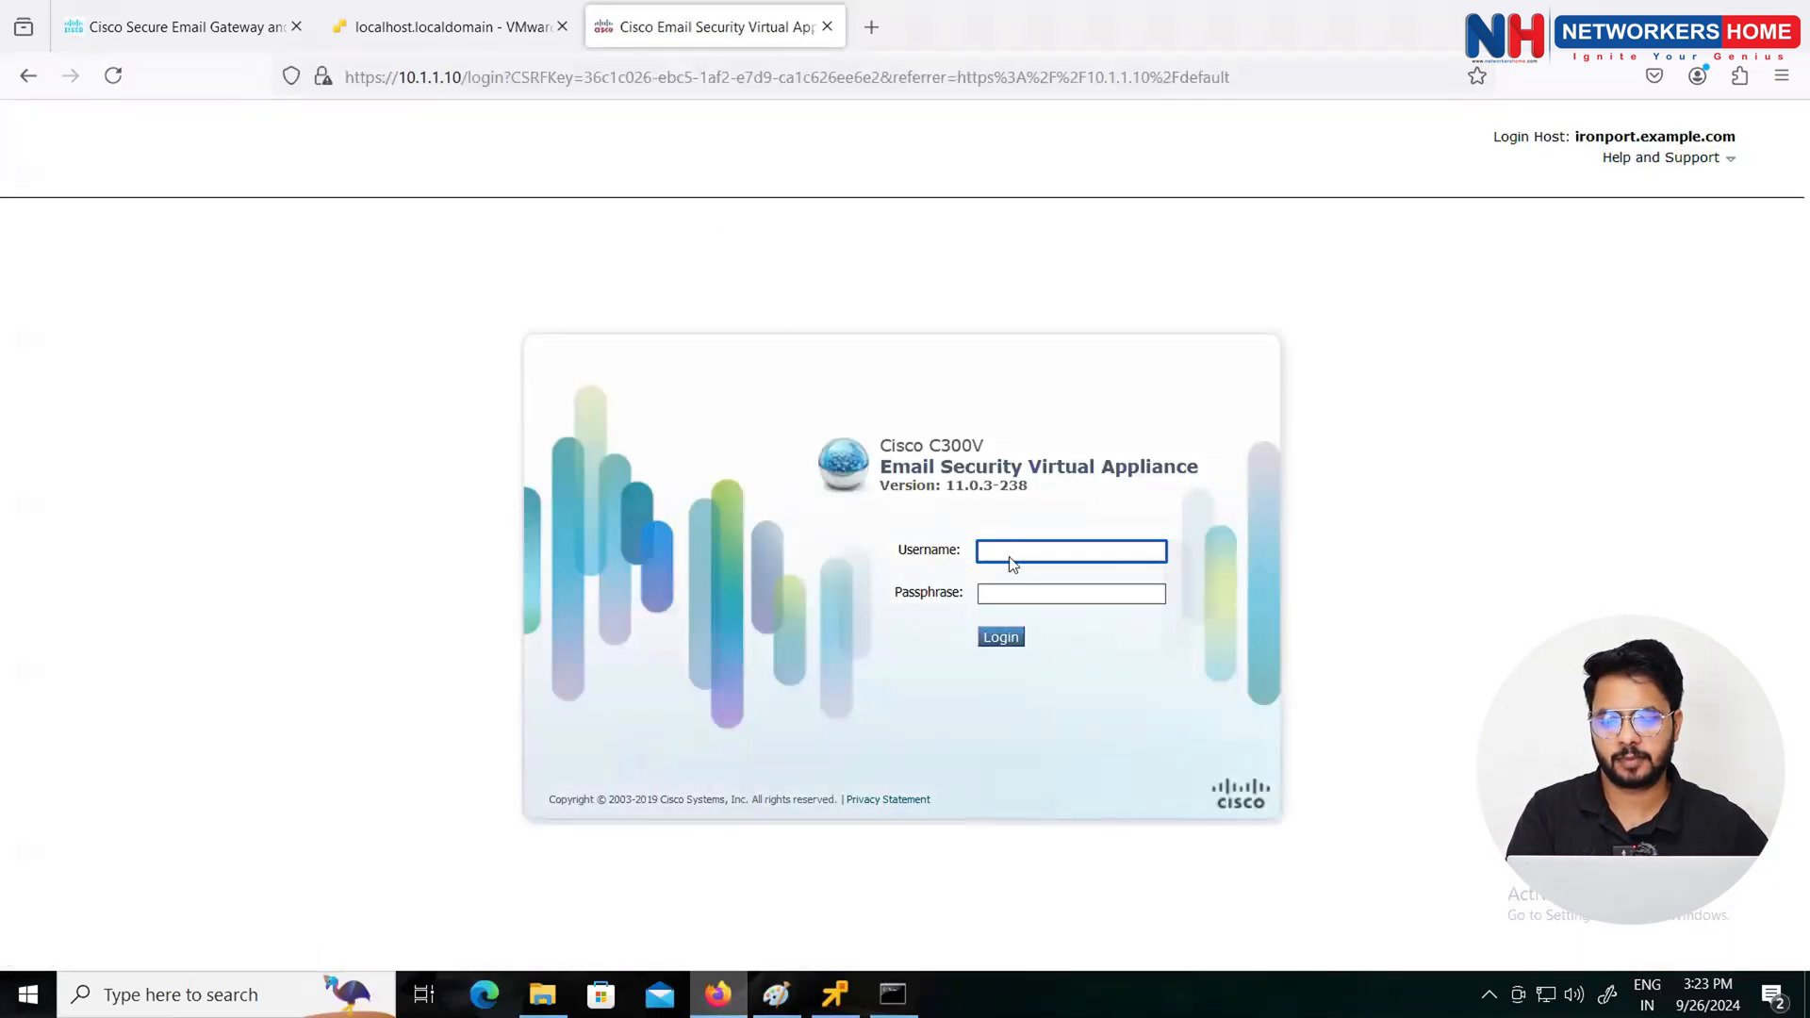
Step: Sign in with the administrator username and passphrase, declining to save the password
text(admin)
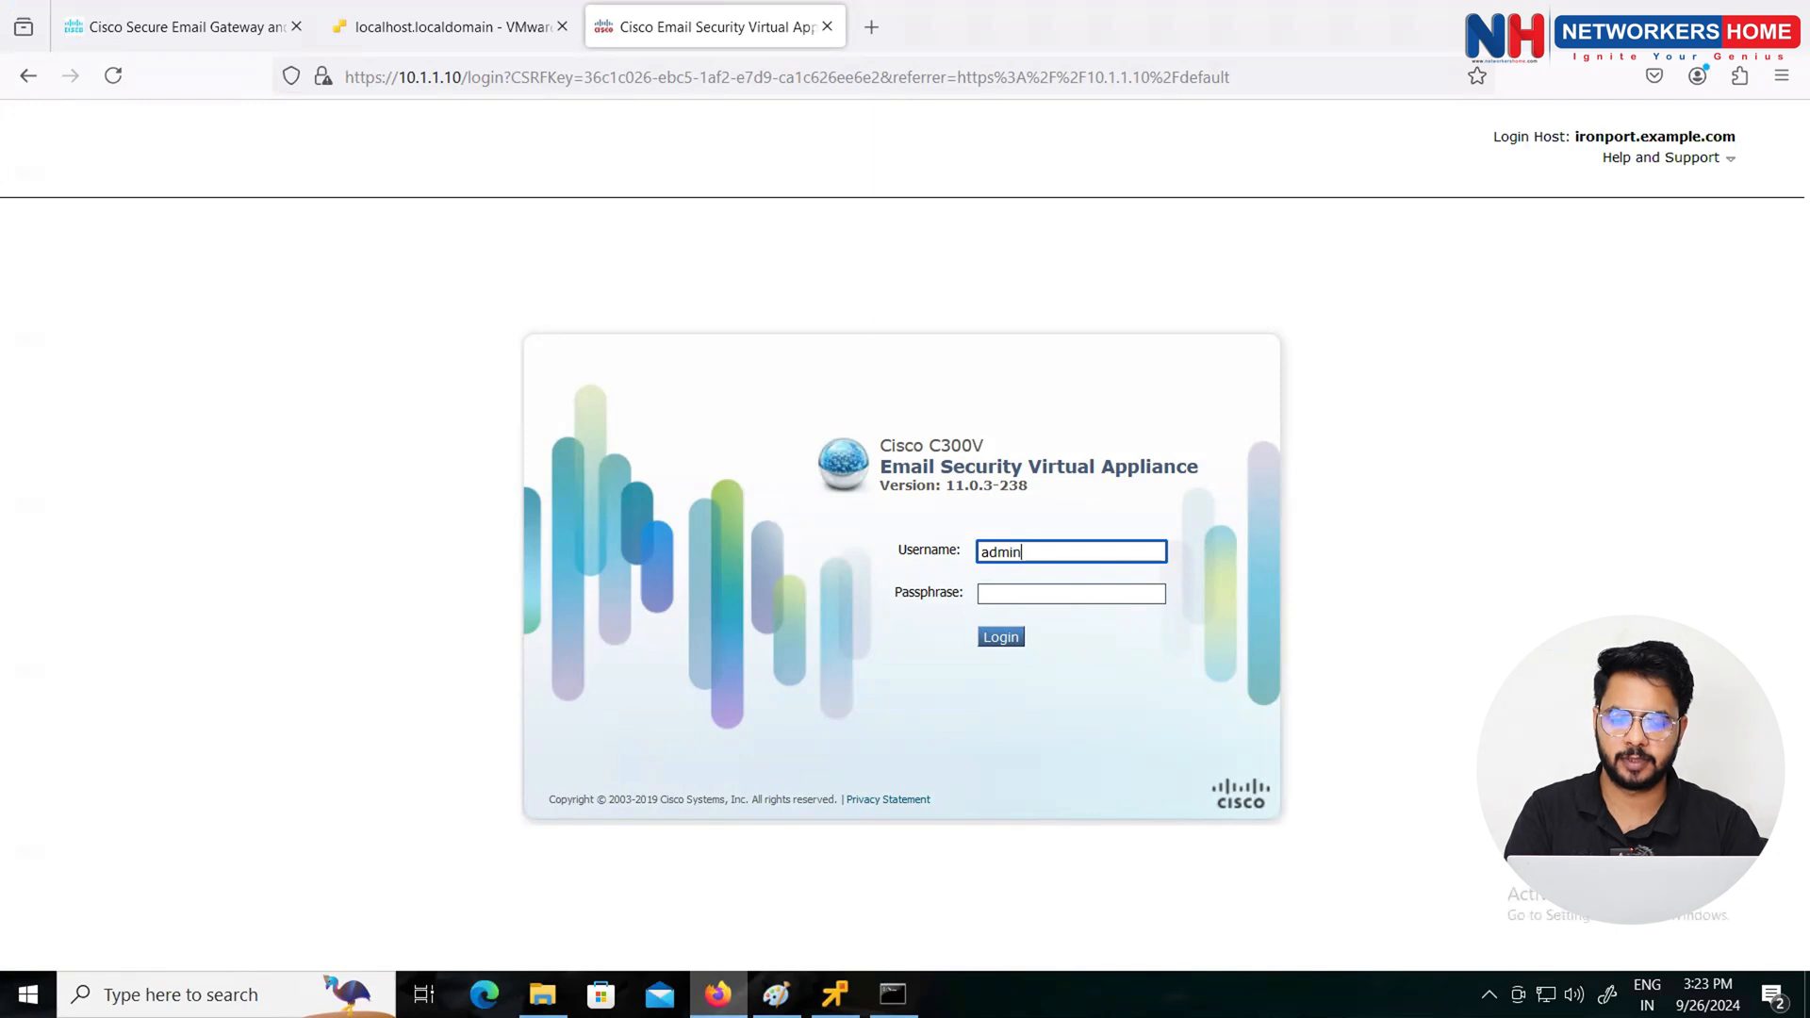
key(Tab)
text(ironport)
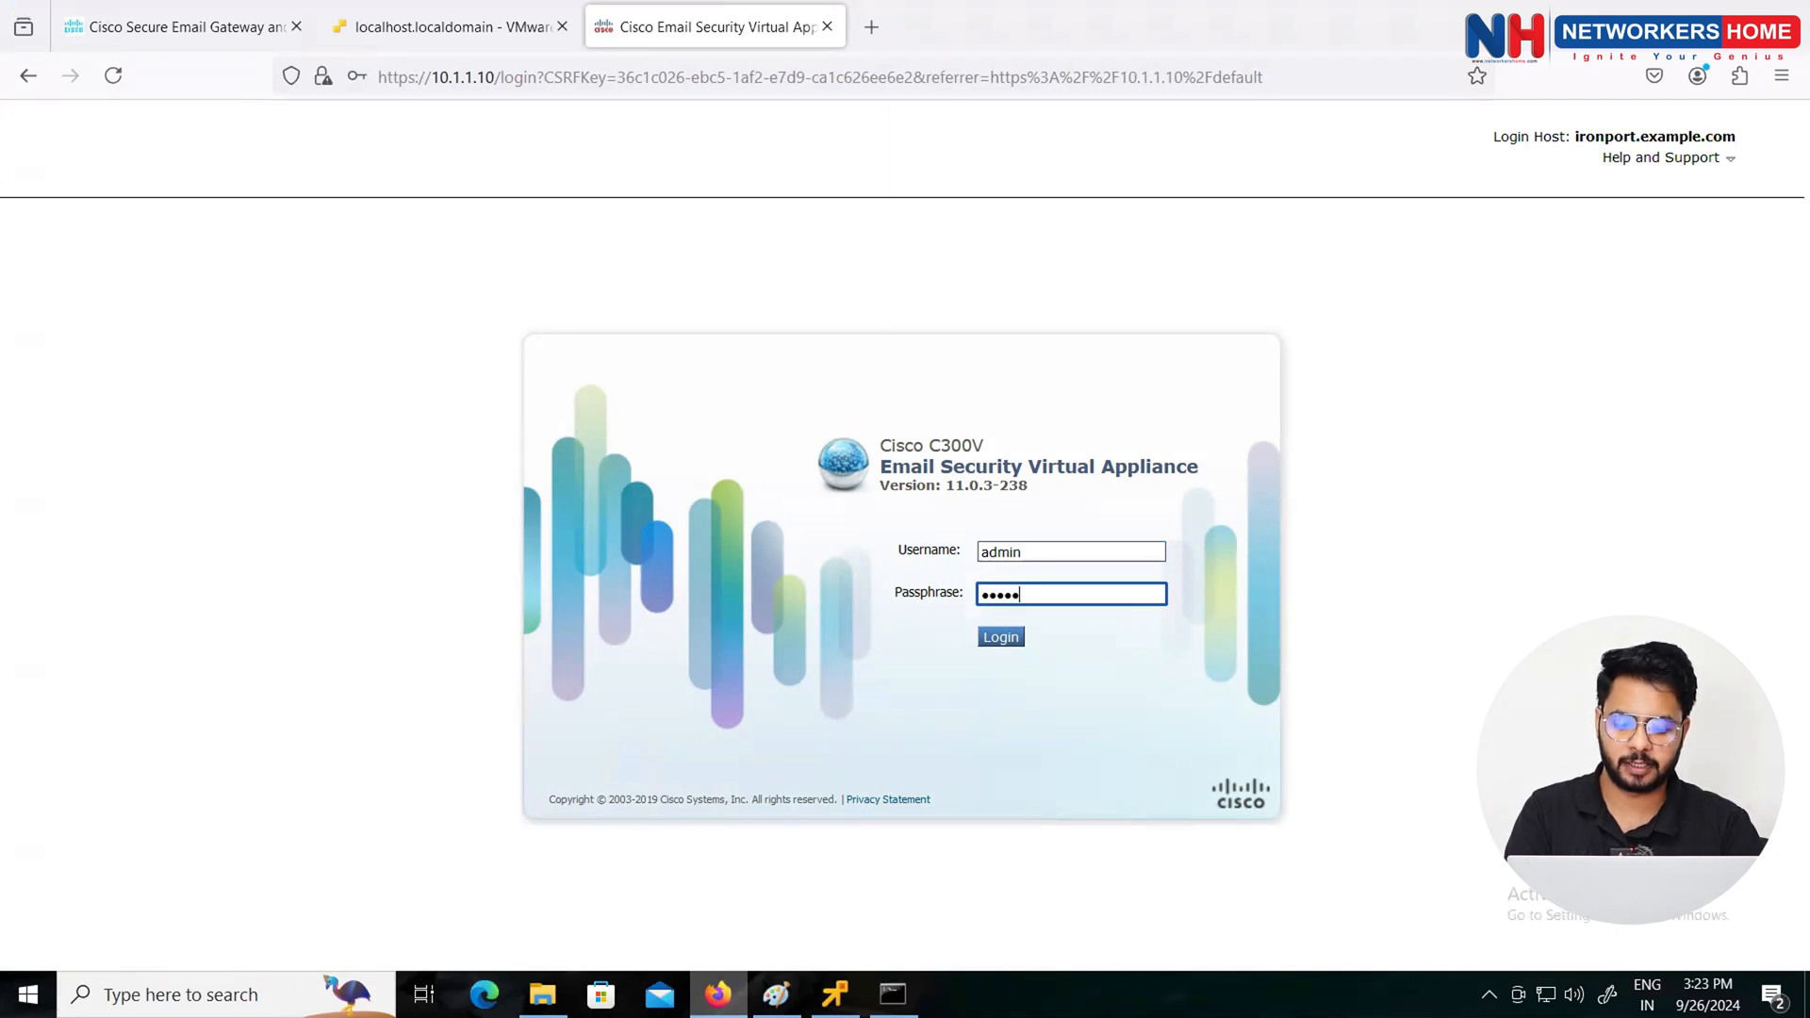
key(Return)
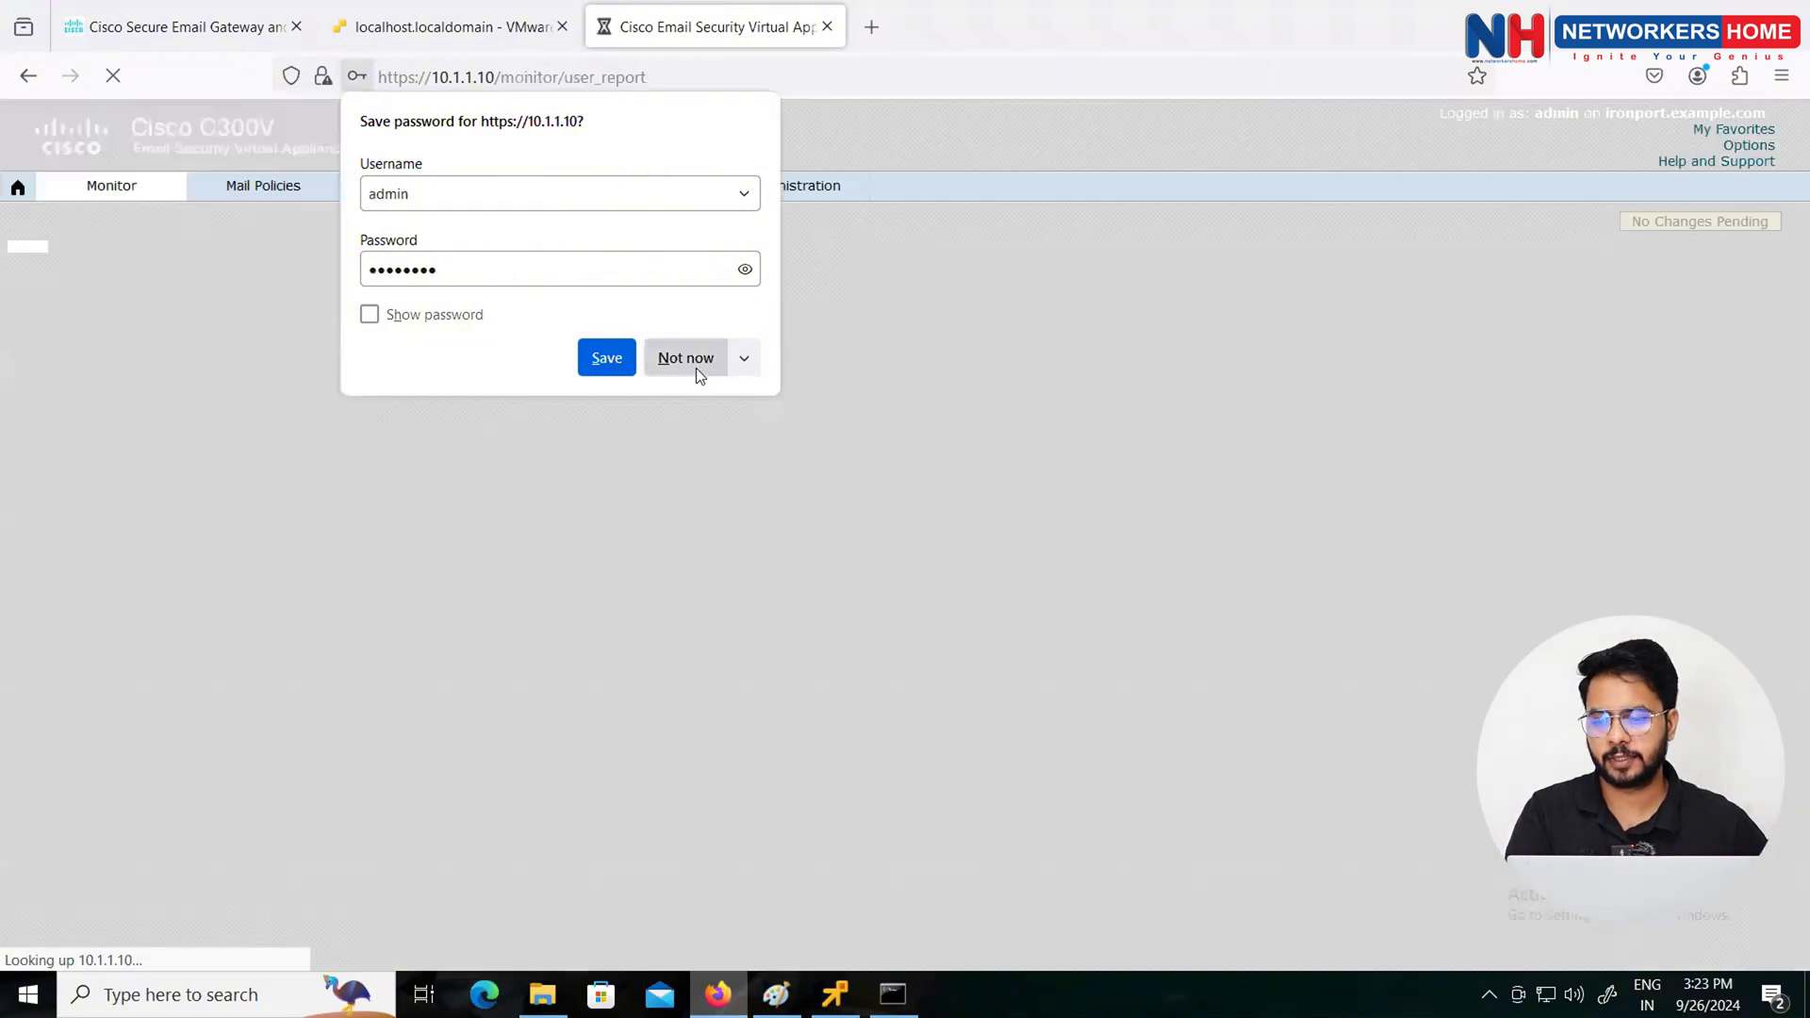
click(696, 368)
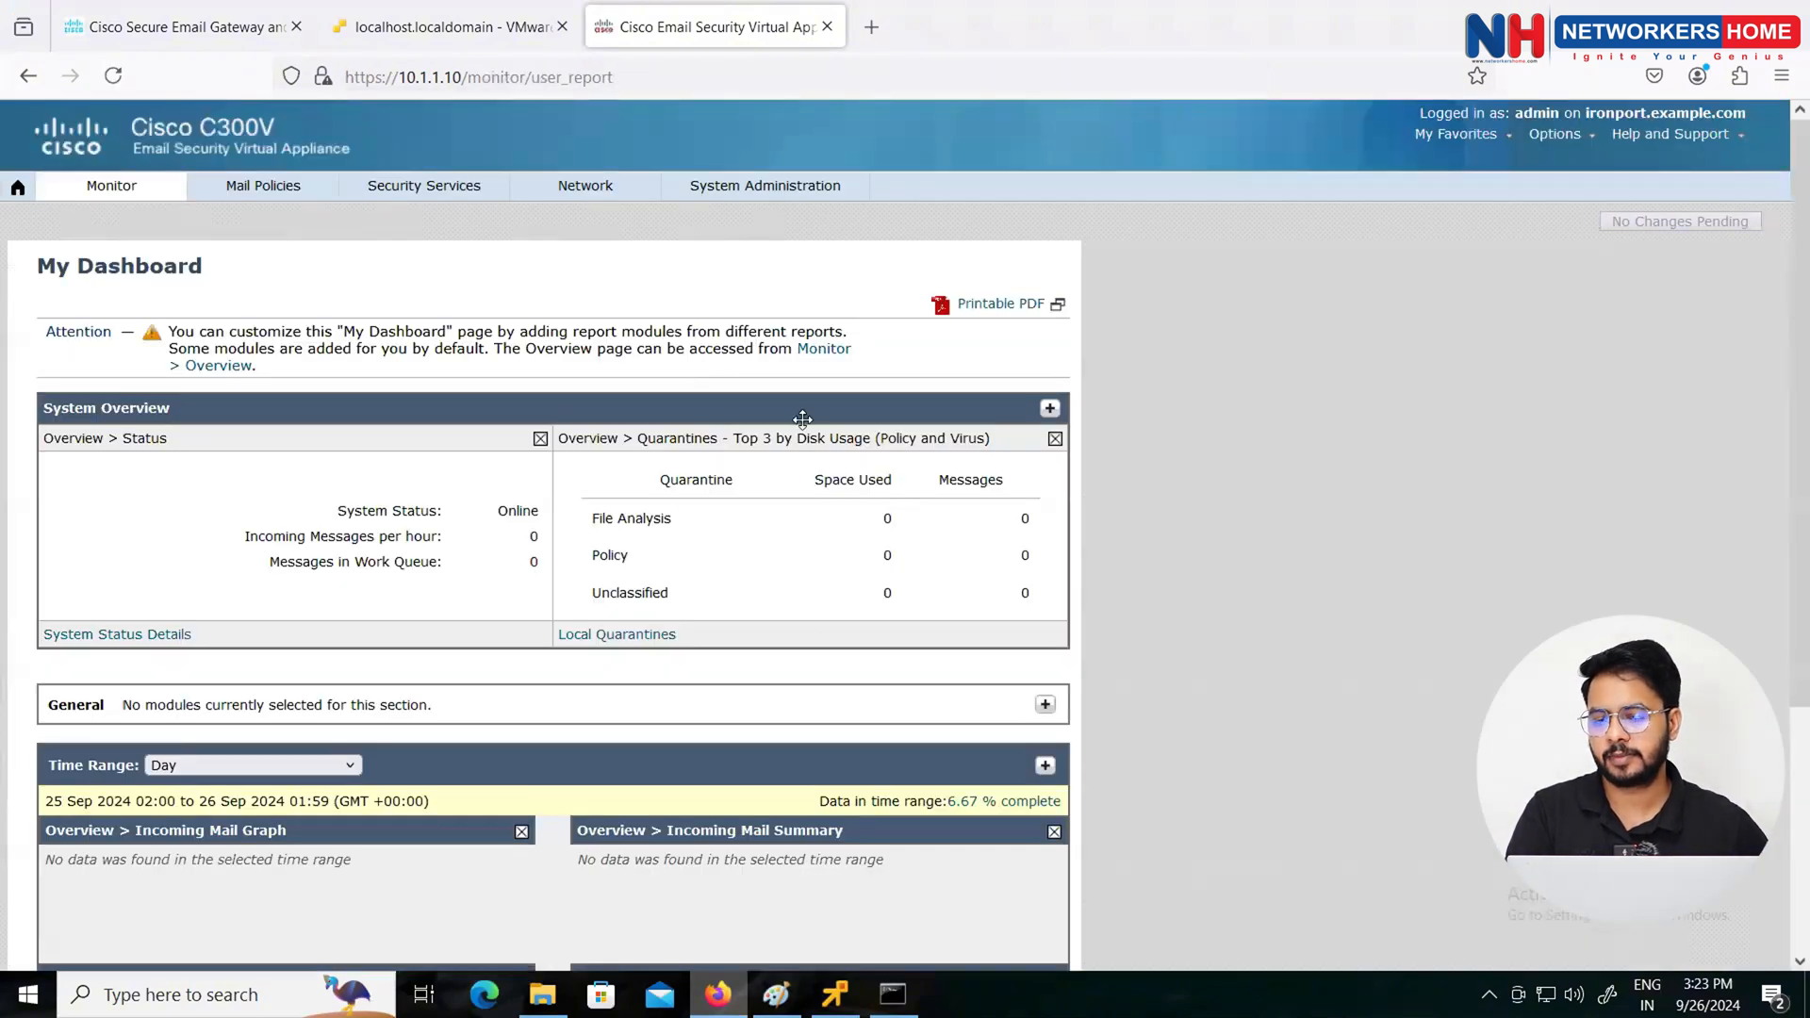
Step: Open System Administration > System Setup Wizard, which asks for a license file first
mouse_move(738, 176)
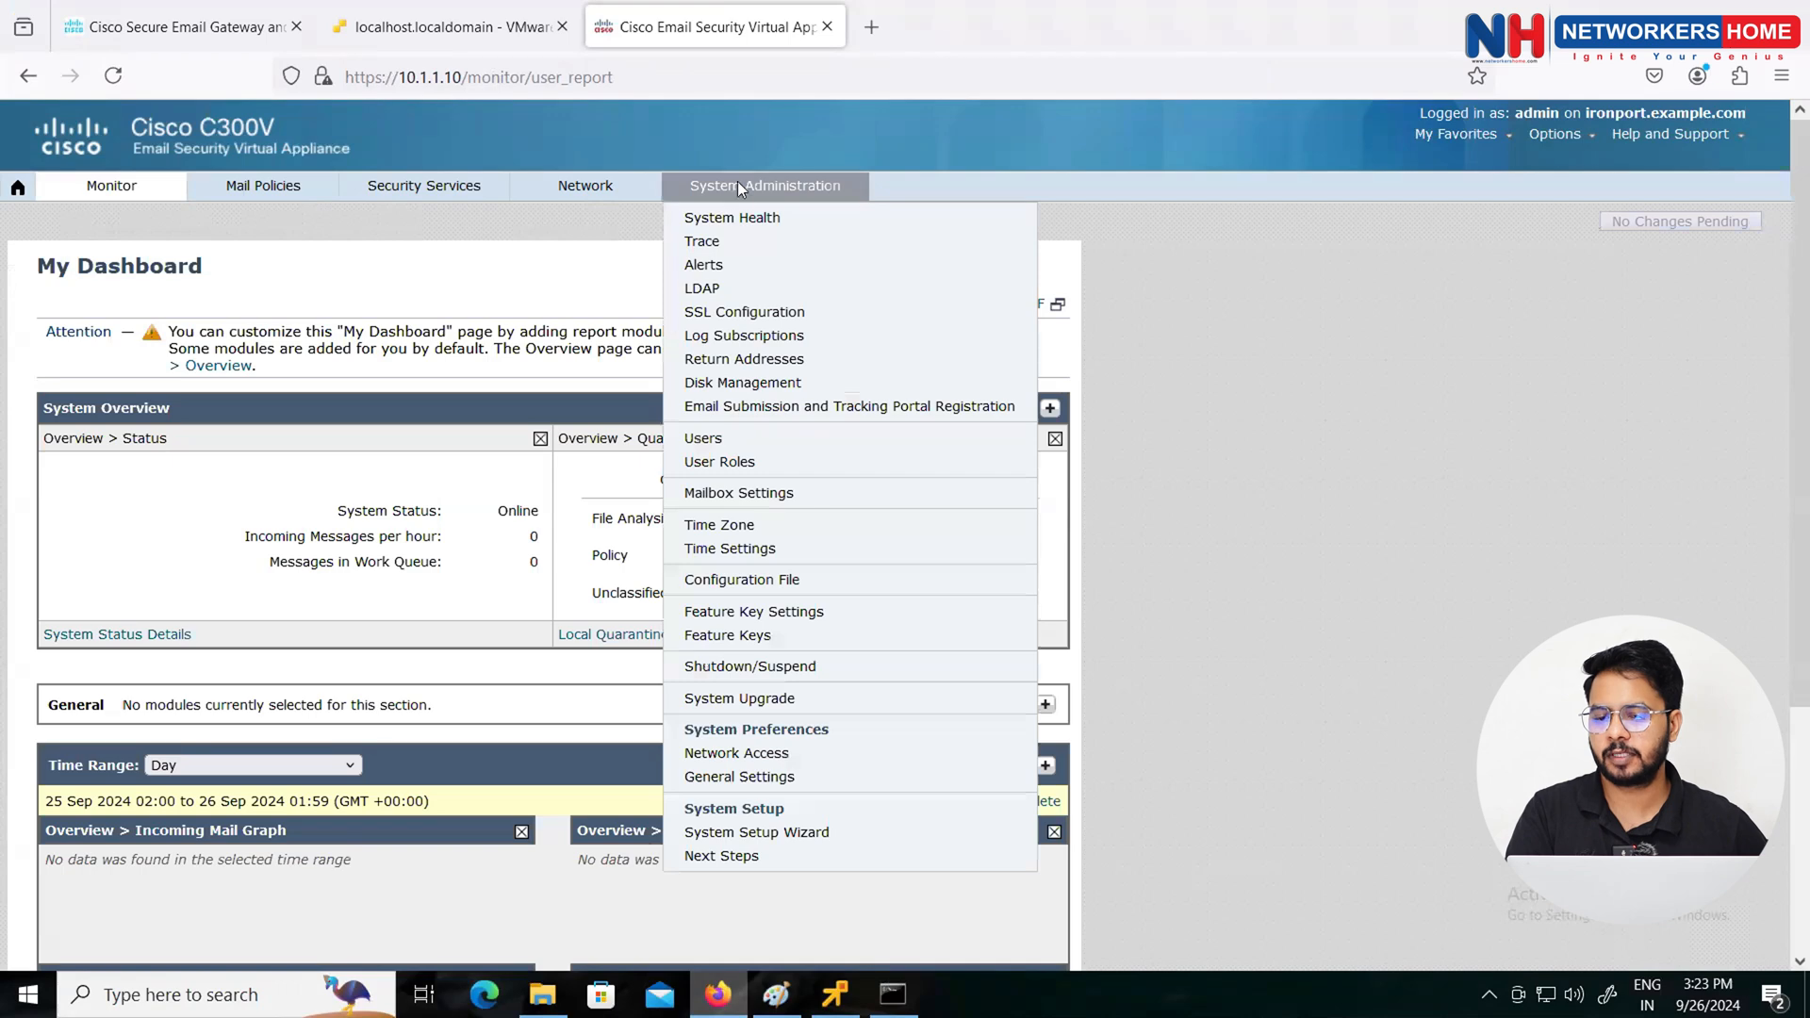
click(743, 833)
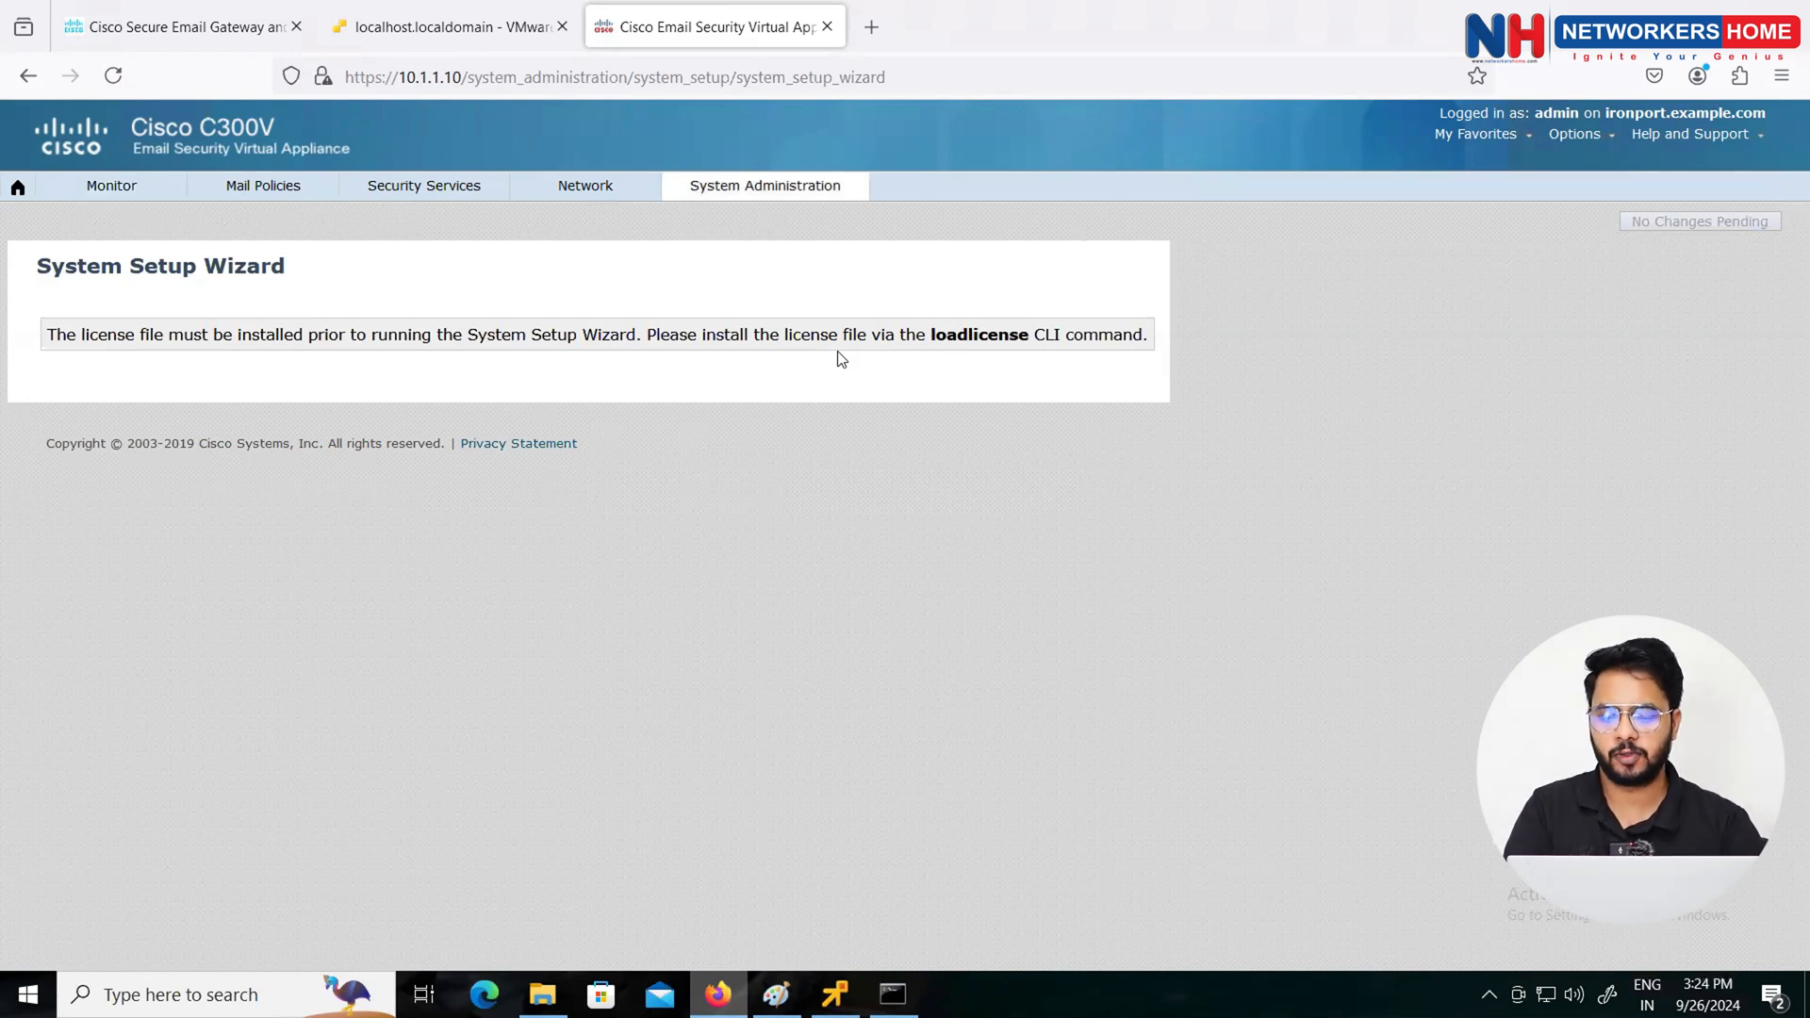
key(super)
Step: Launch WinSCP and fill in an FTP login to 10.1.1.10 with the administrator credentials
text(win)
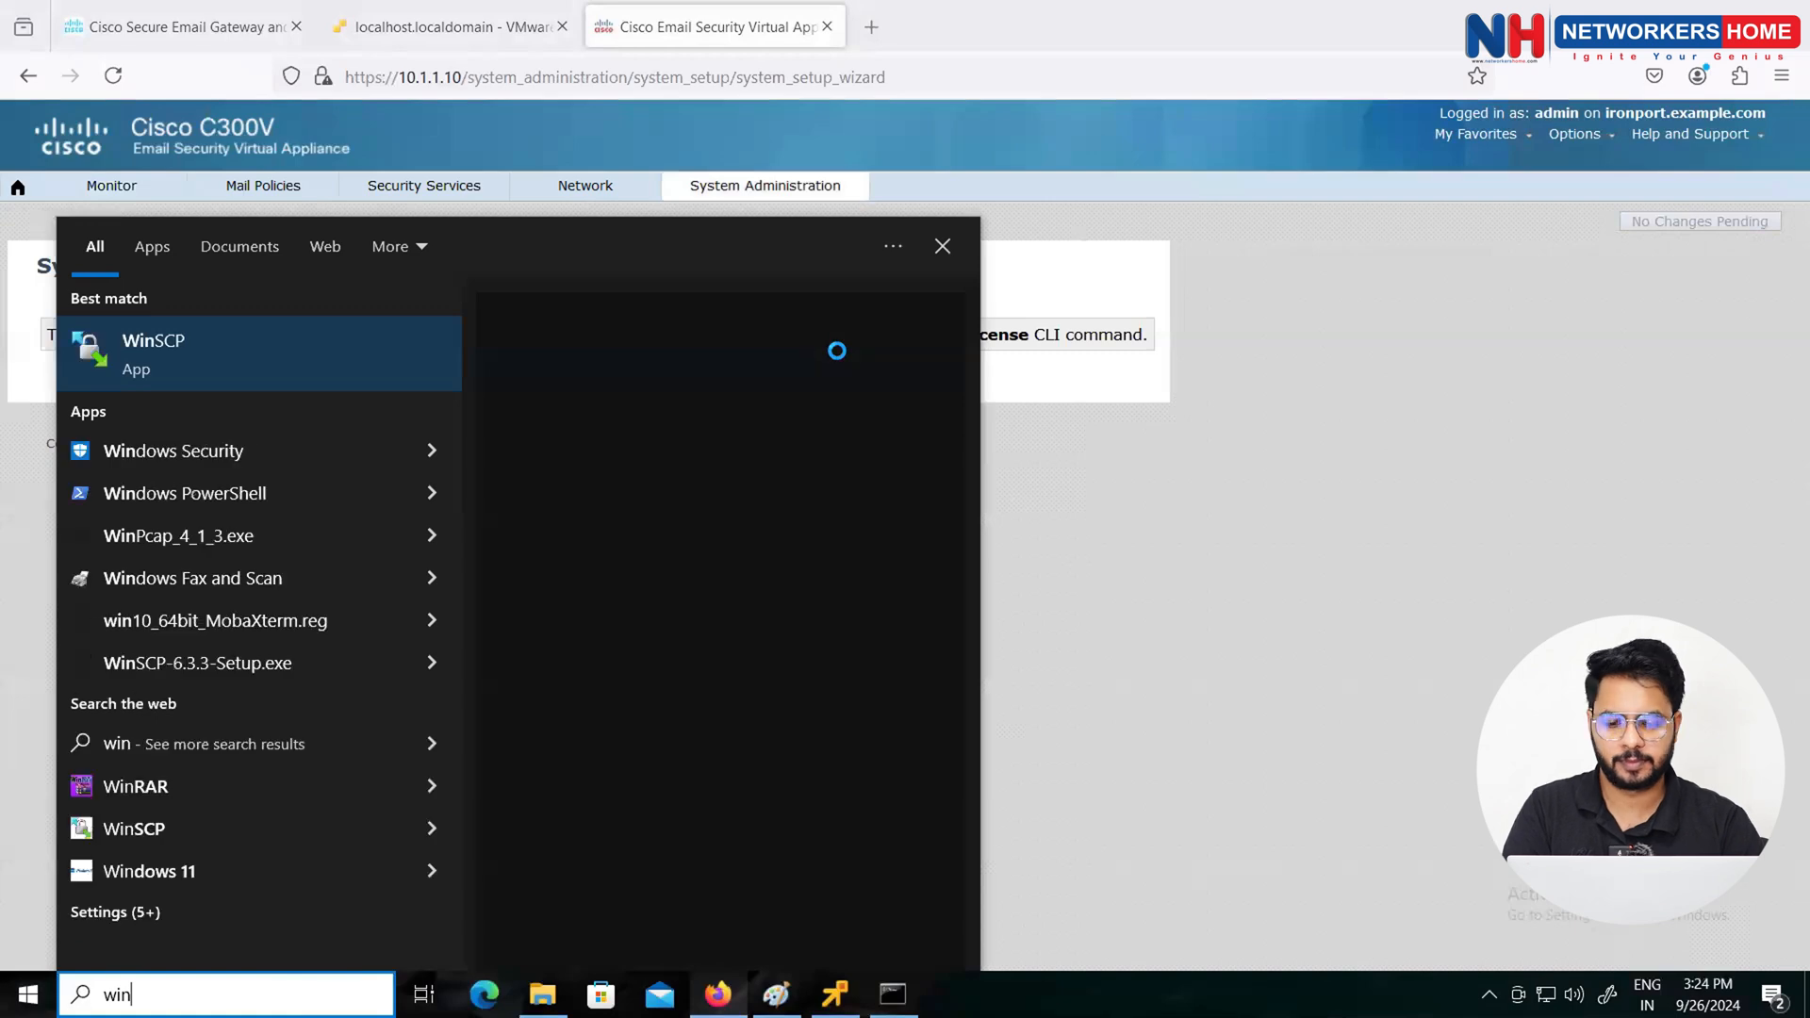
key(Return)
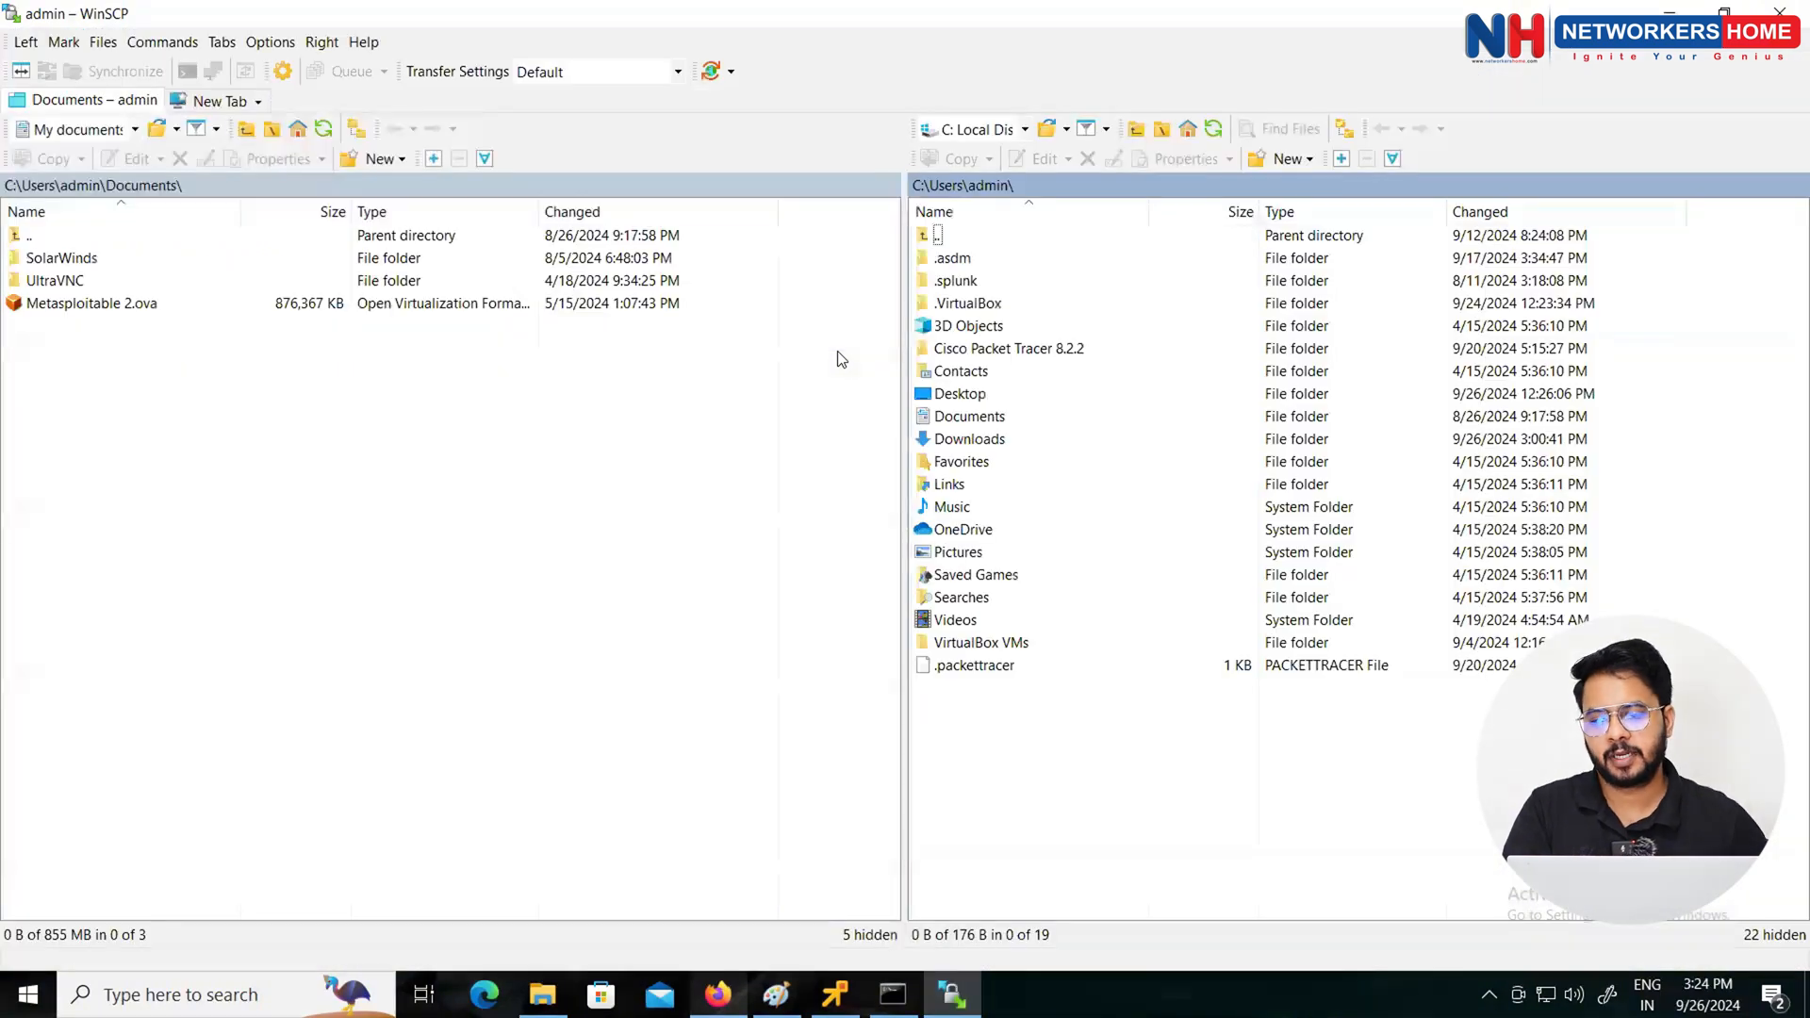
click(917, 345)
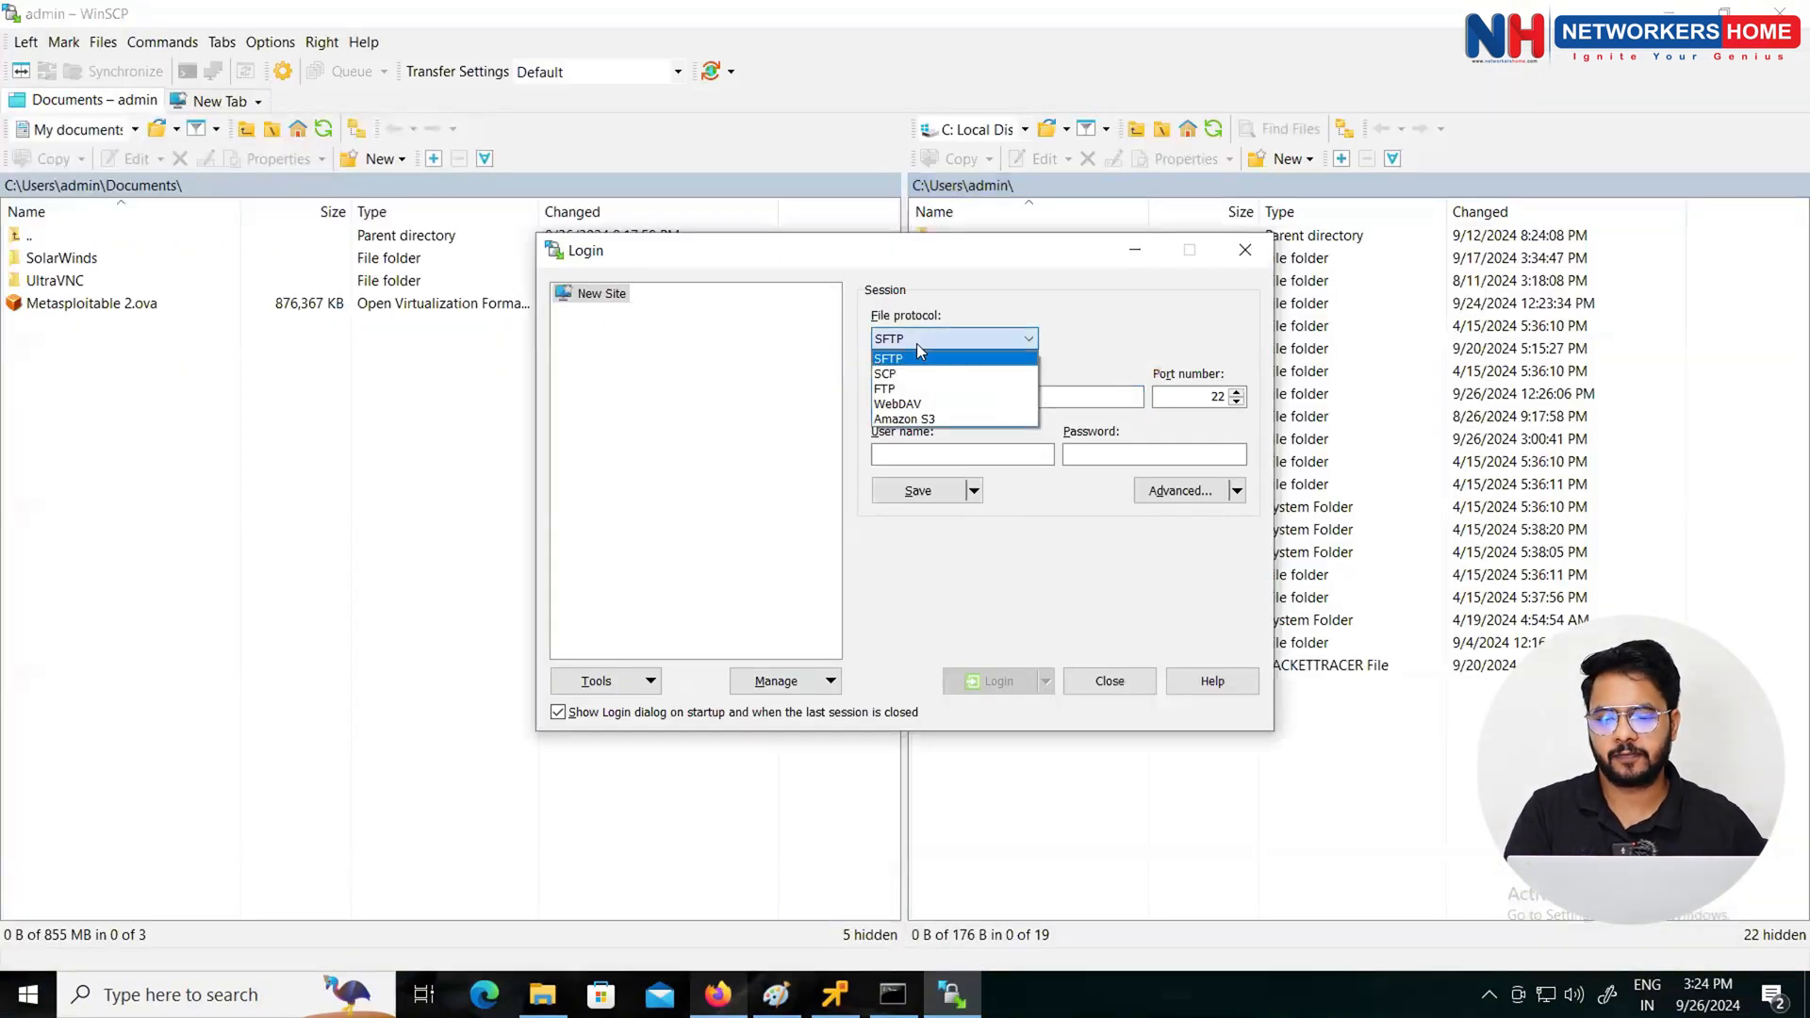
click(892, 389)
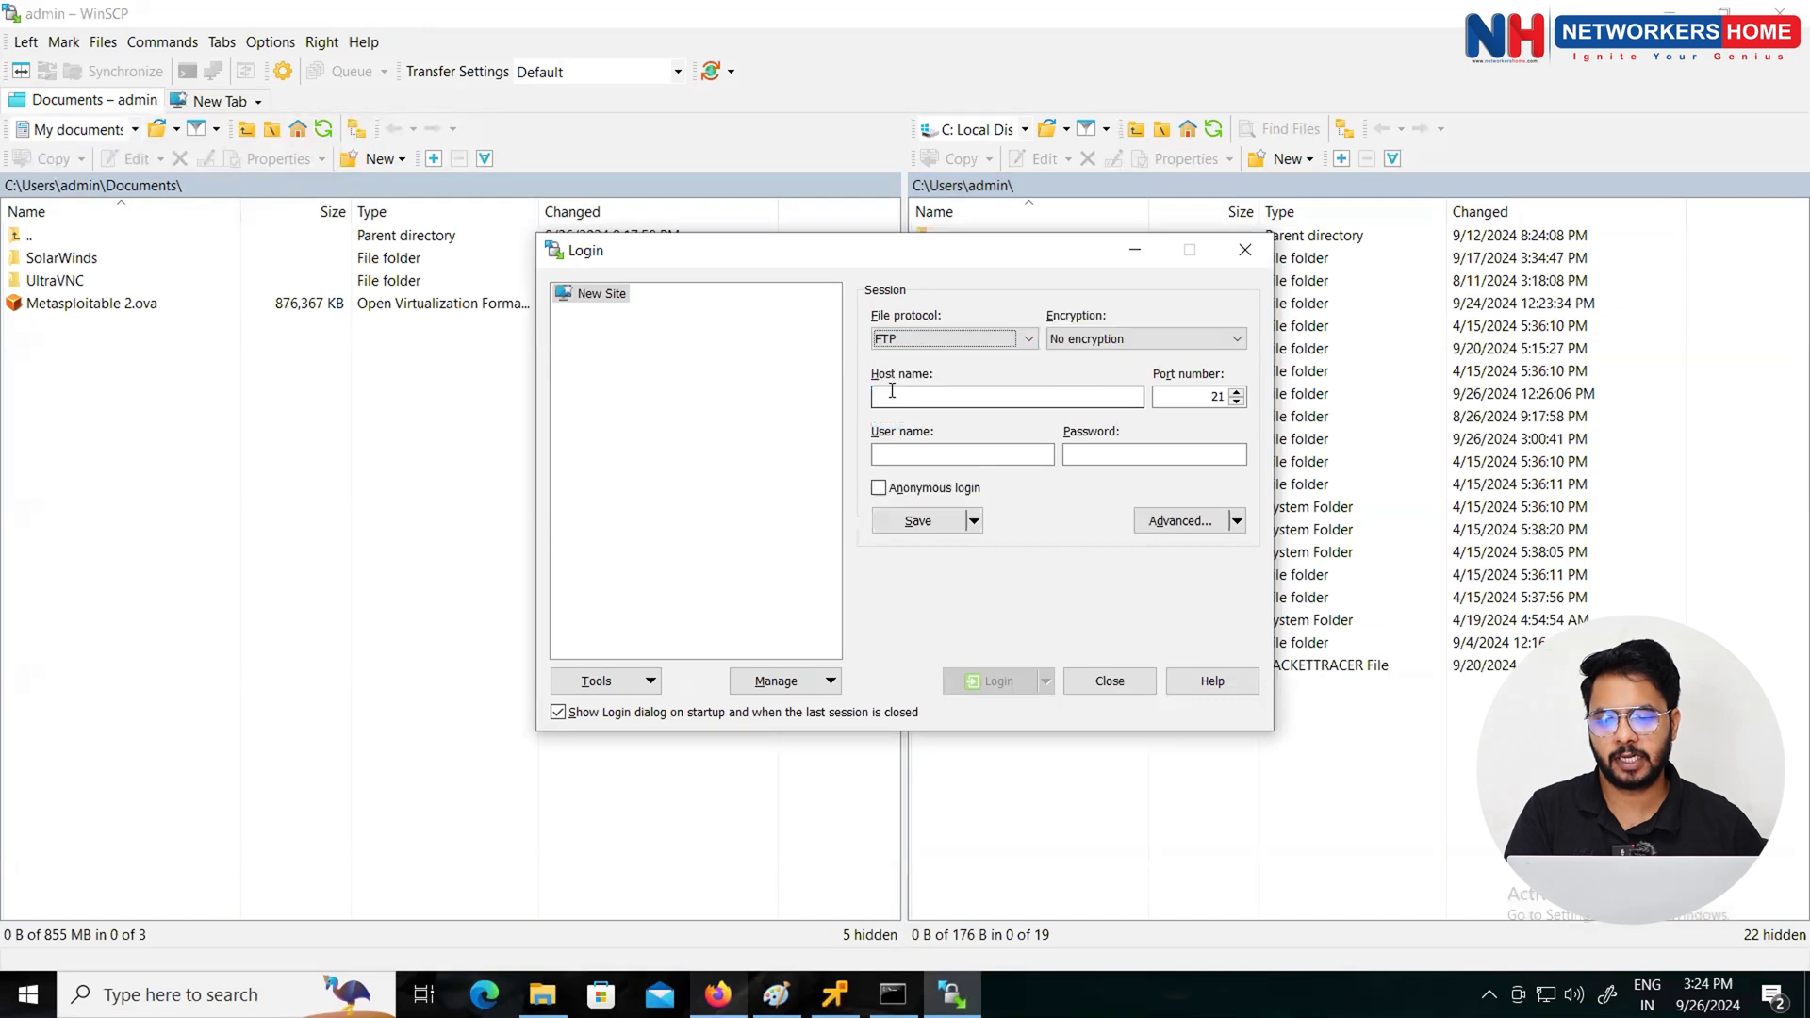
click(904, 396)
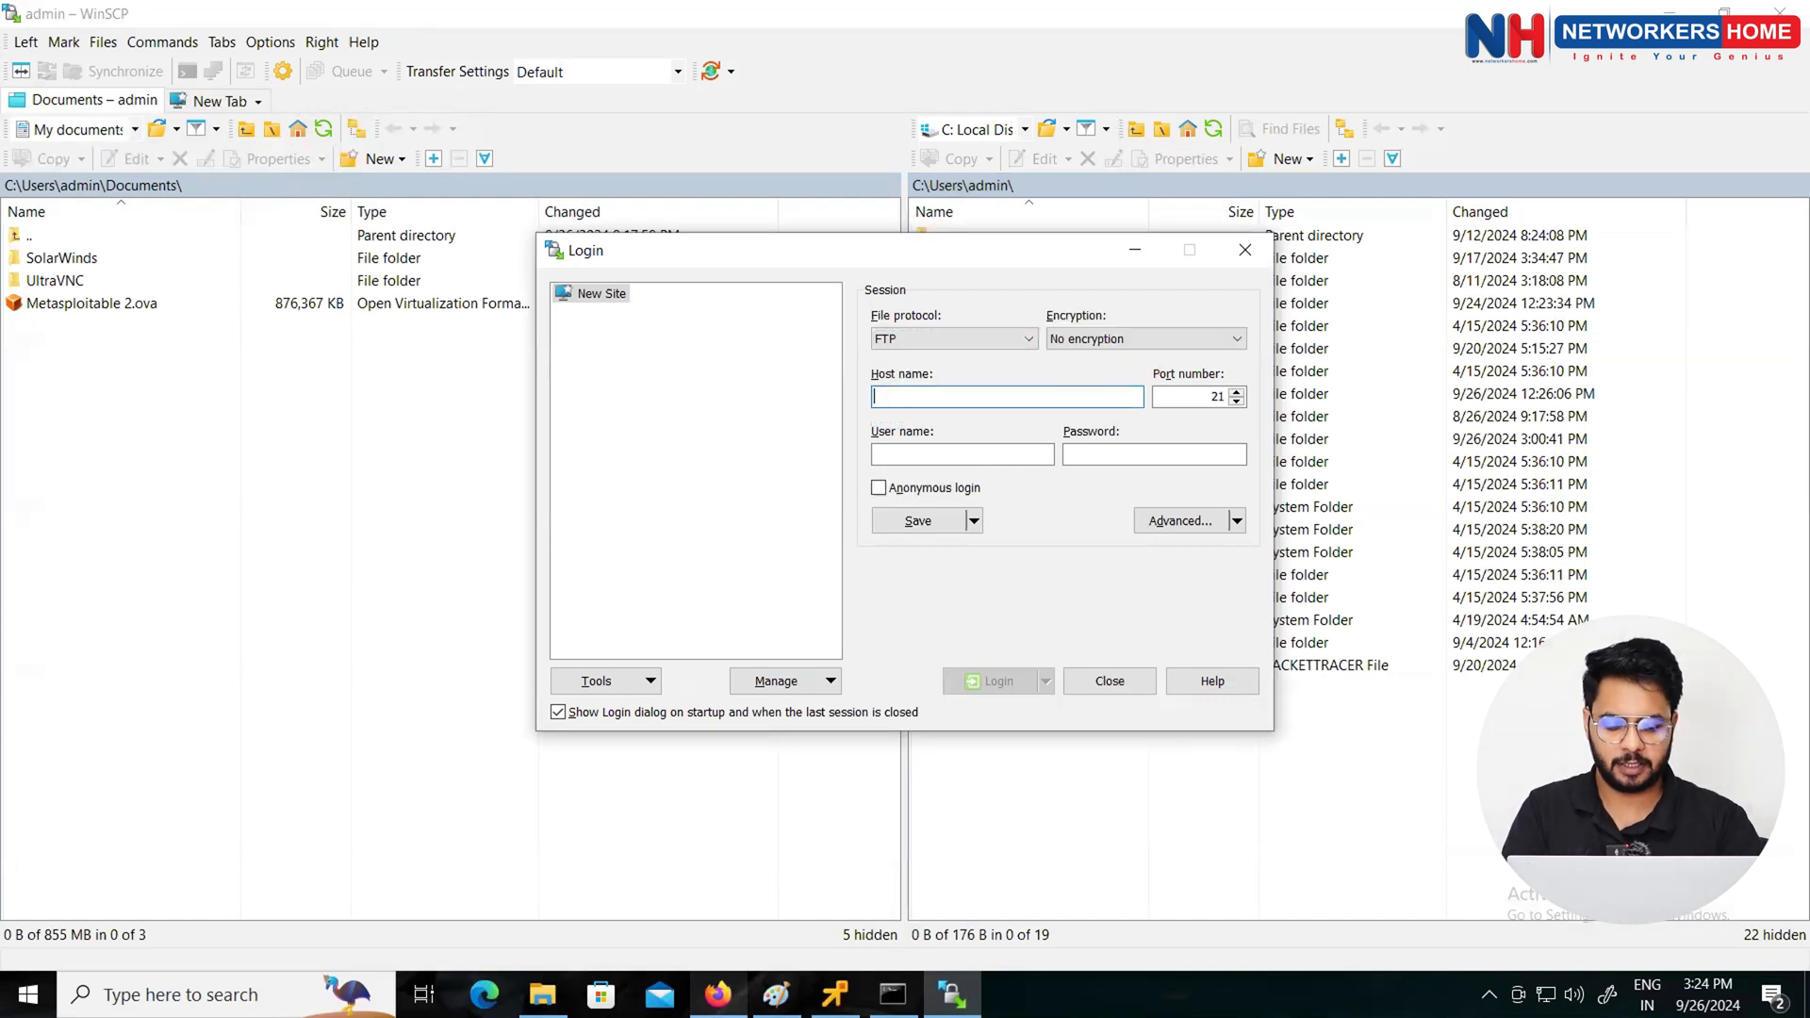
text(10.1.1.10)
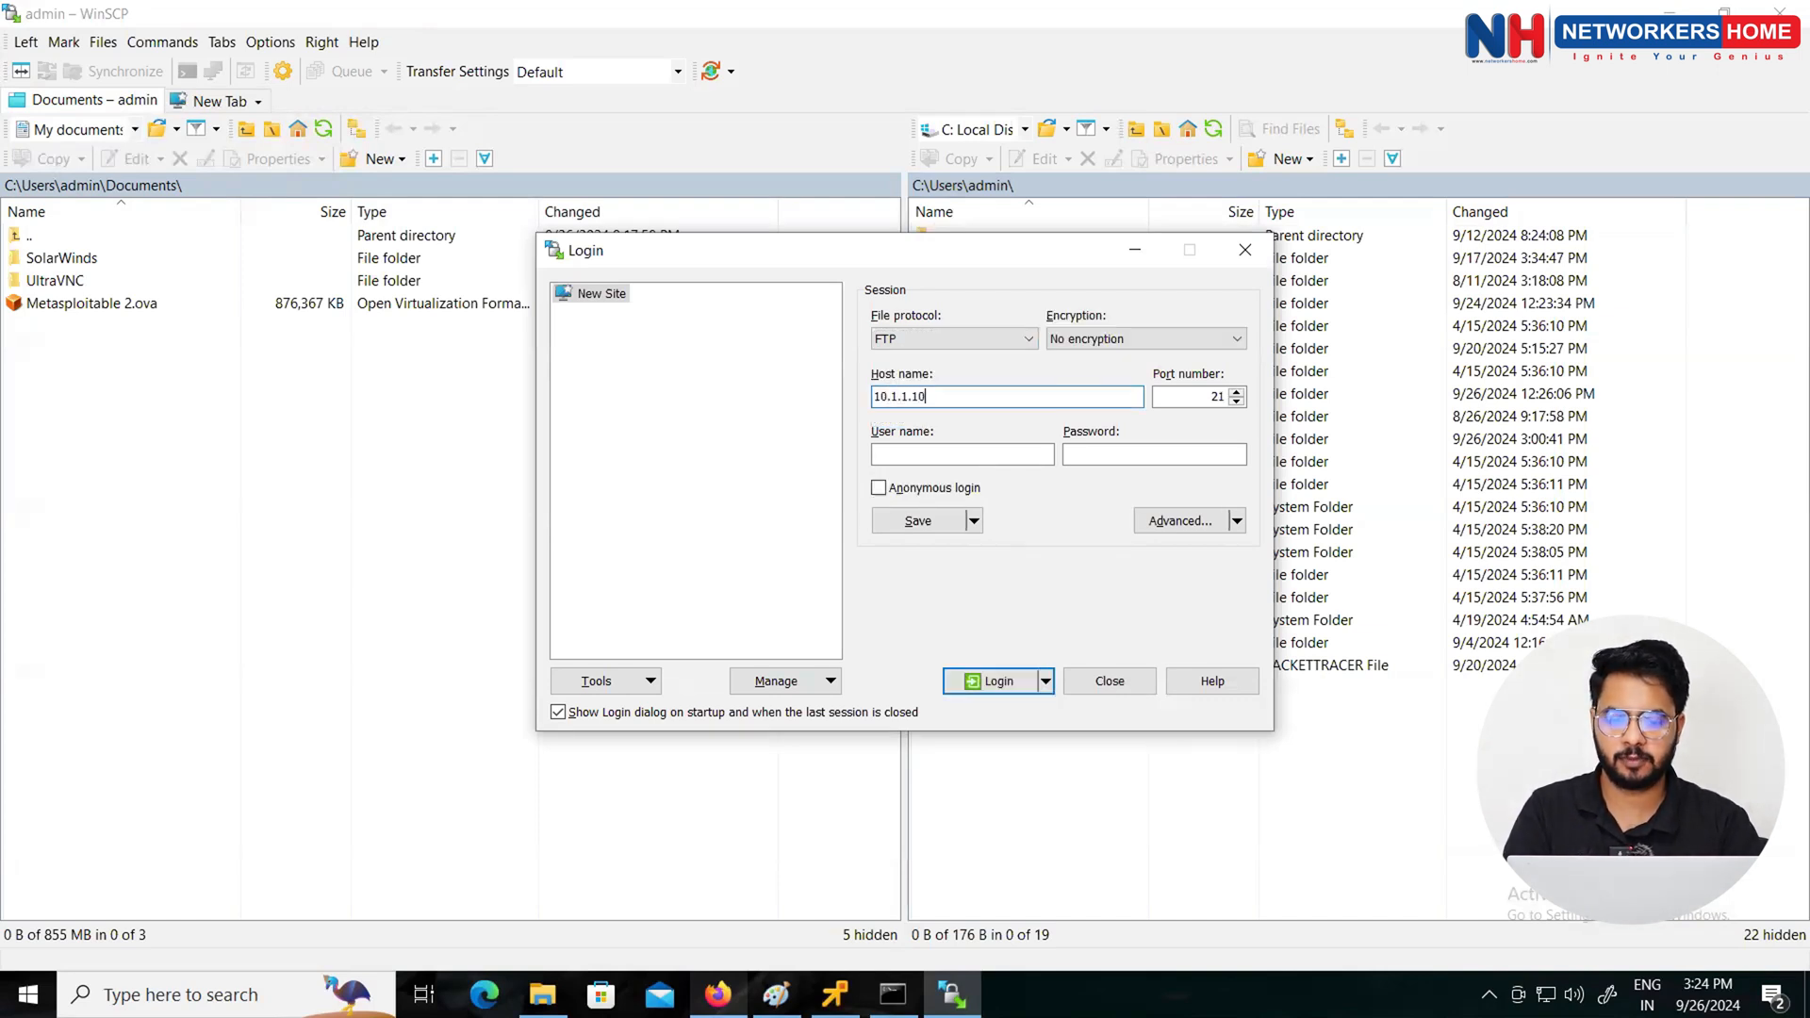
key(Tab)
key(Tab)
text(a)
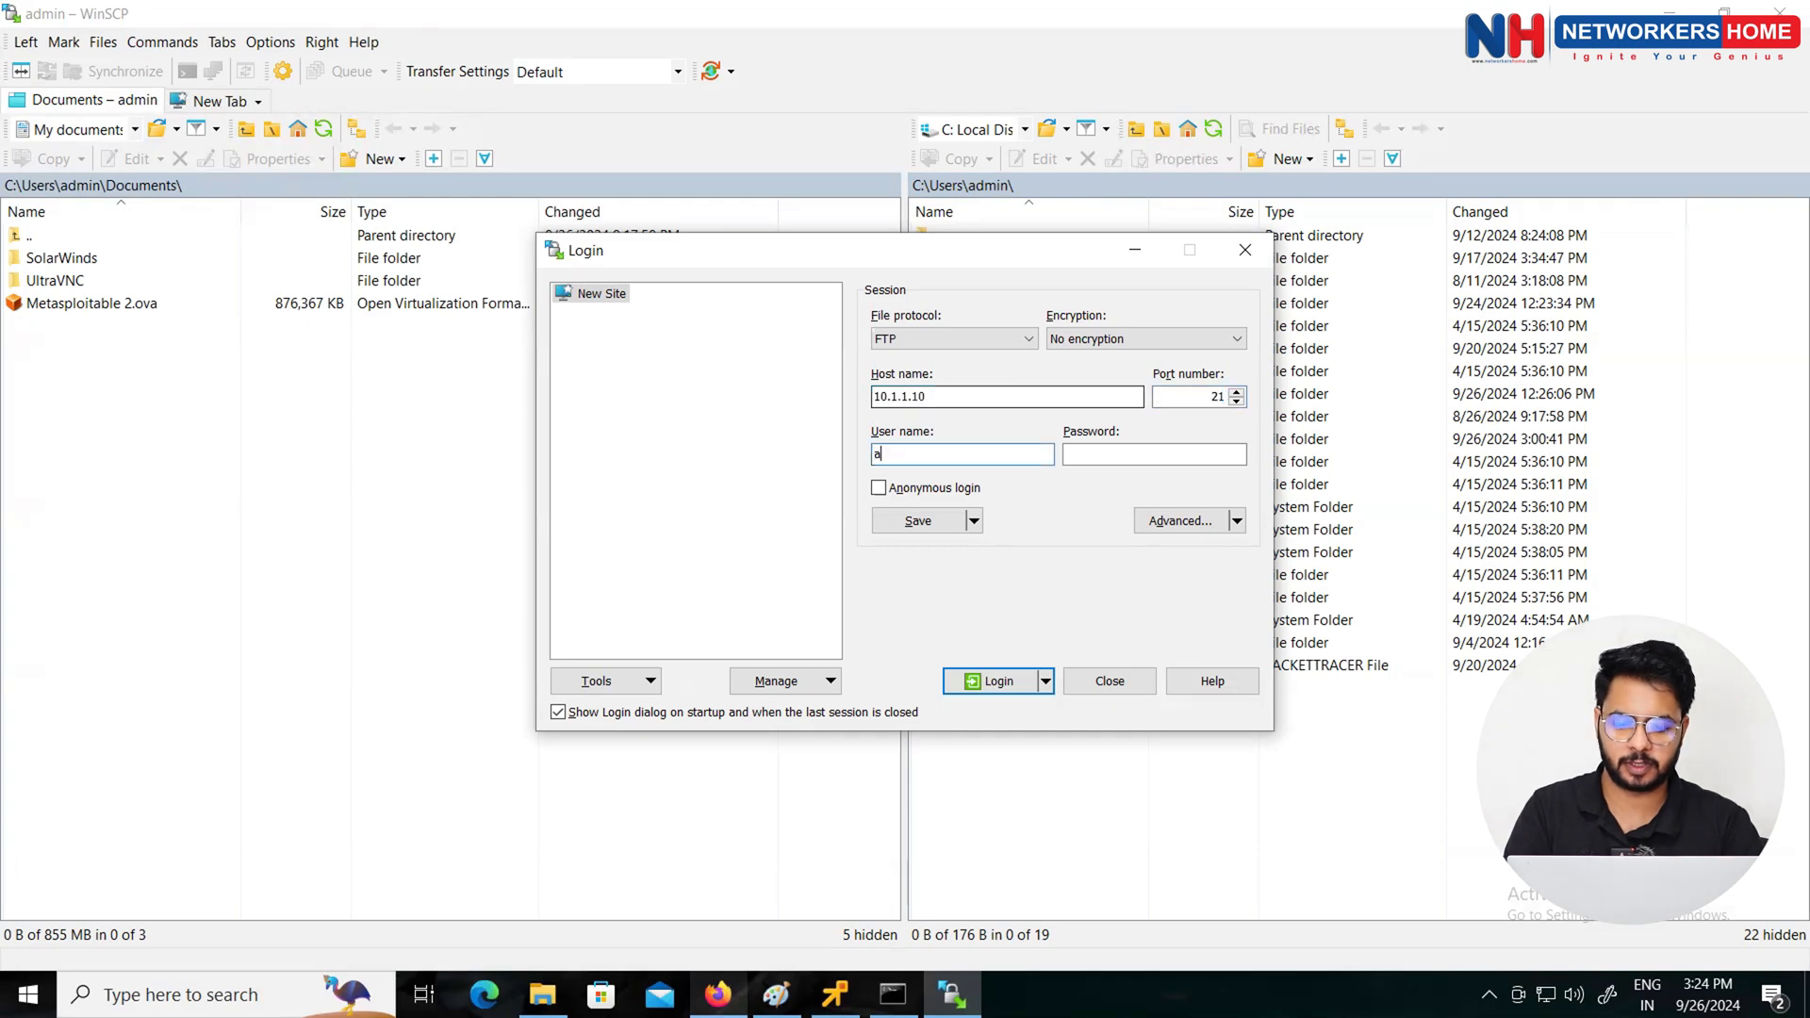
text(dmin)
key(Tab)
text(adm)
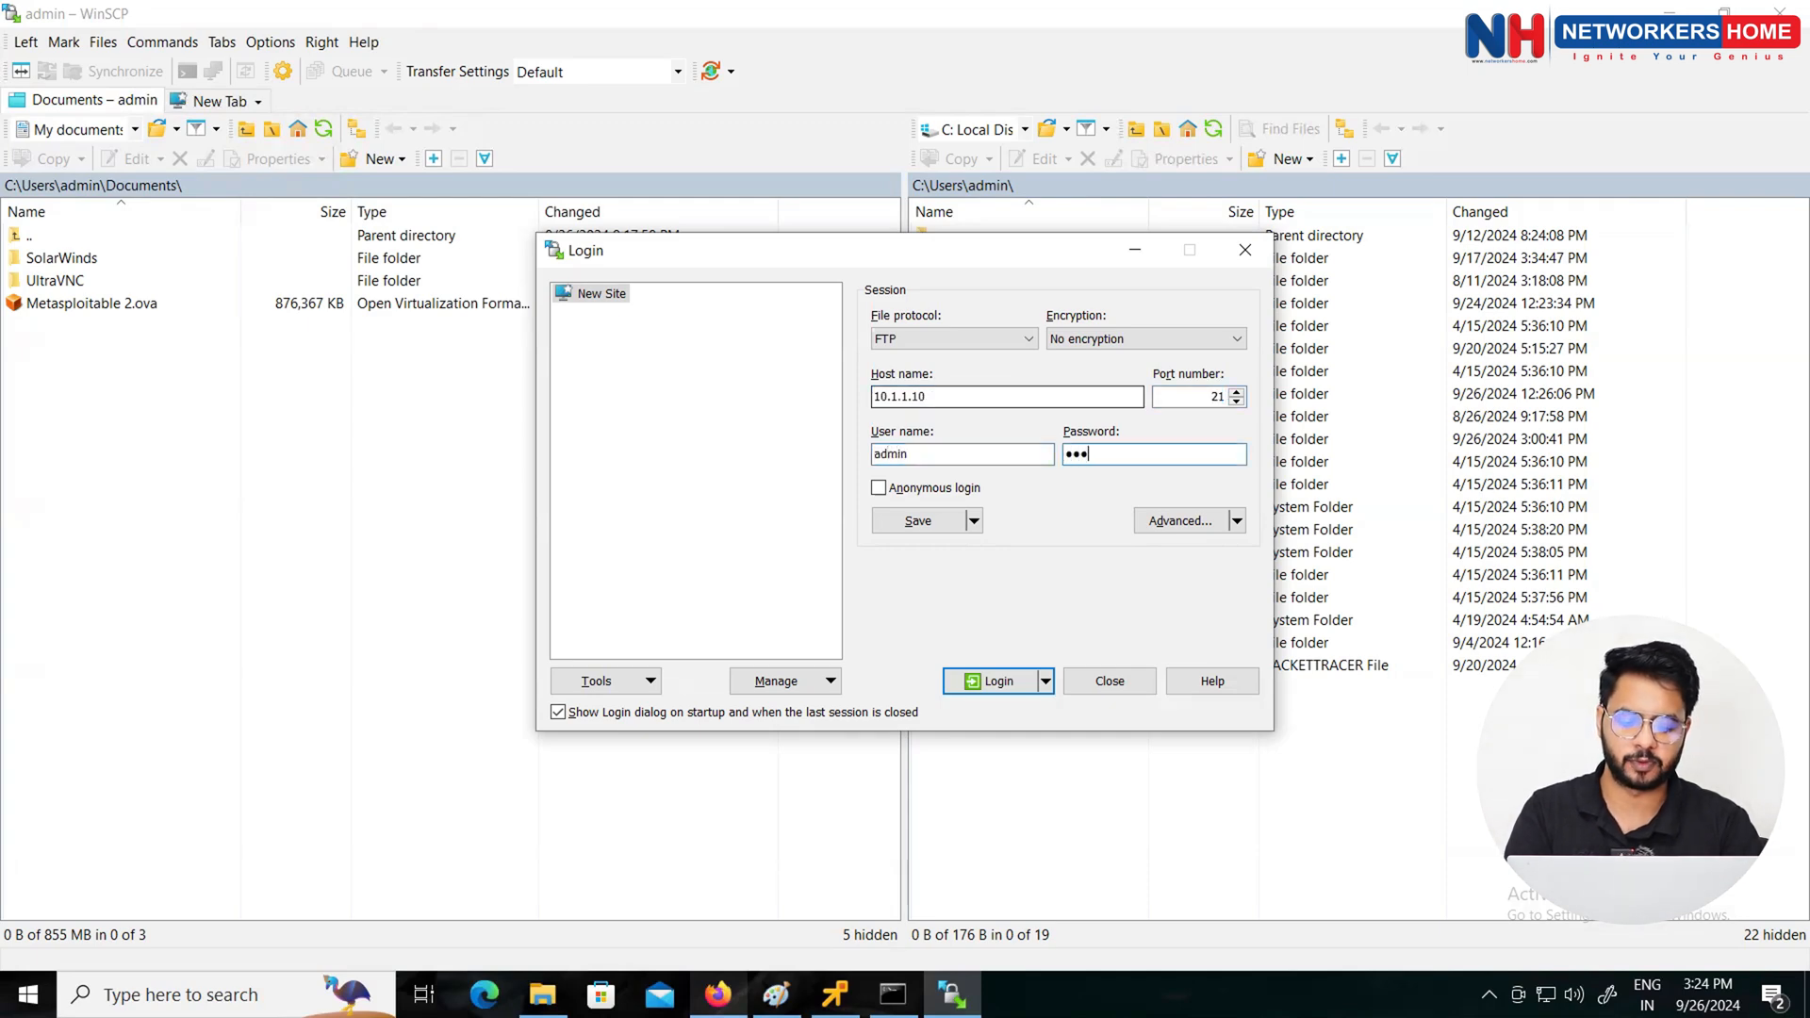
text(in123)
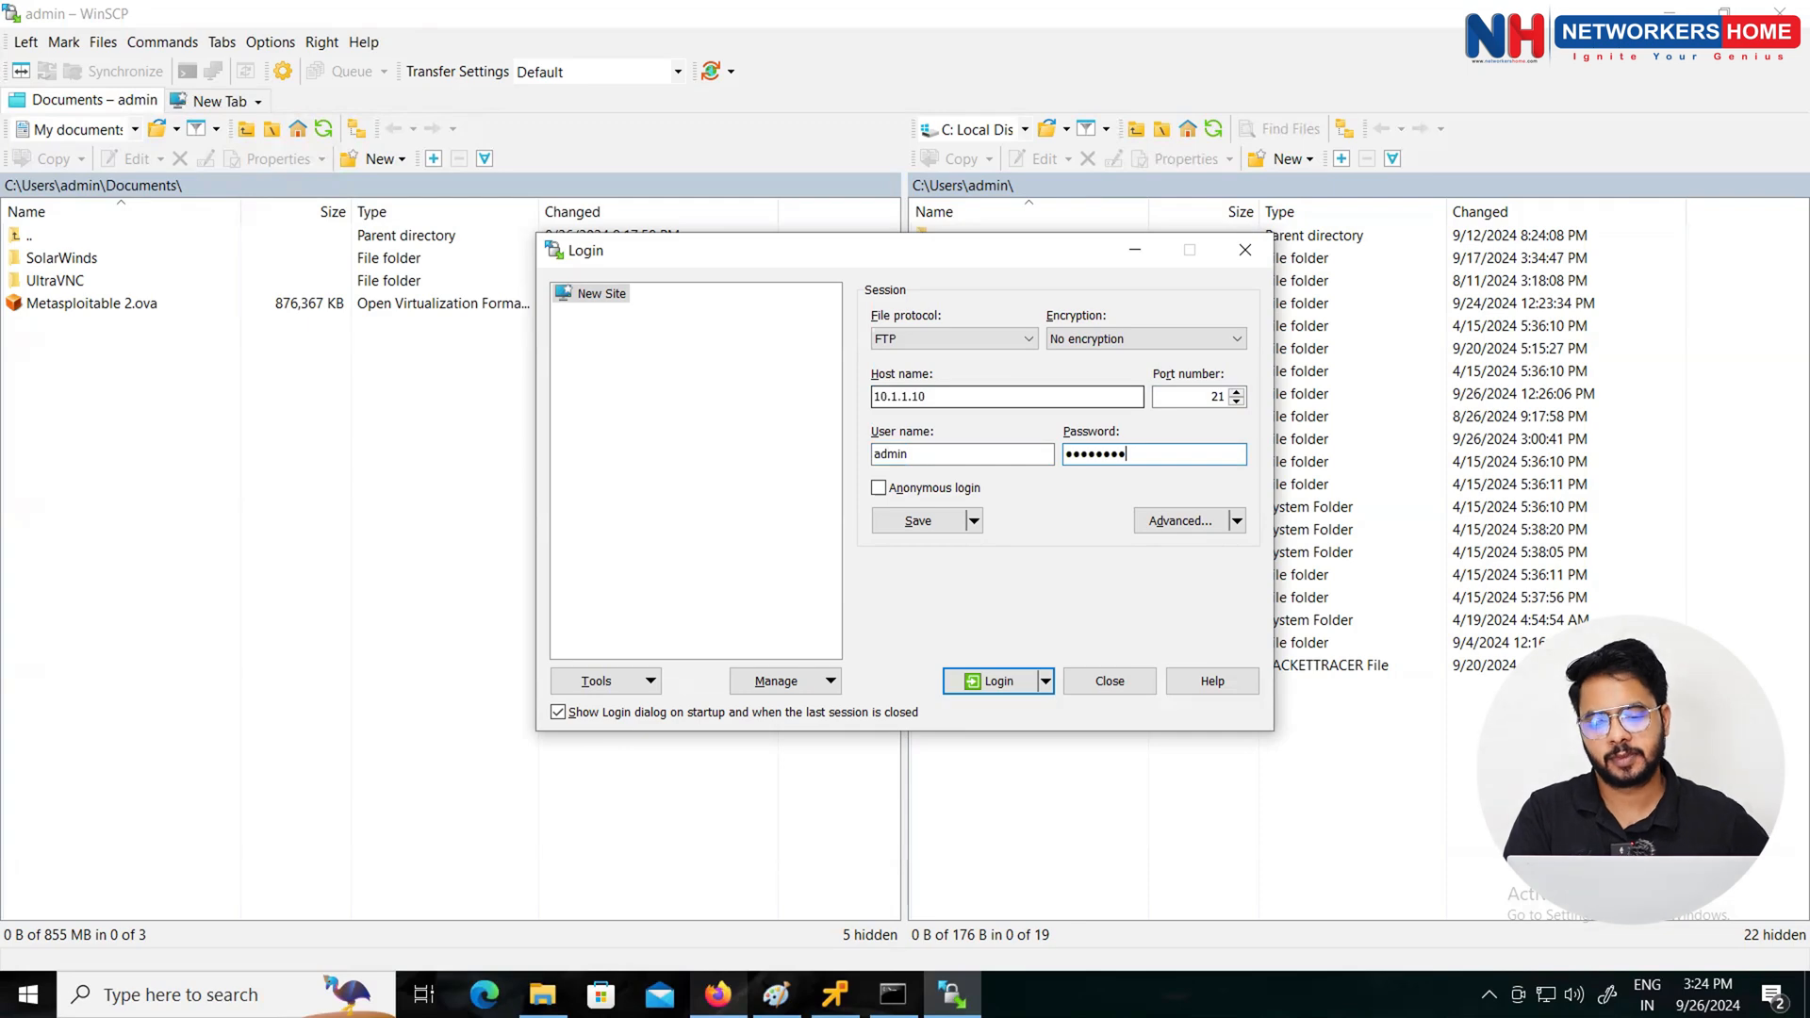
Step: Log in to 10.1.1.10 over FTP and open the remote /configuration/ folder
click(993, 688)
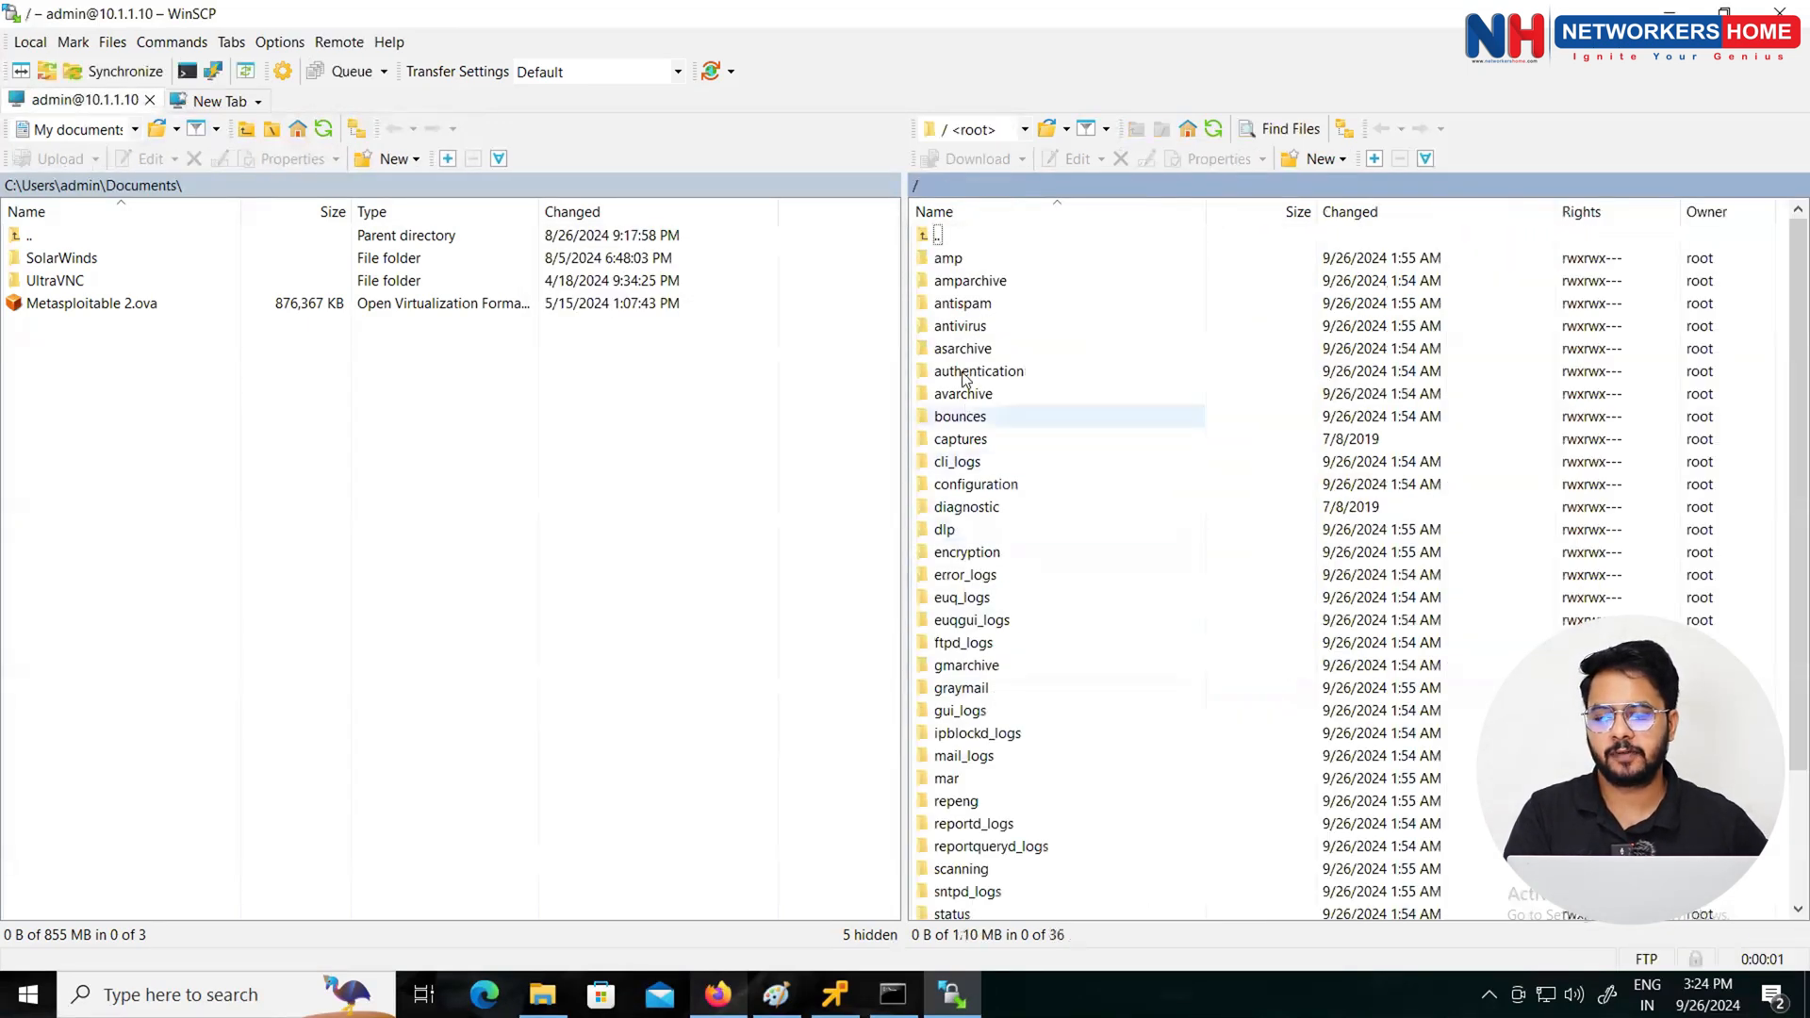
double_click(971, 487)
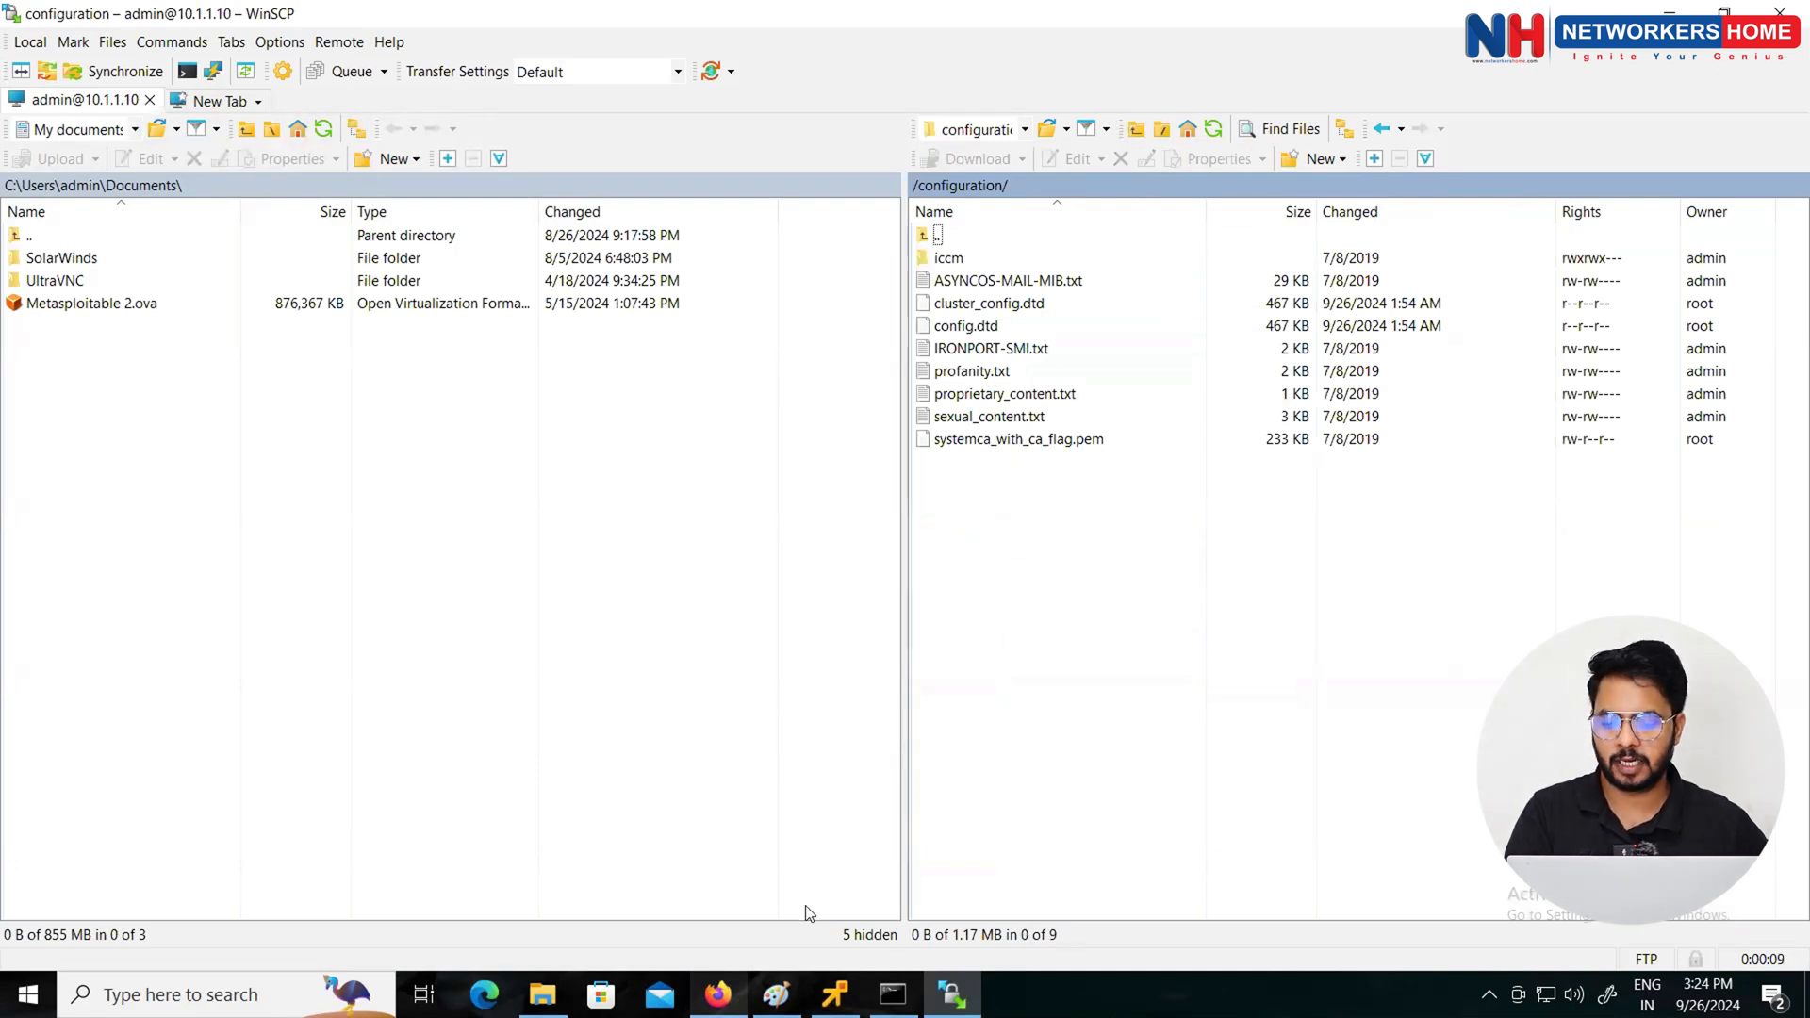
mouse_move(543, 992)
click(566, 937)
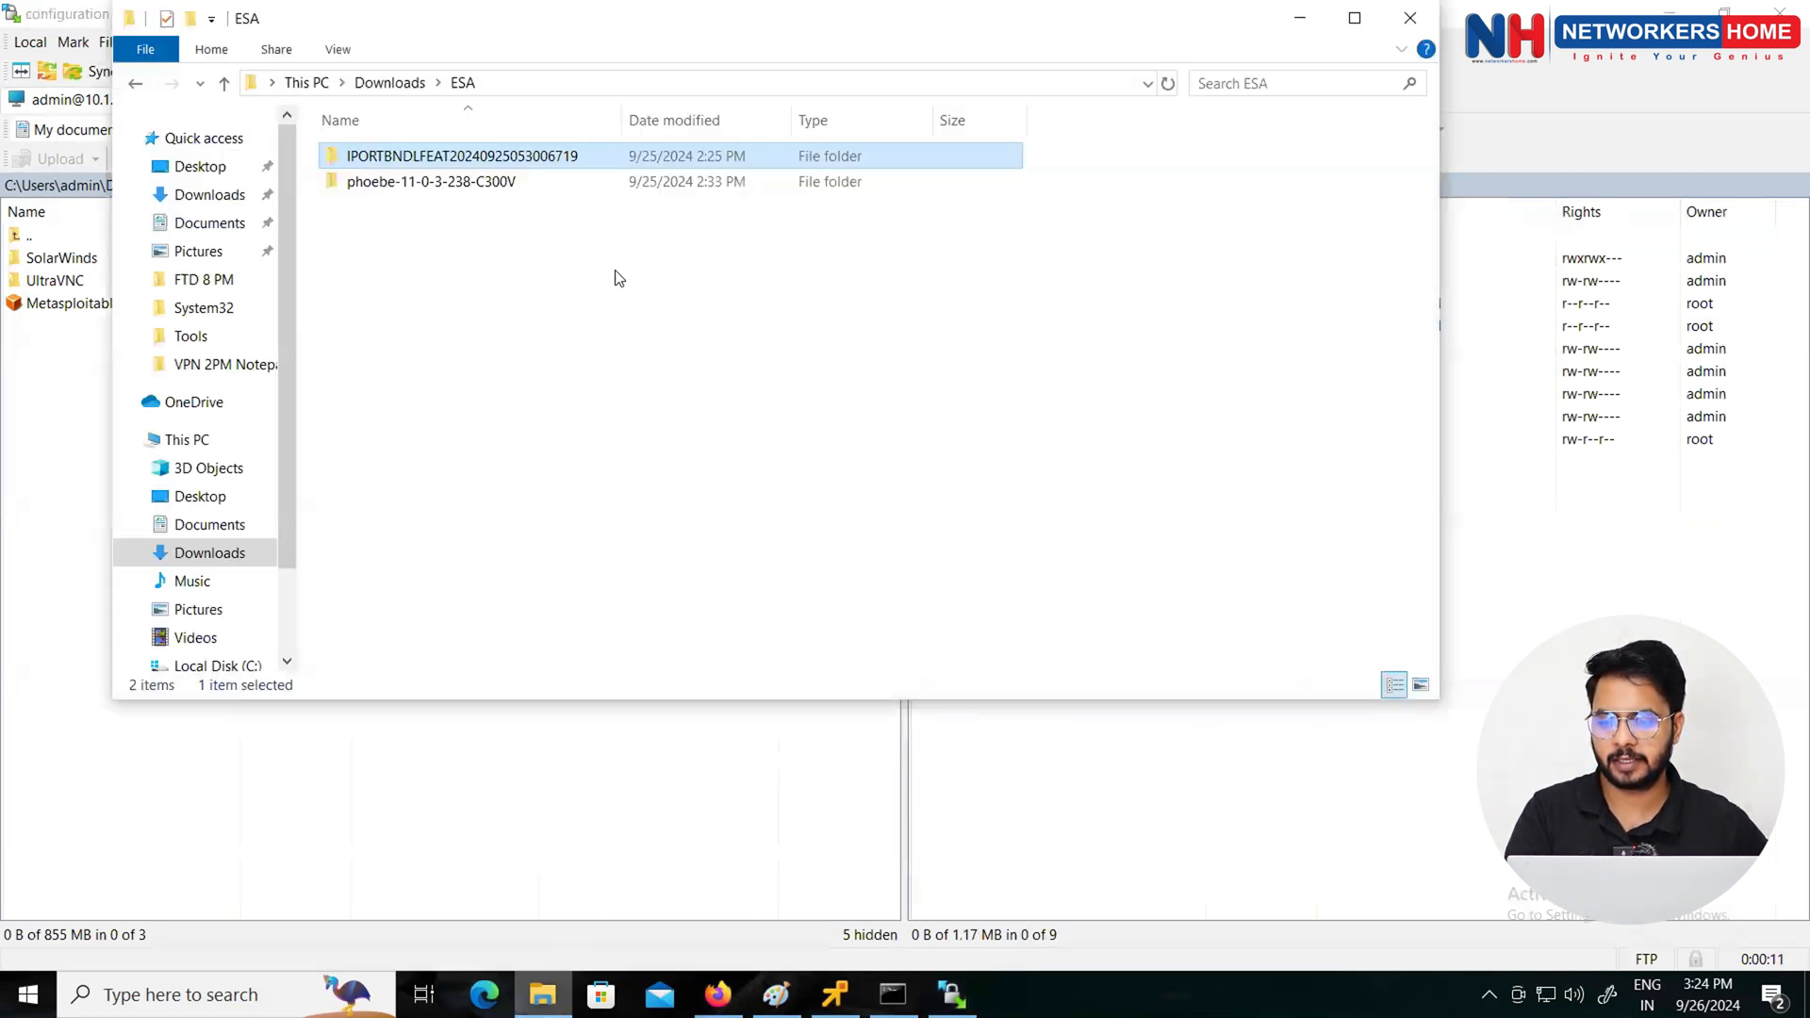
double_click(447, 156)
click(768, 84)
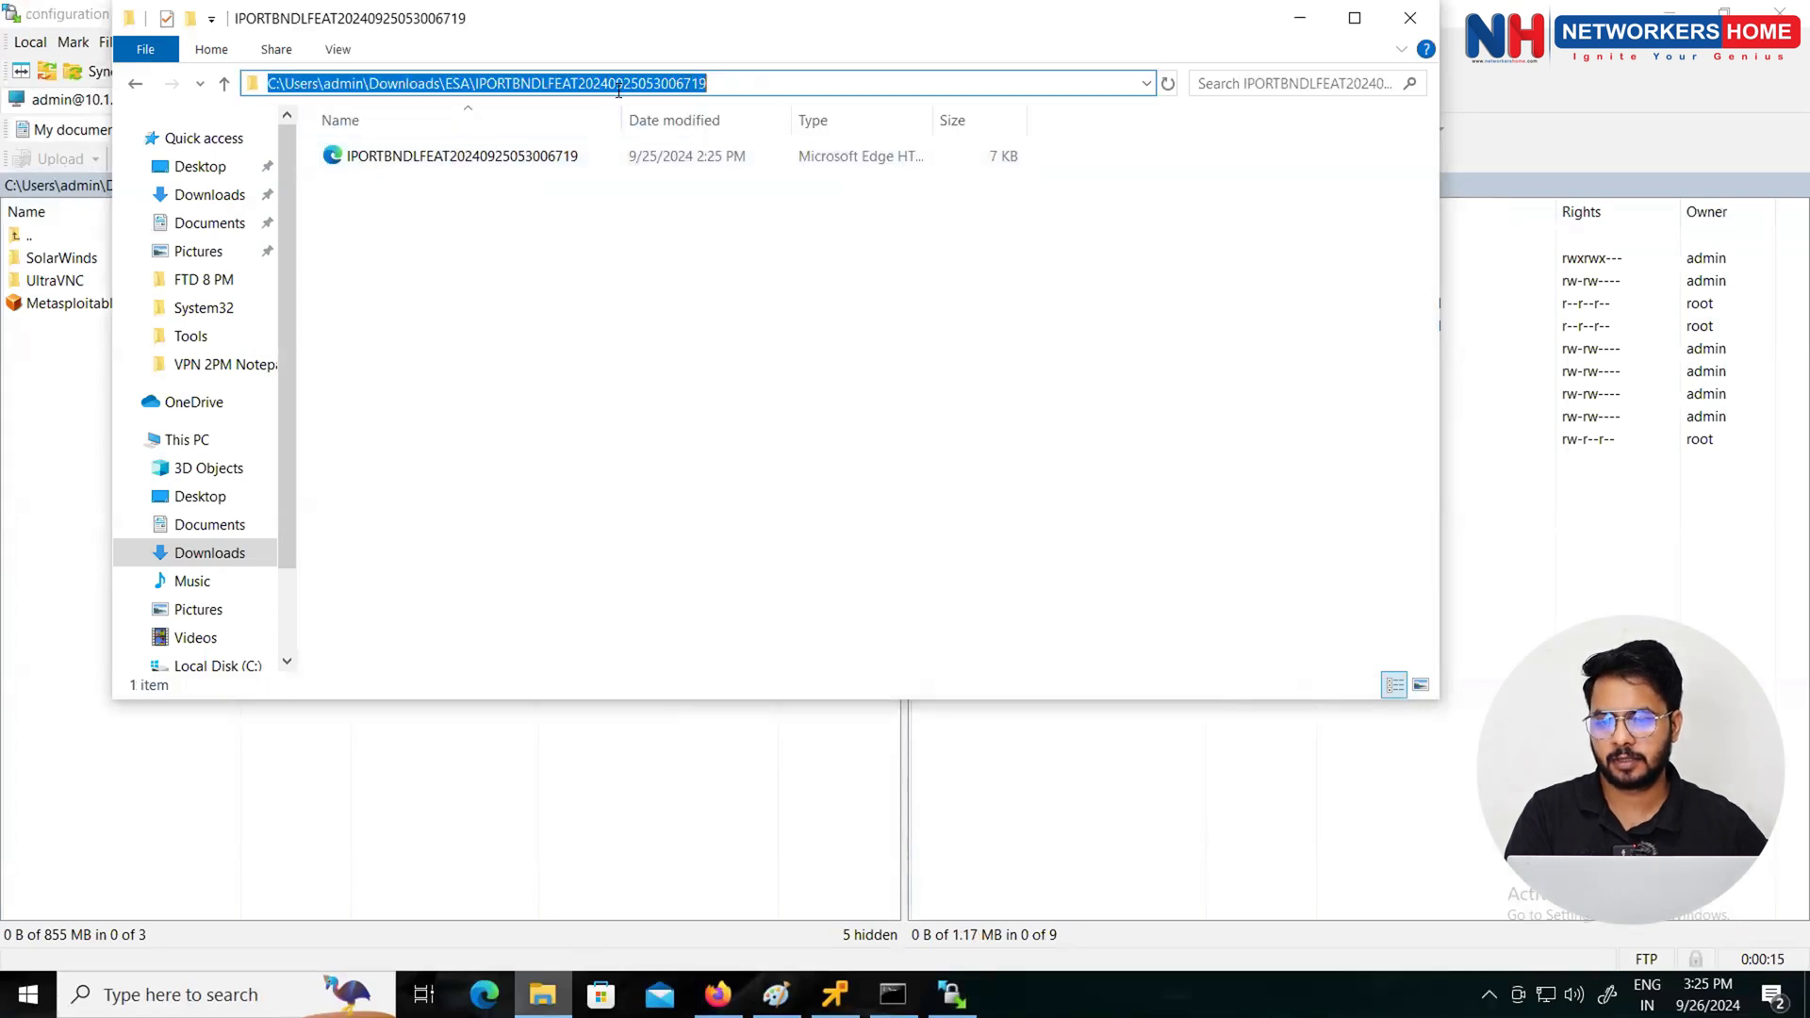
right_click(614, 90)
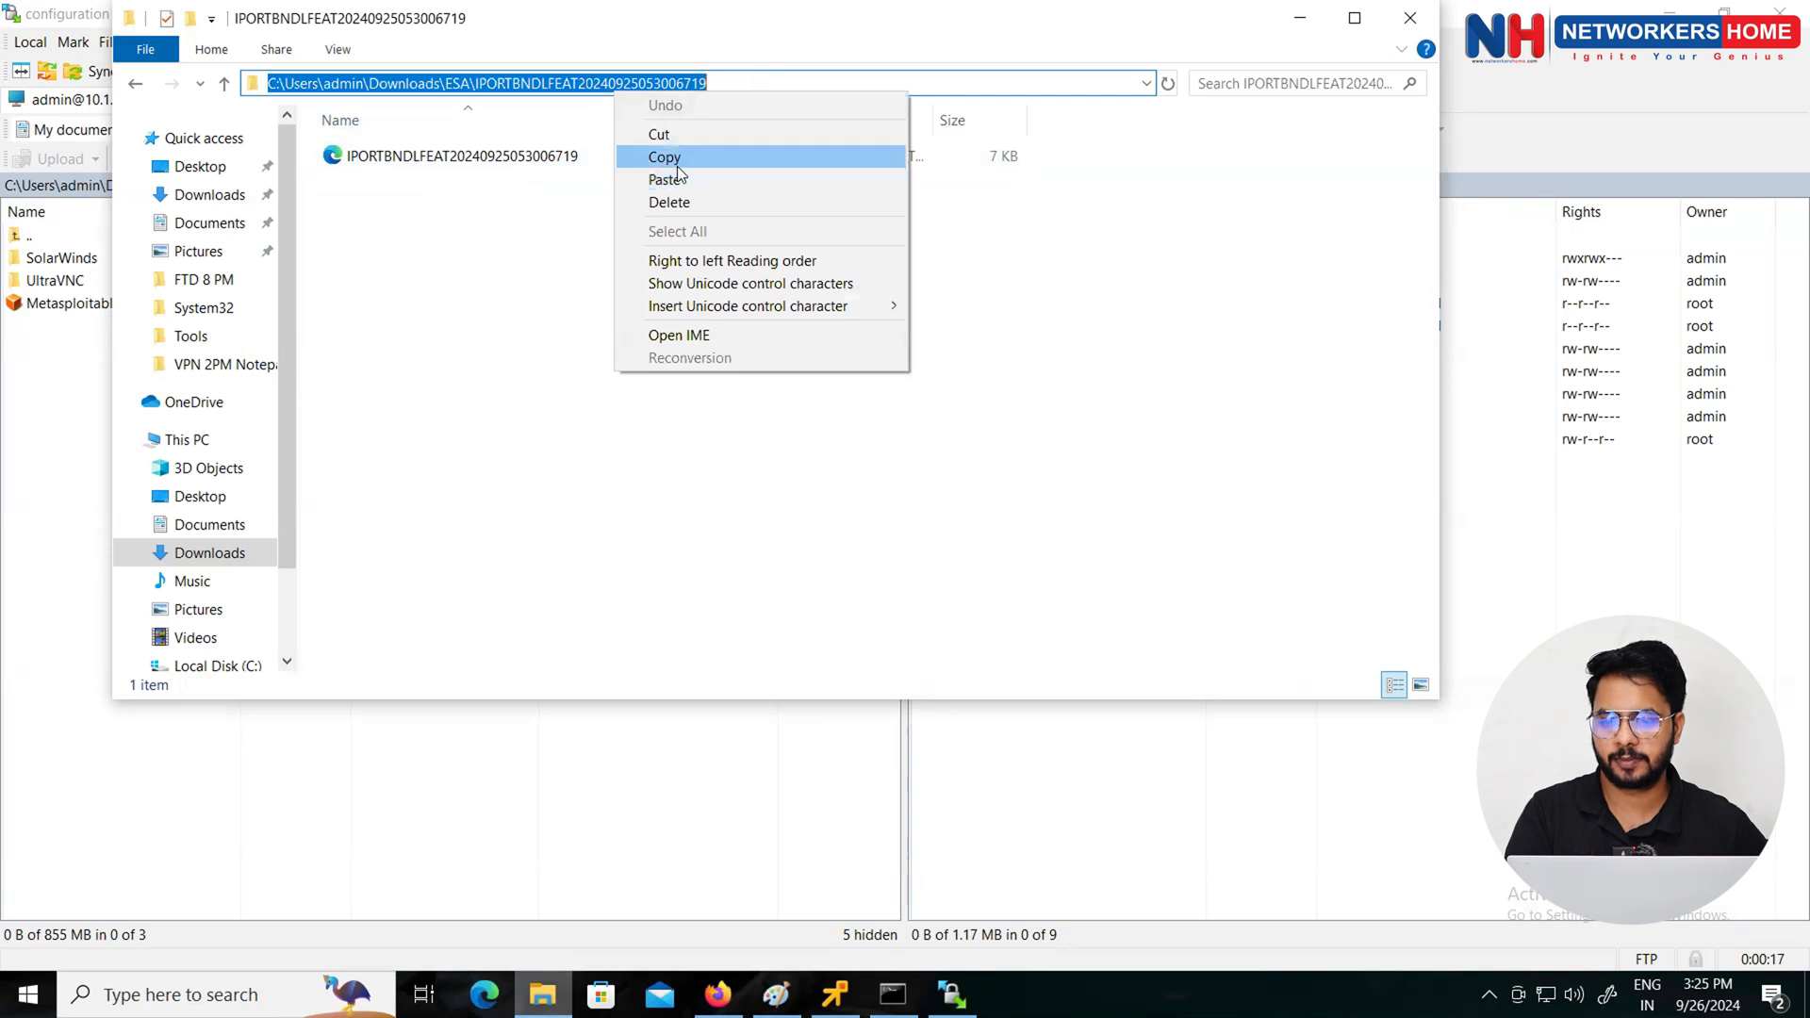
click(678, 153)
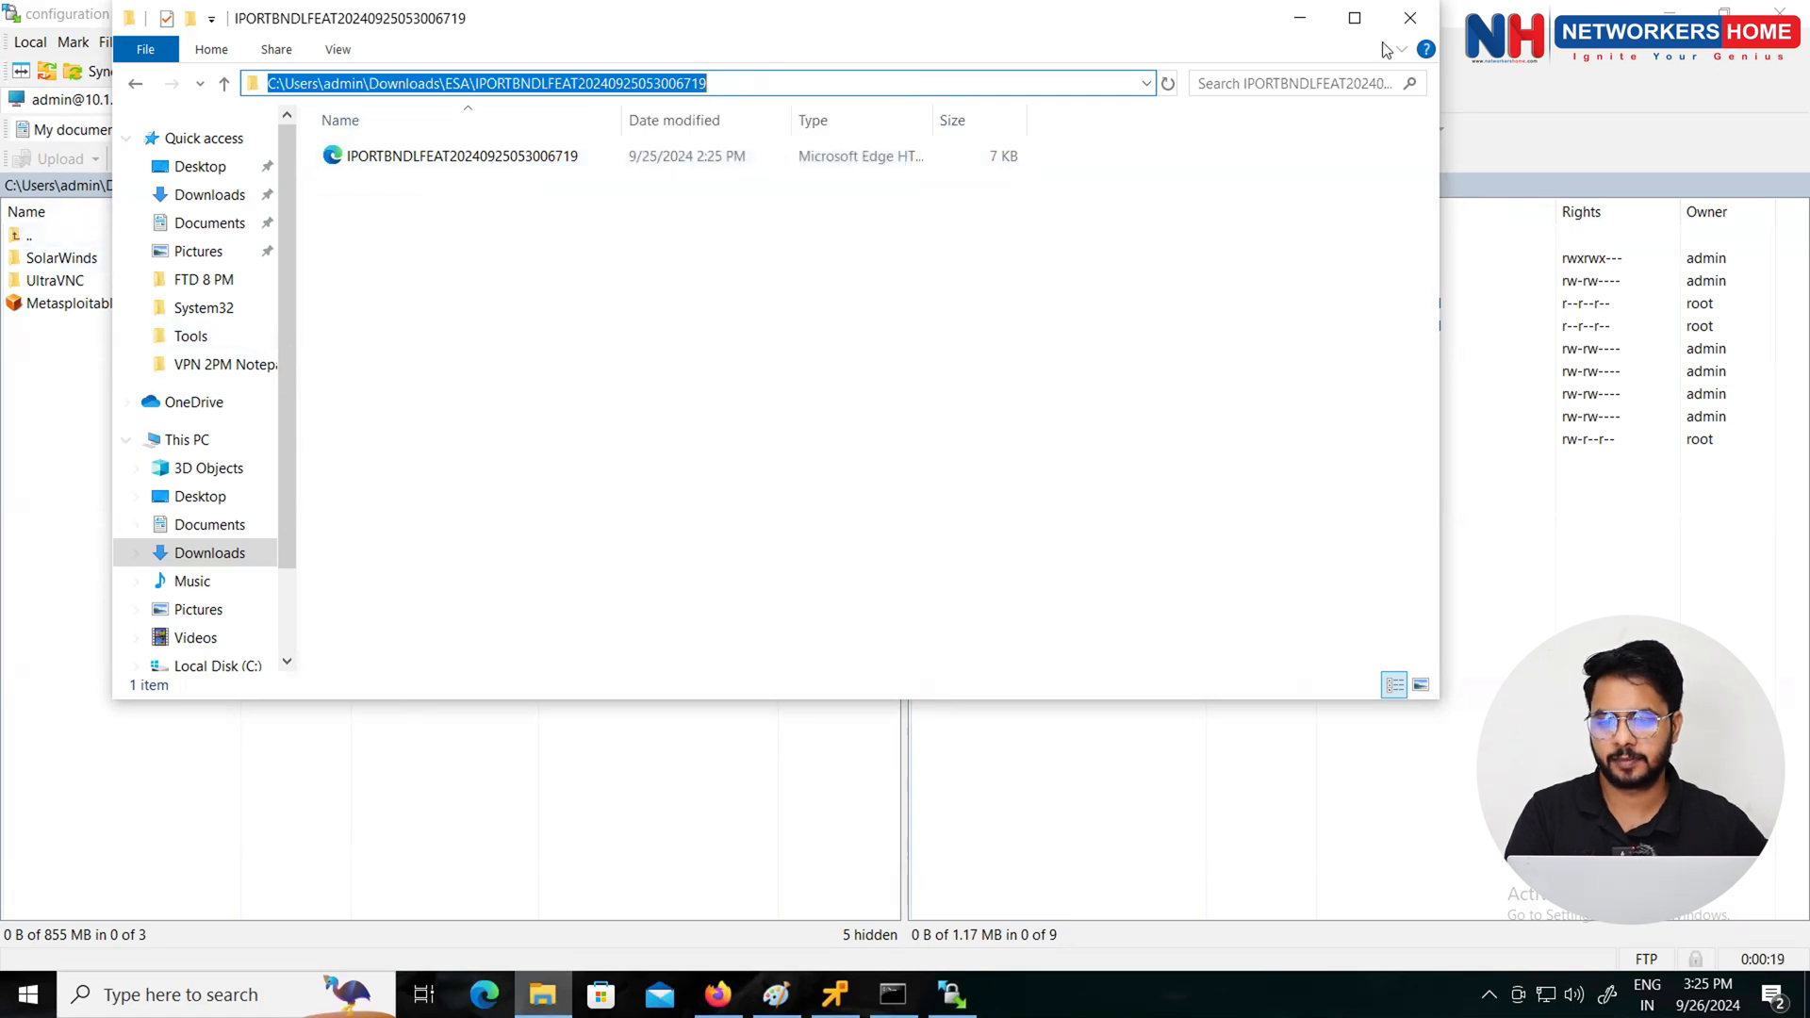
click(1299, 18)
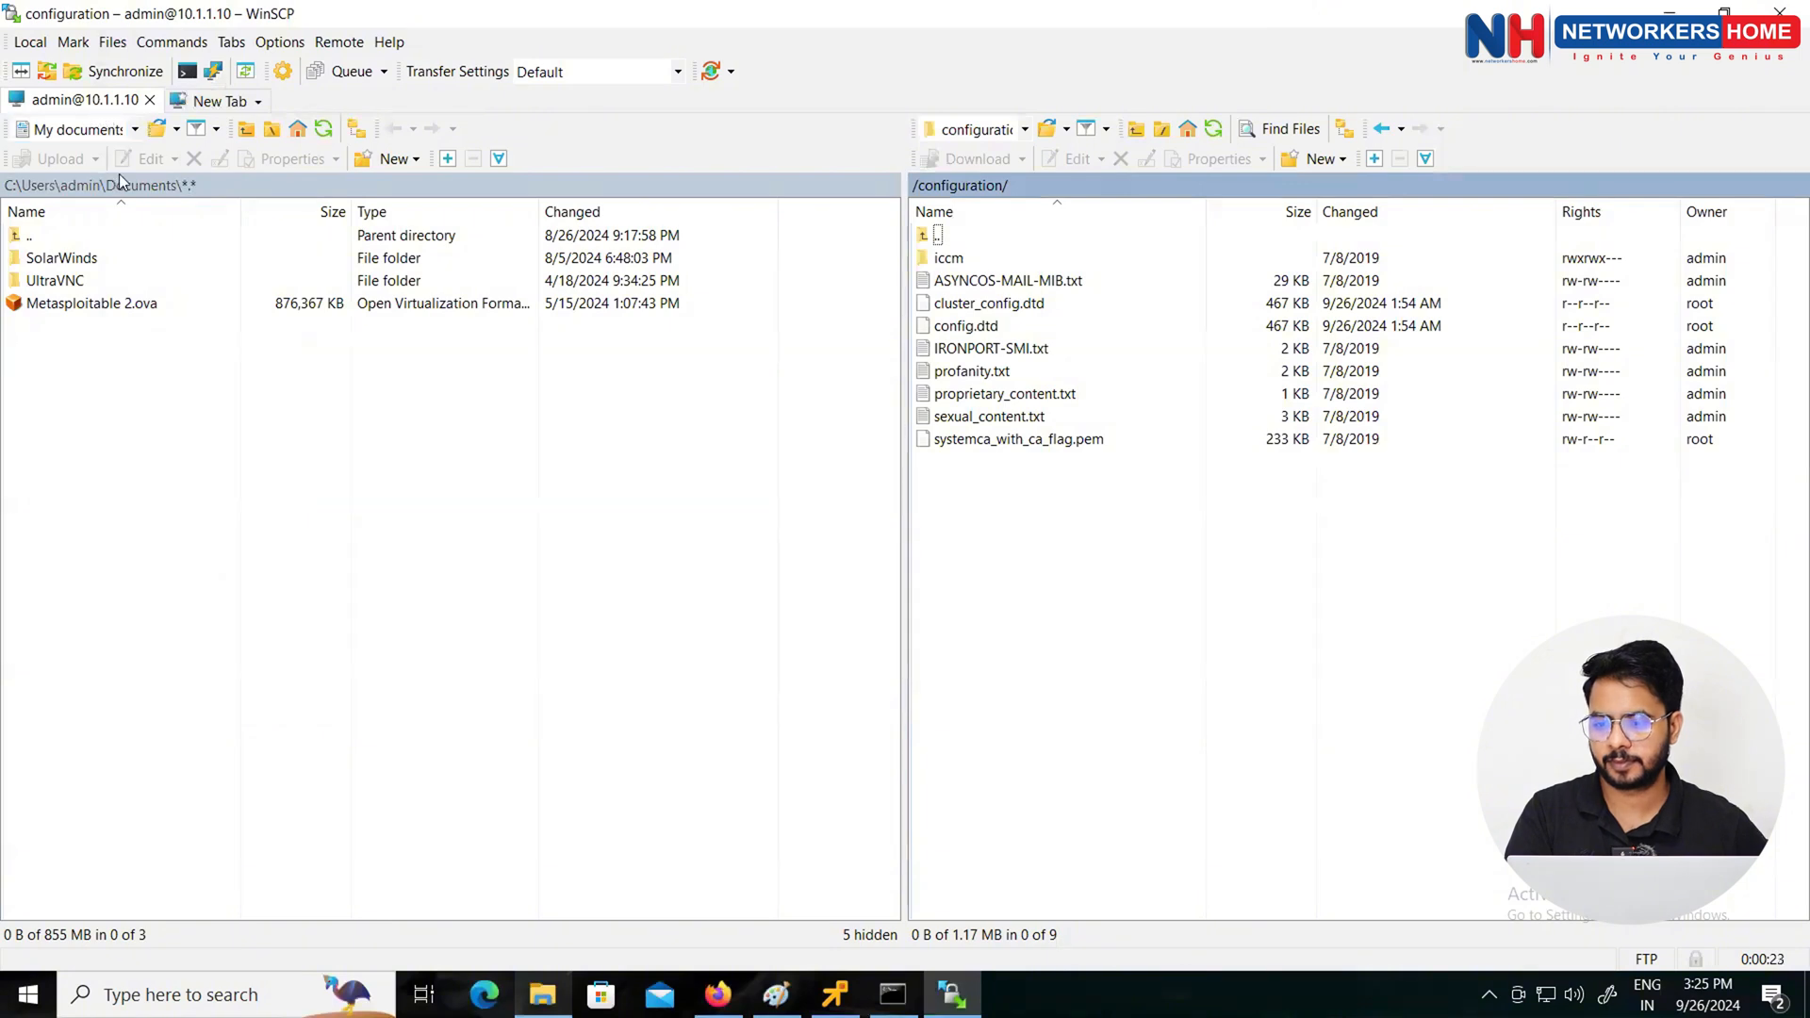
double_click(127, 188)
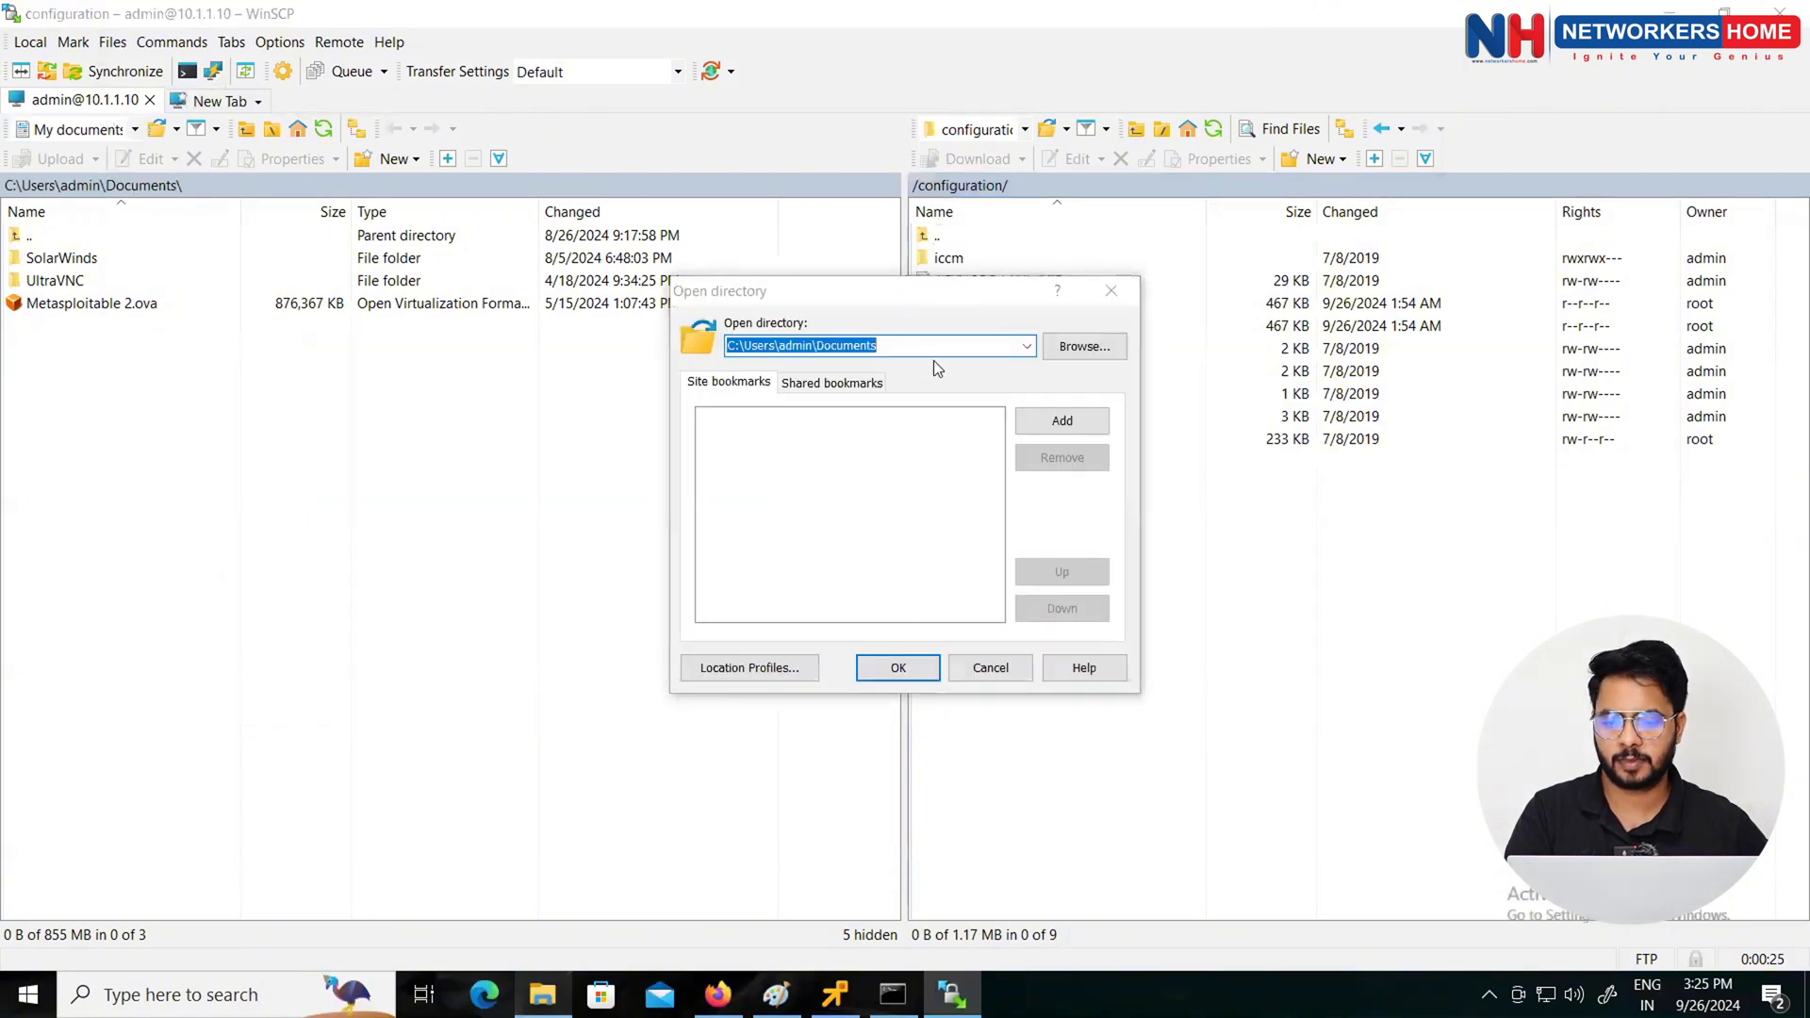
key(ctrl+v)
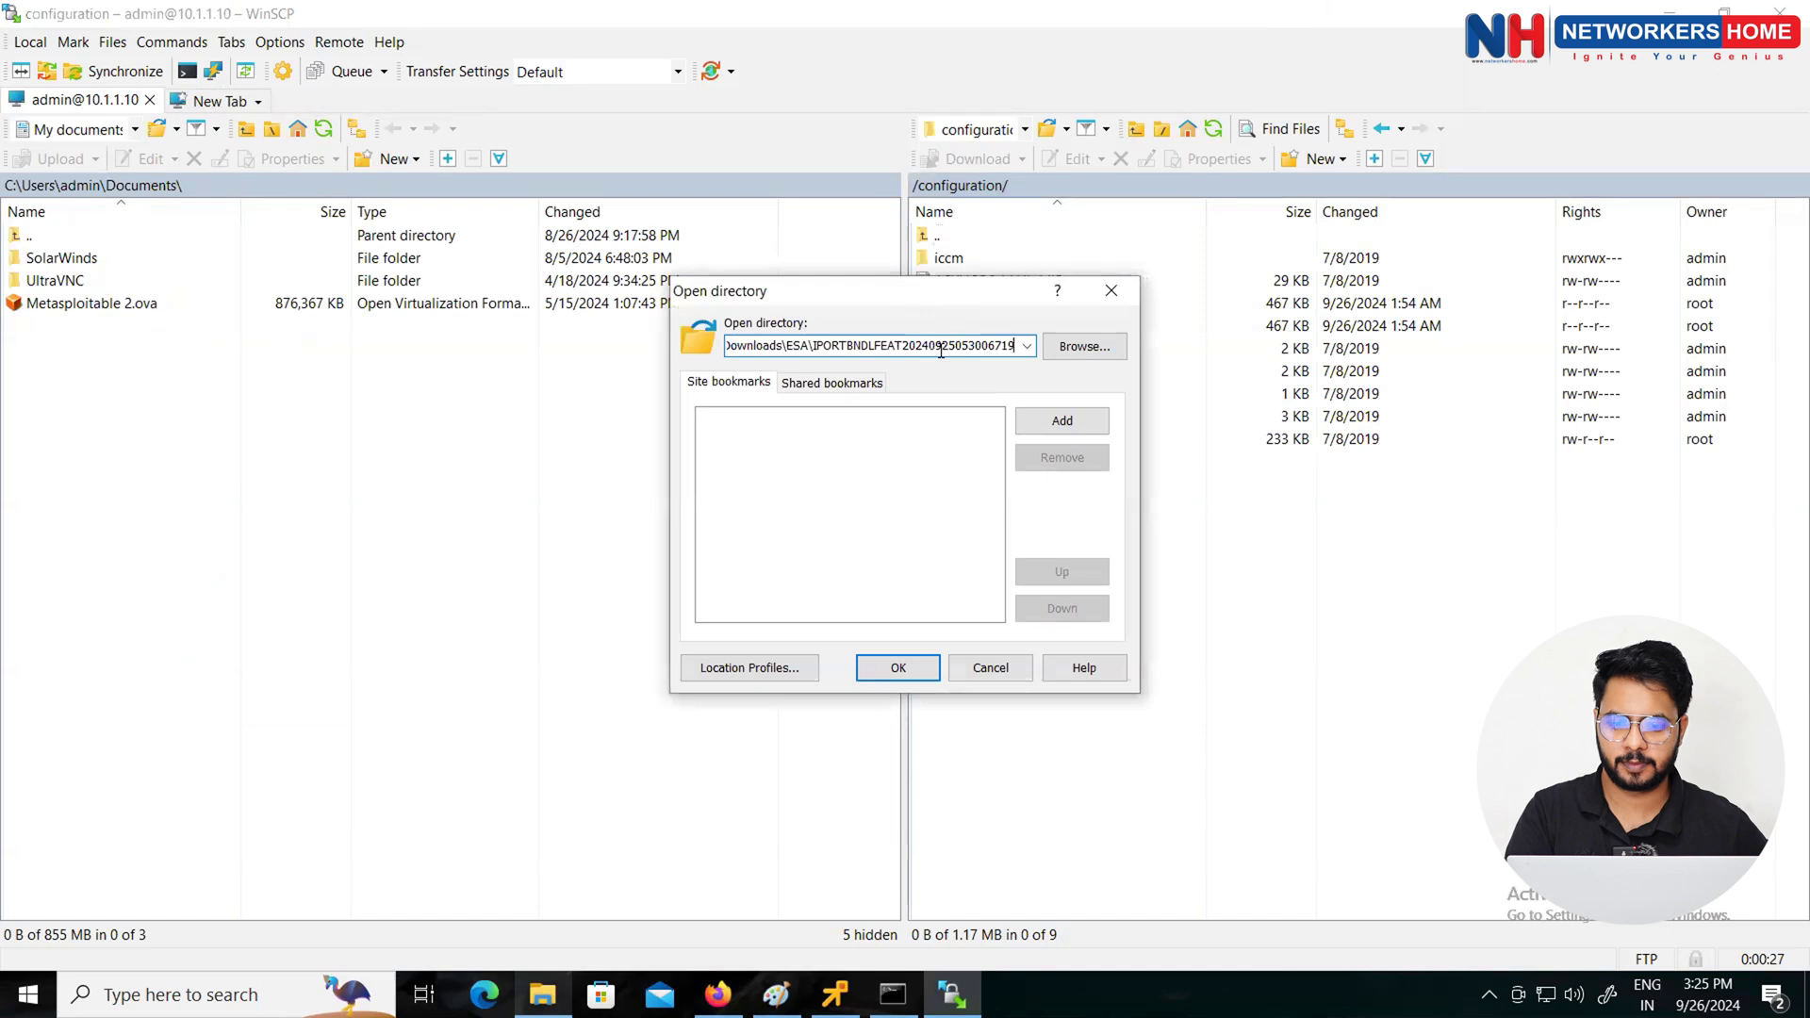
click(901, 667)
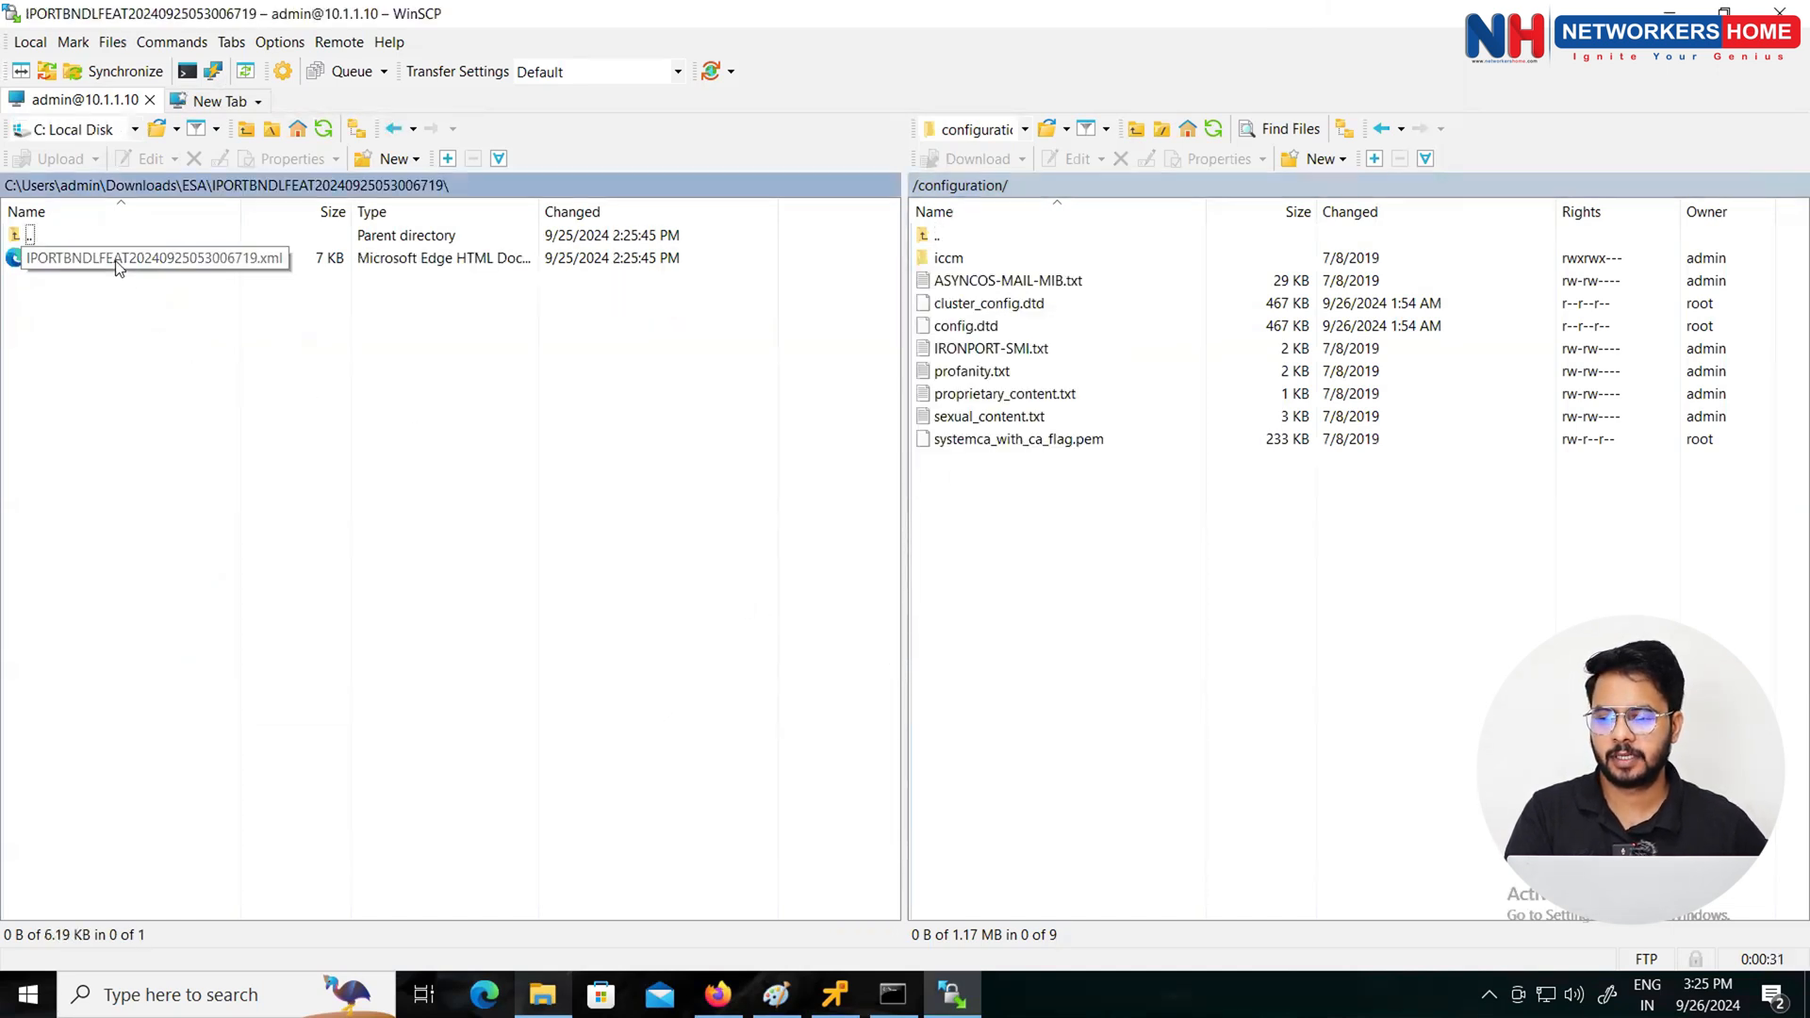
Step: Upload IPORTBNDLFEAT20240925053006719.xml to the appliance's /configuration/ folder, copy its exact file name, and minimize WinSCP
drag(118, 267, 1029, 551)
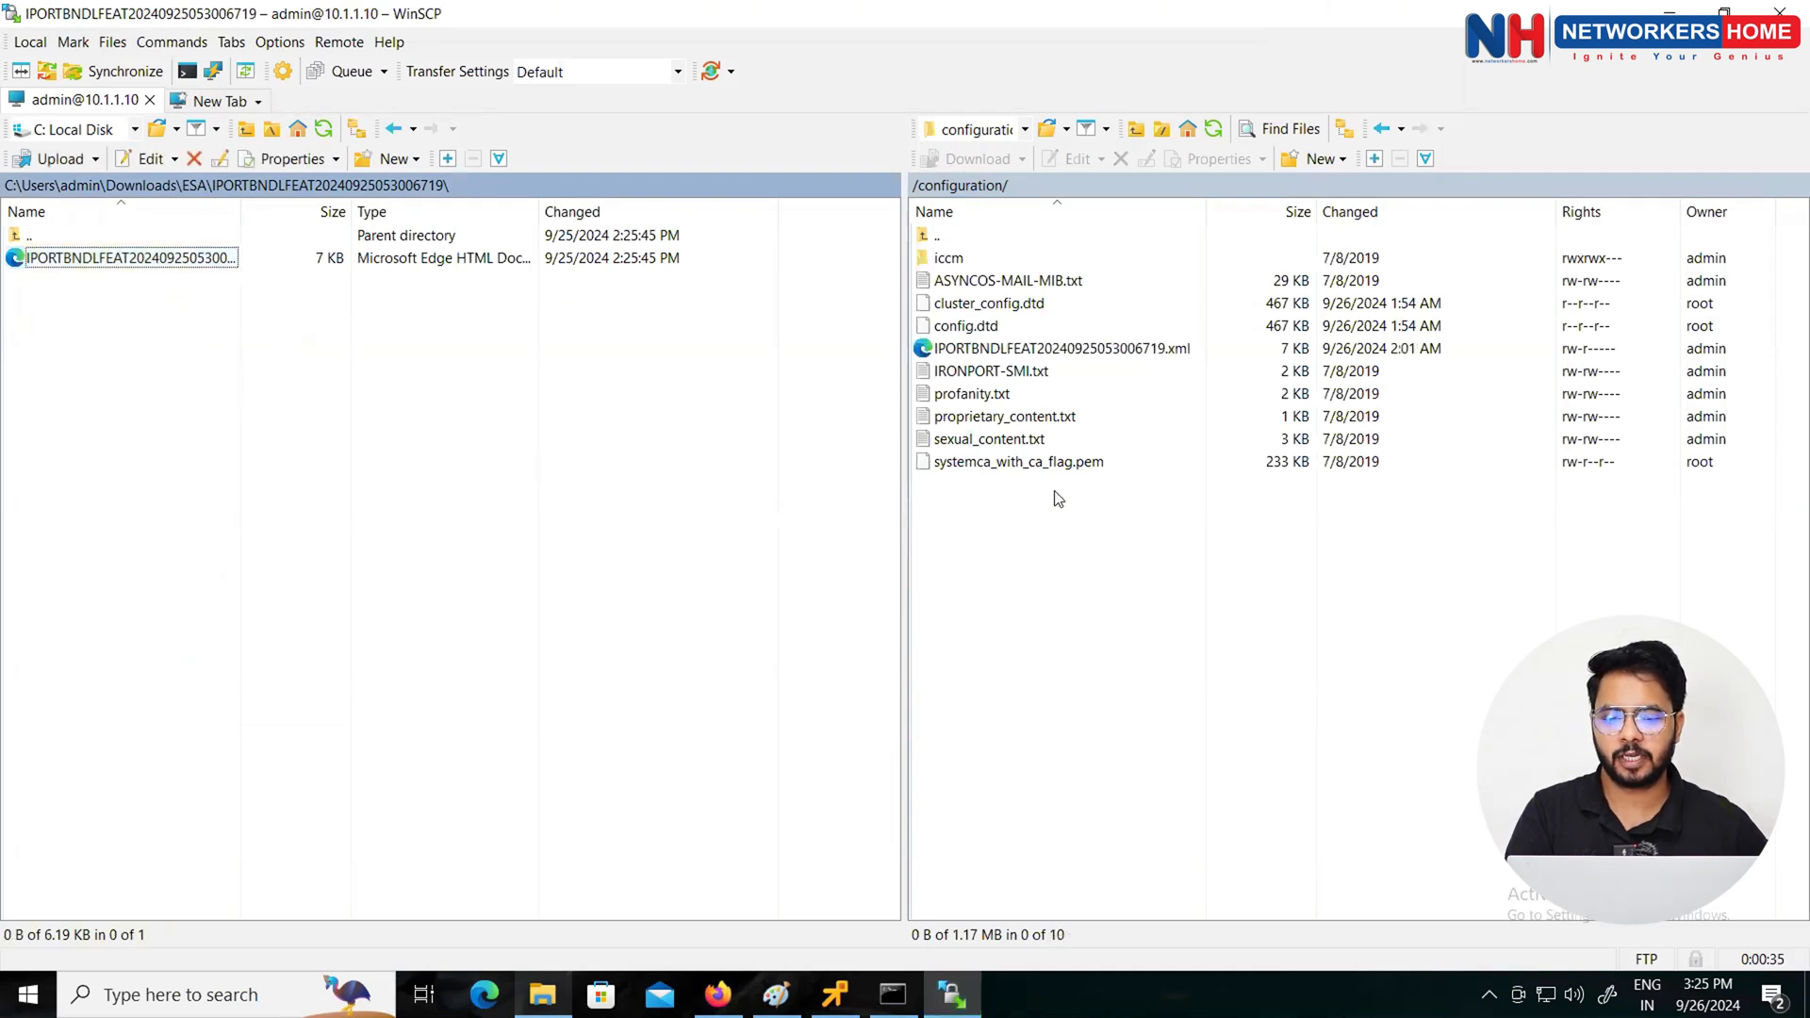
click(1079, 351)
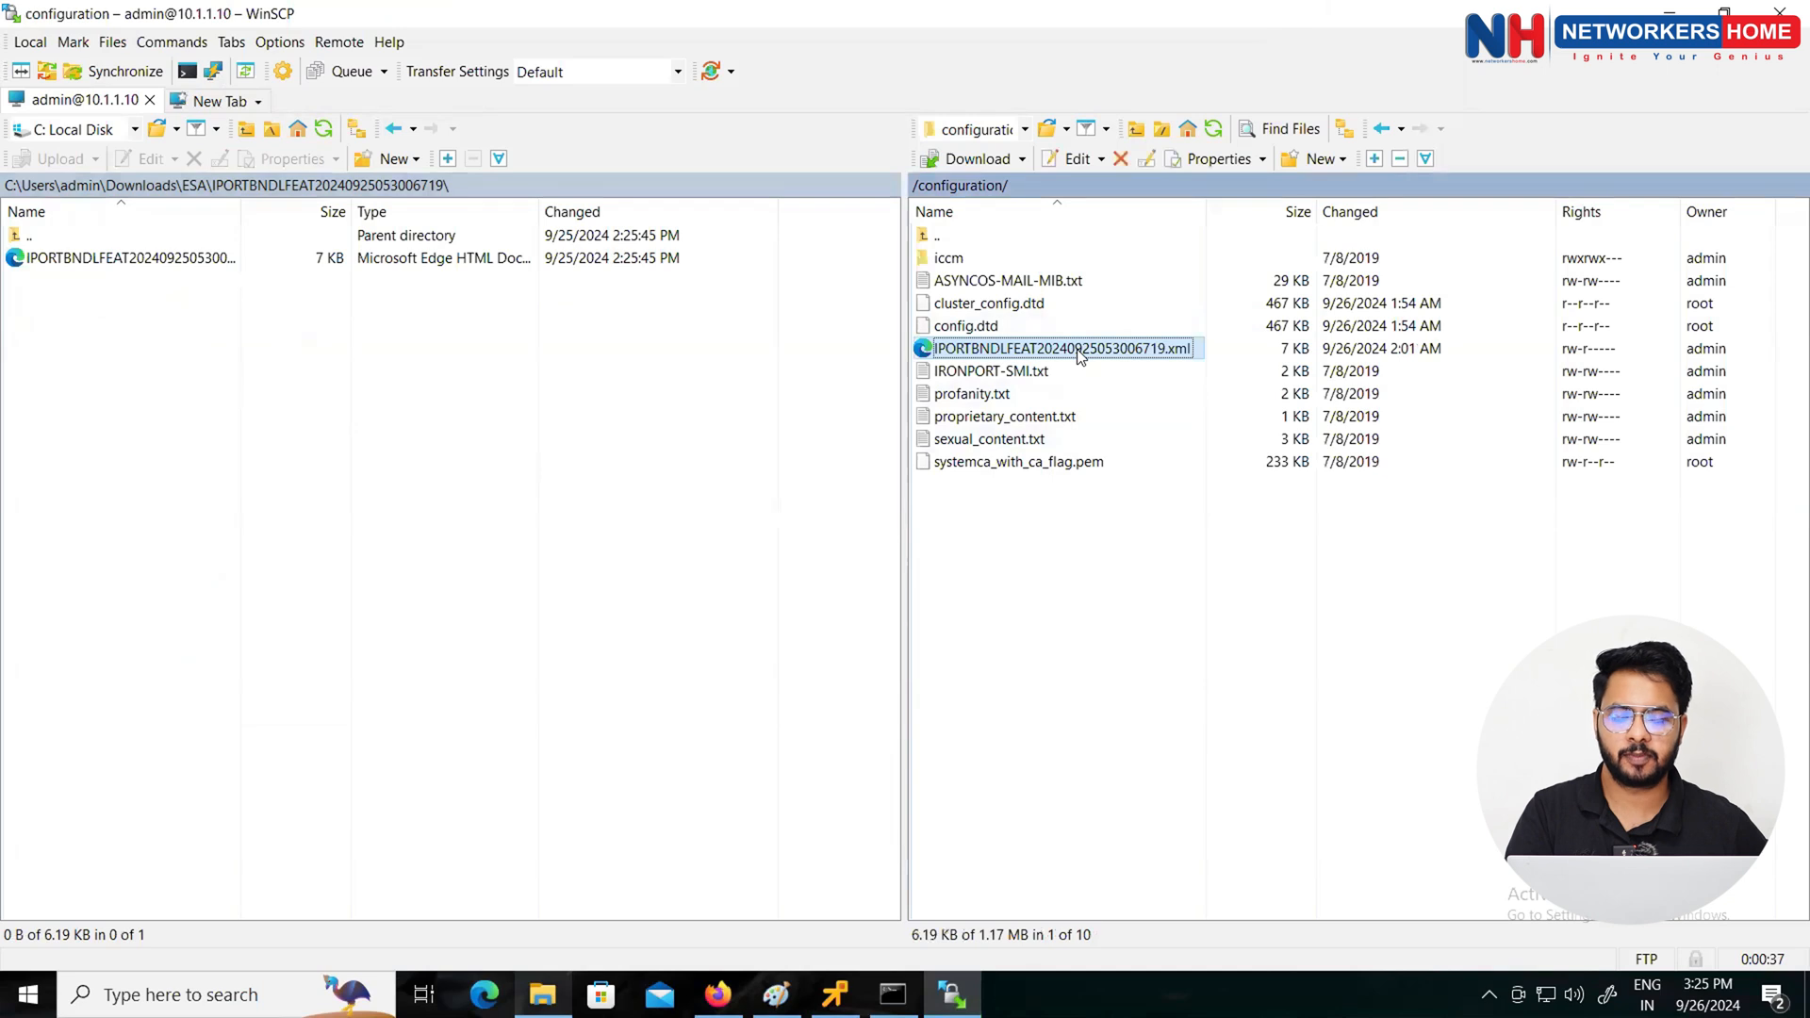
right_click(1079, 354)
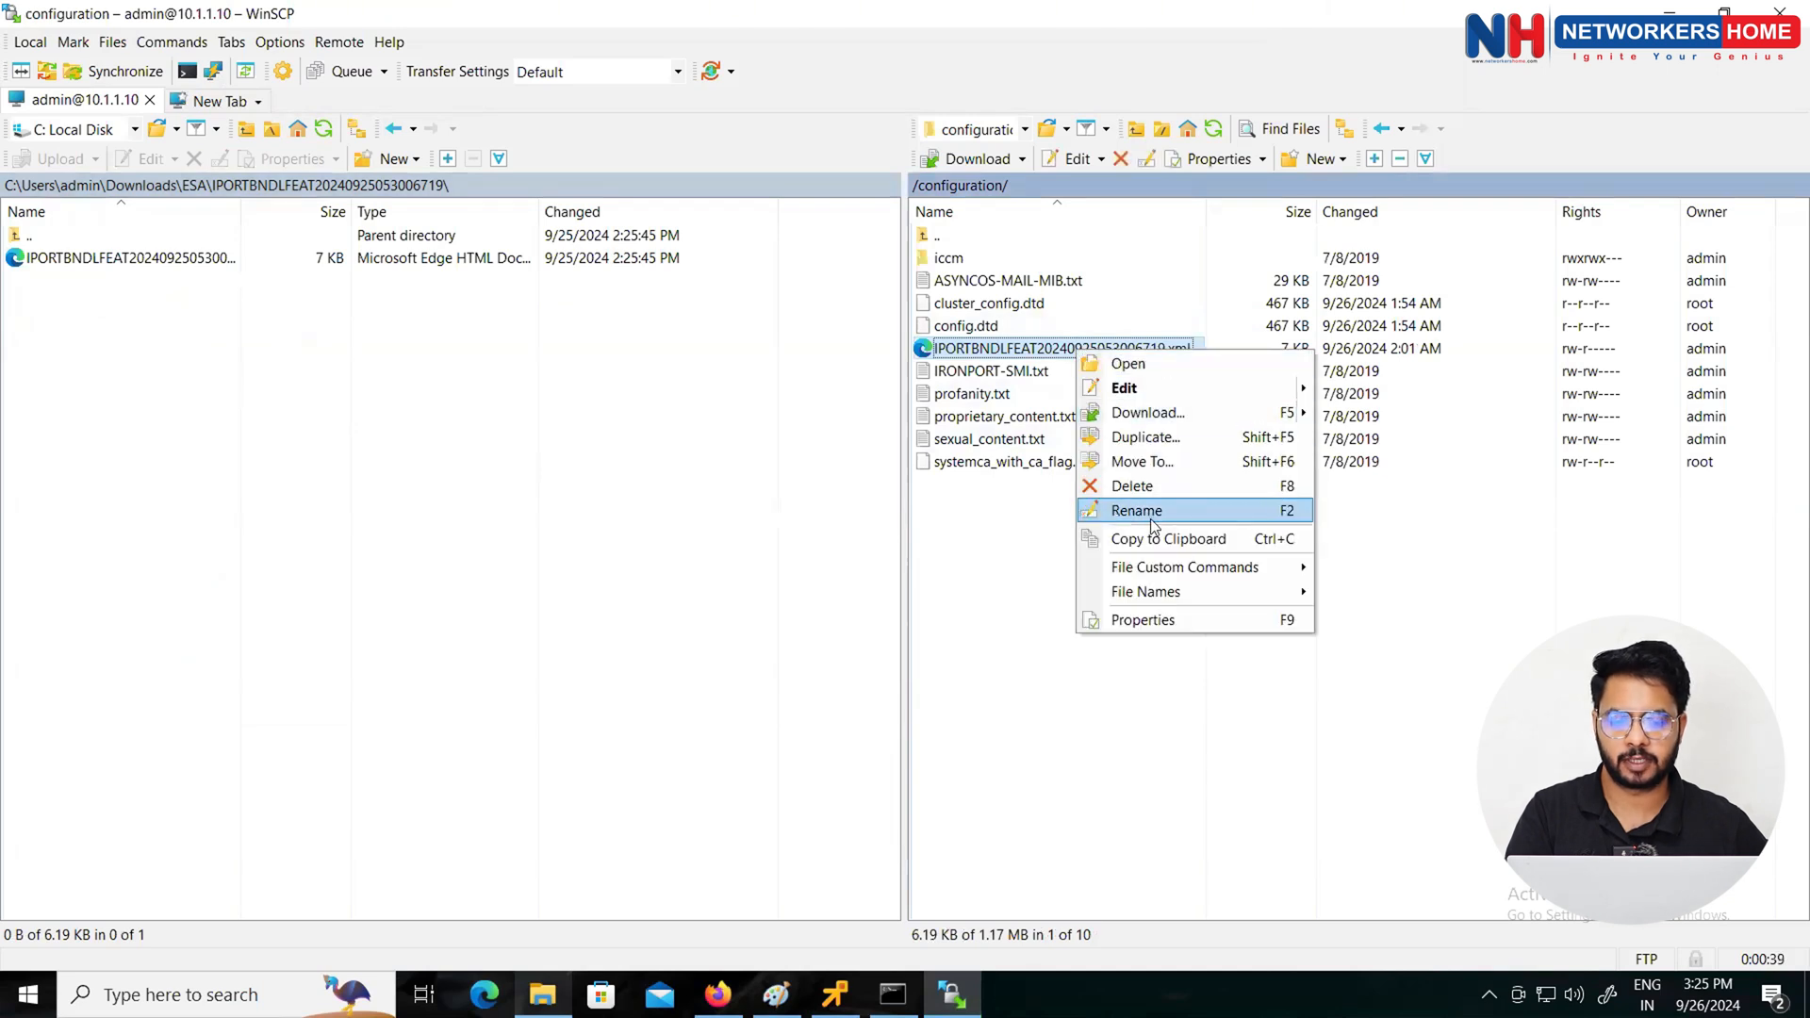
click(1122, 511)
drag(1186, 351, 938, 354)
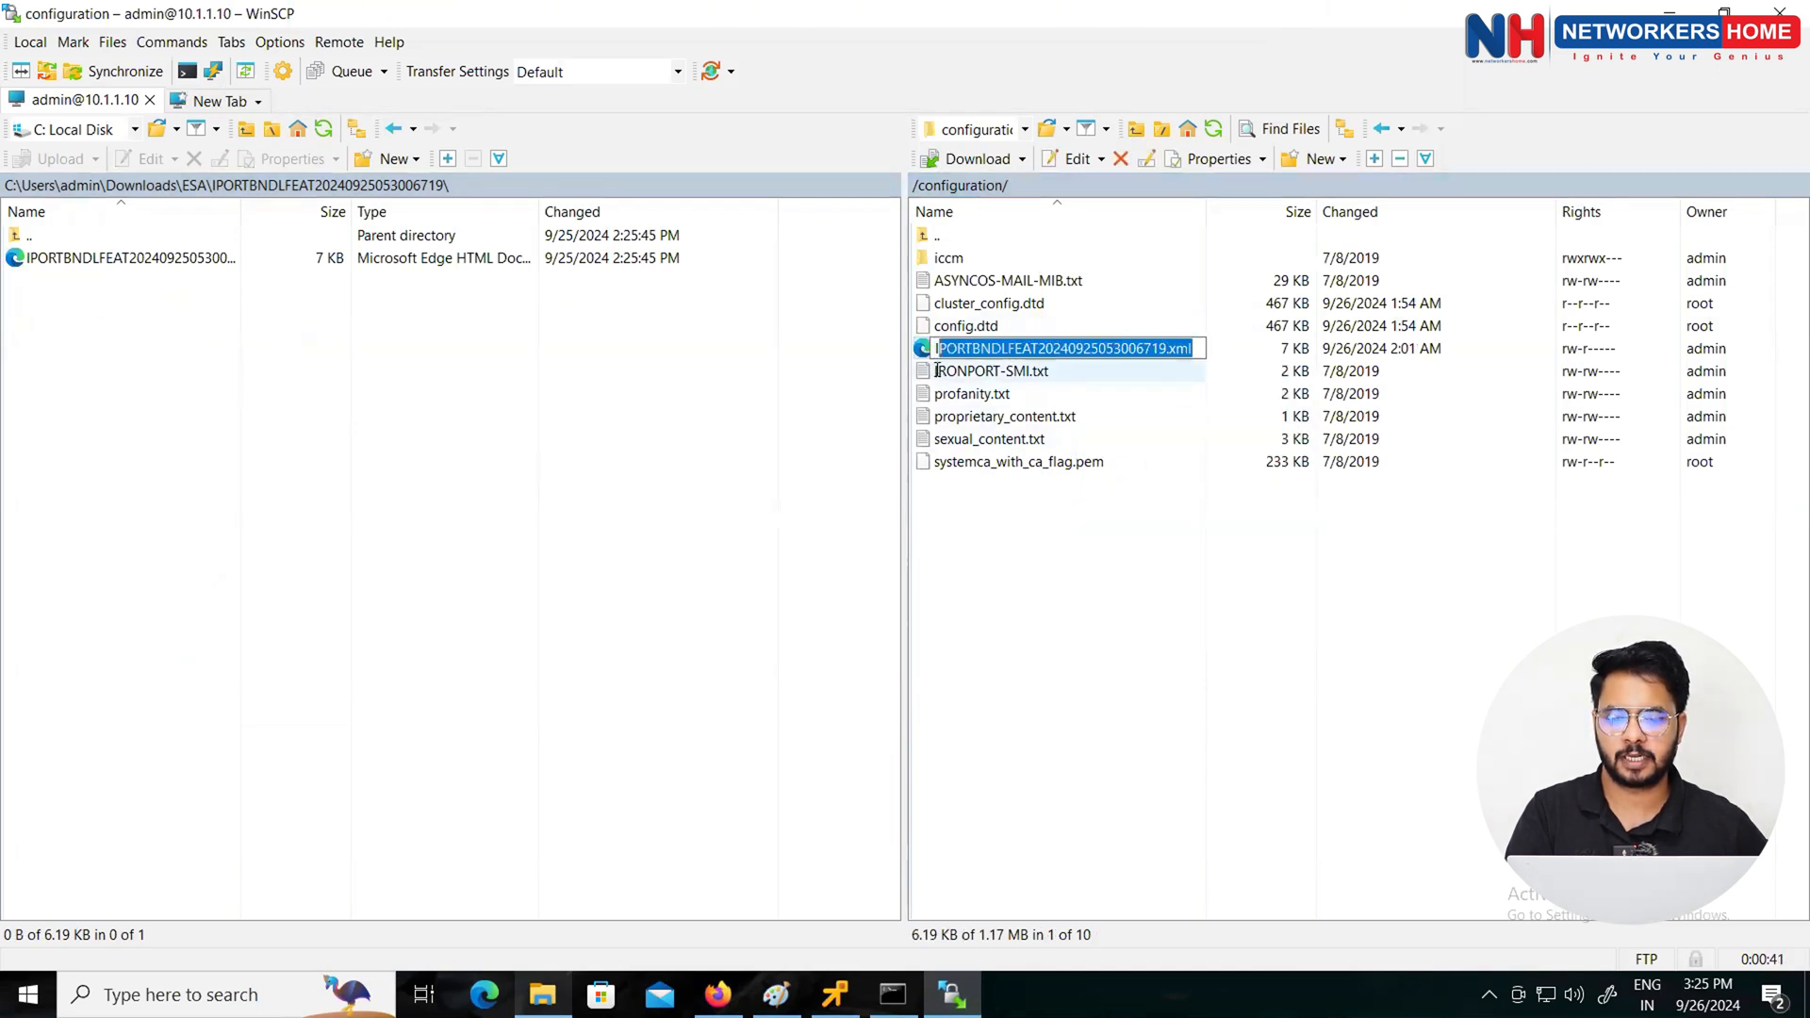
right_click(1003, 345)
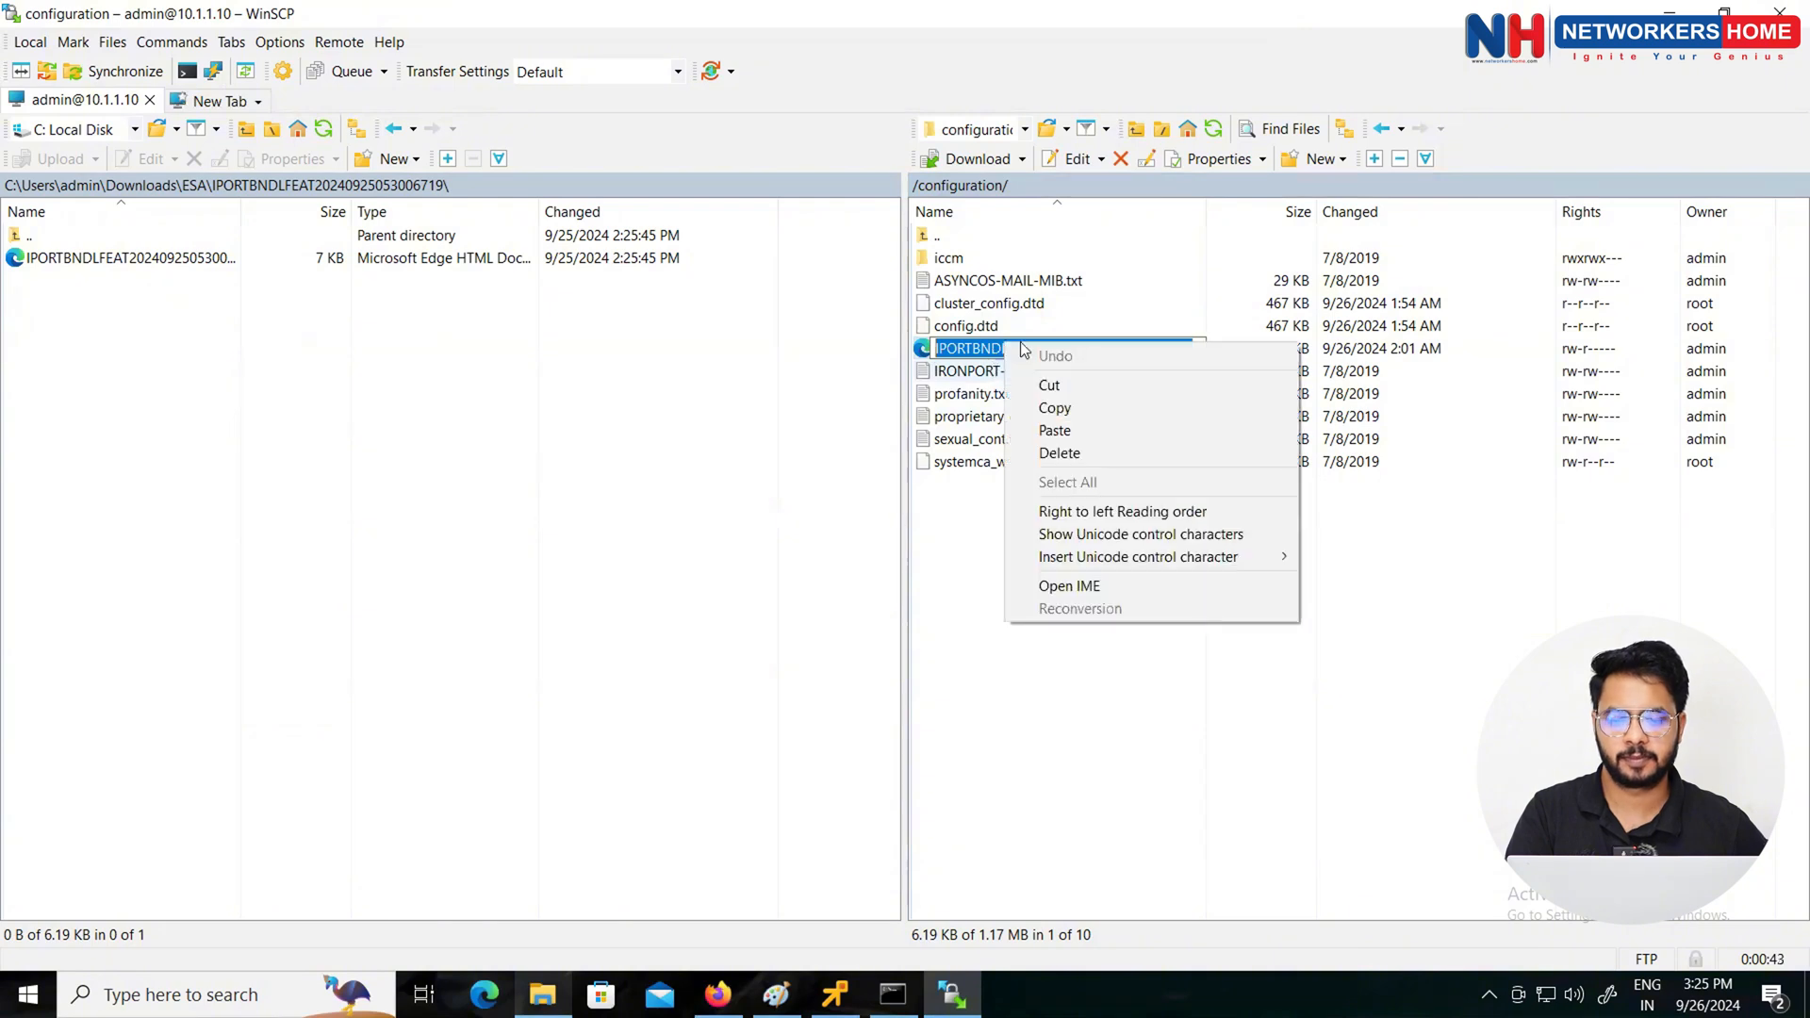
click(1054, 409)
click(1038, 564)
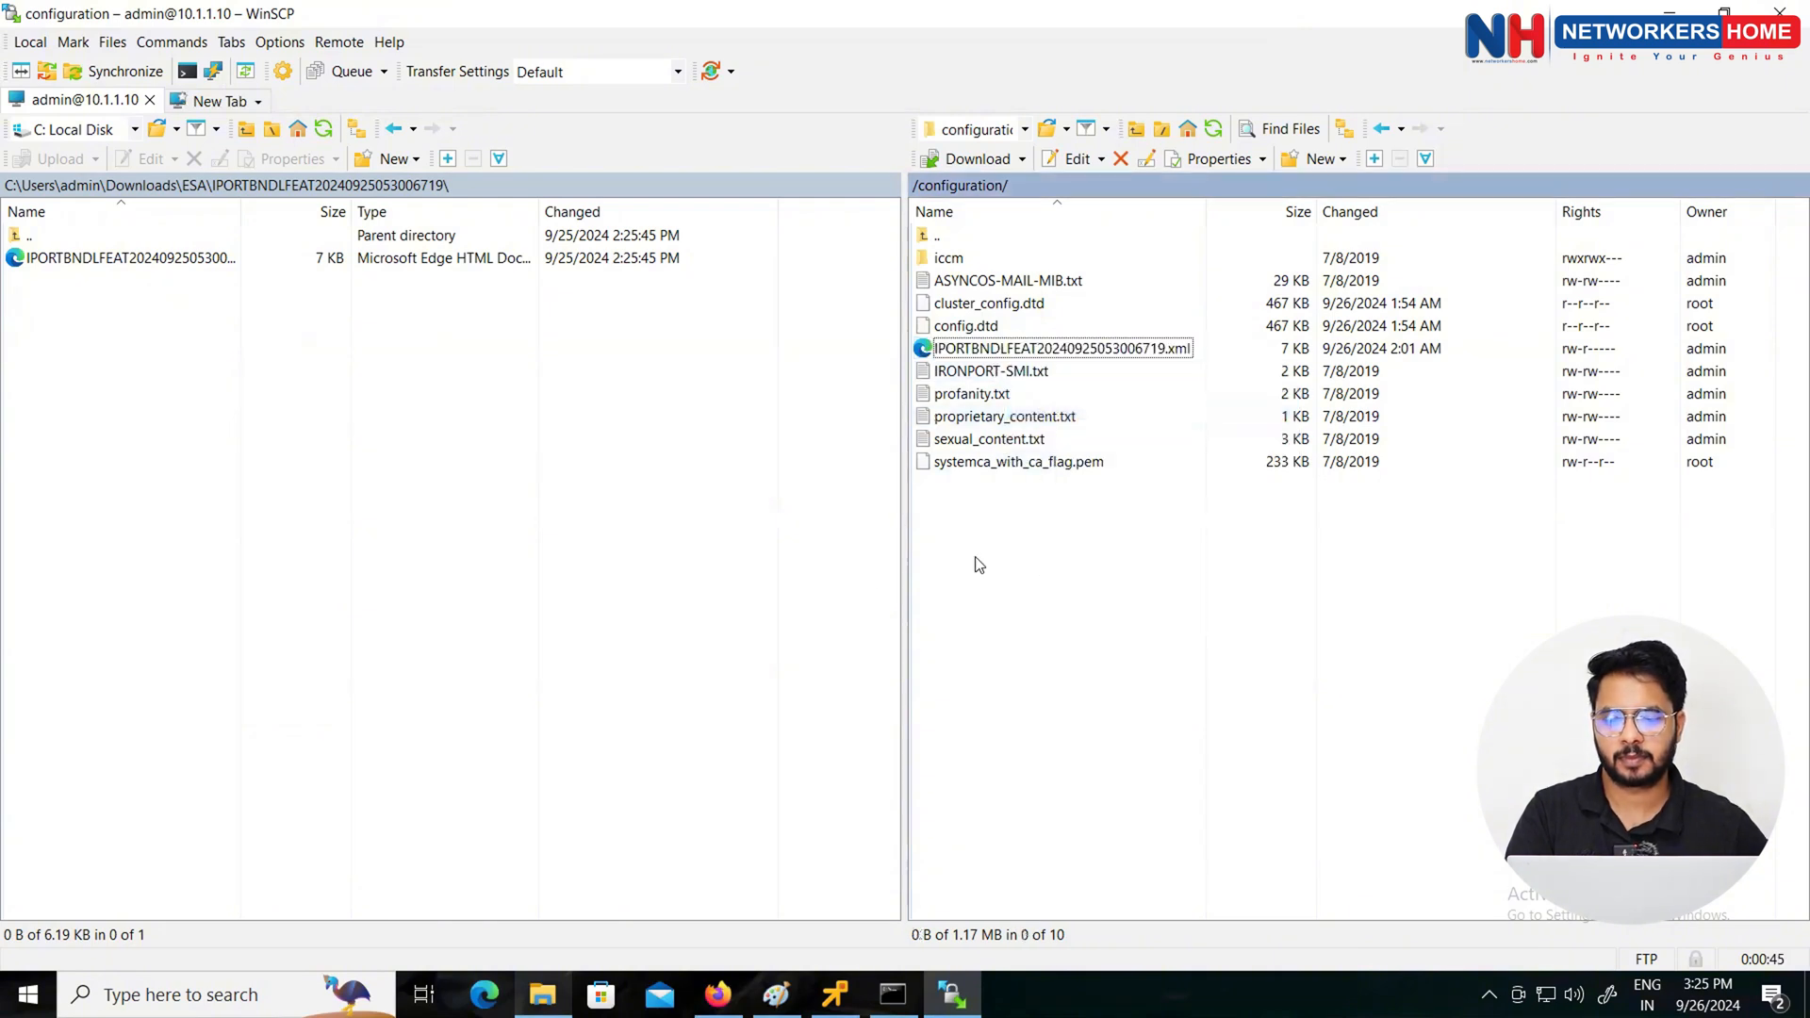
click(828, 587)
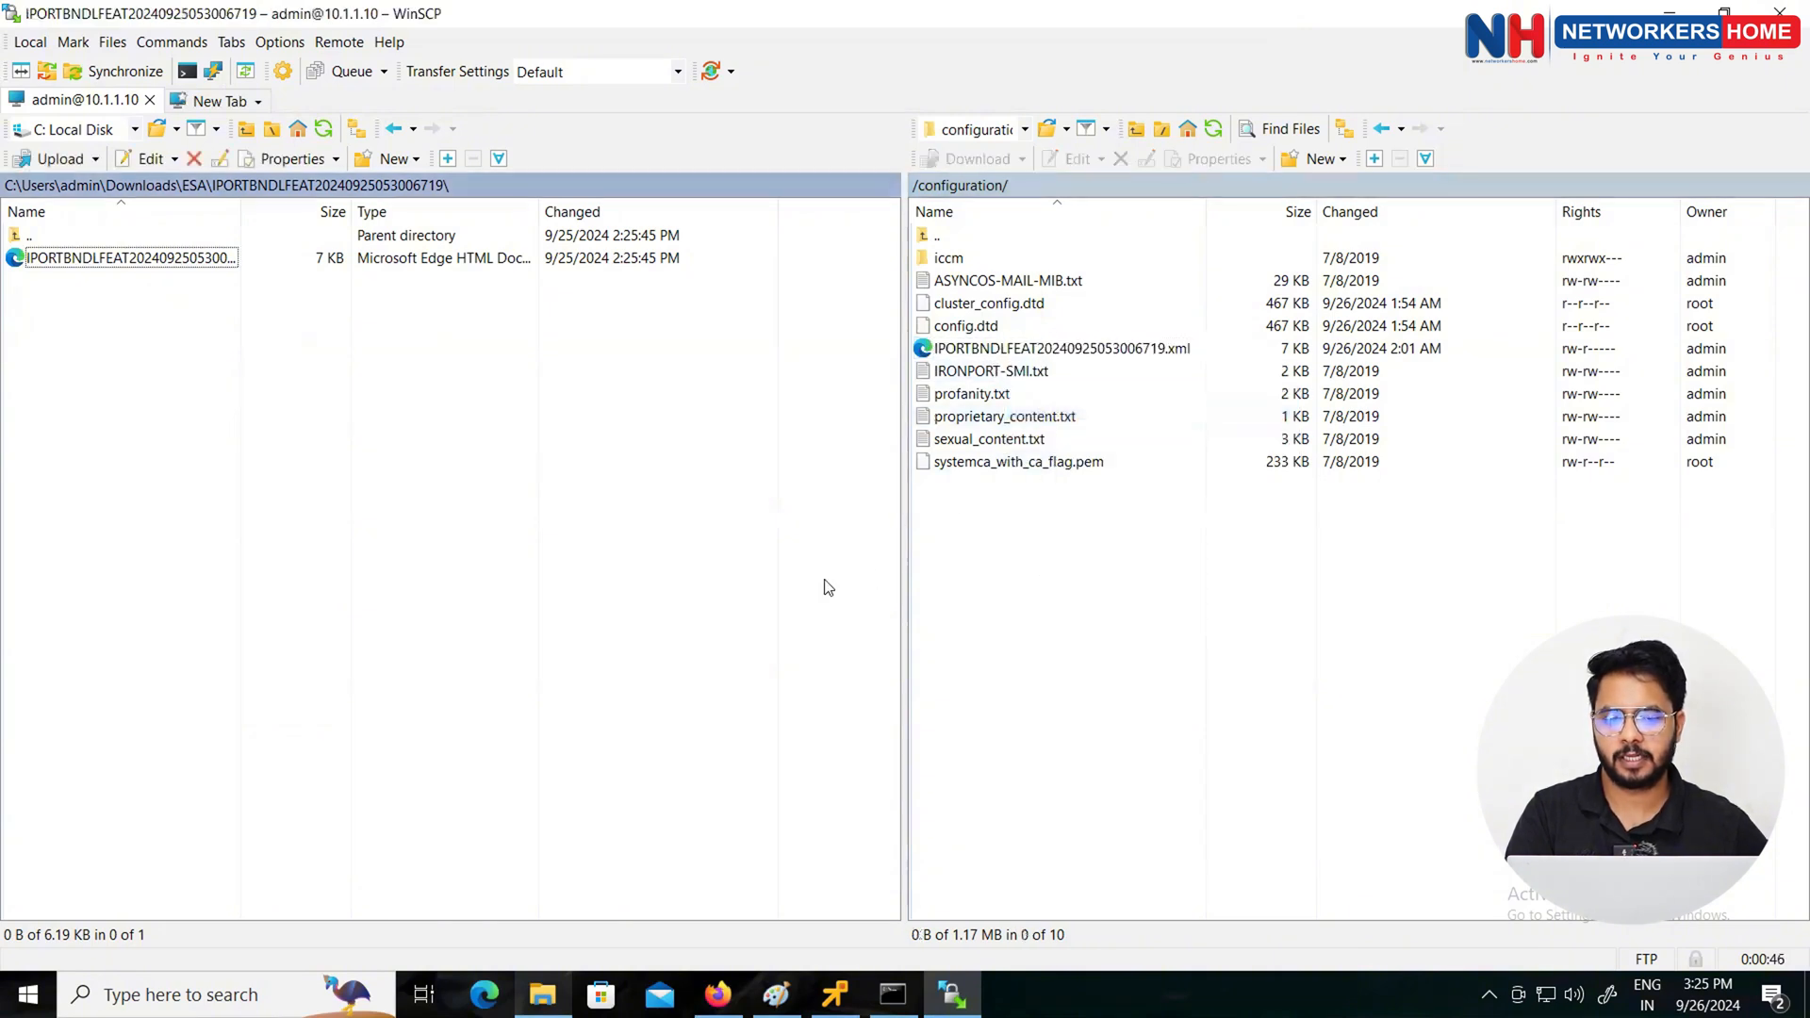
click(1664, 8)
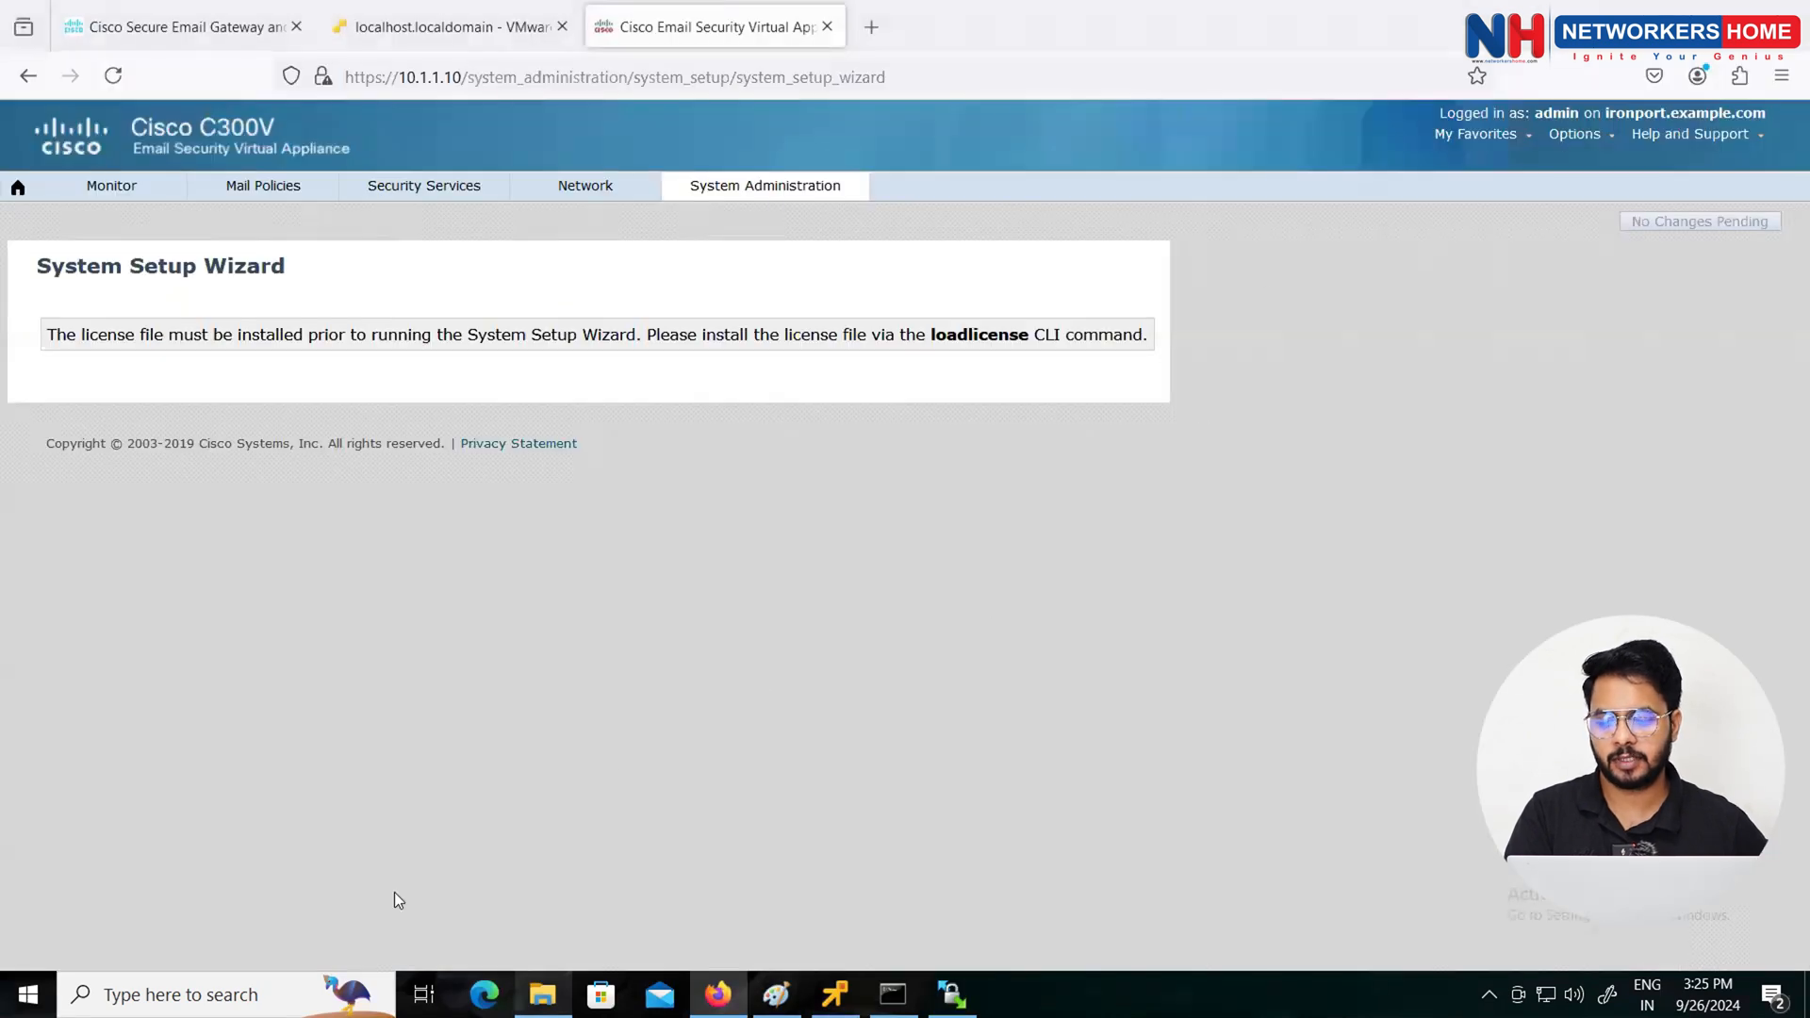
Step: Launch MobaXterm from Windows search with 'moba'
click(189, 995)
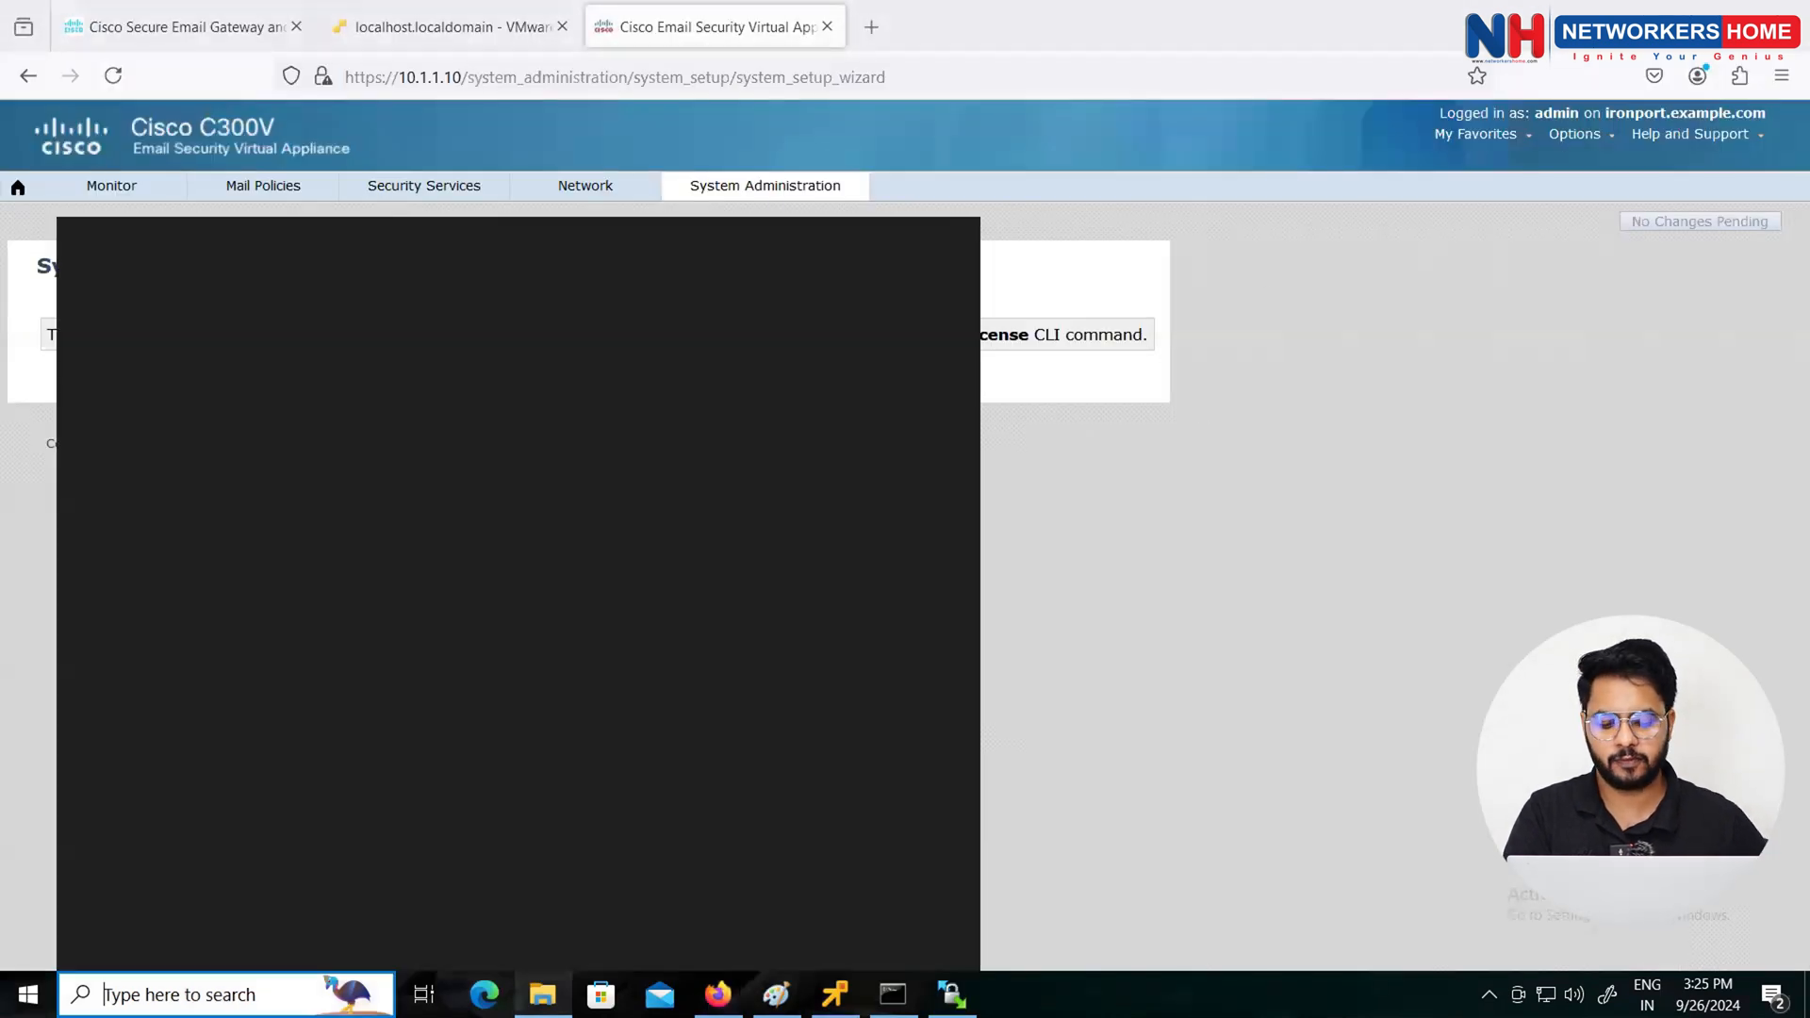
text(moba)
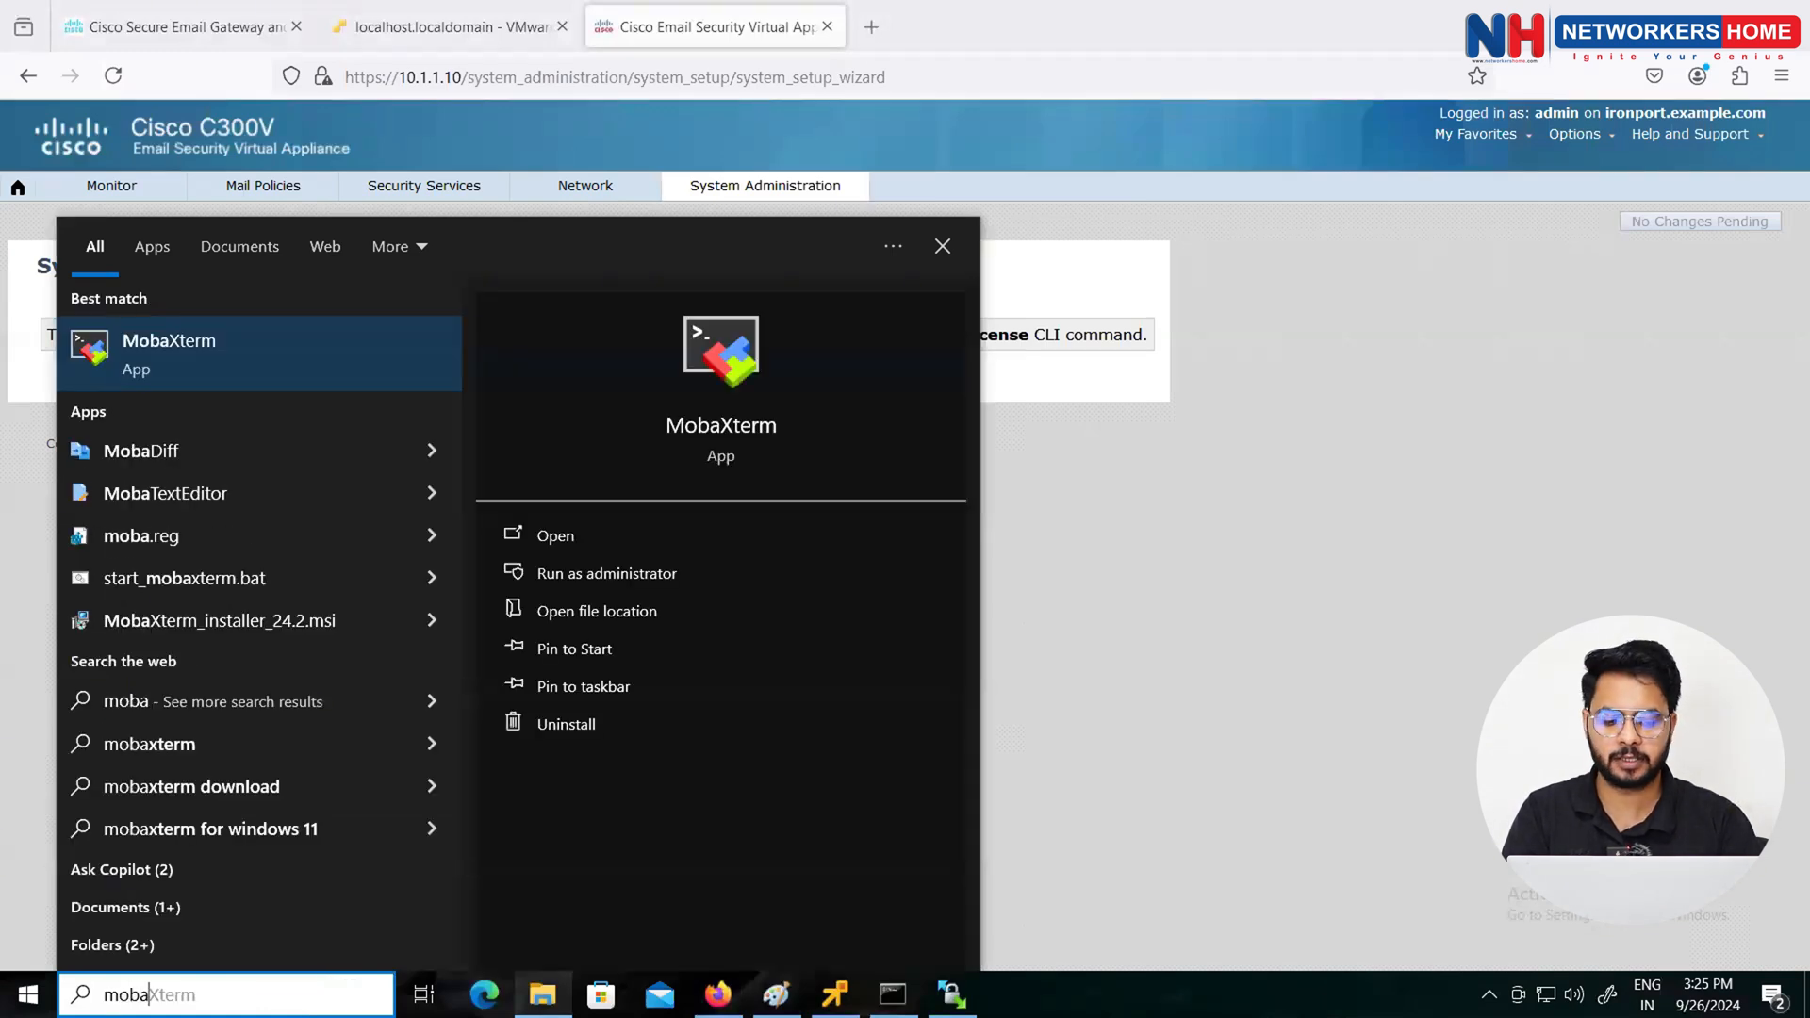
key(Return)
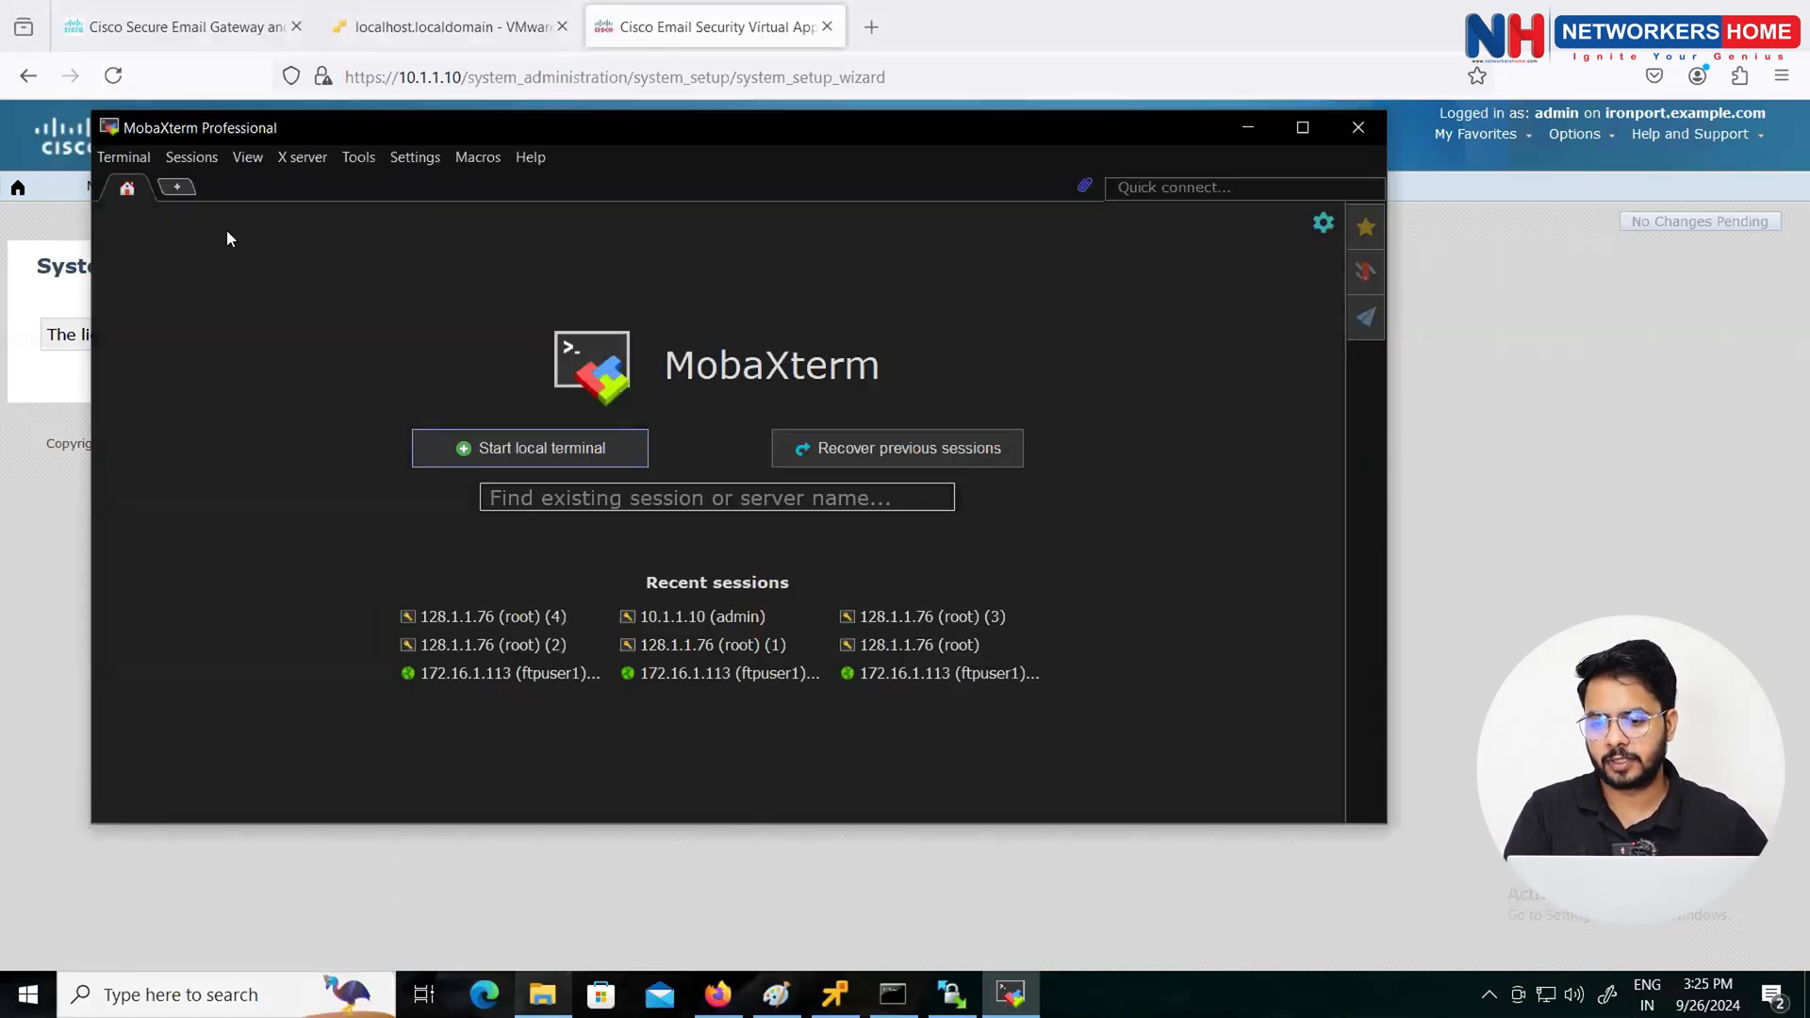
Step: Create a new SSH session to 10.1.1.10 with username admin
click(192, 156)
click(202, 183)
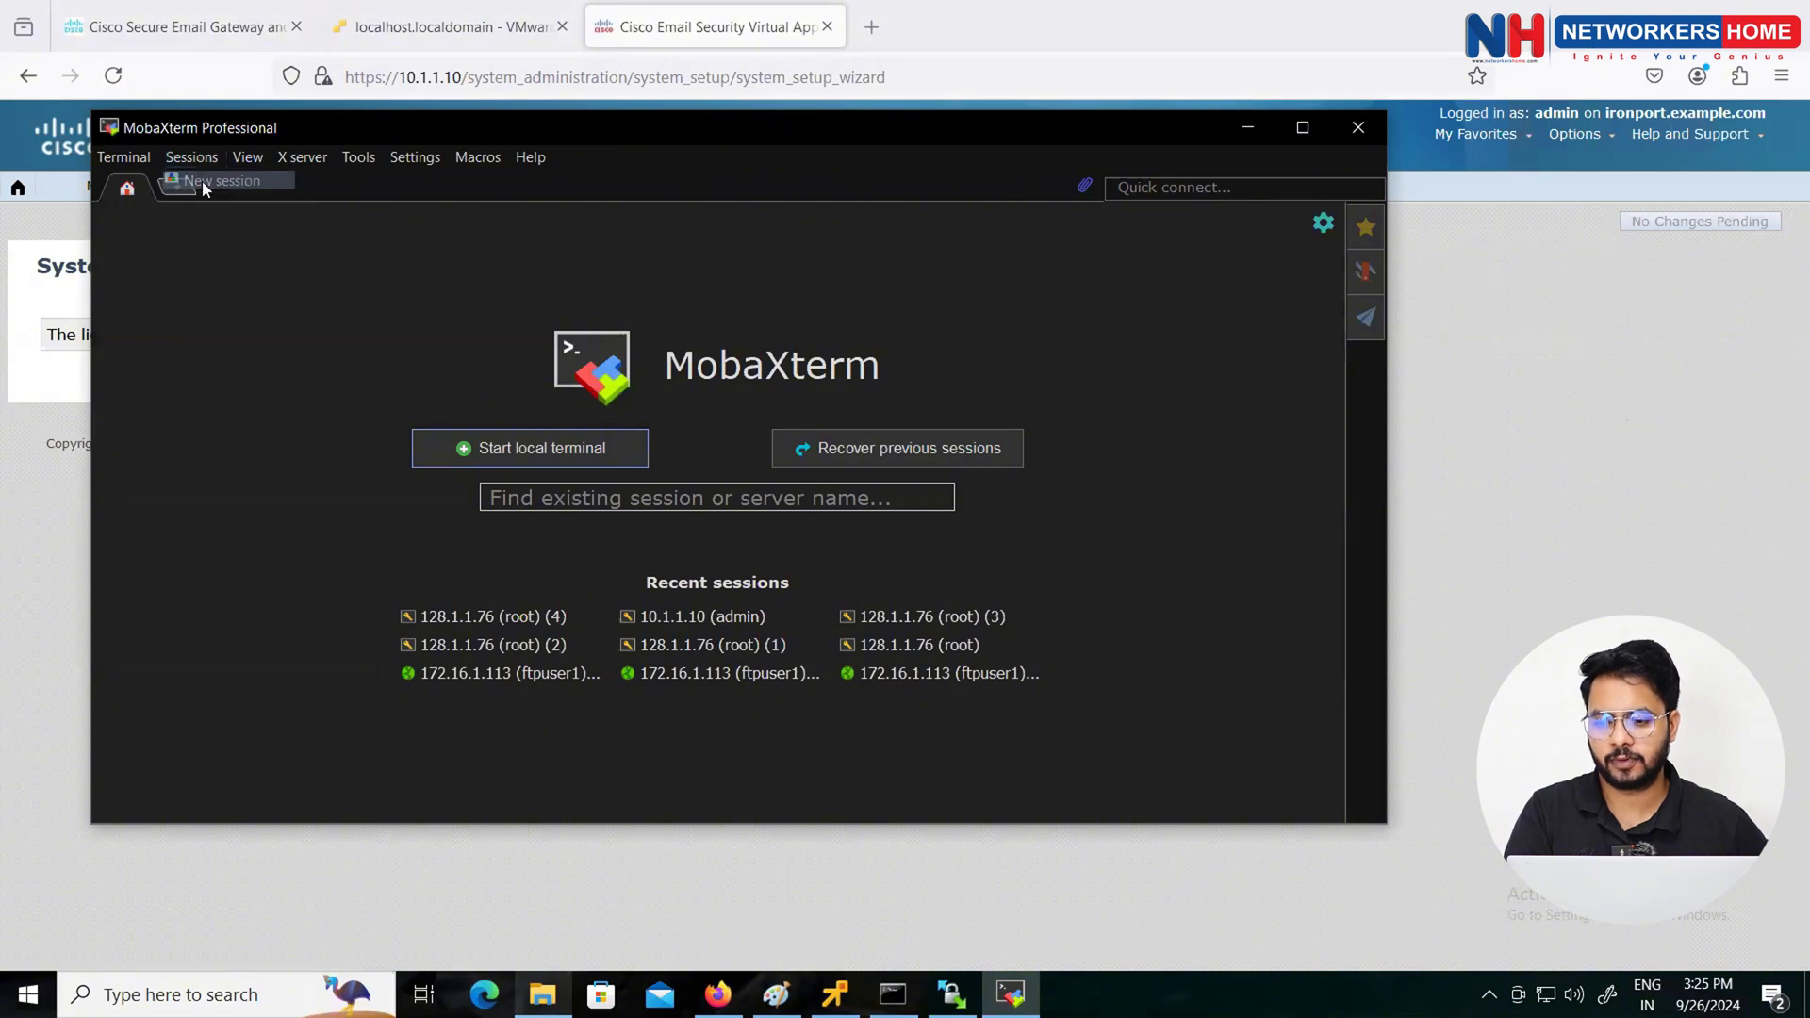
click(474, 268)
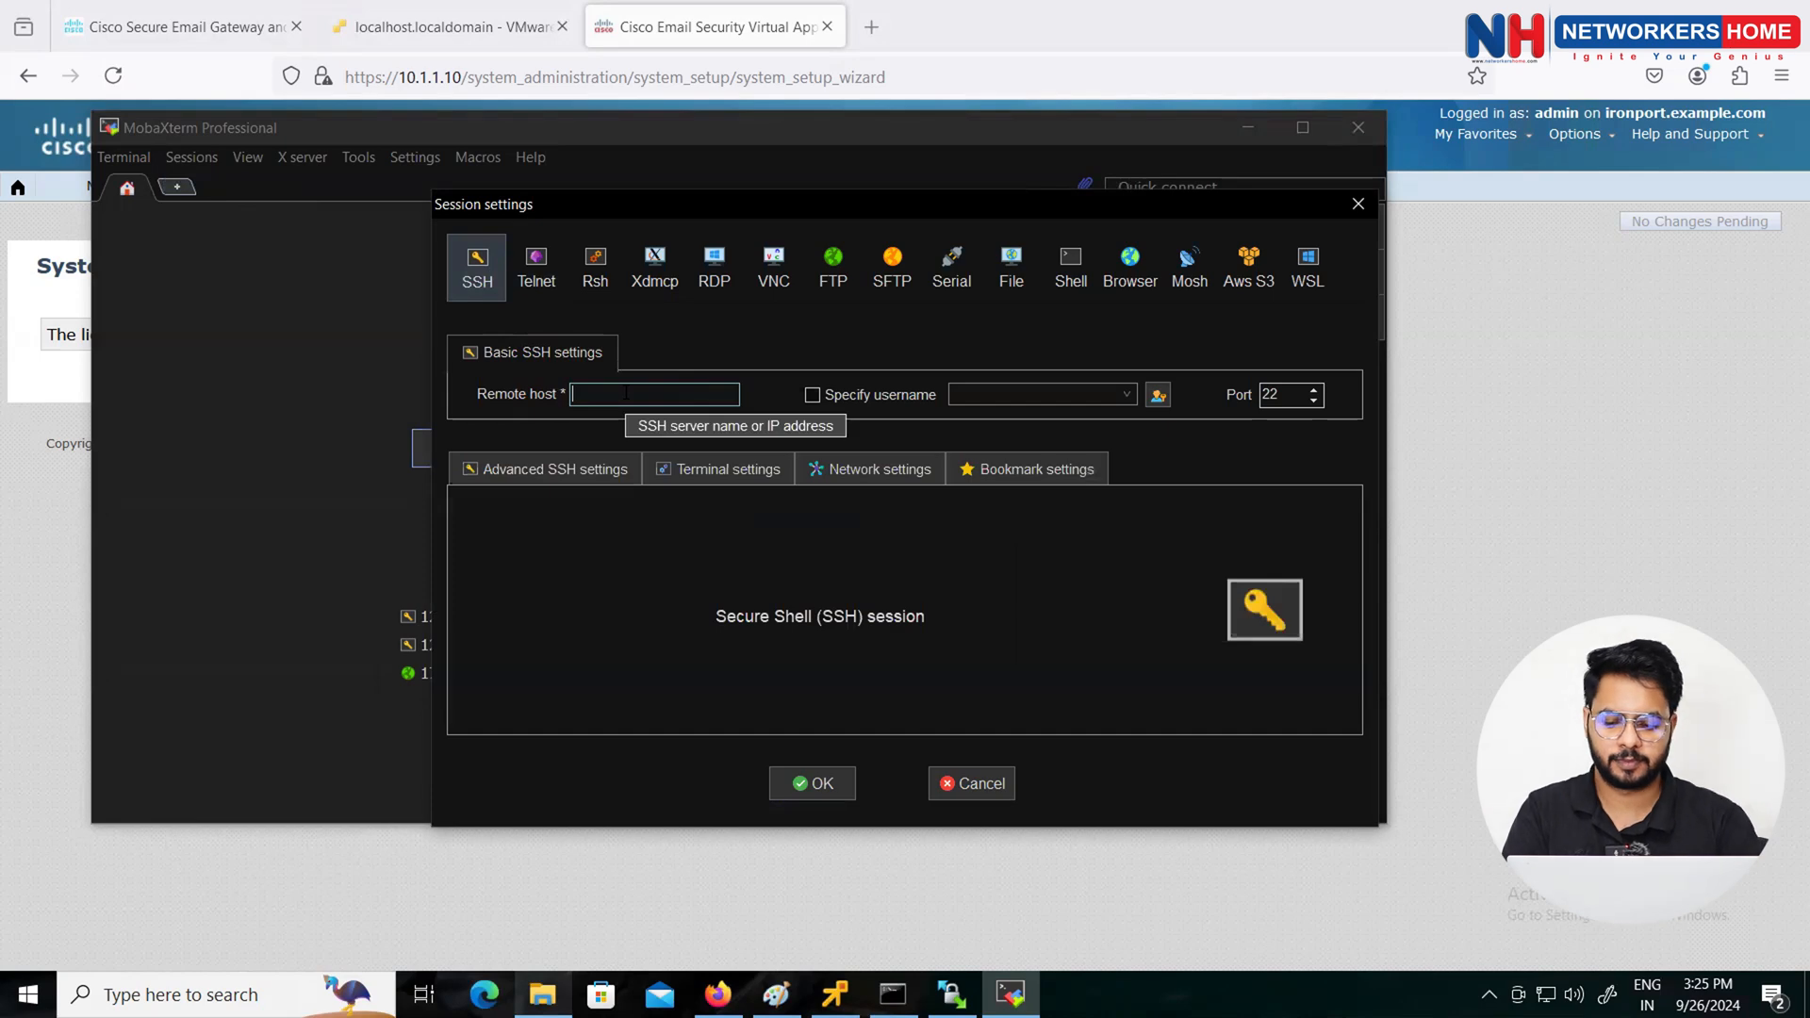
text(10.1.1.)
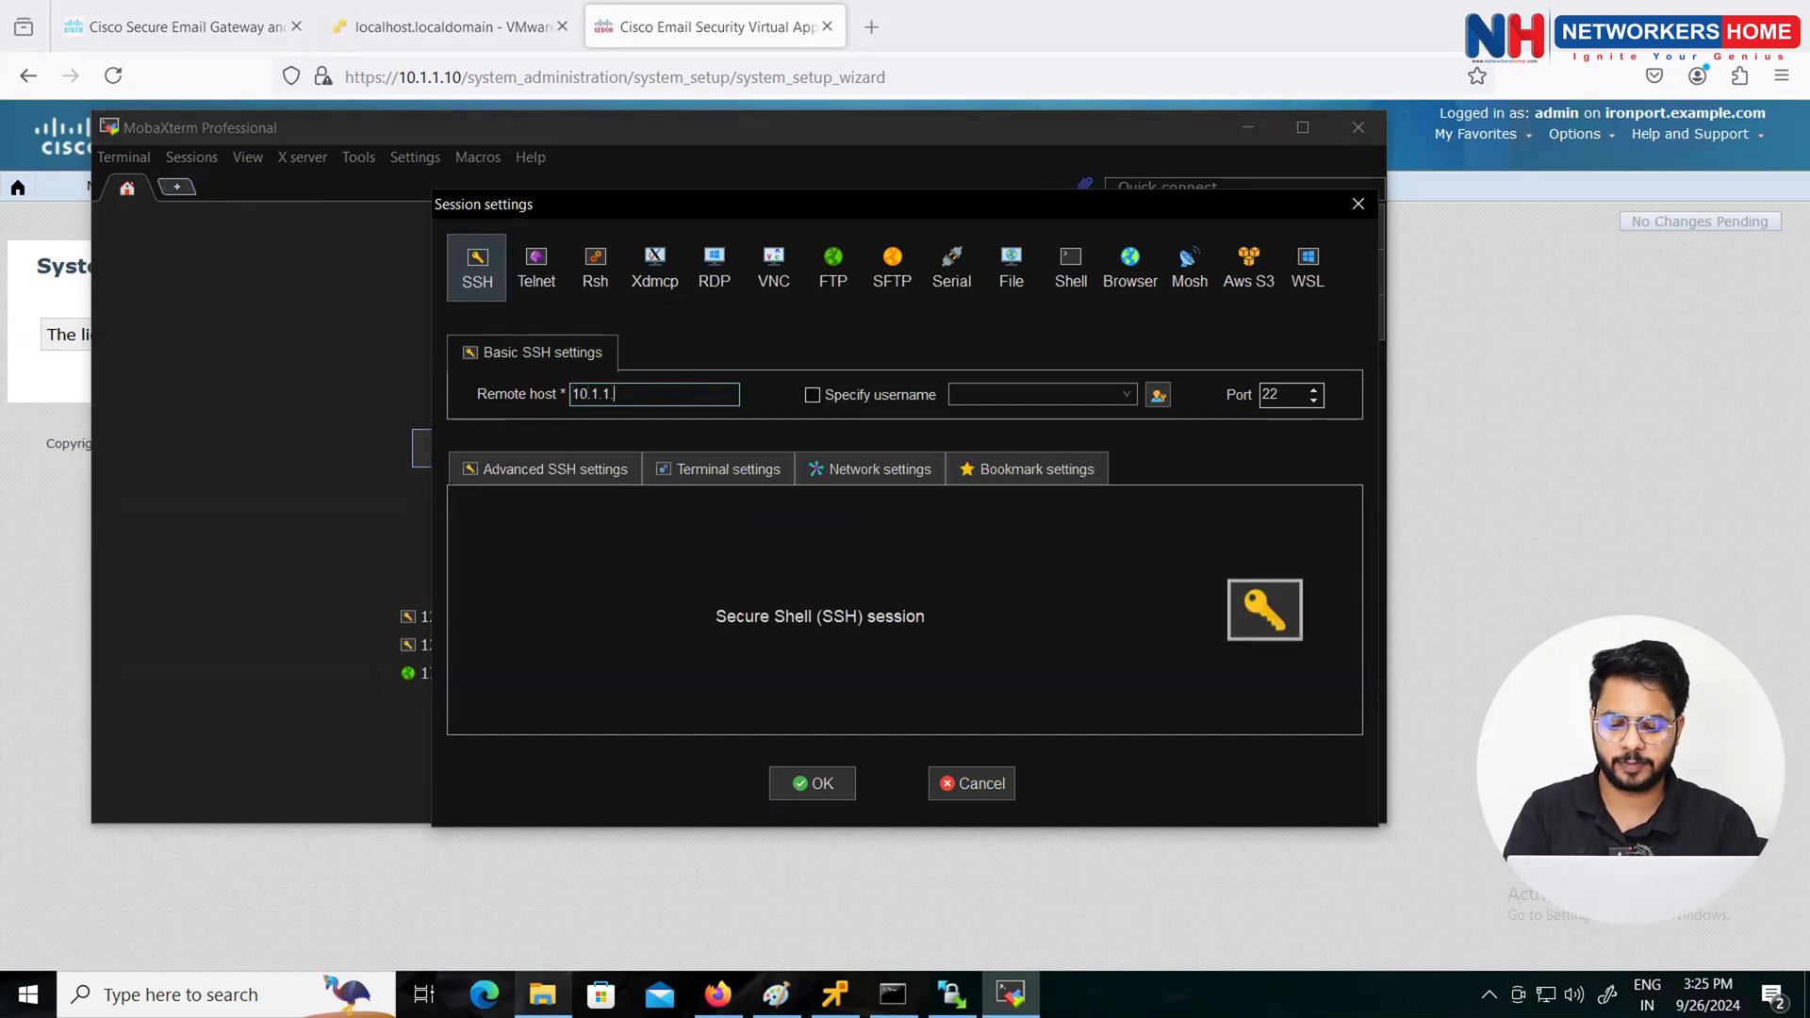
text(10)
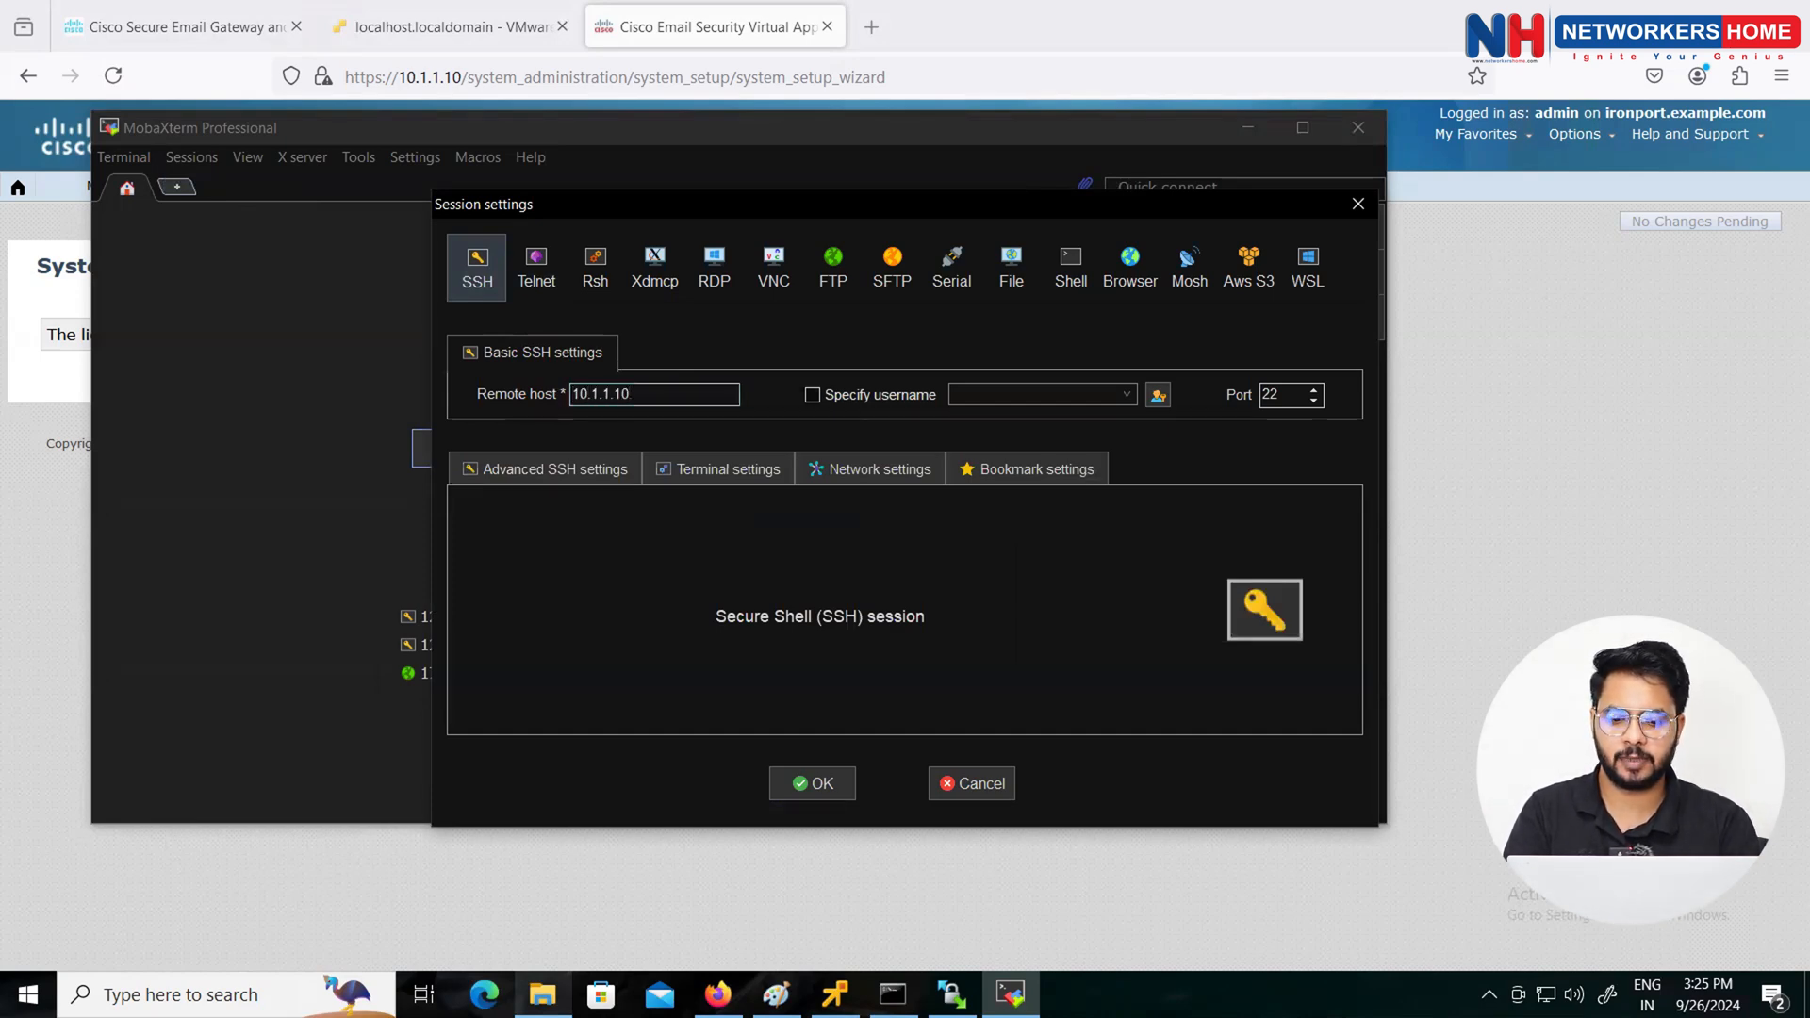
key(Tab)
key(Tab)
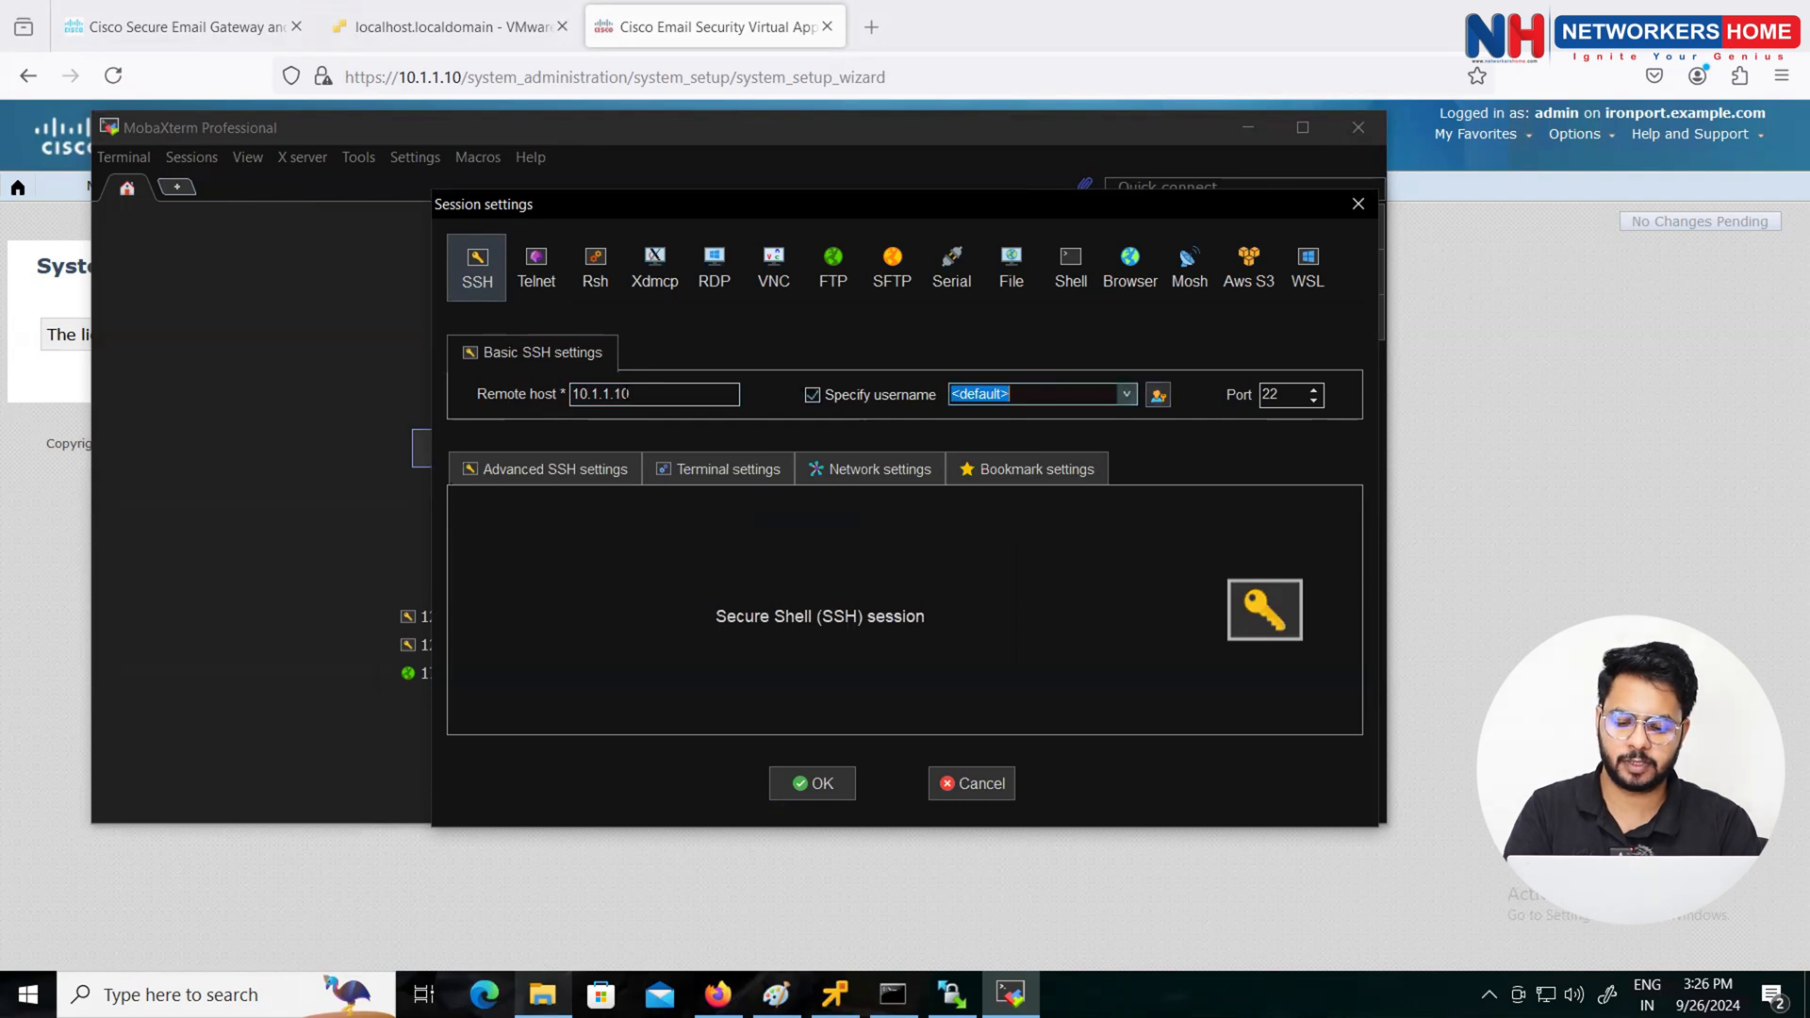
text(ad)
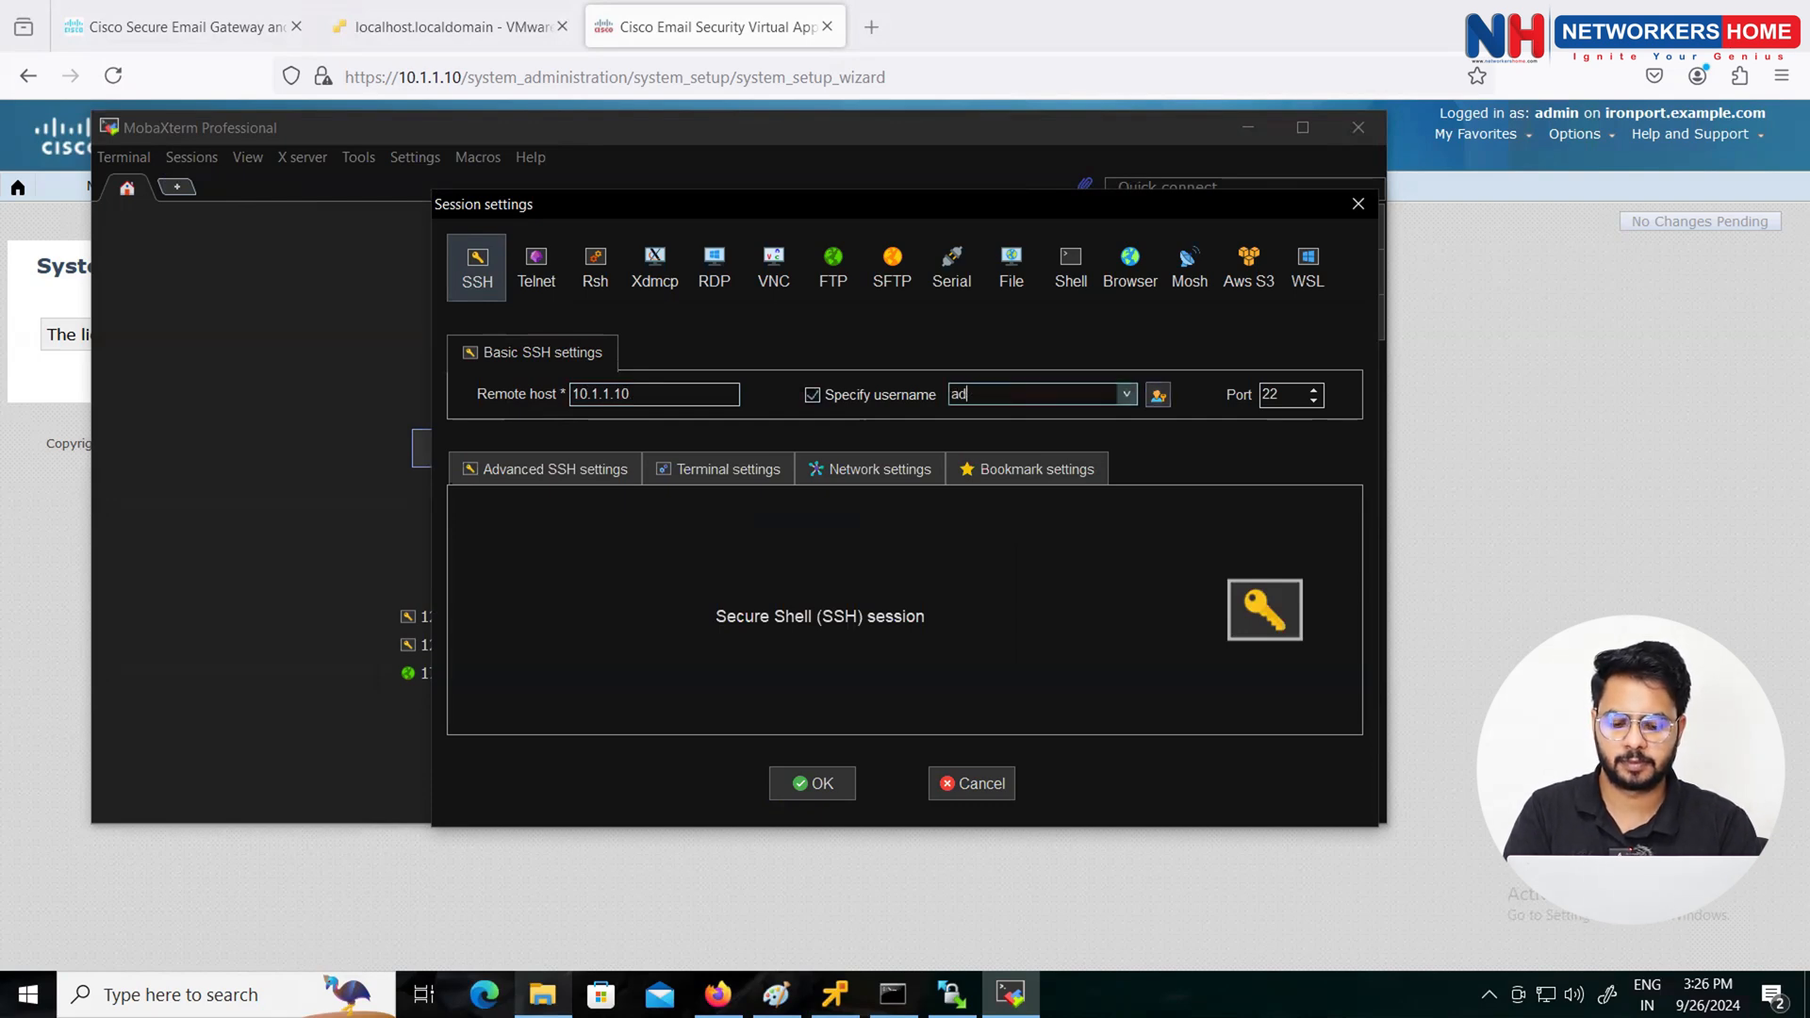
text(min)
key(Return)
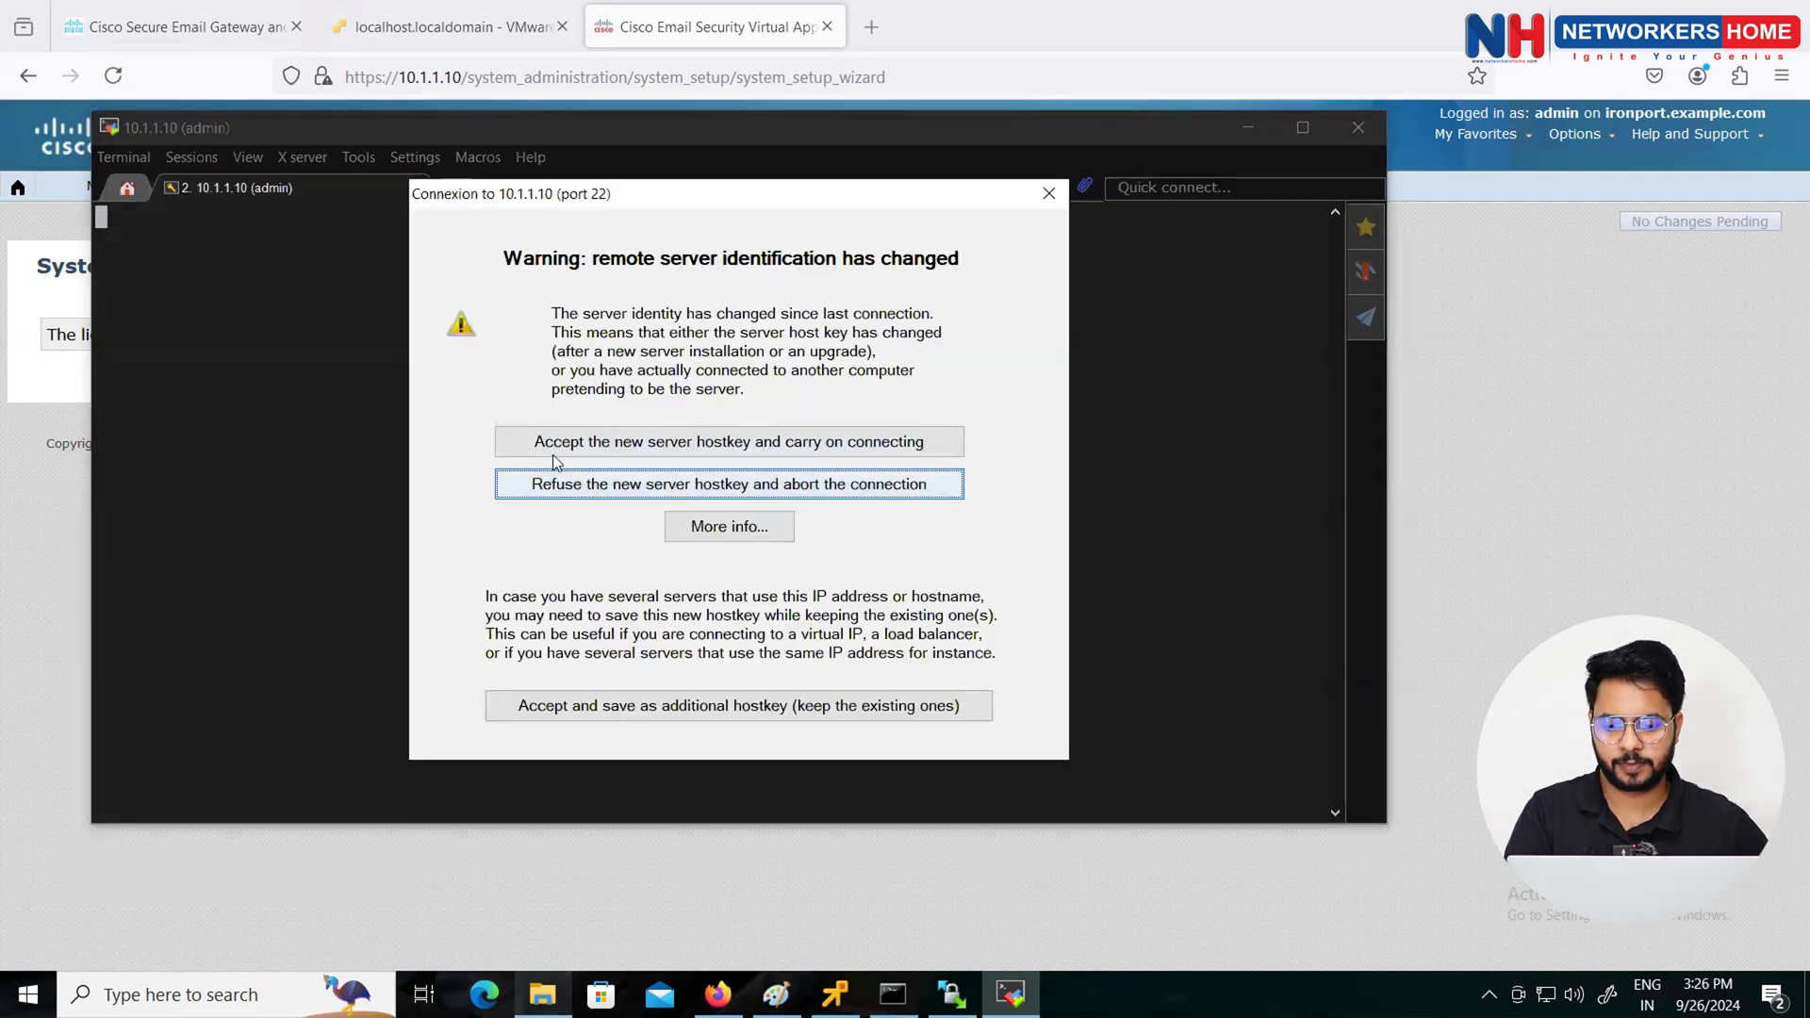
Step: Accept the appliance's host key, log in with the admin password, and decline saving it
click(644, 435)
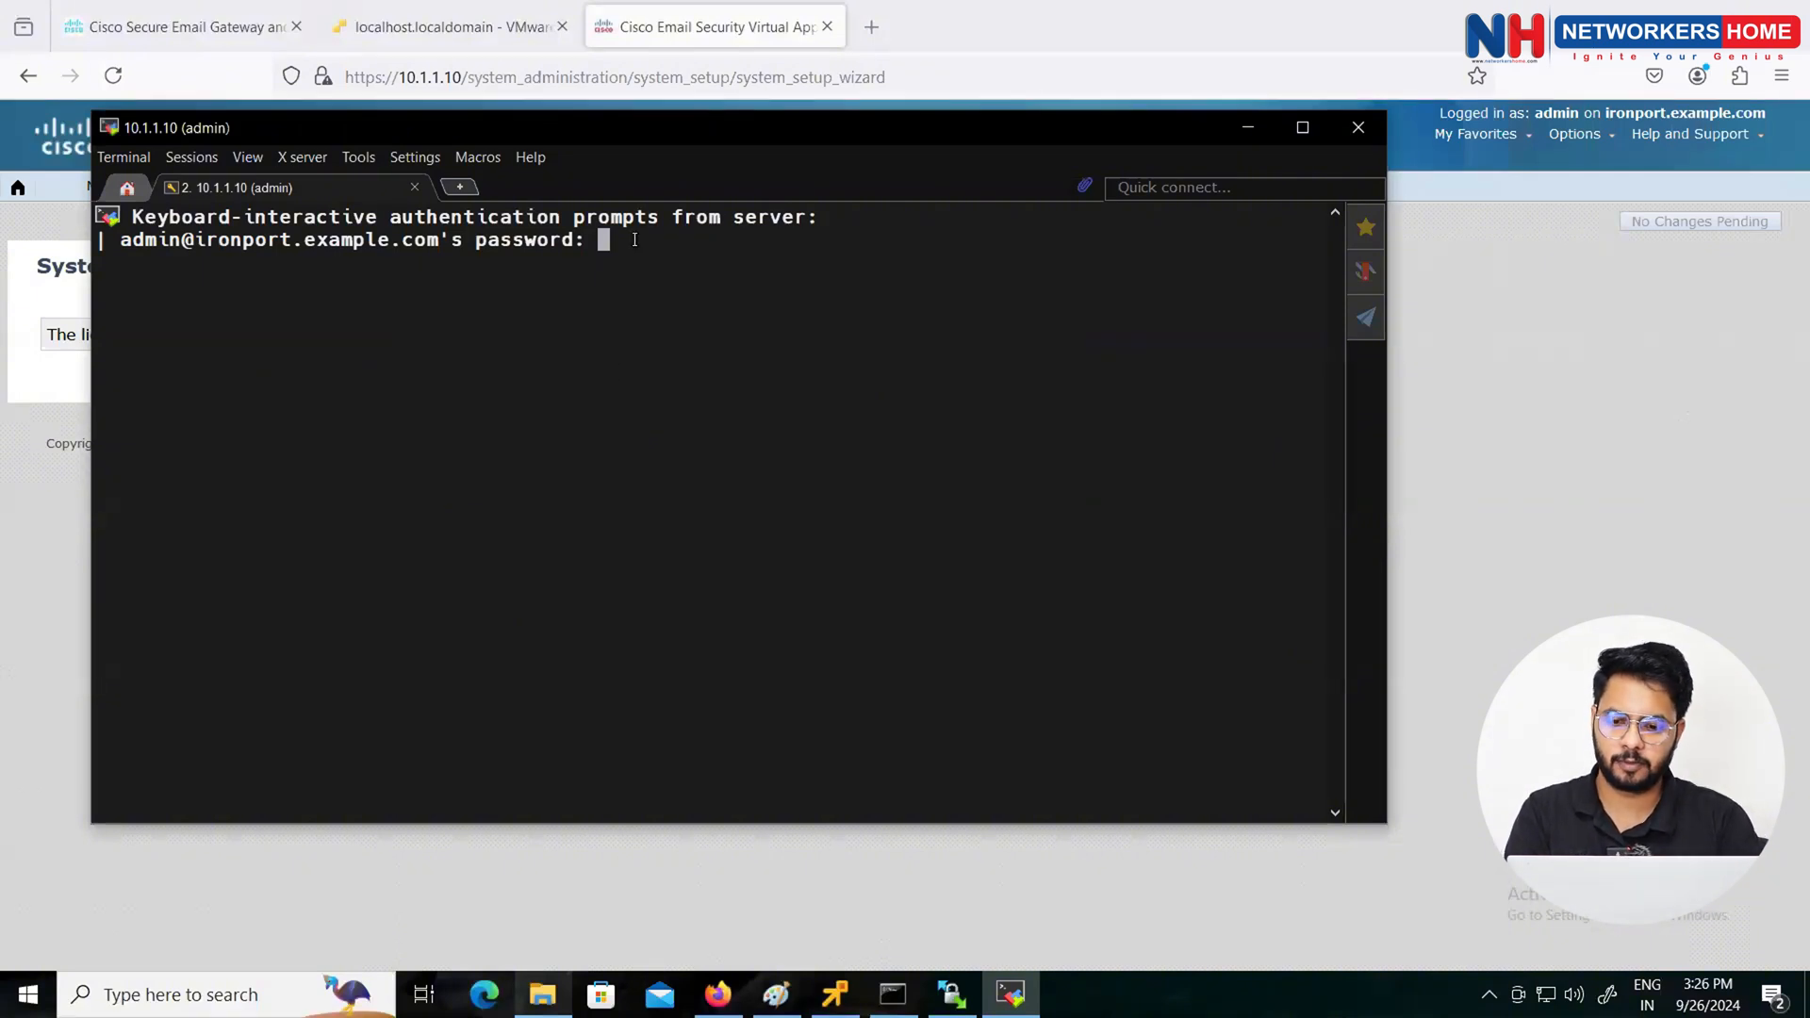
key(Return)
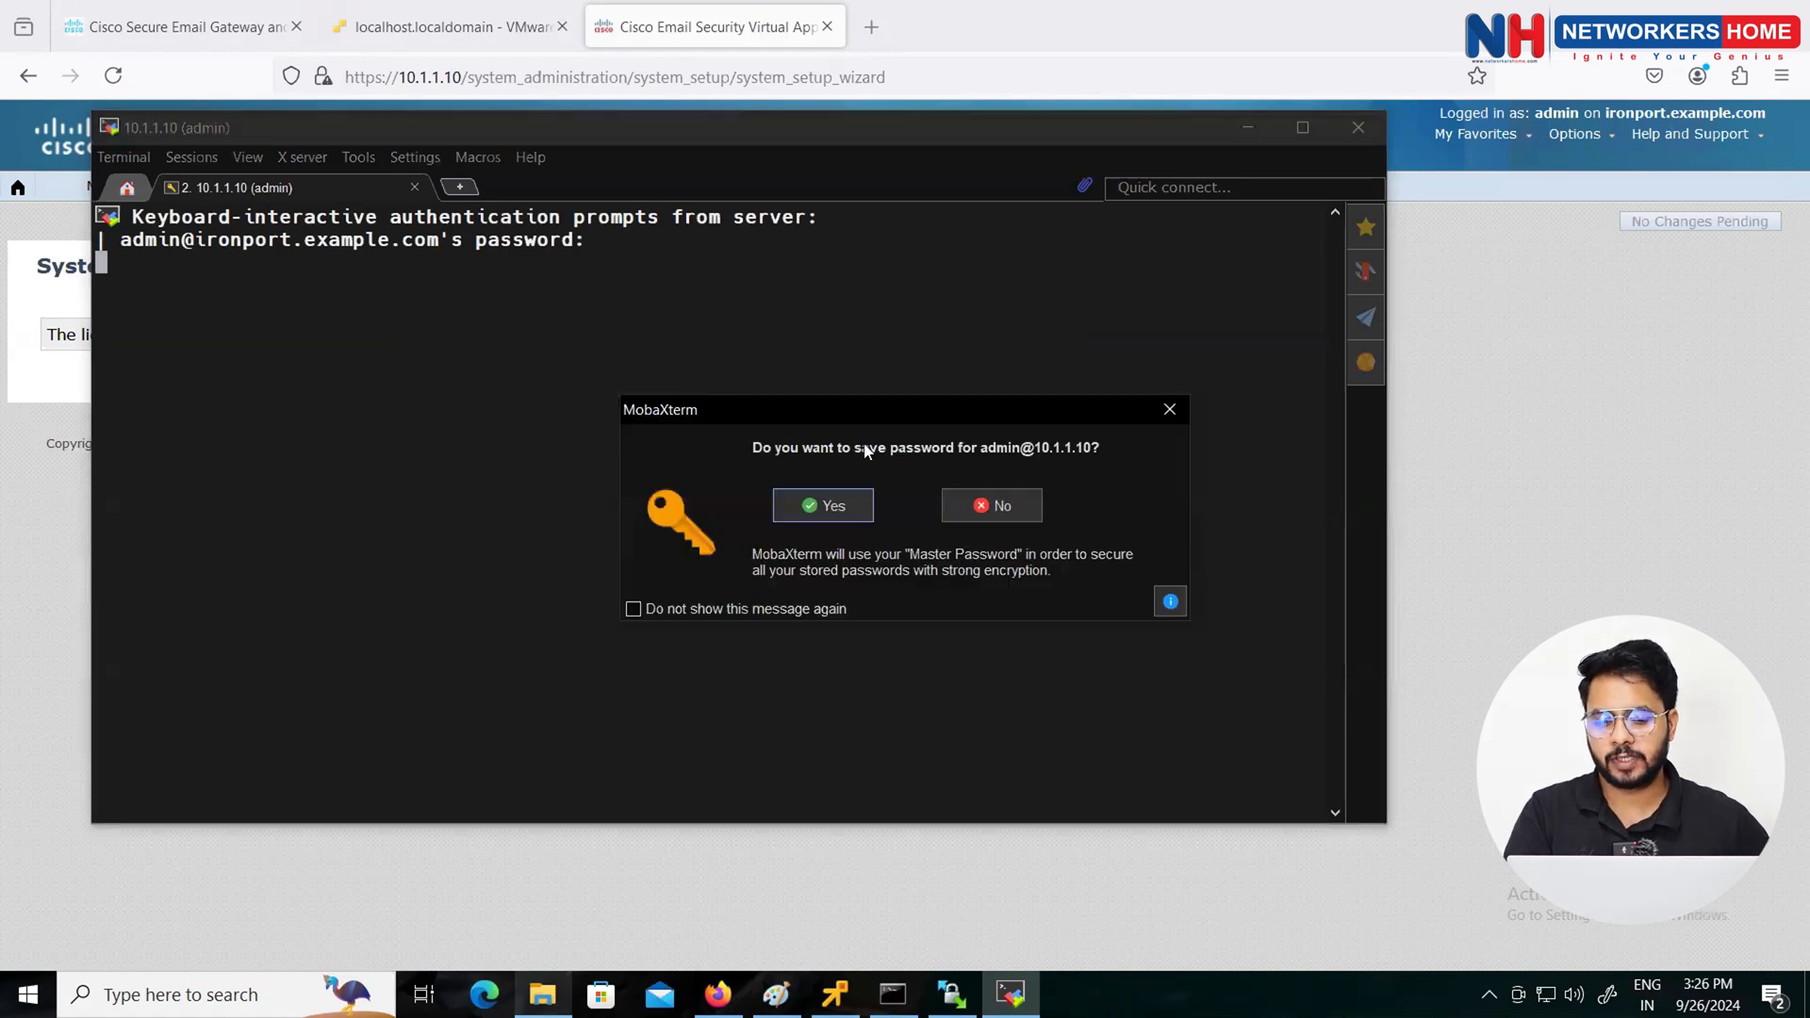
click(967, 494)
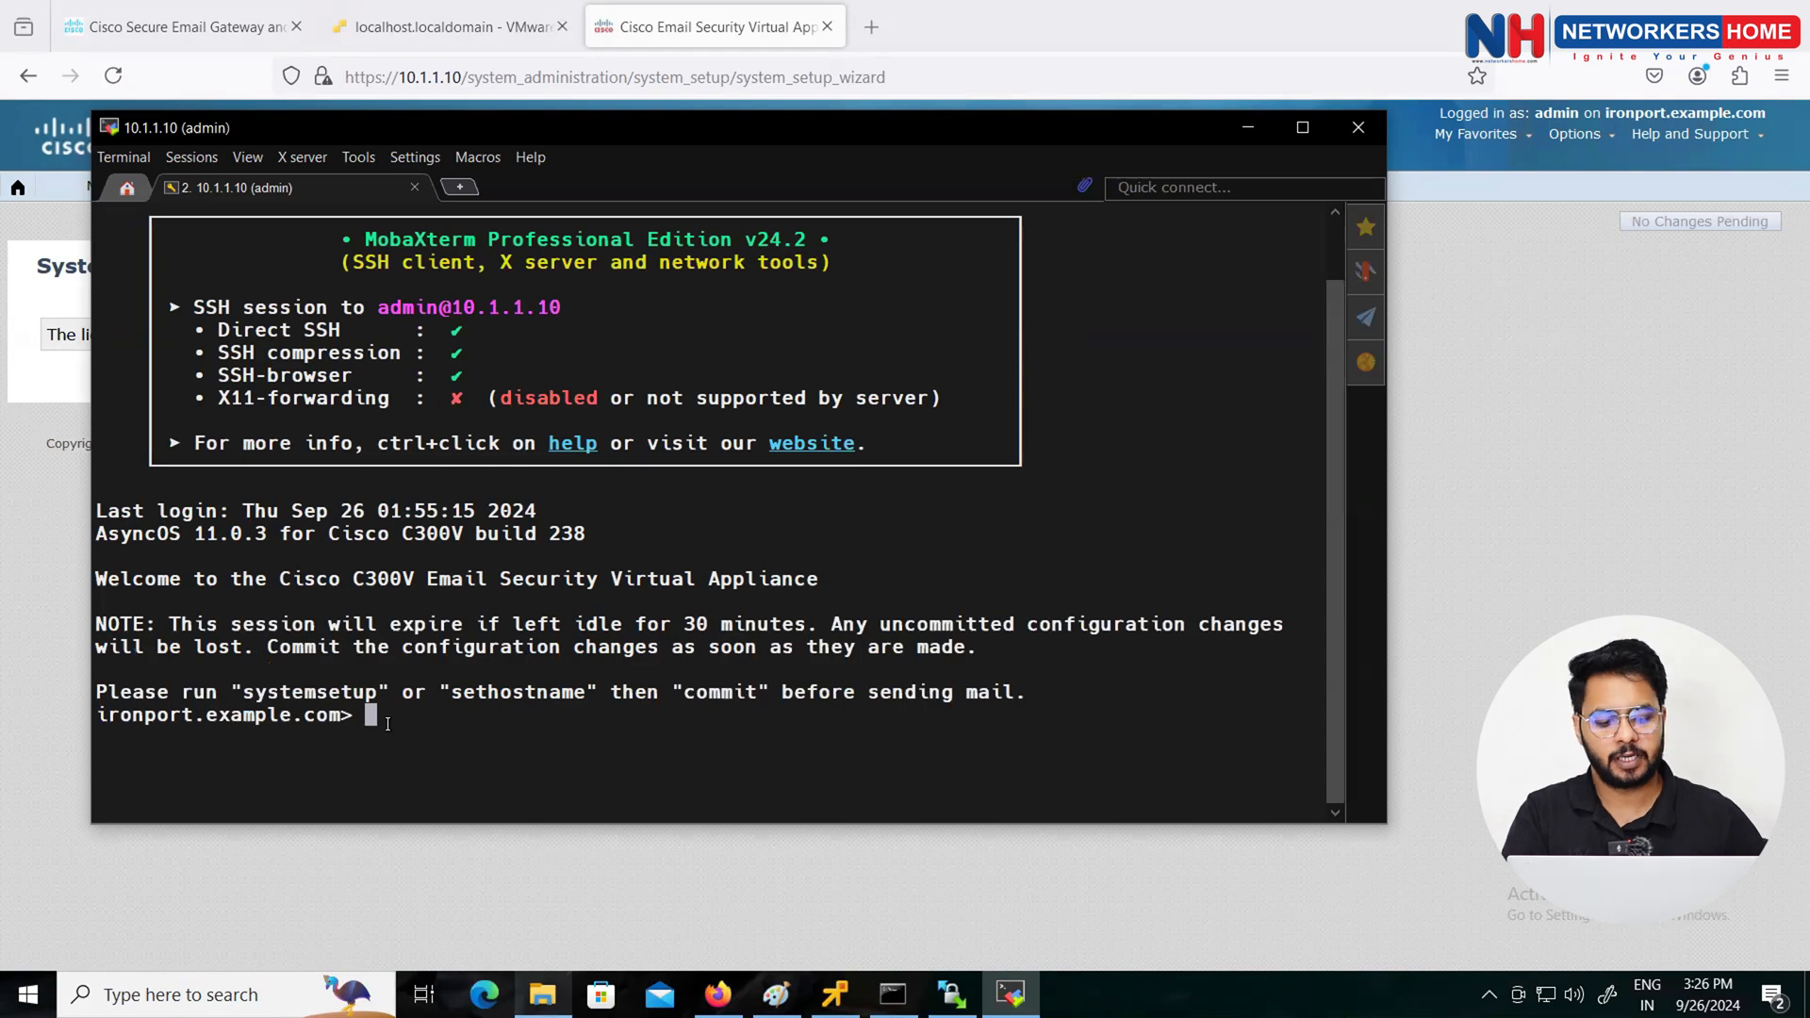
Step: Run loadlicense and choose option 2 to load the licence from a file
key(Return)
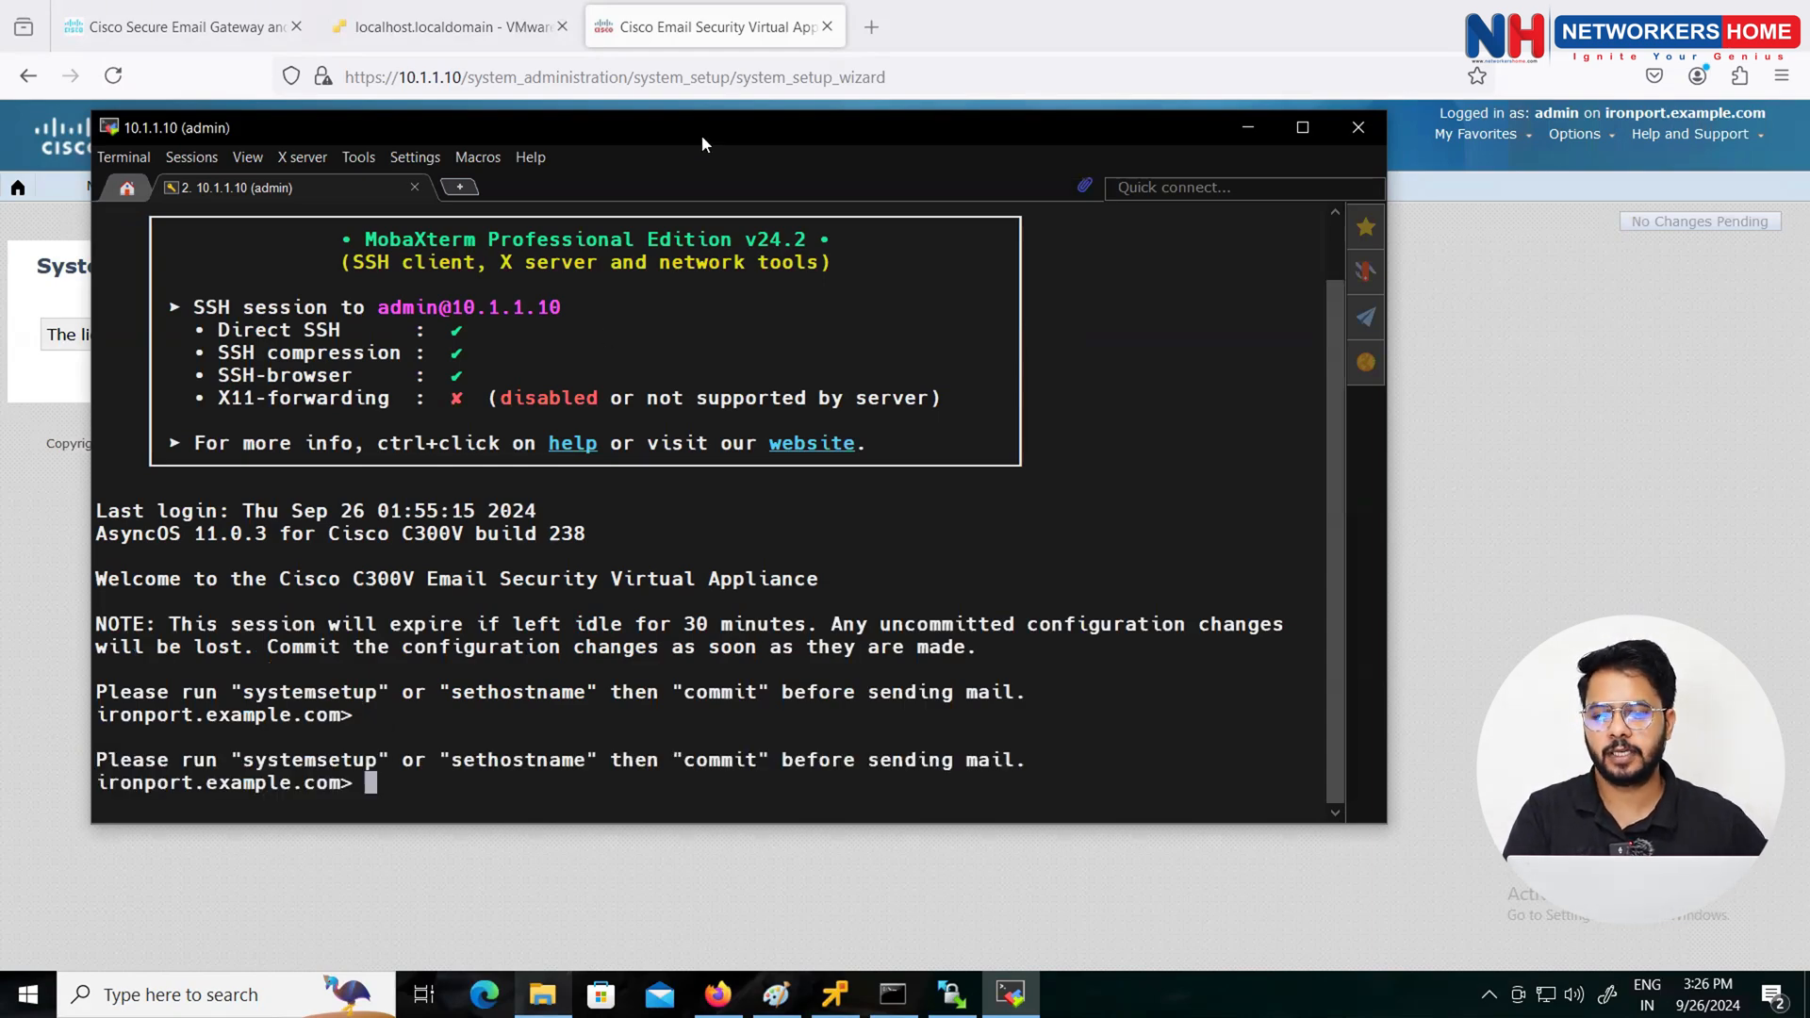
drag(702, 143, 741, 450)
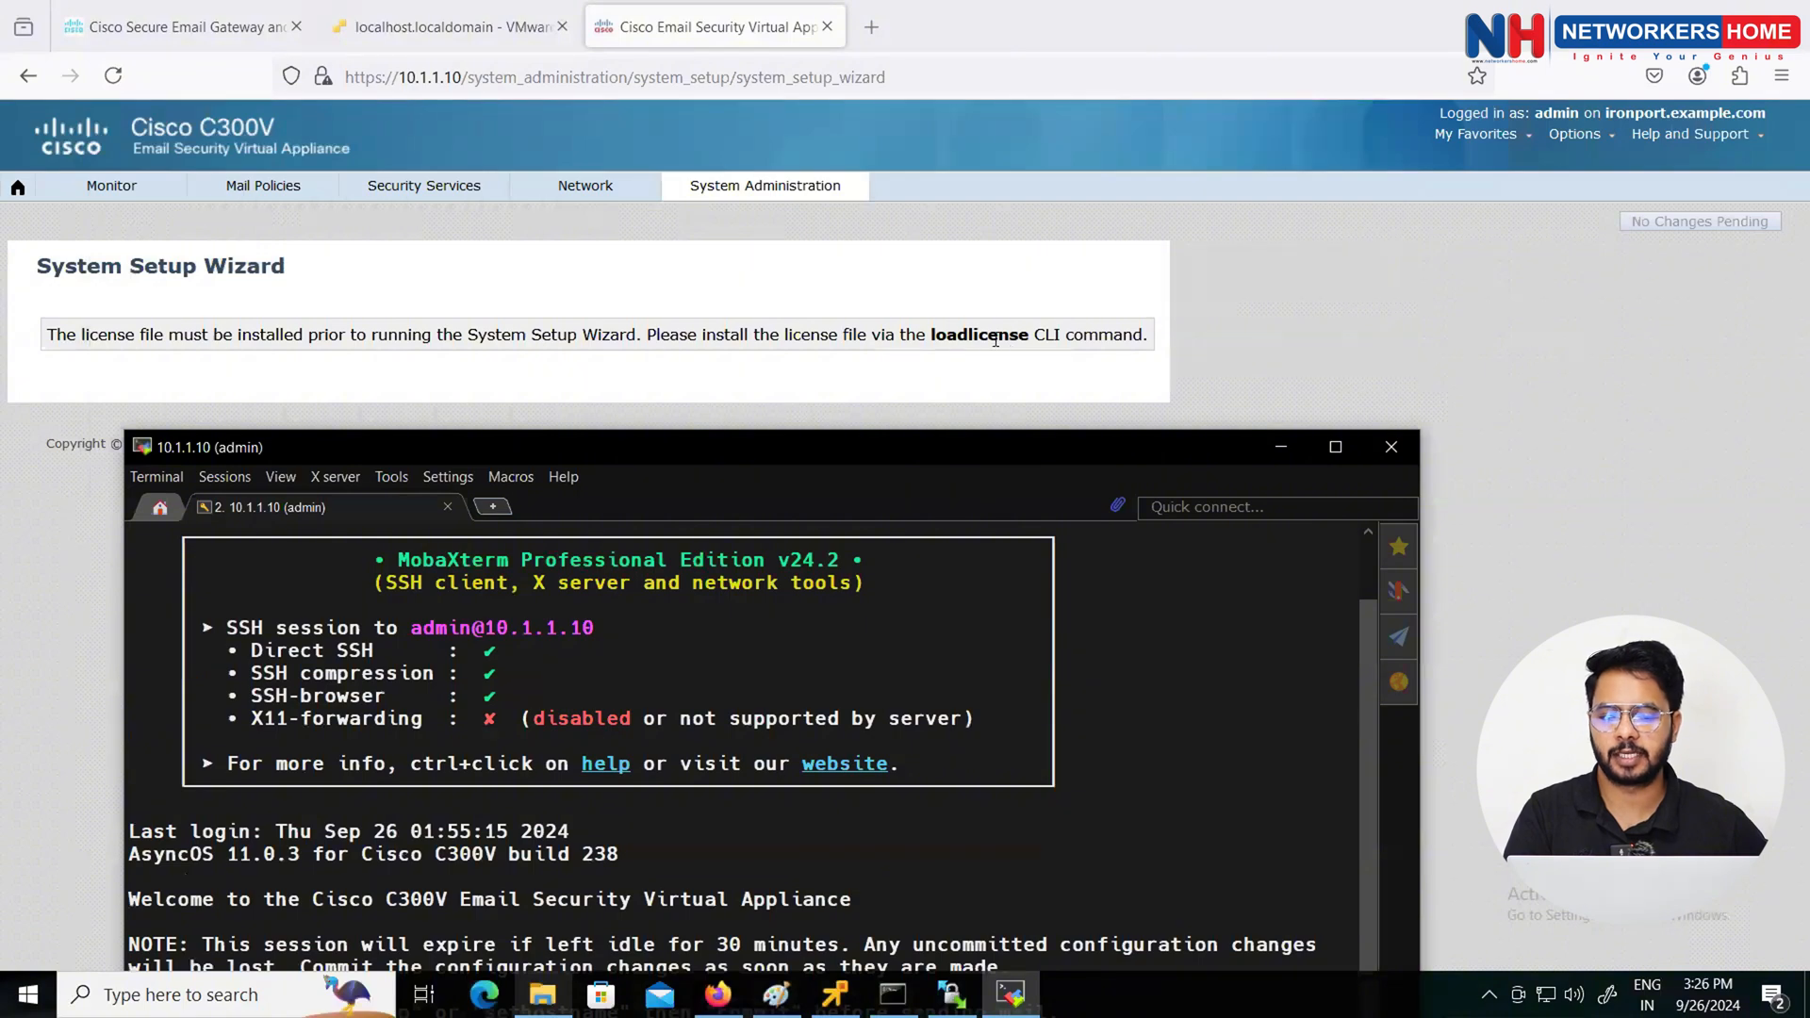
drag(918, 449, 924, 157)
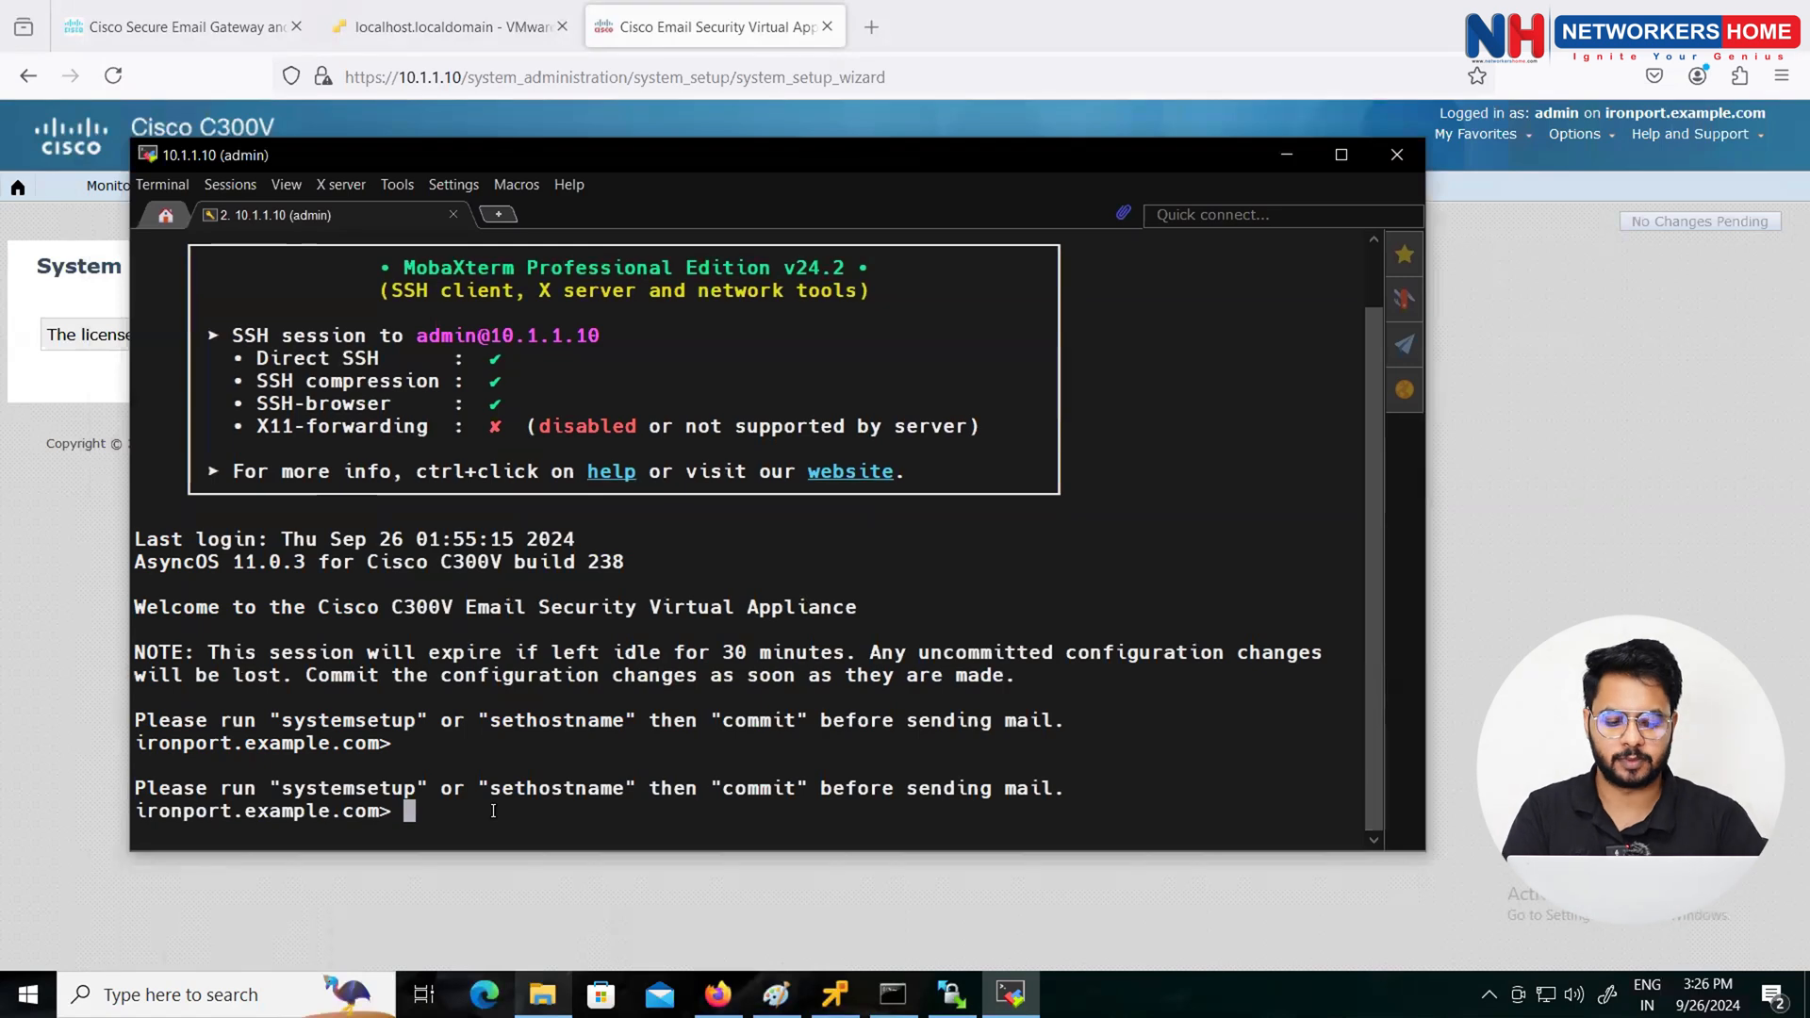
text(loadlicense)
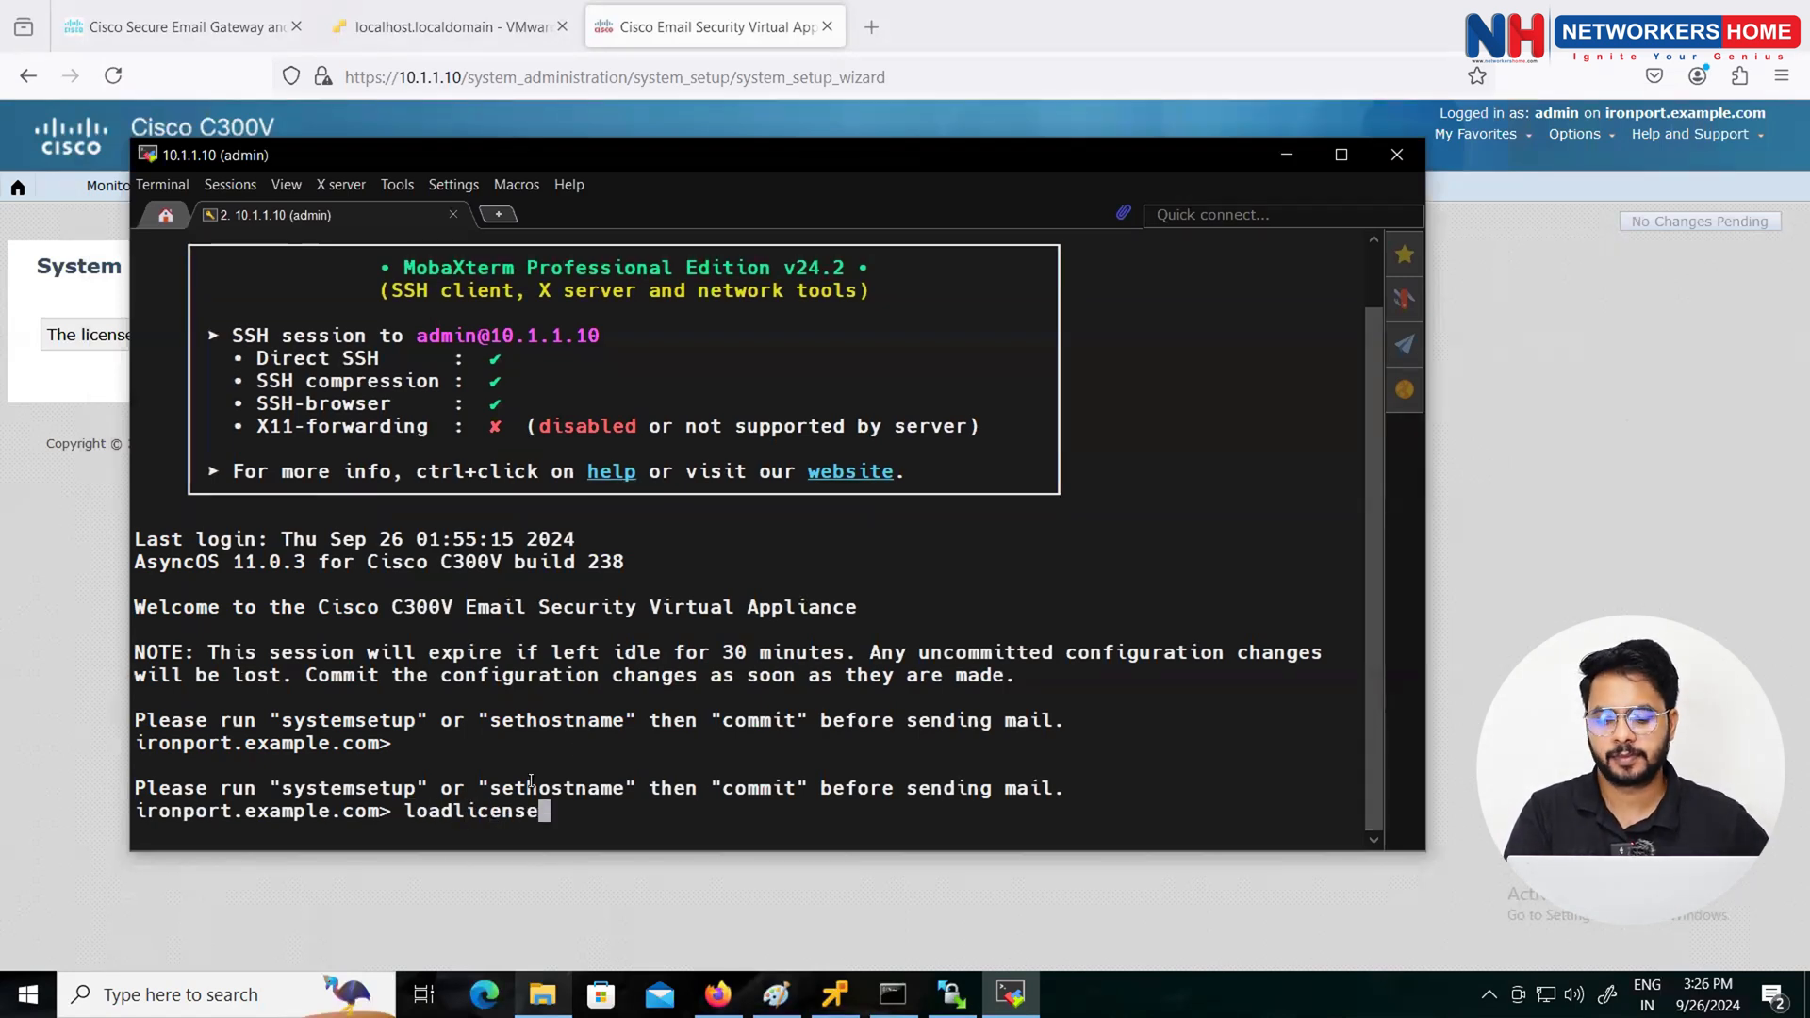
key(Return)
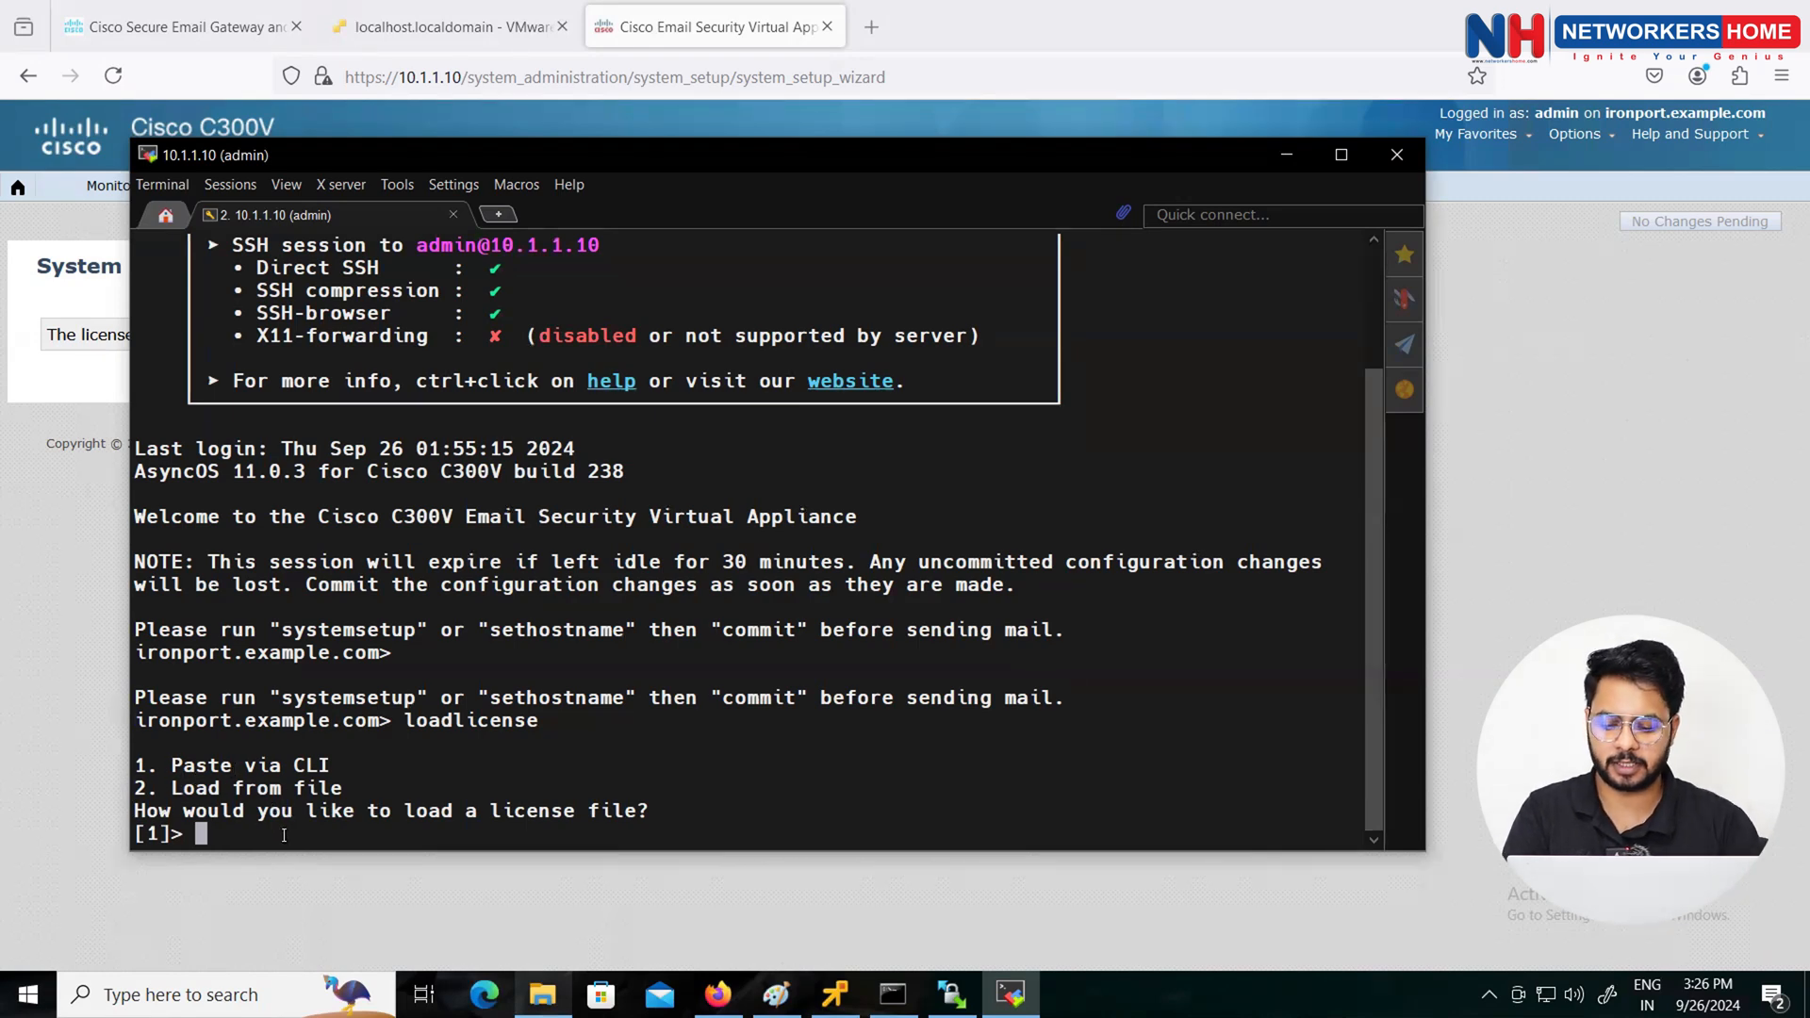
text(2)
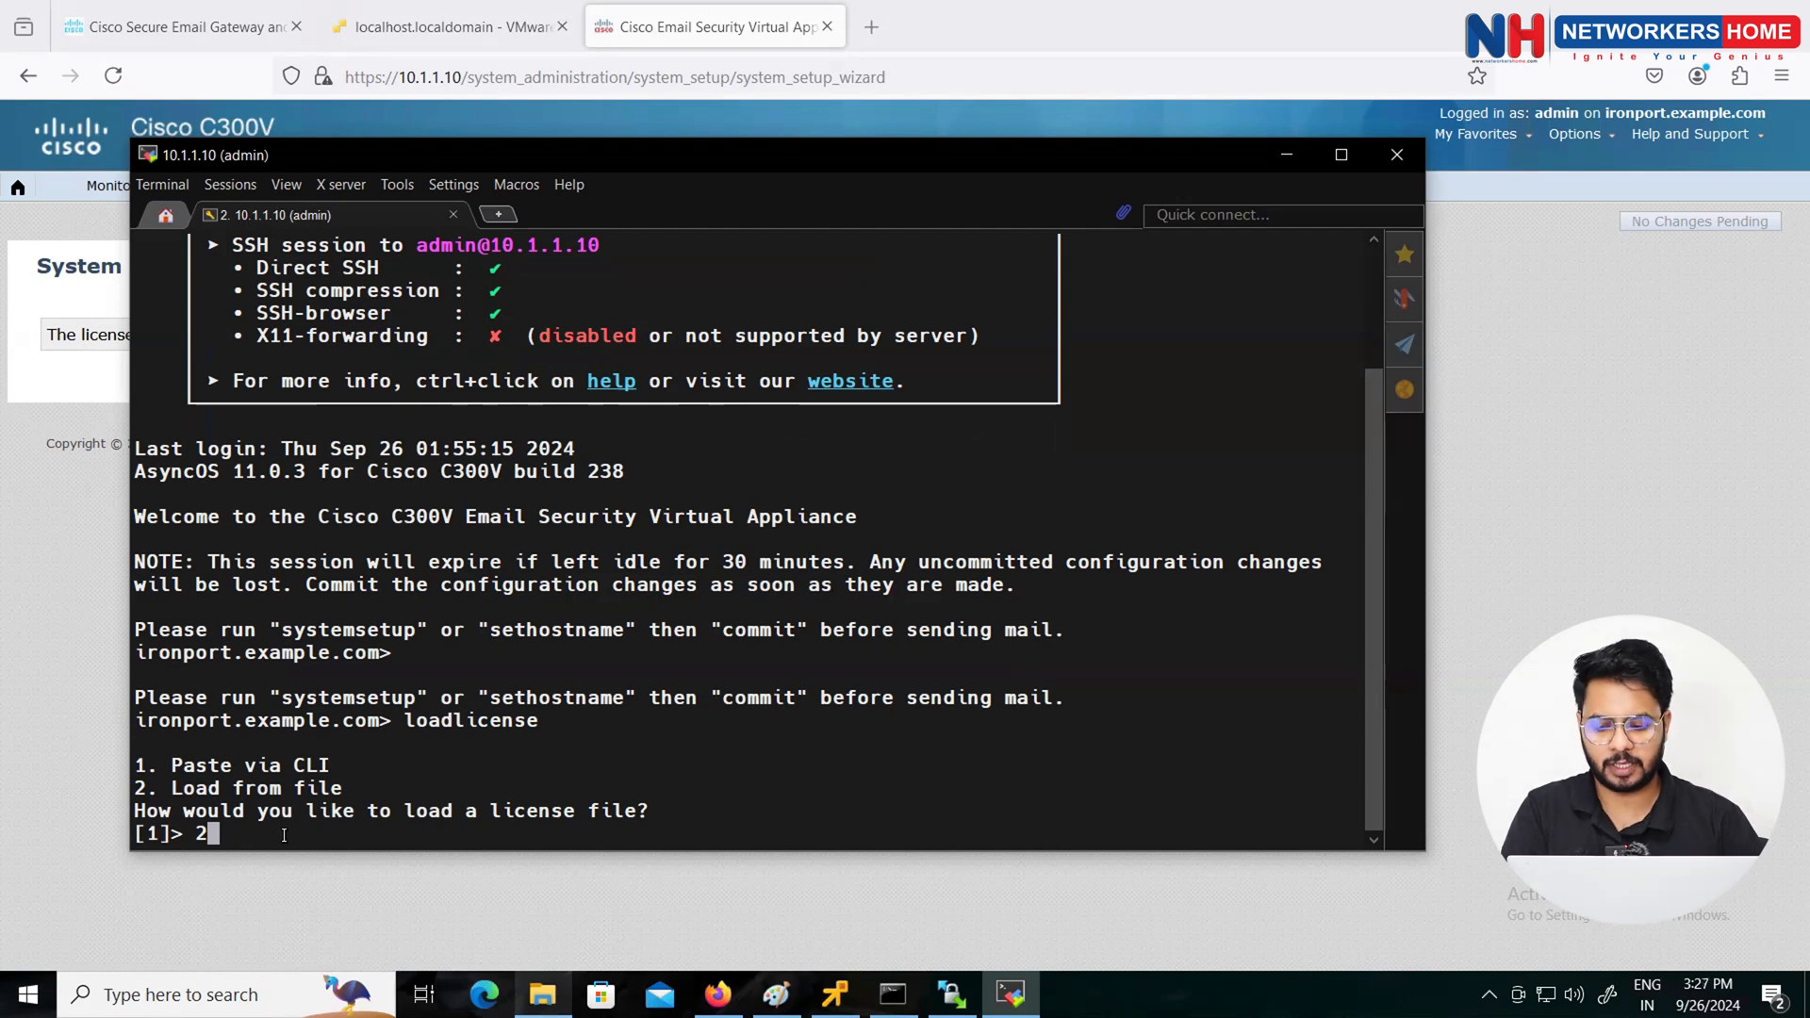
key(Return)
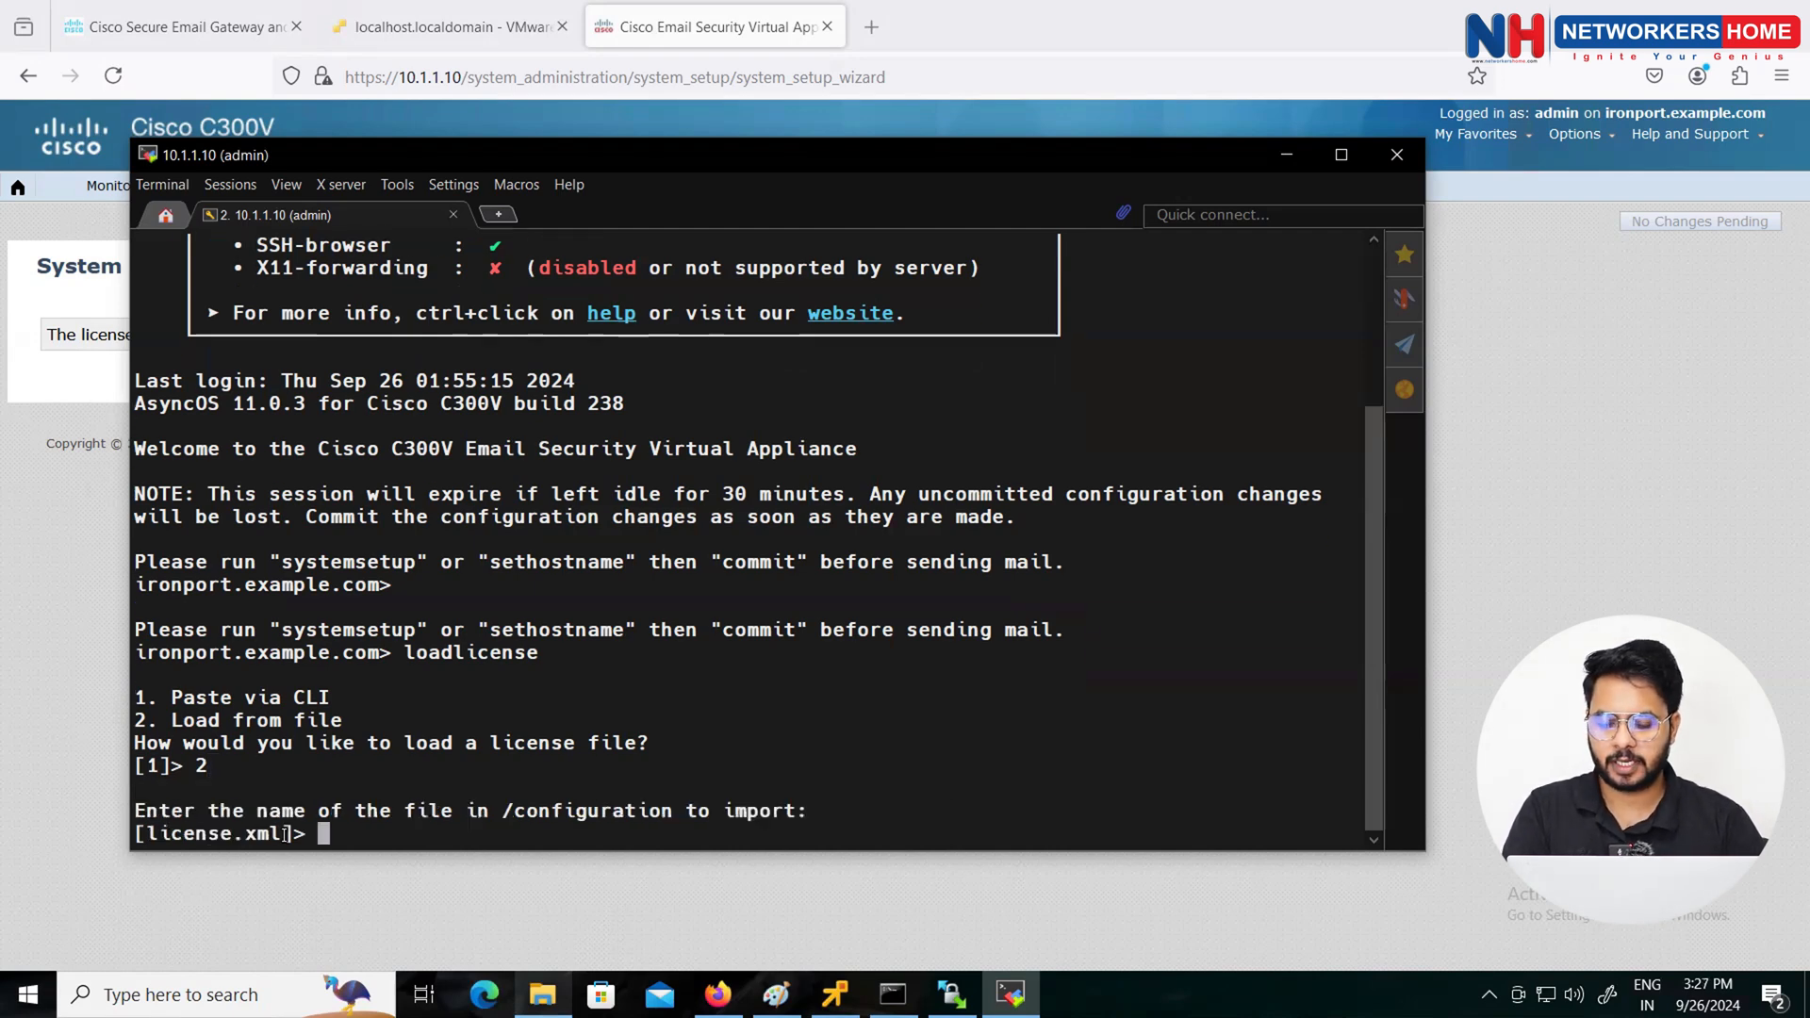
Step: Paste the IPORTBNDLFEAT20240925053006719.xml file name, page through the EULA, and accept it with 'yes'
right_click(328, 826)
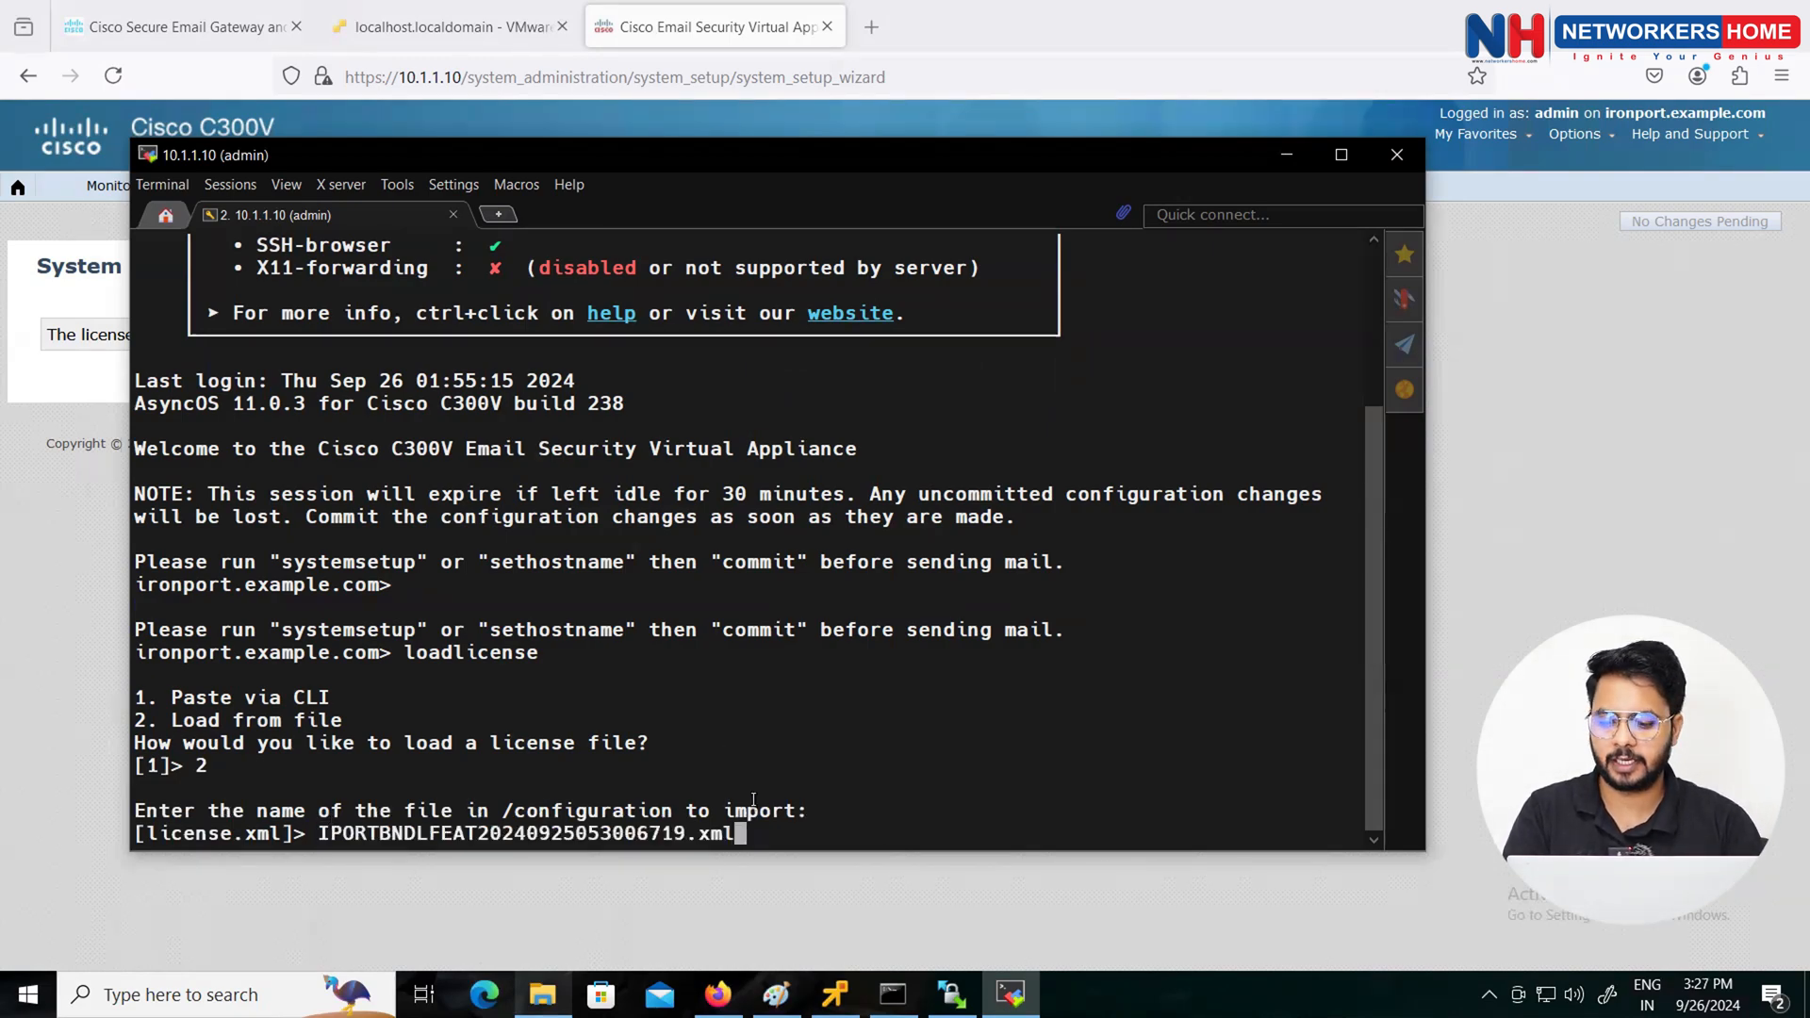
key(Return)
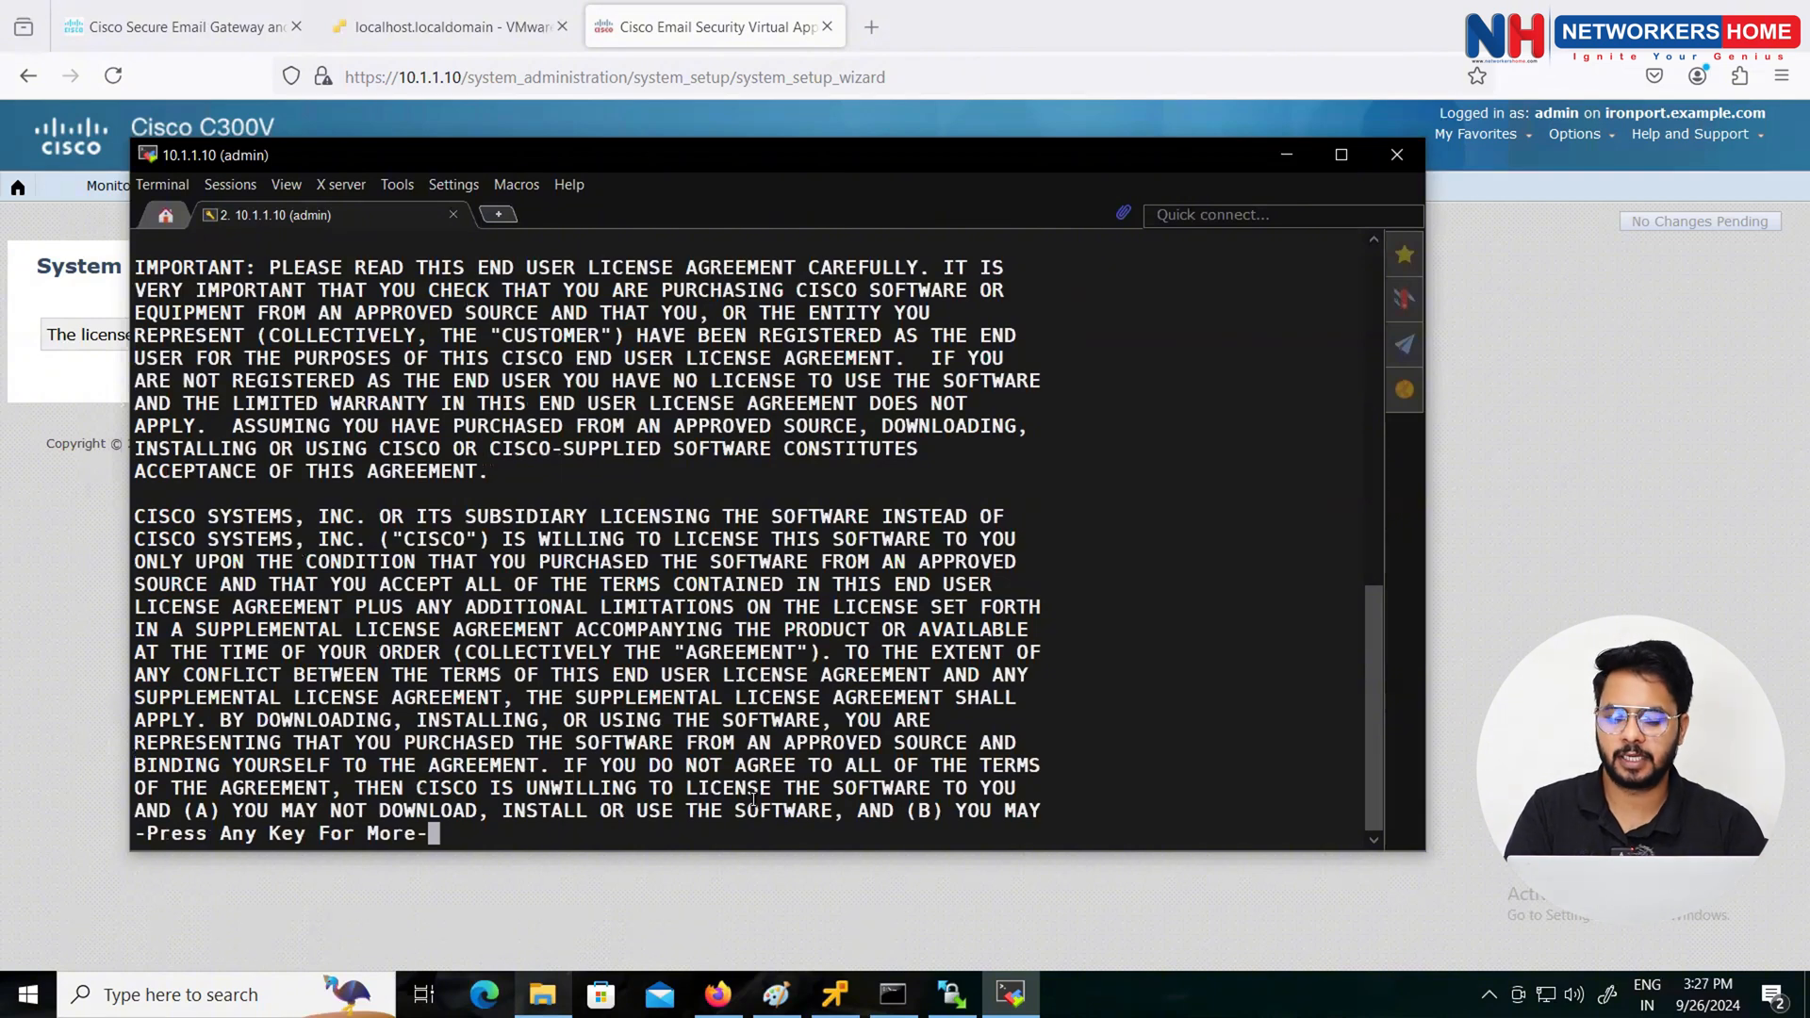
key(space)
key(space)
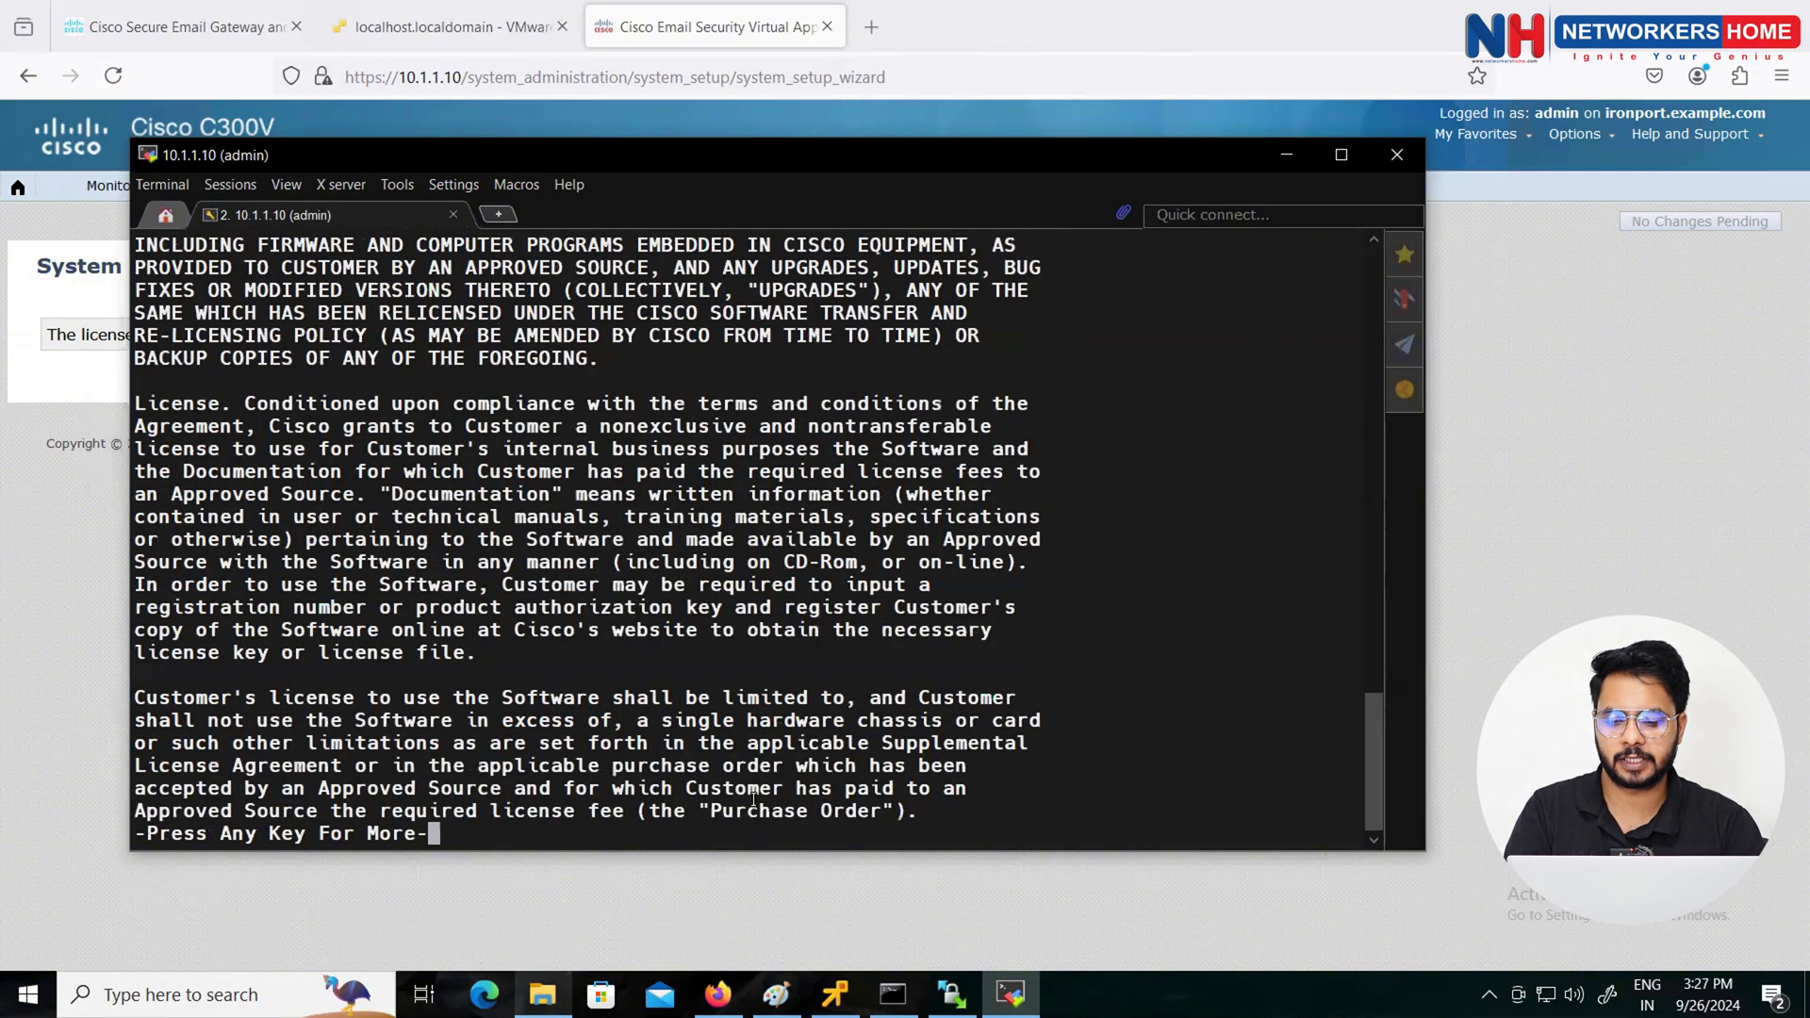
key(space)
key(space)
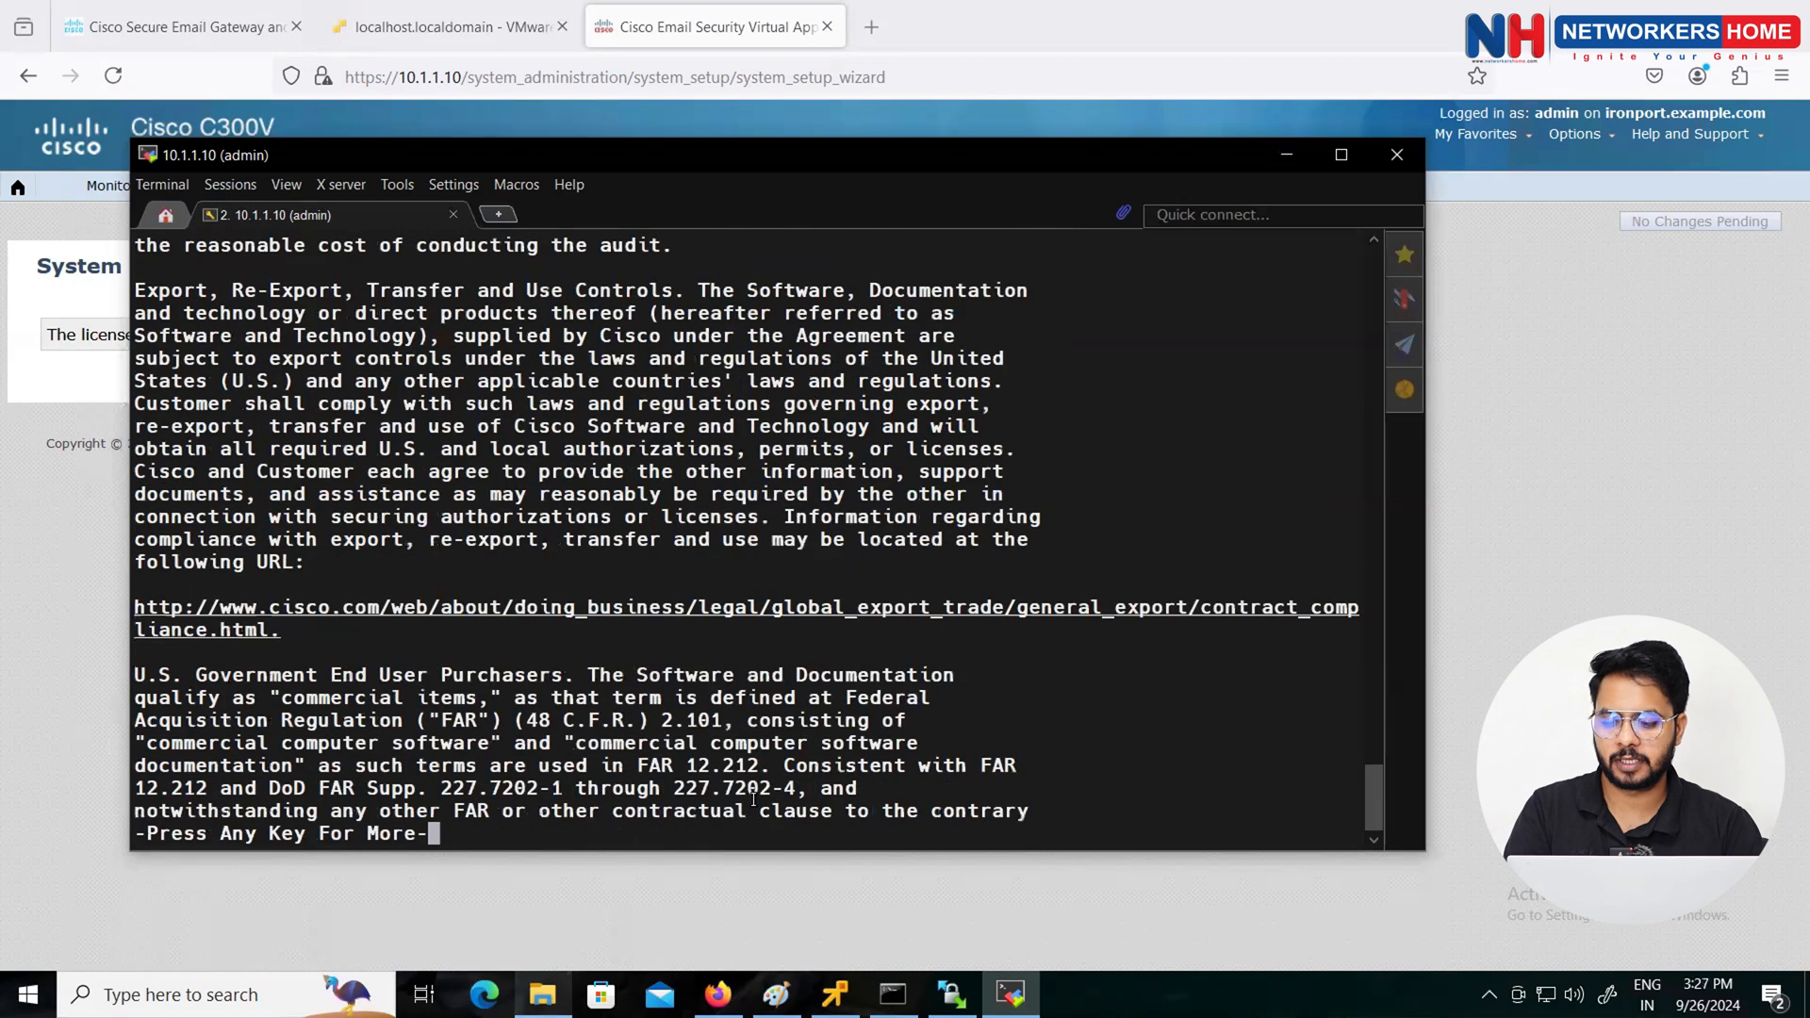
key(space)
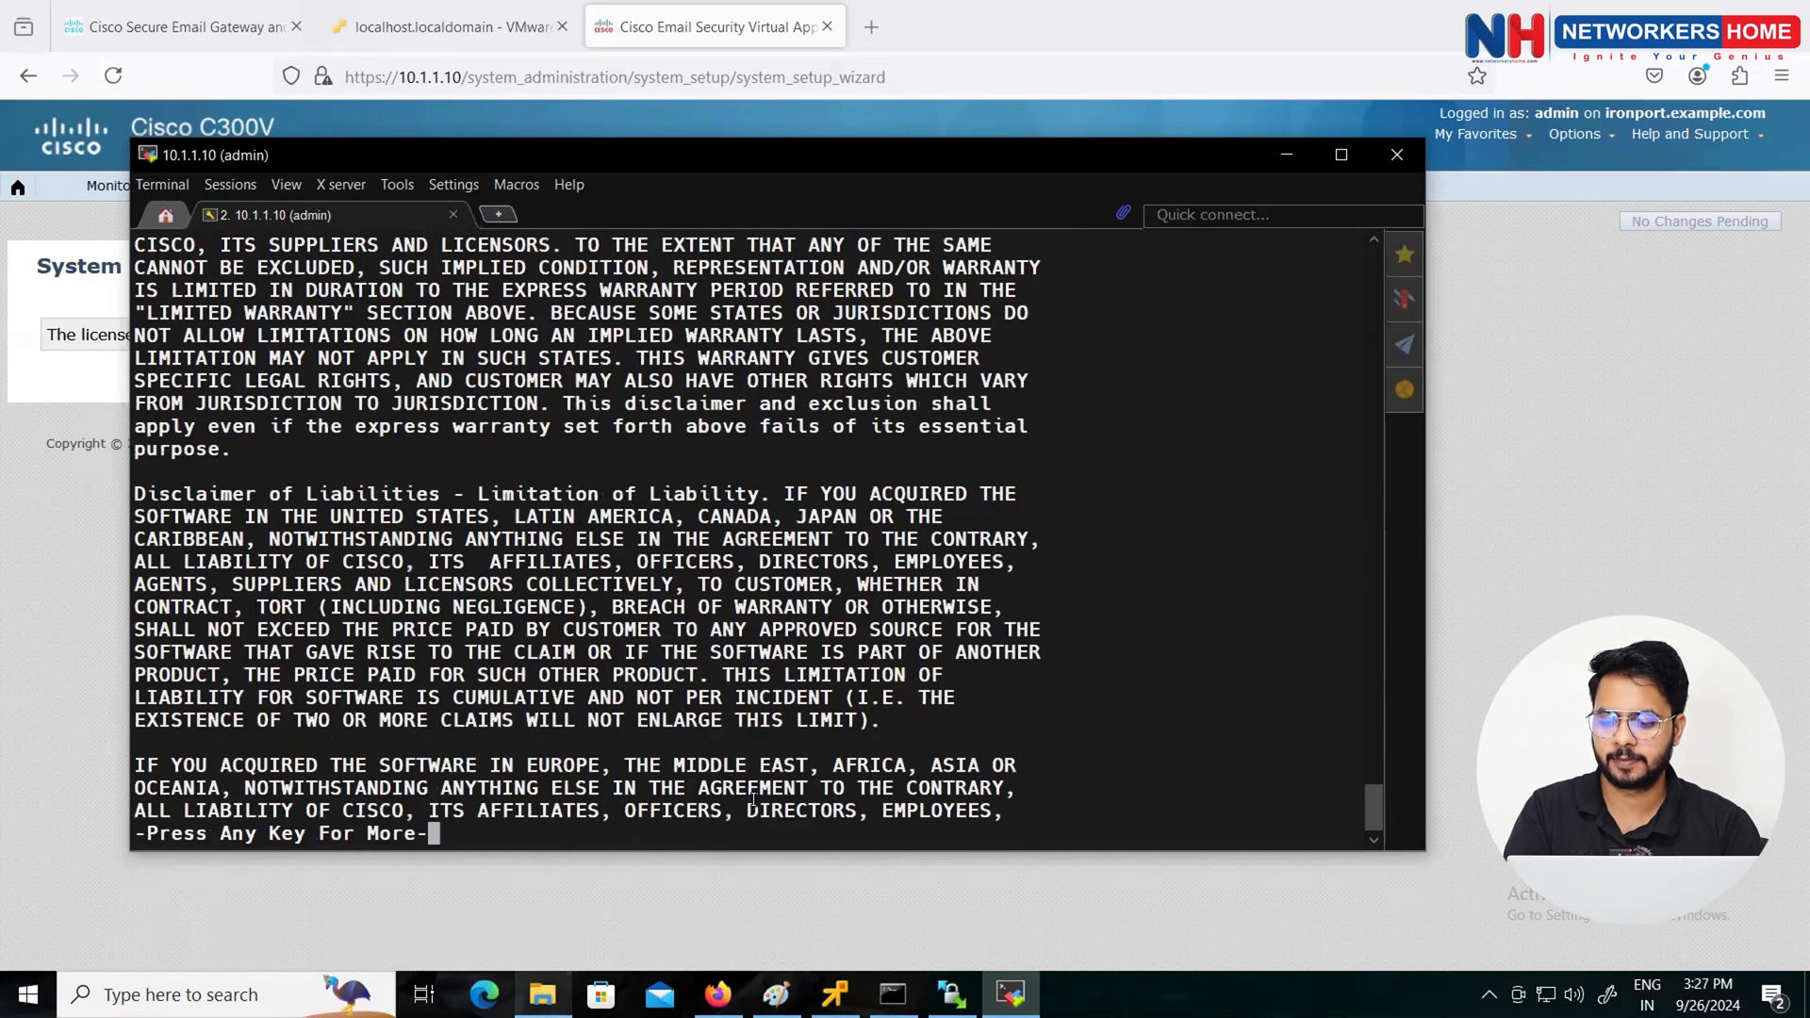
key(space)
key(space)
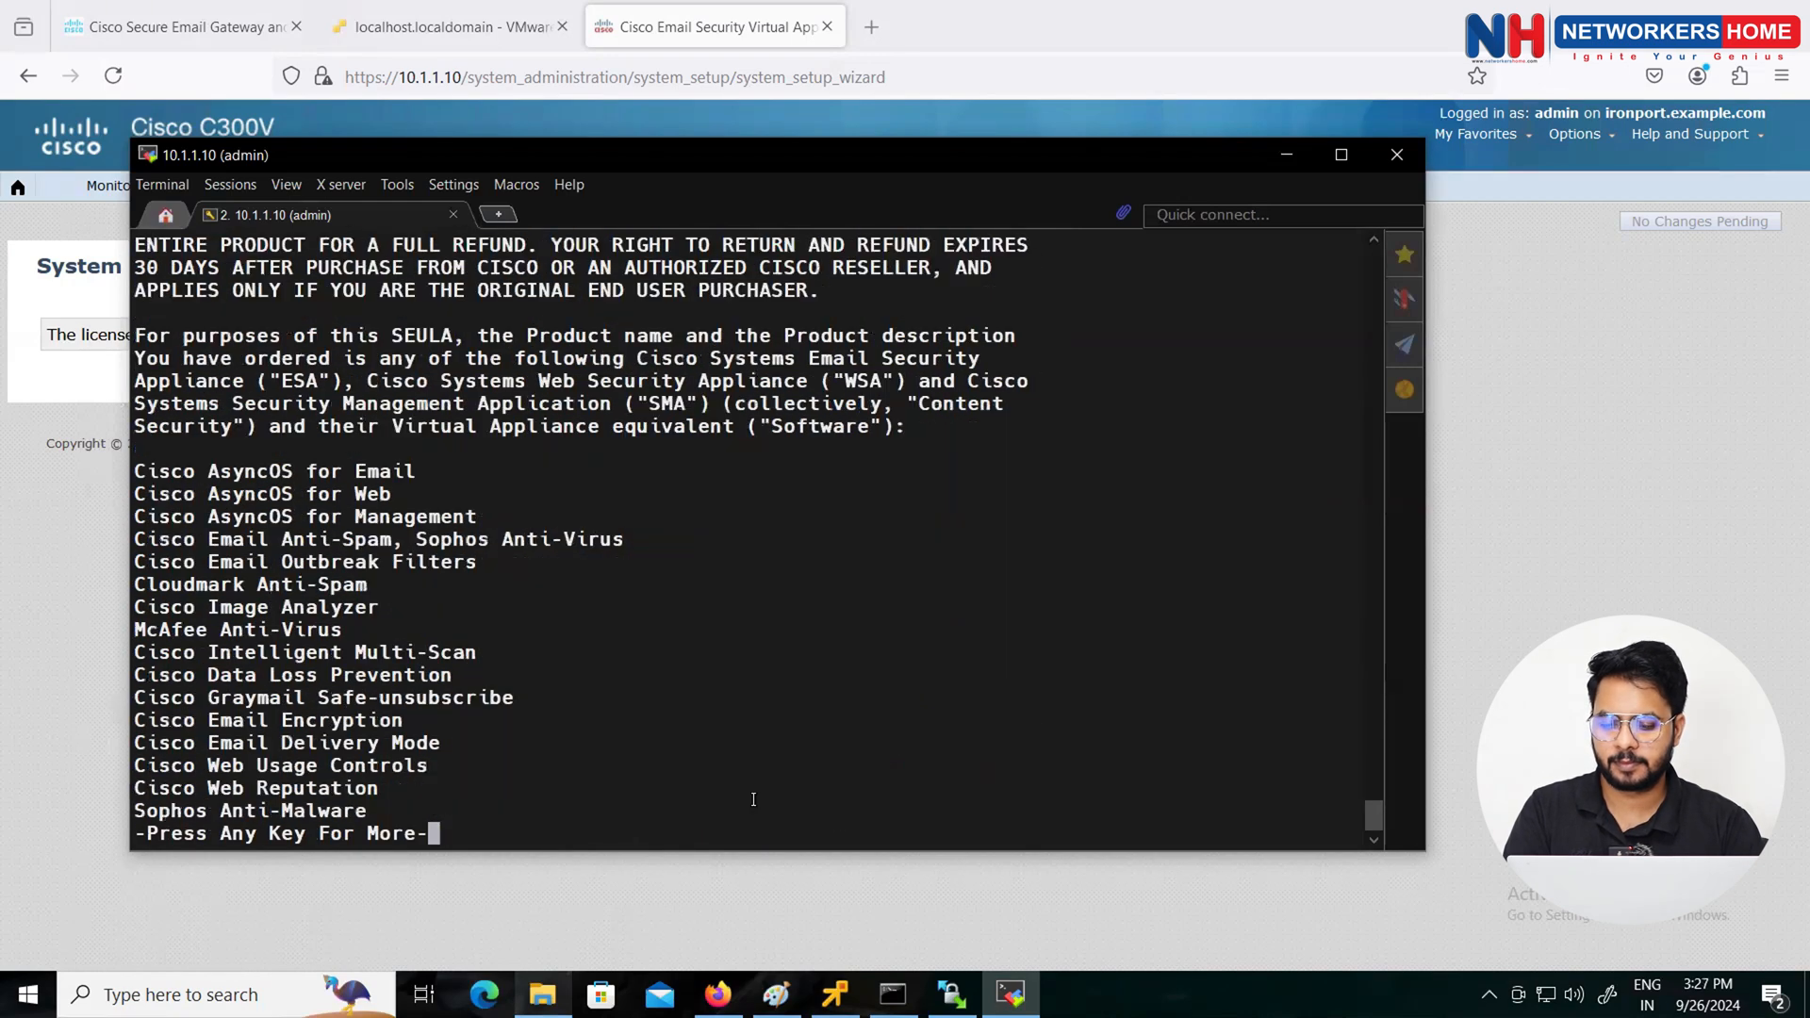
key(space)
key(space)
key(space)
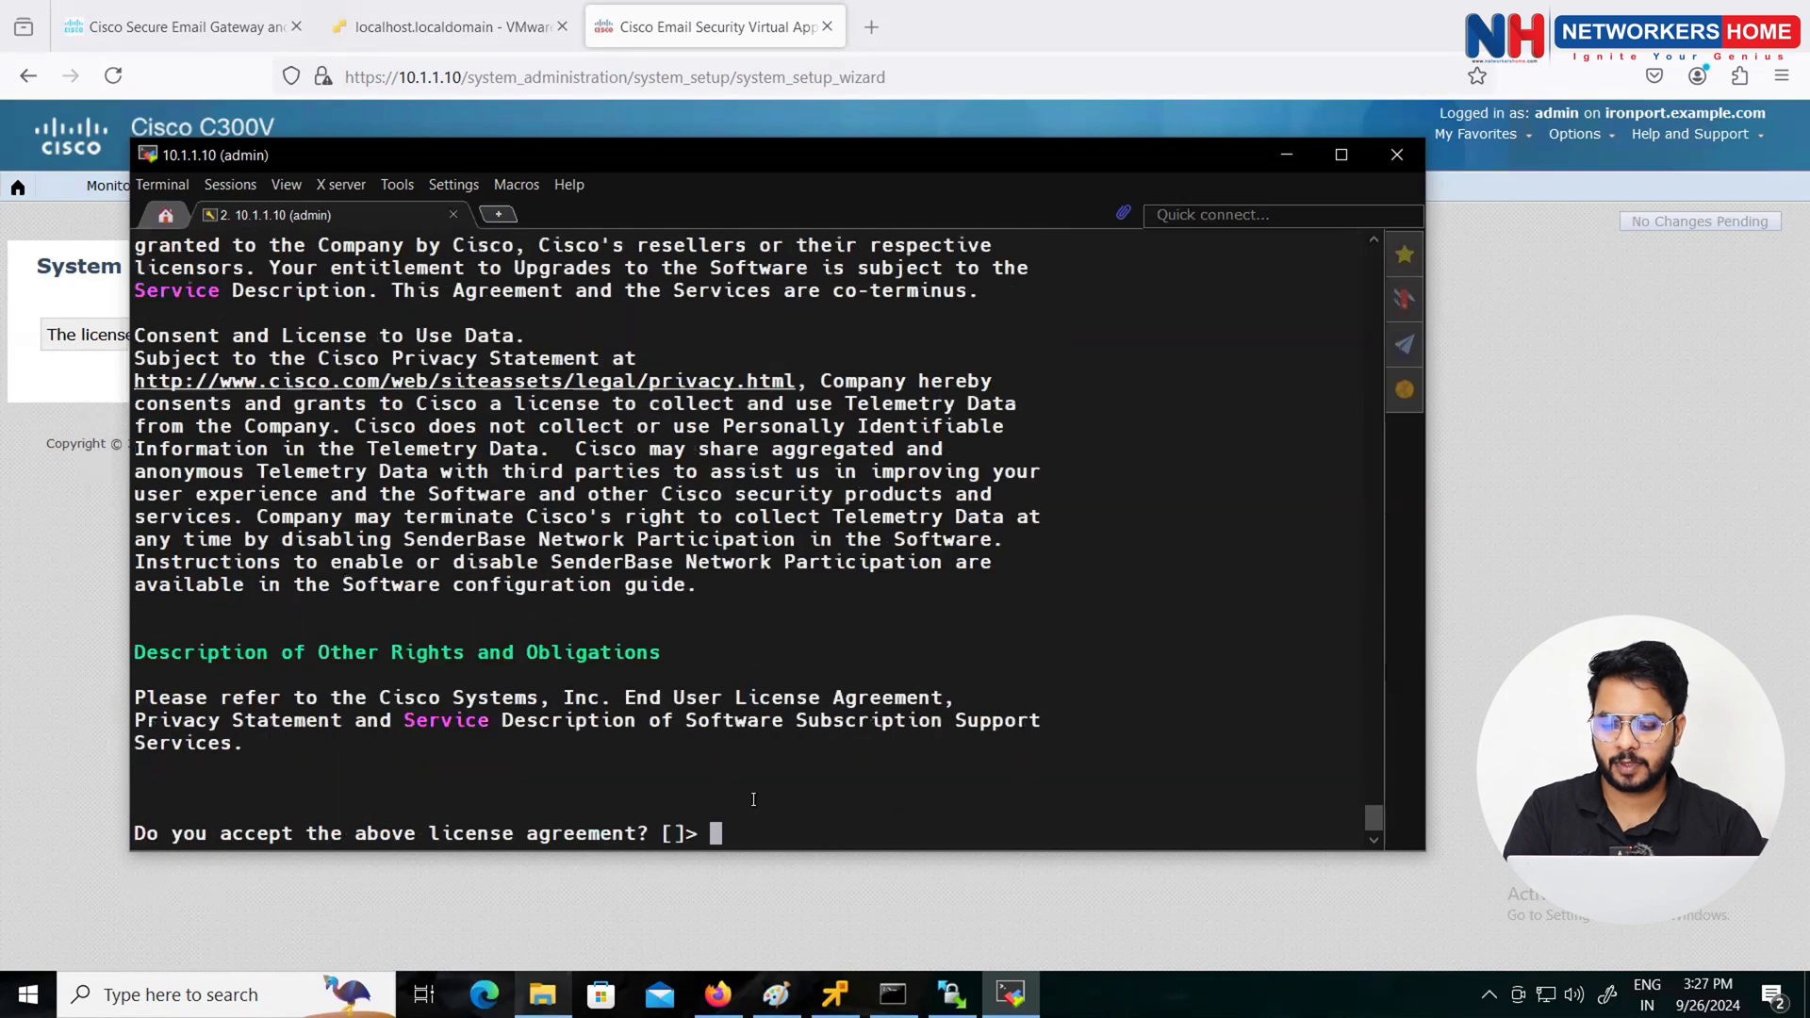
text(yes)
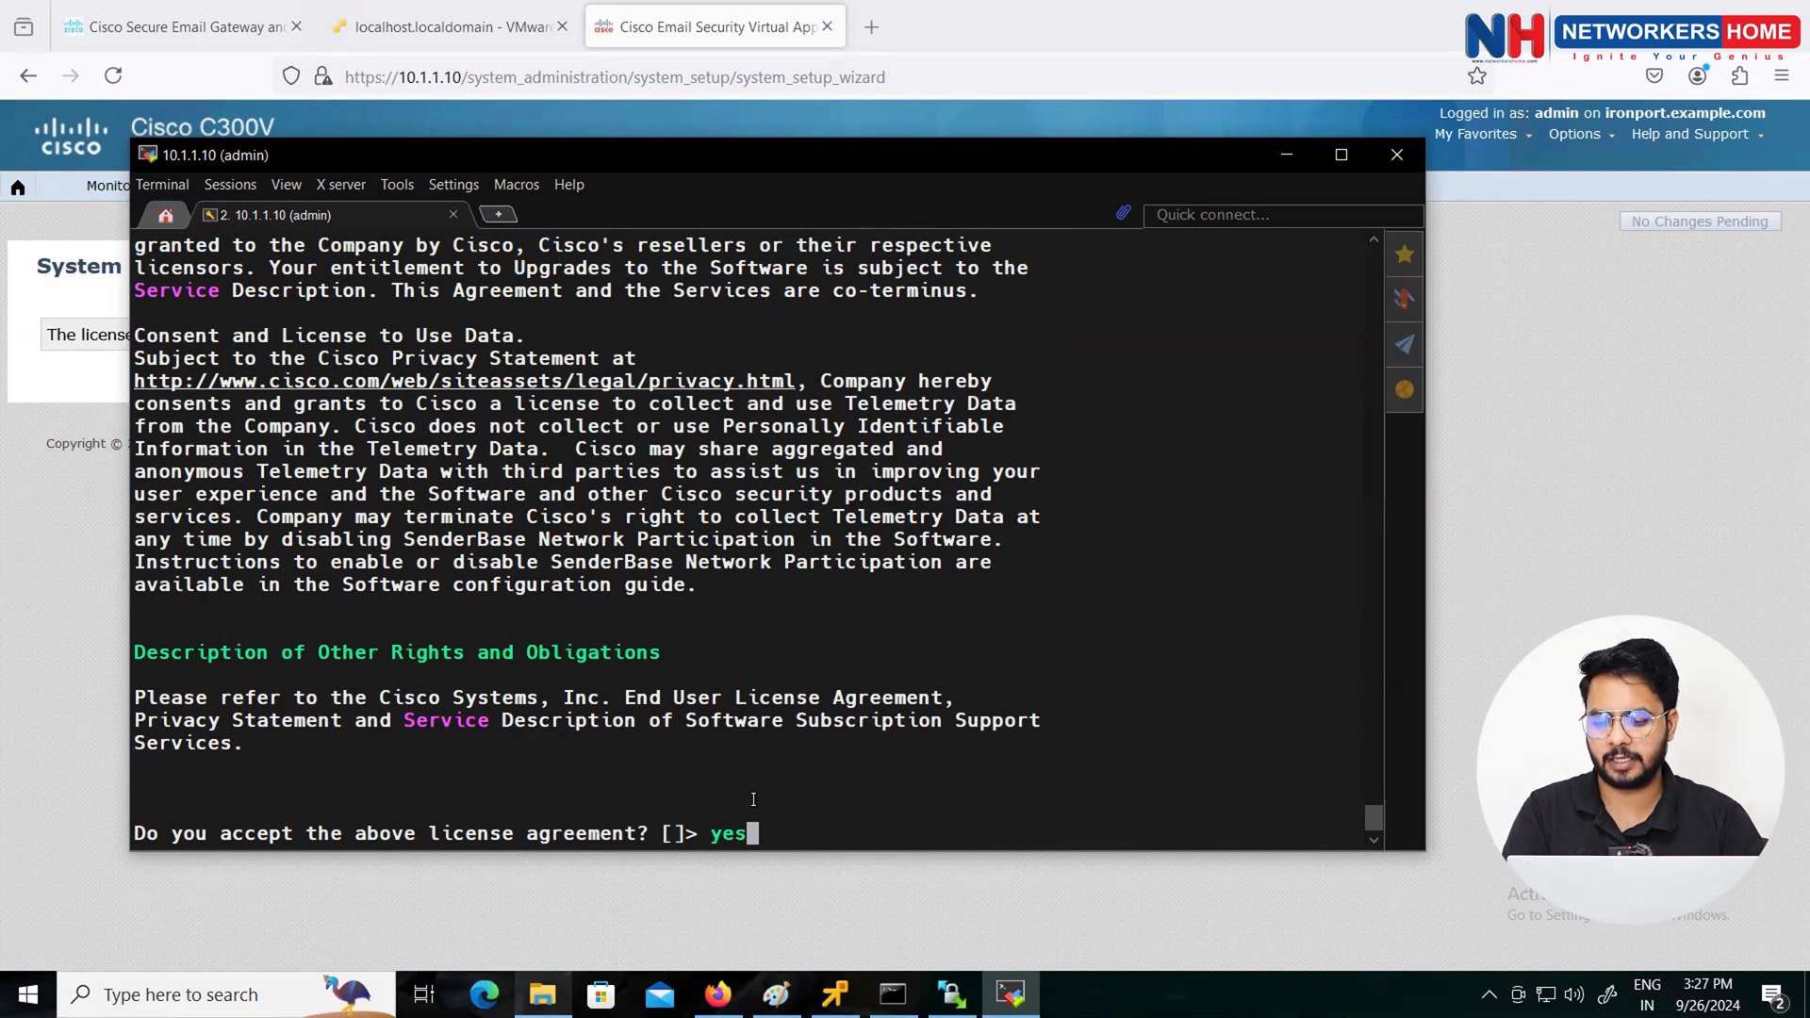
key(Return)
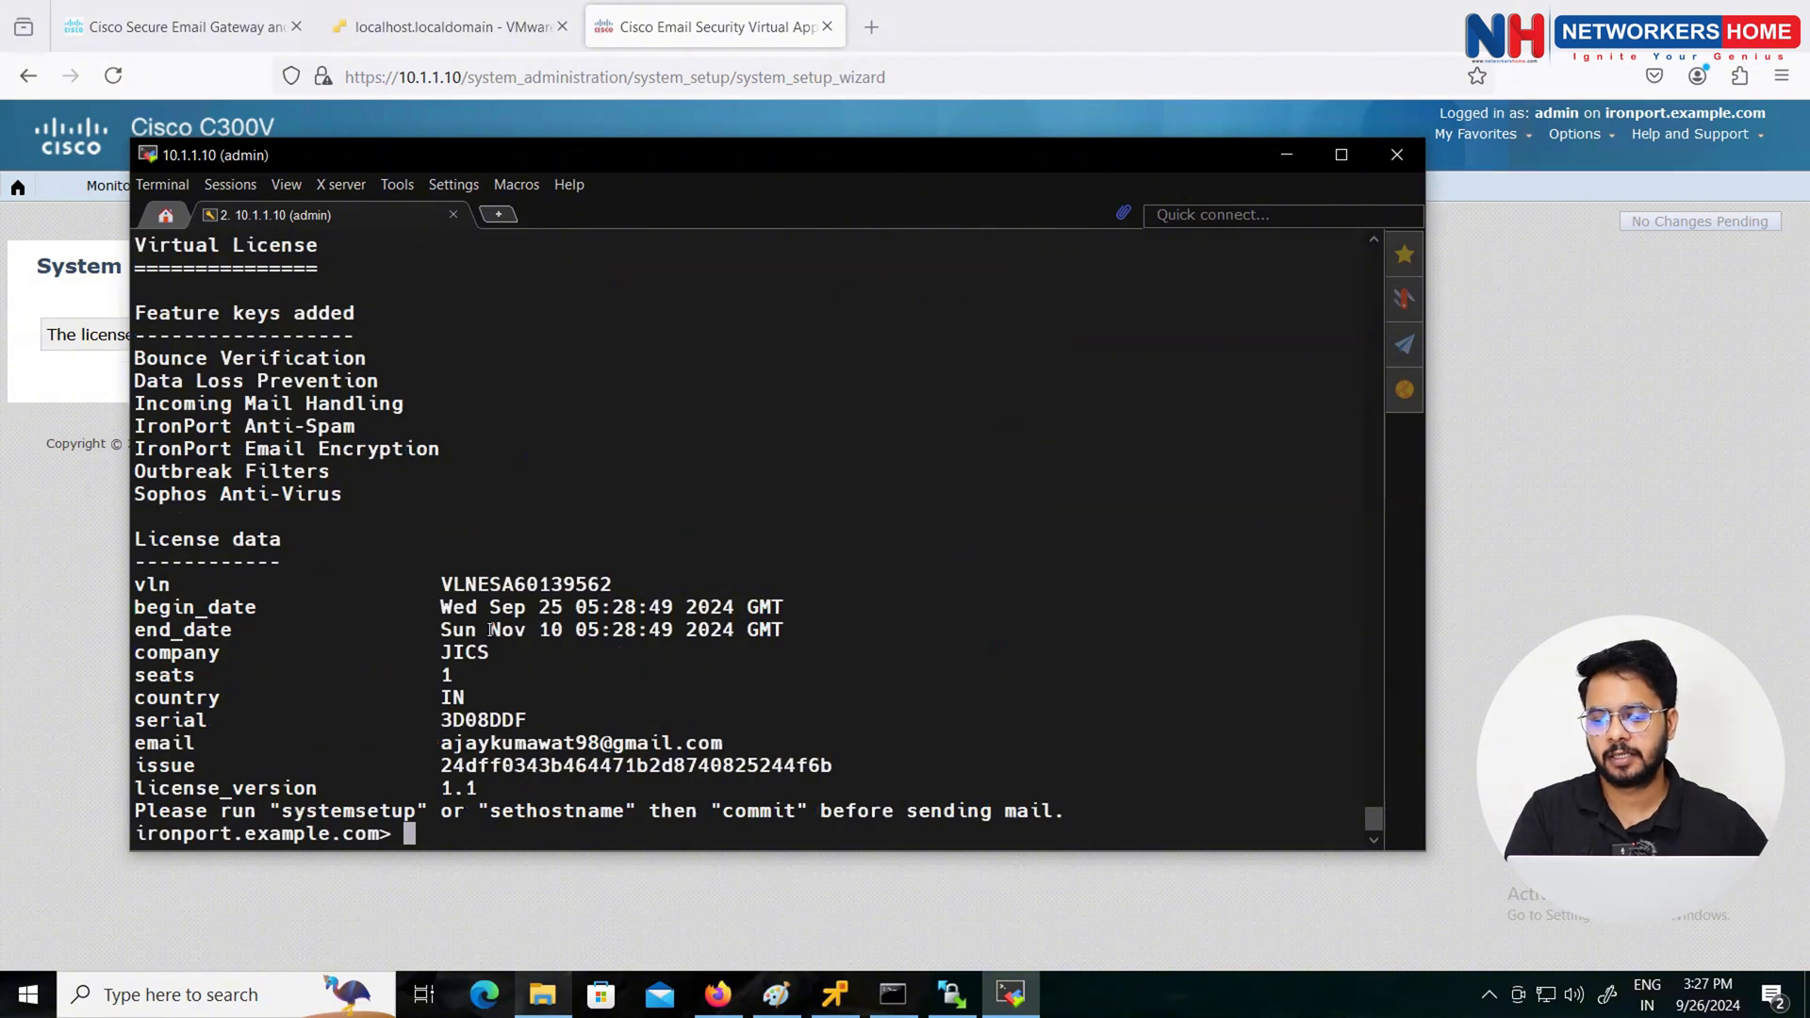
Step: Highlight the licence start date and registered e-mail lines, then minimize MobaXterm
drag(441, 607, 790, 630)
drag(431, 740, 776, 744)
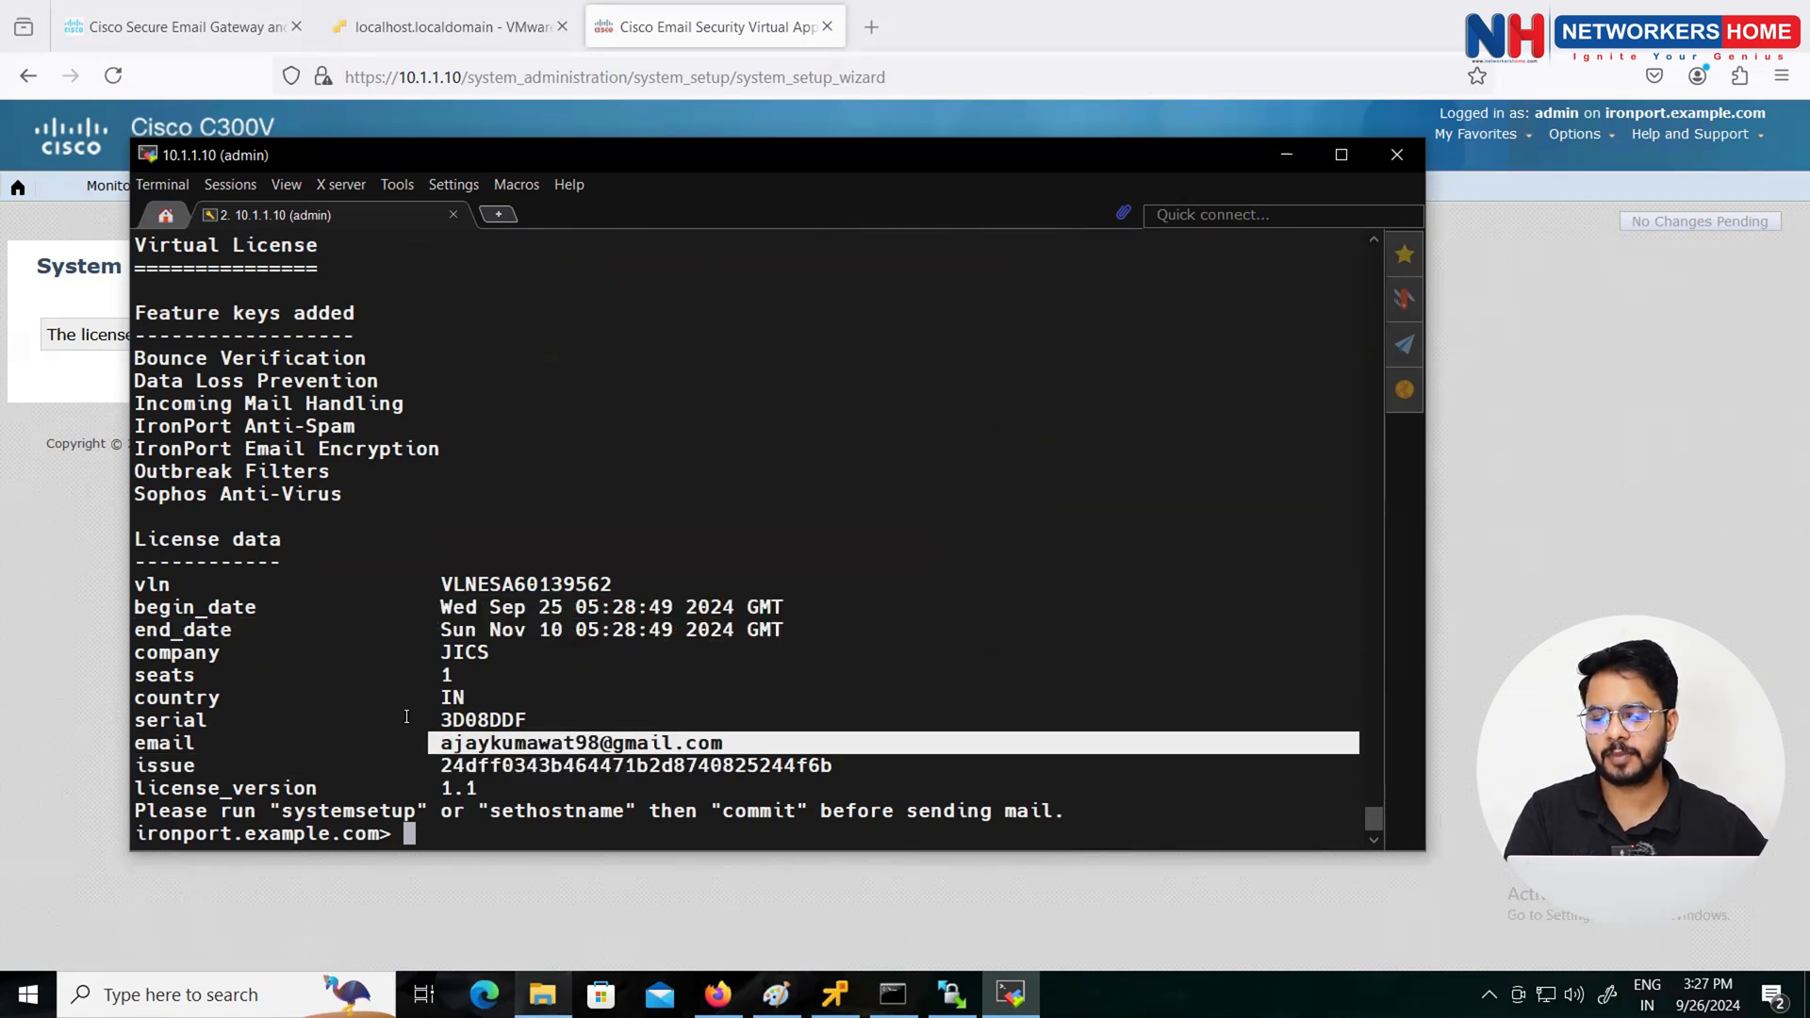
click(423, 840)
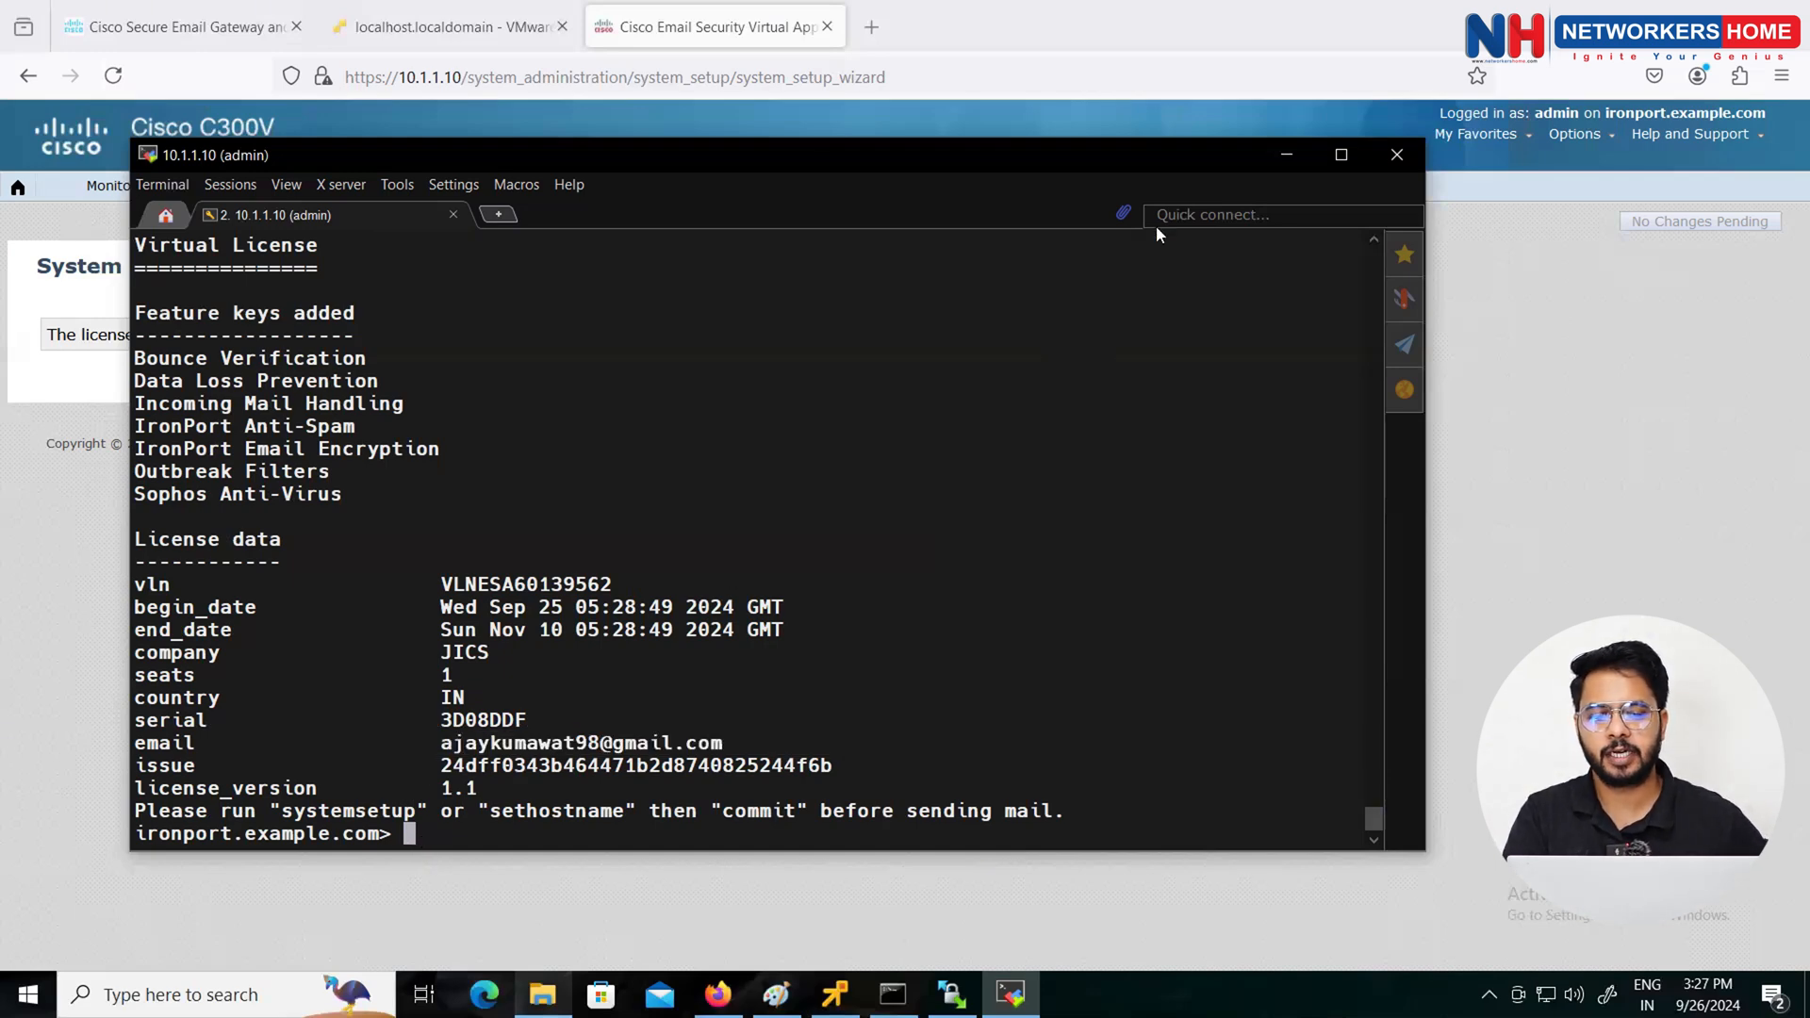
click(1286, 155)
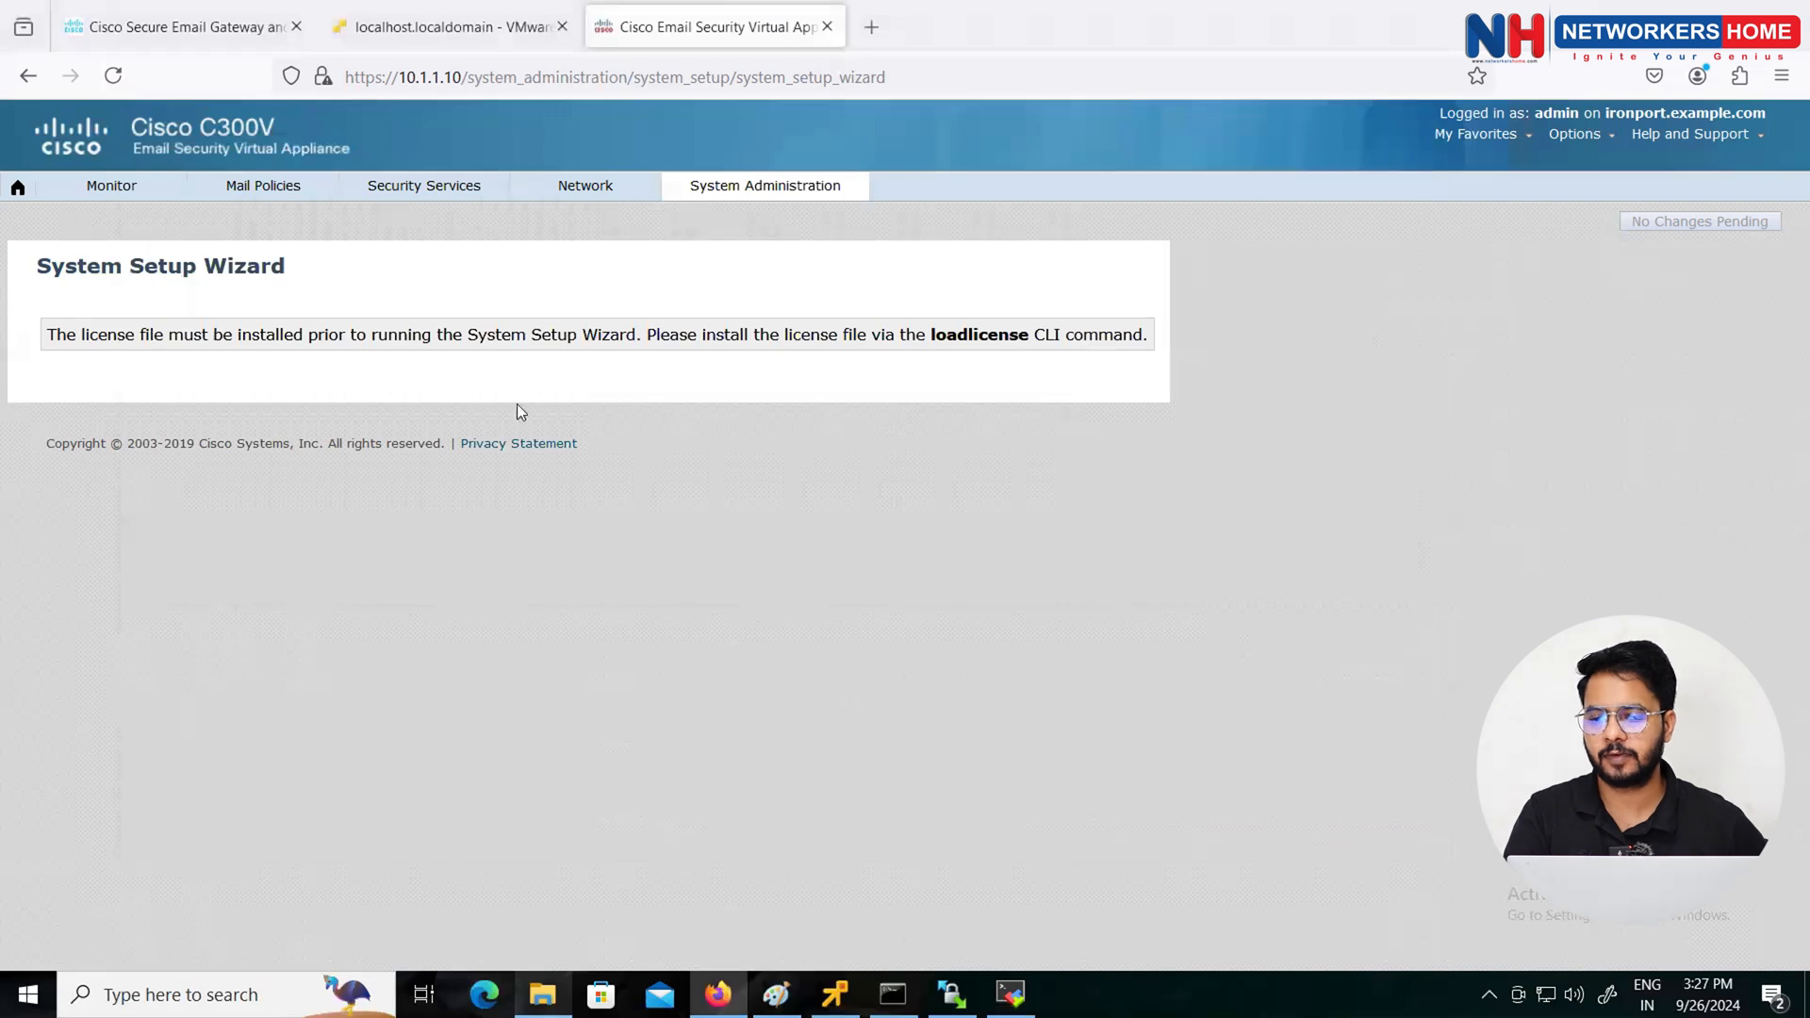
Step: Reload the setup wizard and set the hostname to esa.cisco.com
click(113, 78)
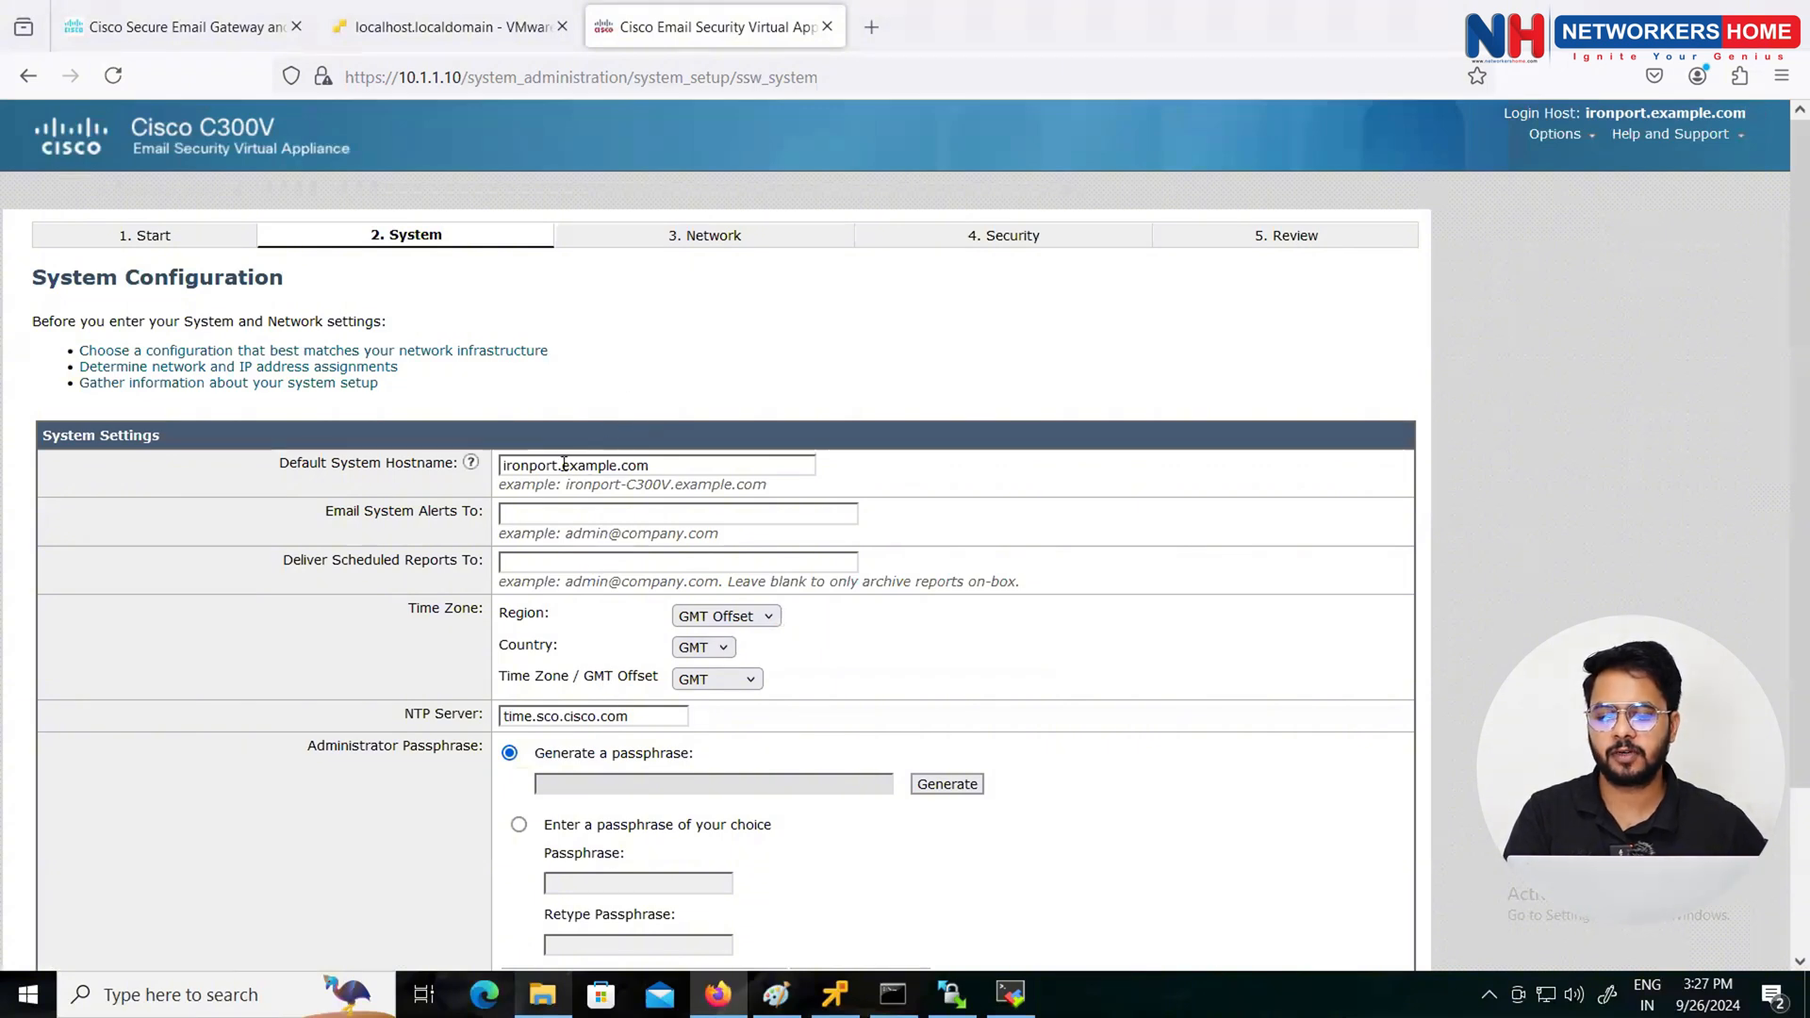
drag(558, 465, 476, 464)
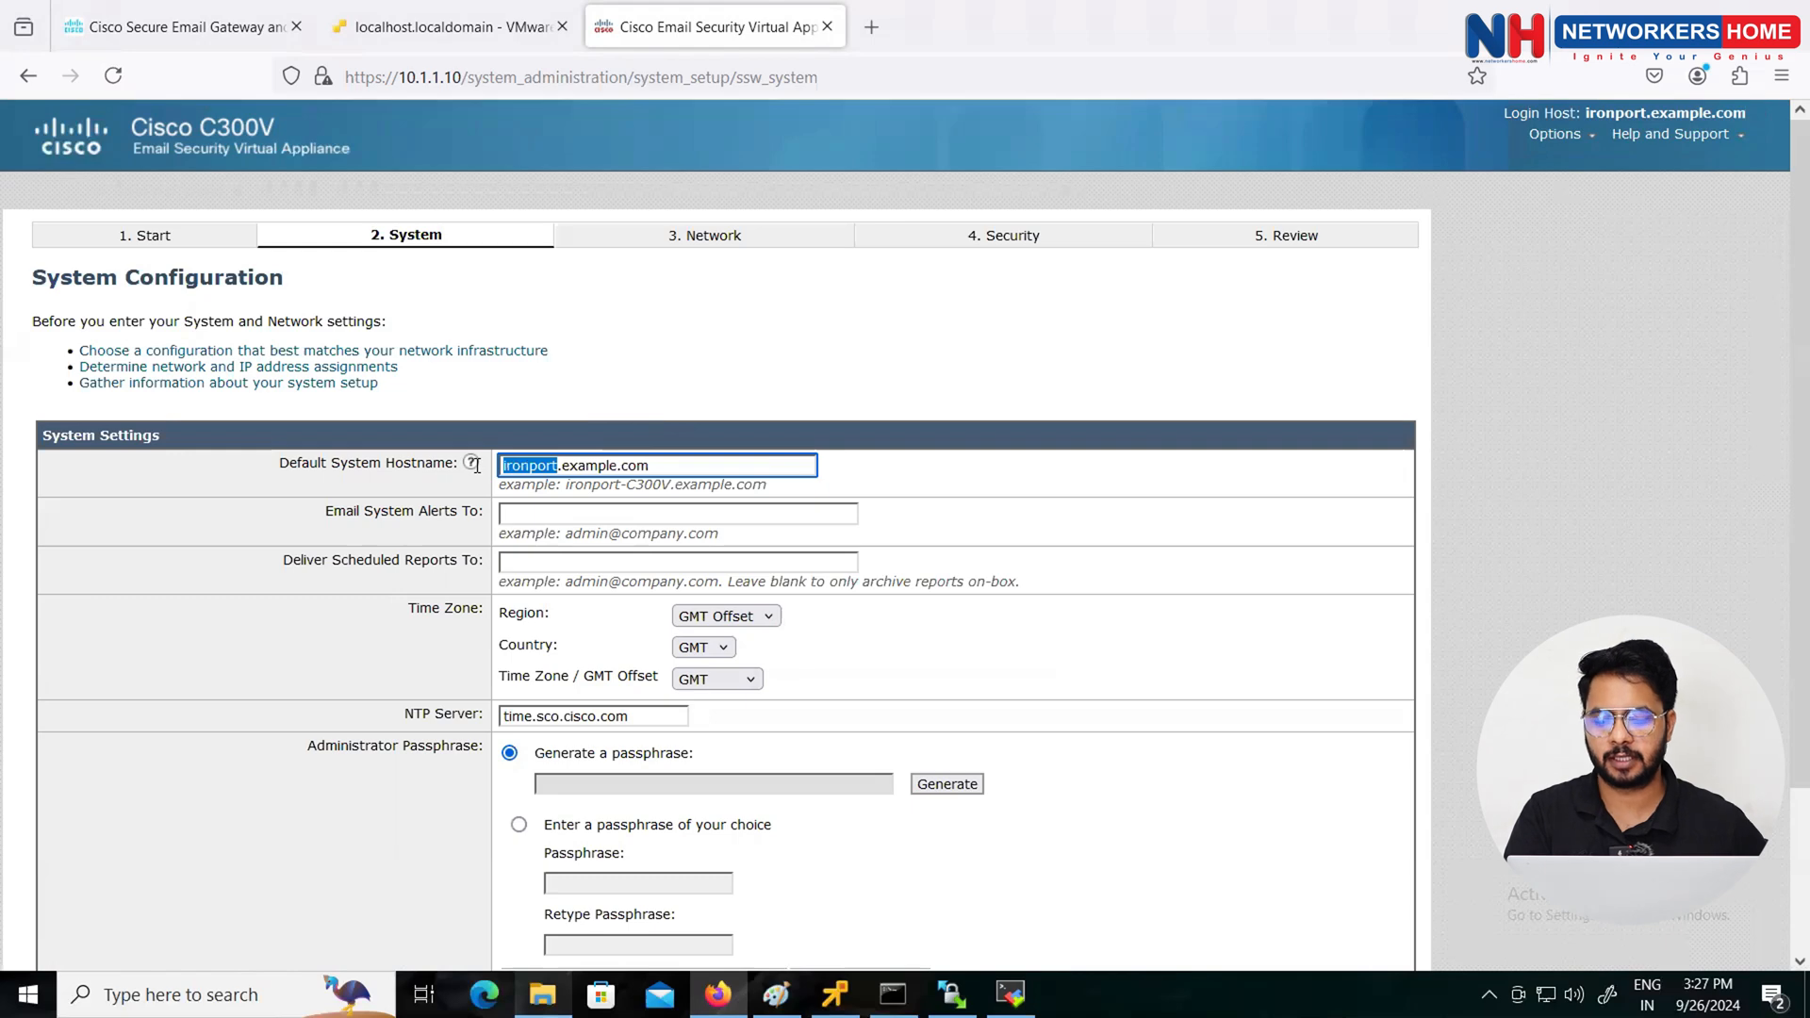
key(ctrl+a)
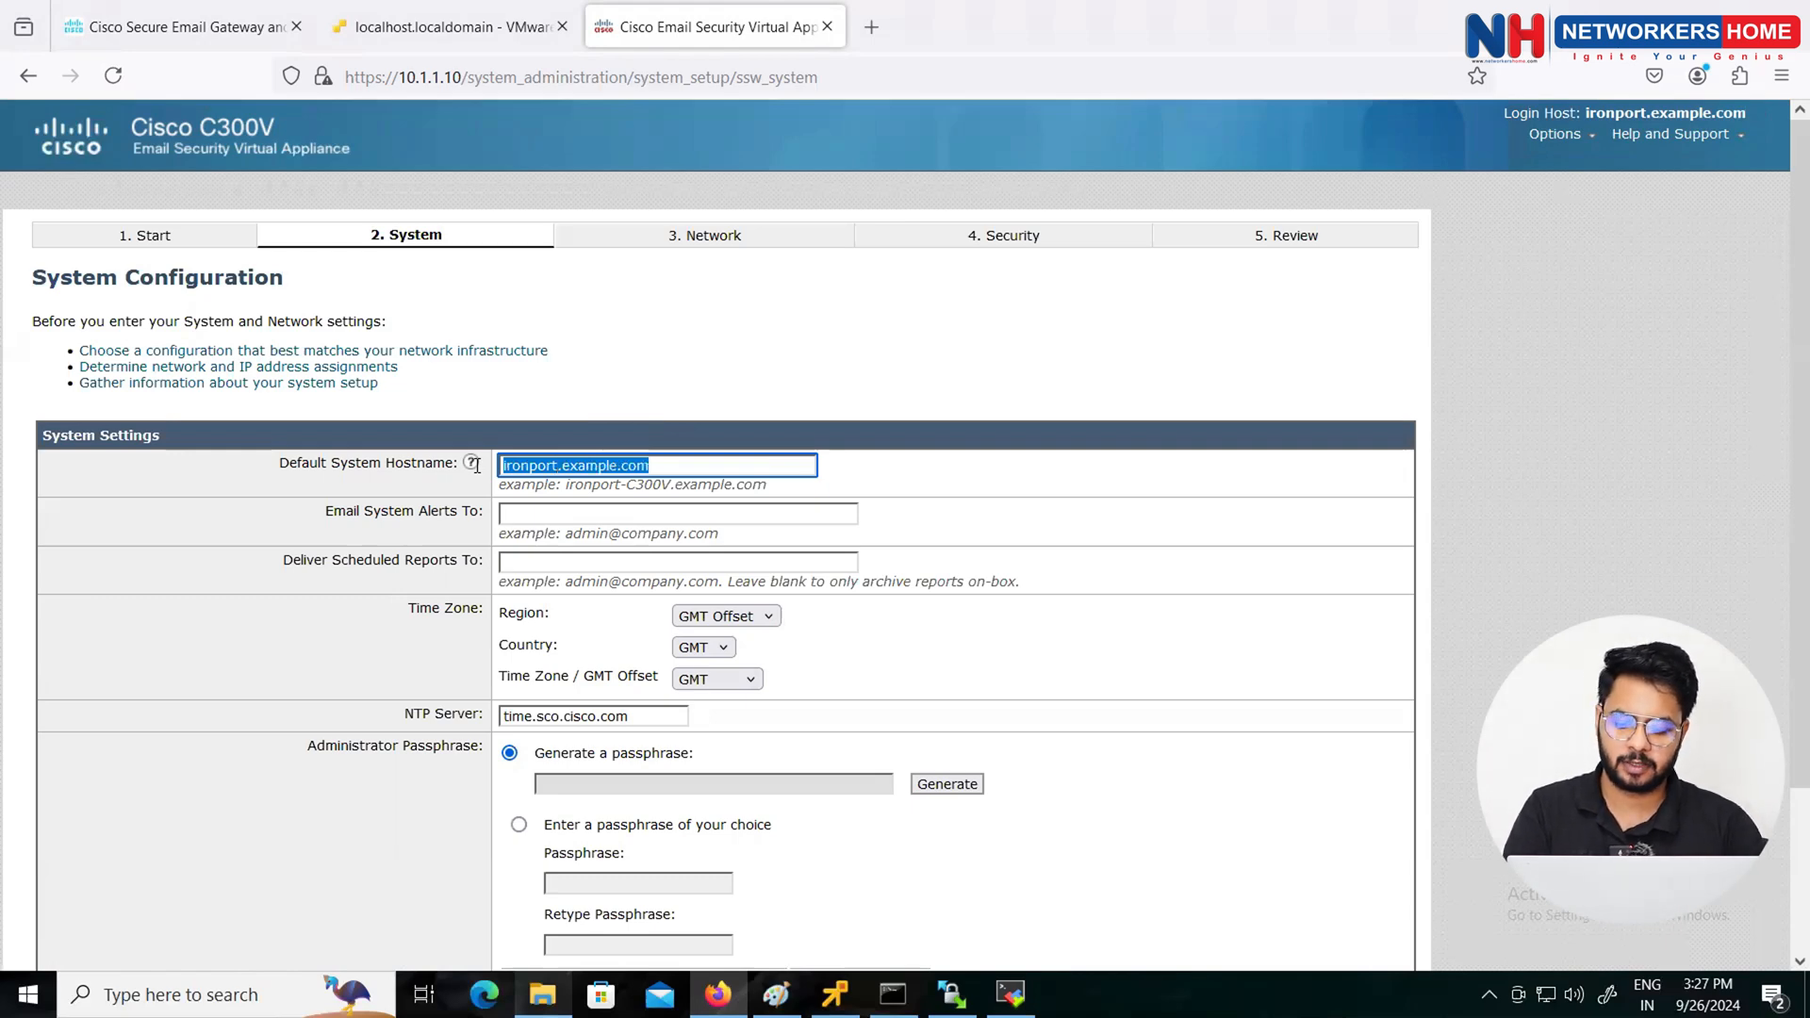
text(esa)
key(Down)
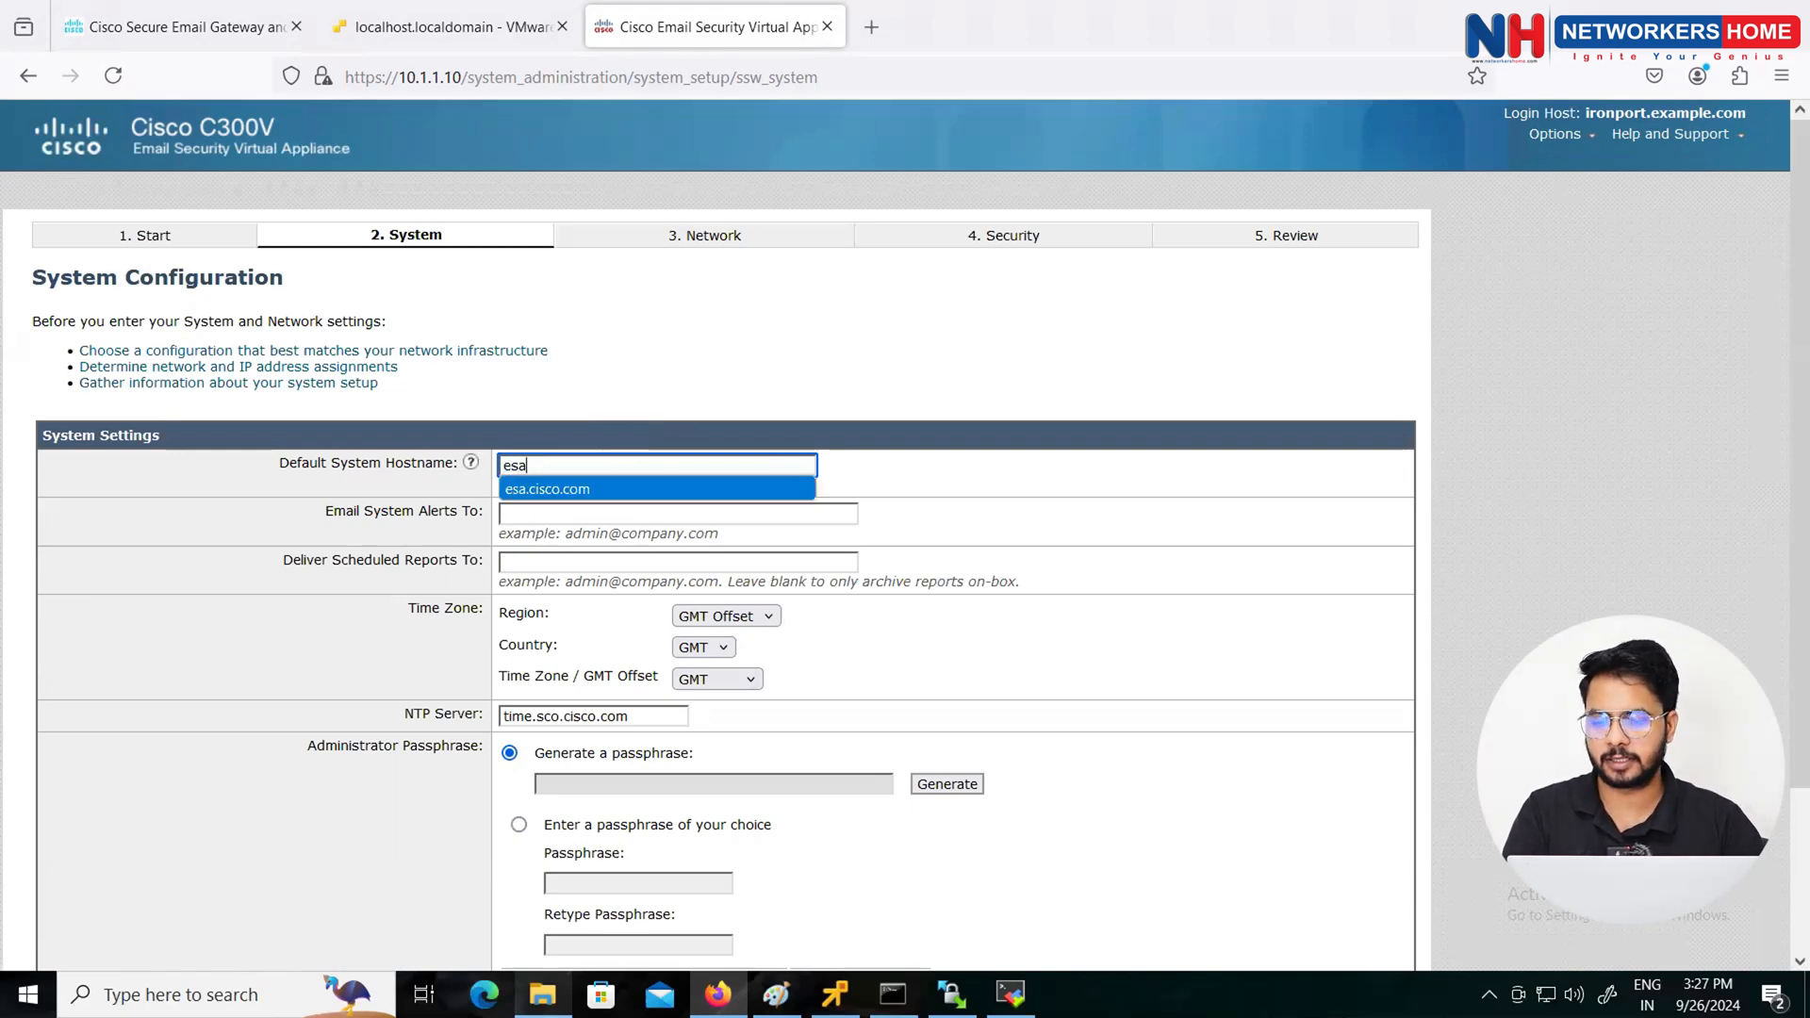
key(Return)
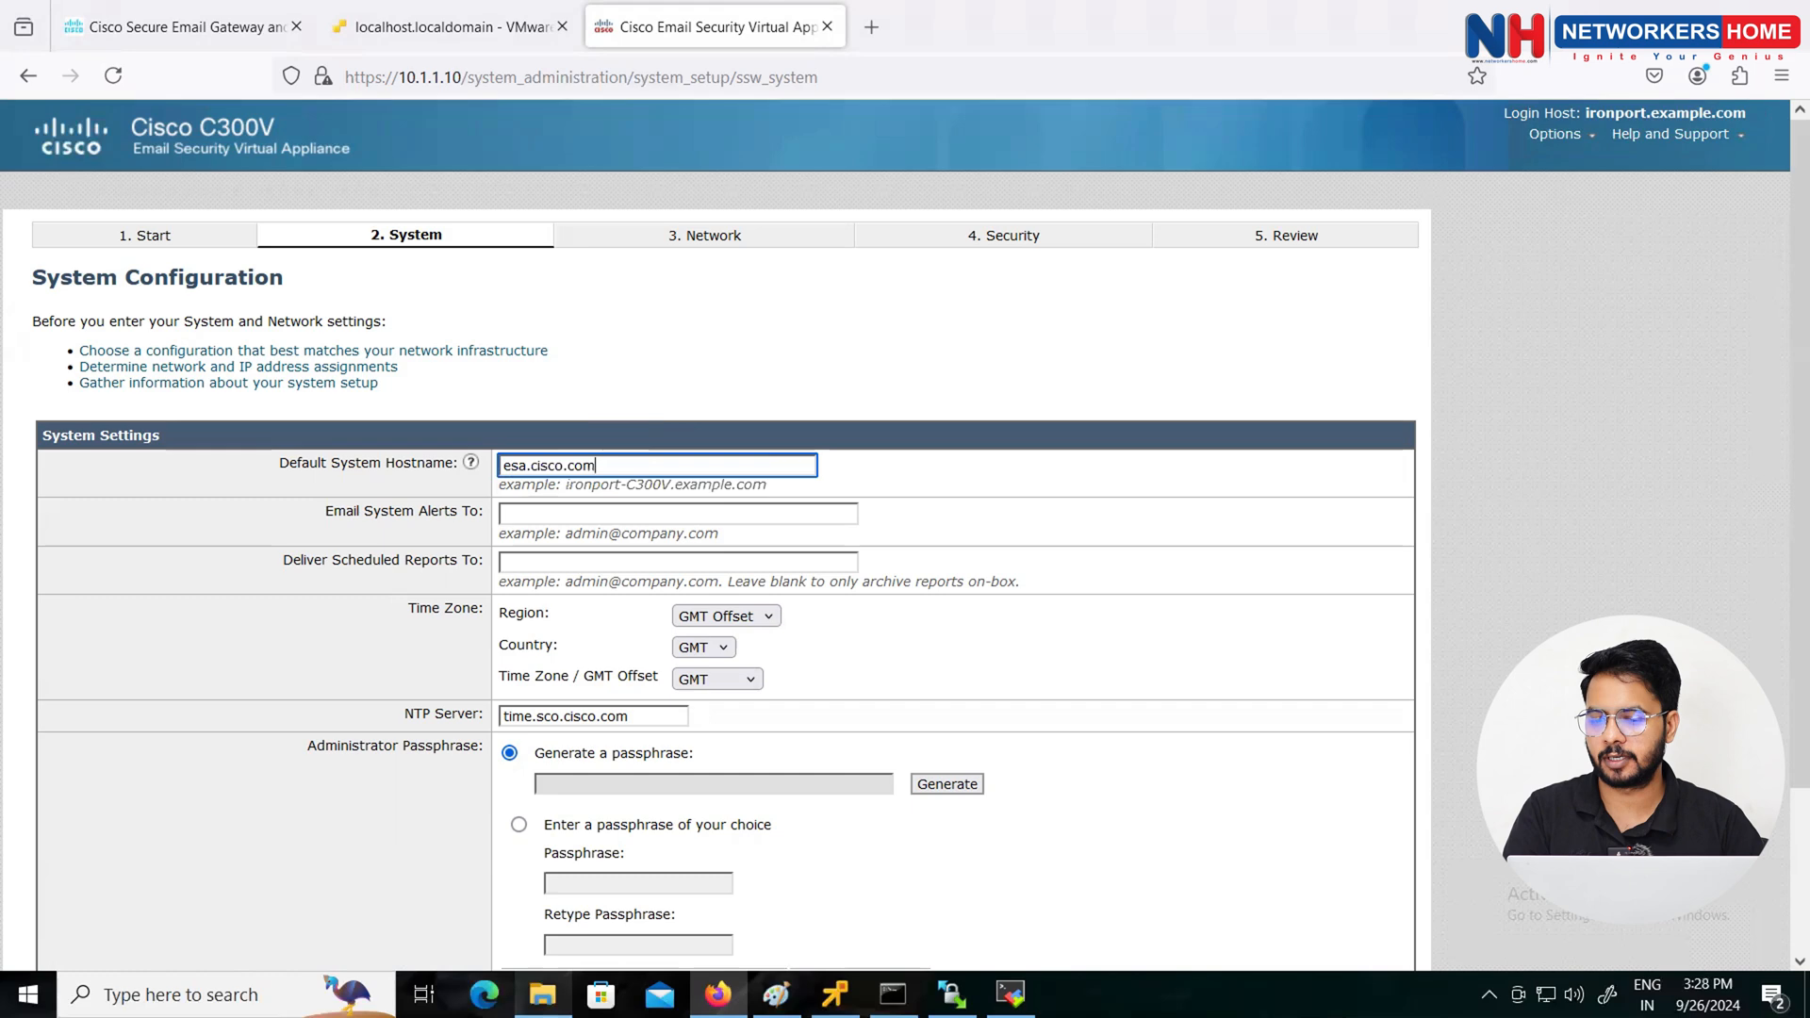
Step: Enter the administrator's e-mail address for system alerts and scheduled reports
click(543, 513)
text(ajay)
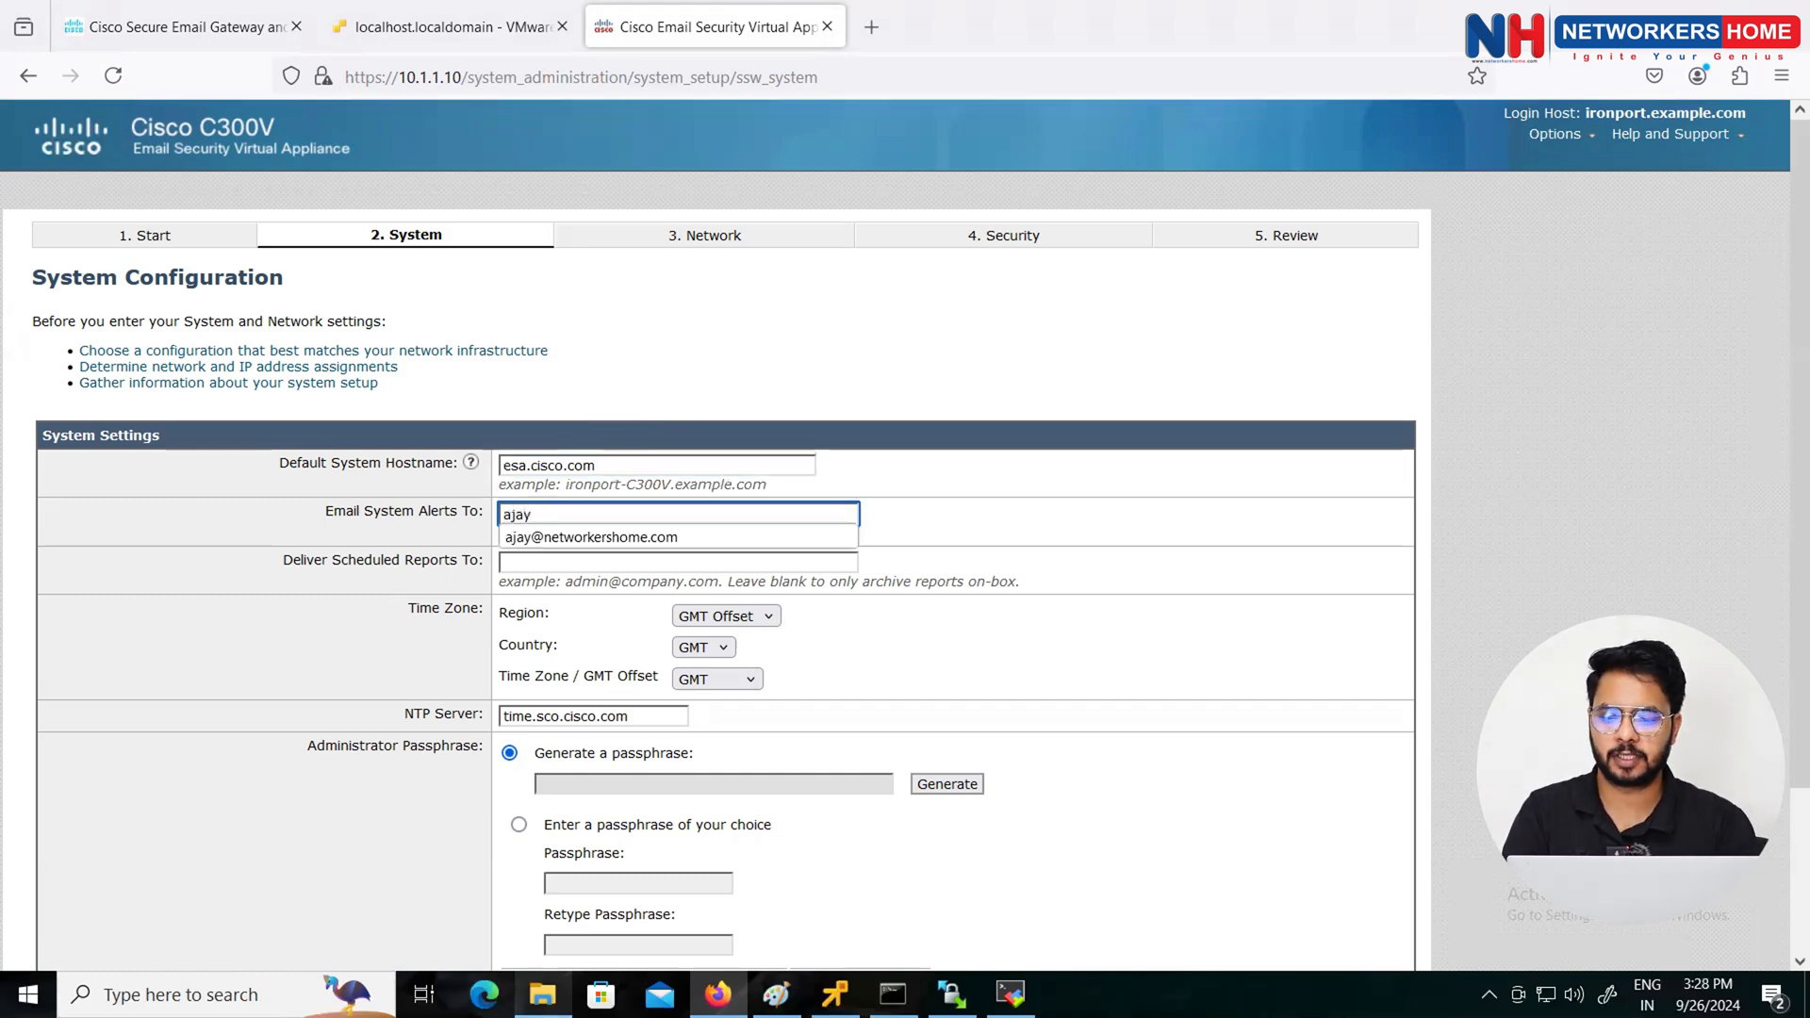
key(BackSpace)
key(BackSpace)
key(BackSpace)
key(BackSpace)
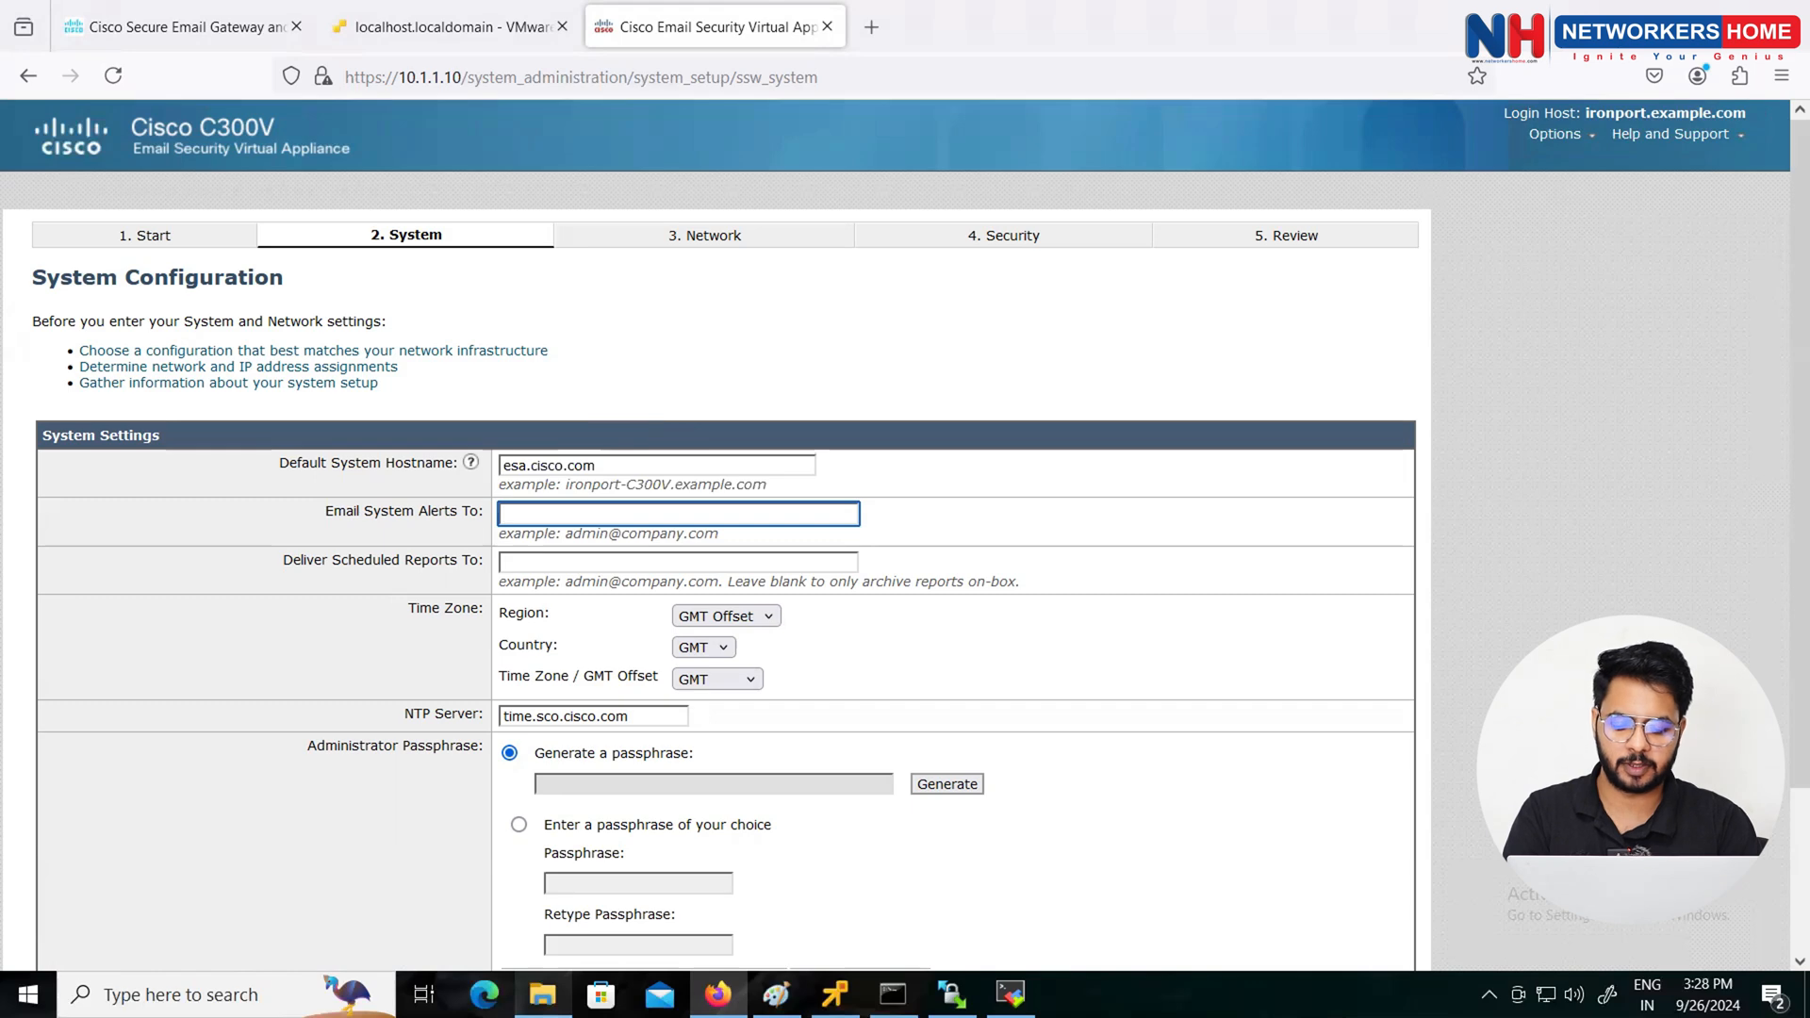
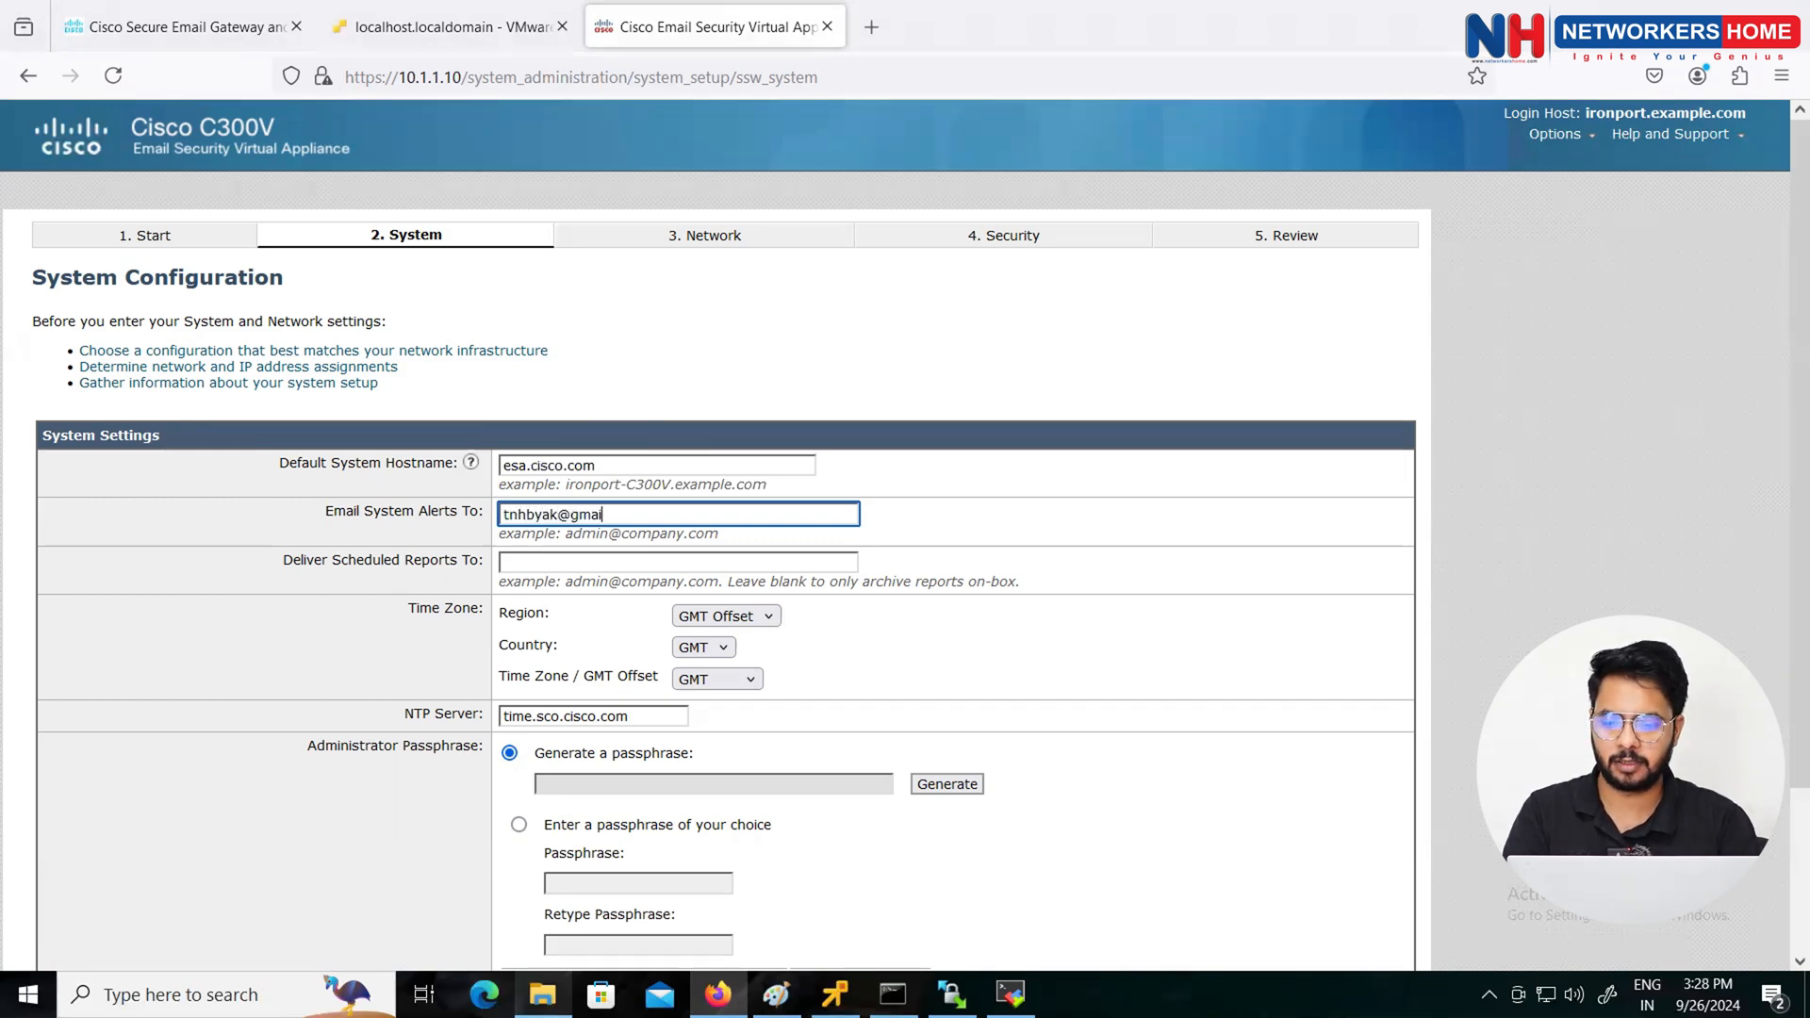
click(624, 558)
text(tnh)
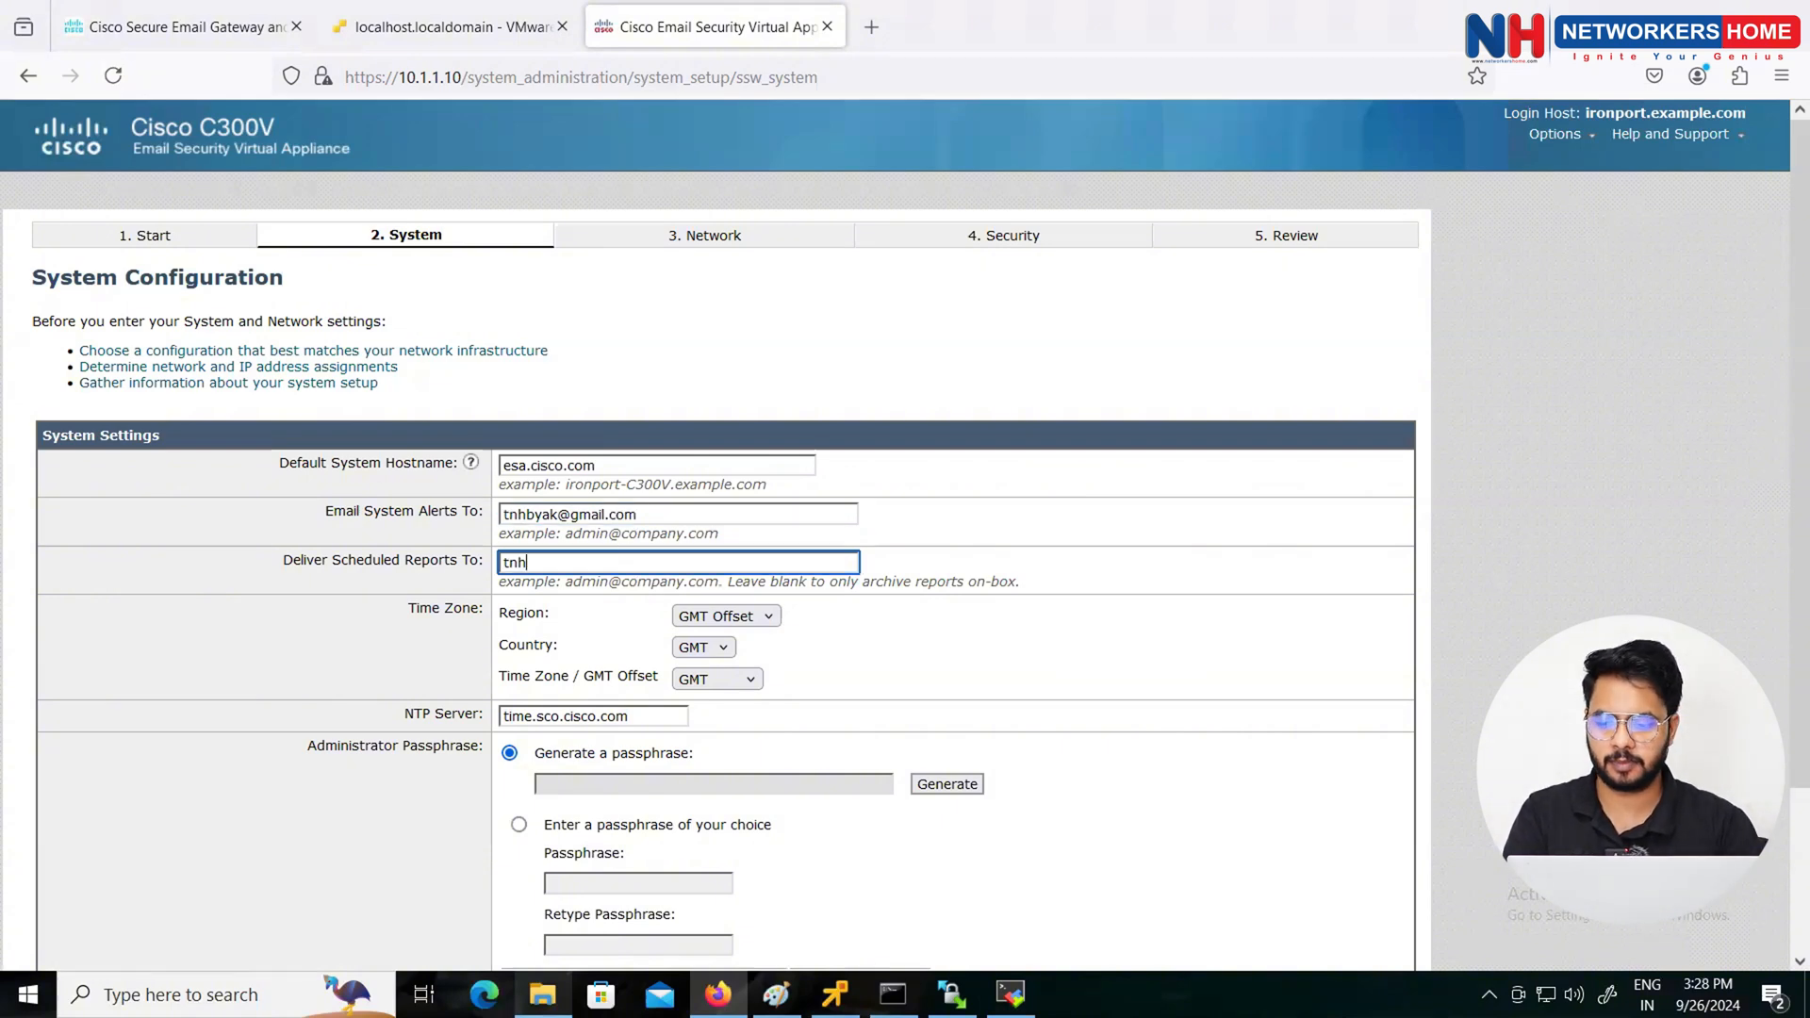
key(BackSpace)
key(BackSpace)
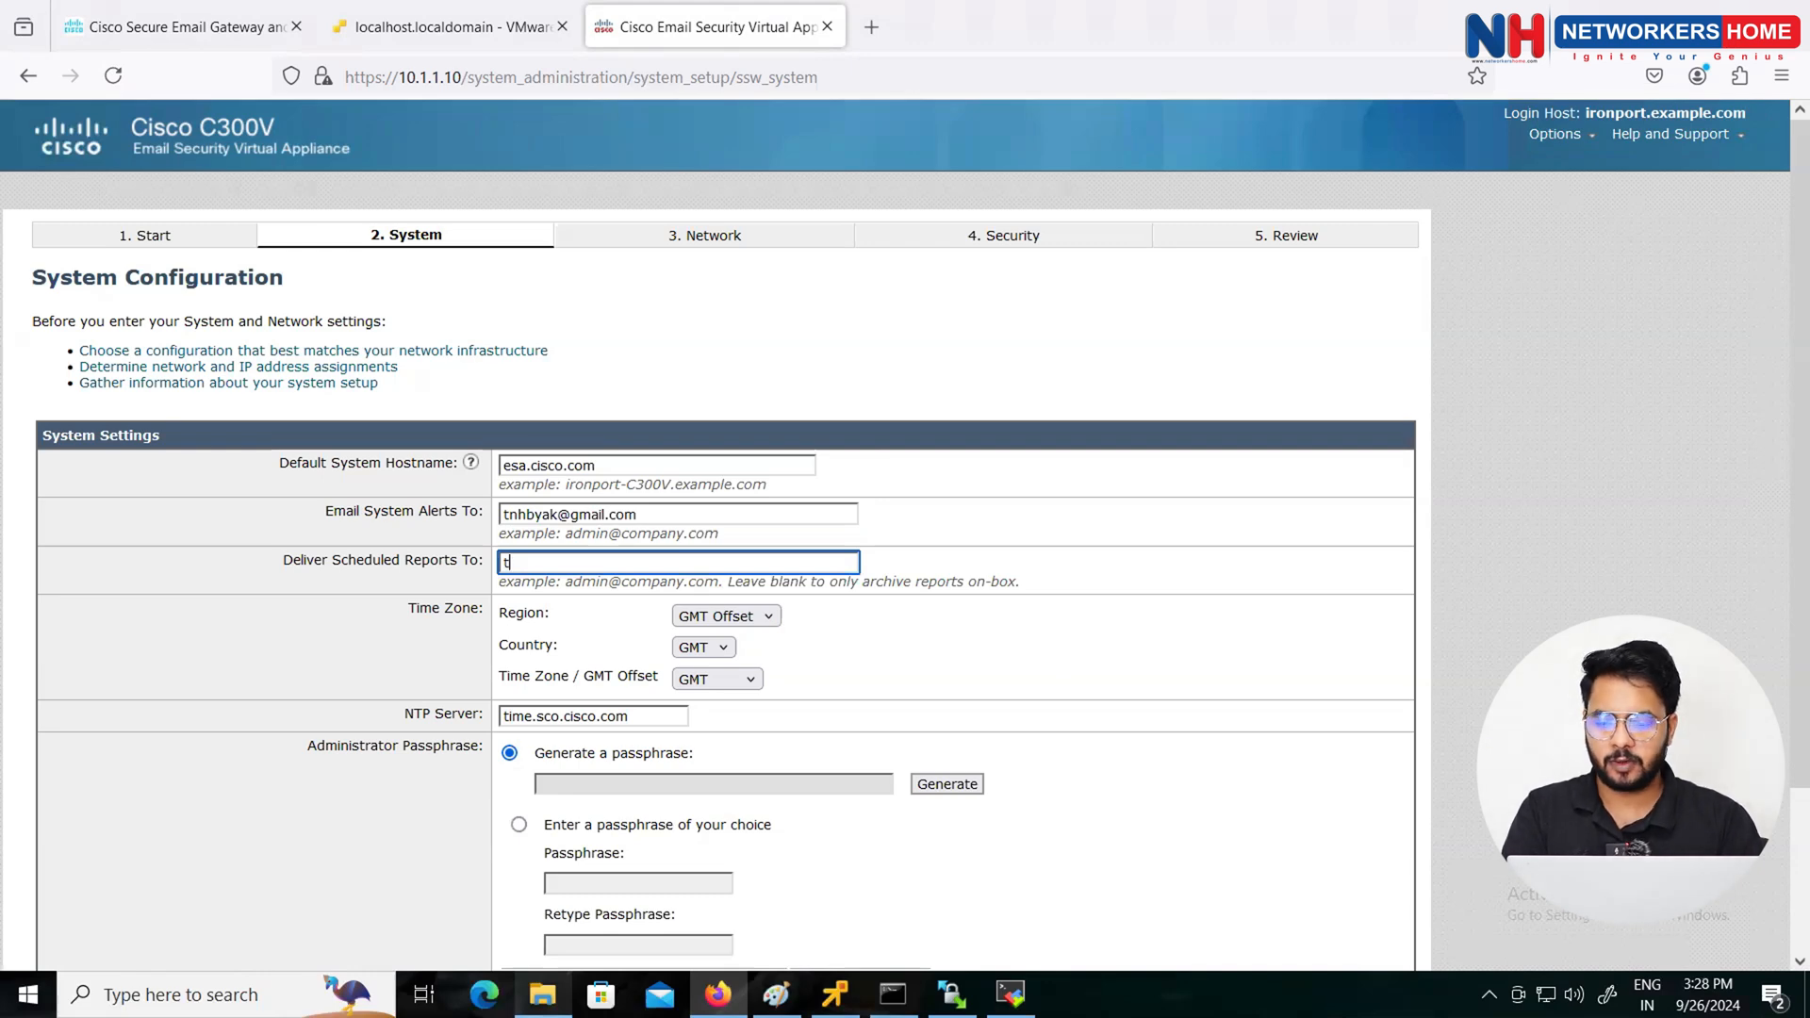
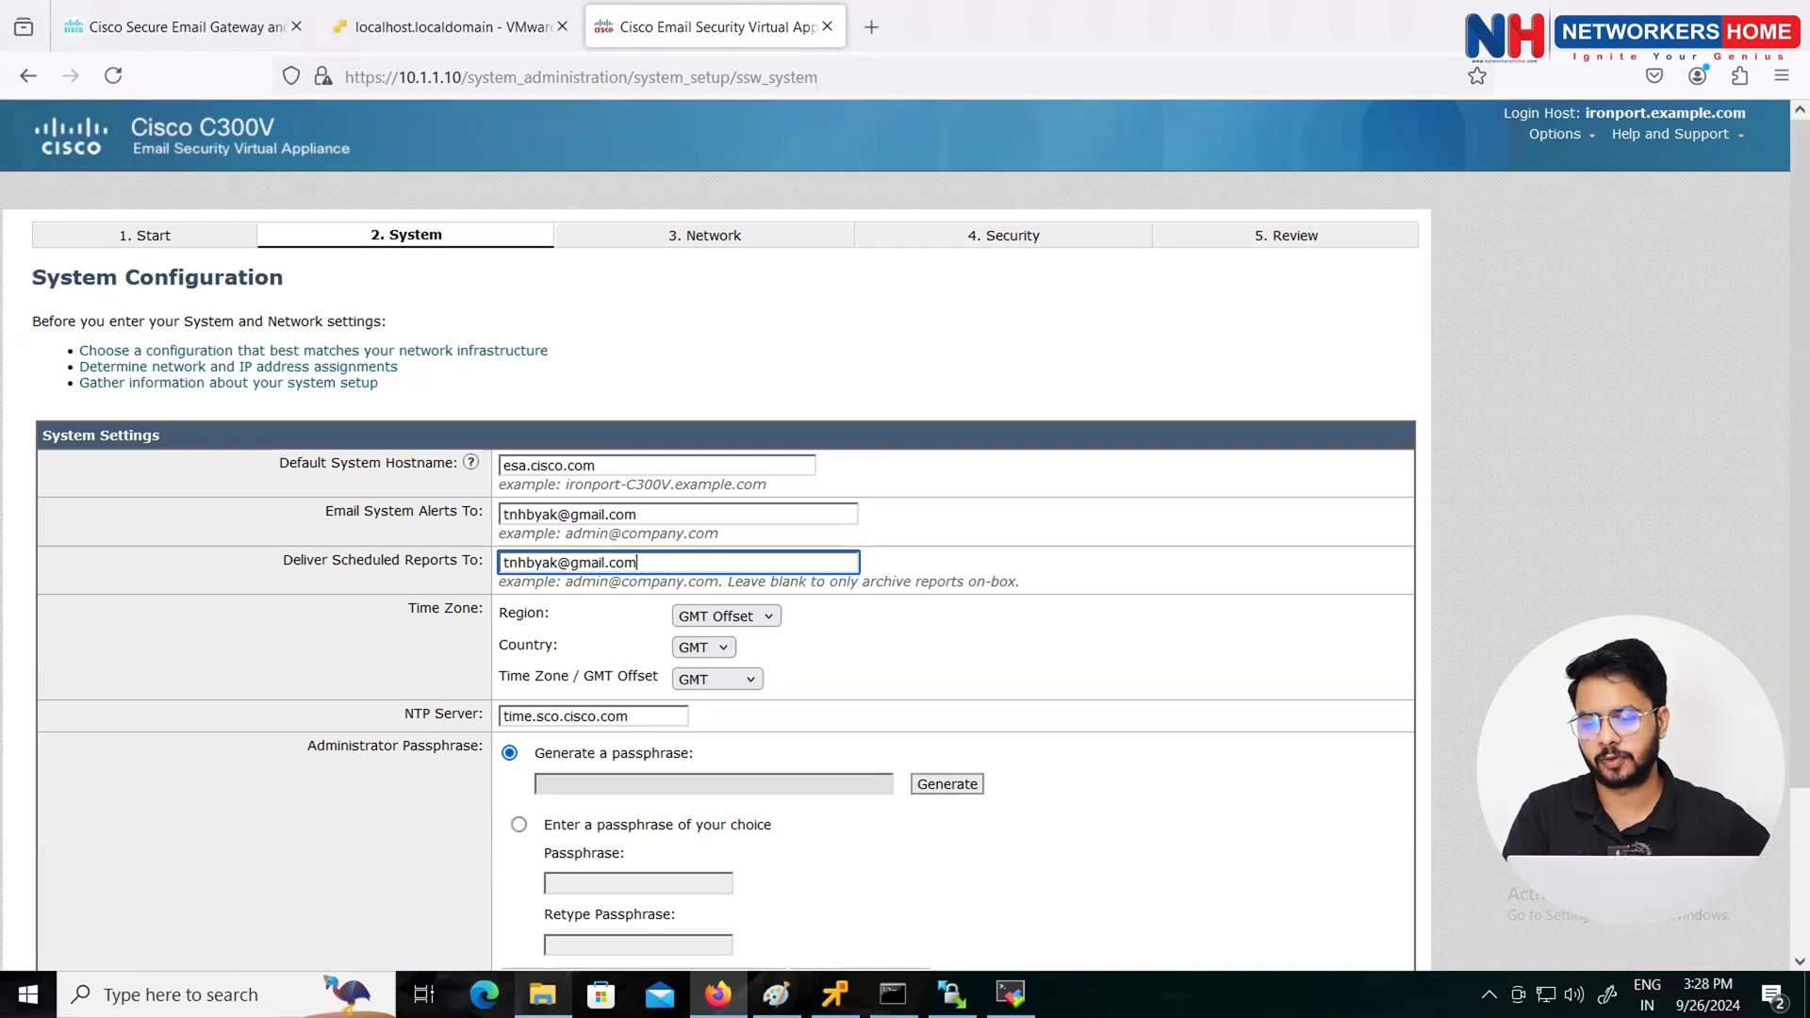
Step: Set the time zone region to Asia and country to India (Kolkata)
click(716, 648)
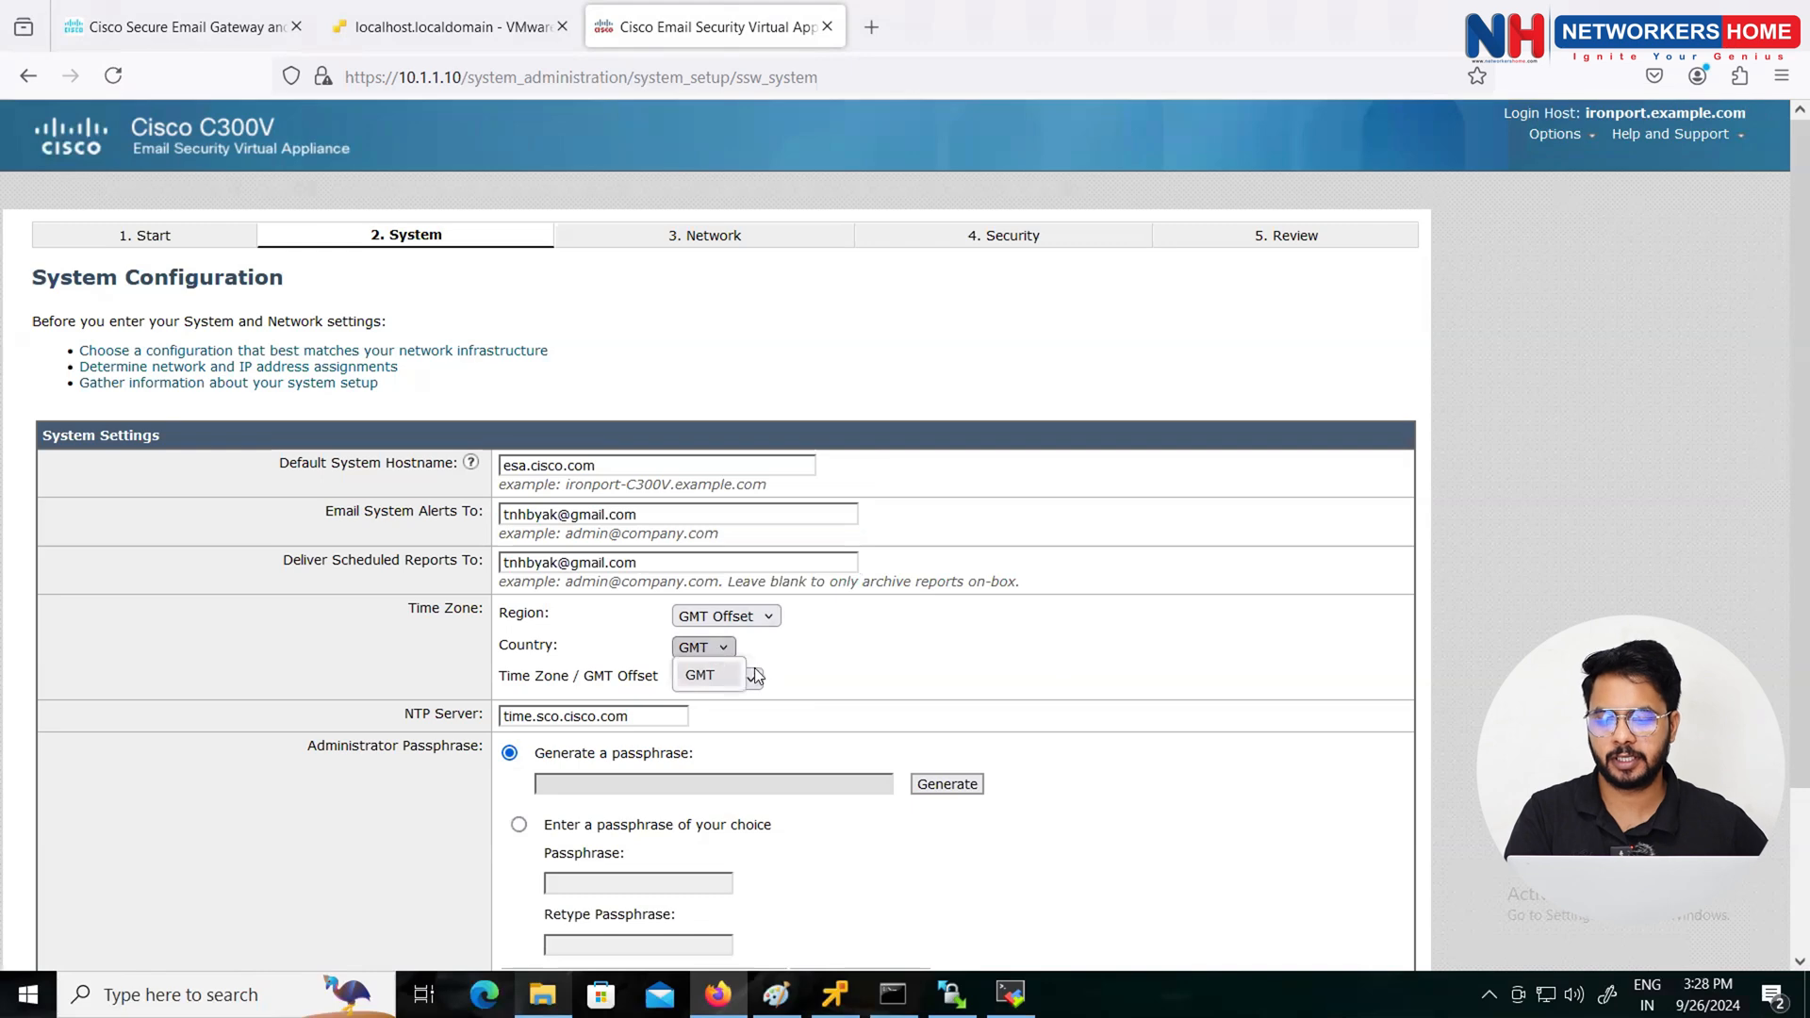
click(728, 675)
click(728, 677)
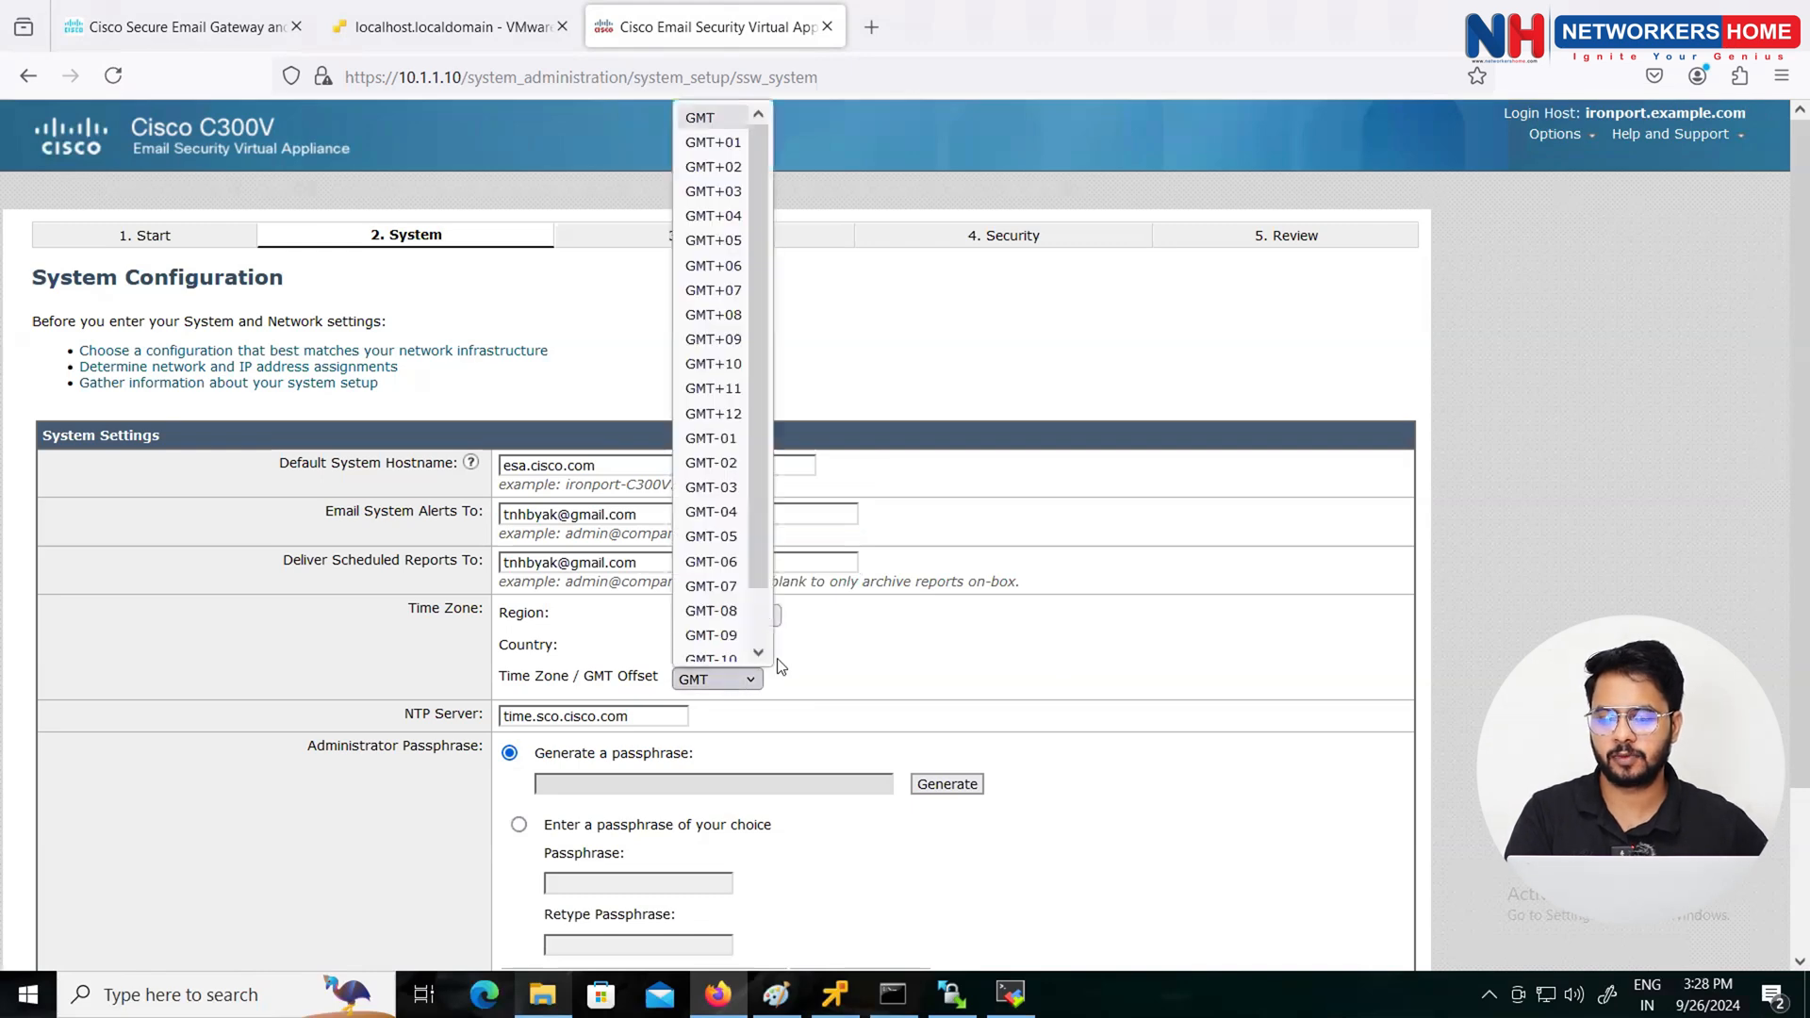
click(781, 667)
click(724, 616)
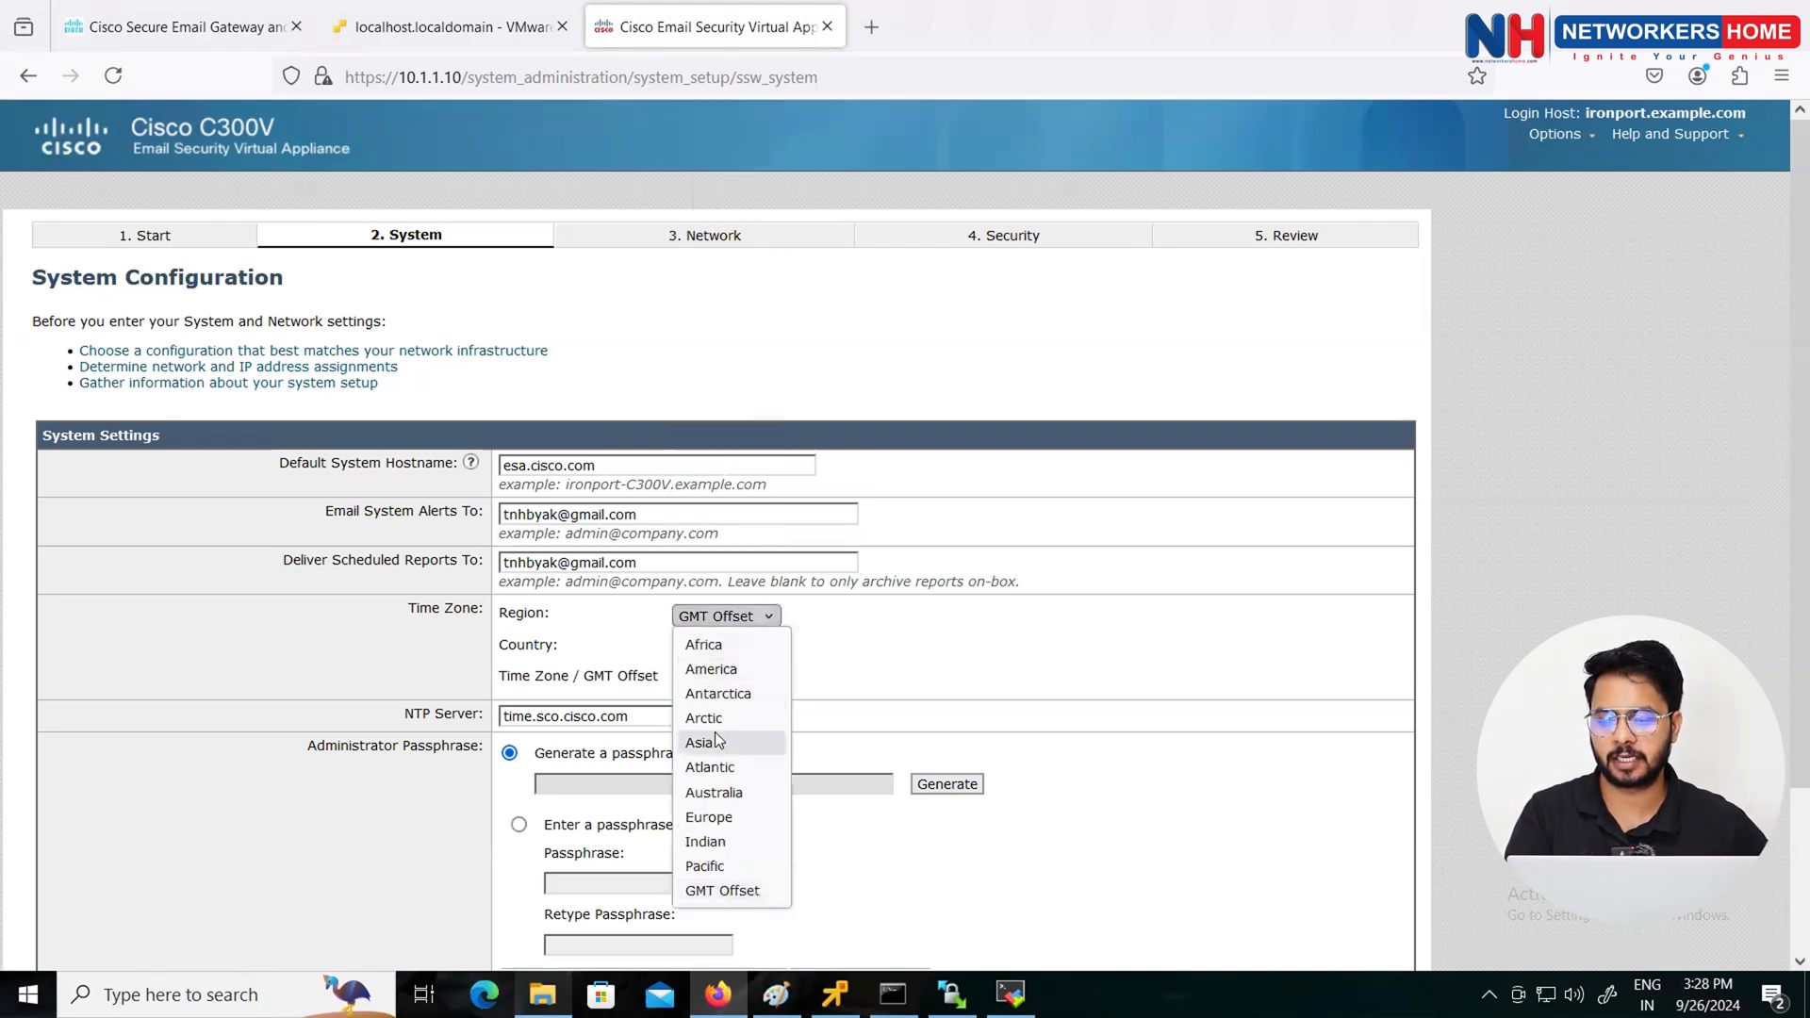
click(716, 742)
click(709, 648)
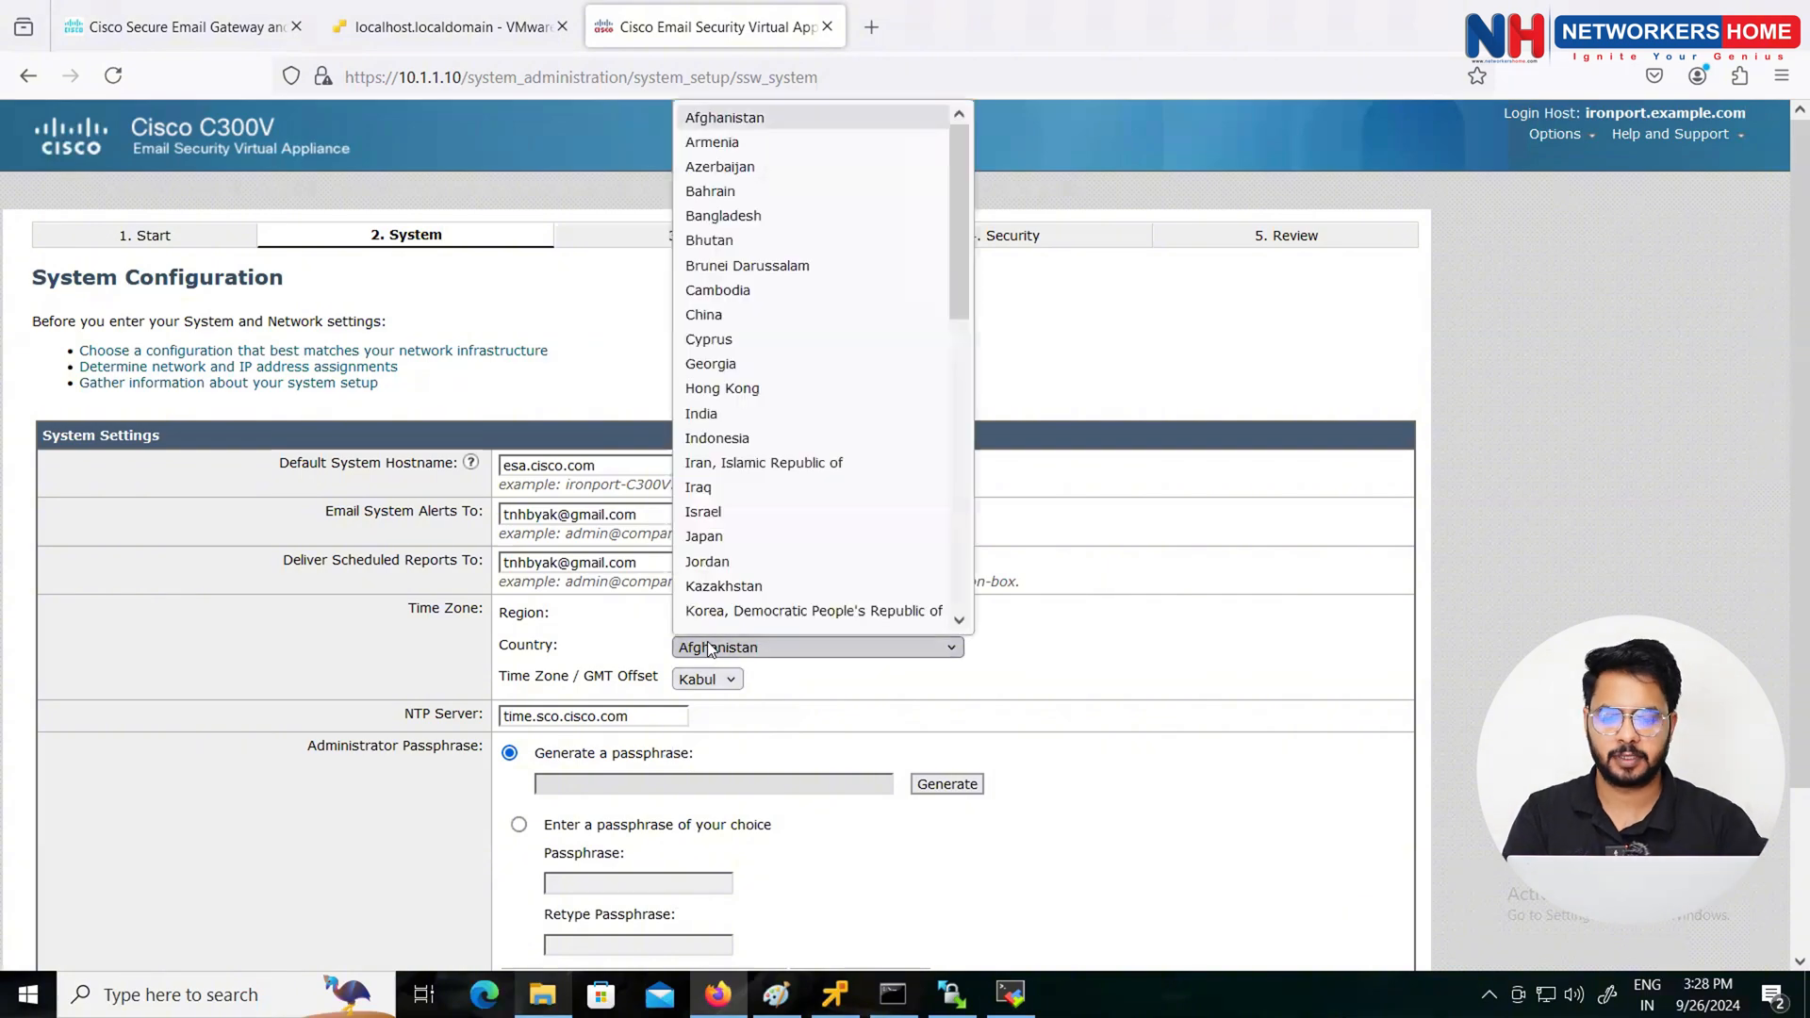
key(i)
key(Return)
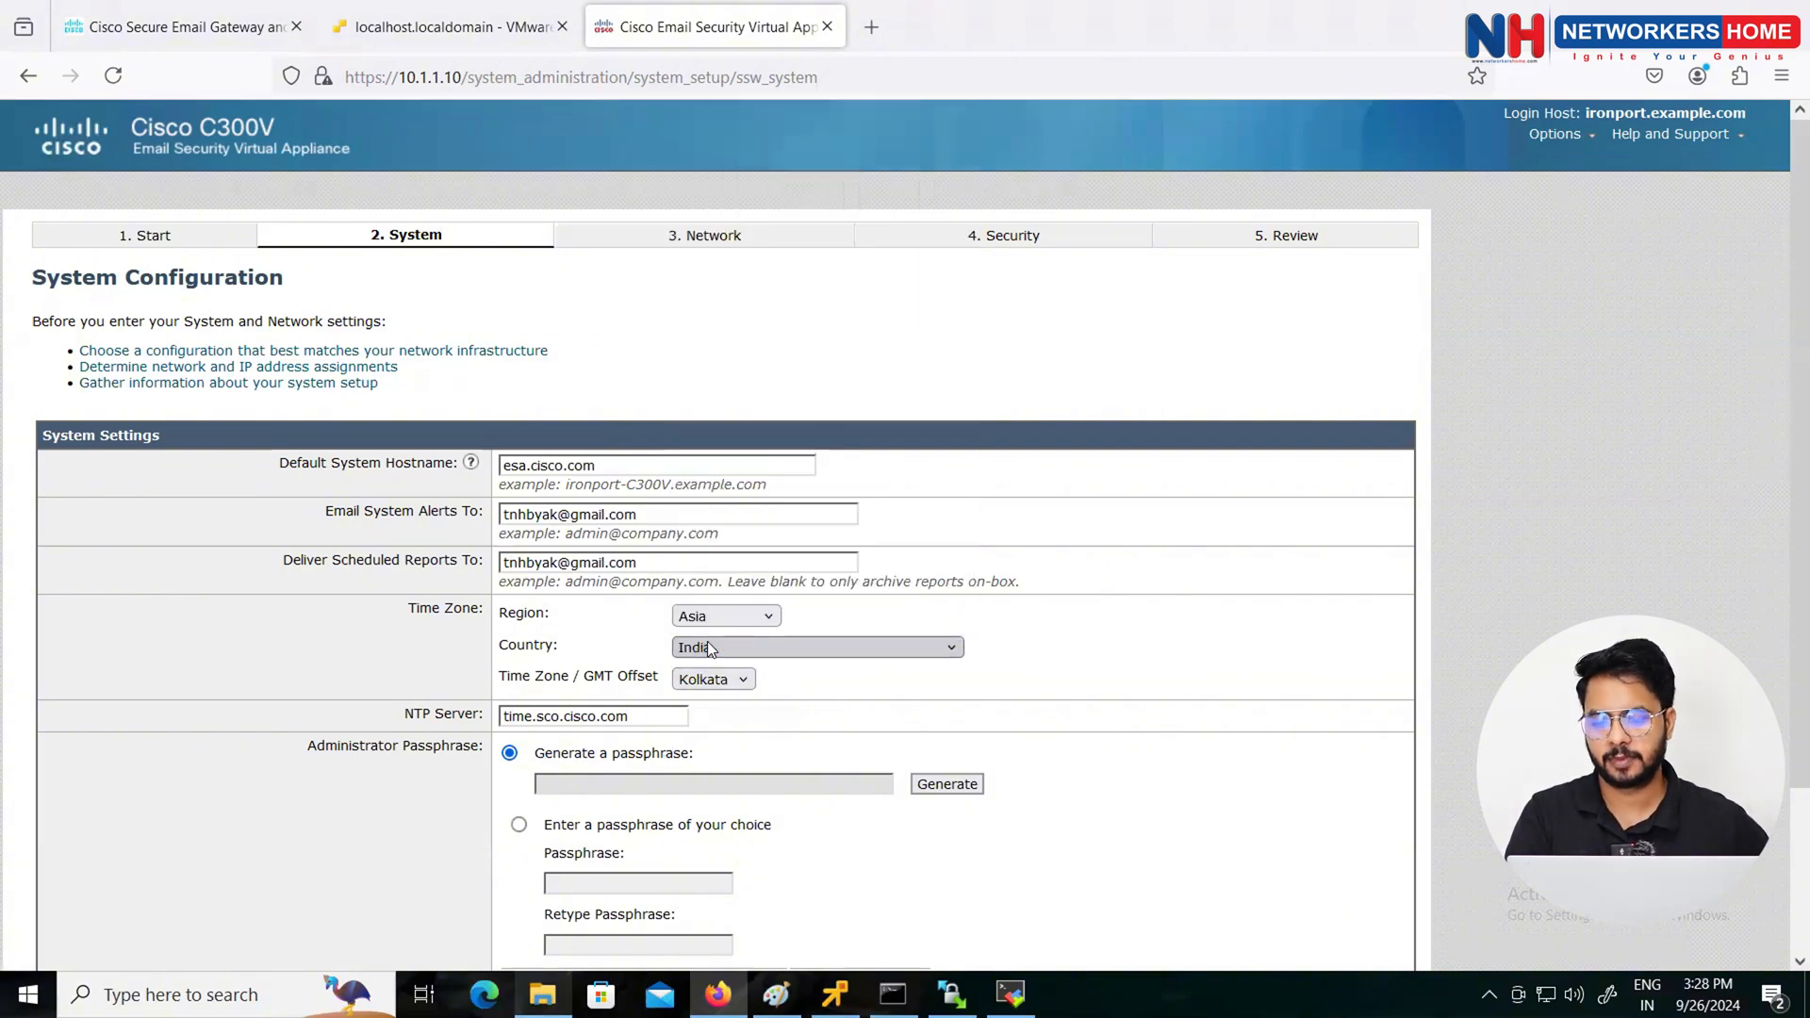
Step: Choose a custom administrator passphrase, enter and confirm it, submit, and decline Firefox's save prompt
scroll(733, 707, down, 3)
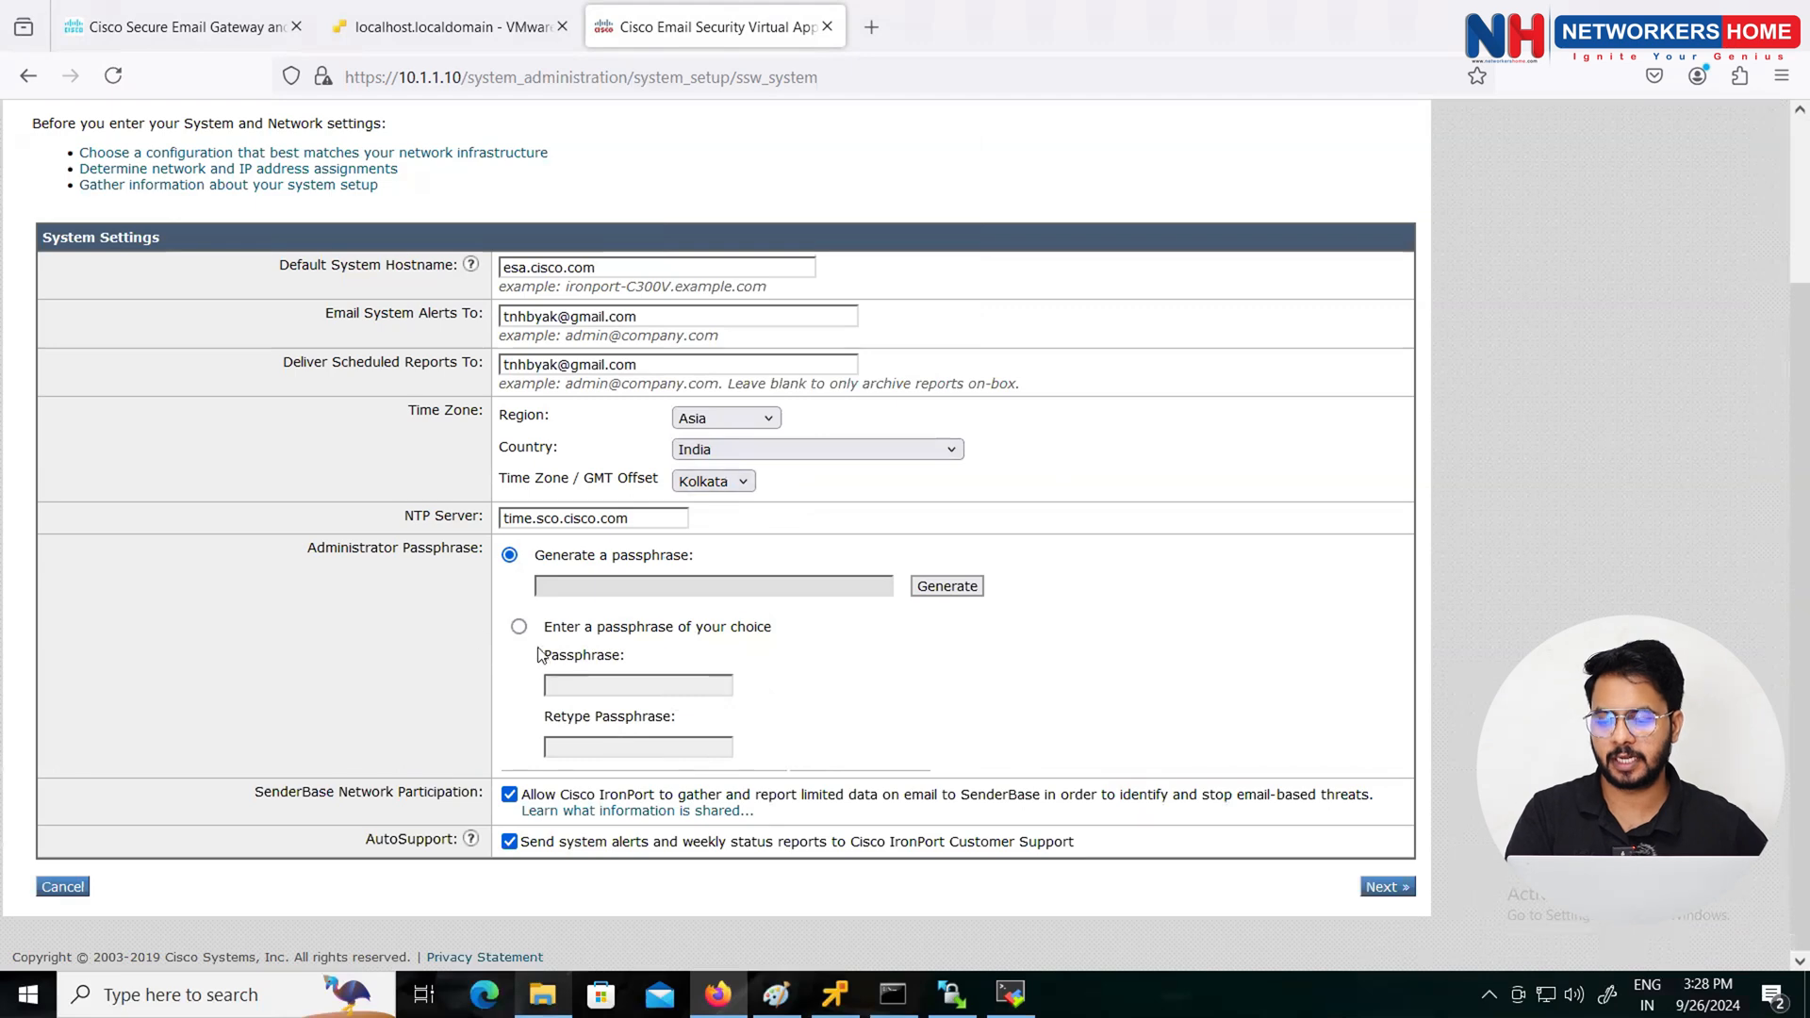
click(518, 626)
click(595, 685)
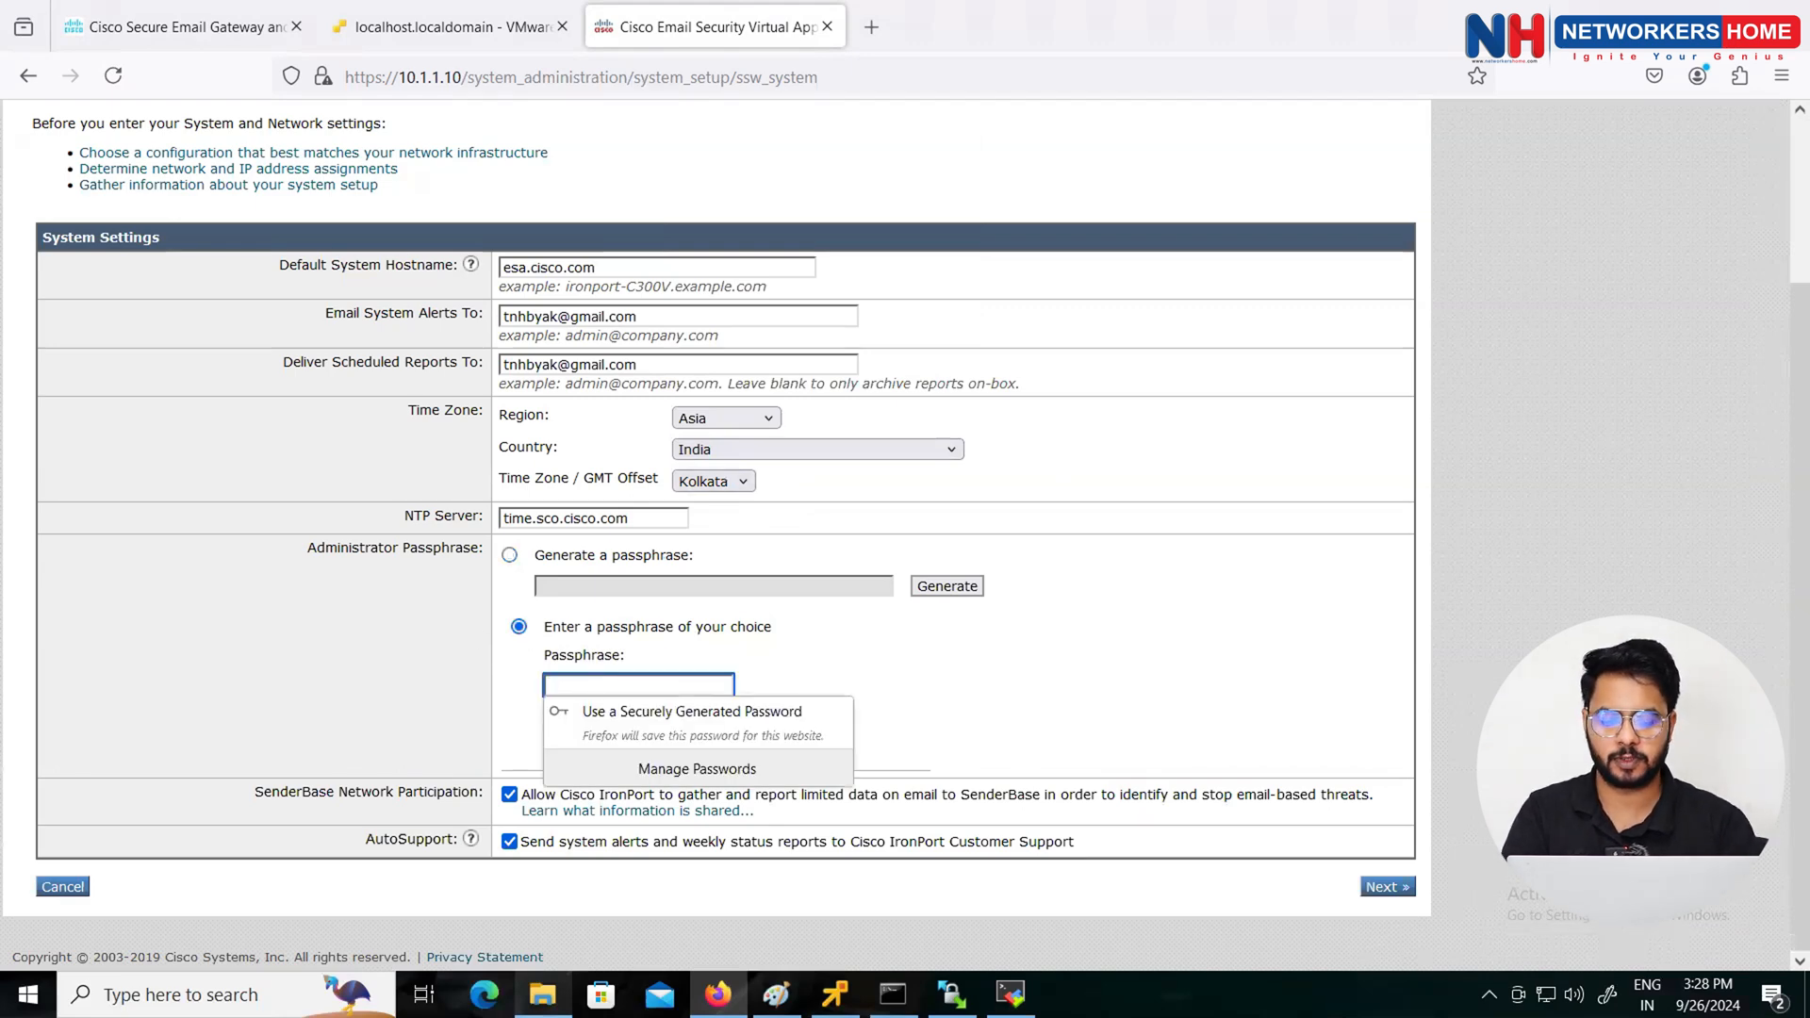
text(•••••••••)
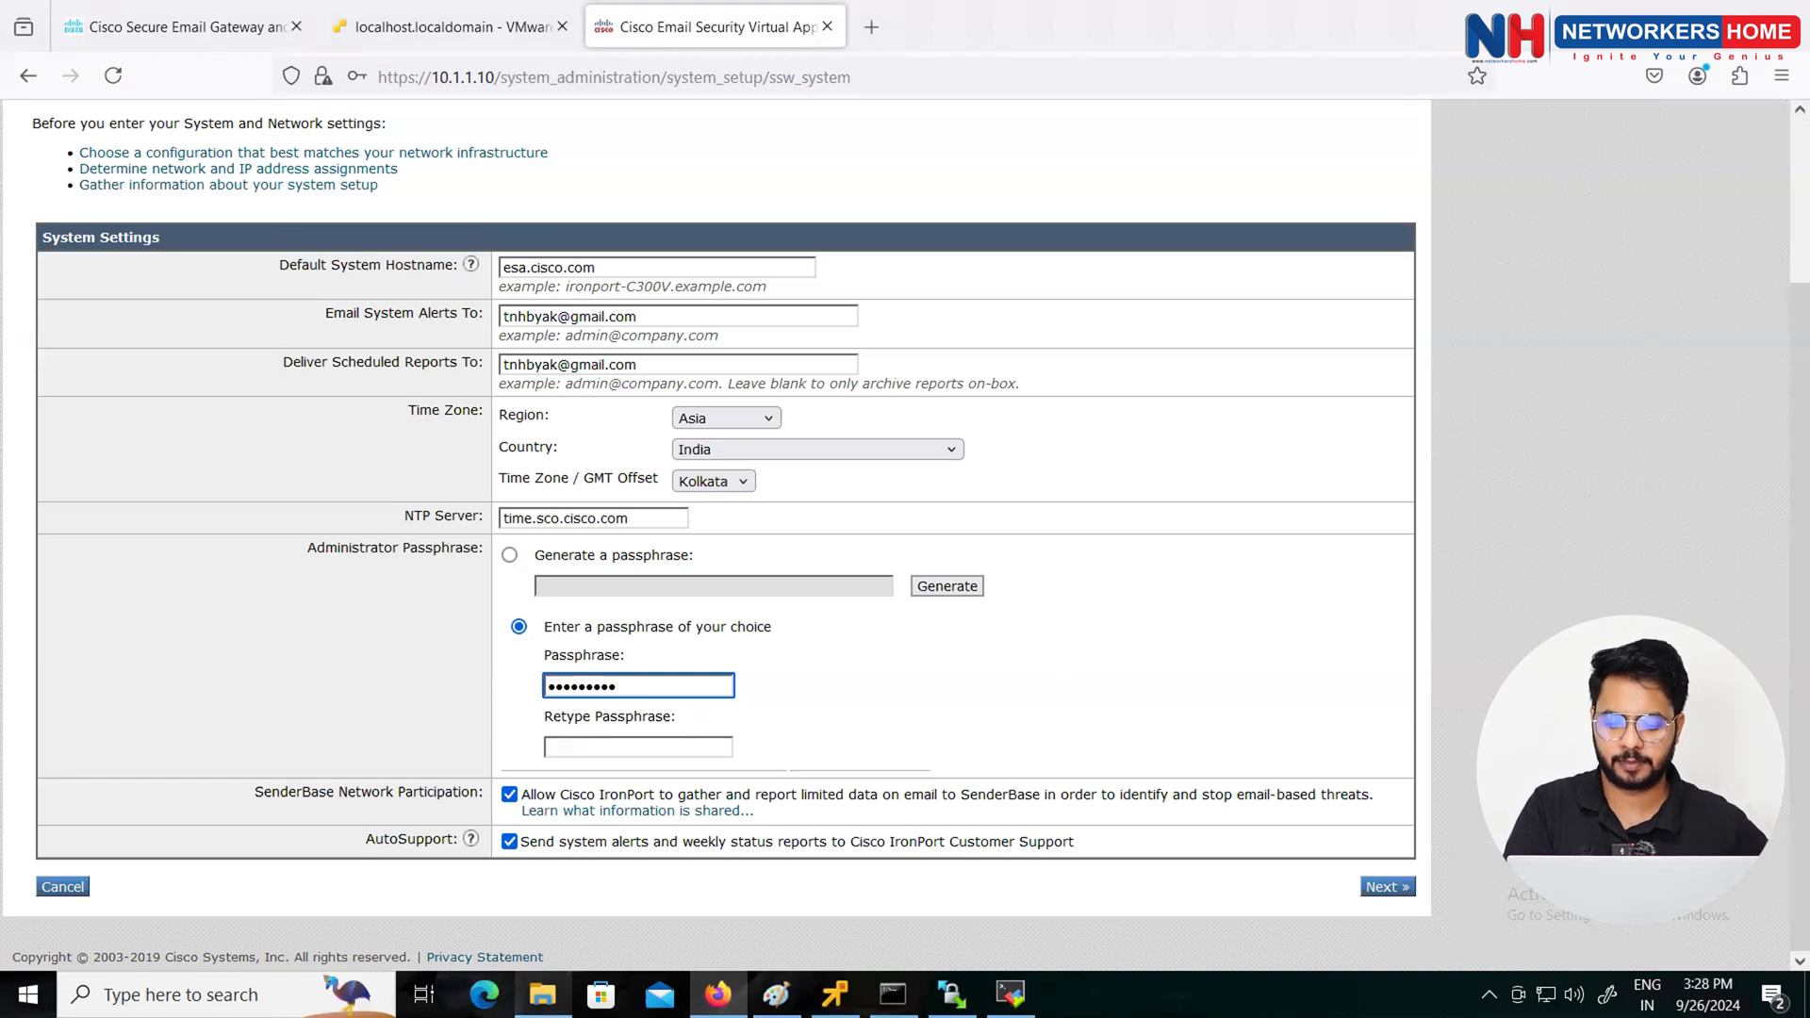
key(ctrl+a)
text(••••••••)
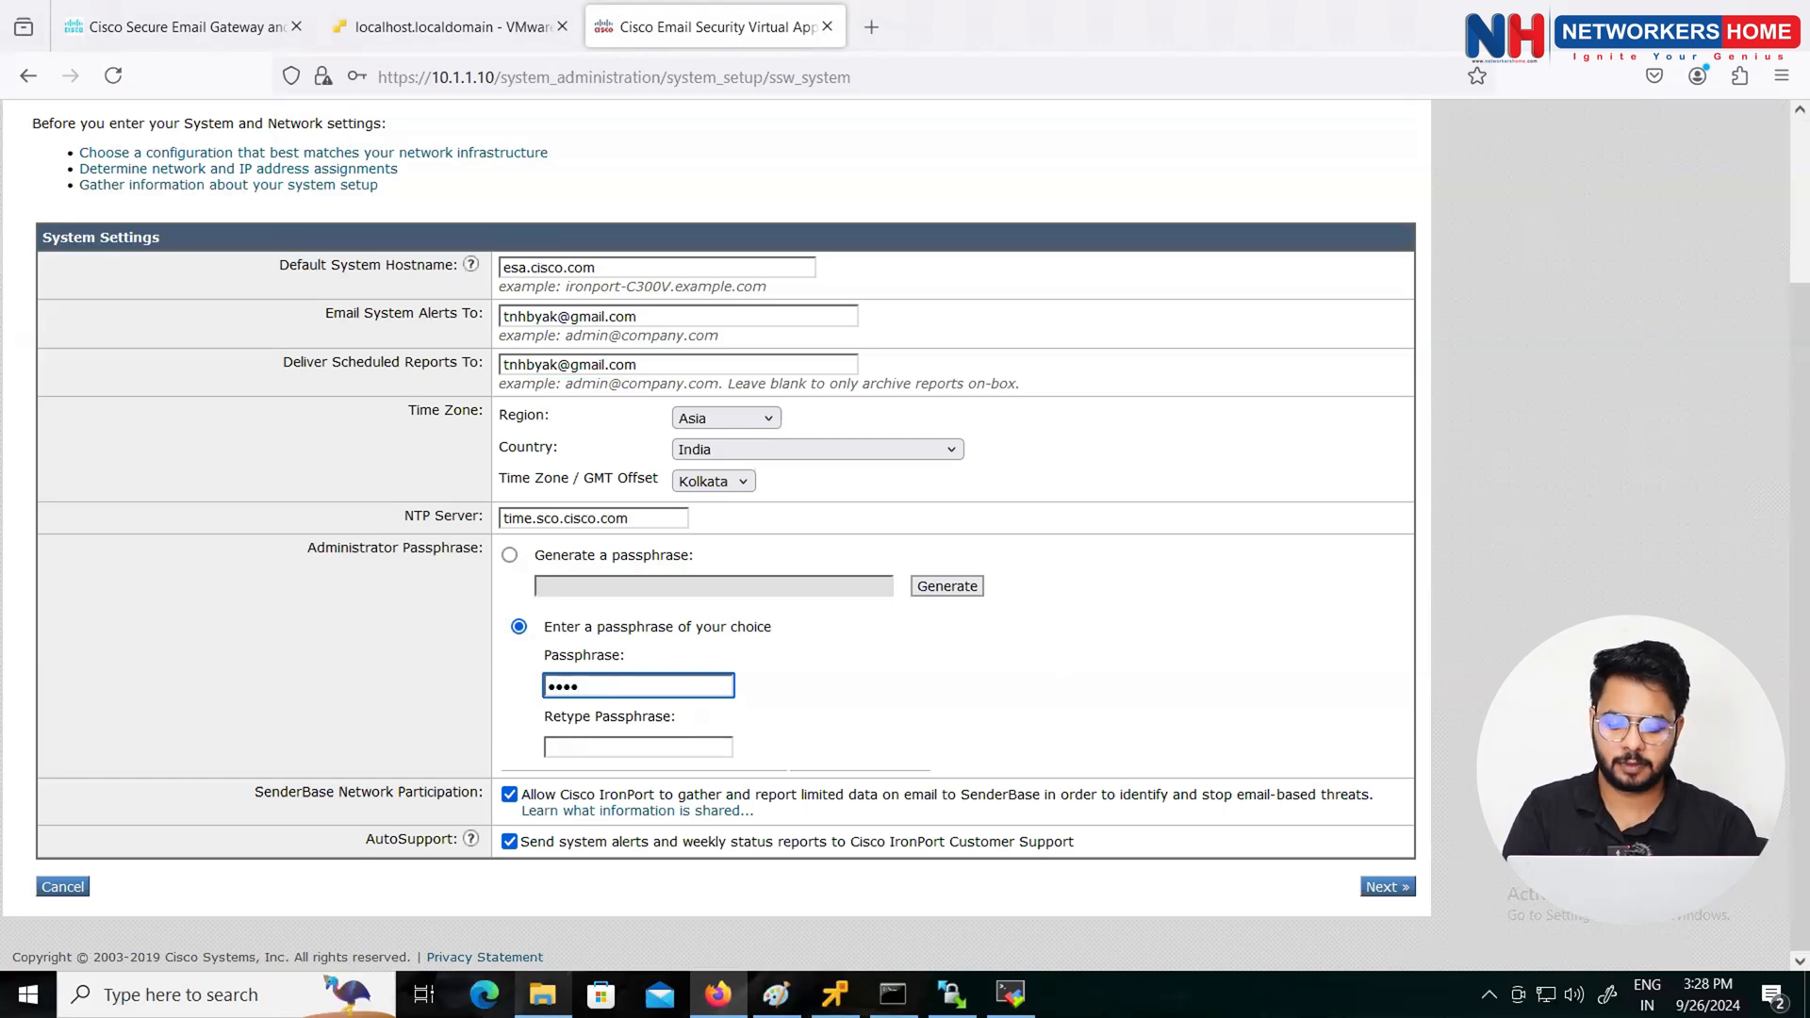
key(Tab)
text(•••••••)
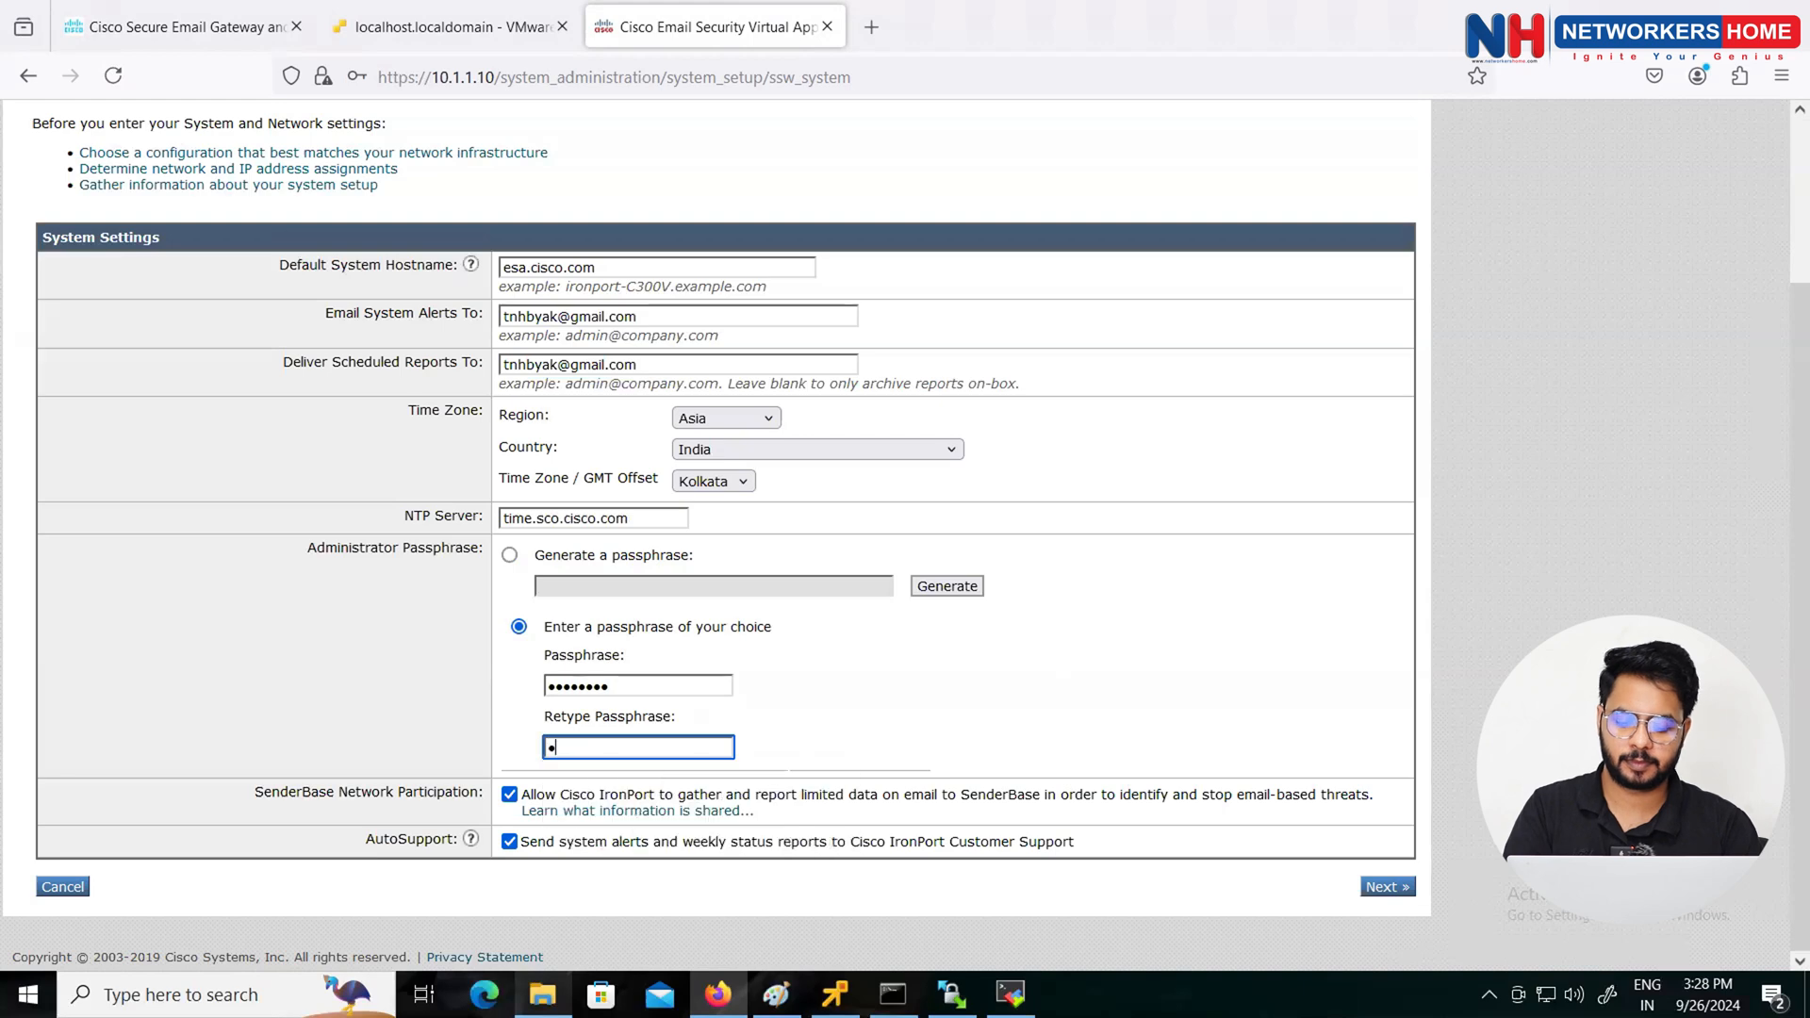
text(•)
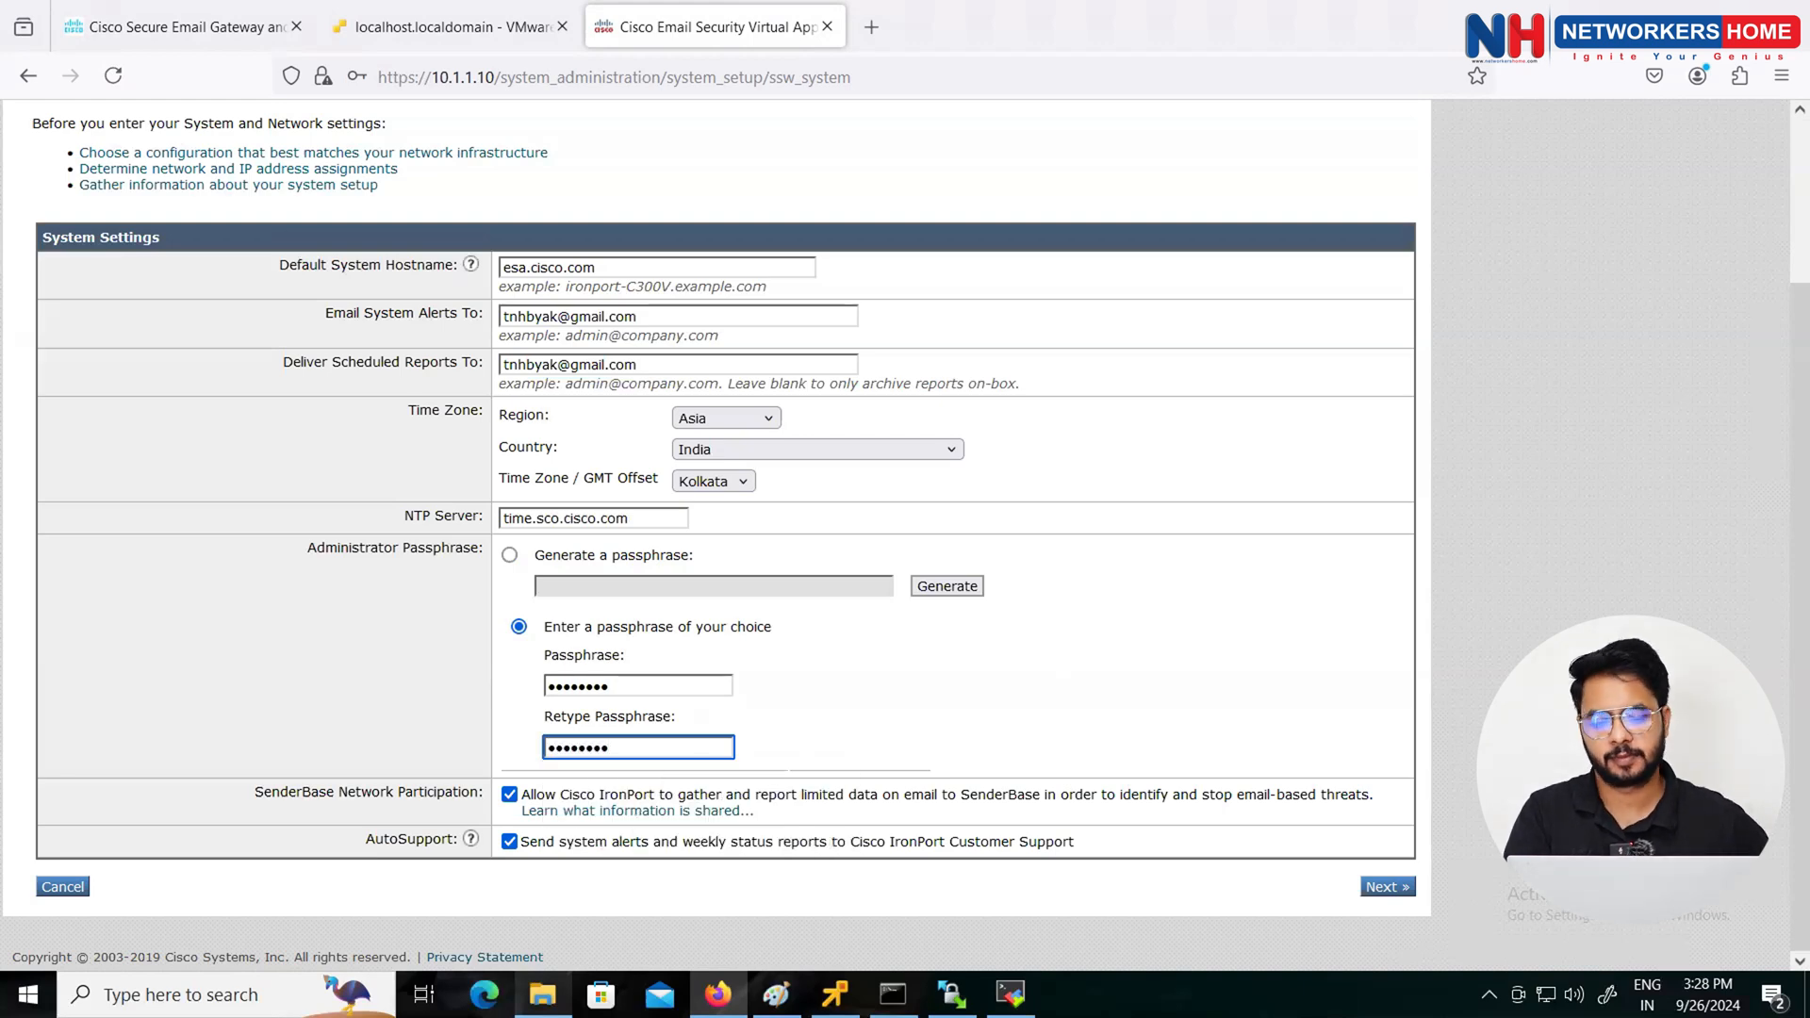
click(1382, 890)
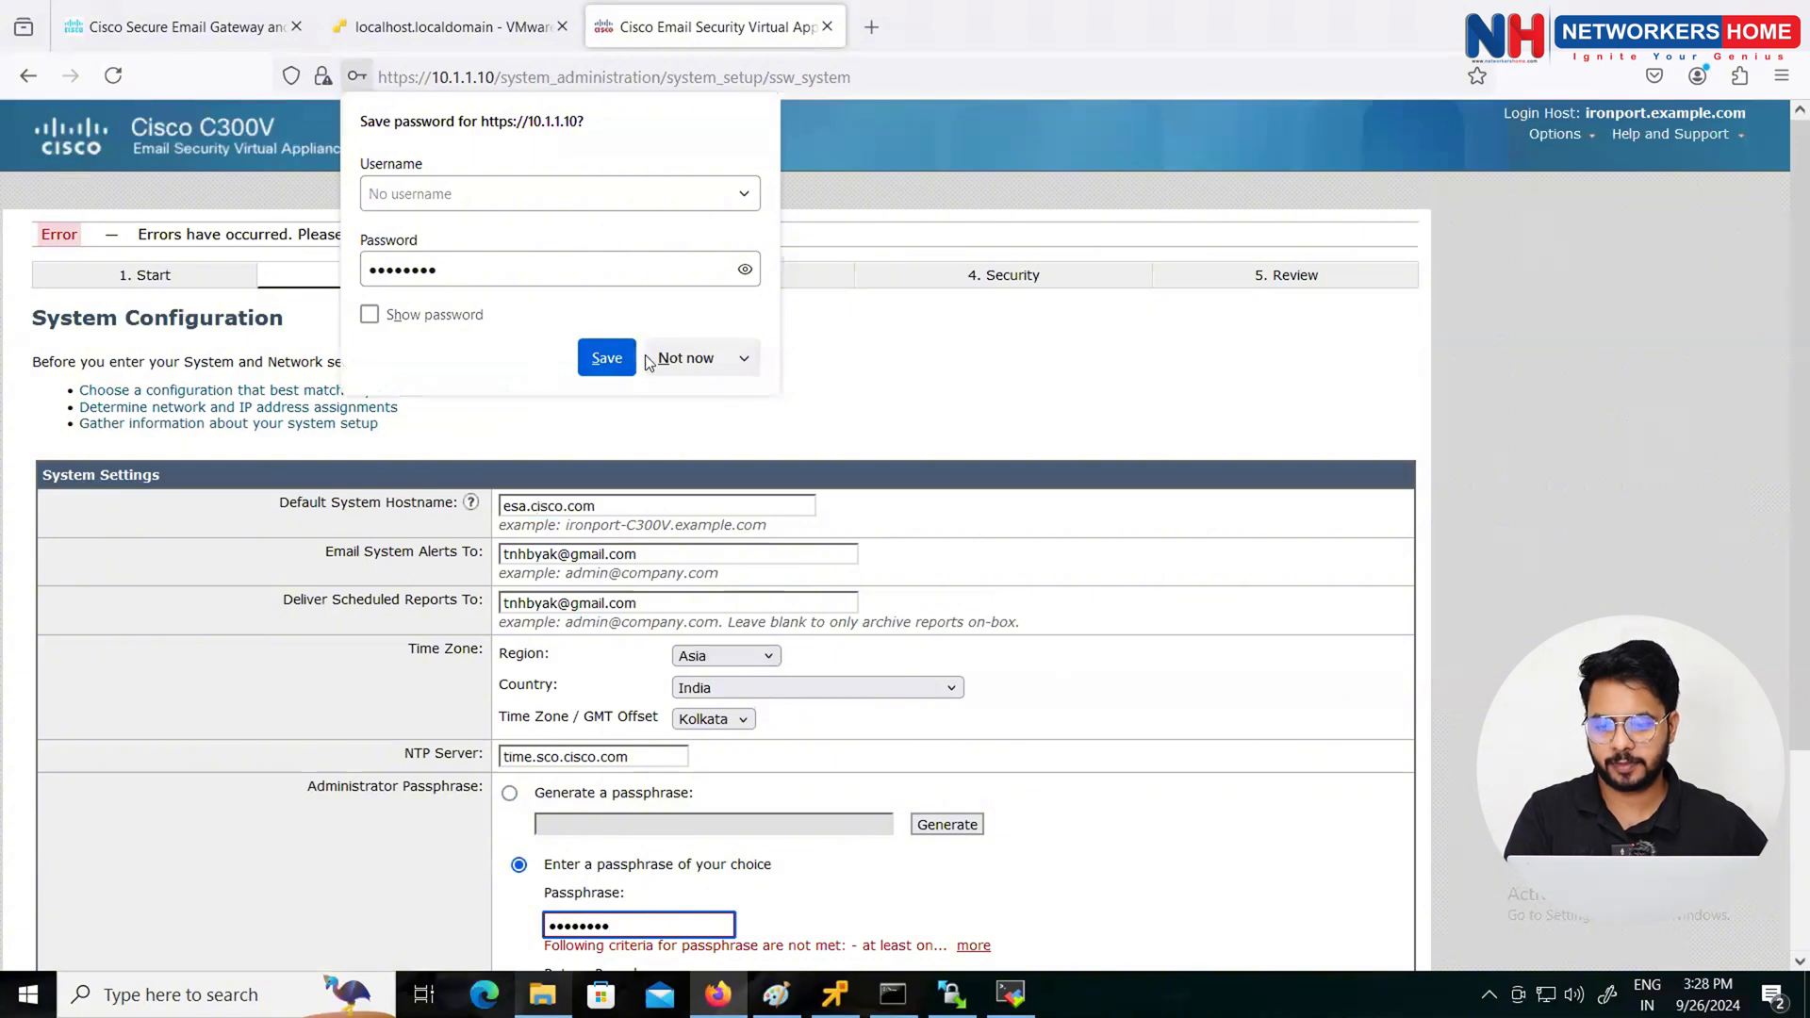
click(685, 358)
Step: Re-enter a new administrator passphrase and its confirmation after the criteria error
scroll(627, 509, down, 3)
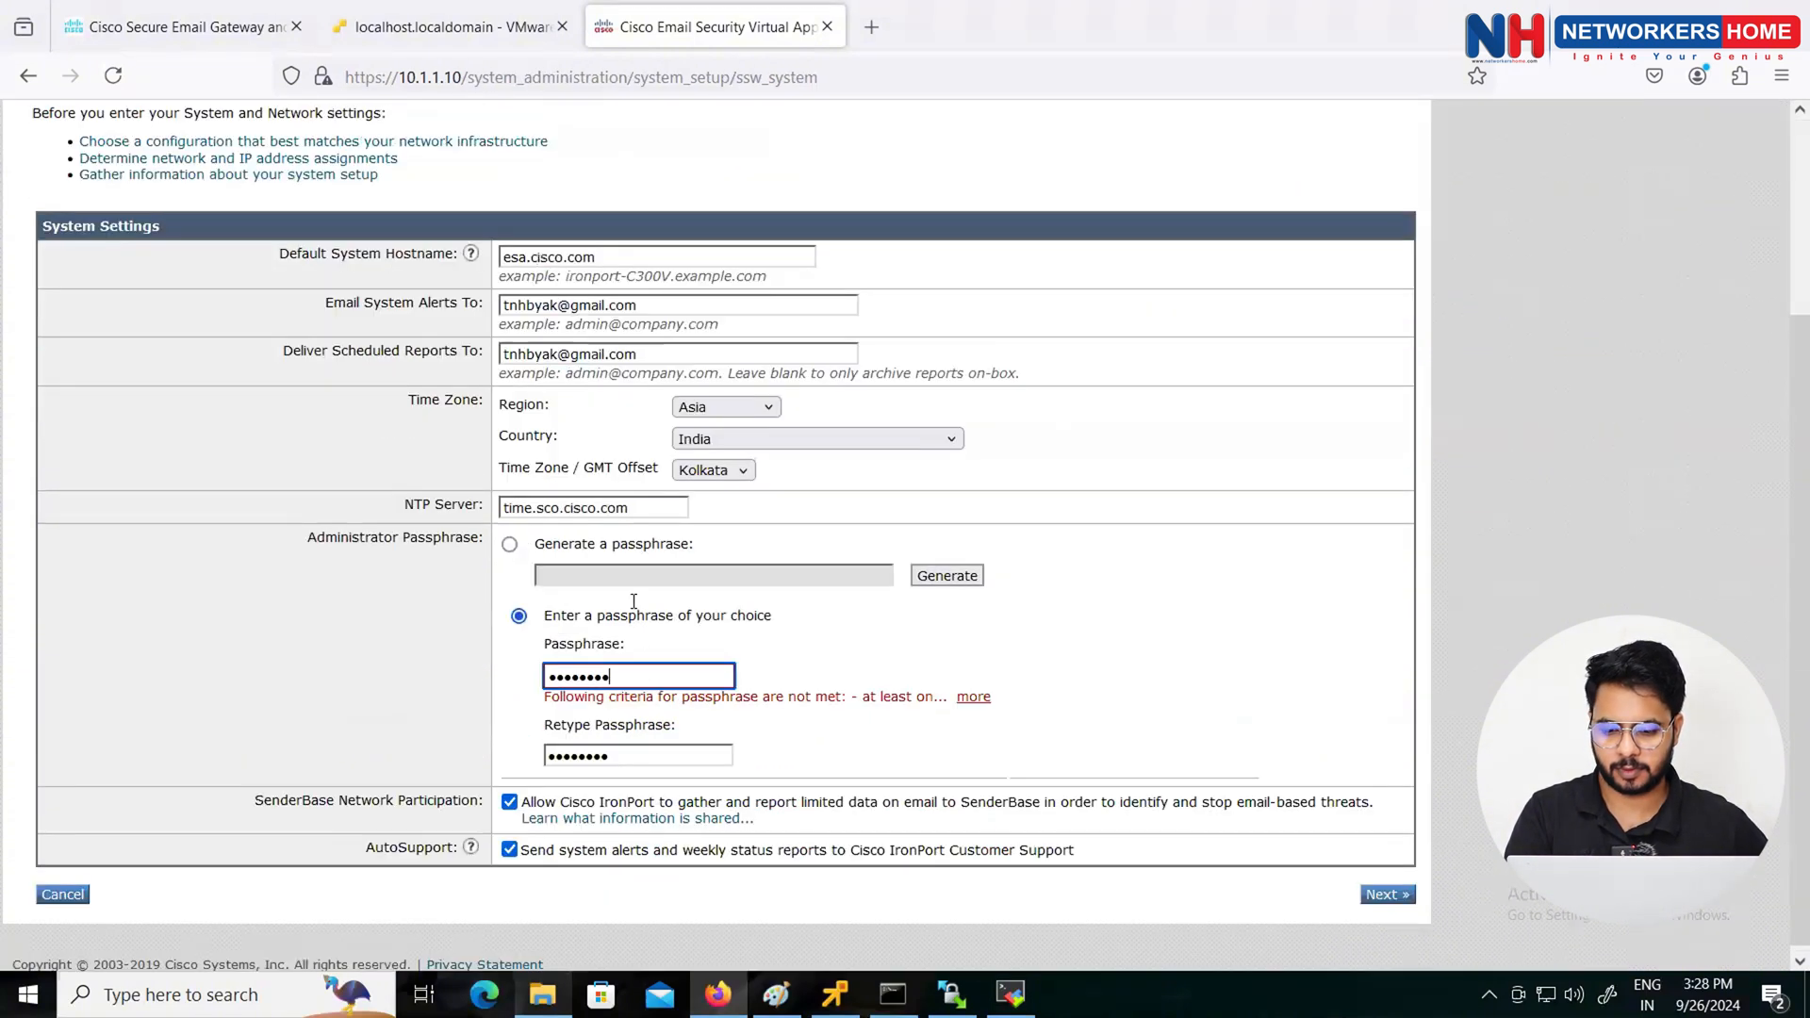
drag(626, 676, 523, 668)
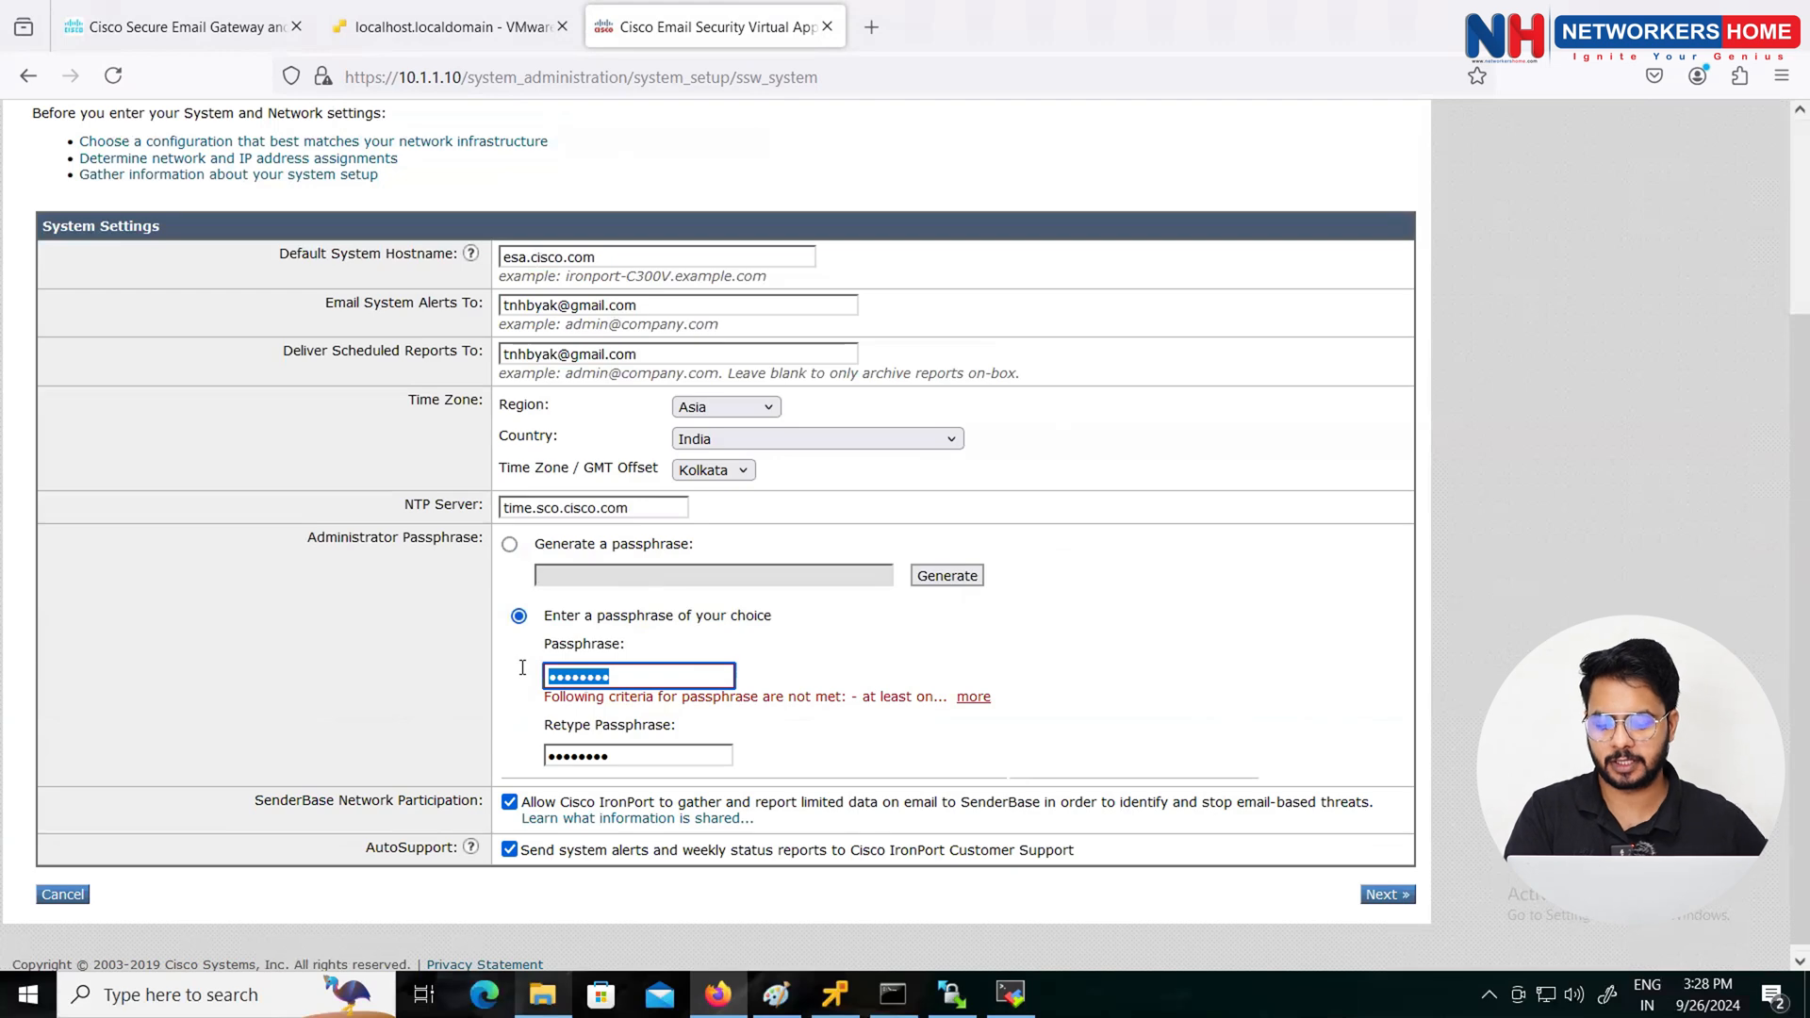
text(C)
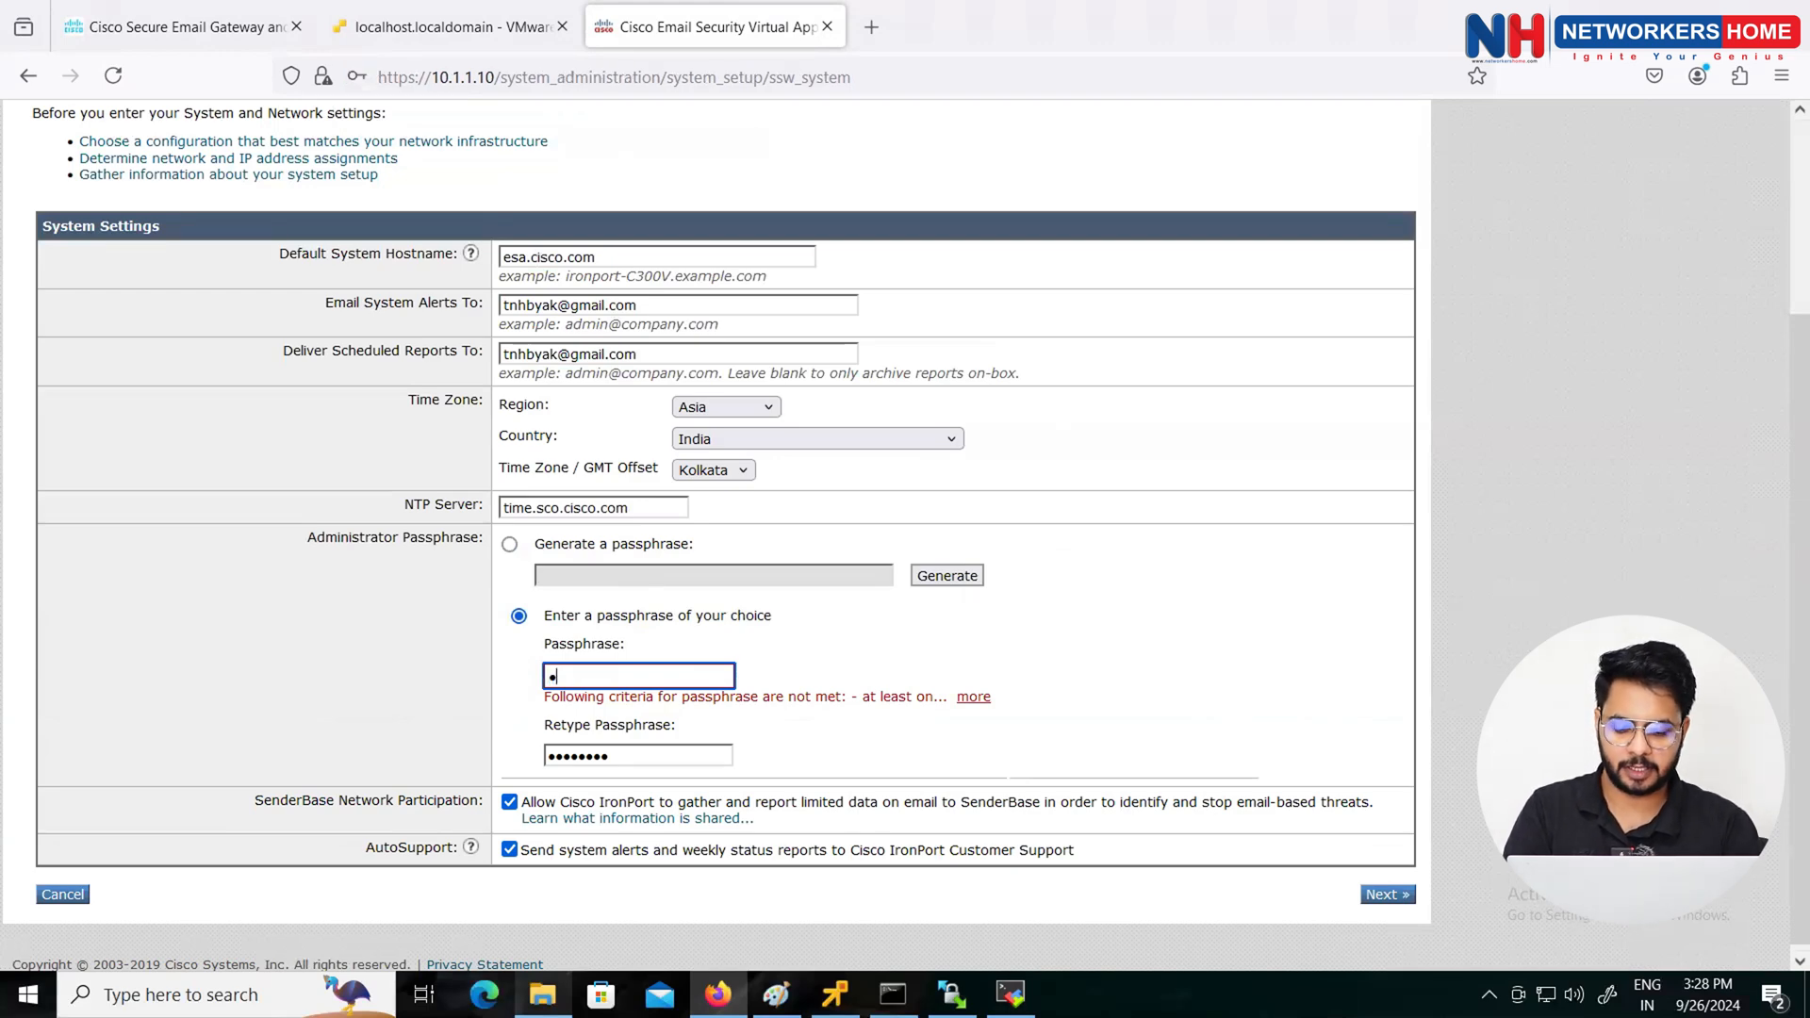
text(isco@123)
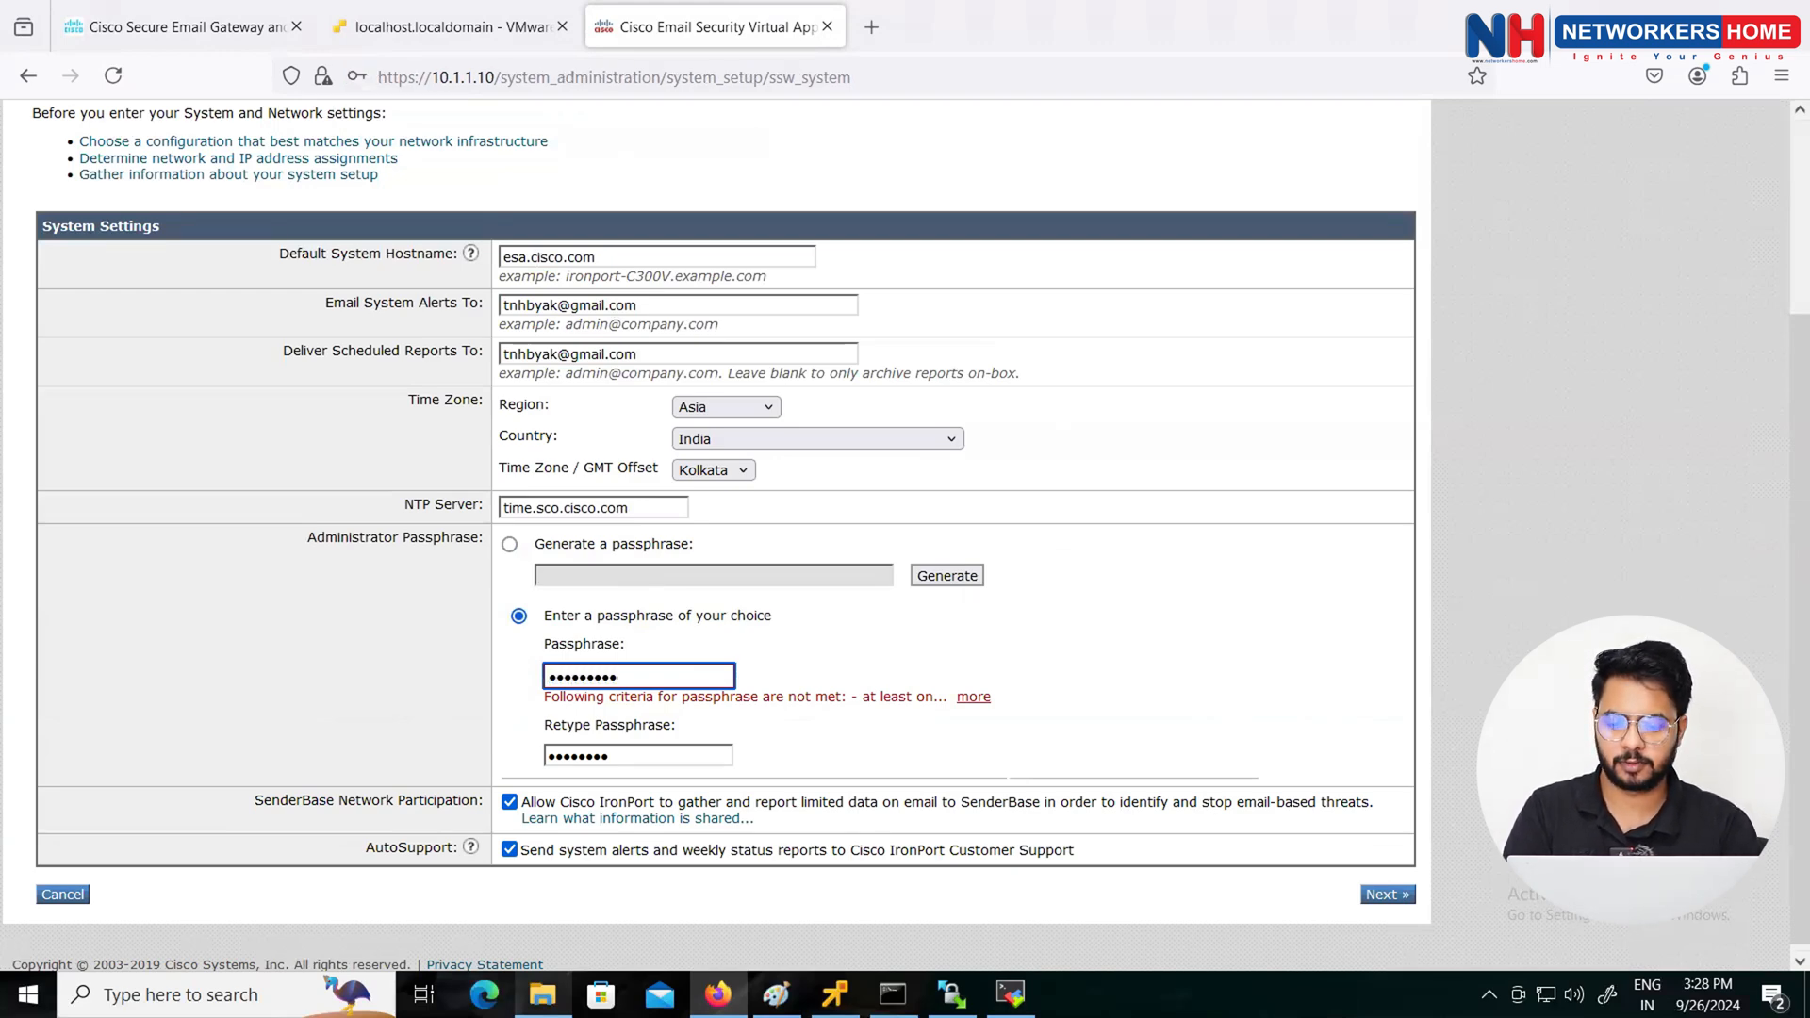
key(Tab)
text(Cisc)
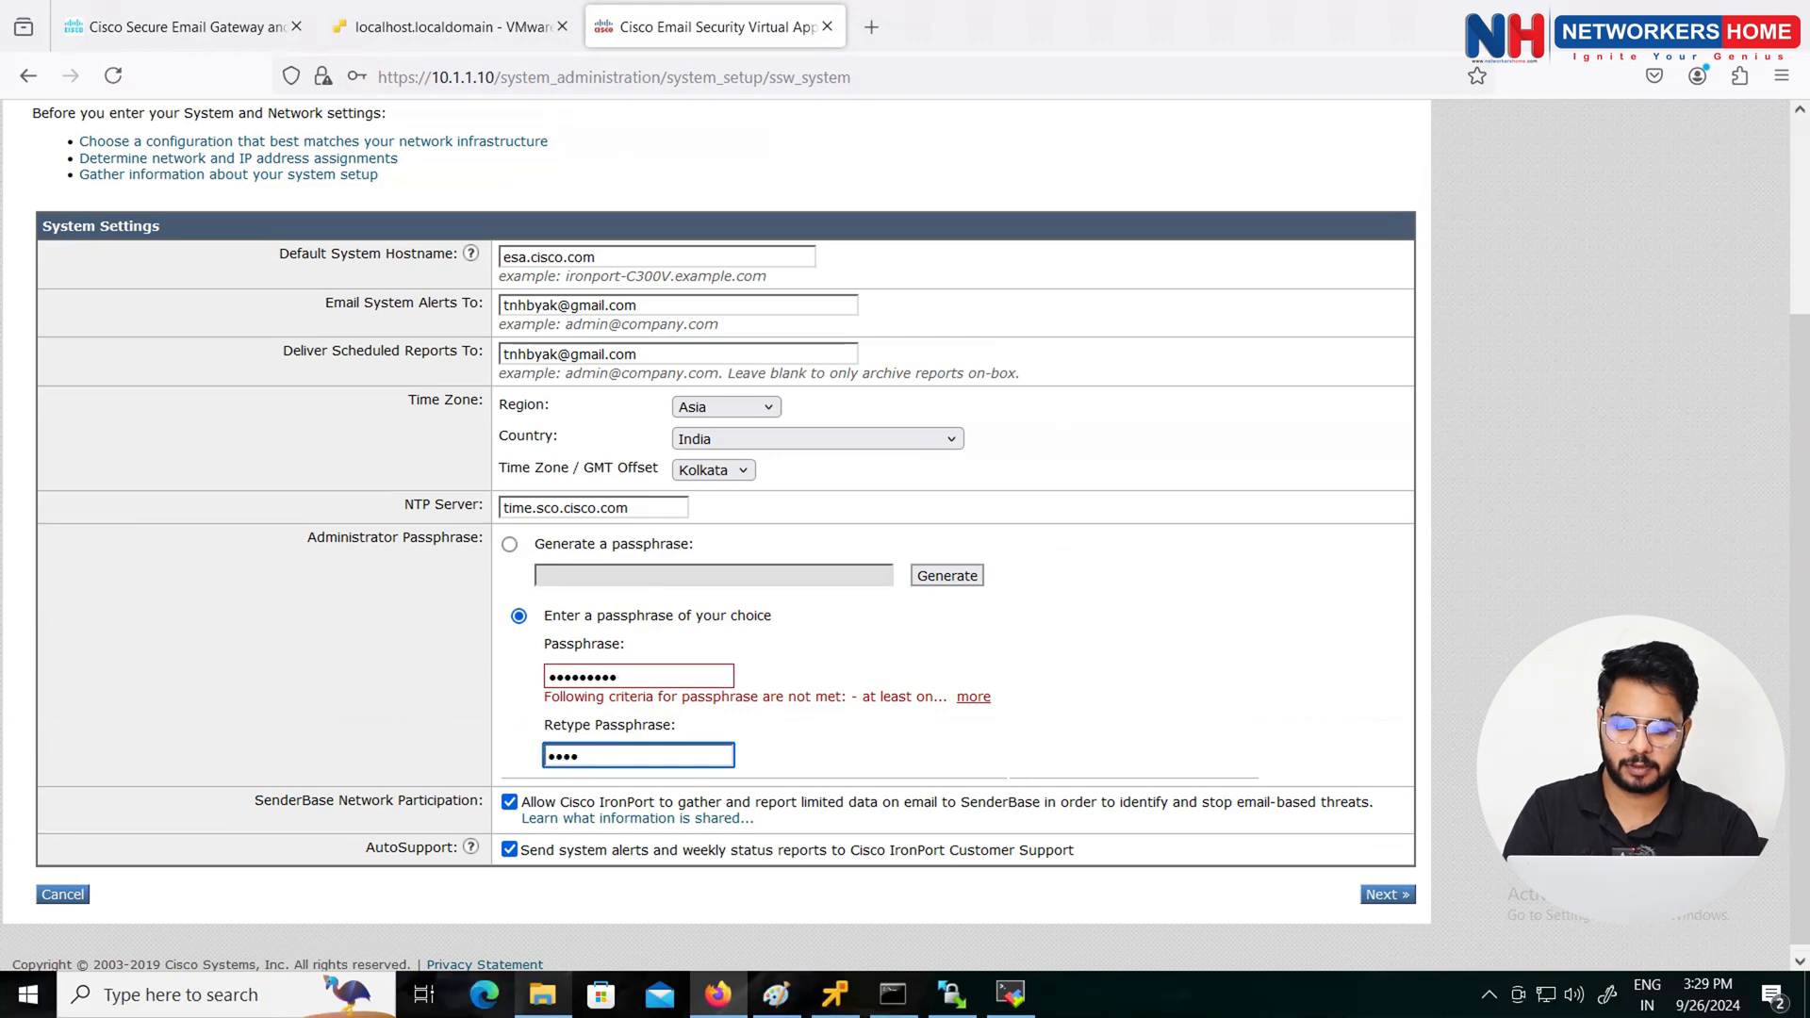
key(BackSpace)
key(BackSpace)
key(BackSpace)
key(BackSpace)
text(Cisco)
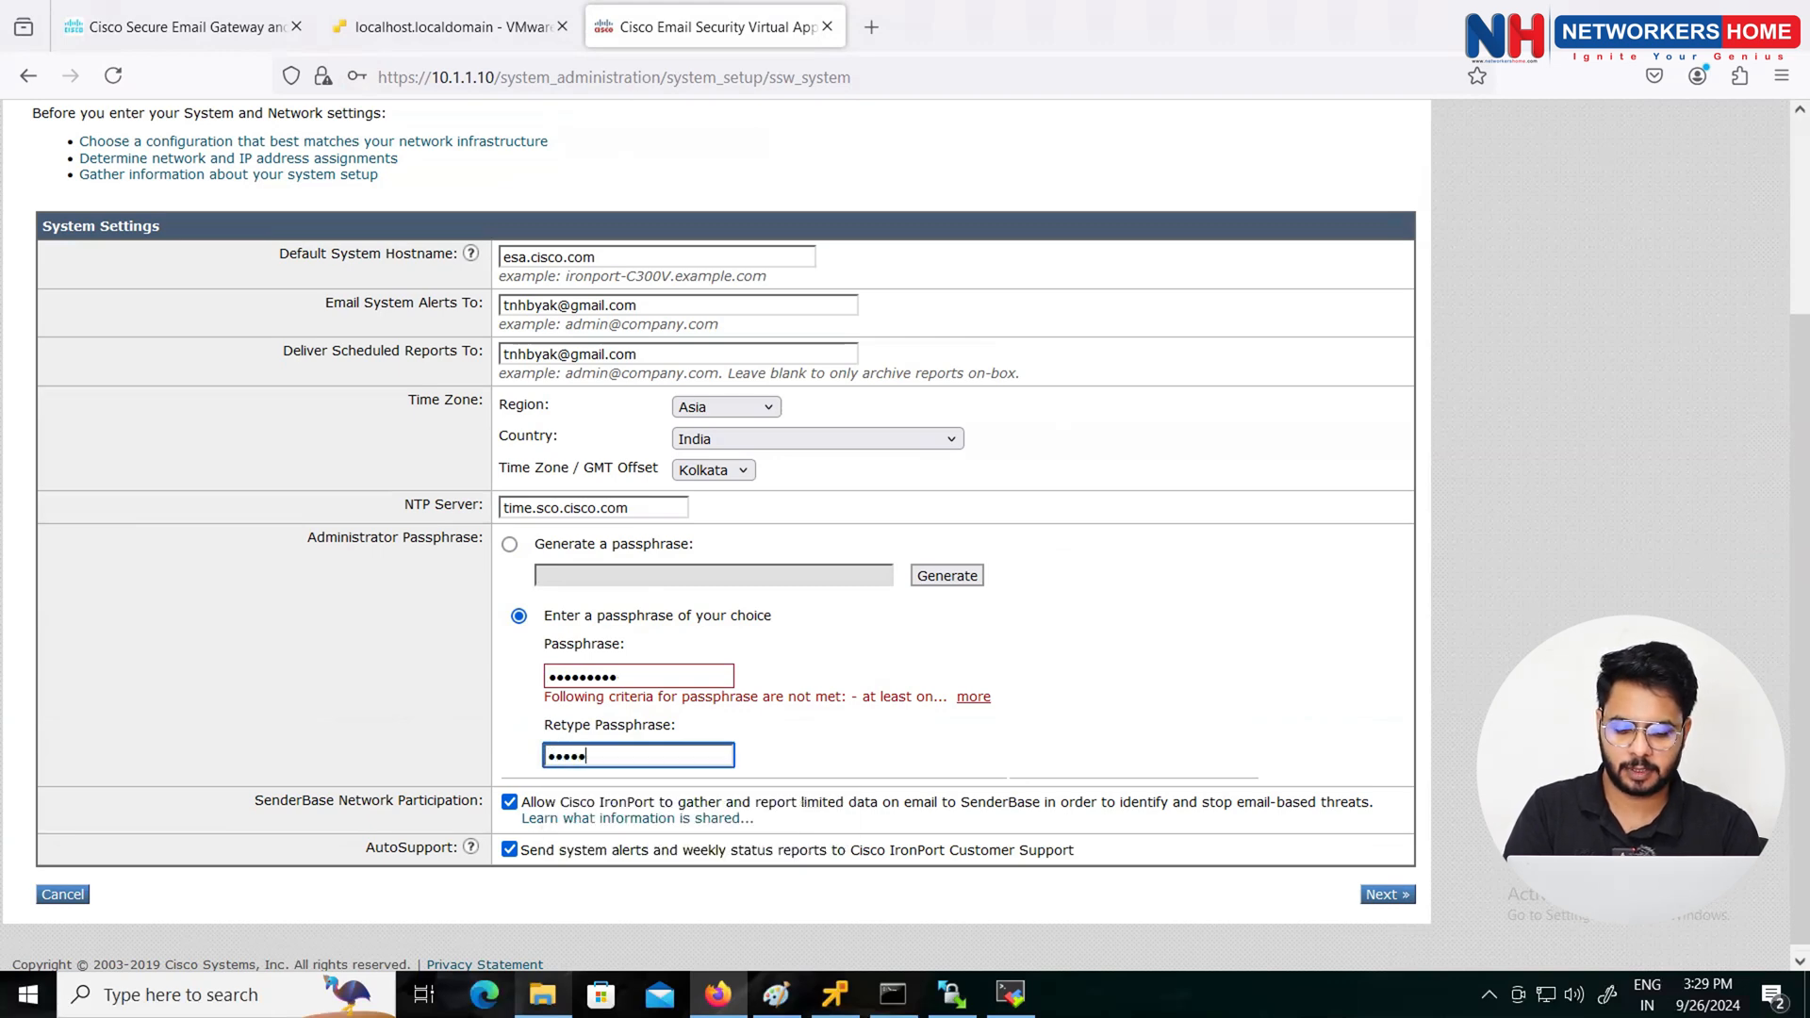
text(@123)
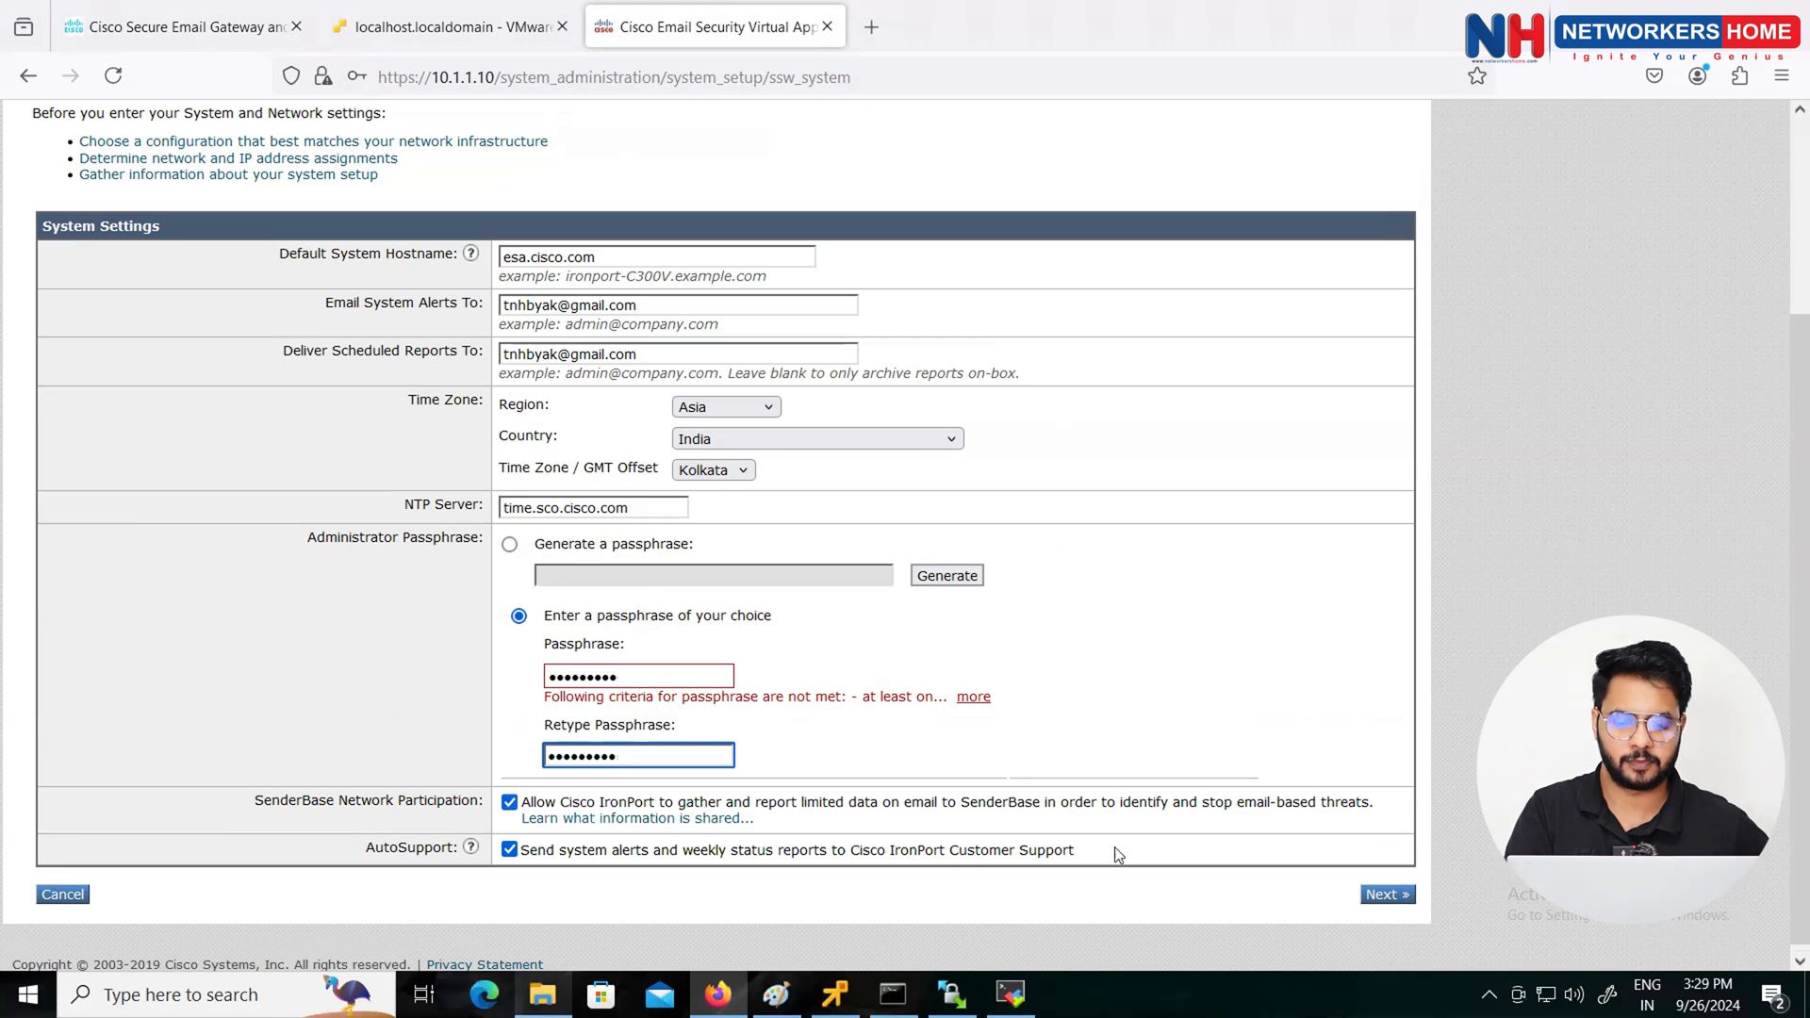
Step: Go to Network Integration and set IPv4 gateway 10.1.1.1 with DNS server 10.1.1.53
click(1388, 895)
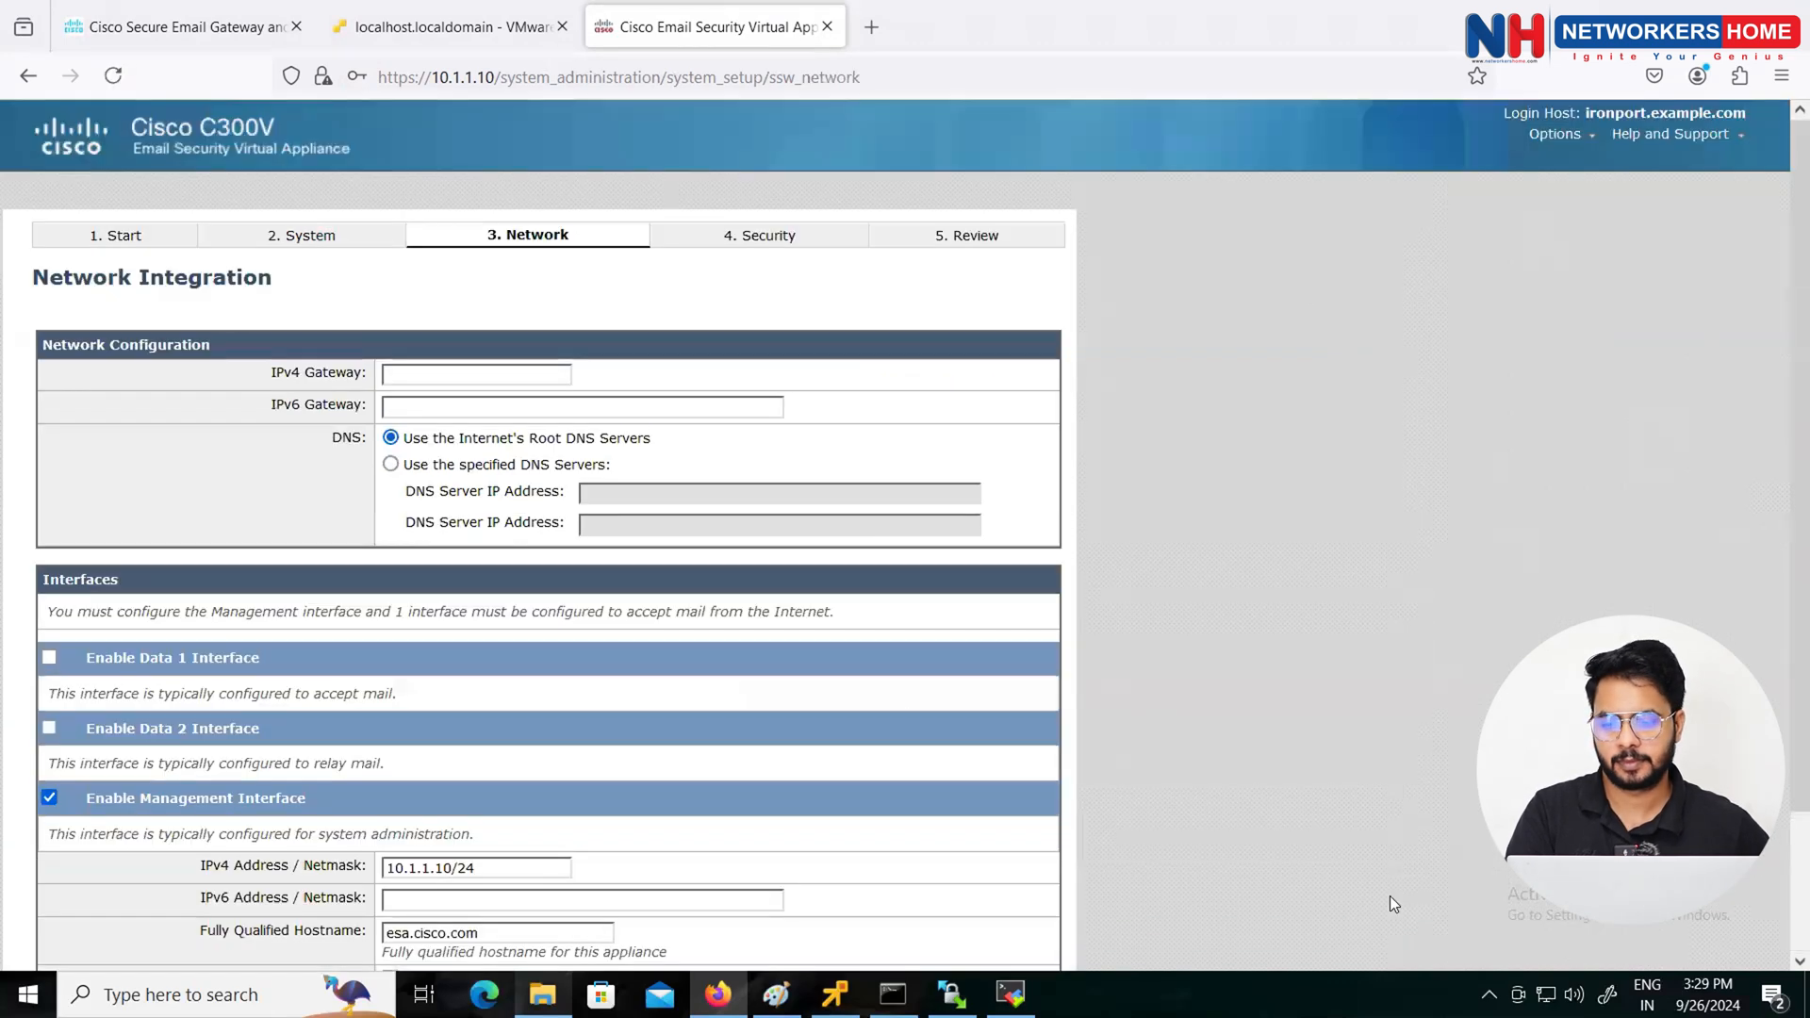
click(403, 377)
text(10.1.1.1)
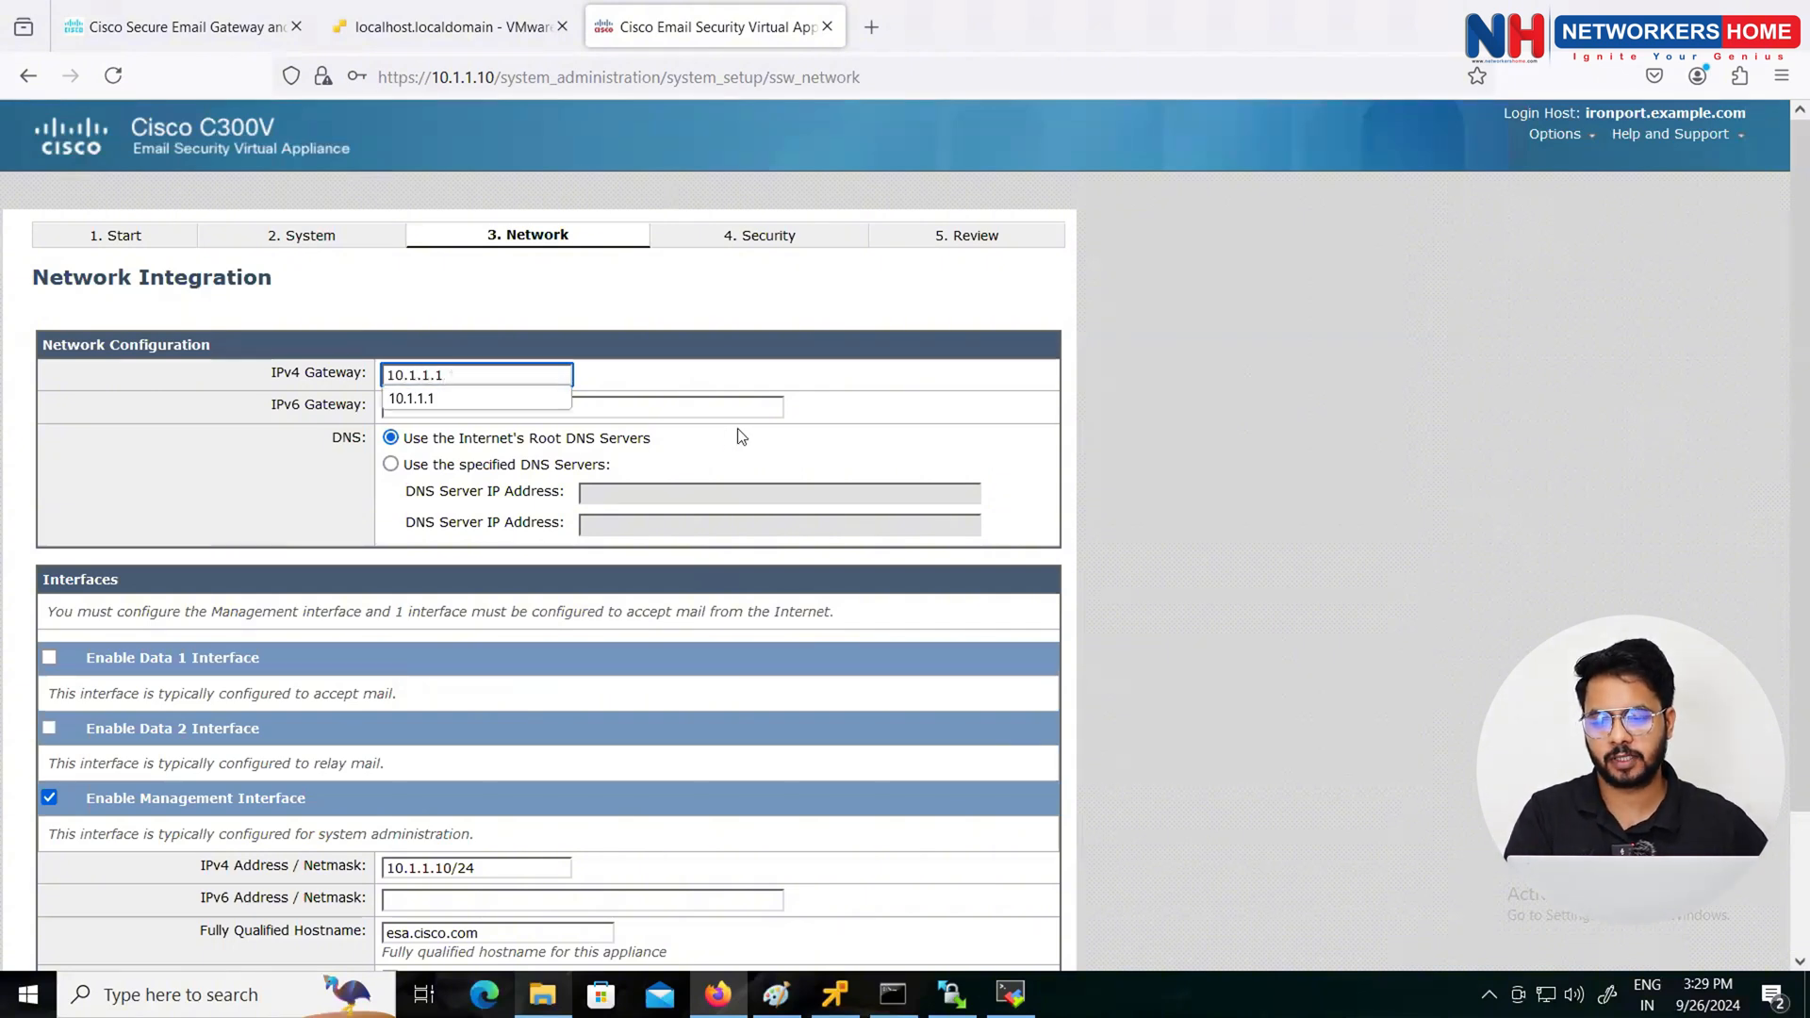
click(526, 465)
click(601, 499)
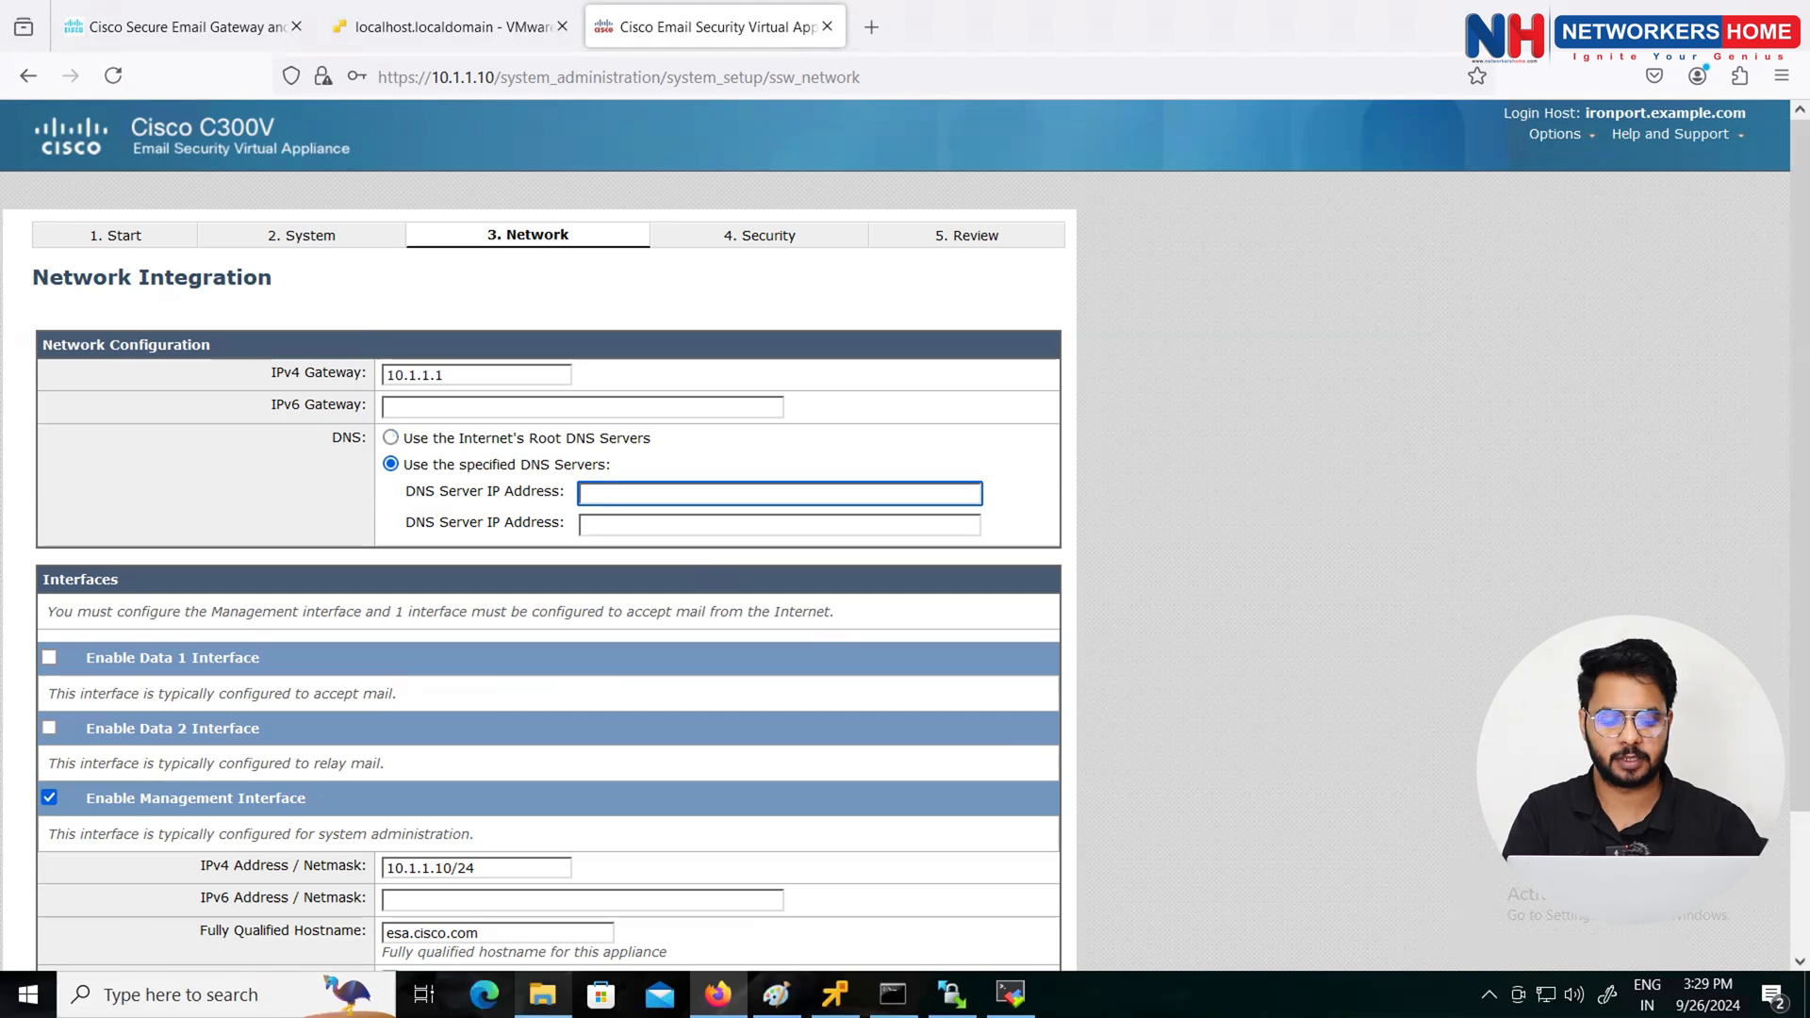
text(10.1.1.53)
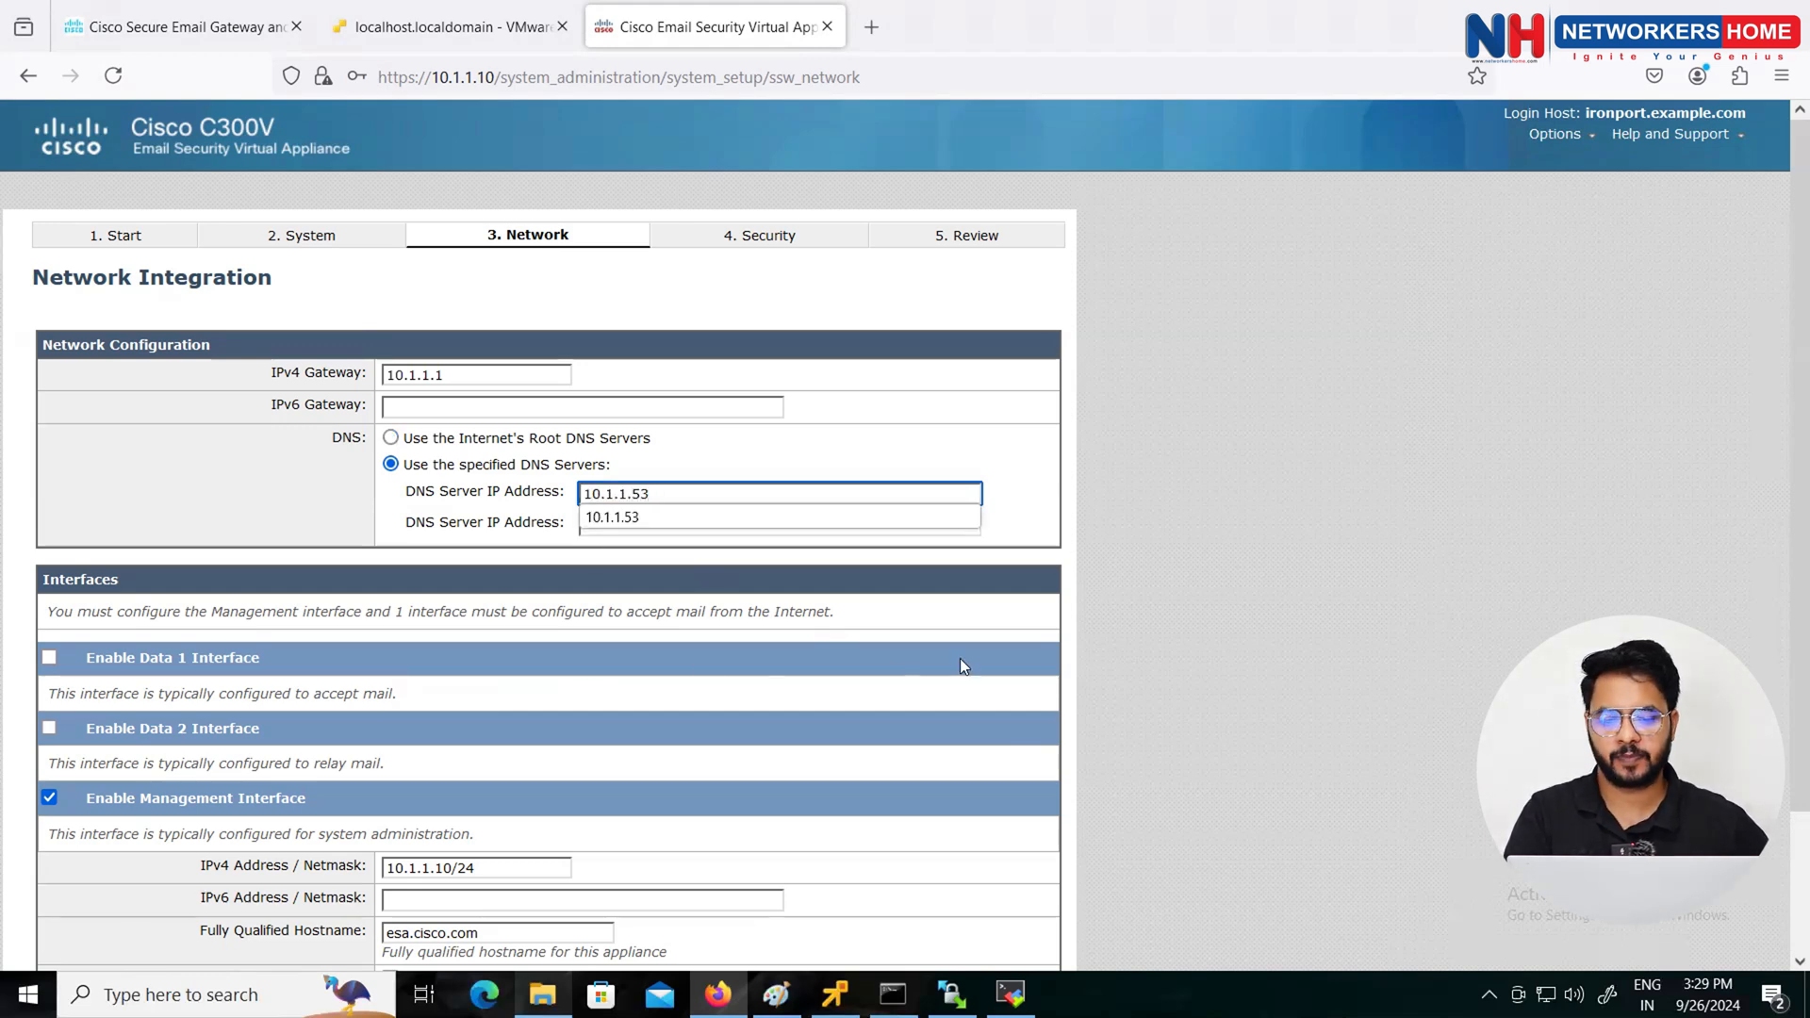
click(1039, 660)
scroll(927, 660, down, 3)
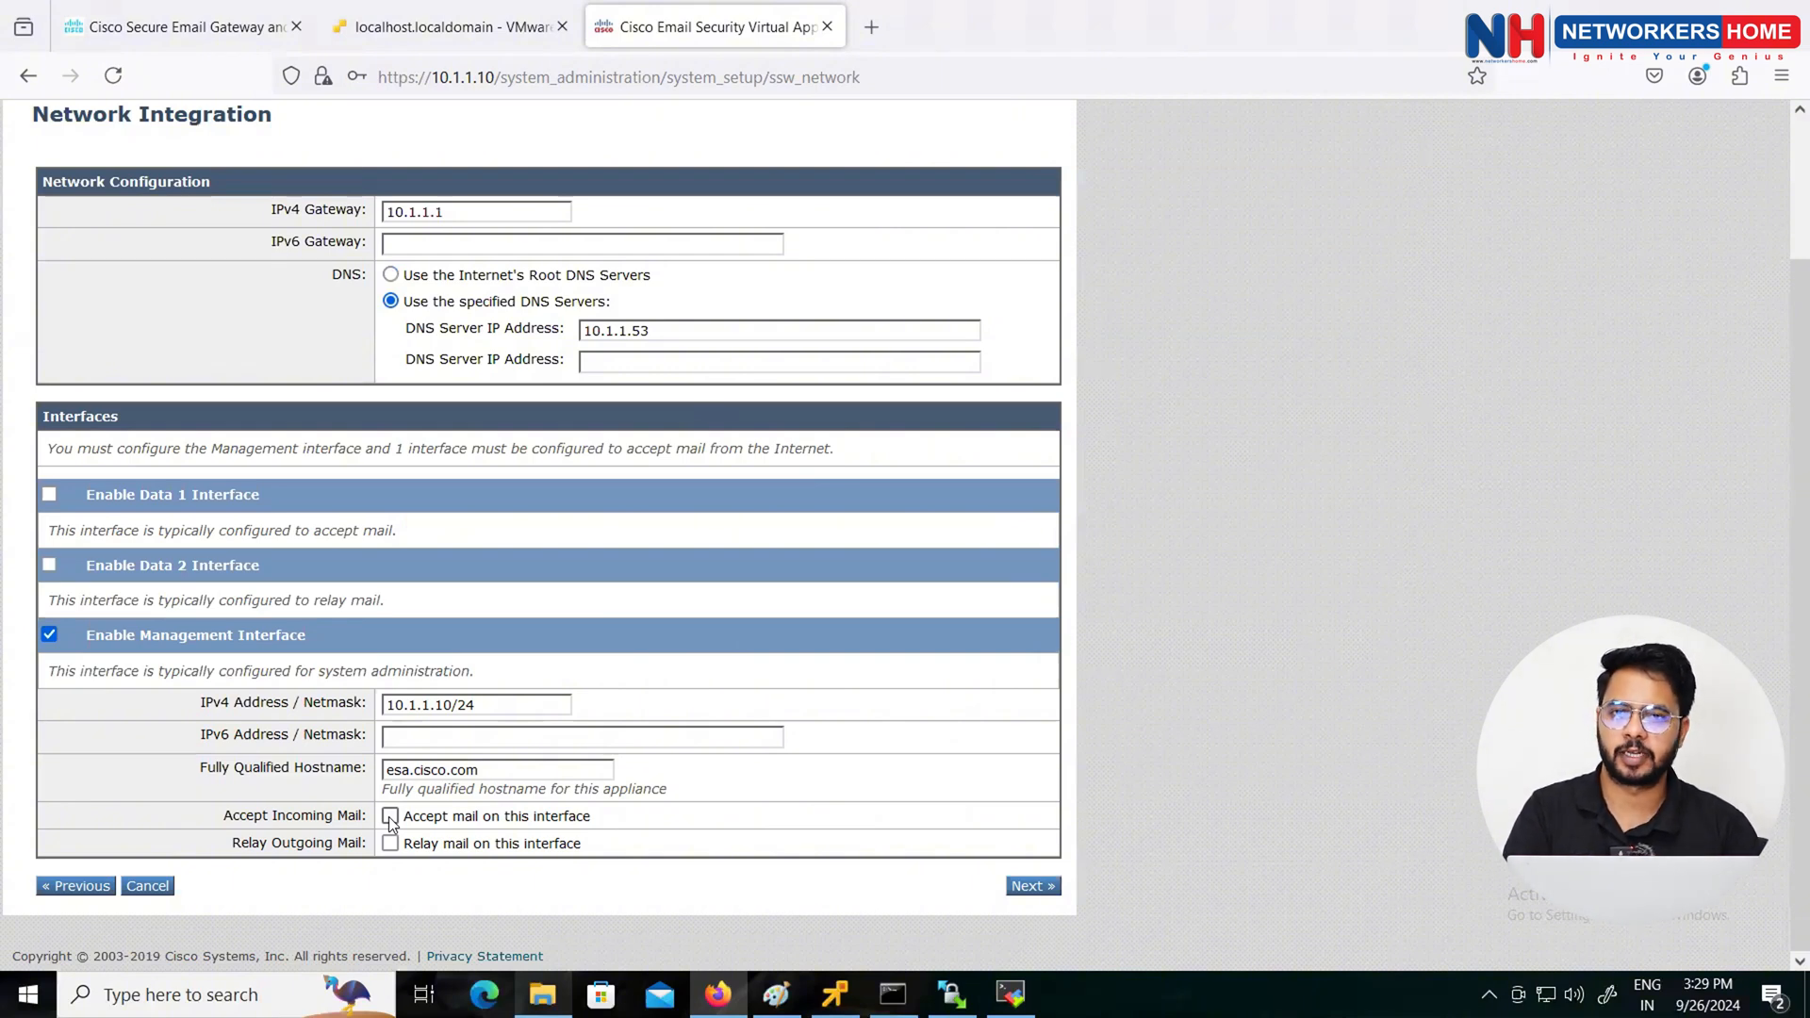
Step: Let the Management interface accept mail for mail.cisco.com, delivered to 10.1.1.25, and continue
click(1024, 895)
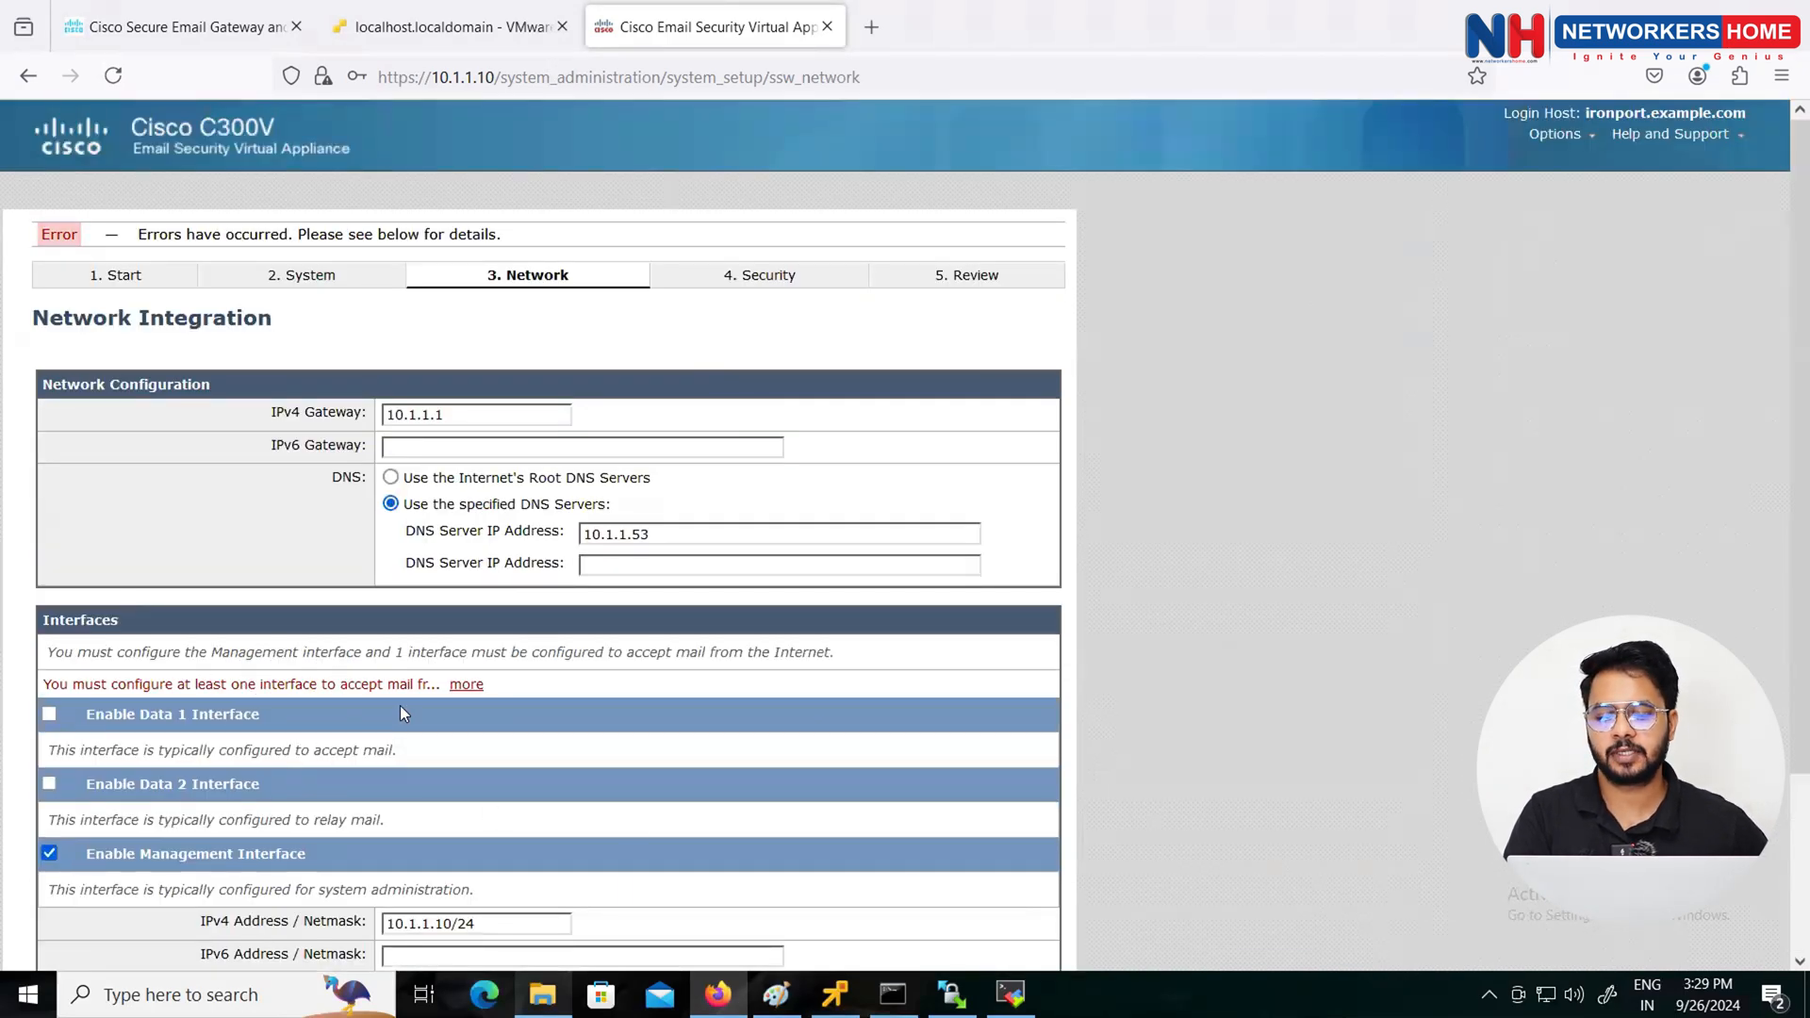
scroll(484, 720, down, 3)
click(390, 817)
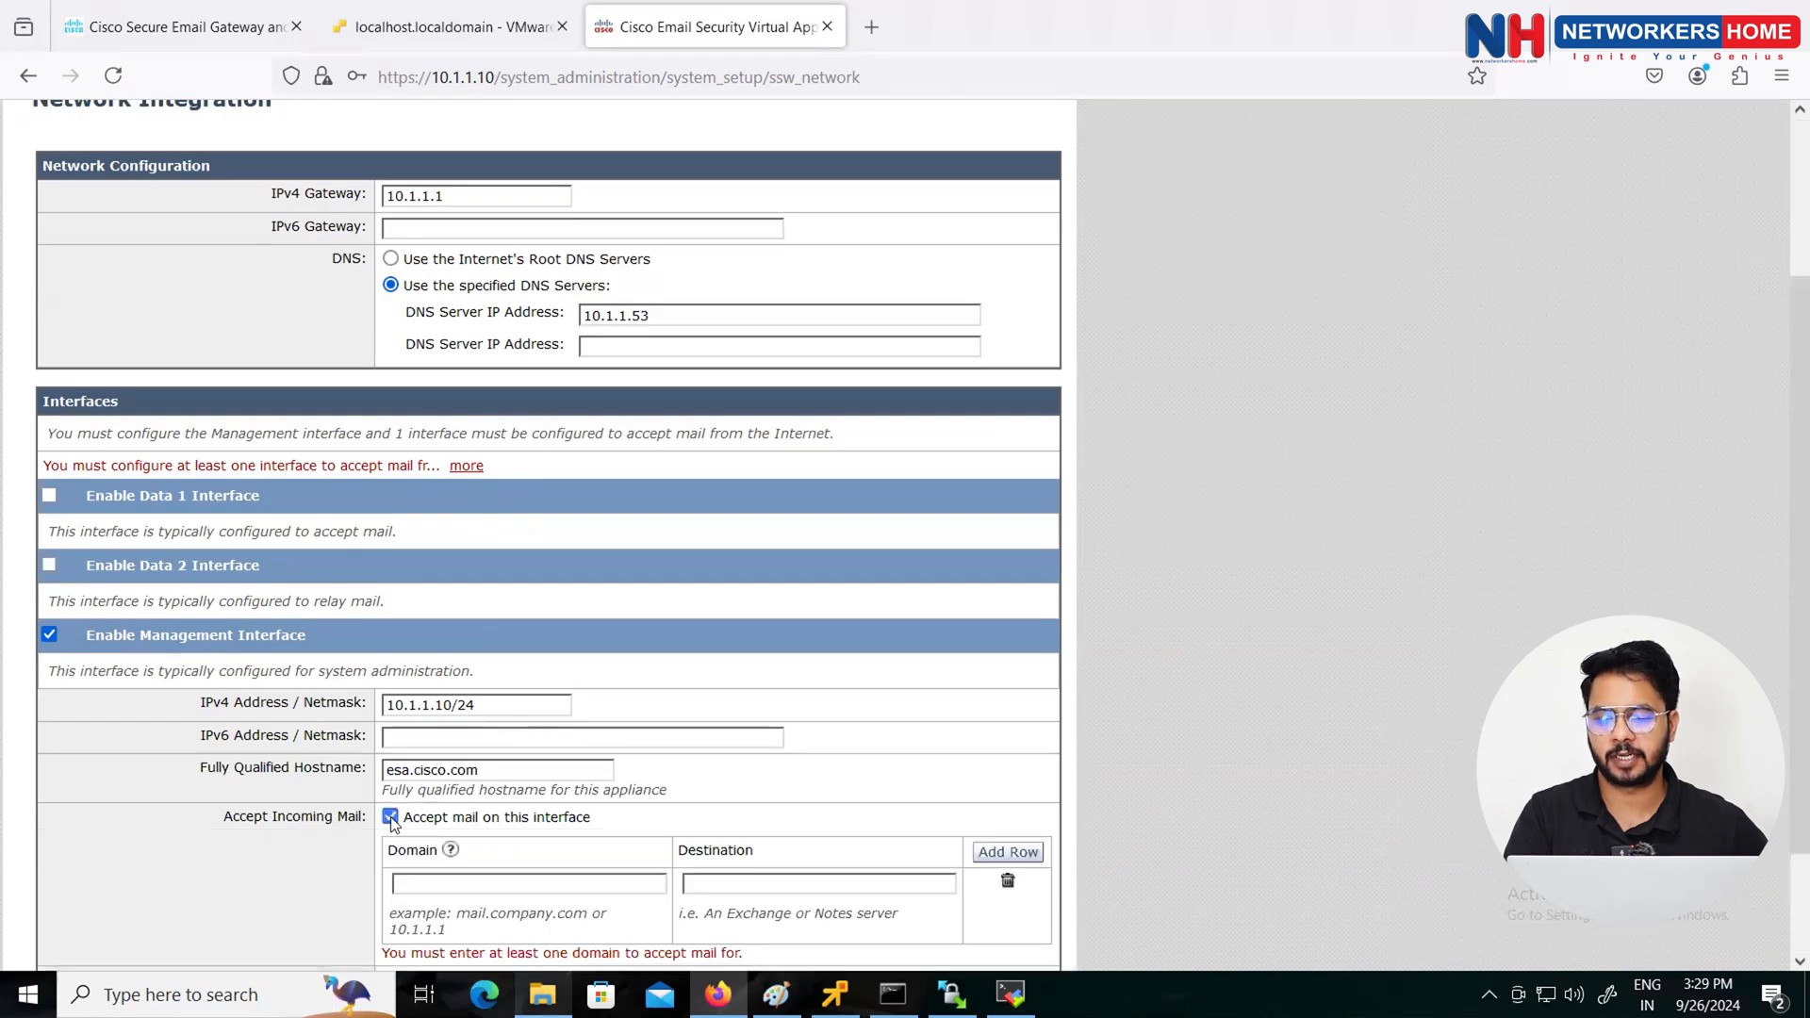
scroll(541, 813, down, 2)
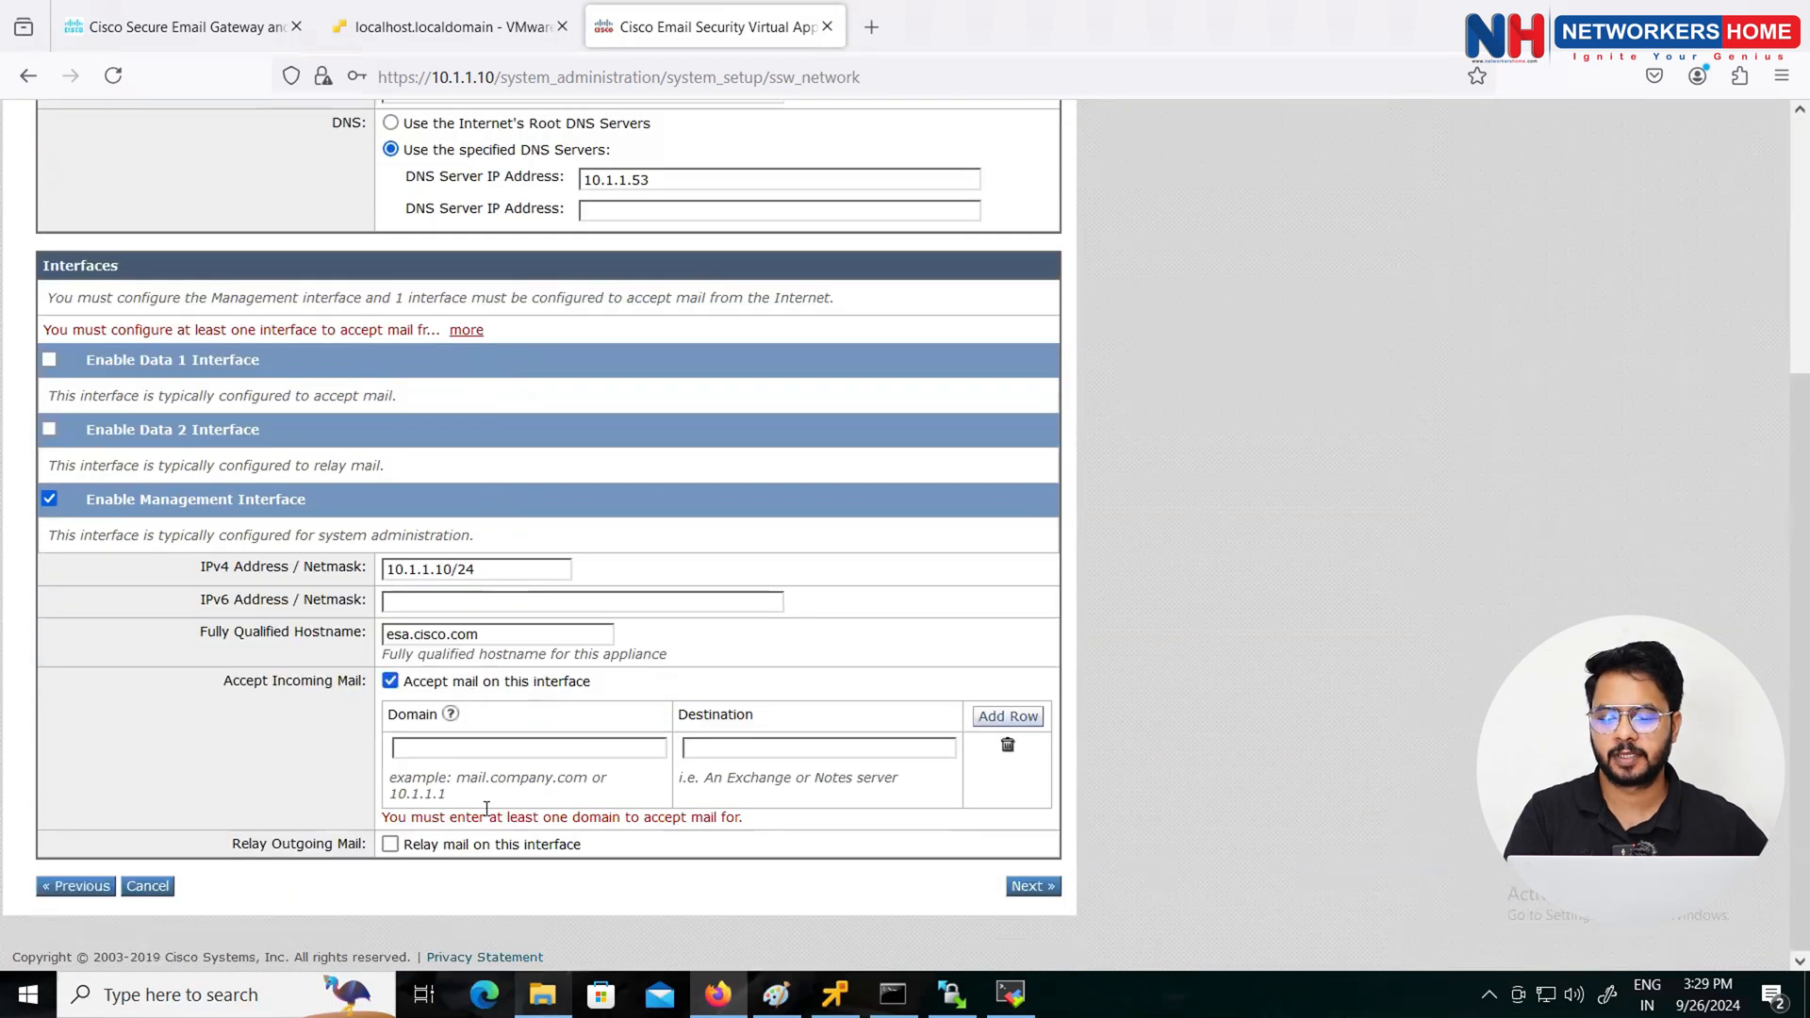
click(456, 751)
text(10)
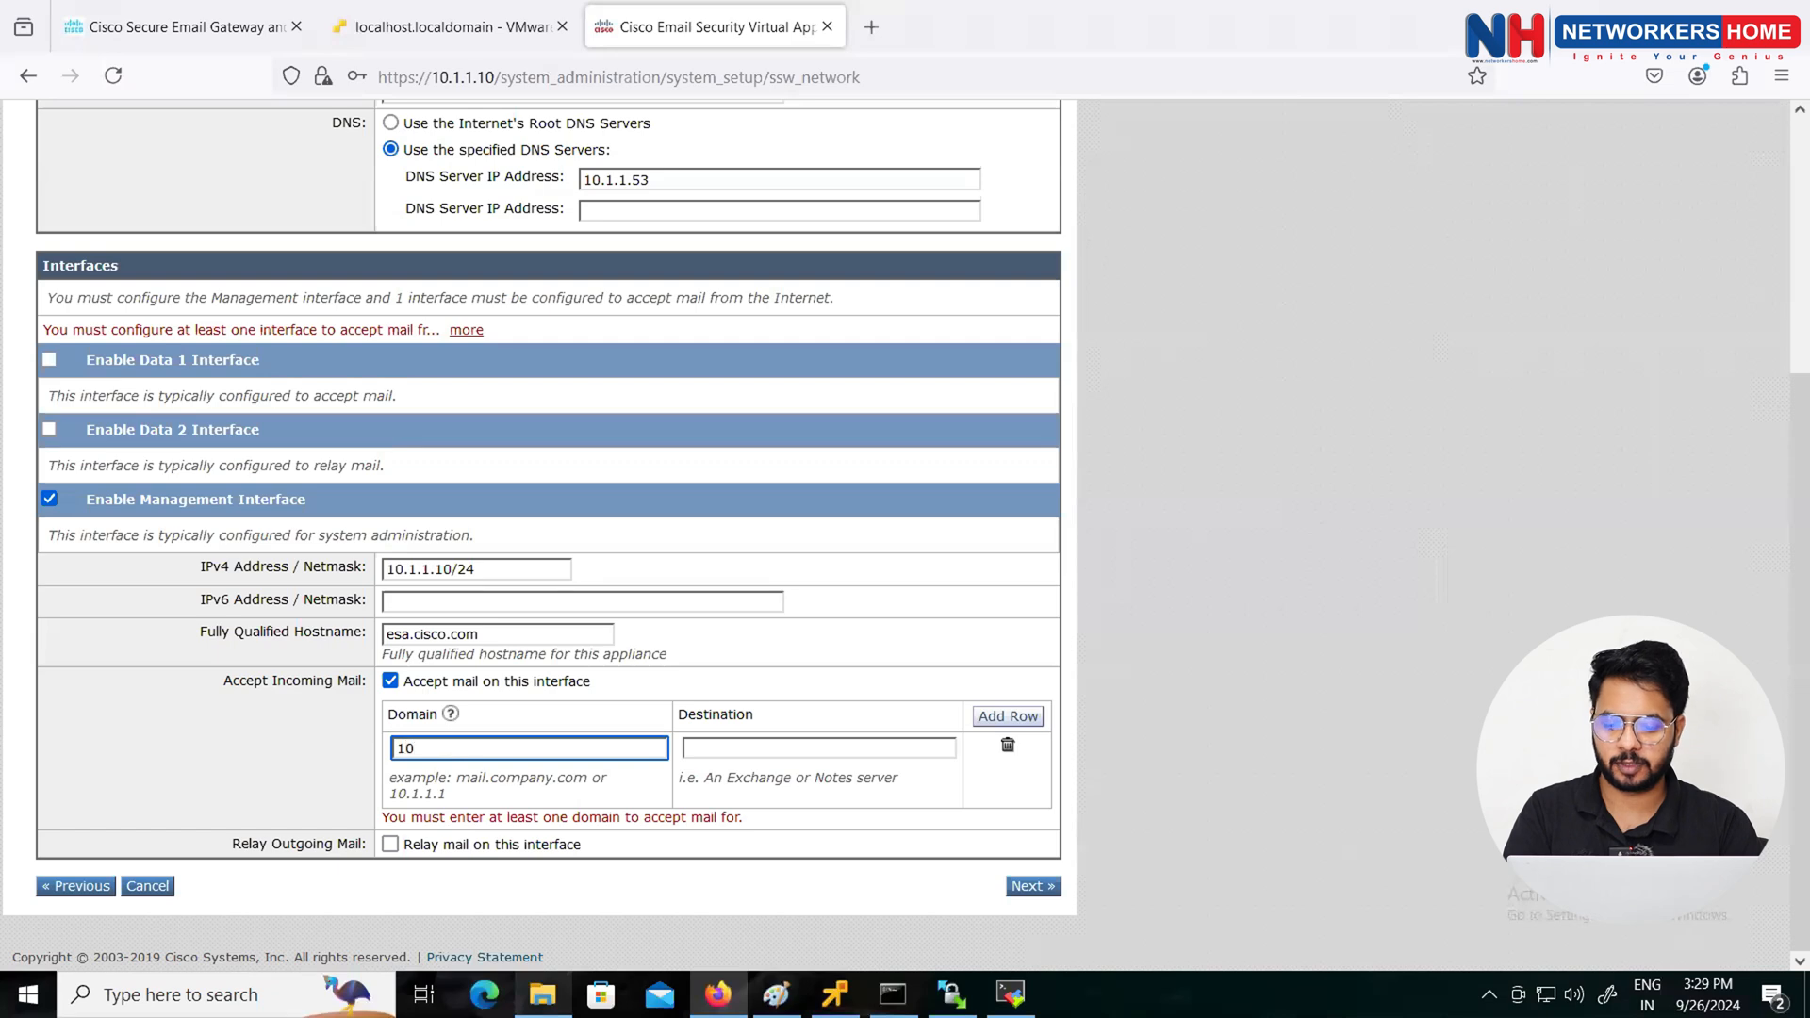
key(BackSpace)
key(BackSpace)
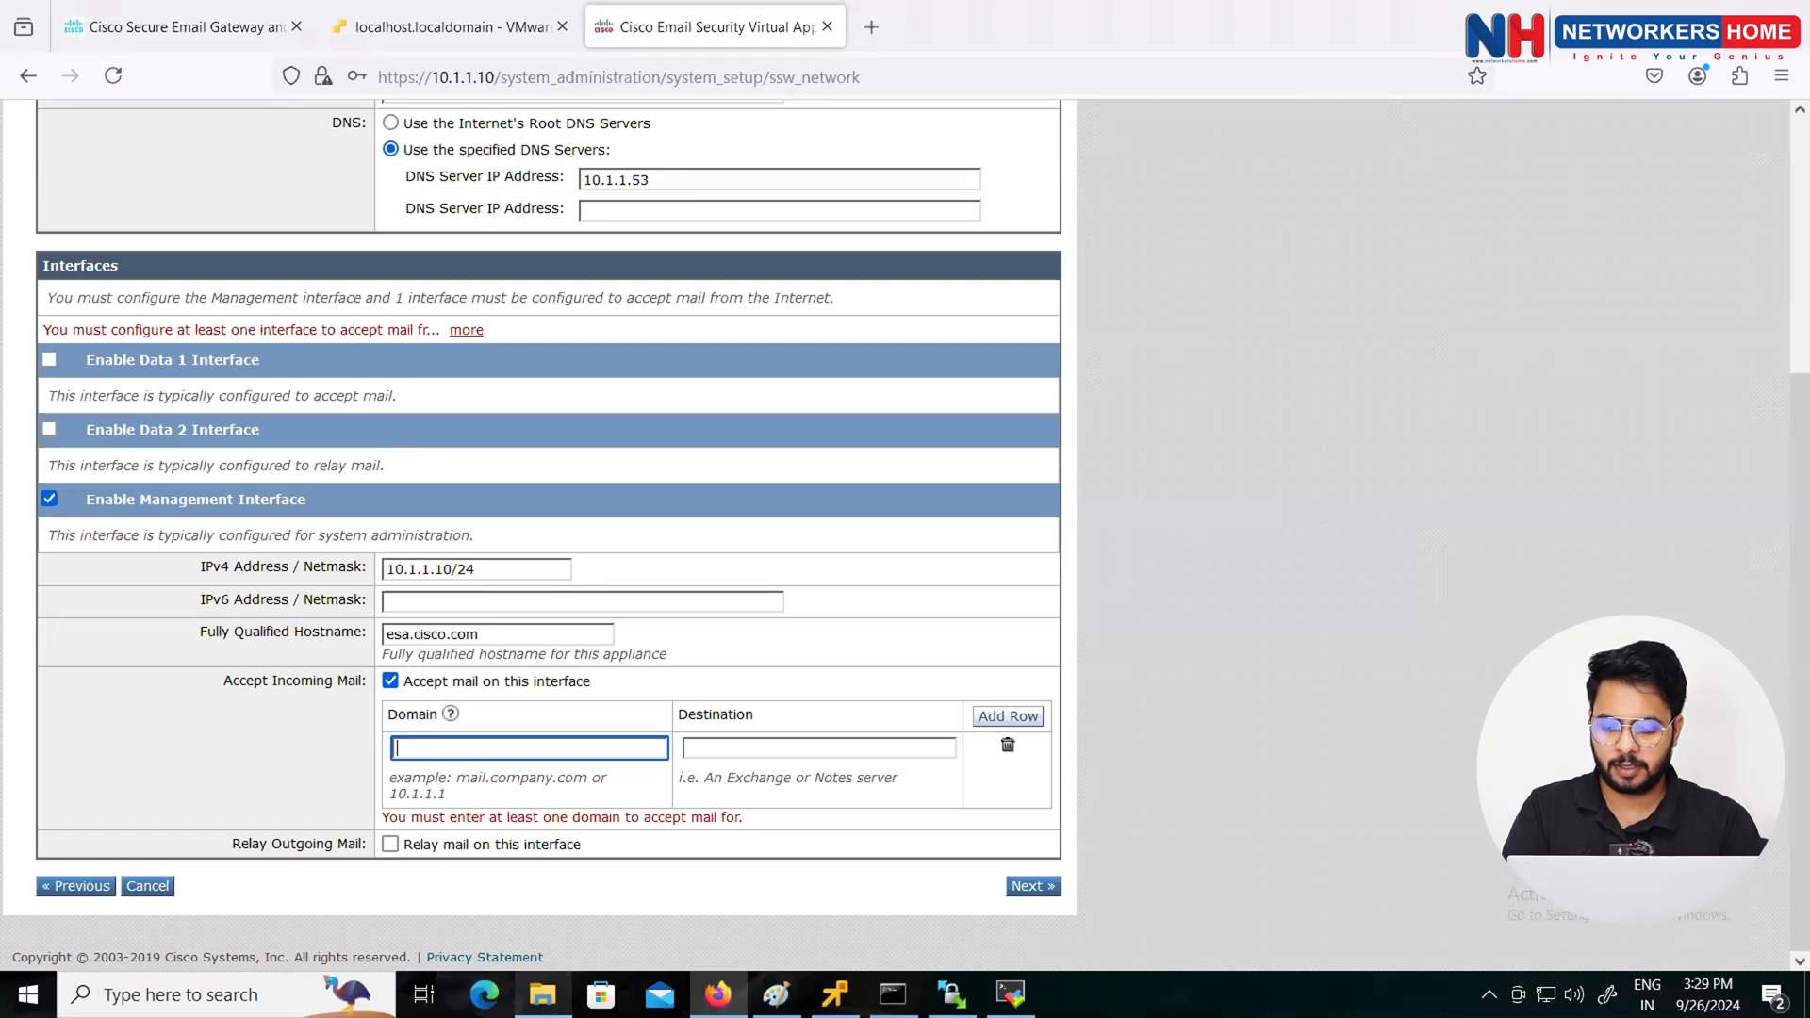
text(mai)
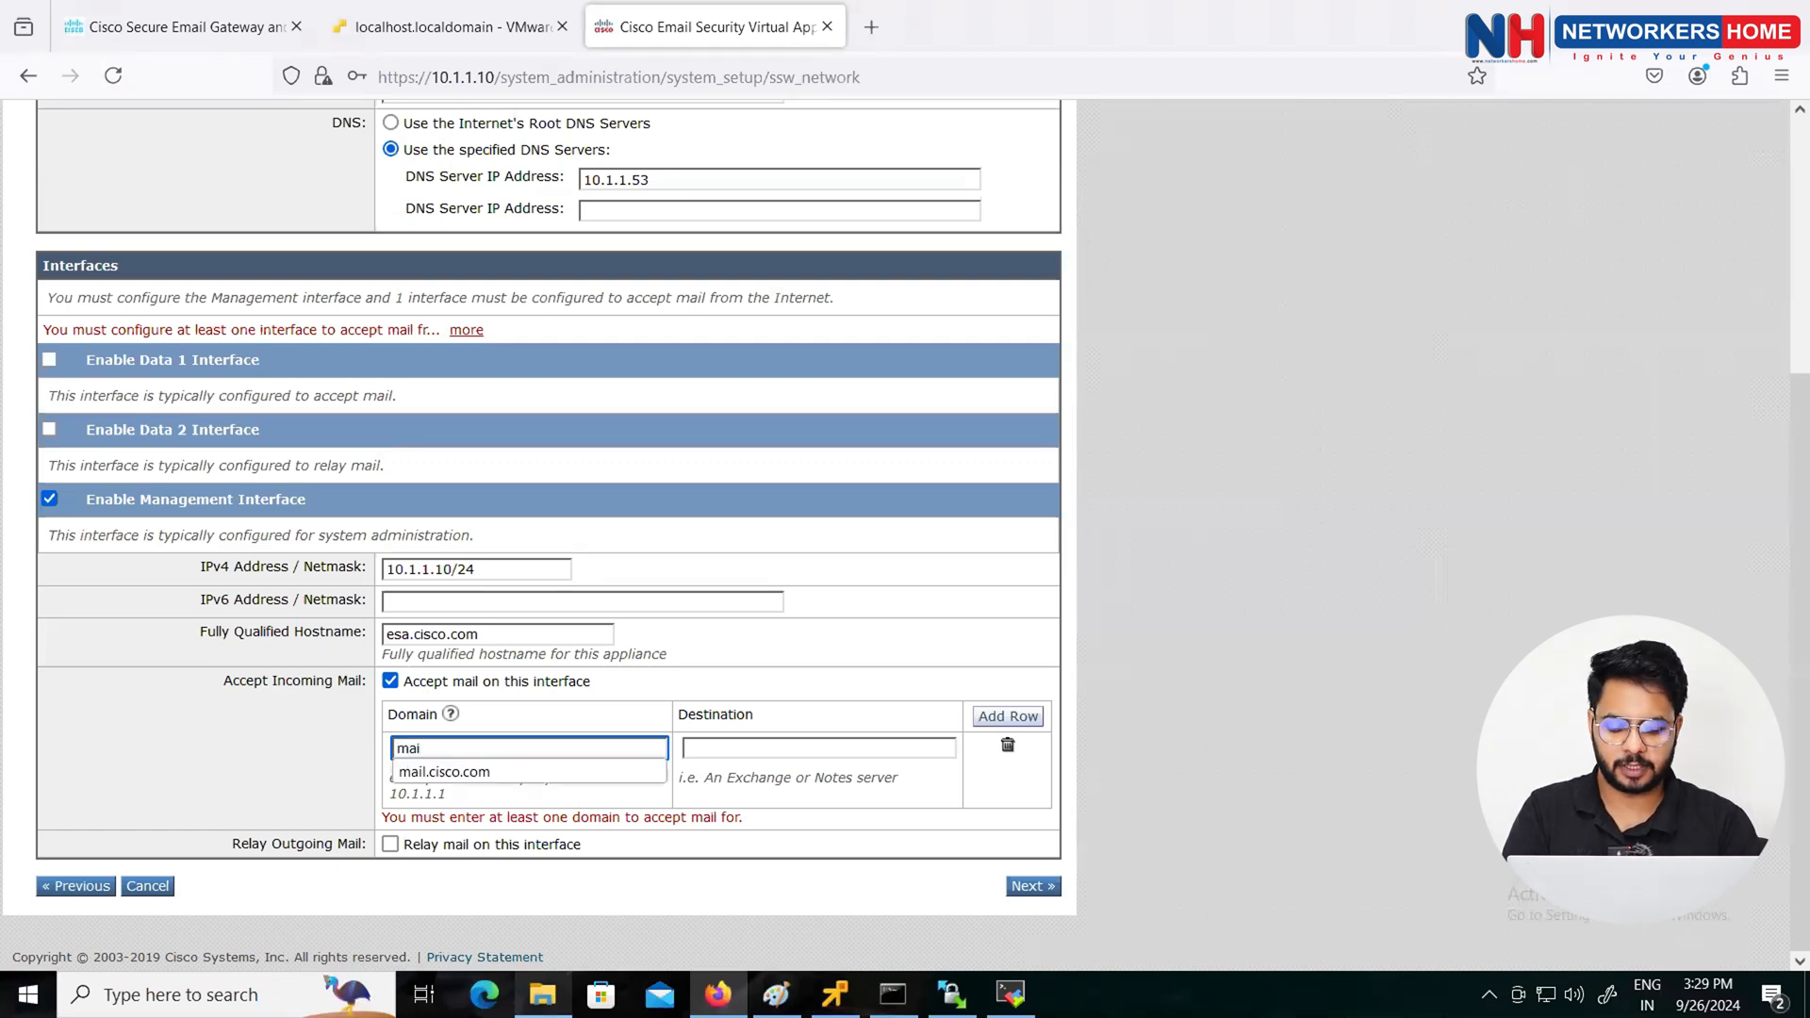
text(l.cisco.com)
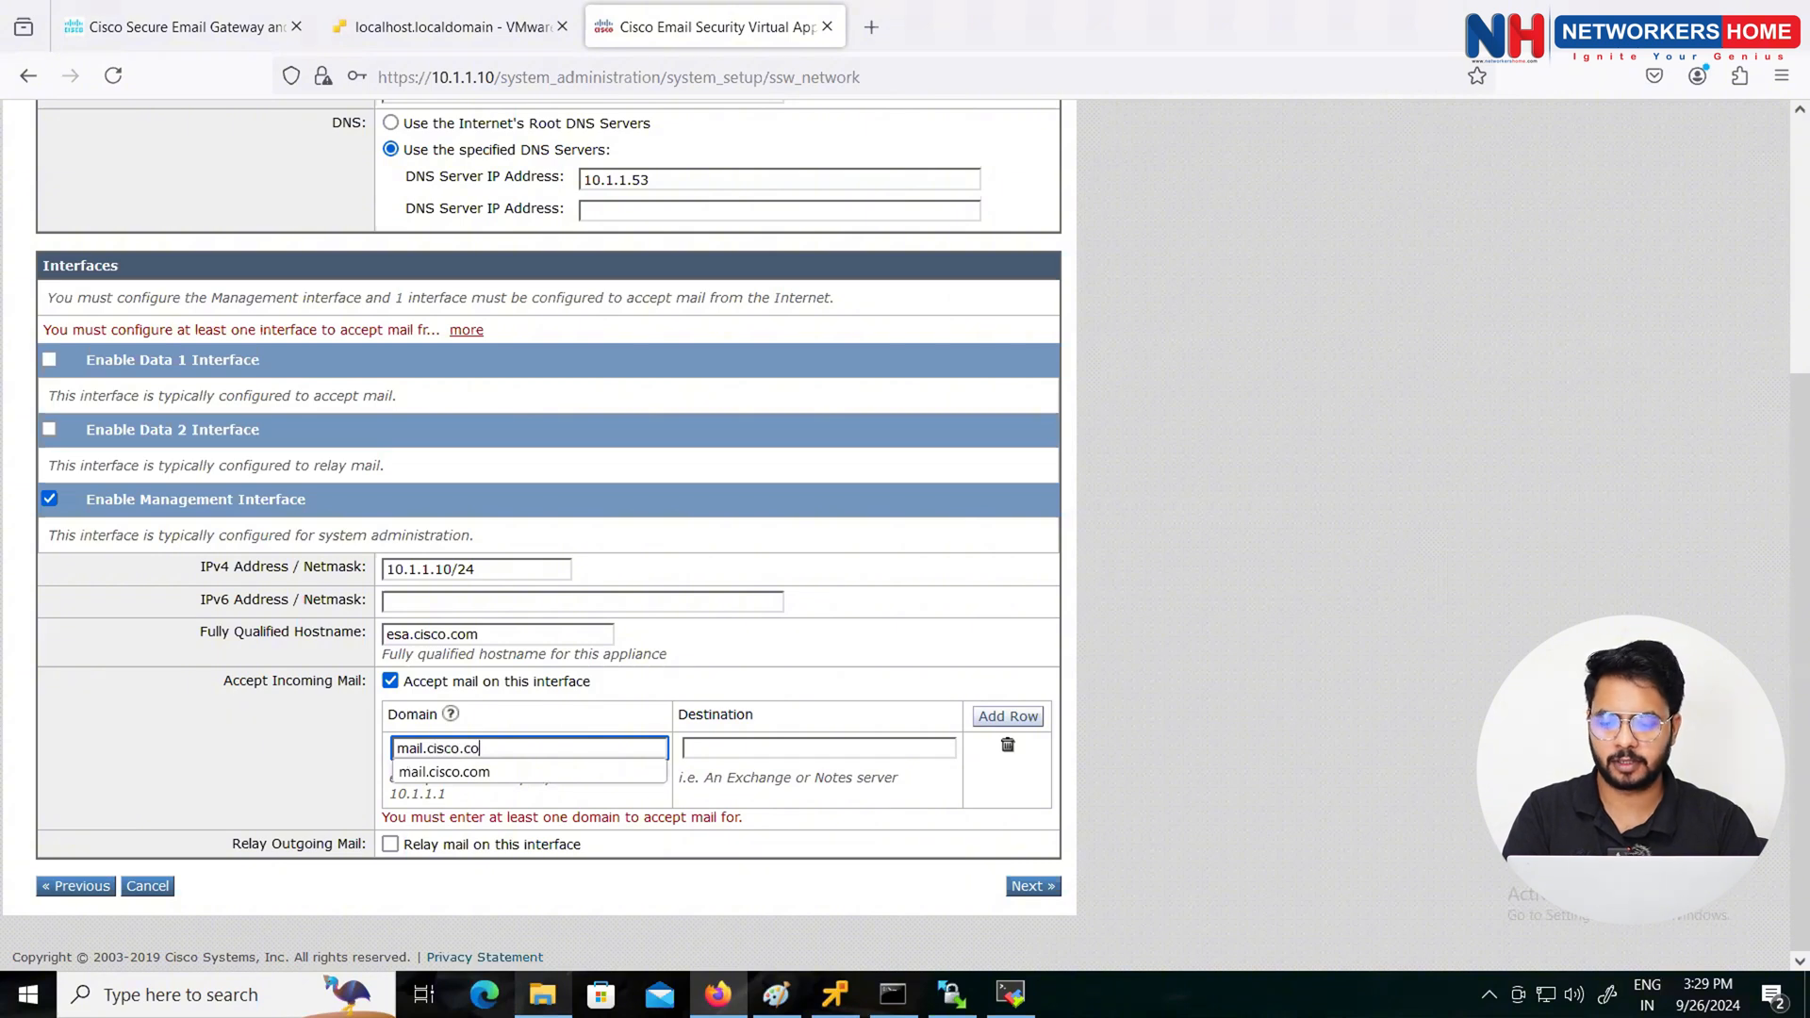
key(Tab)
text(10.1.)
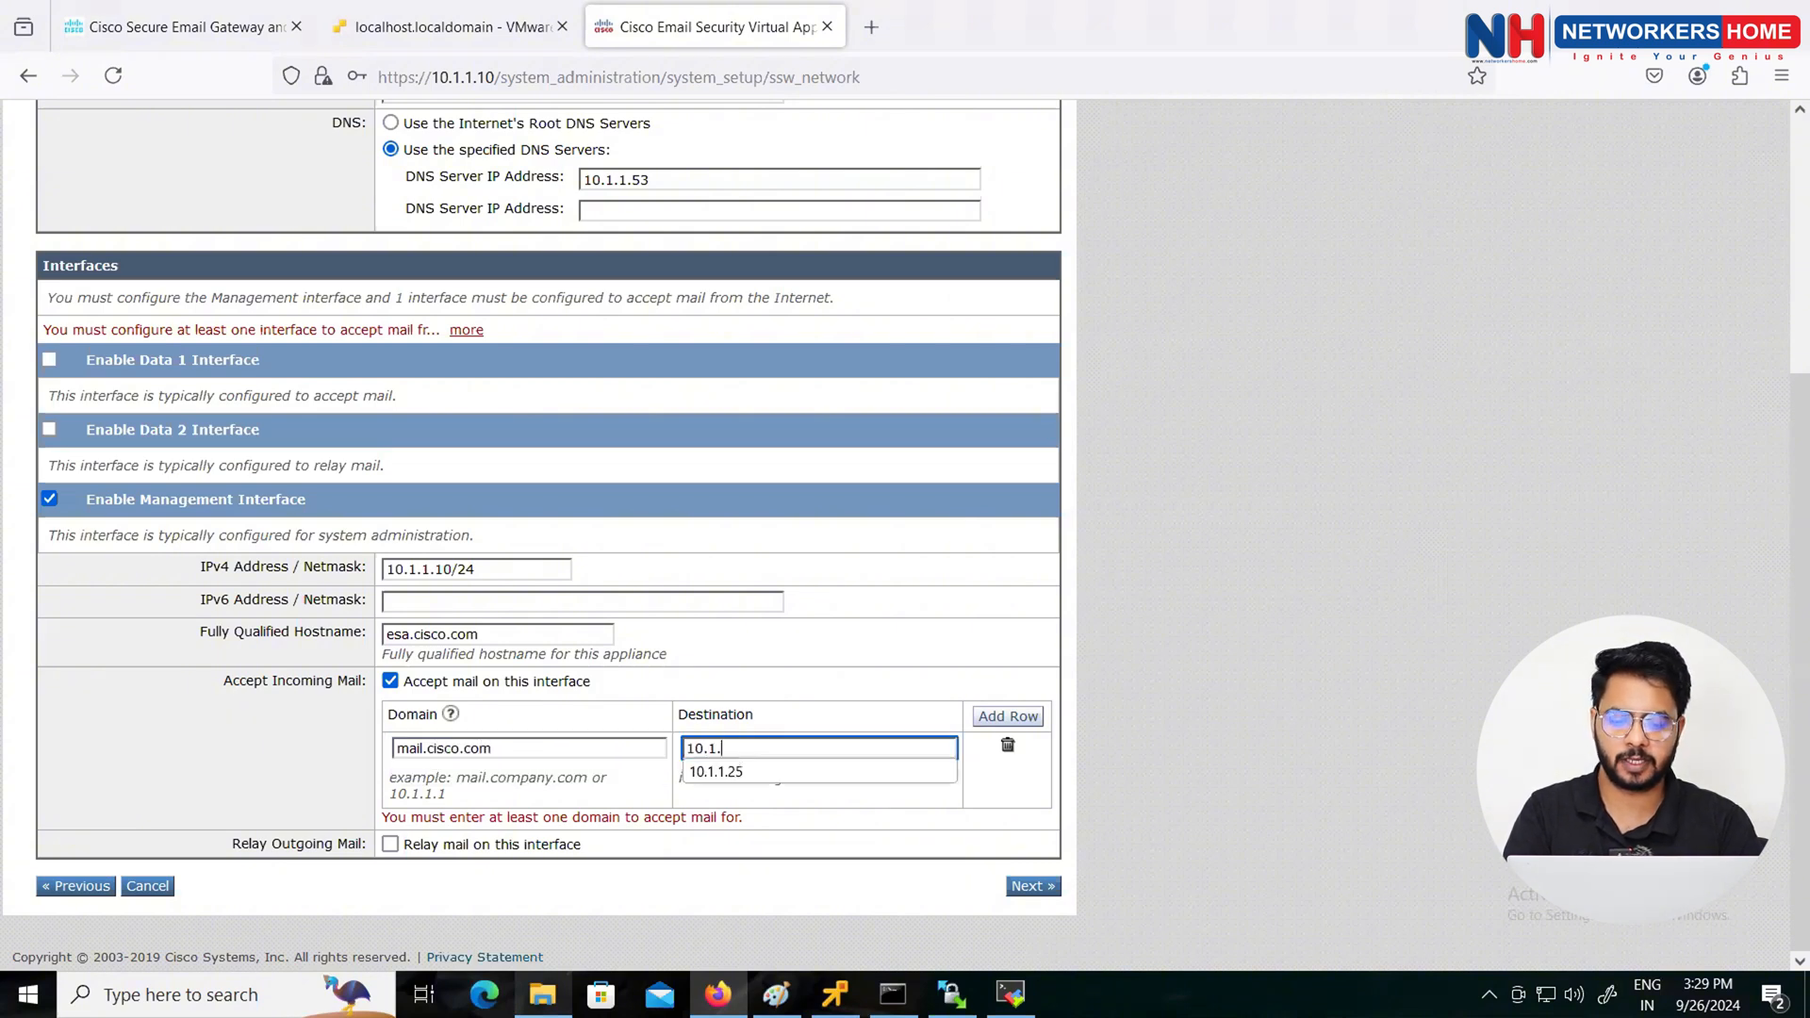
text(1.25)
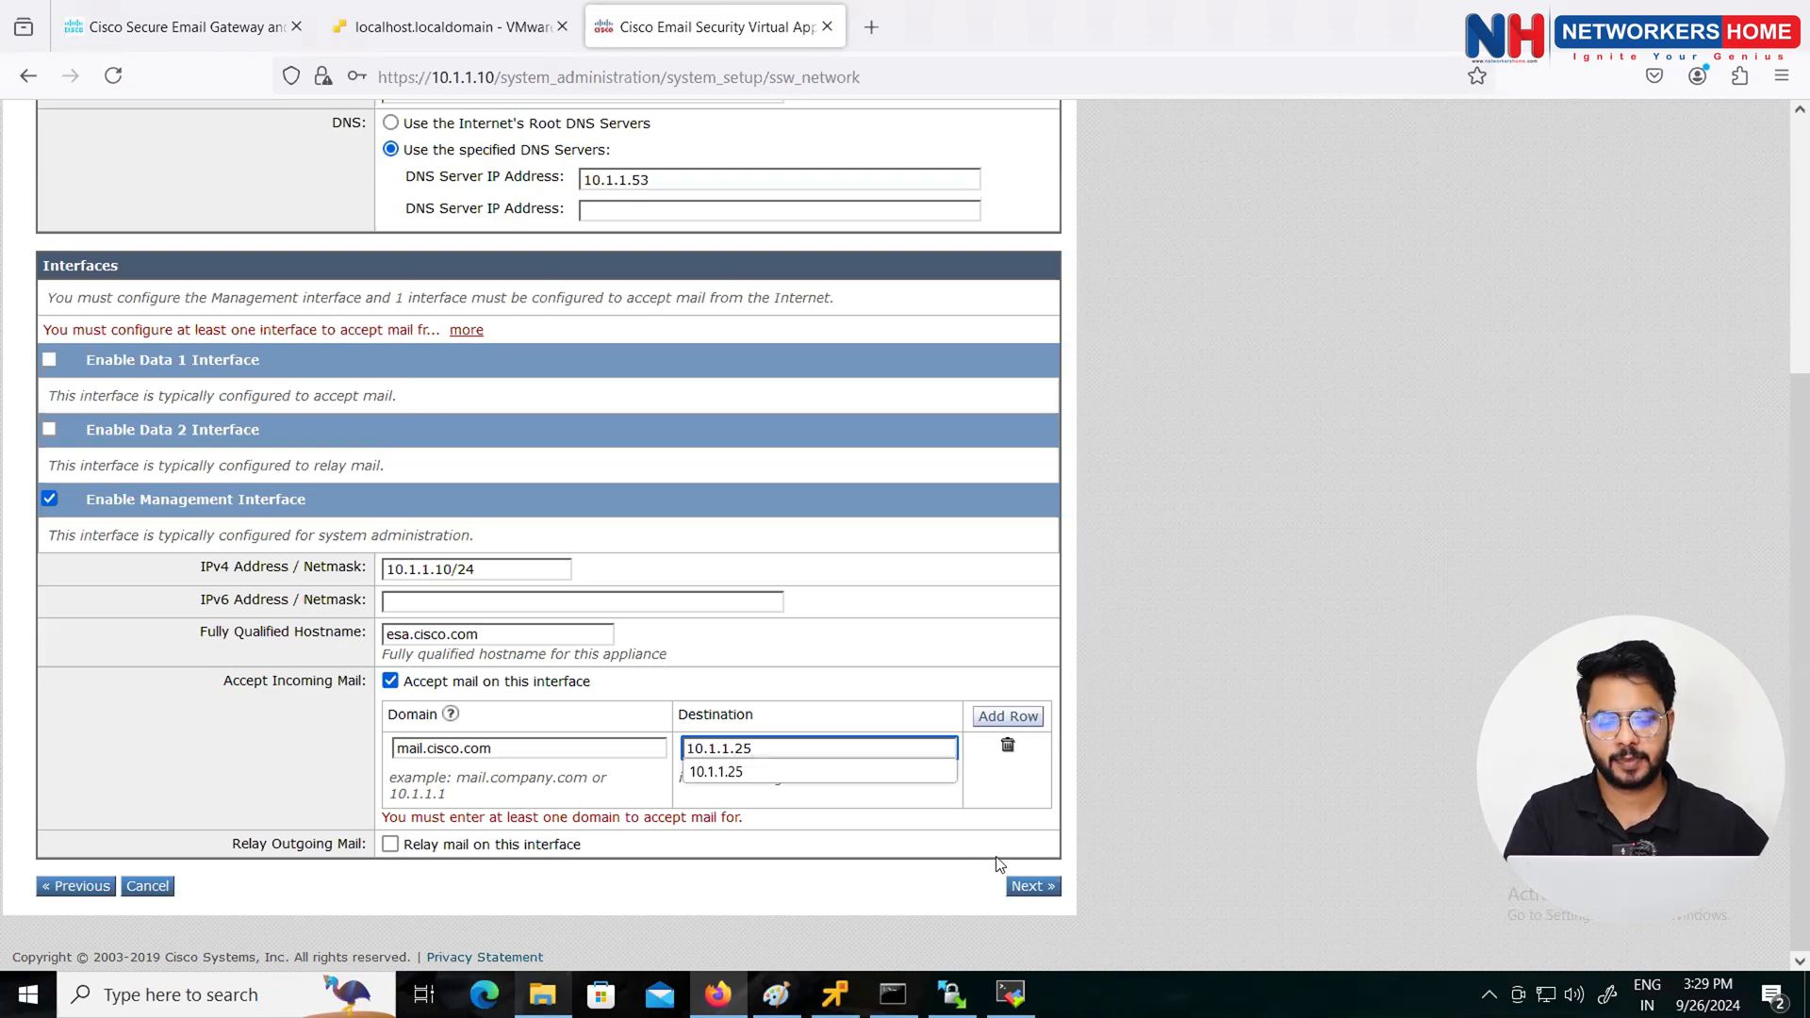
click(1019, 891)
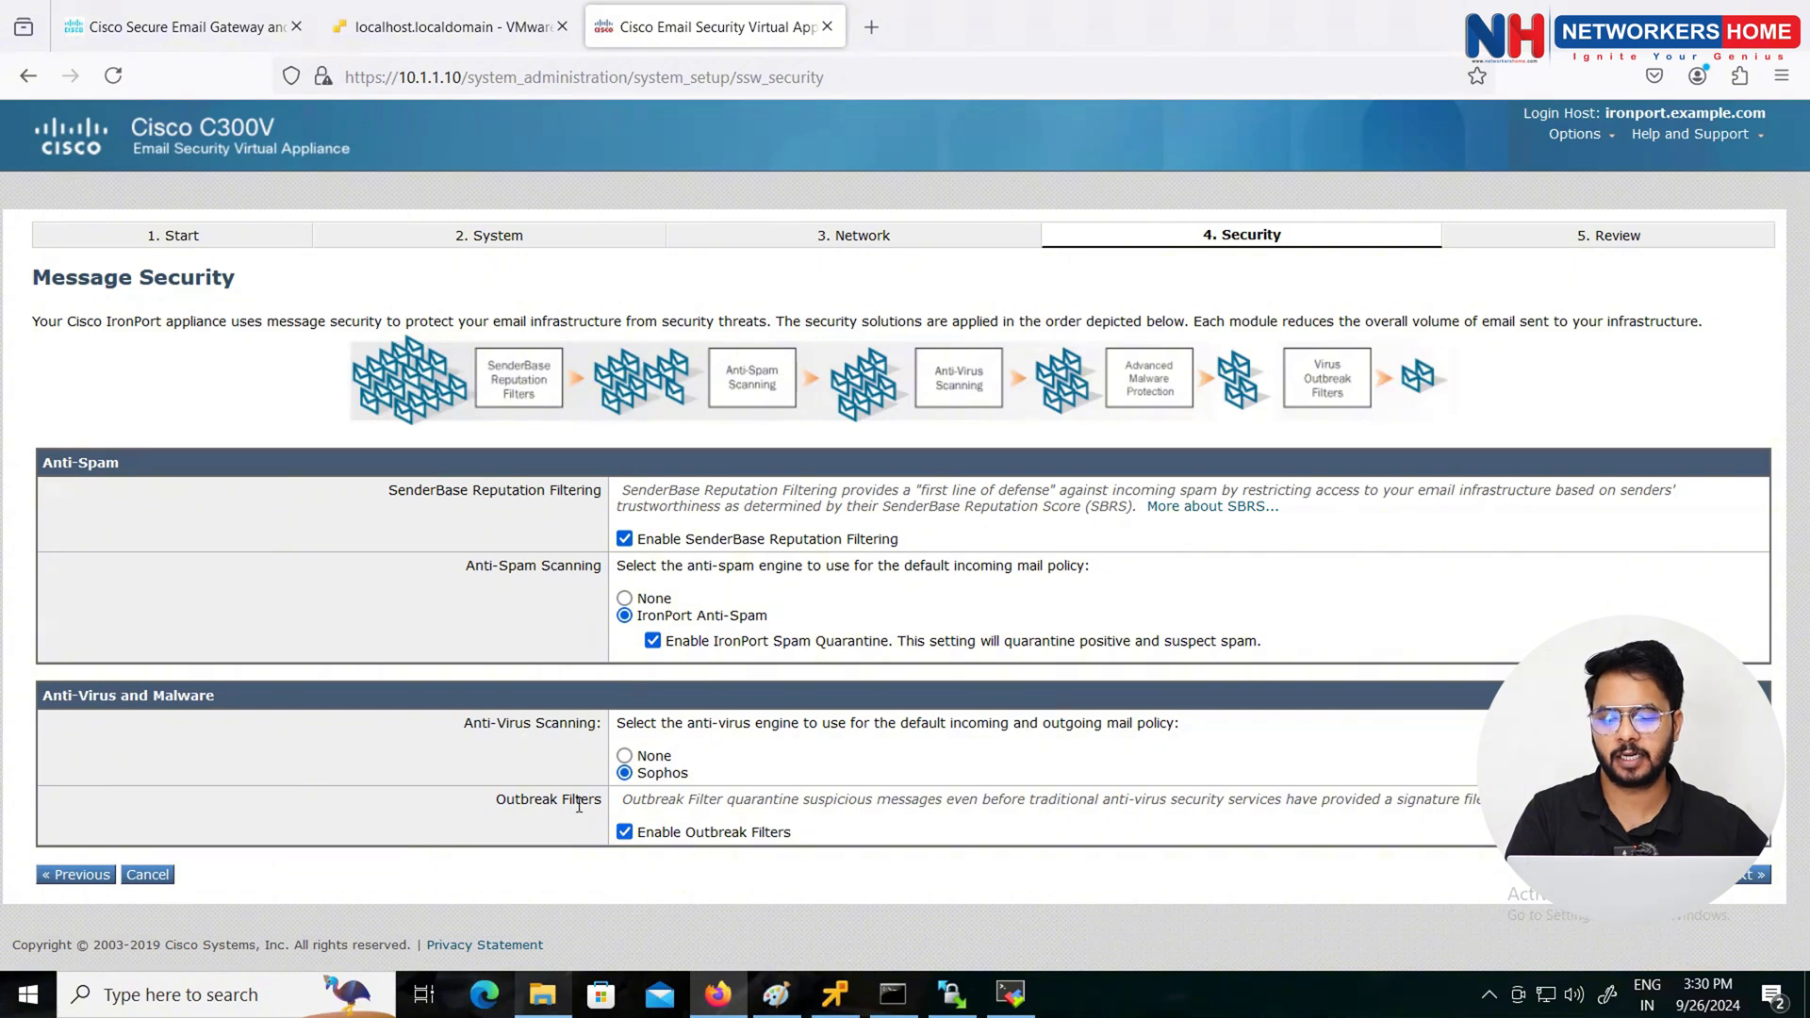
Step: Keep the default Message Security settings, review the configuration, and confirm installing it
click(1750, 884)
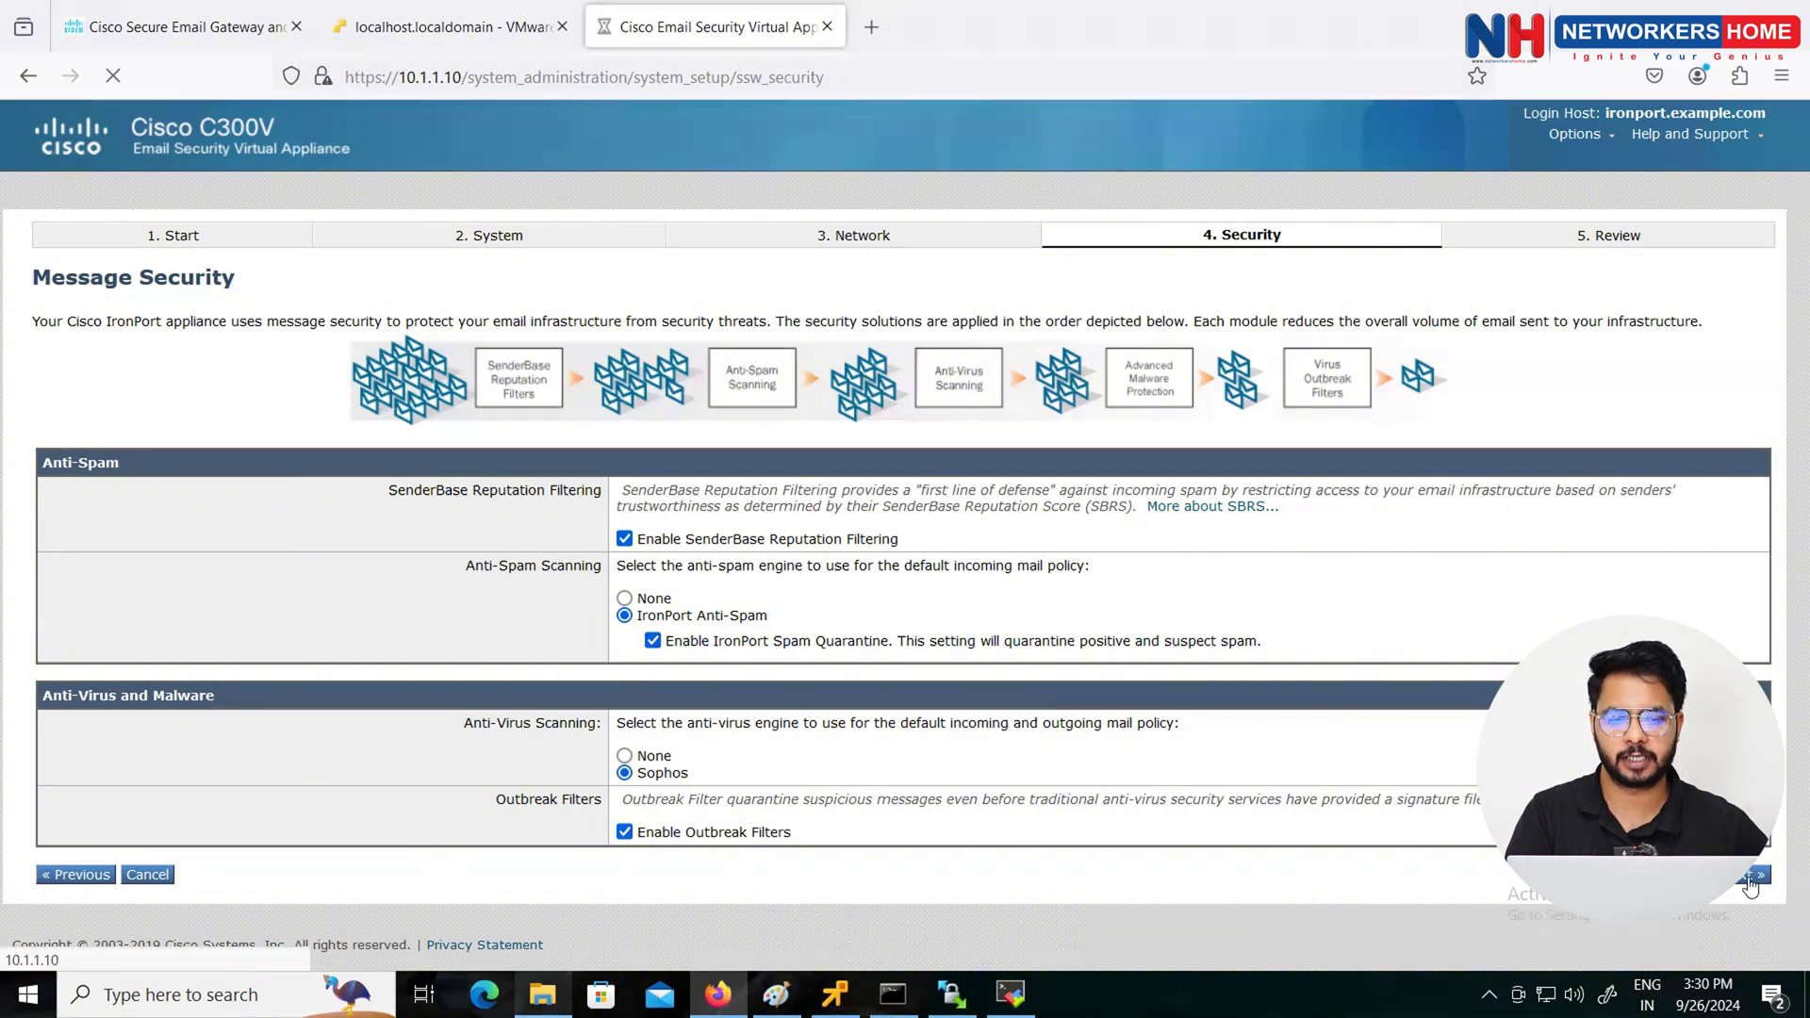
scroll(608, 394, down, 3)
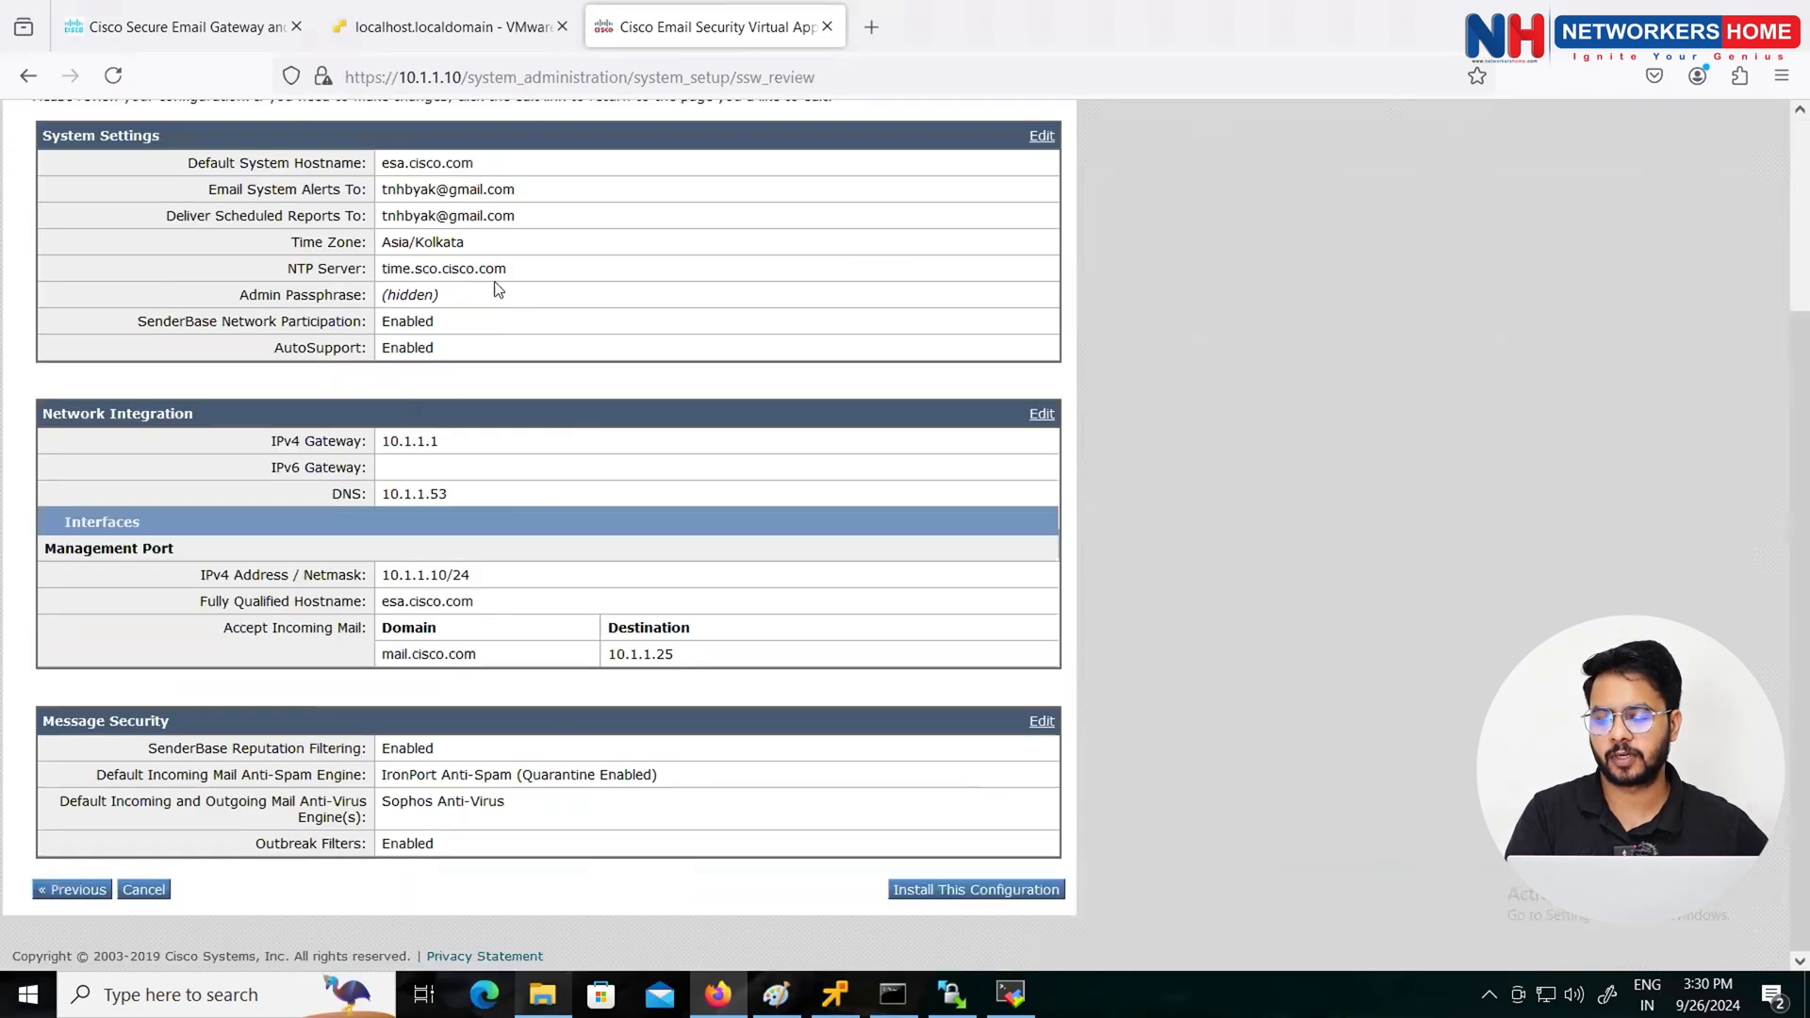
scroll(544, 395, up, 3)
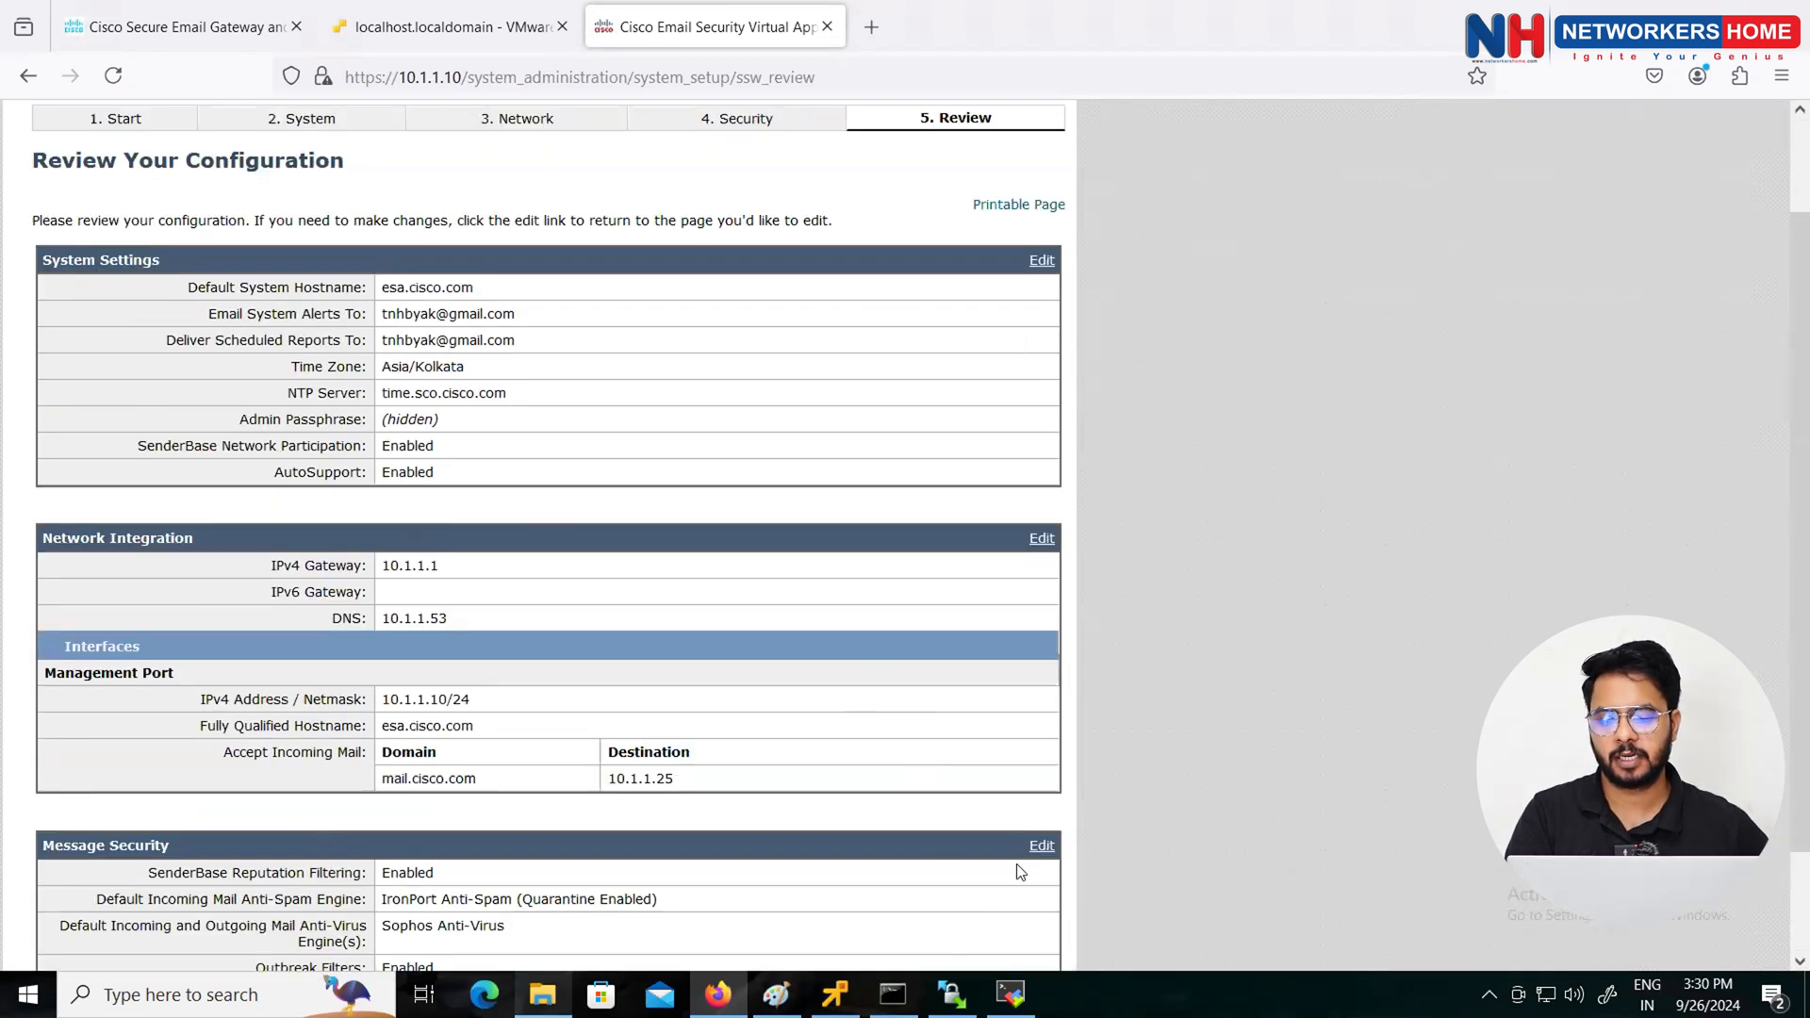
scroll(933, 810, down, 3)
click(958, 888)
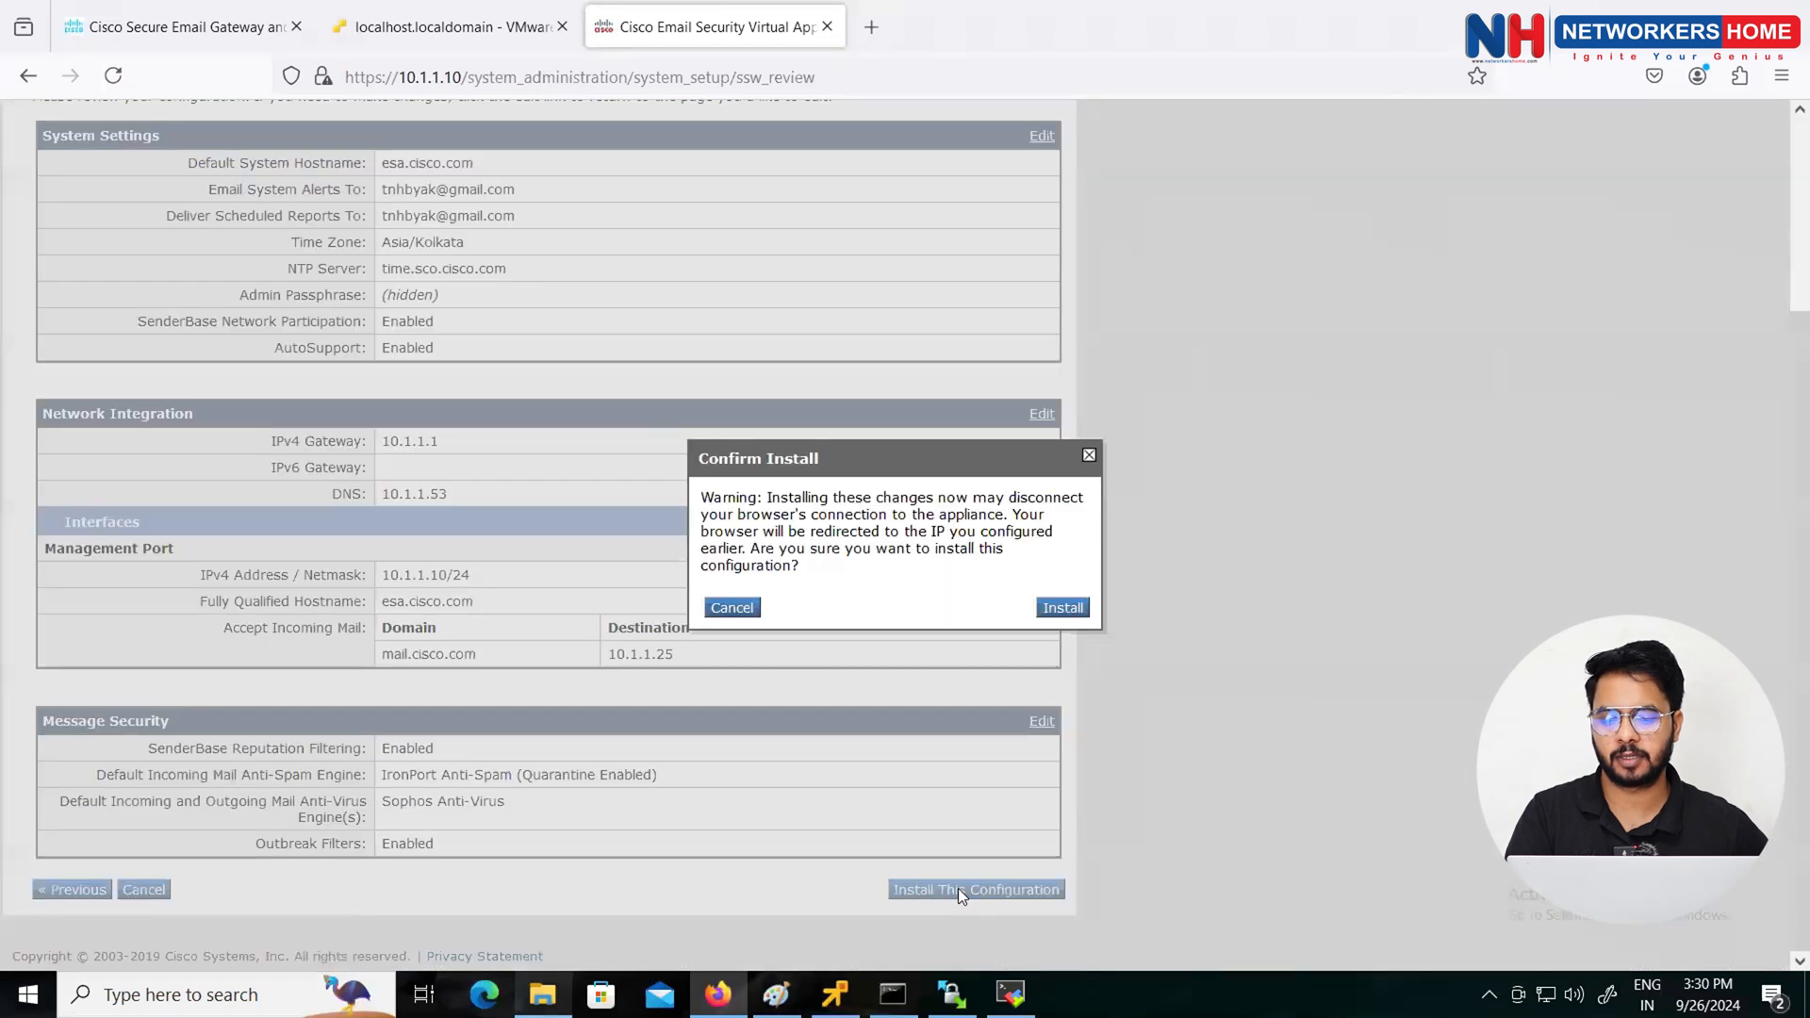
click(1075, 604)
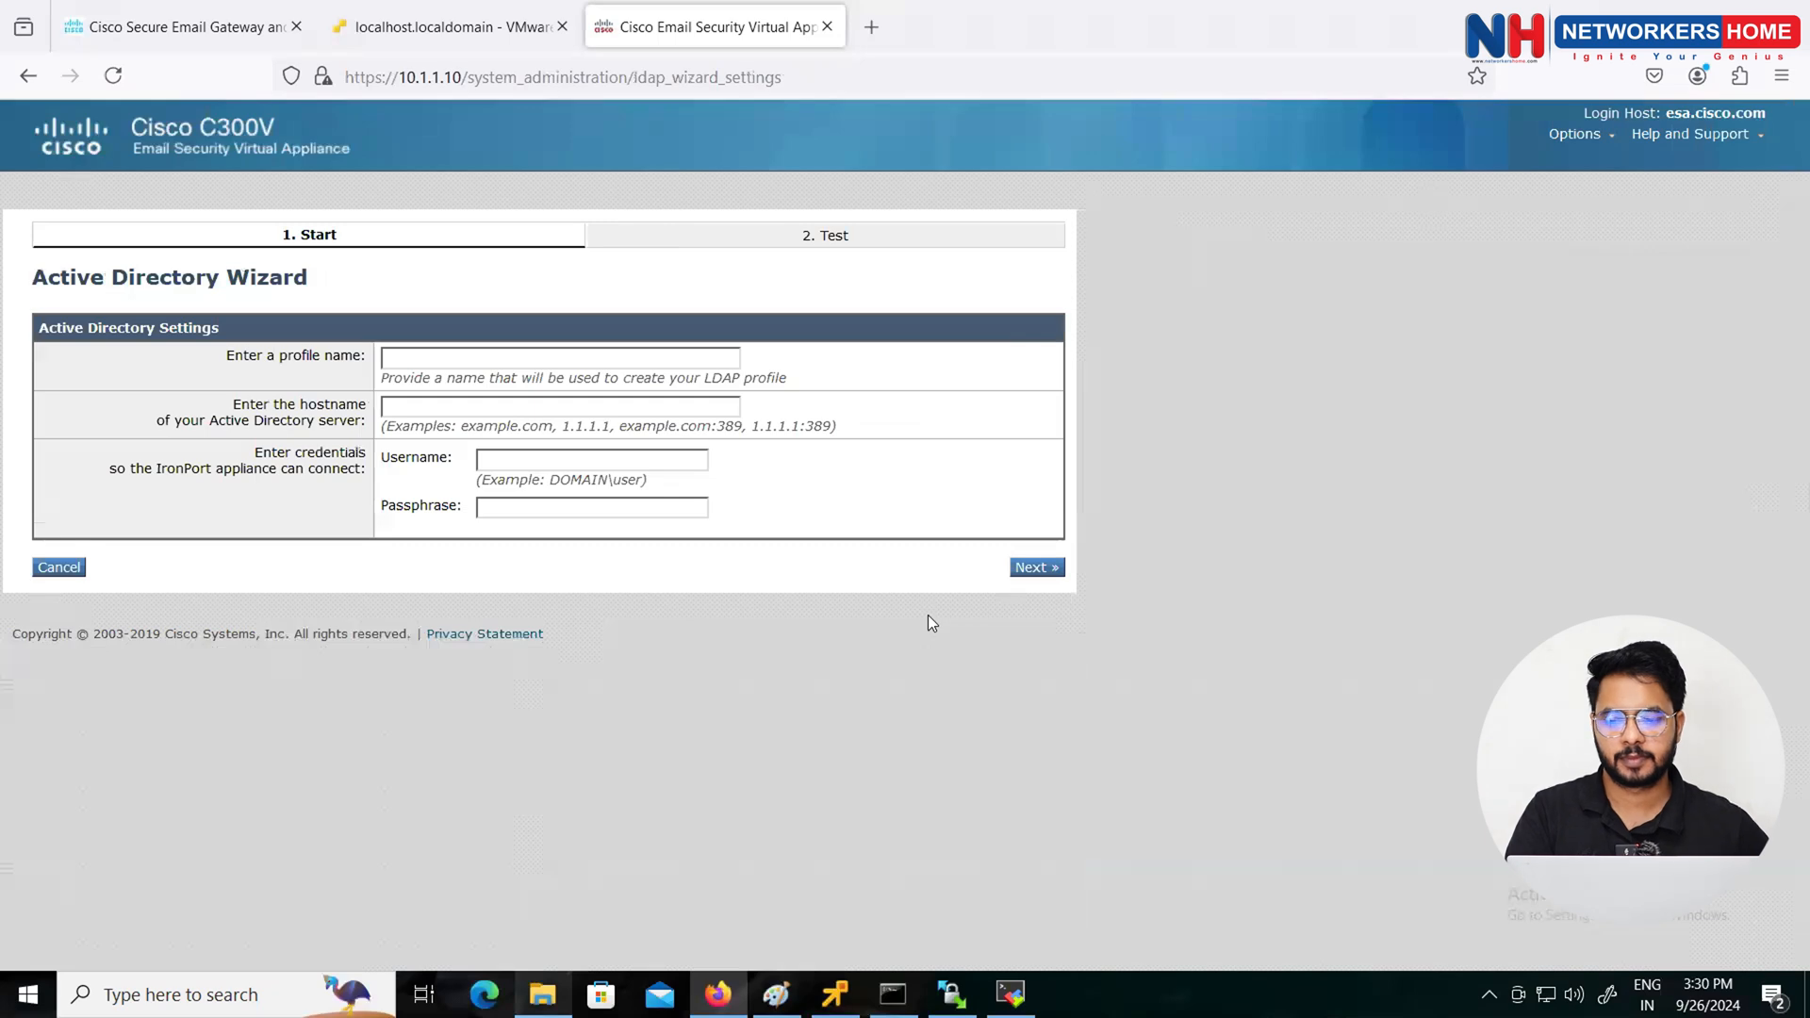
Step: Enter LDAP profile name AD_DNS and Active Directory server 10.1.1.16
click(389, 351)
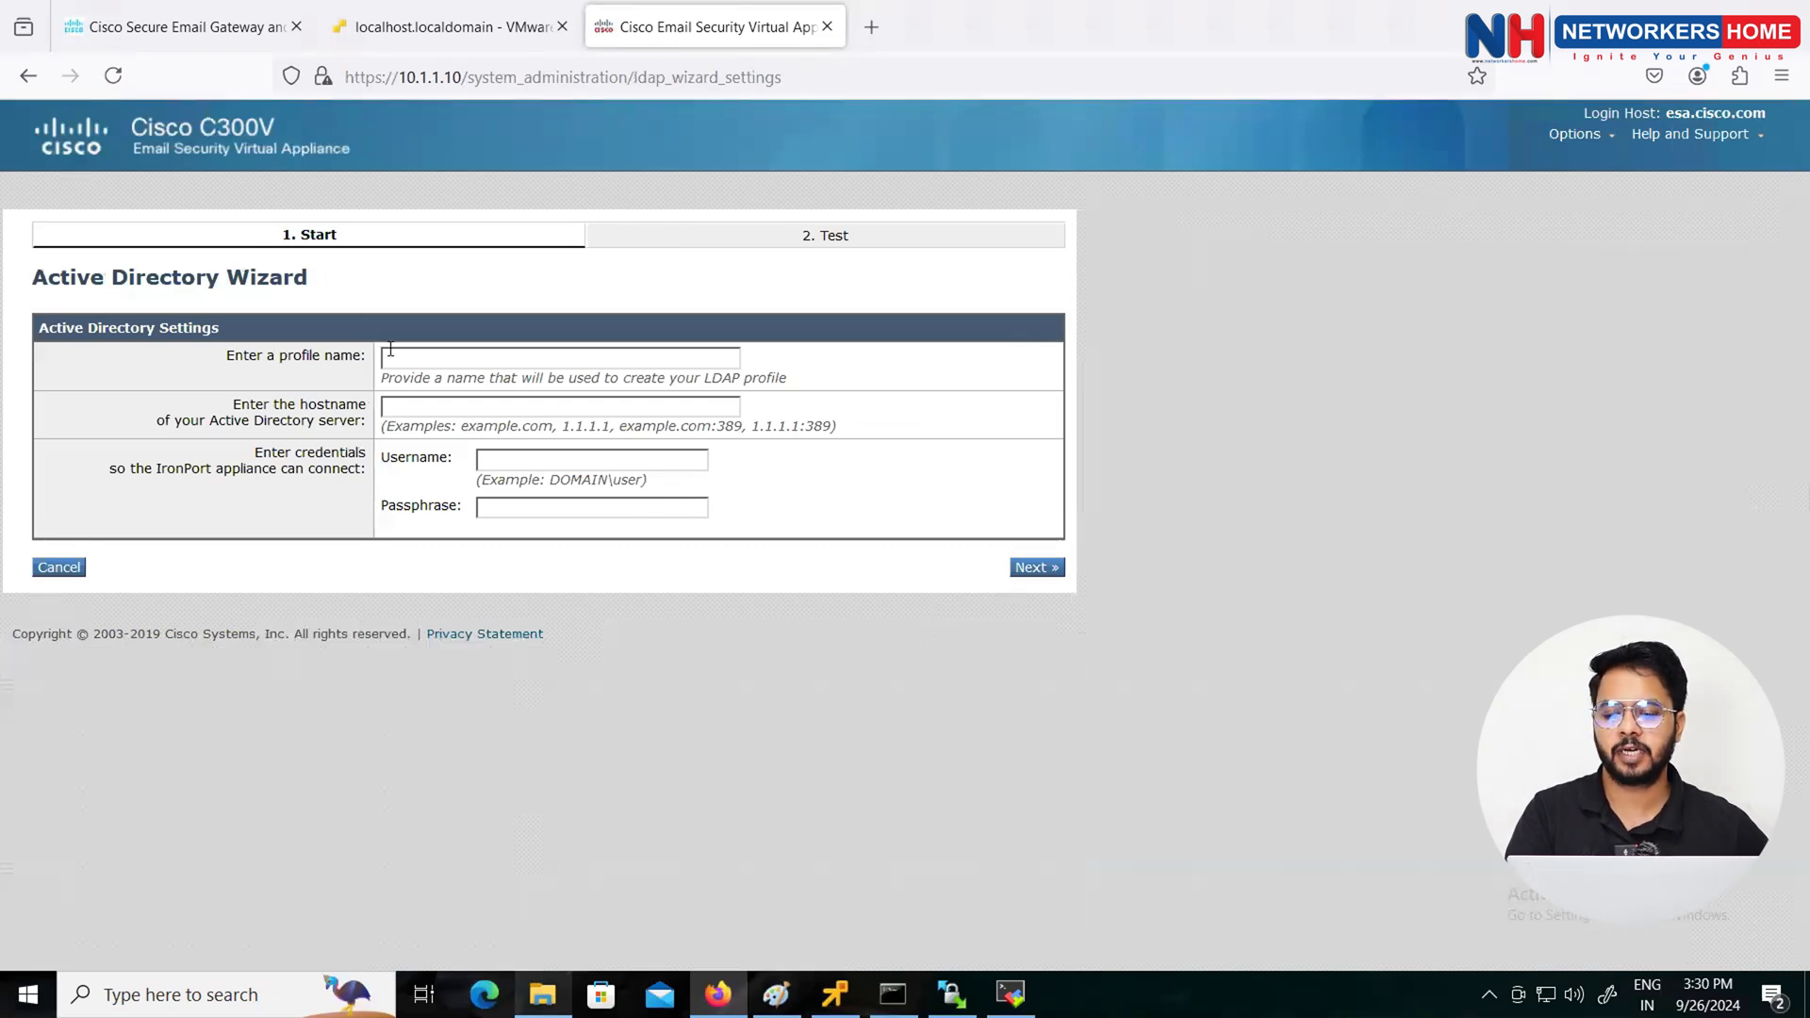
click(402, 358)
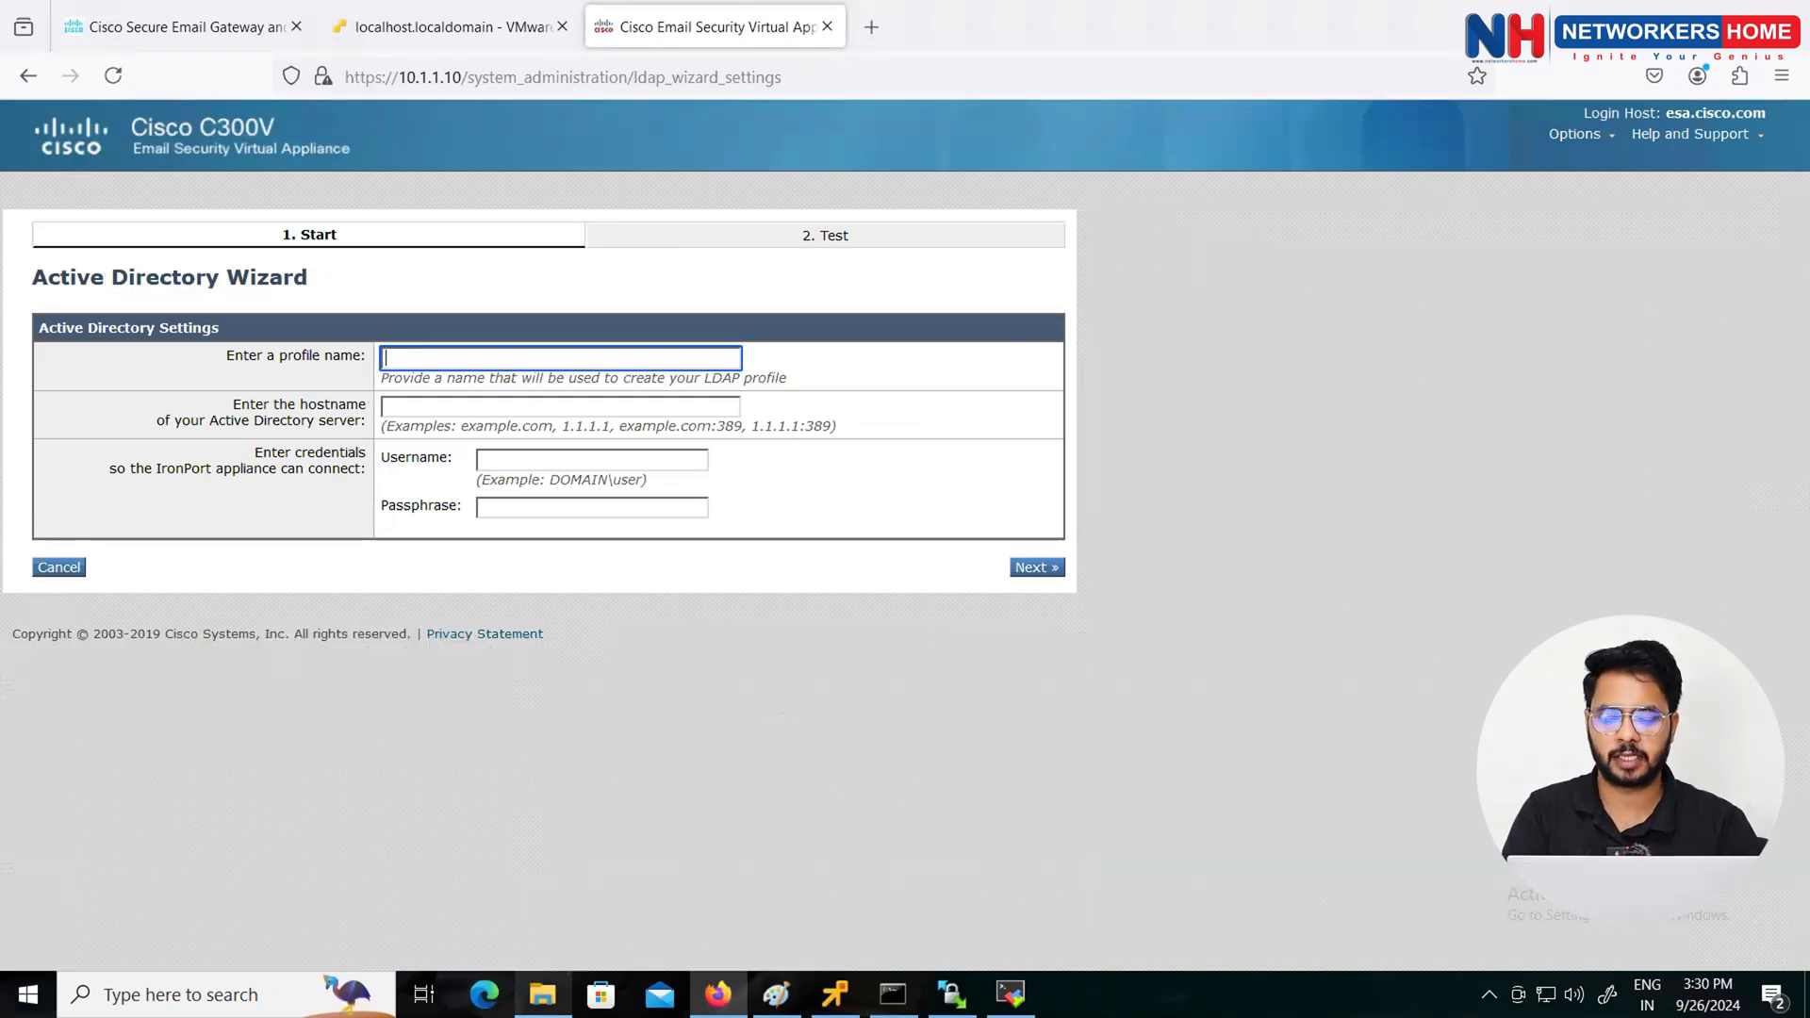
text(AD_DNS)
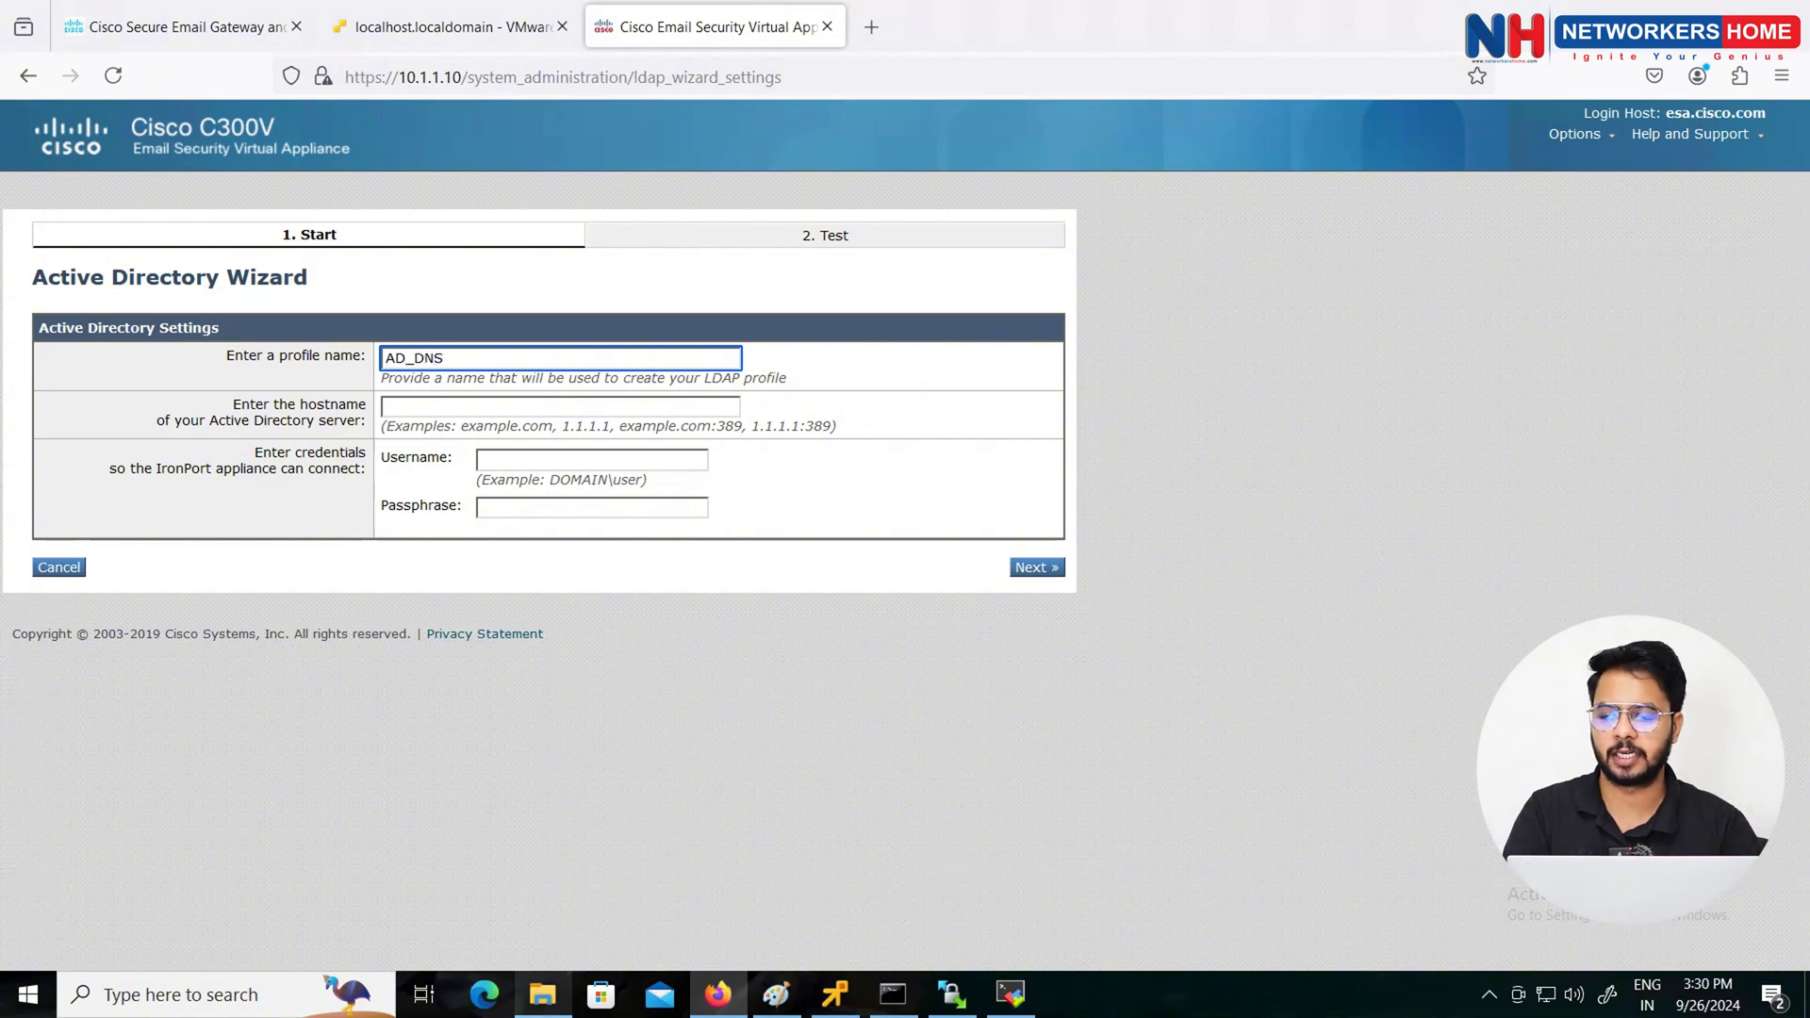
click(413, 406)
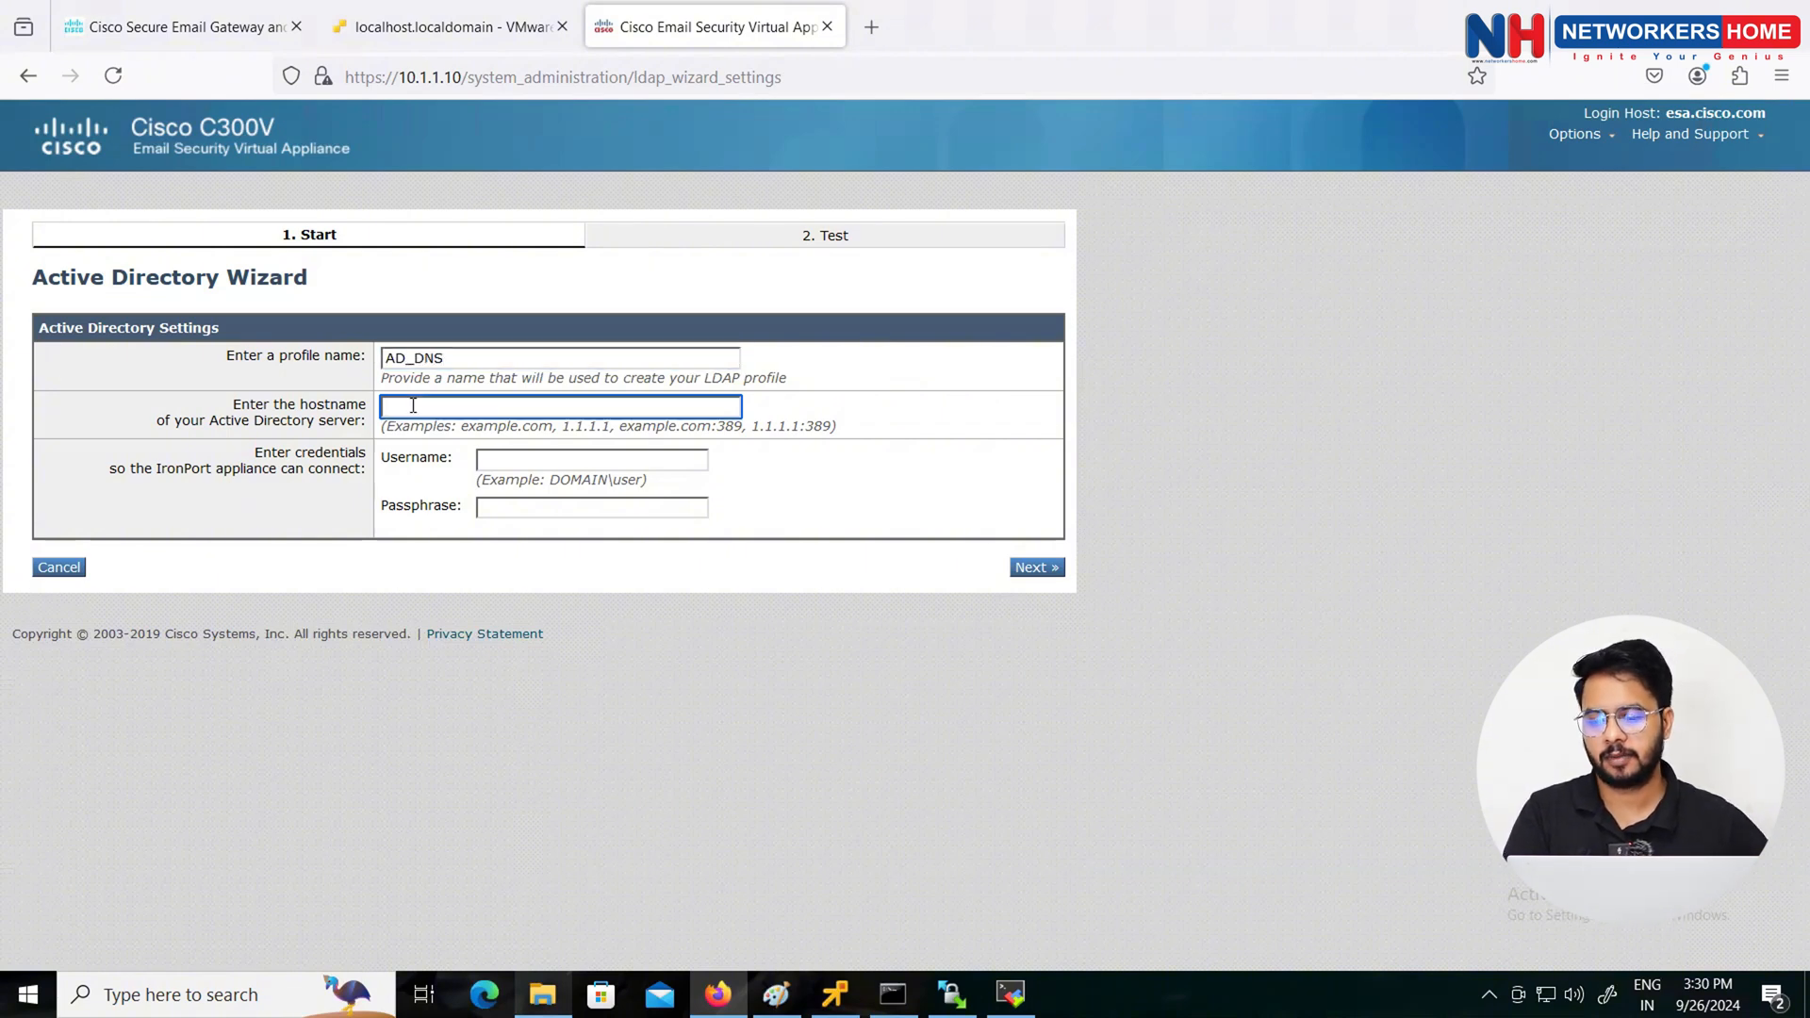
text(10.1.1.16)
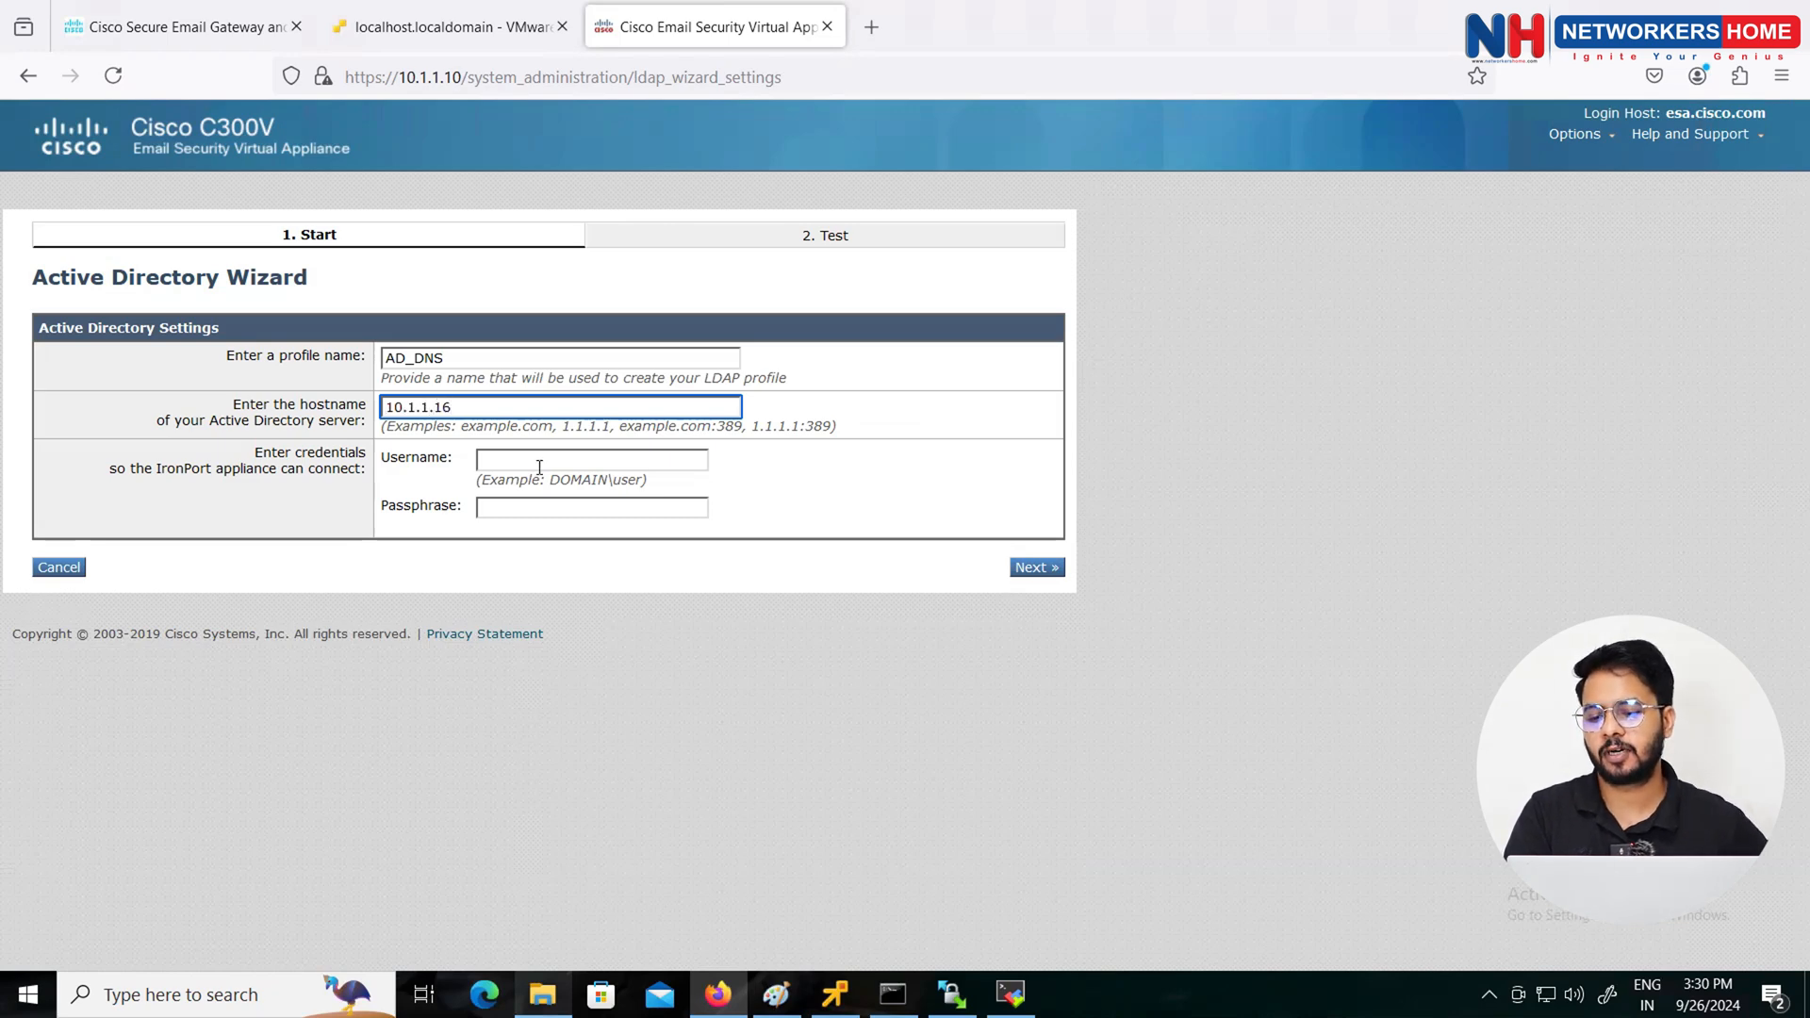
Step: Enter the CISCO domain administrator username and passphrase, submit, and decline Firefox's save-password offer
click(540, 464)
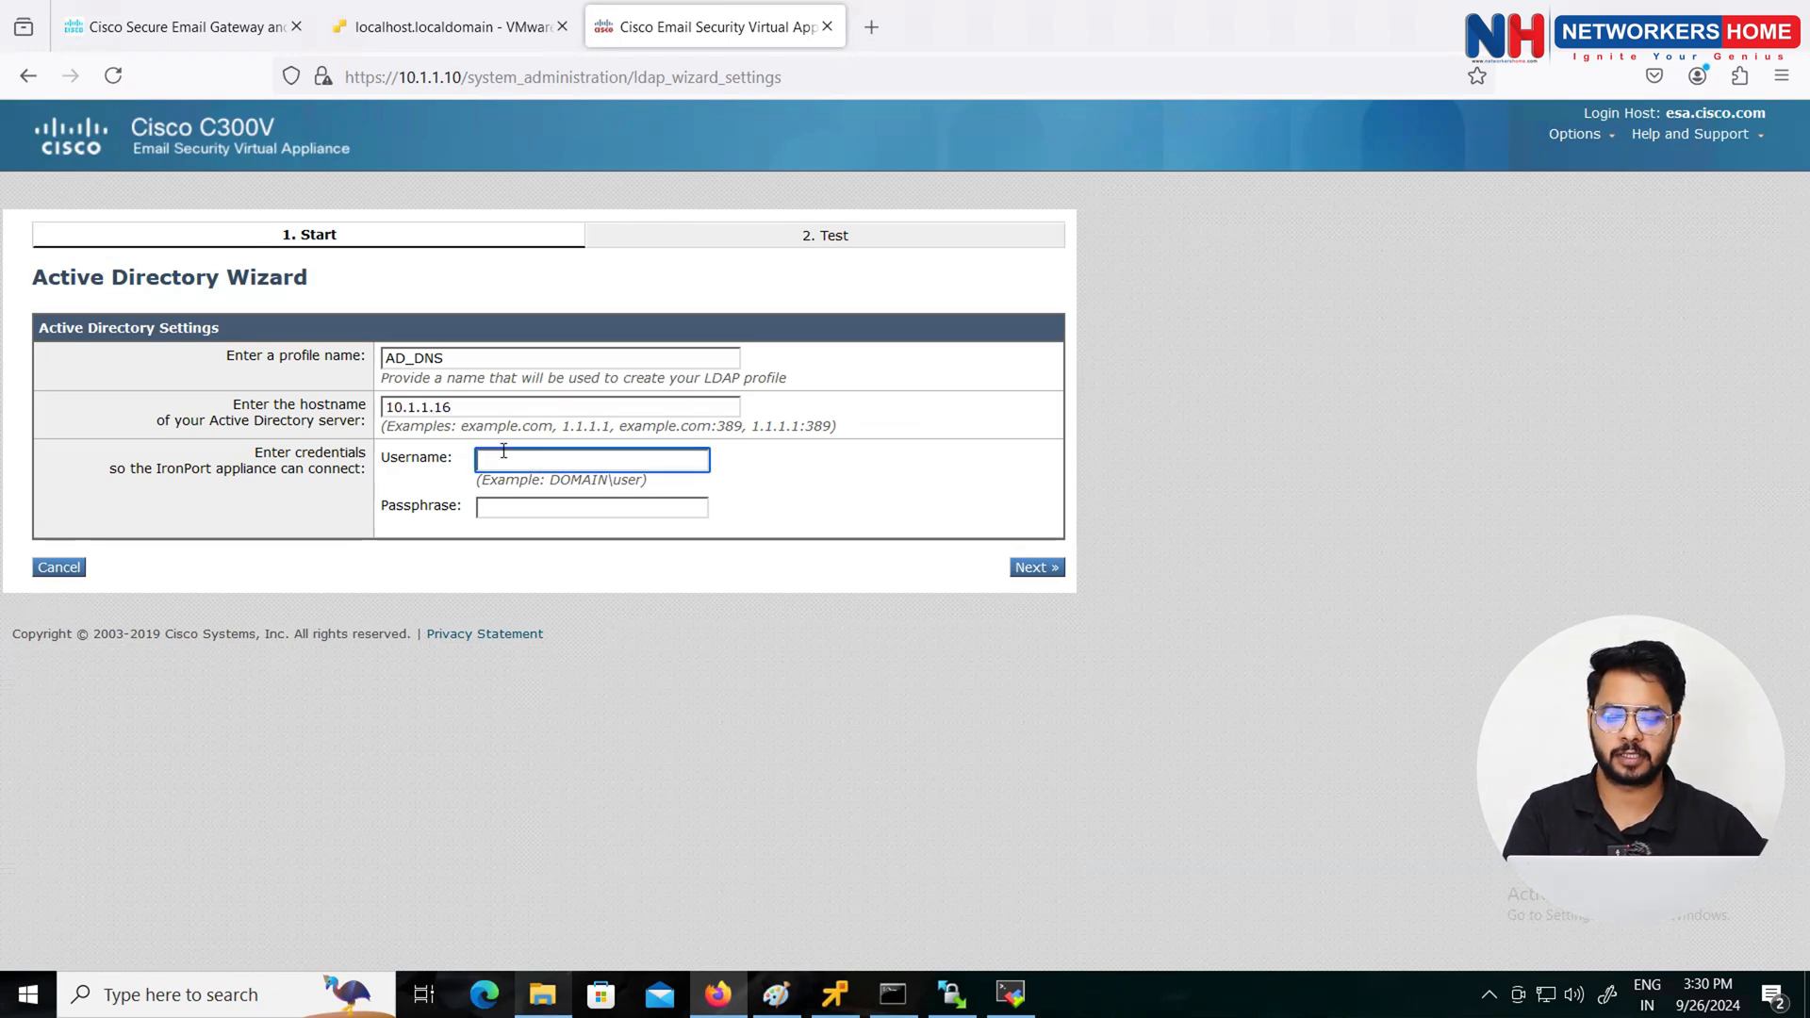
text(Admin)
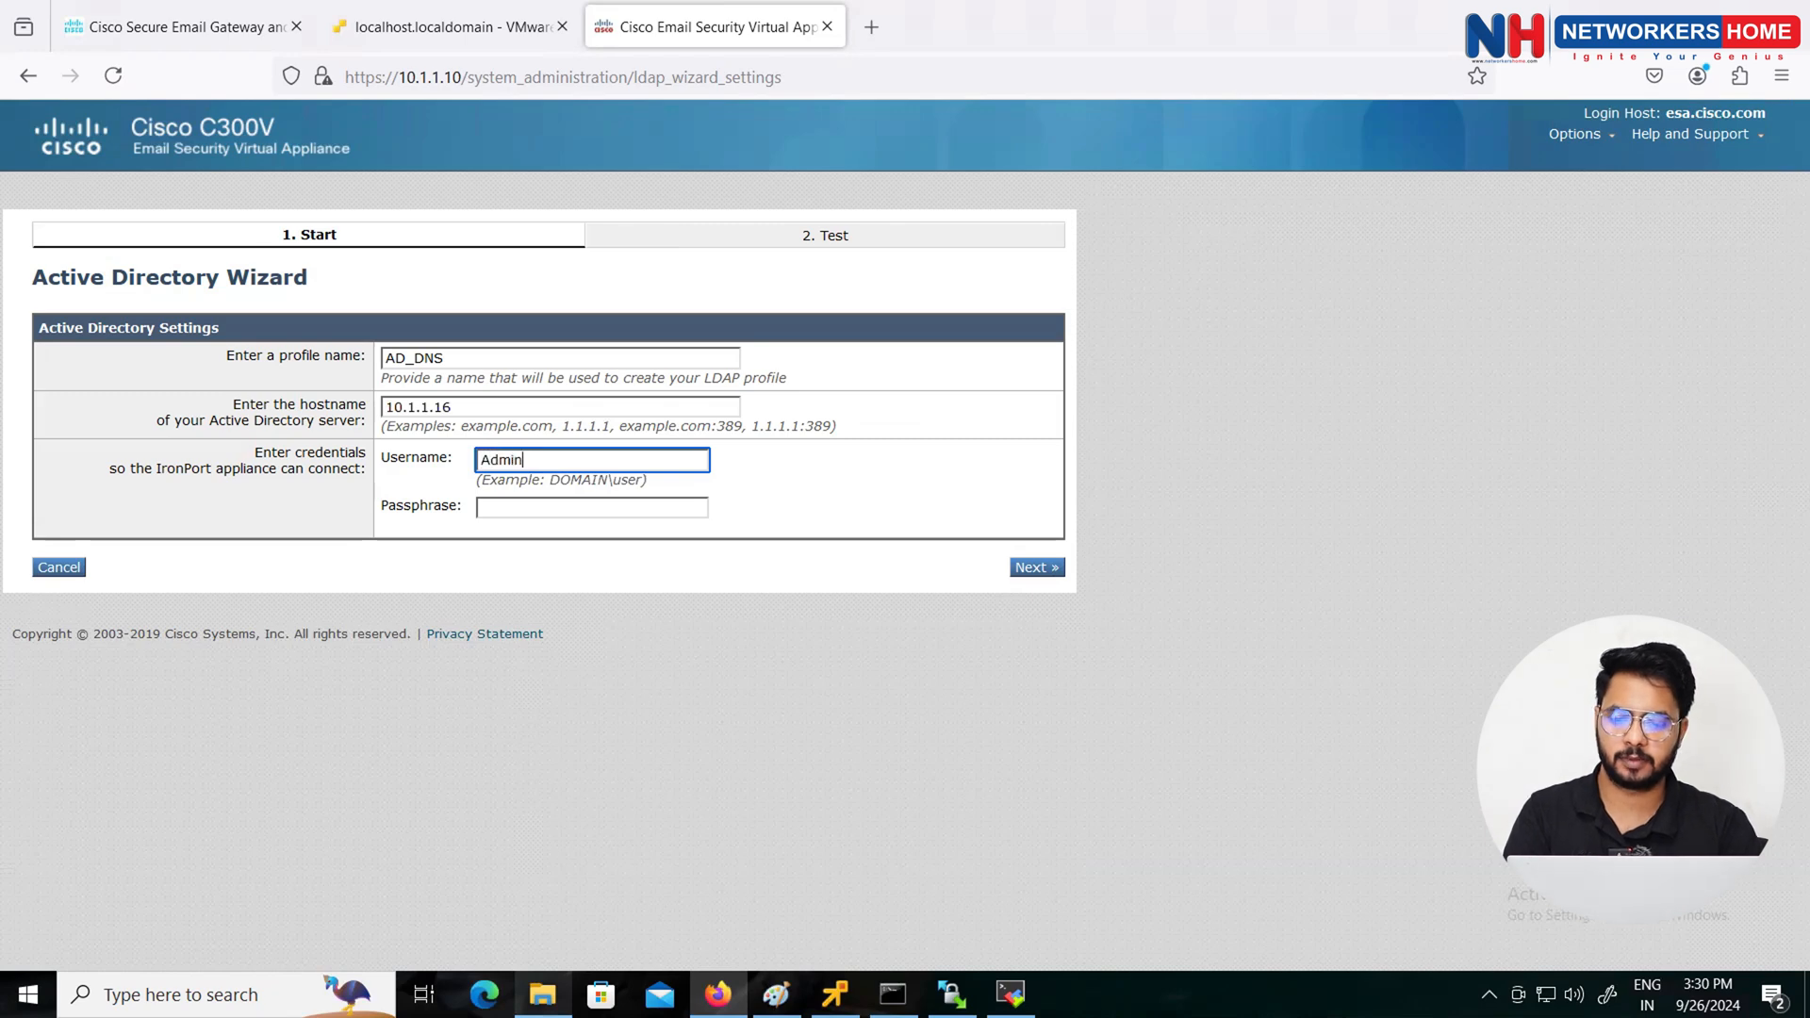
text(istrator)
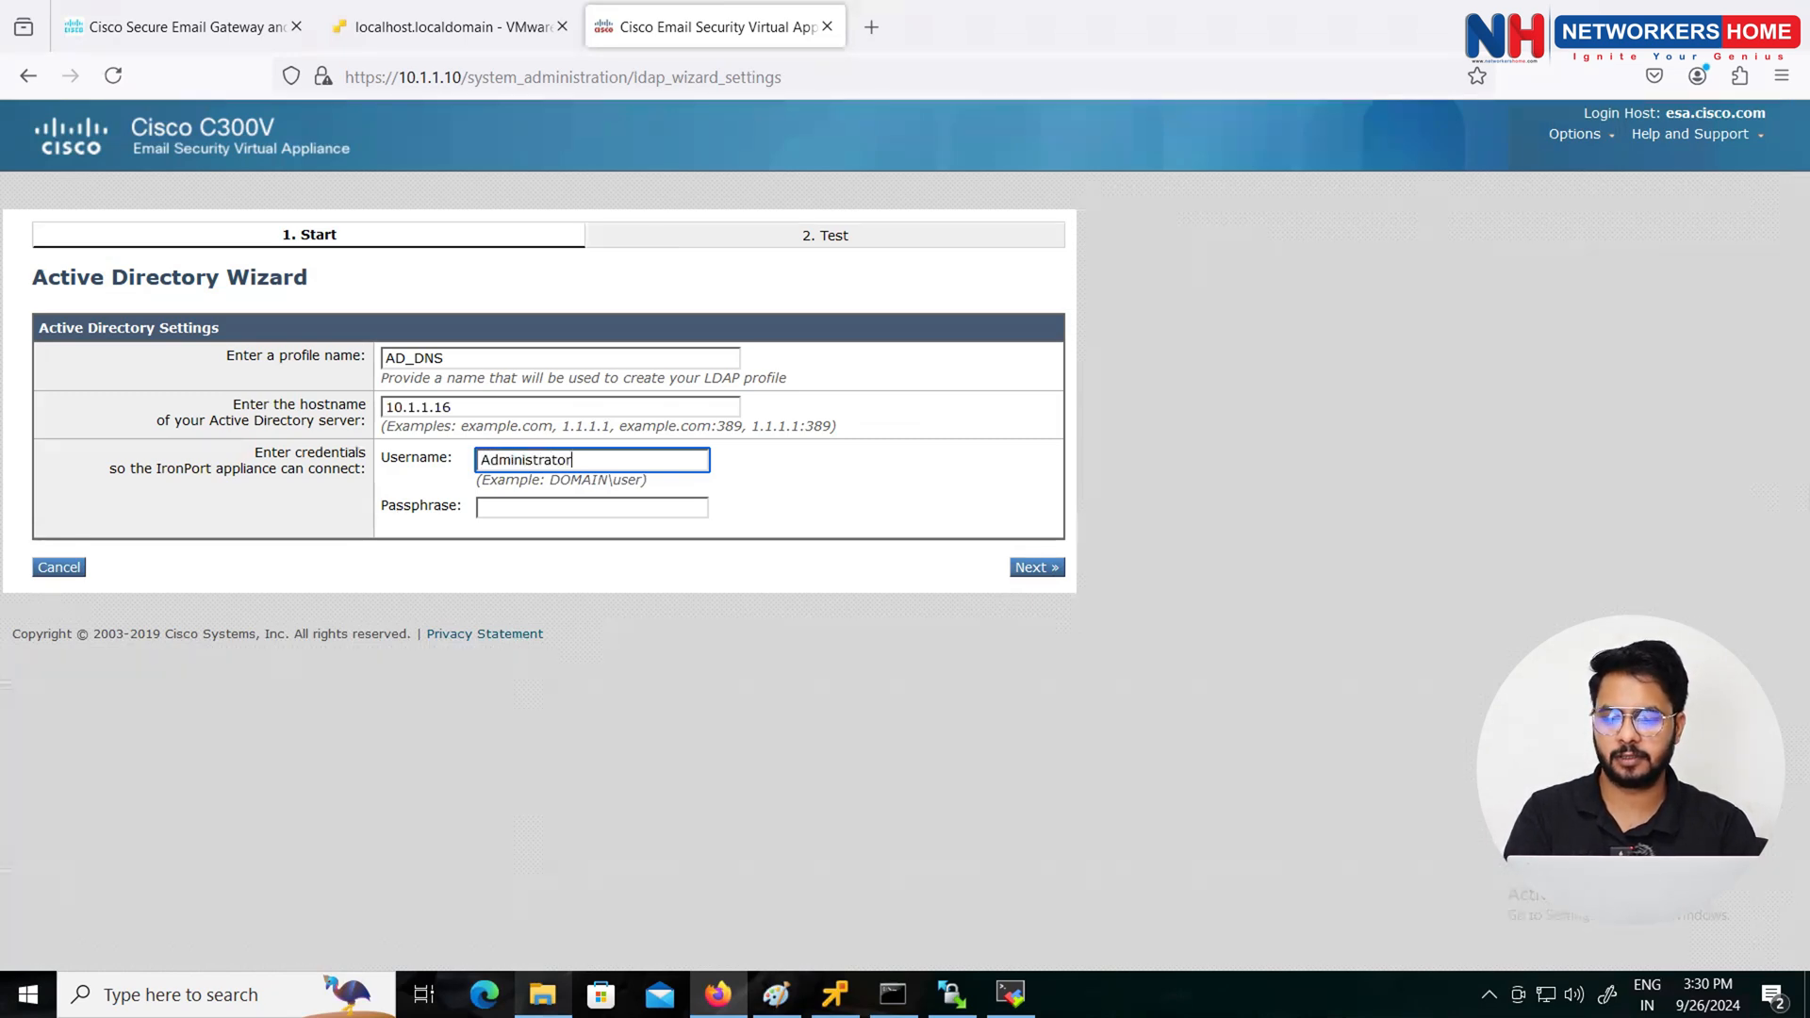
key(Tab)
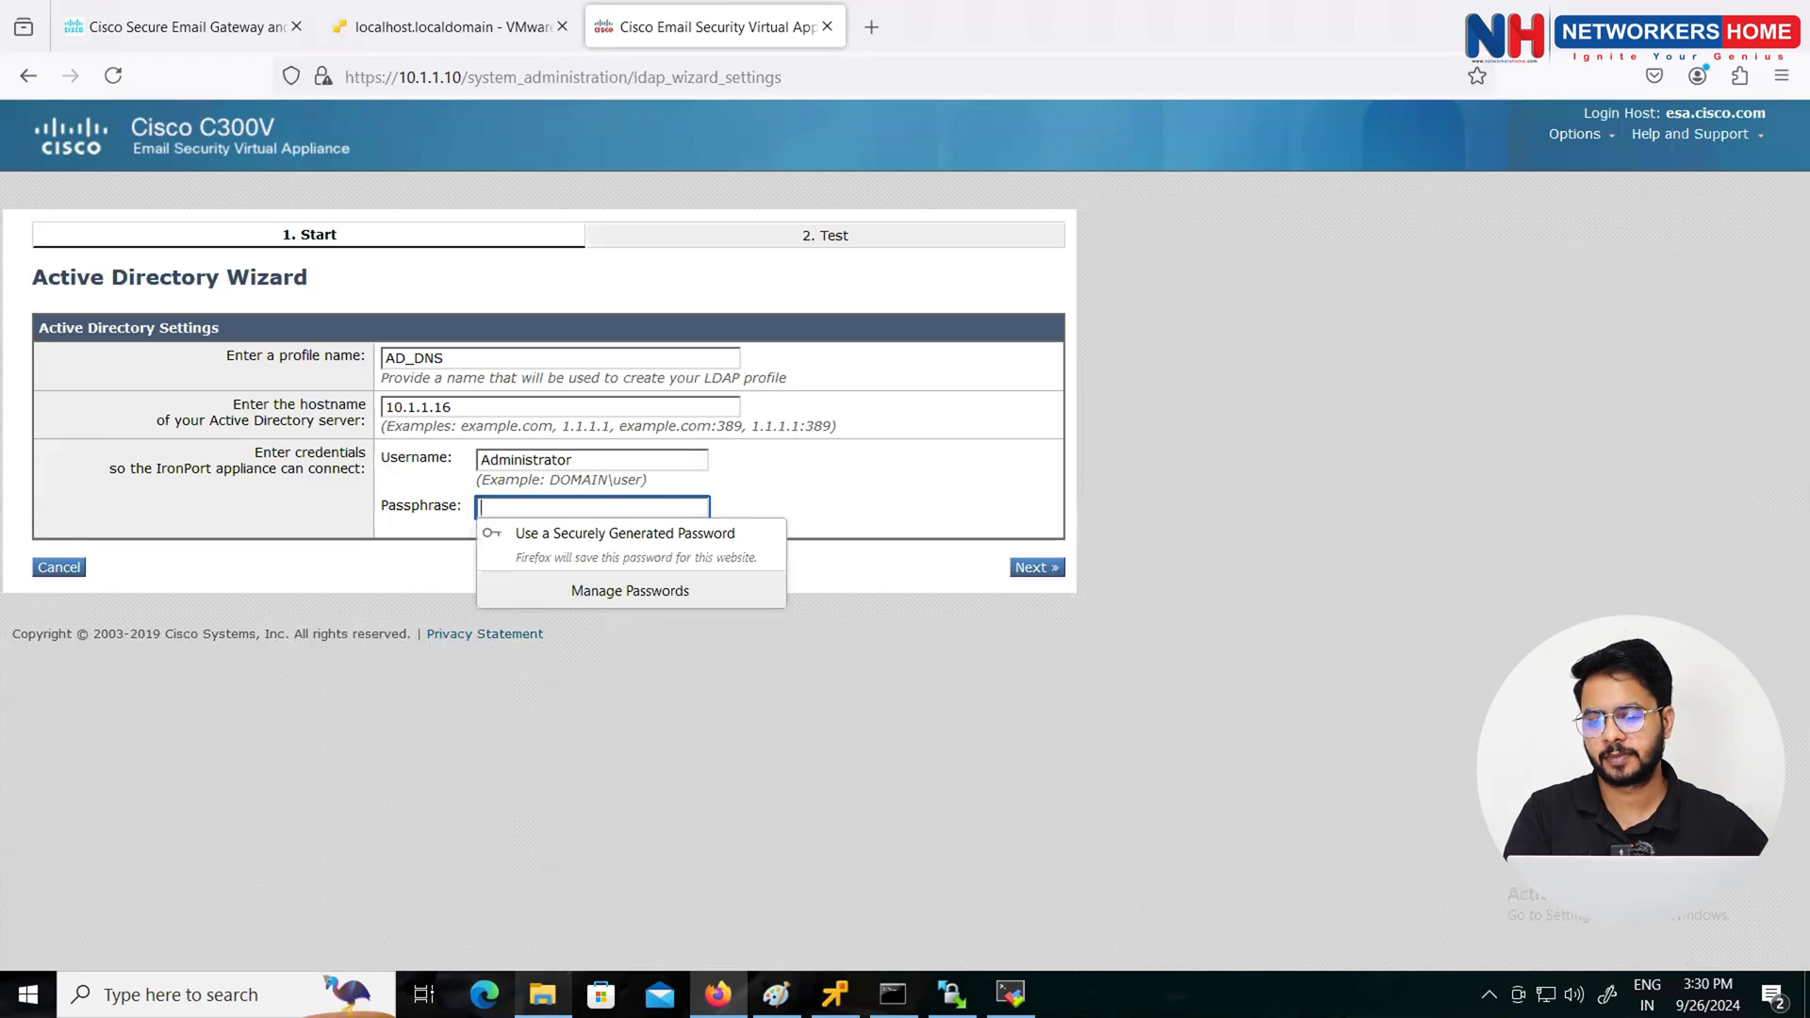
click(479, 460)
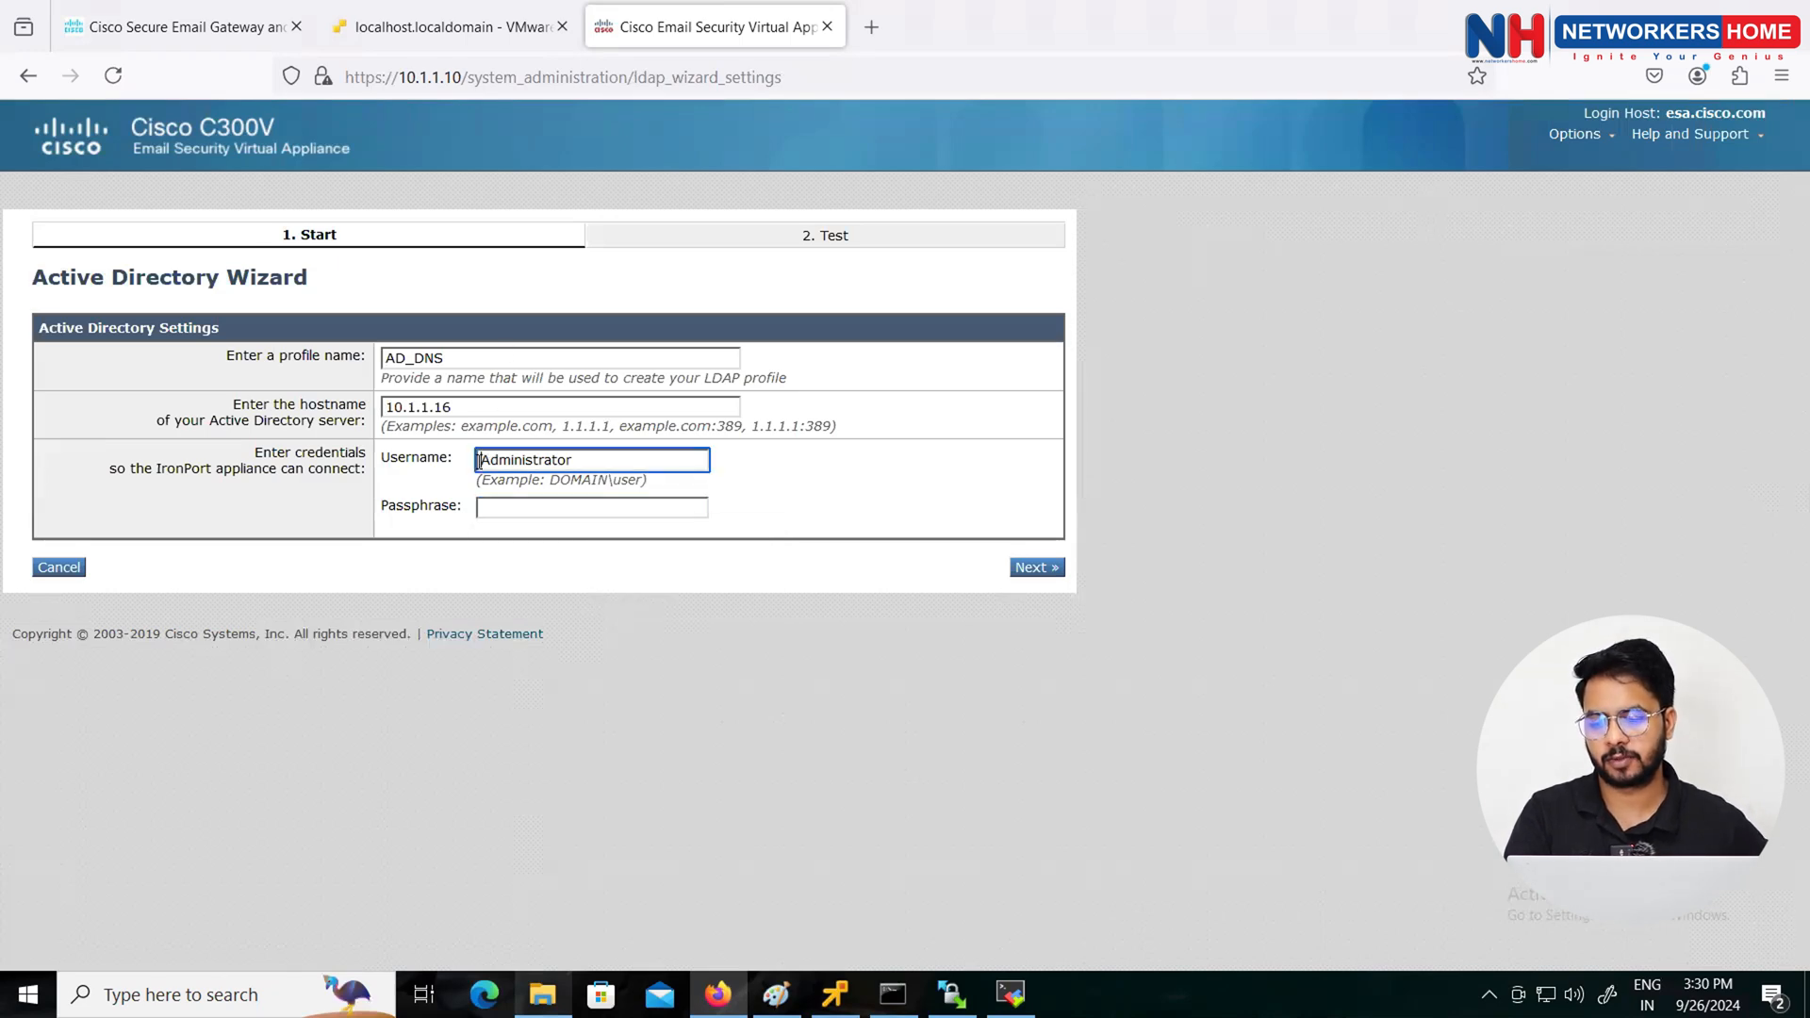
text(CISCO)
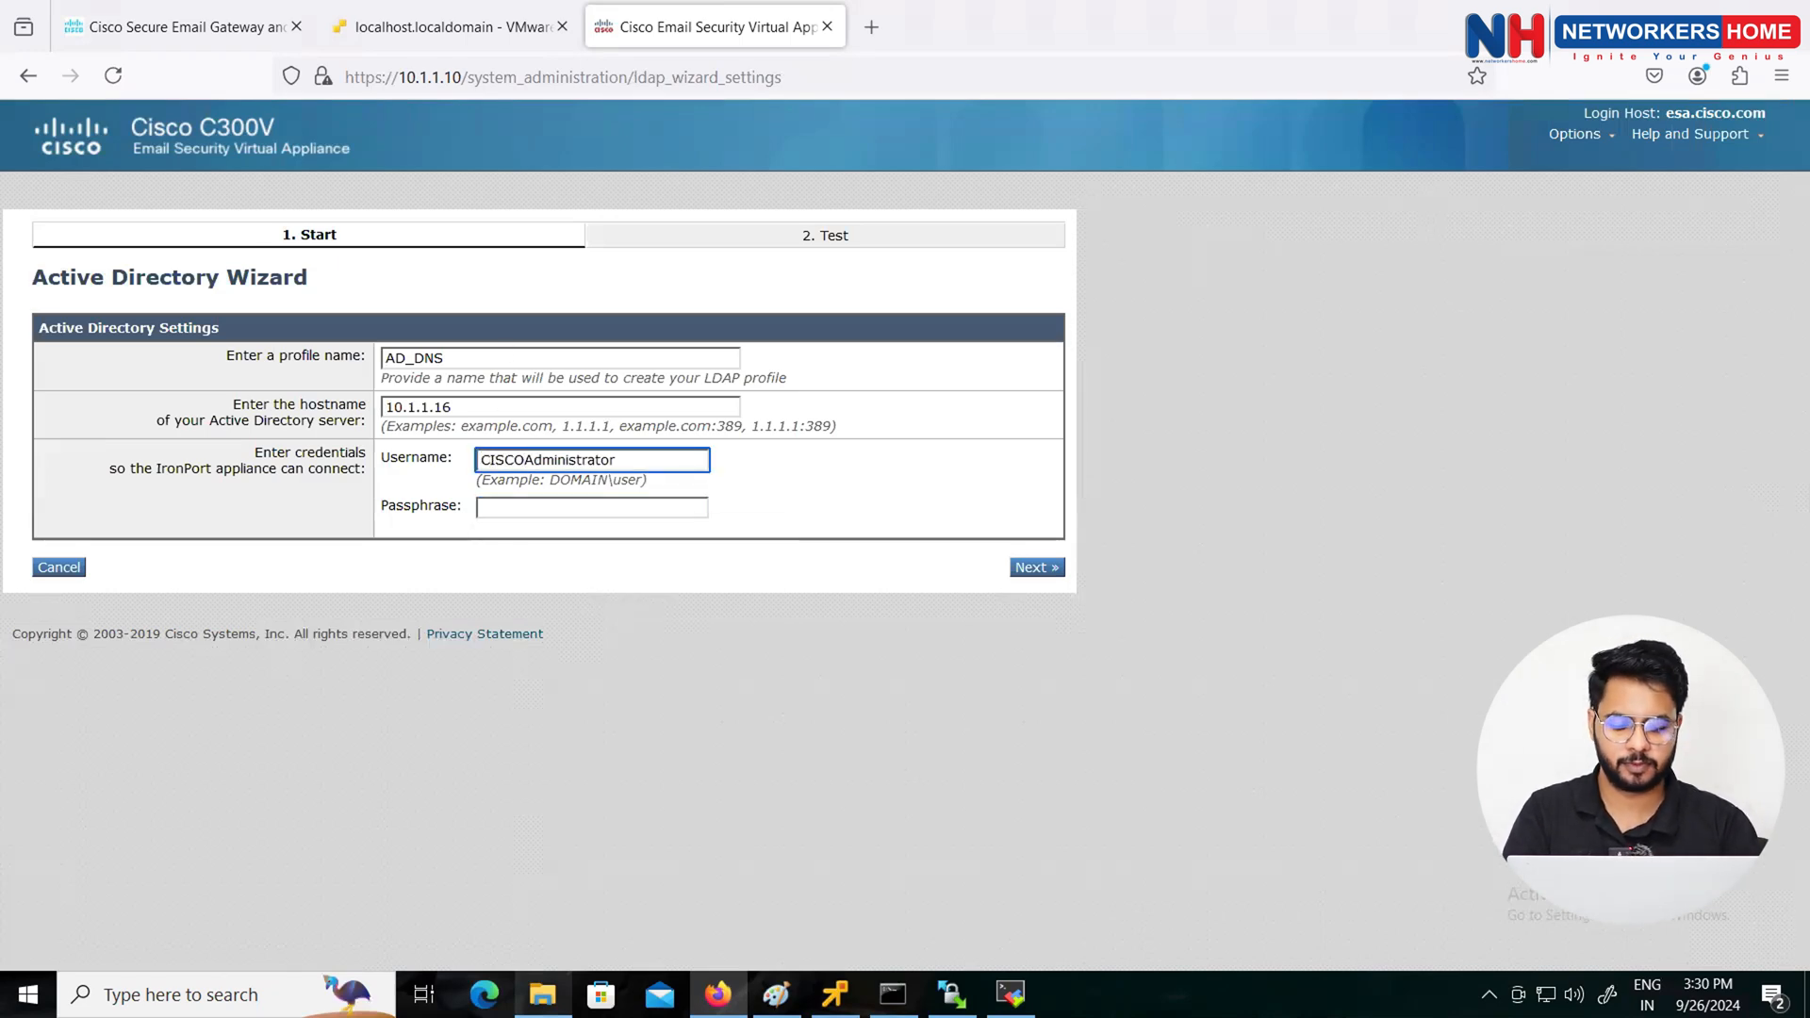
text(\)
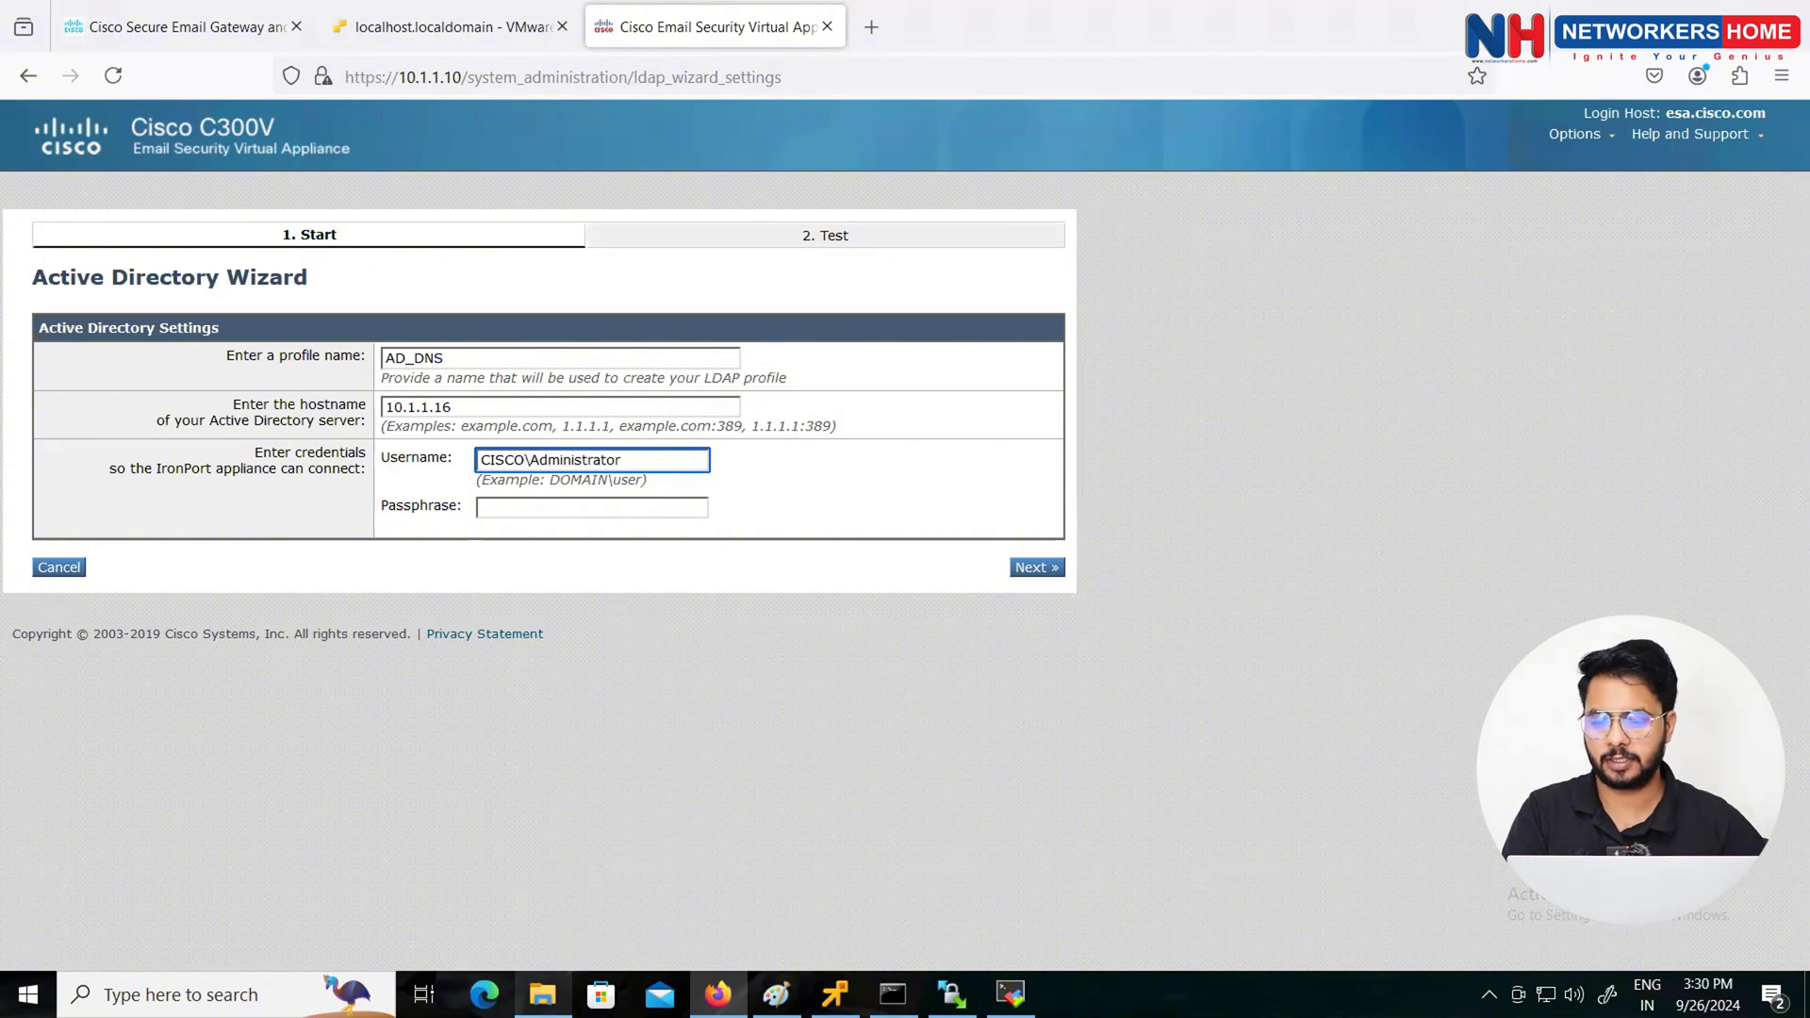
click(511, 507)
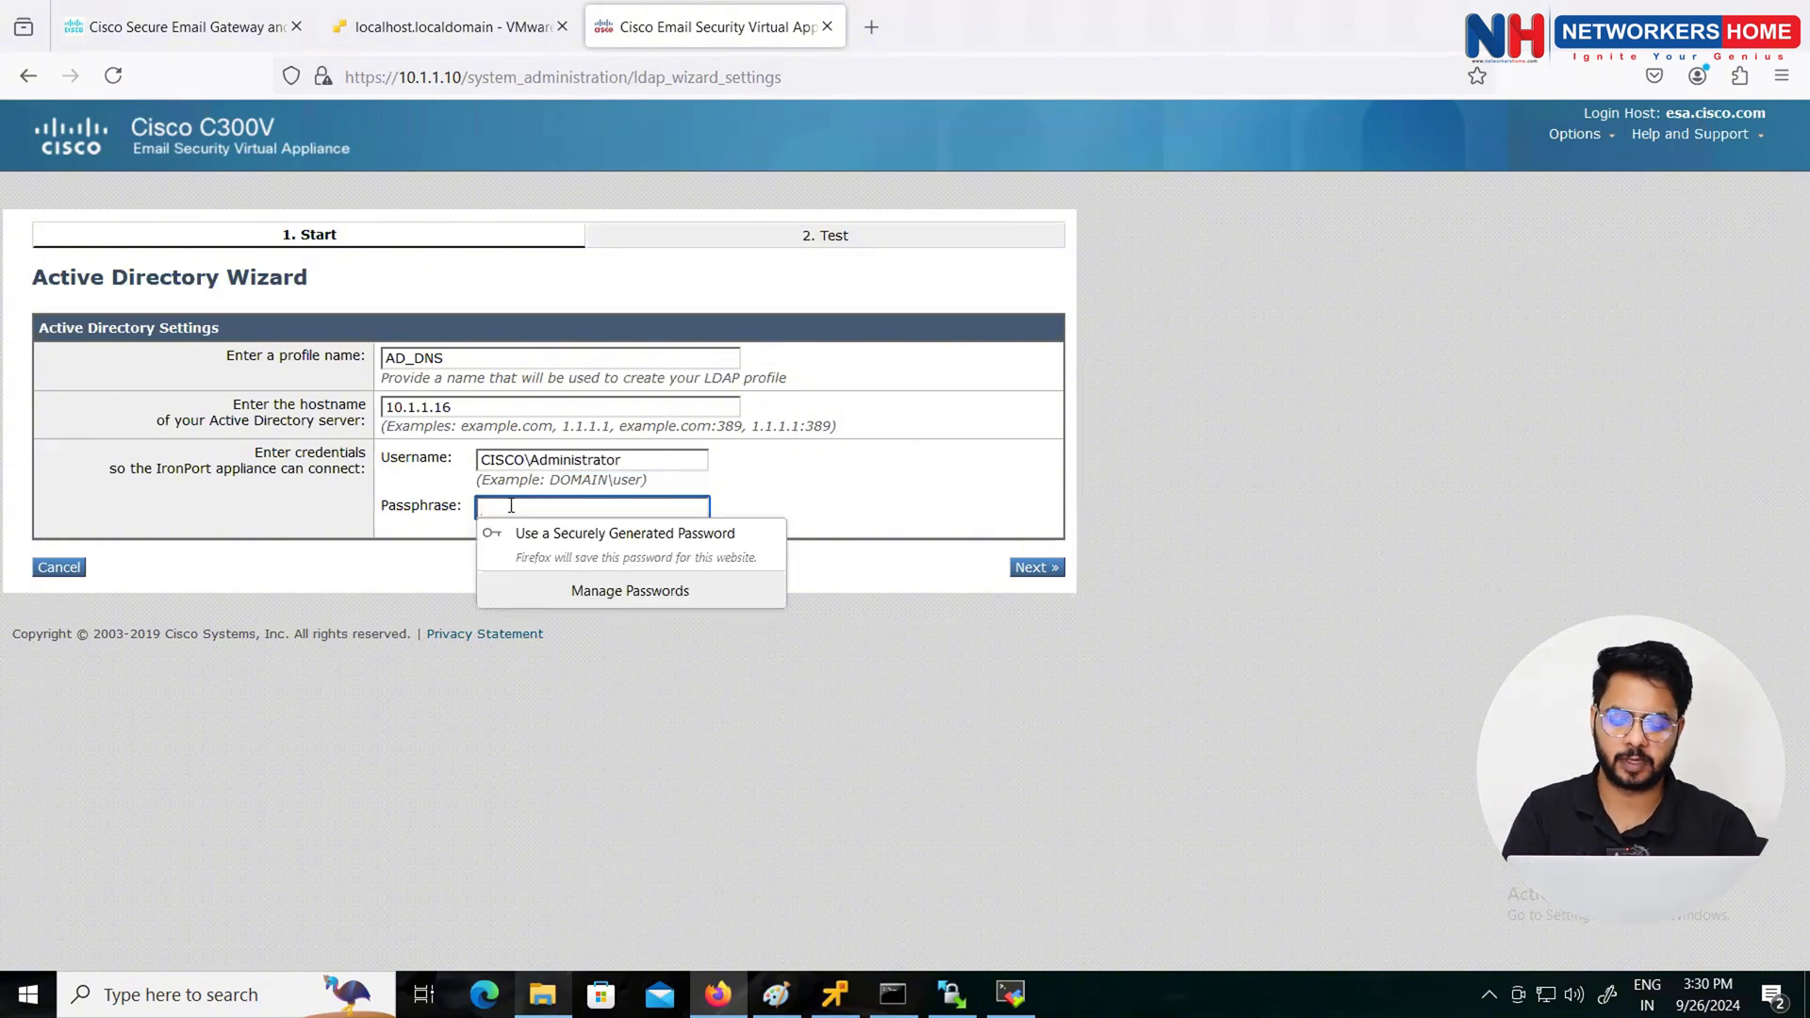
text(••••)
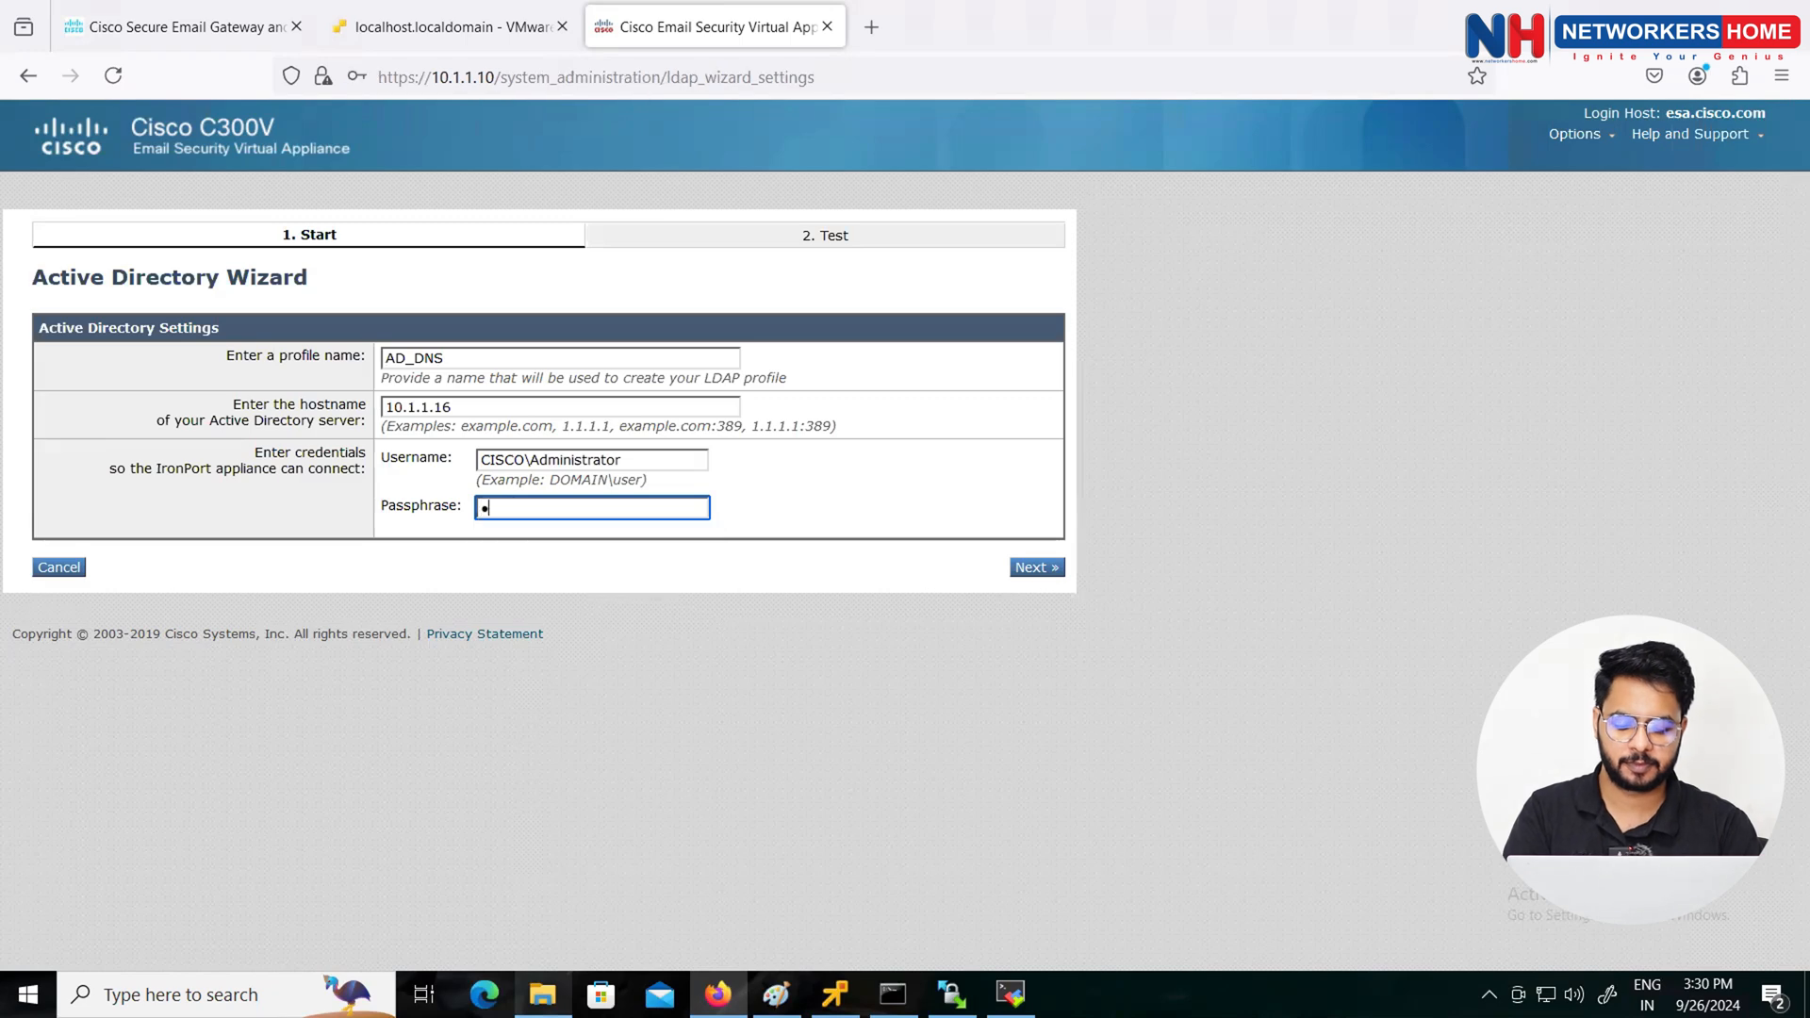
text(••••)
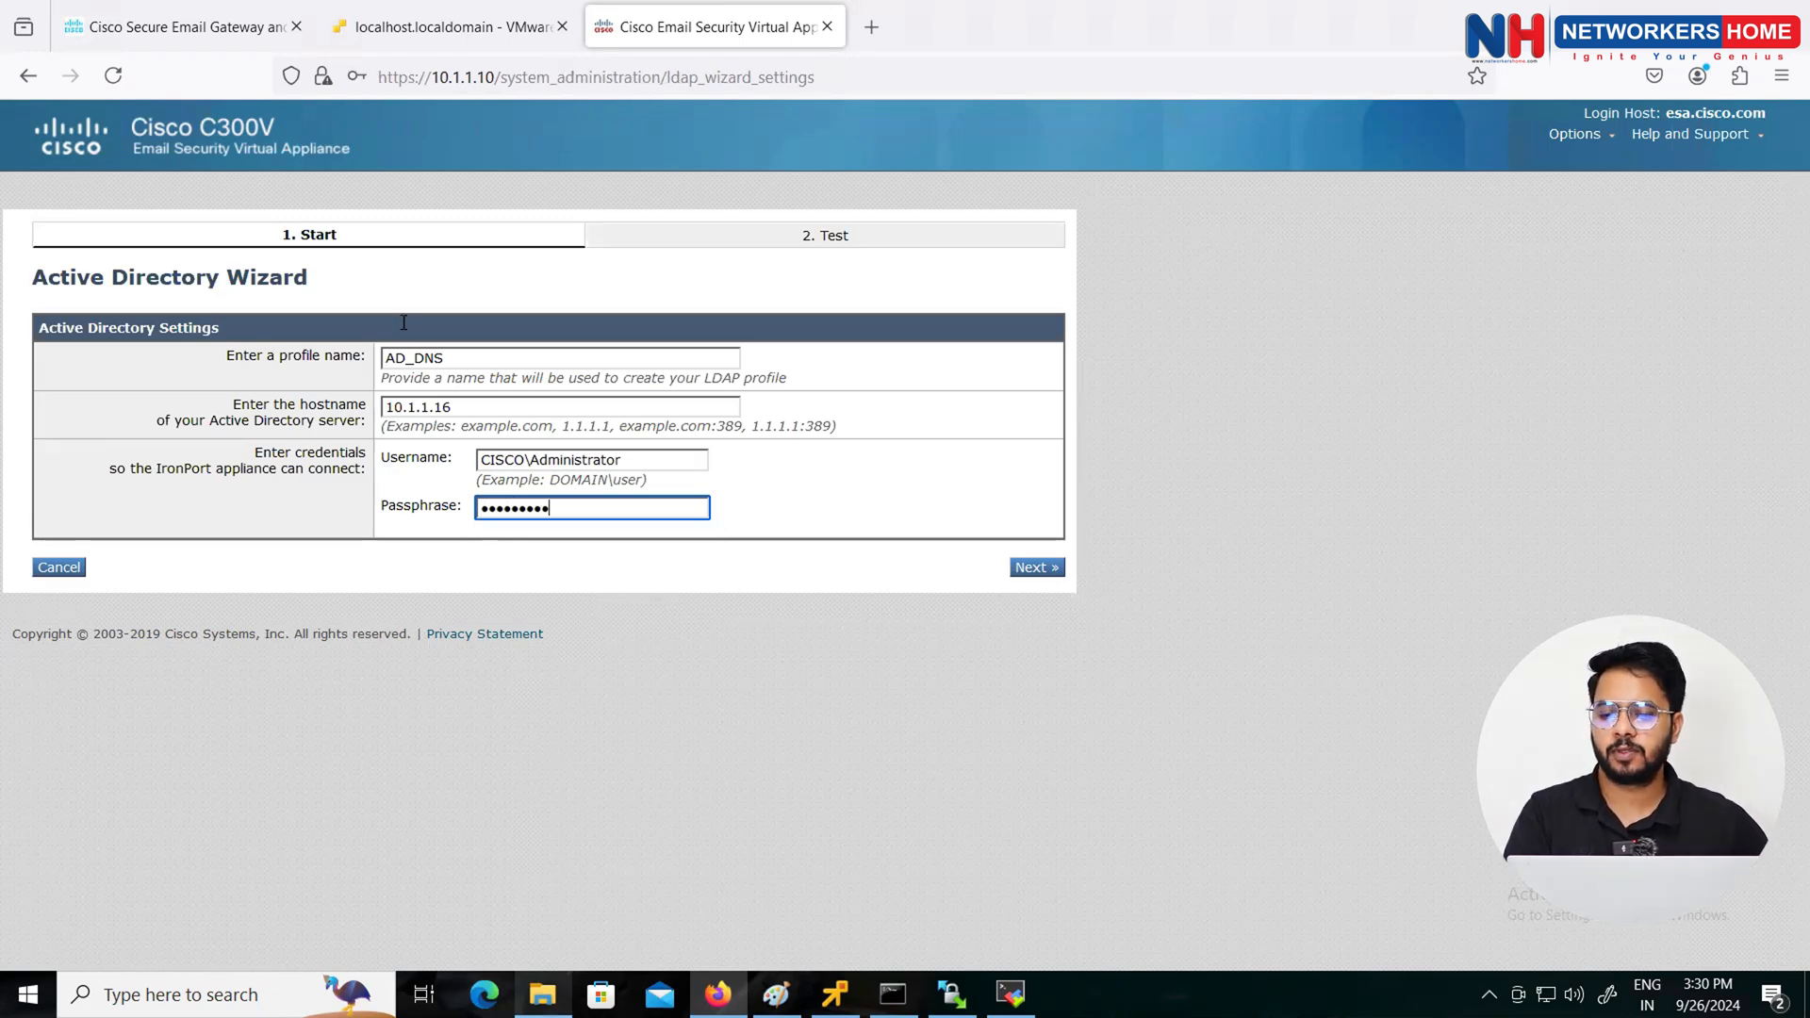
click(59, 566)
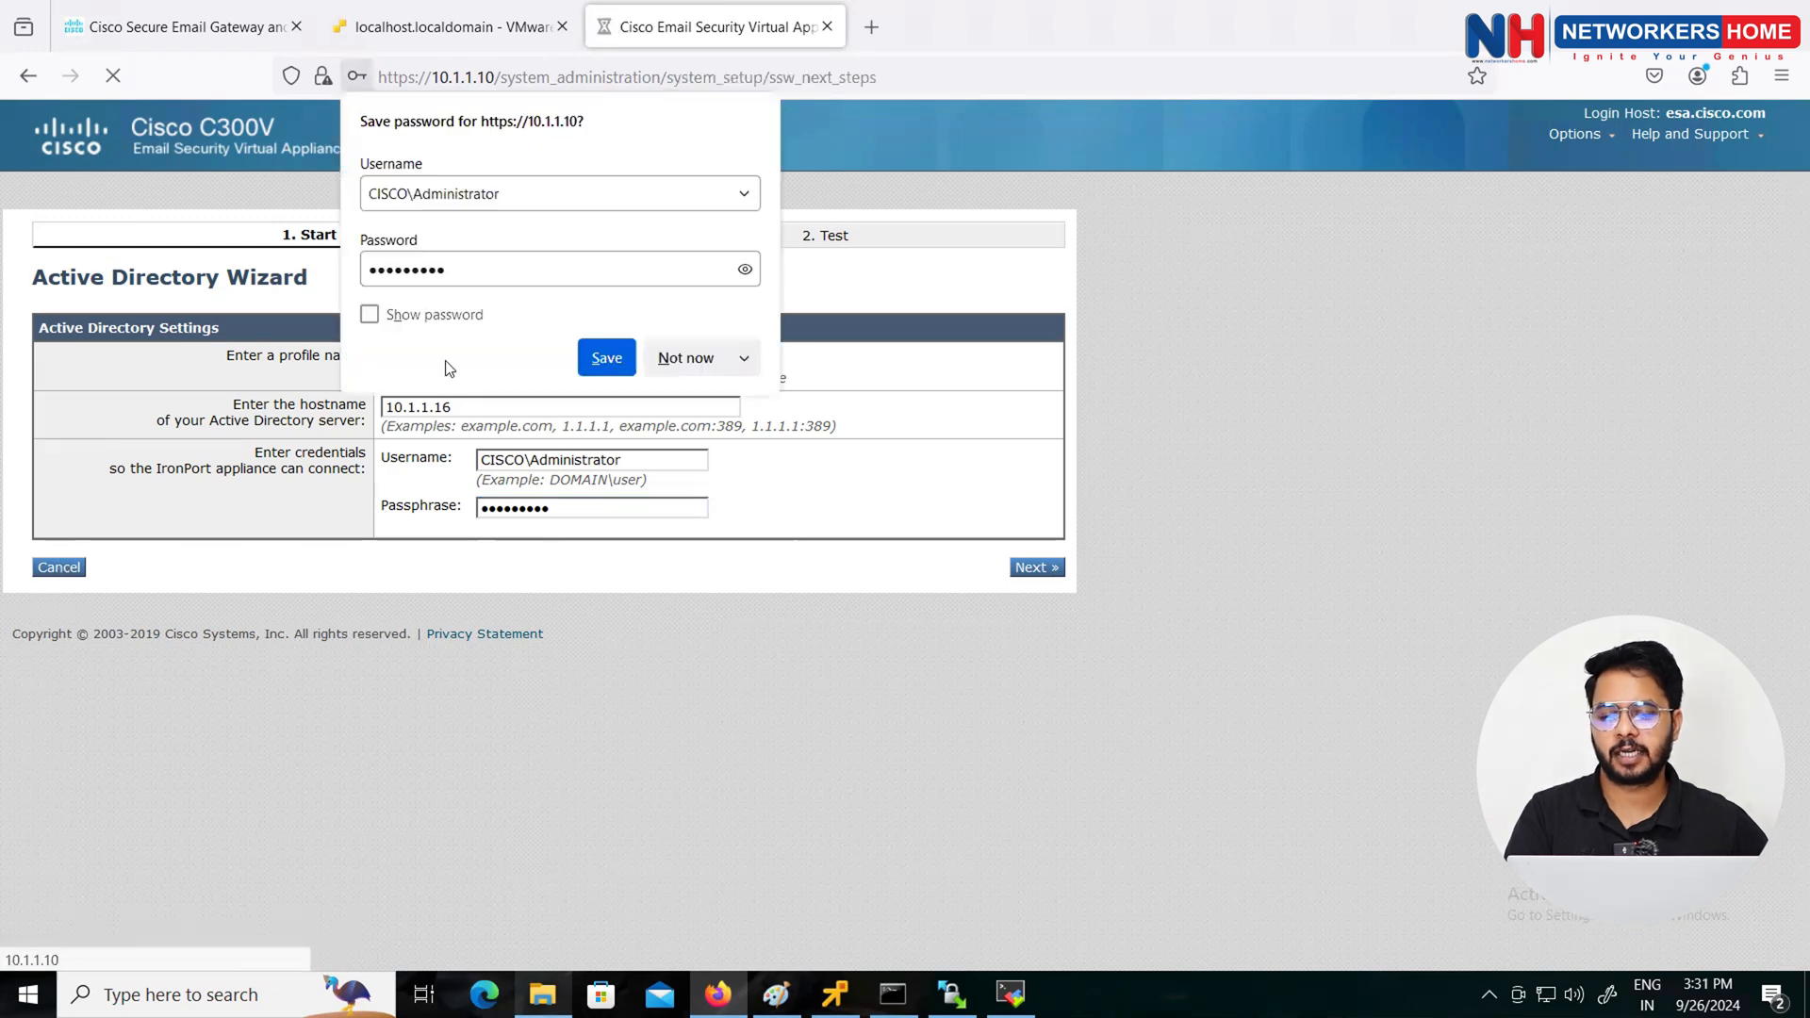
click(687, 357)
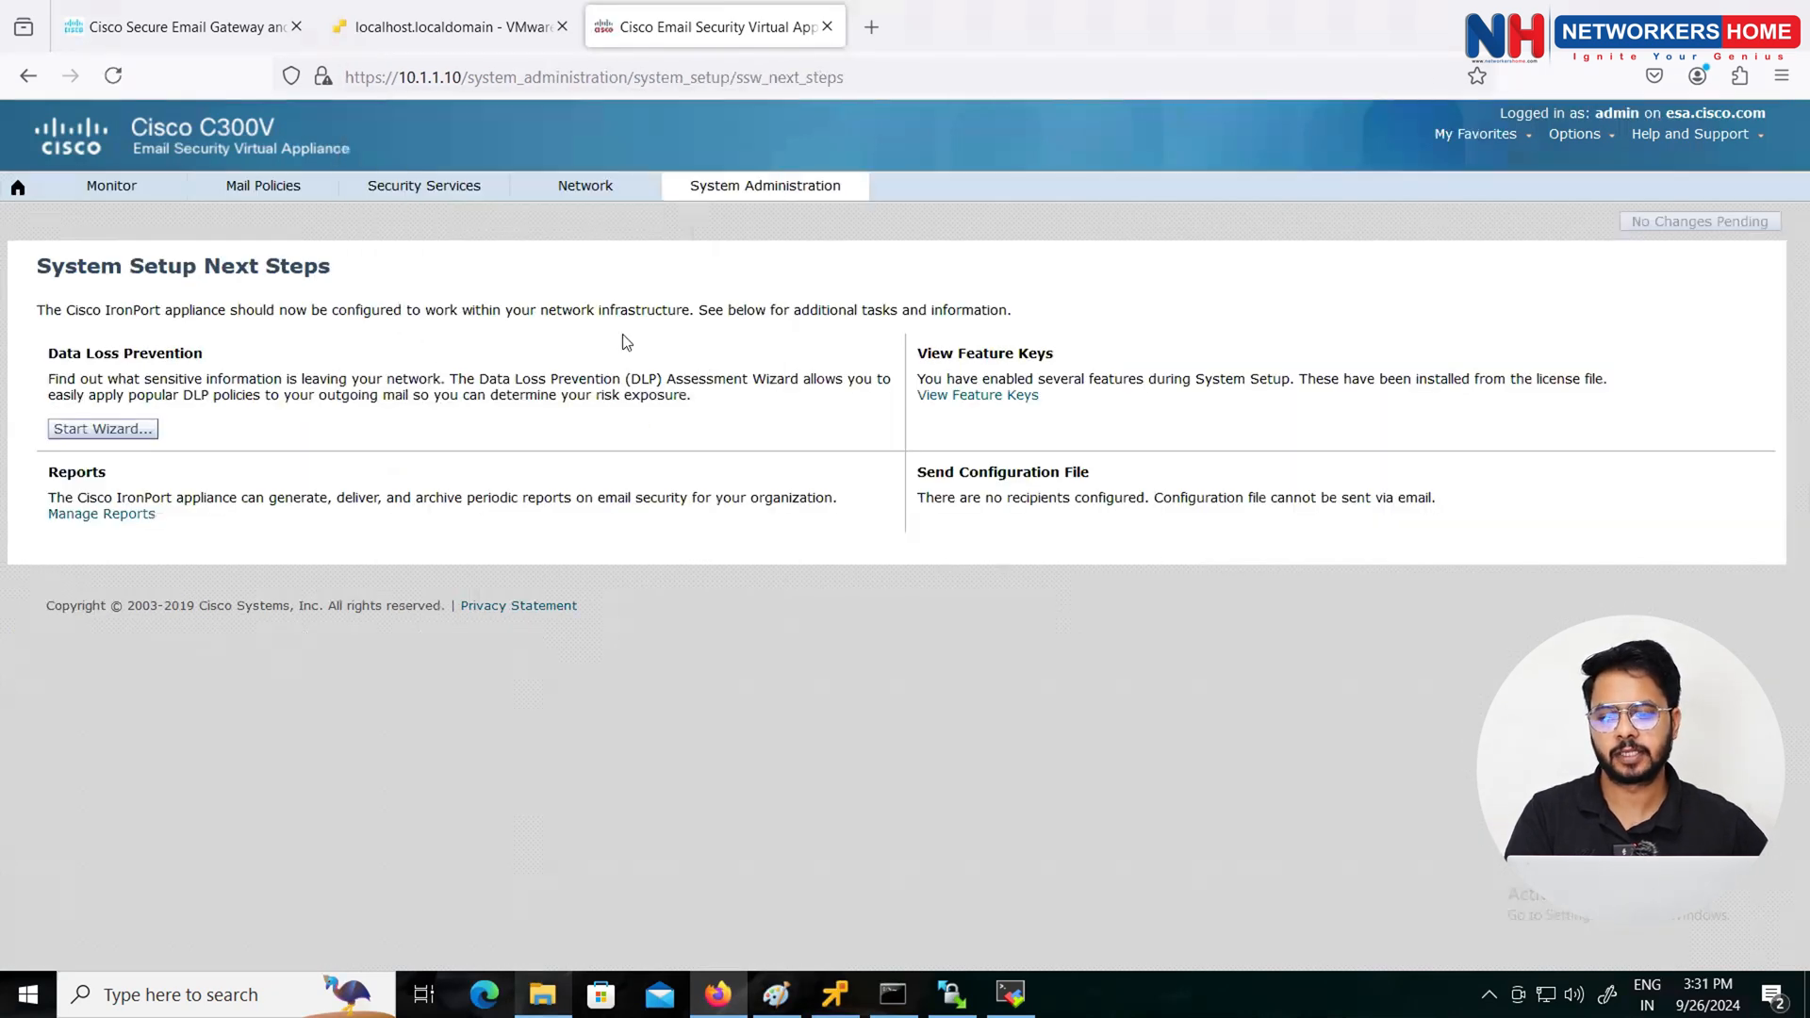